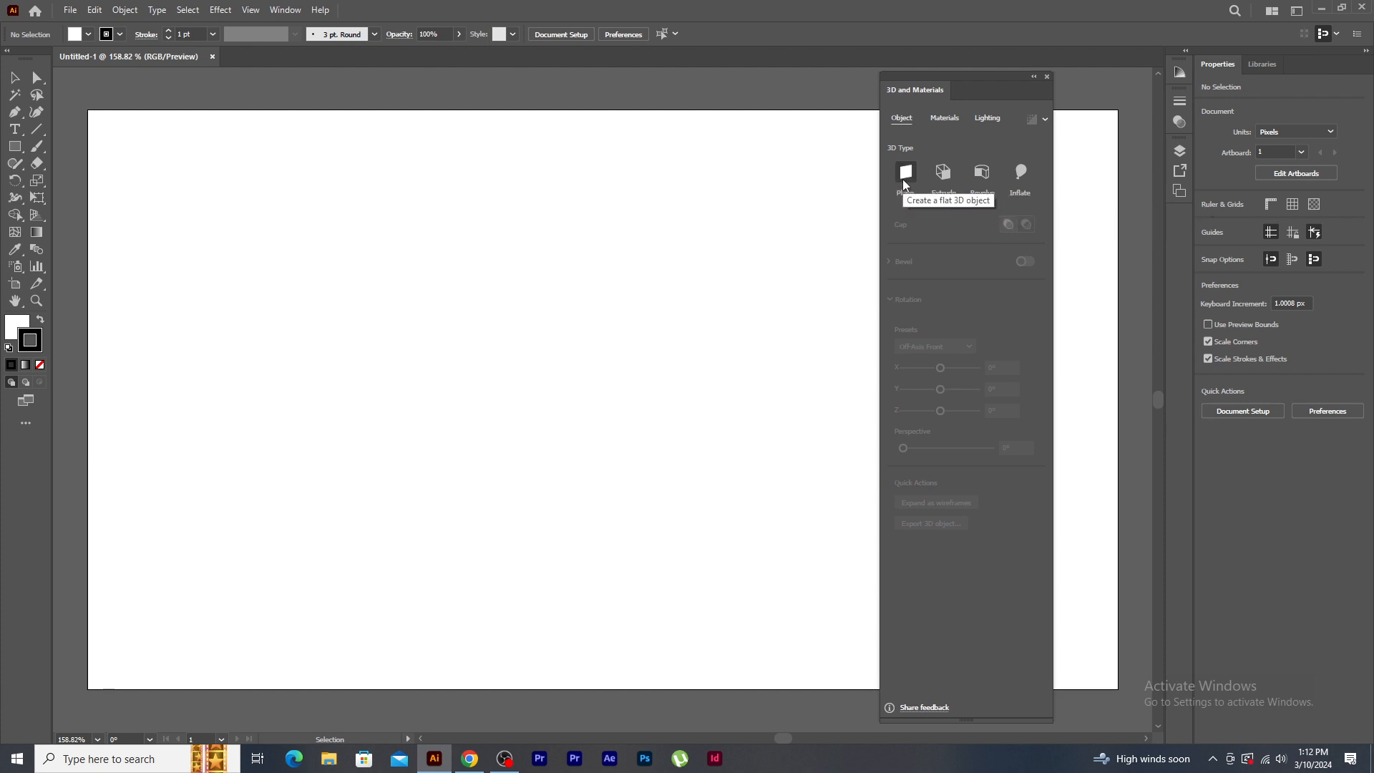
- Draw a rectangle about 556 x 339 px in the artboard's upper left, filled red with no stroke
click(15, 146)
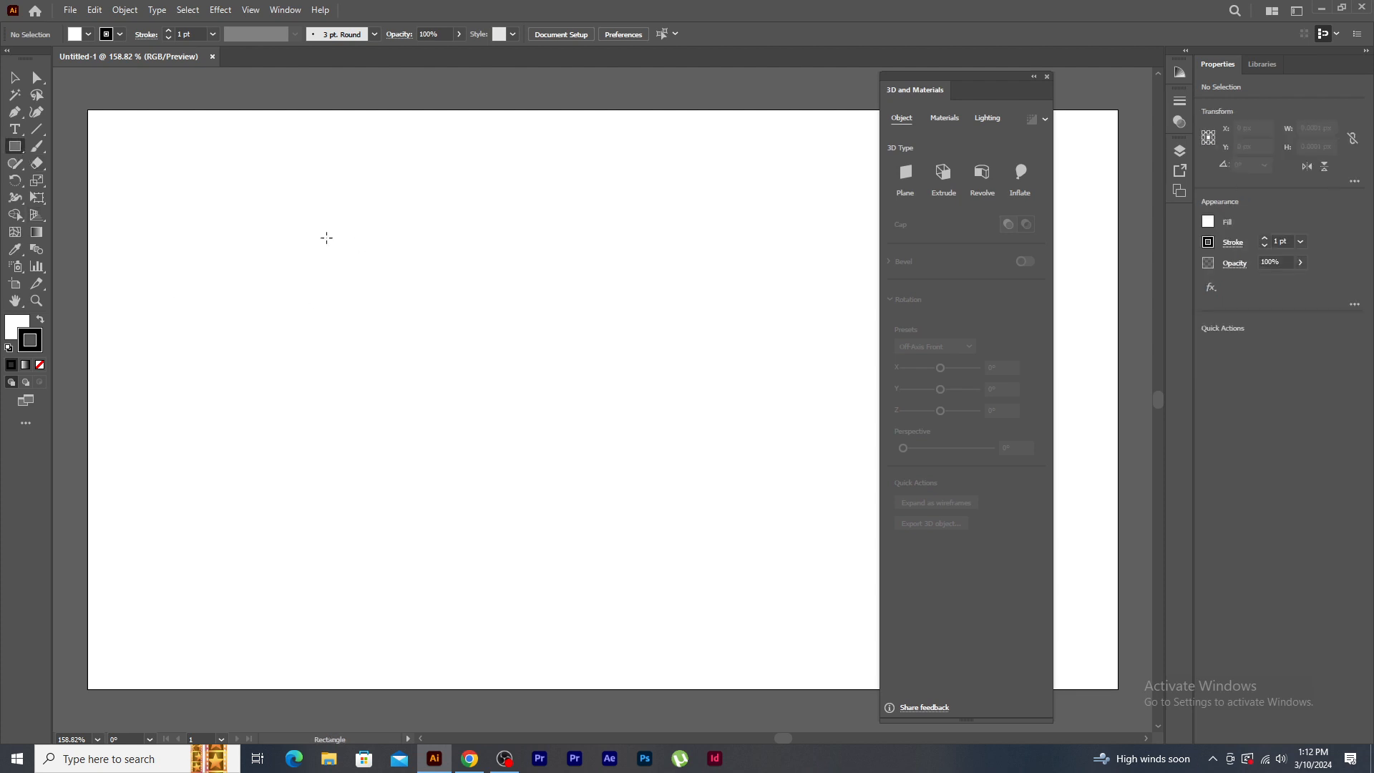
drag(292, 235, 590, 416)
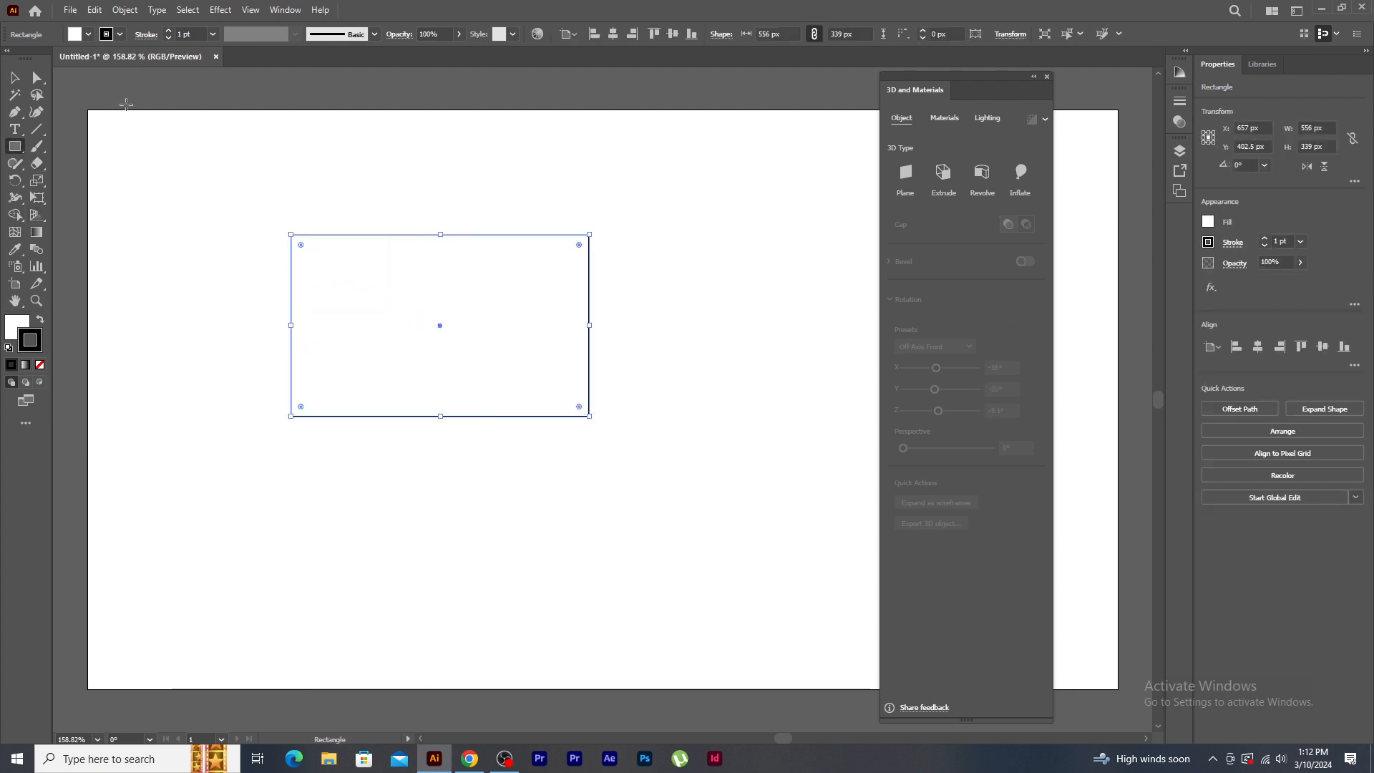
click(88, 34)
click(49, 58)
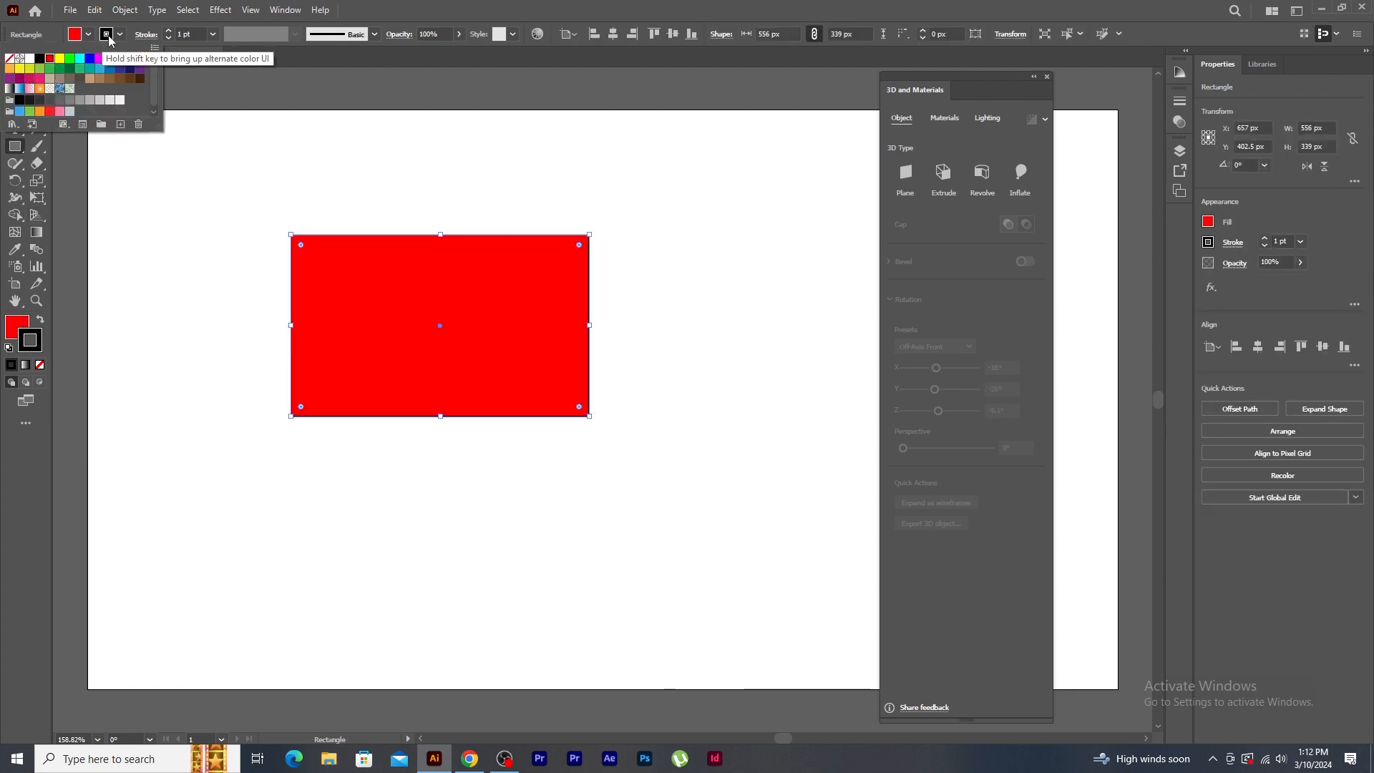
click(119, 34)
click(9, 59)
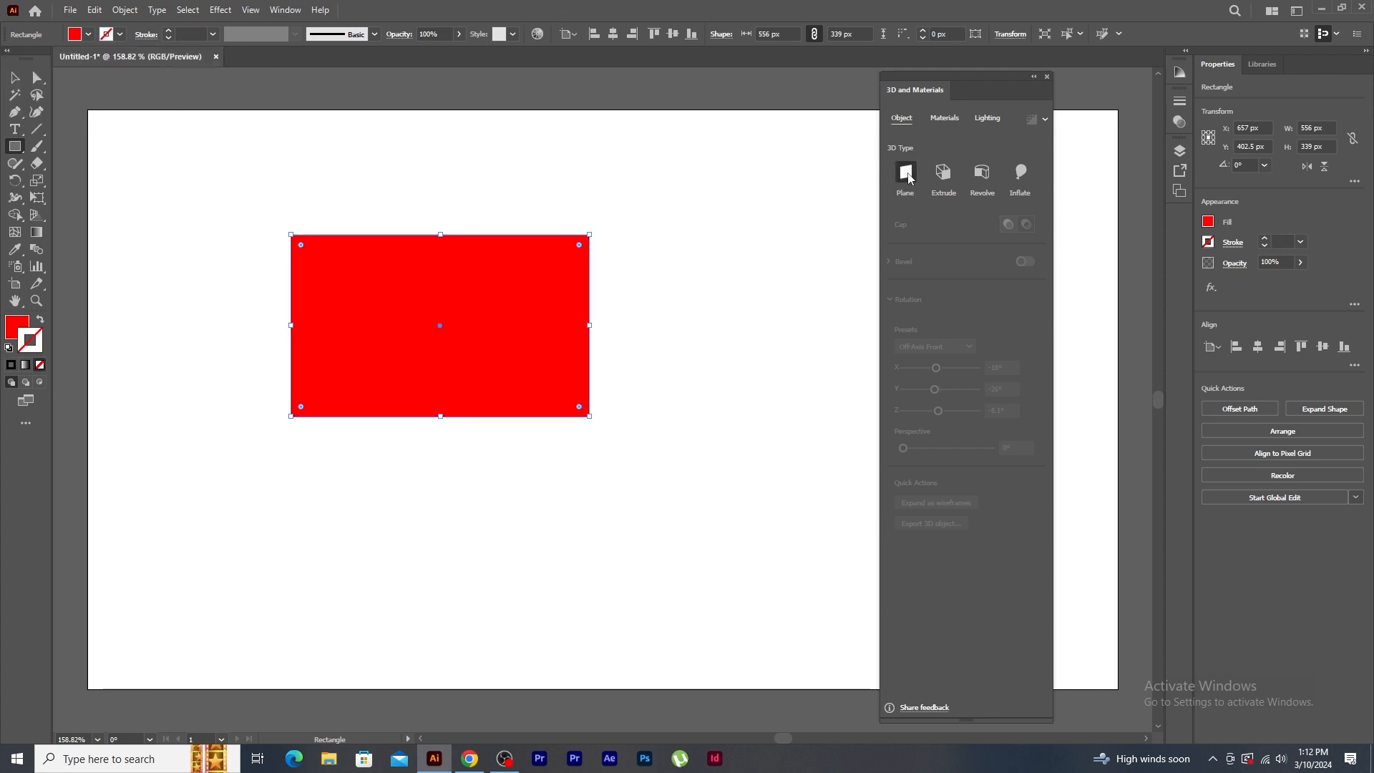
- Turn the rectangle into a 3D plane rotated about X 27°, Y -50°, Z -15° with perspective about 127°
click(906, 172)
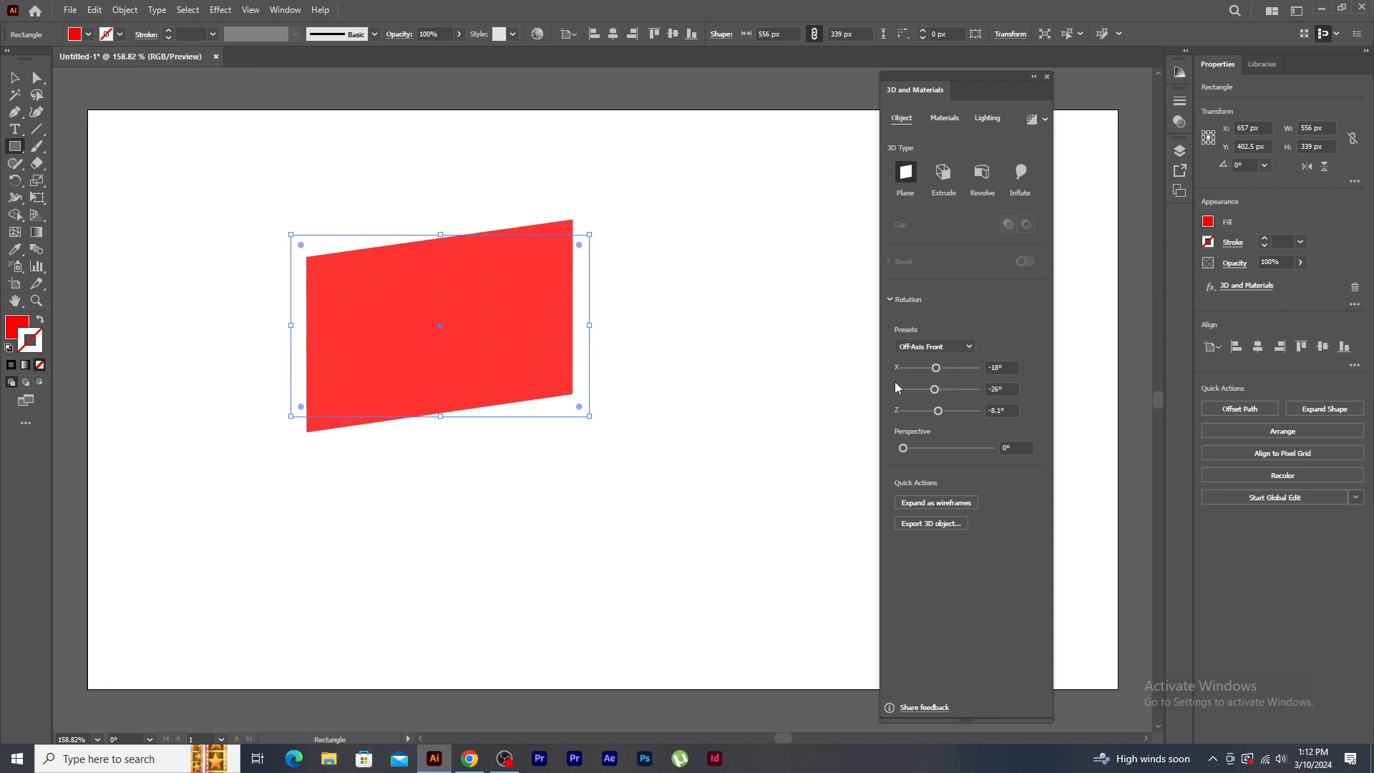
mouse_move(940, 368)
mouse_down()
mouse_move(929, 371)
mouse_move(946, 368)
mouse_up()
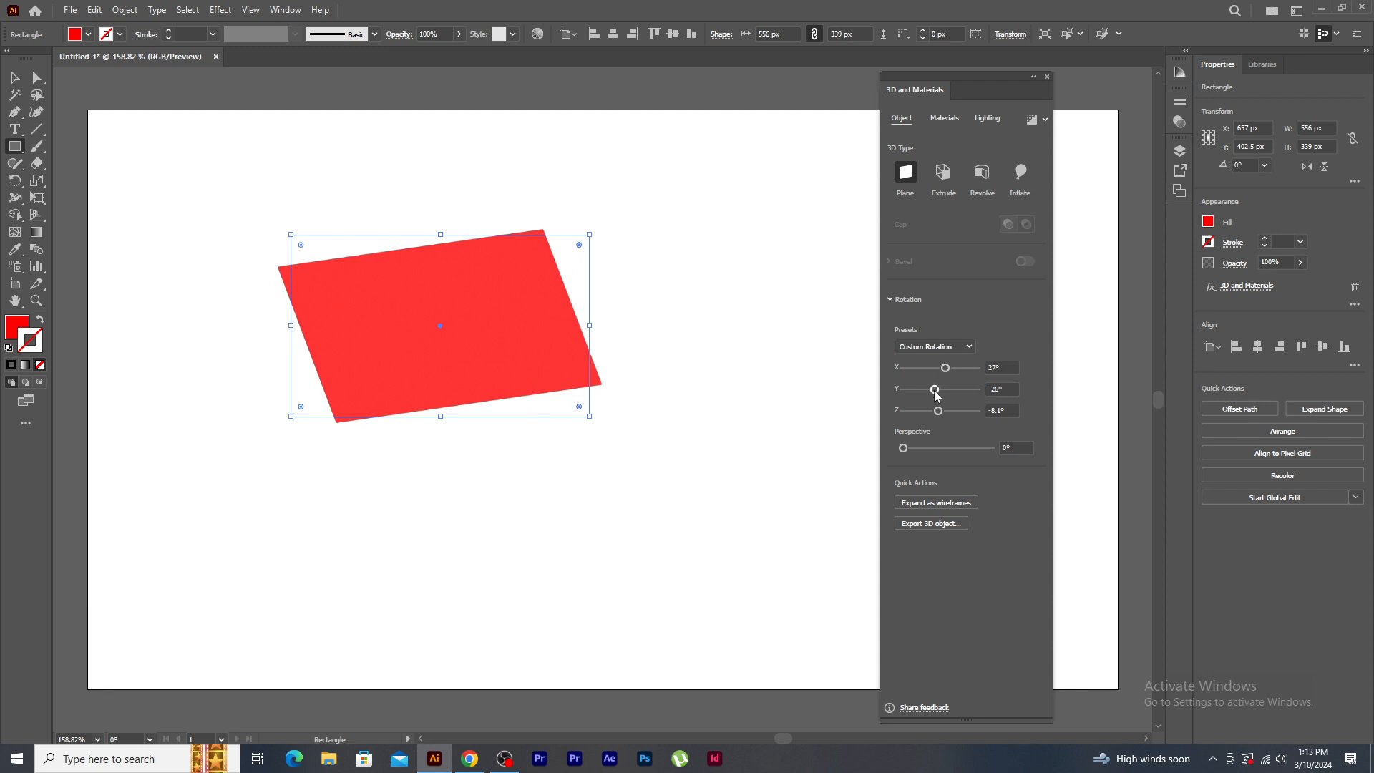
mouse_move(935, 394)
mouse_down()
mouse_move(923, 389)
mouse_move(947, 389)
mouse_move(932, 393)
mouse_up()
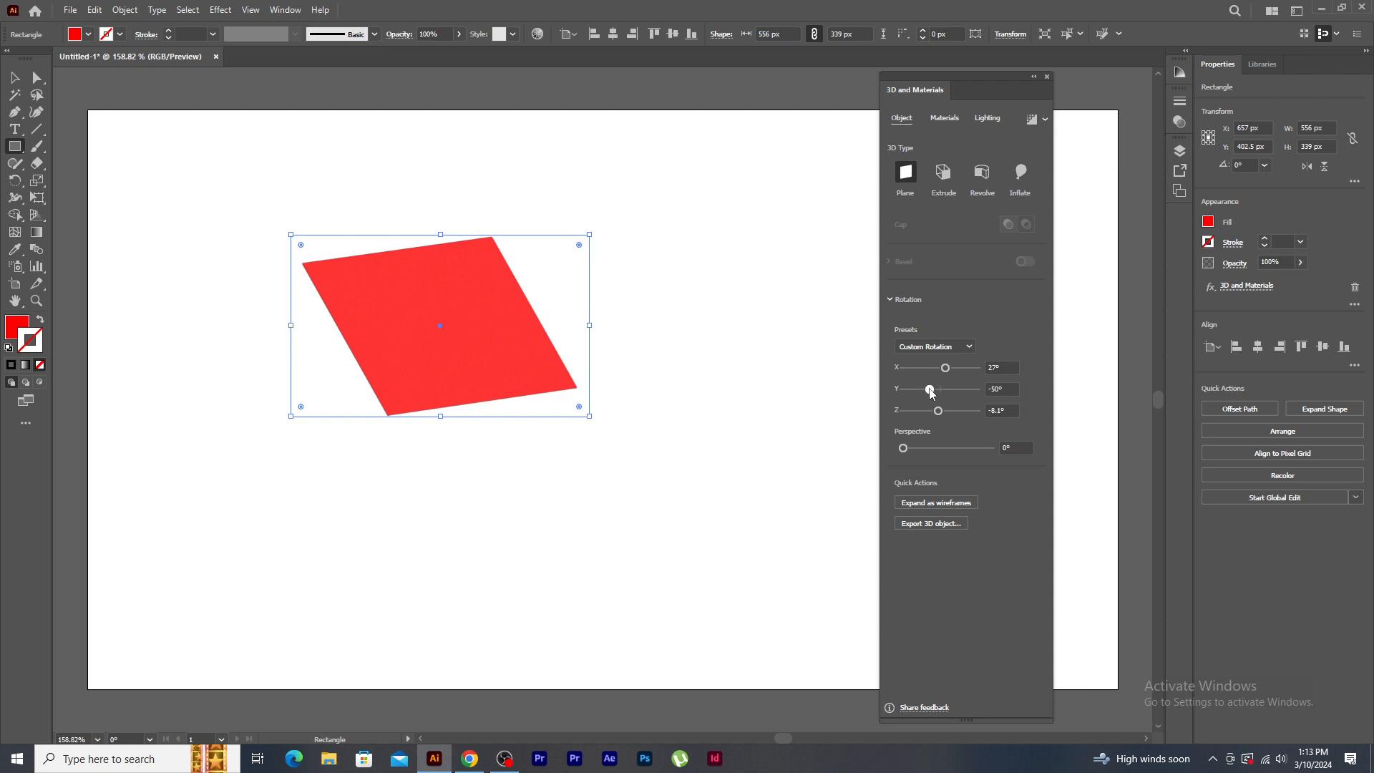
drag(938, 415, 978, 436)
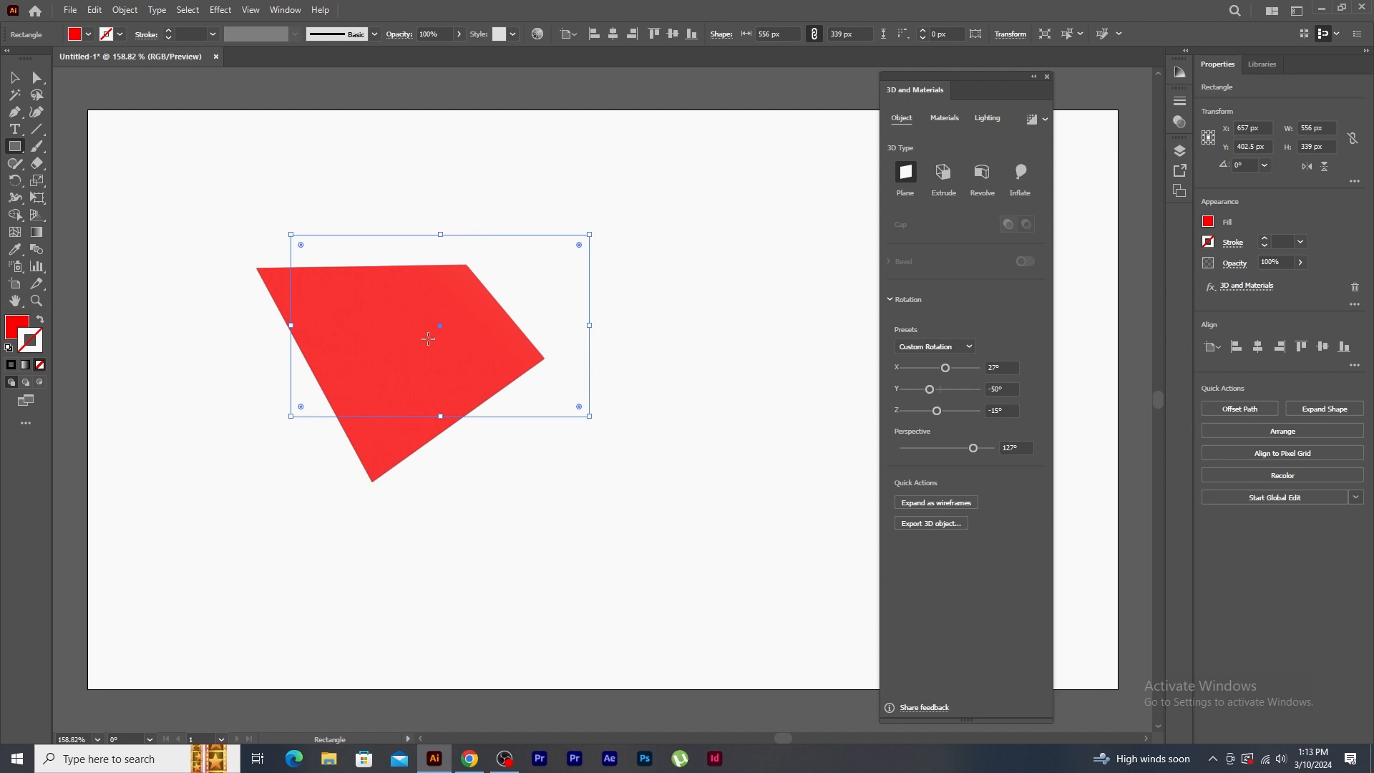
- Try the Isometric Left, Right, Top and Bottom rotation presets on the plane, ending with Off-Axis Front
click(940, 349)
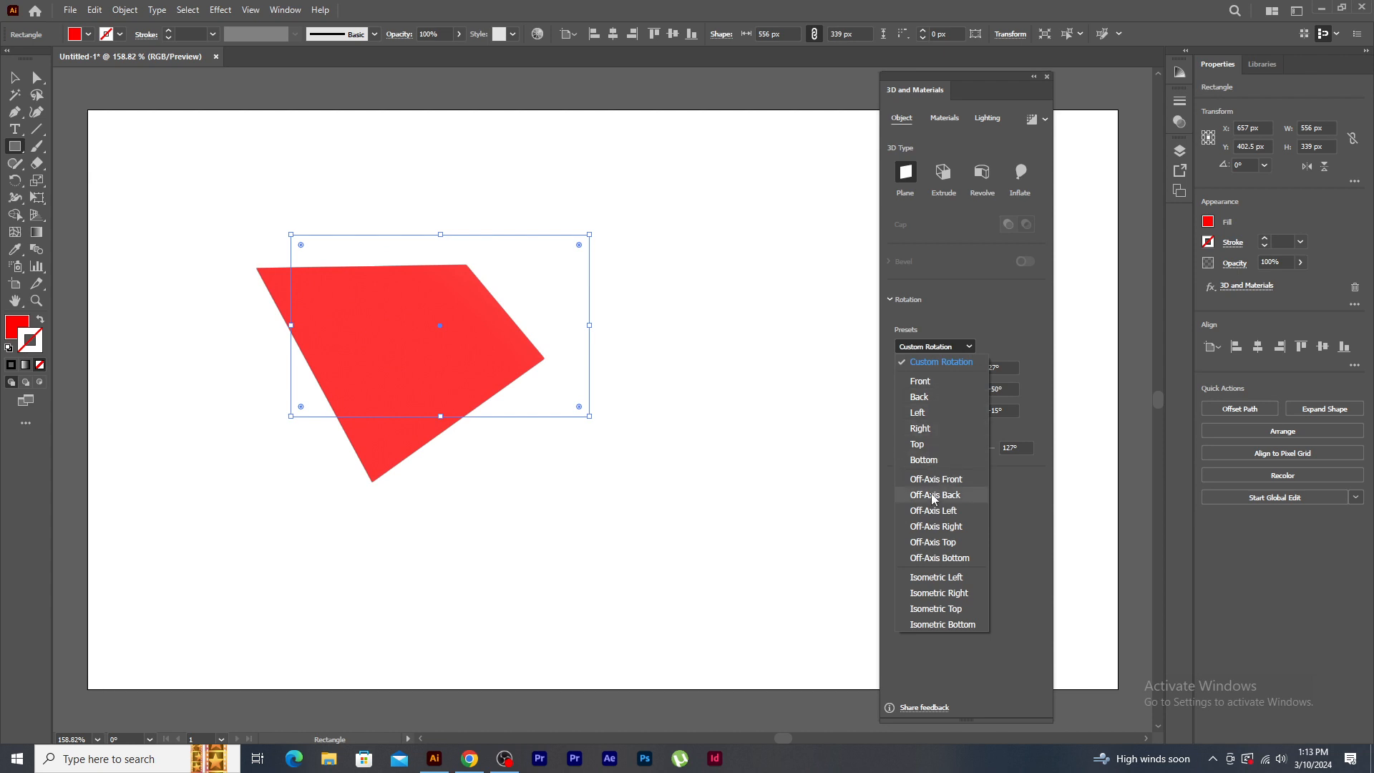
click(934, 577)
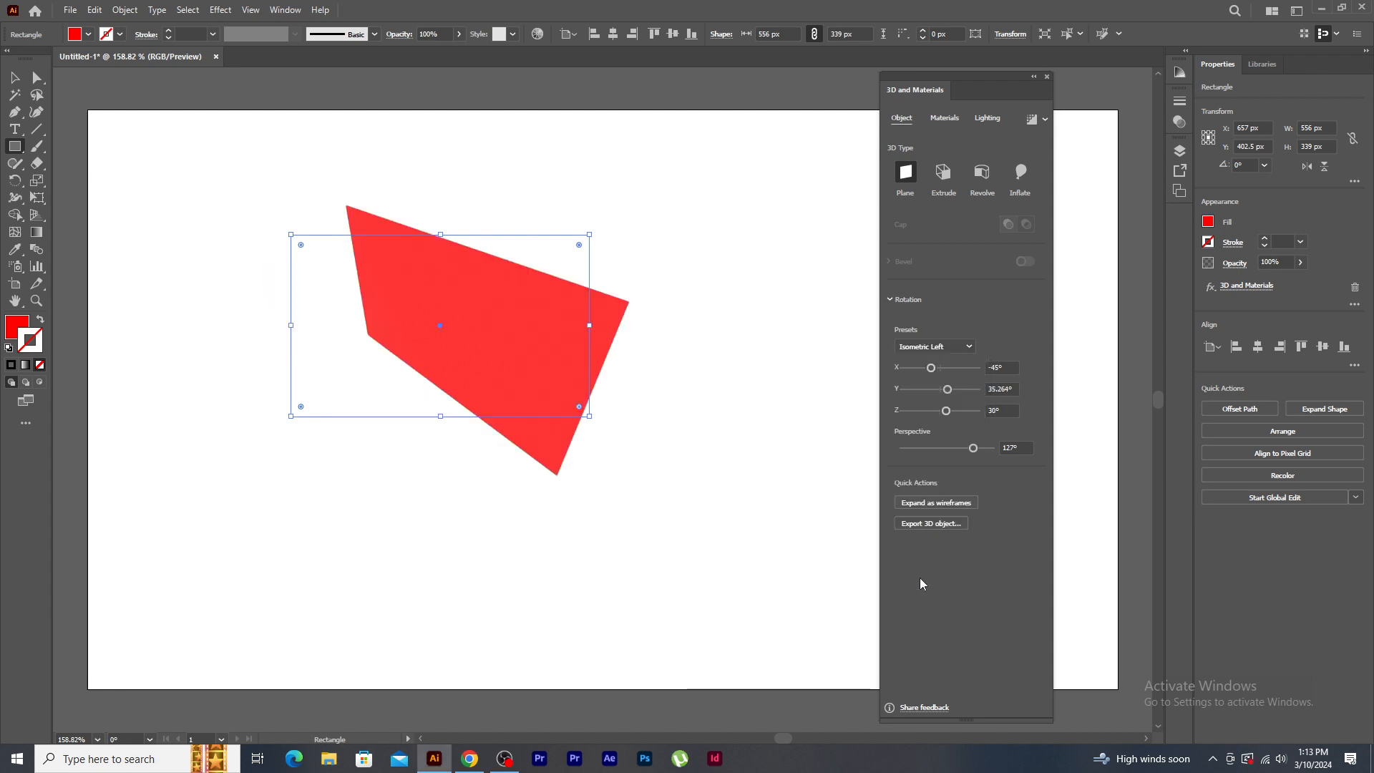
click(941, 352)
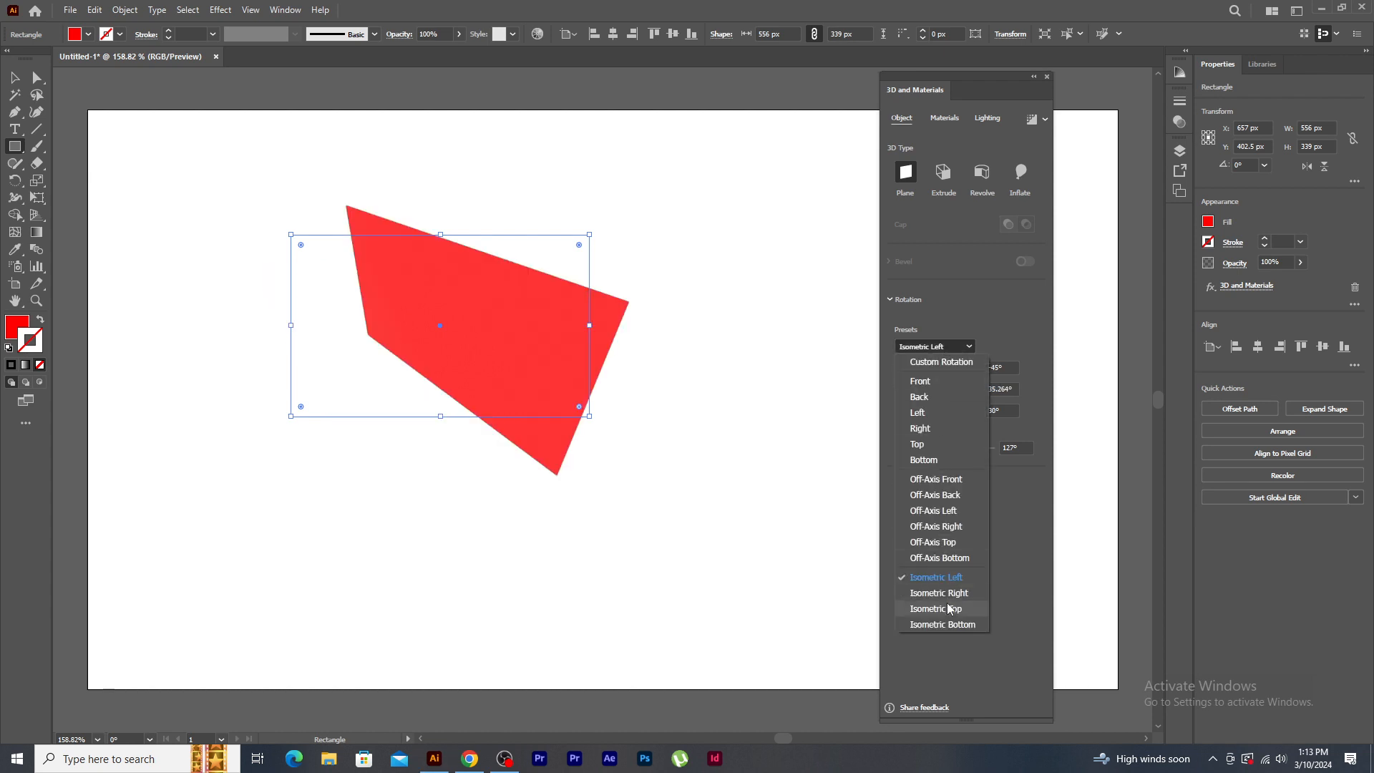
click(953, 593)
click(934, 347)
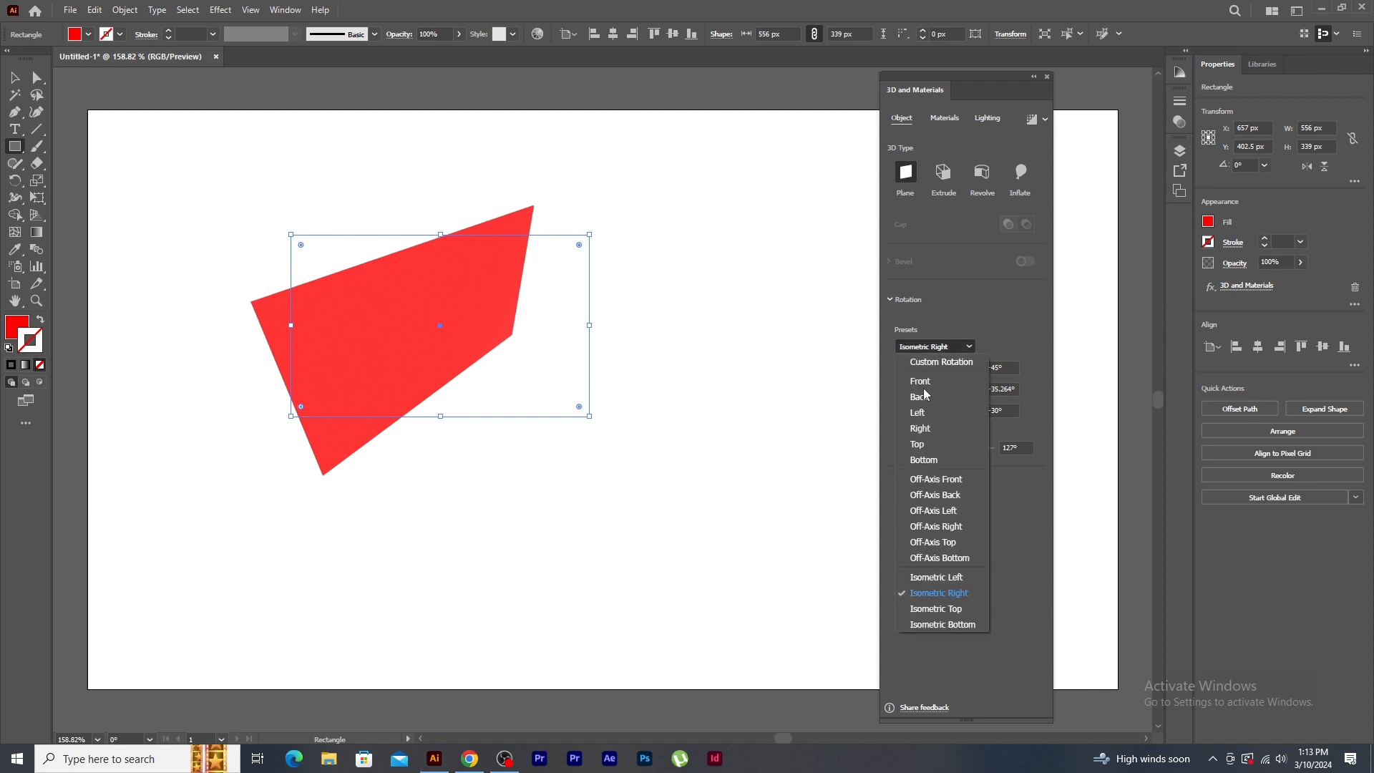
click(952, 610)
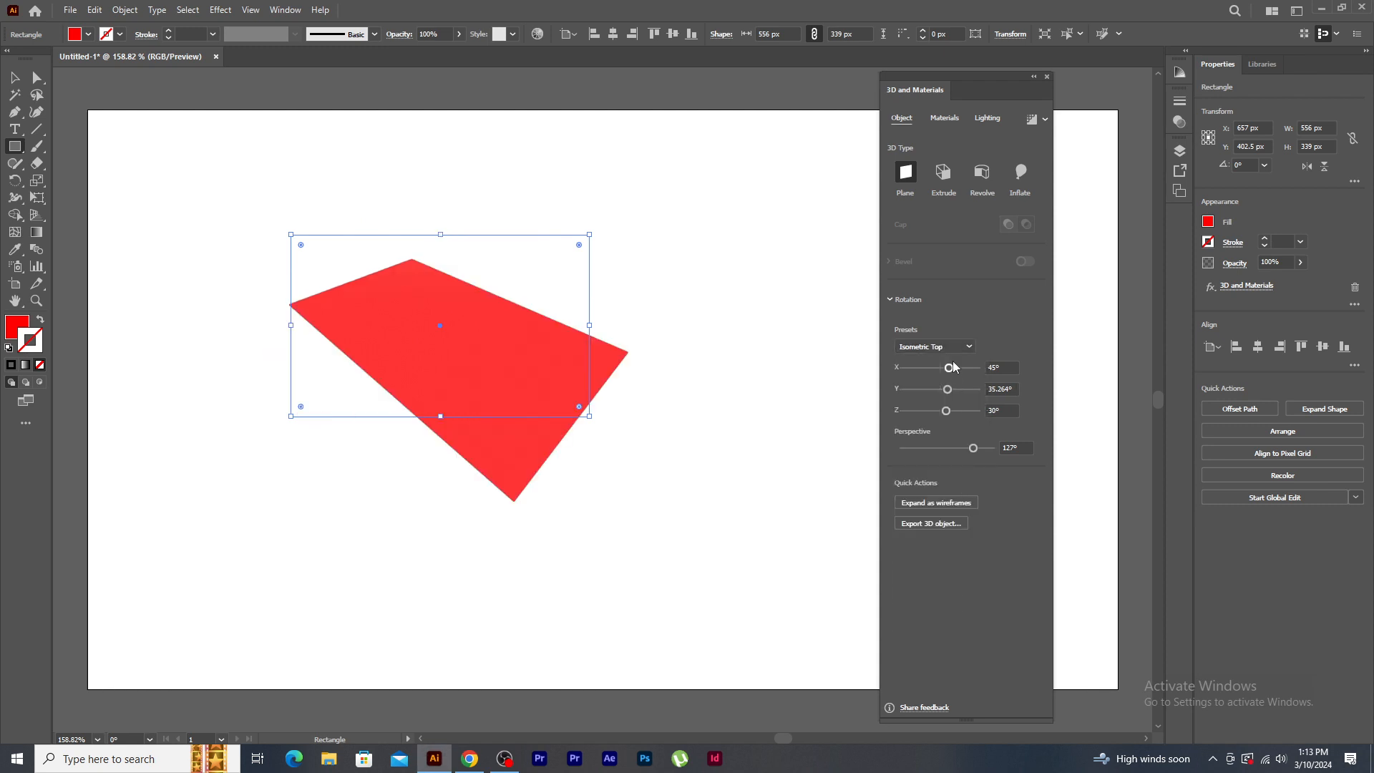
click(955, 347)
click(973, 623)
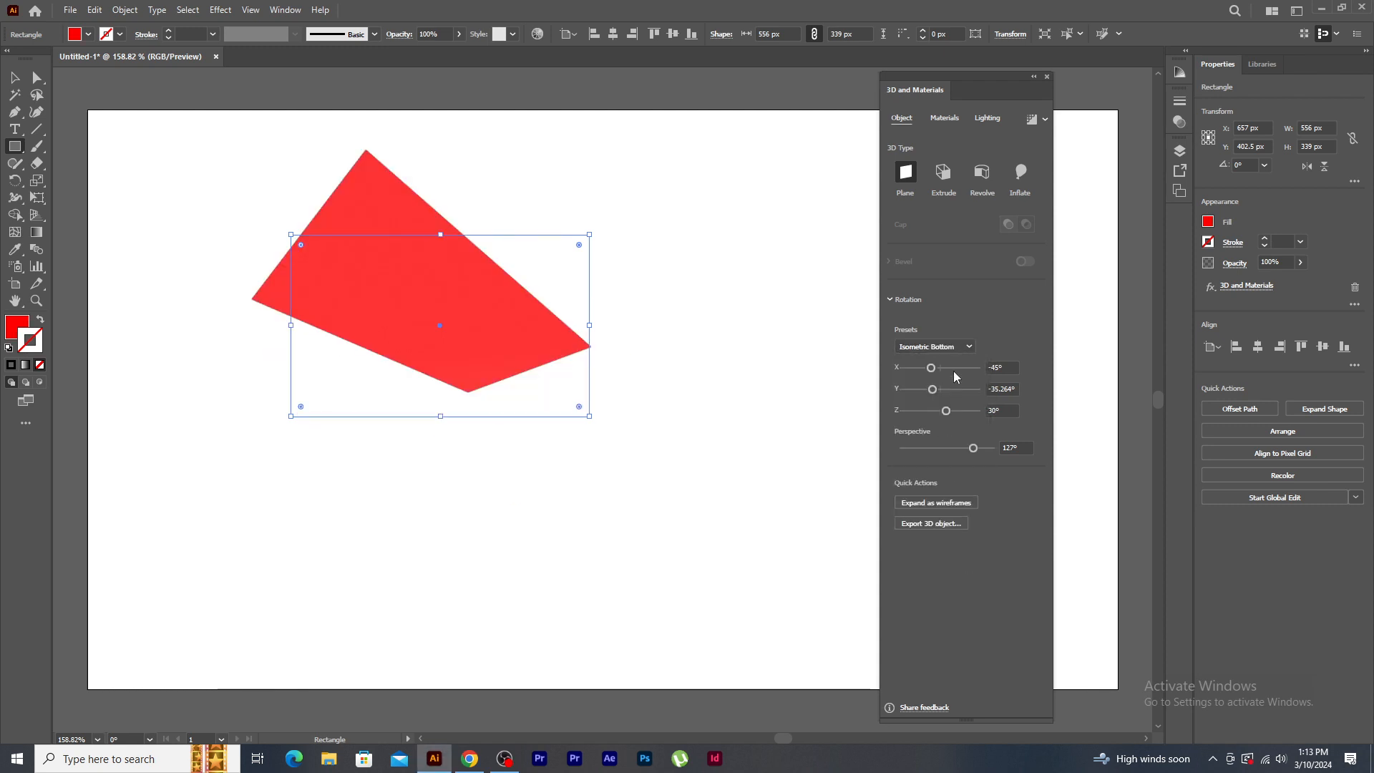
click(953, 347)
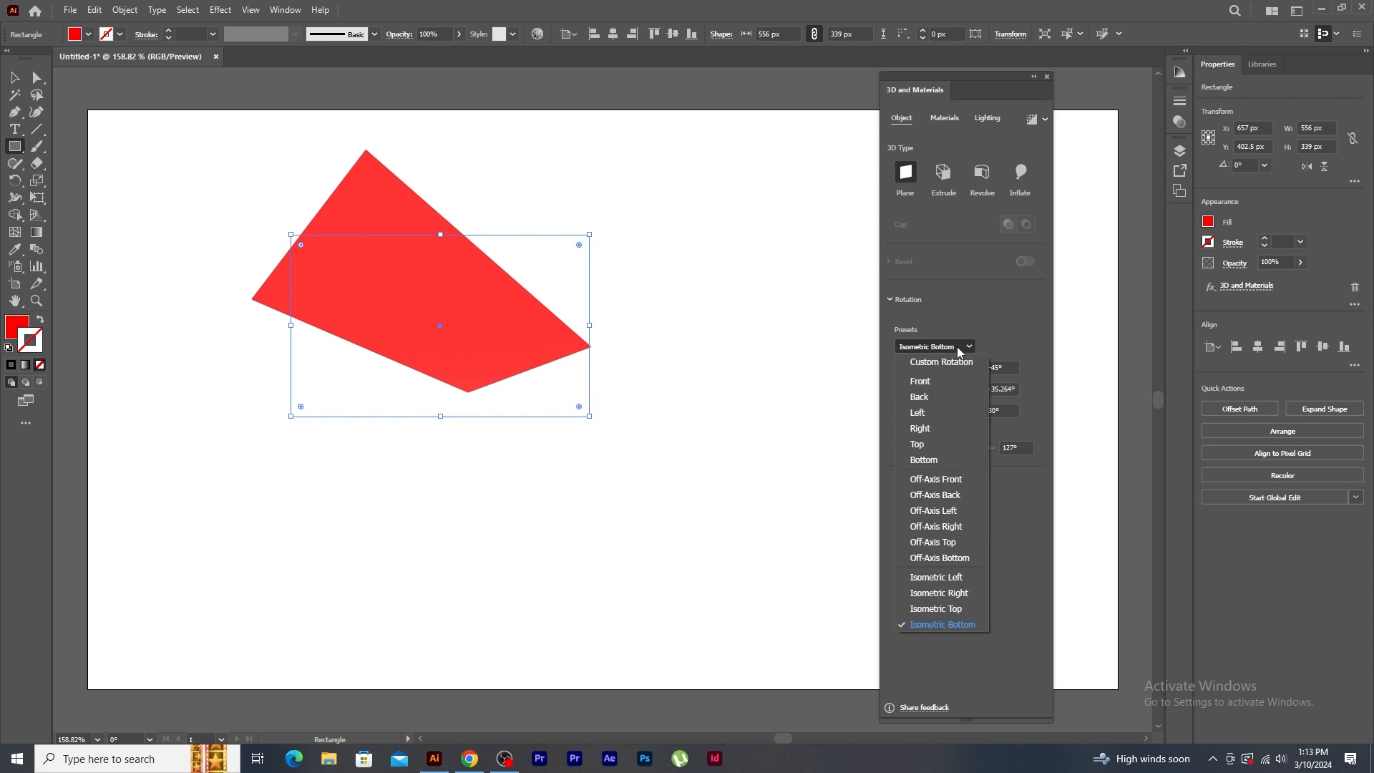
click(954, 481)
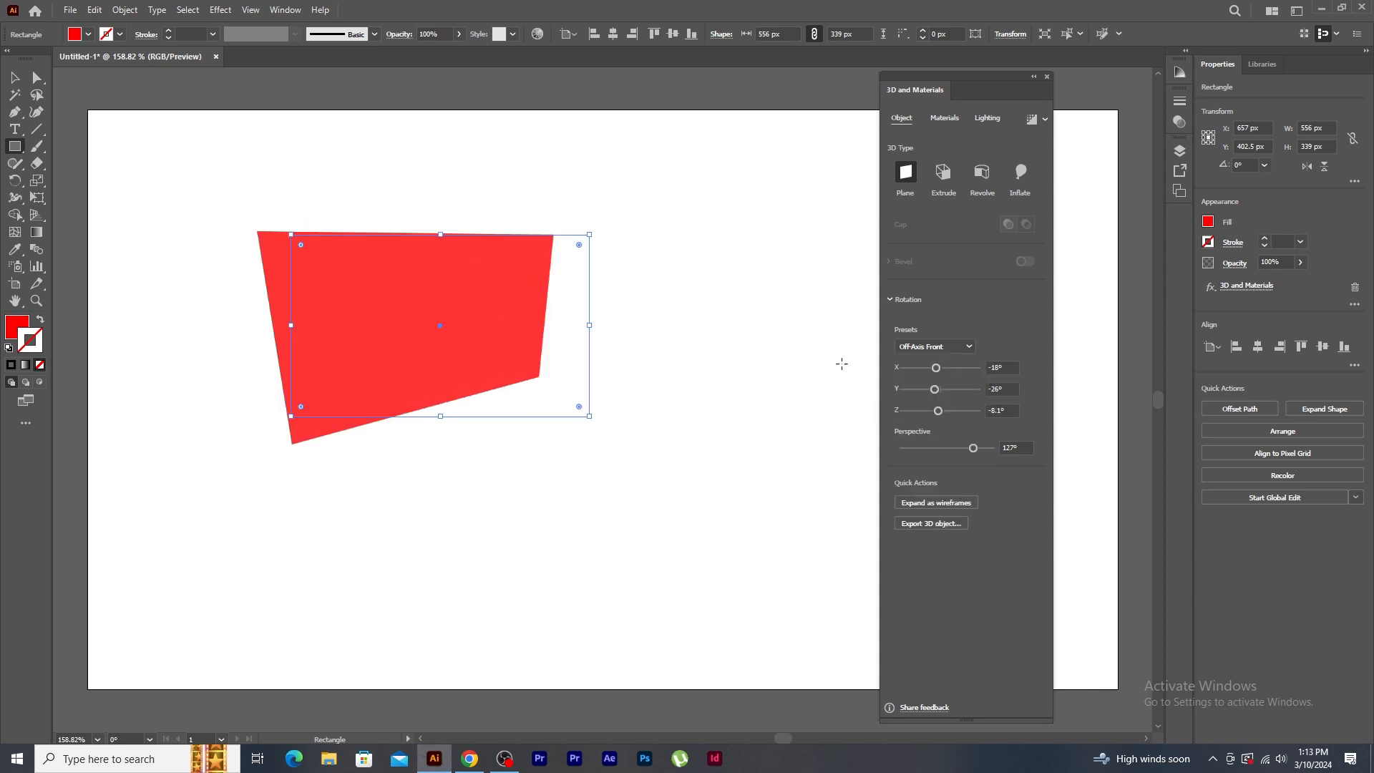
click(951, 347)
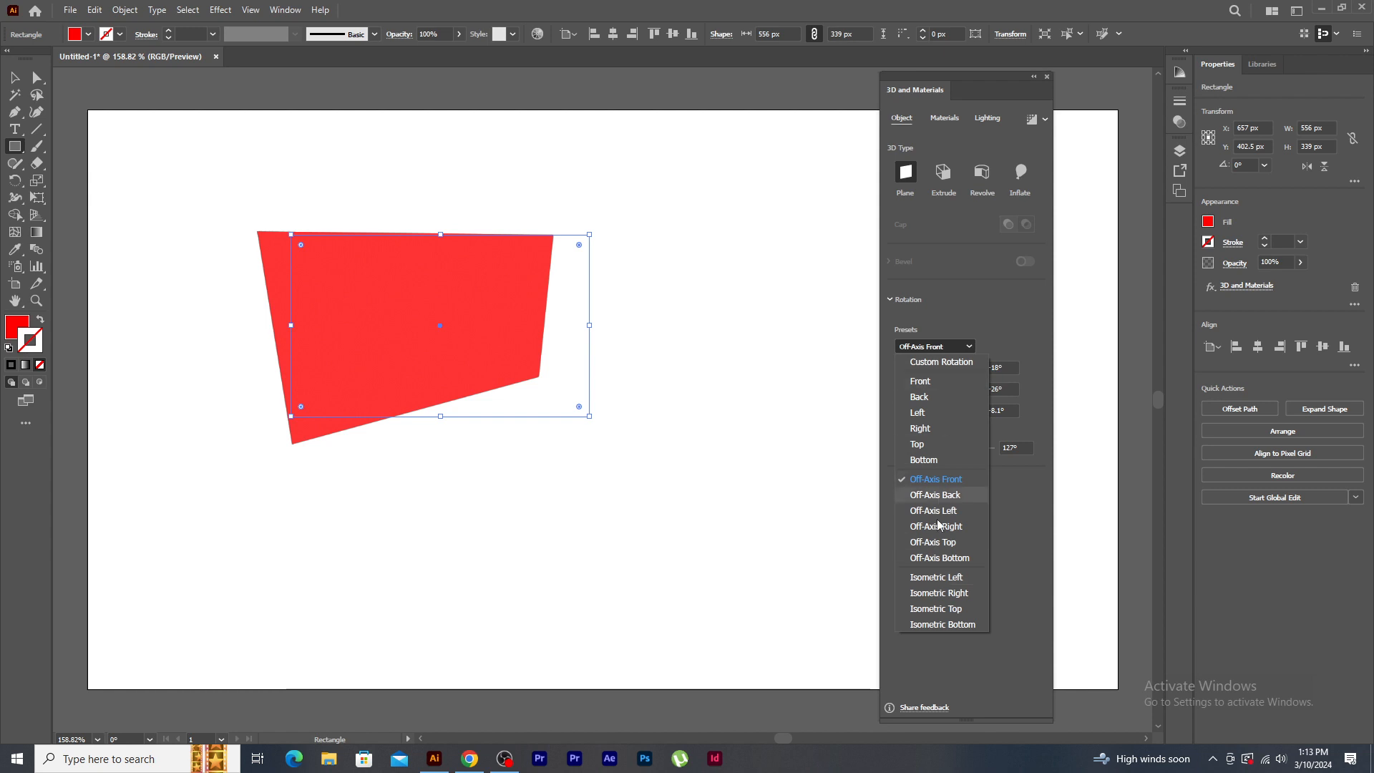
click(965, 298)
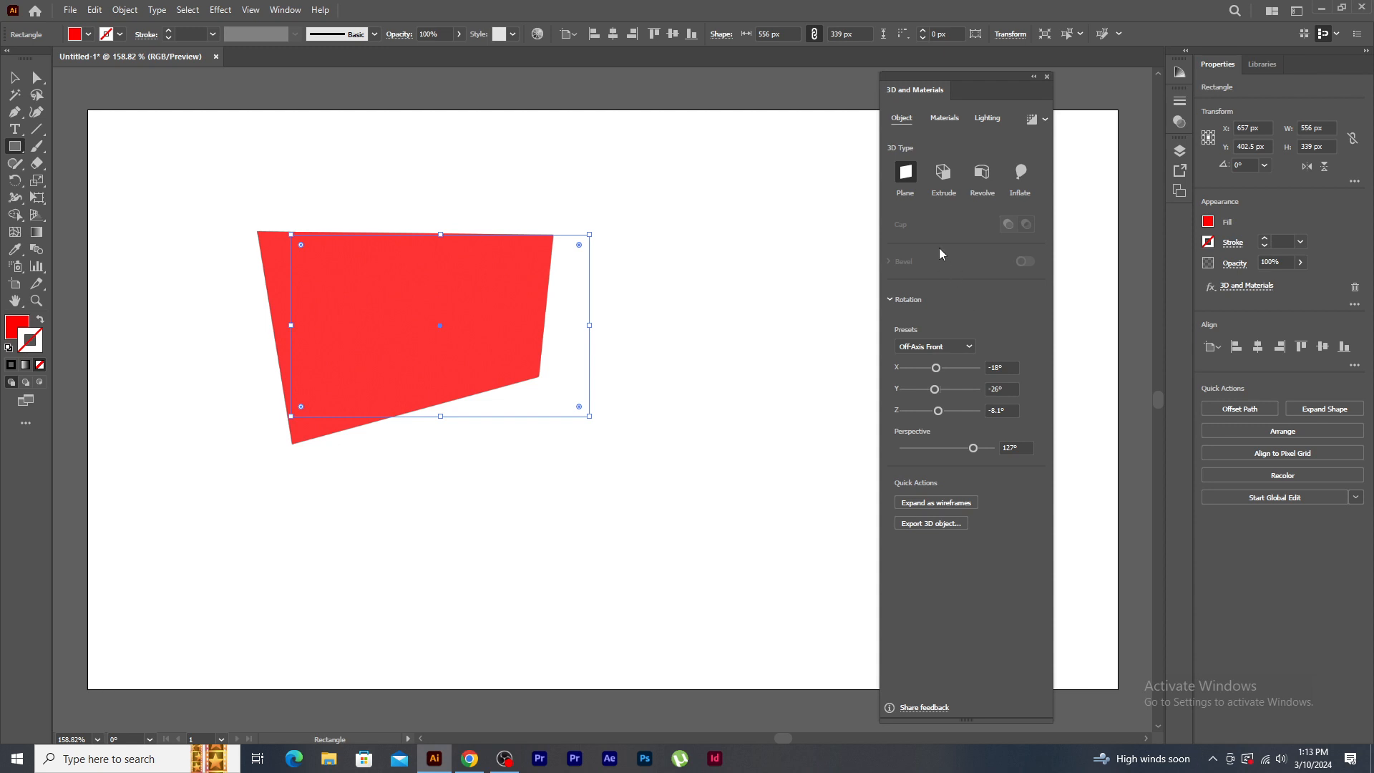
- Change the red shape to a 3D extrusion about 959 pt deep with a twist of about 243°
click(940, 176)
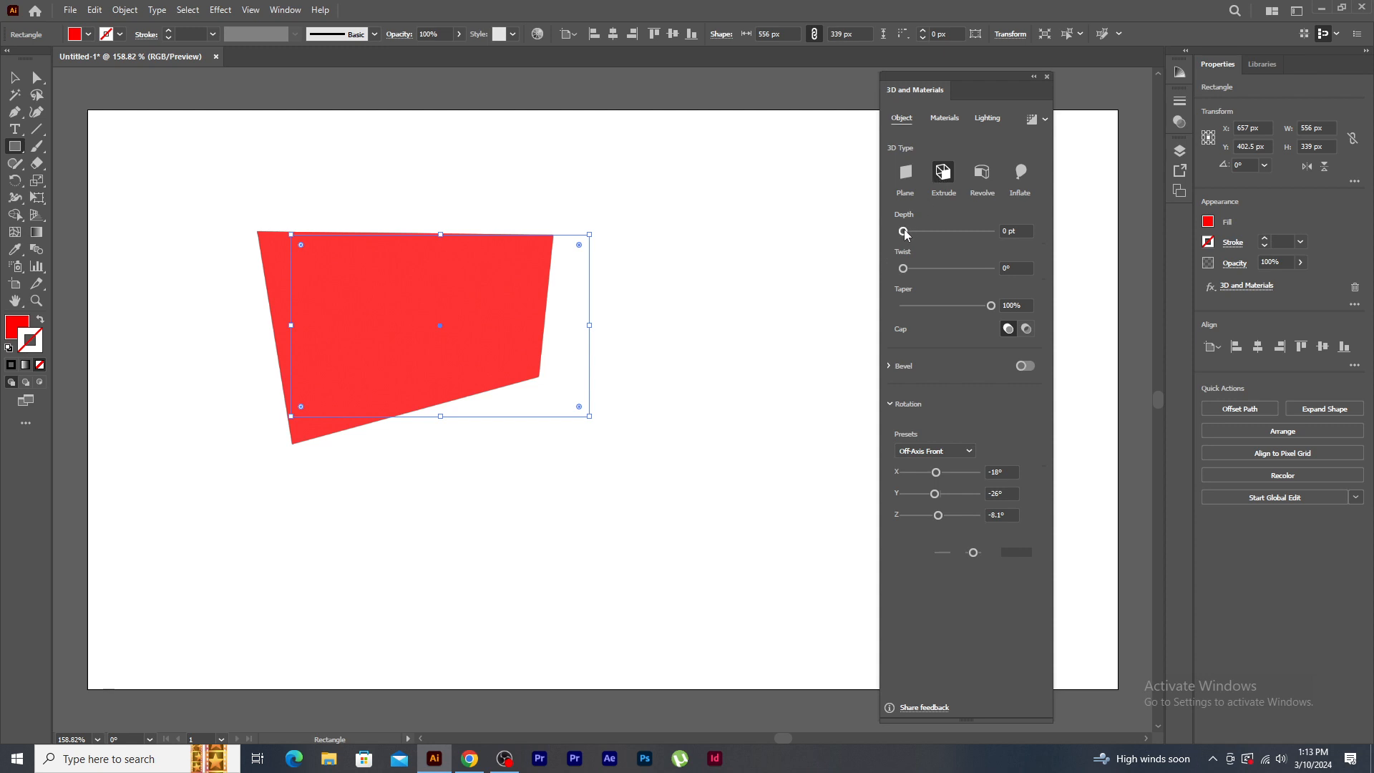
drag(904, 233, 949, 219)
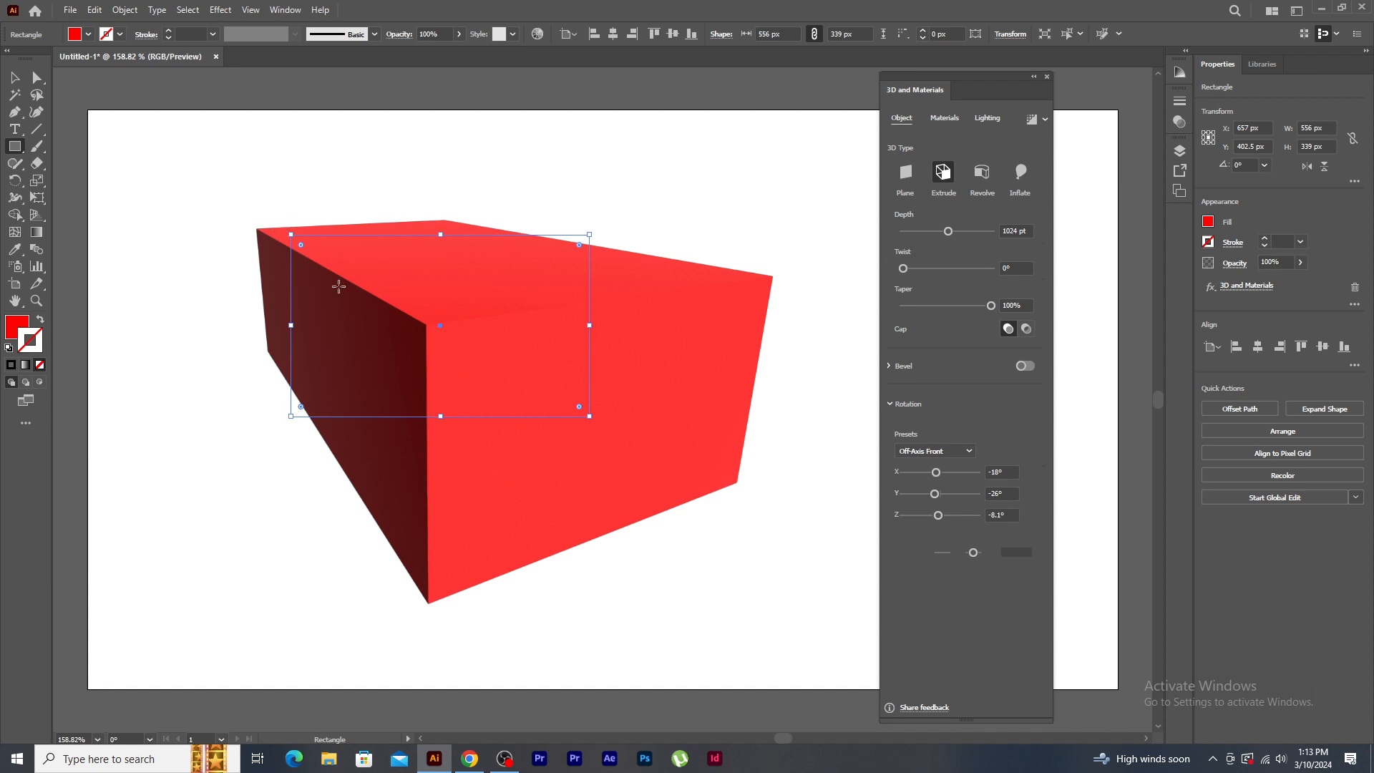
drag(933, 230, 954, 263)
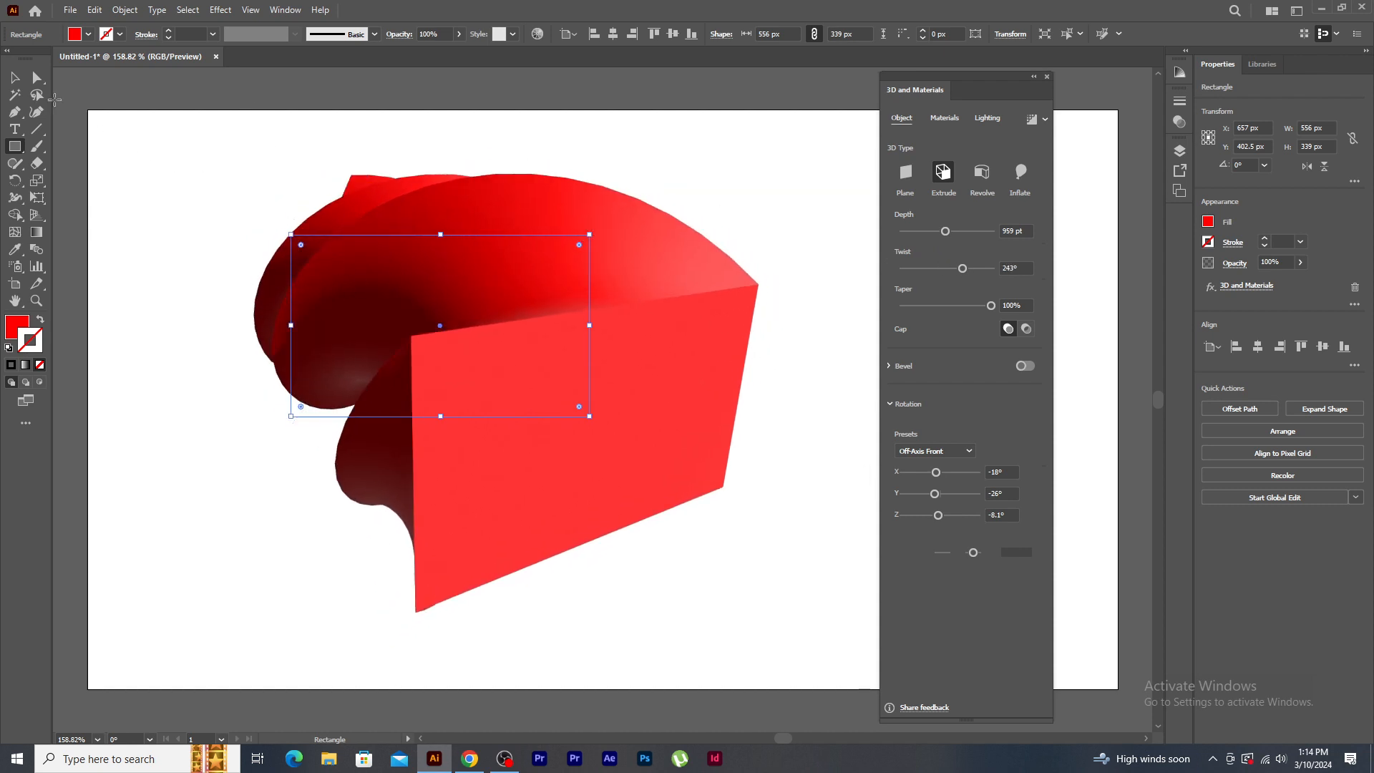
- Rotate the twisted extrusion freely on the canvas to about X 0°, Y -48°, Z 0°
click(14, 77)
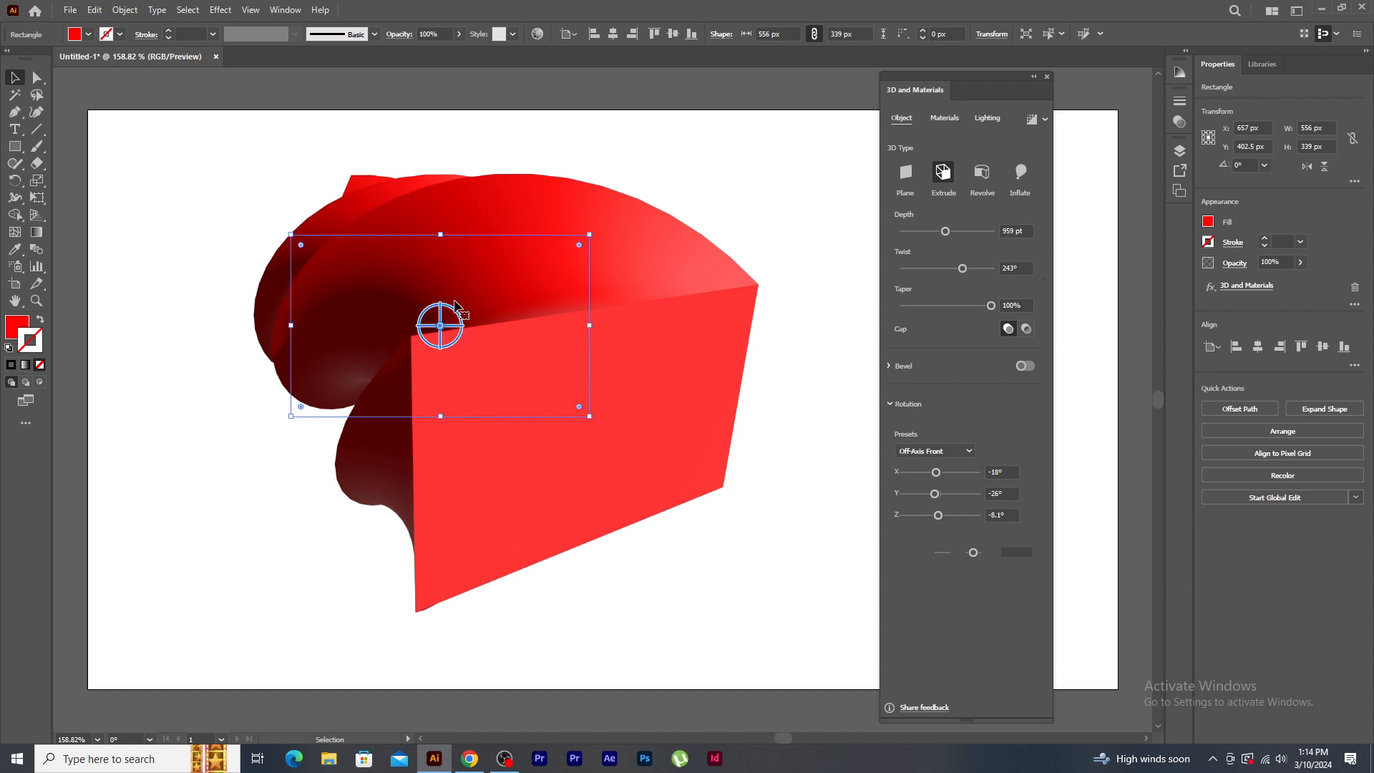
mouse_move(457, 316)
mouse_down()
mouse_move(439, 319)
mouse_move(460, 319)
mouse_move(433, 365)
mouse_move(386, 346)
mouse_move(412, 303)
mouse_move(459, 307)
mouse_up()
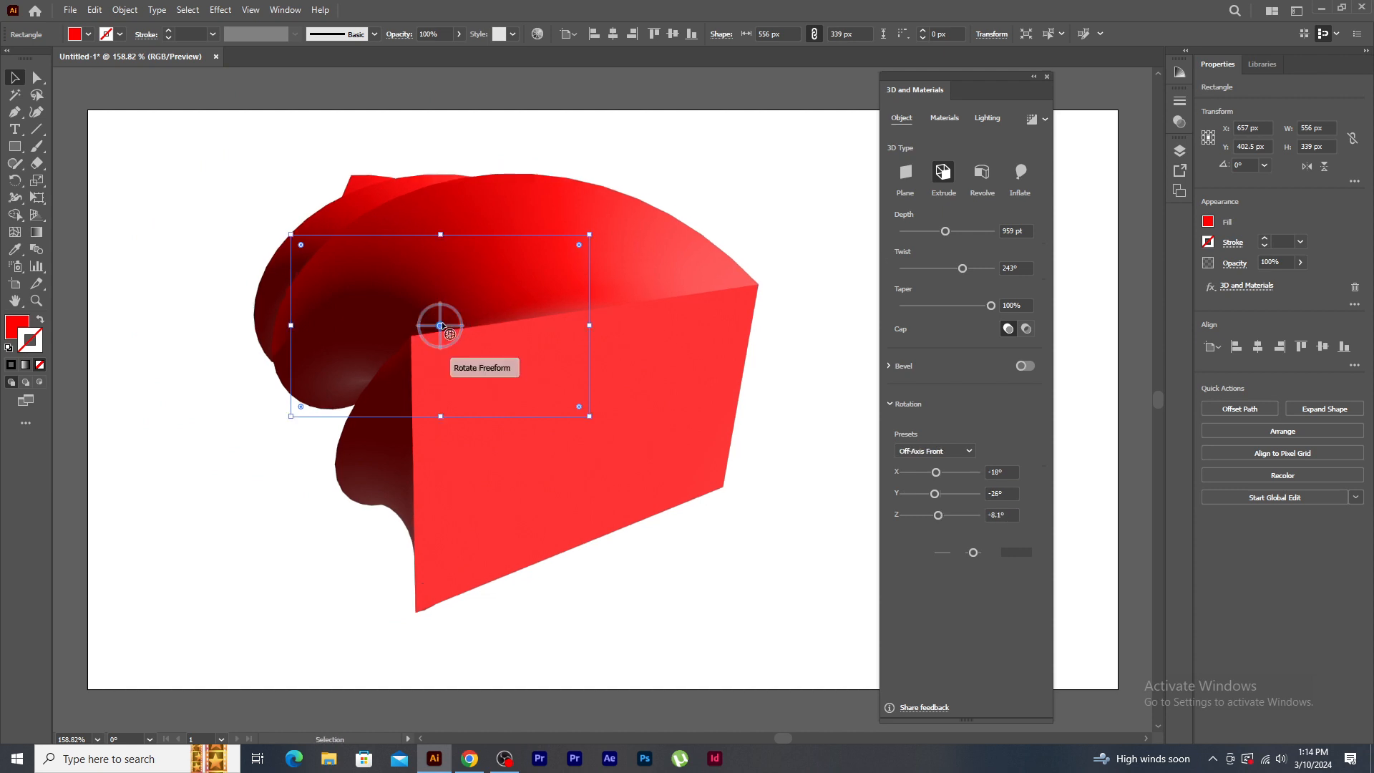
drag(442, 326, 470, 316)
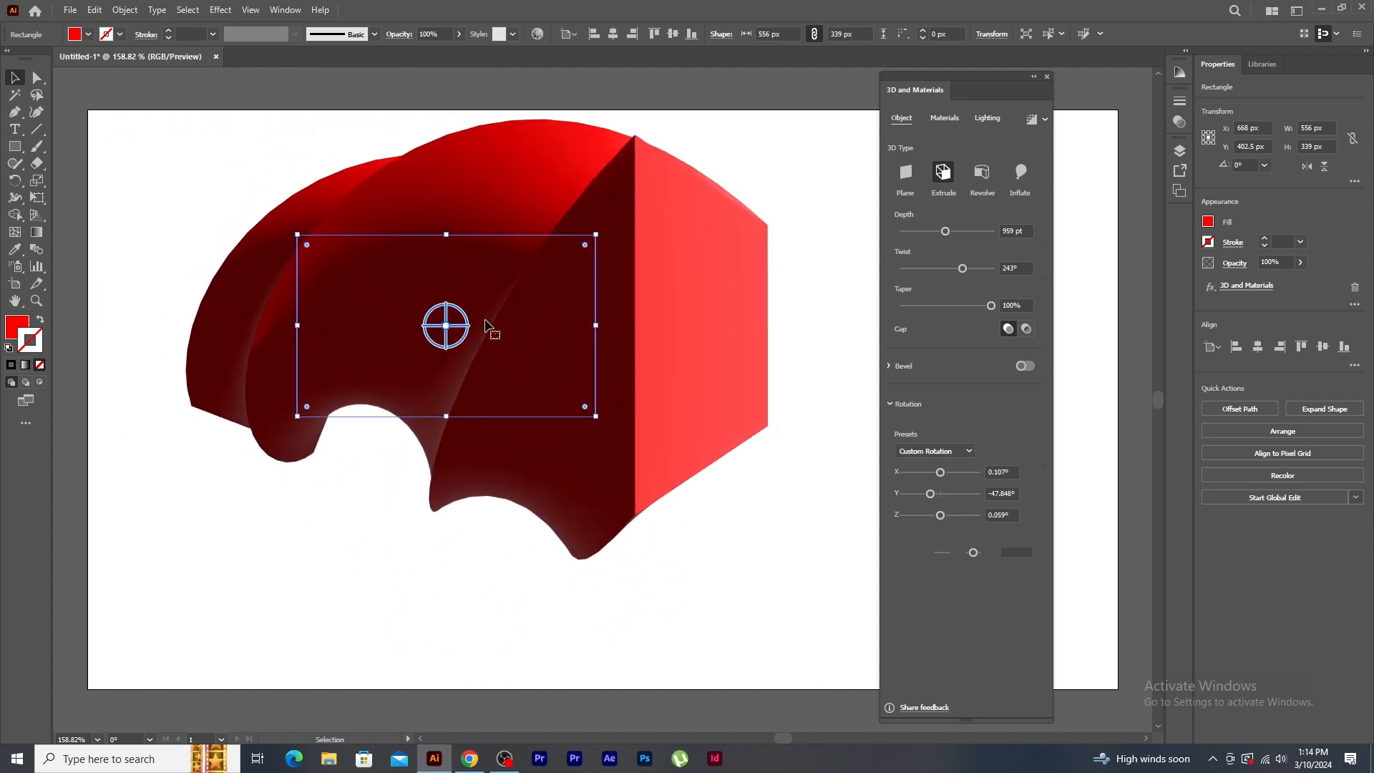
- Replace the twisted shape with a light brown square about 433 px wide near the artboard's centre
key(Delete)
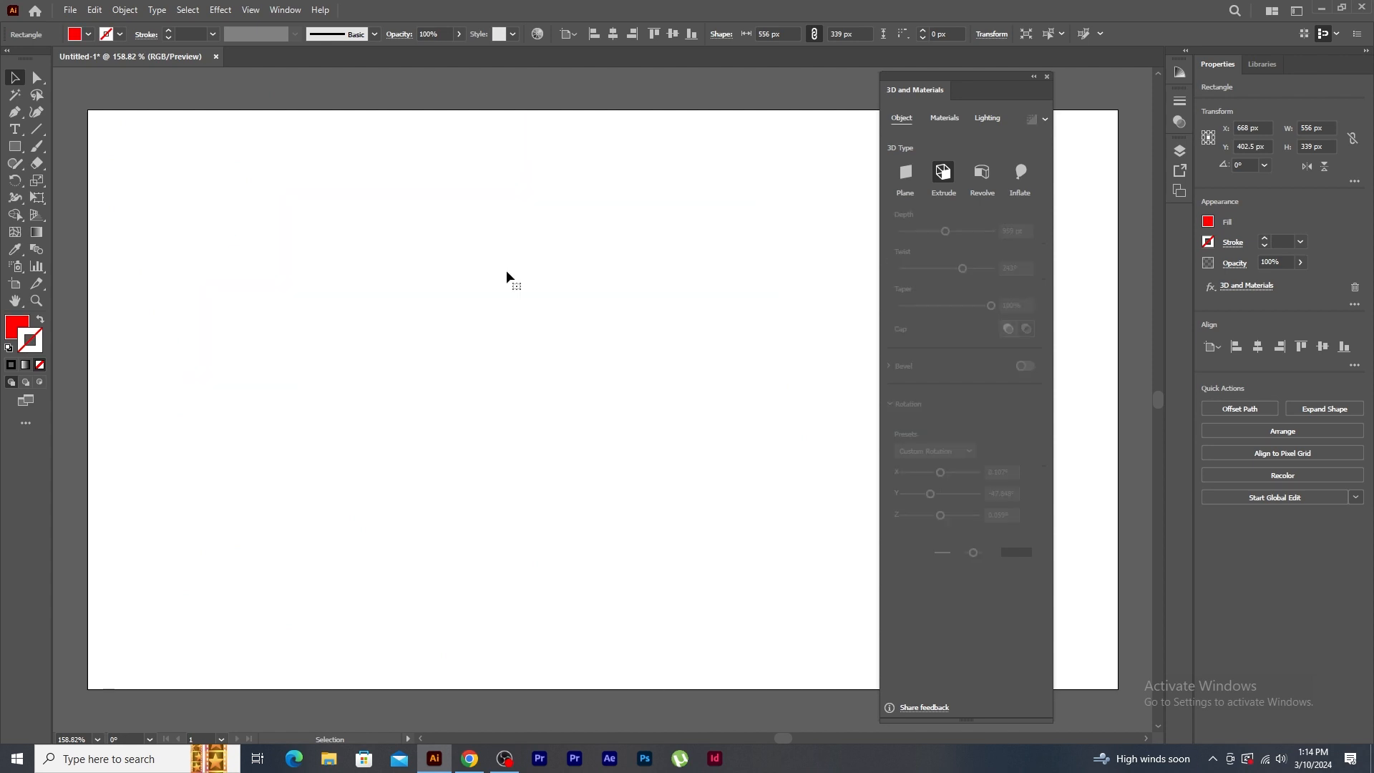
click(14, 146)
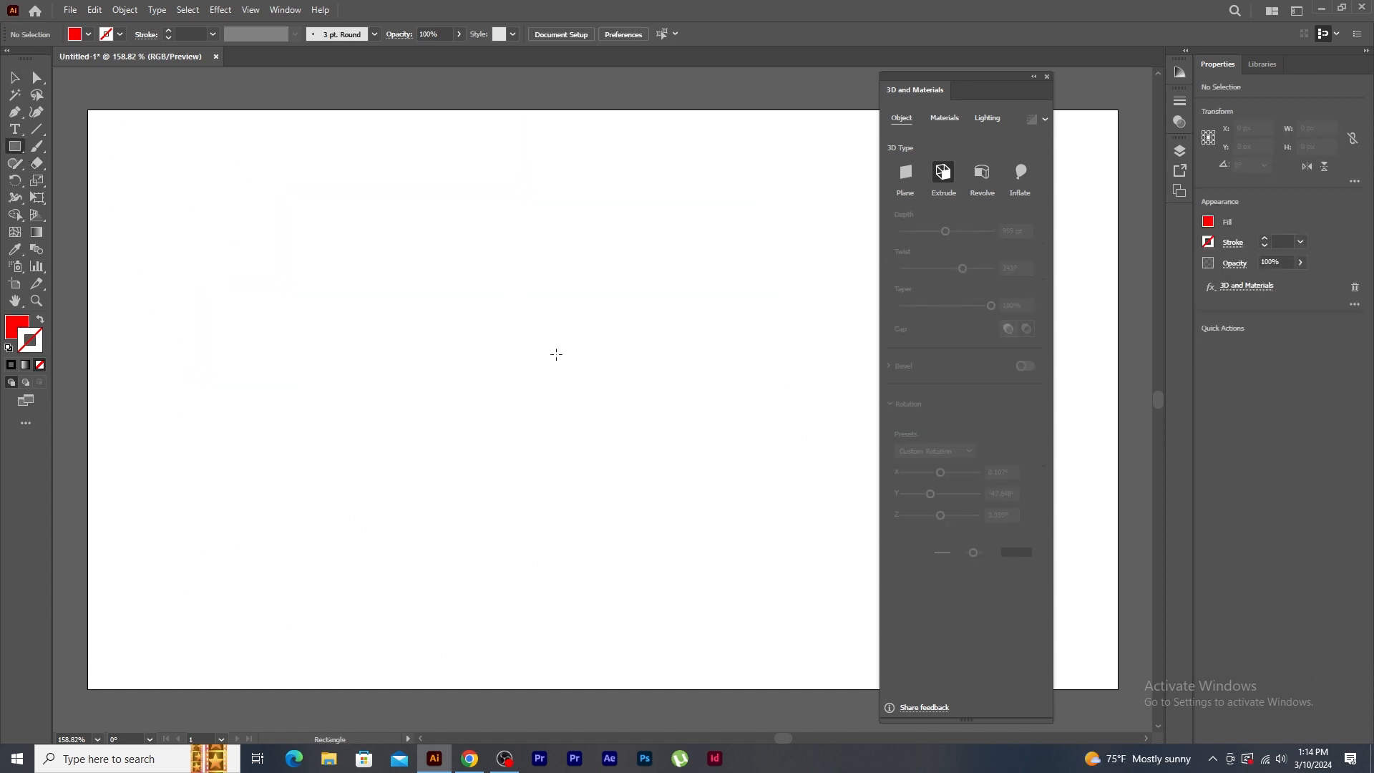
mouse_move(413, 266)
mouse_down()
mouse_move(501, 375)
mouse_move(619, 432)
mouse_move(646, 499)
mouse_up()
key(v)
drag(601, 348, 598, 317)
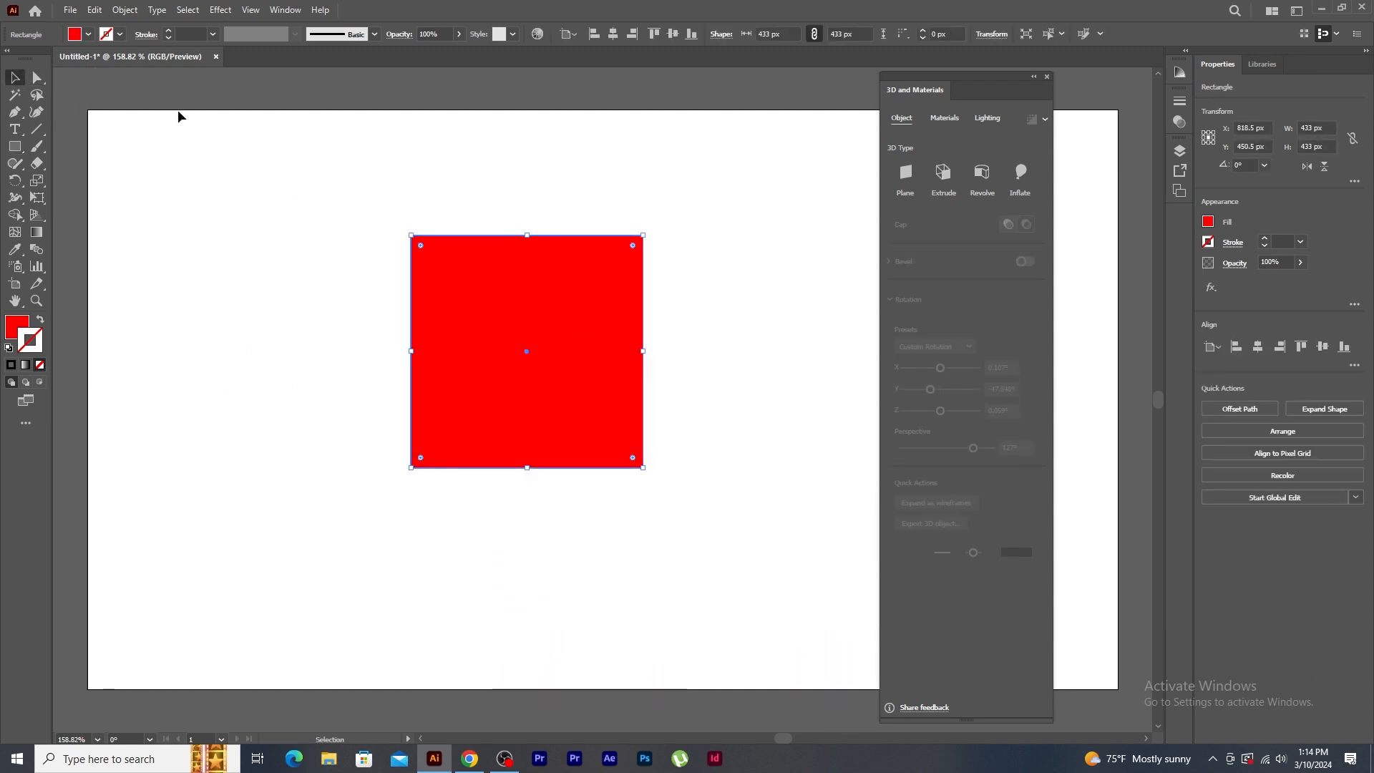
click(88, 34)
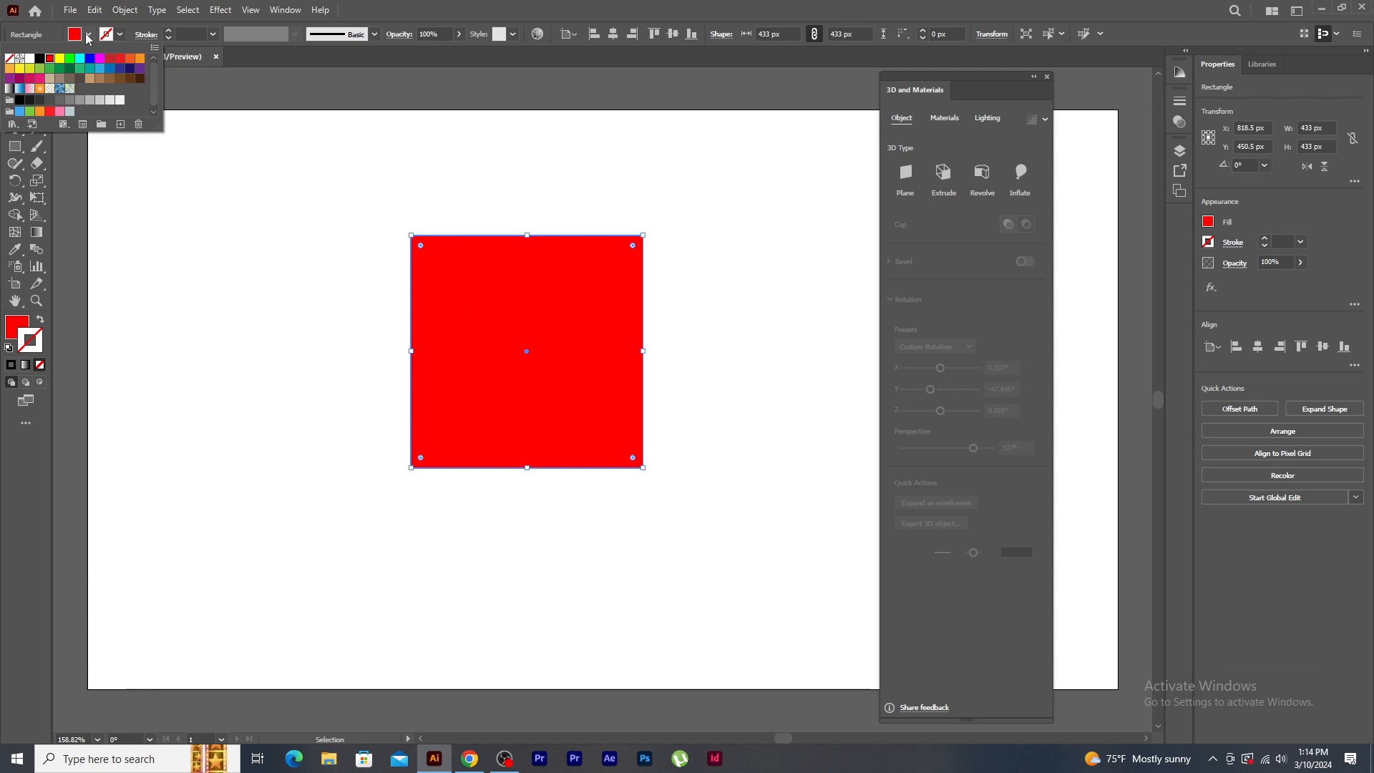
click(99, 78)
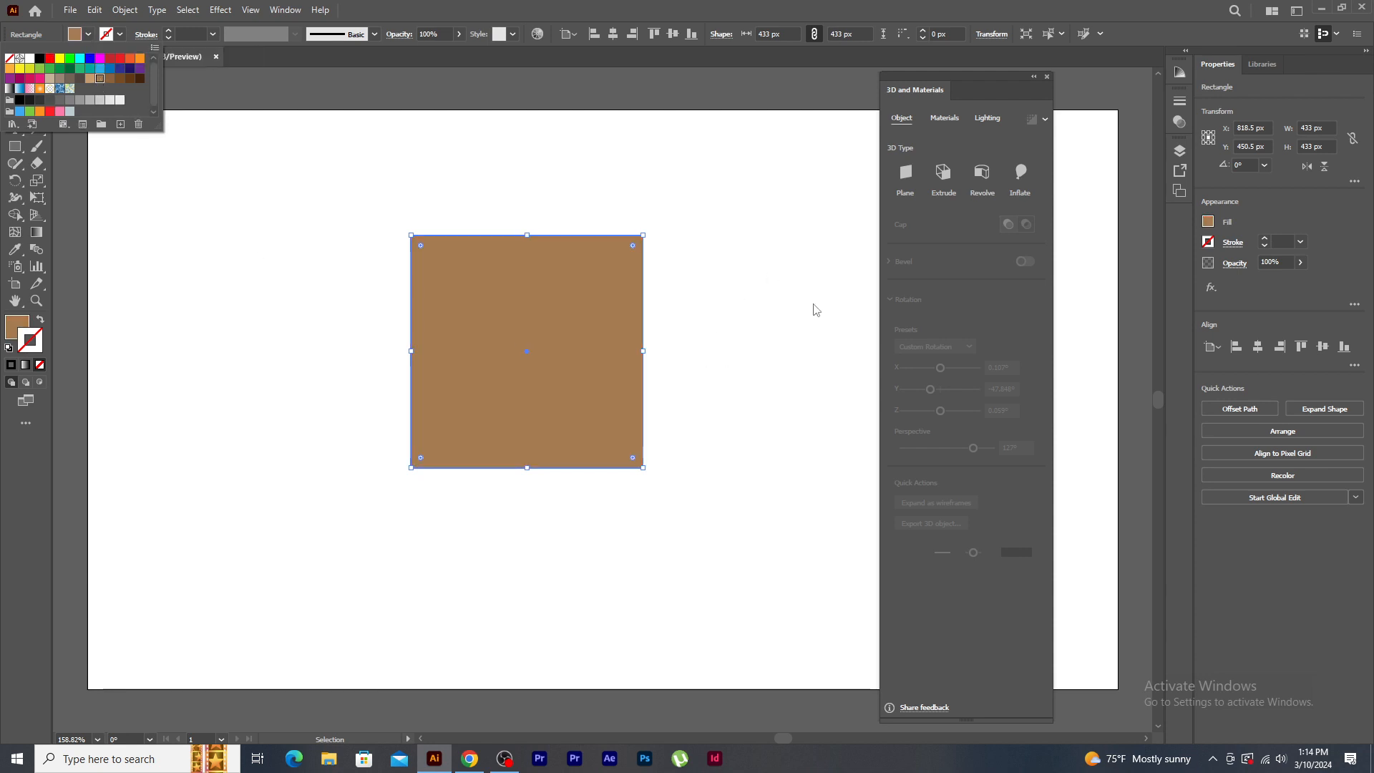
- Extrude the brown square to a depth of about 928 pt and rotate it to about X 164°, Y -156°, Z 173°
click(943, 173)
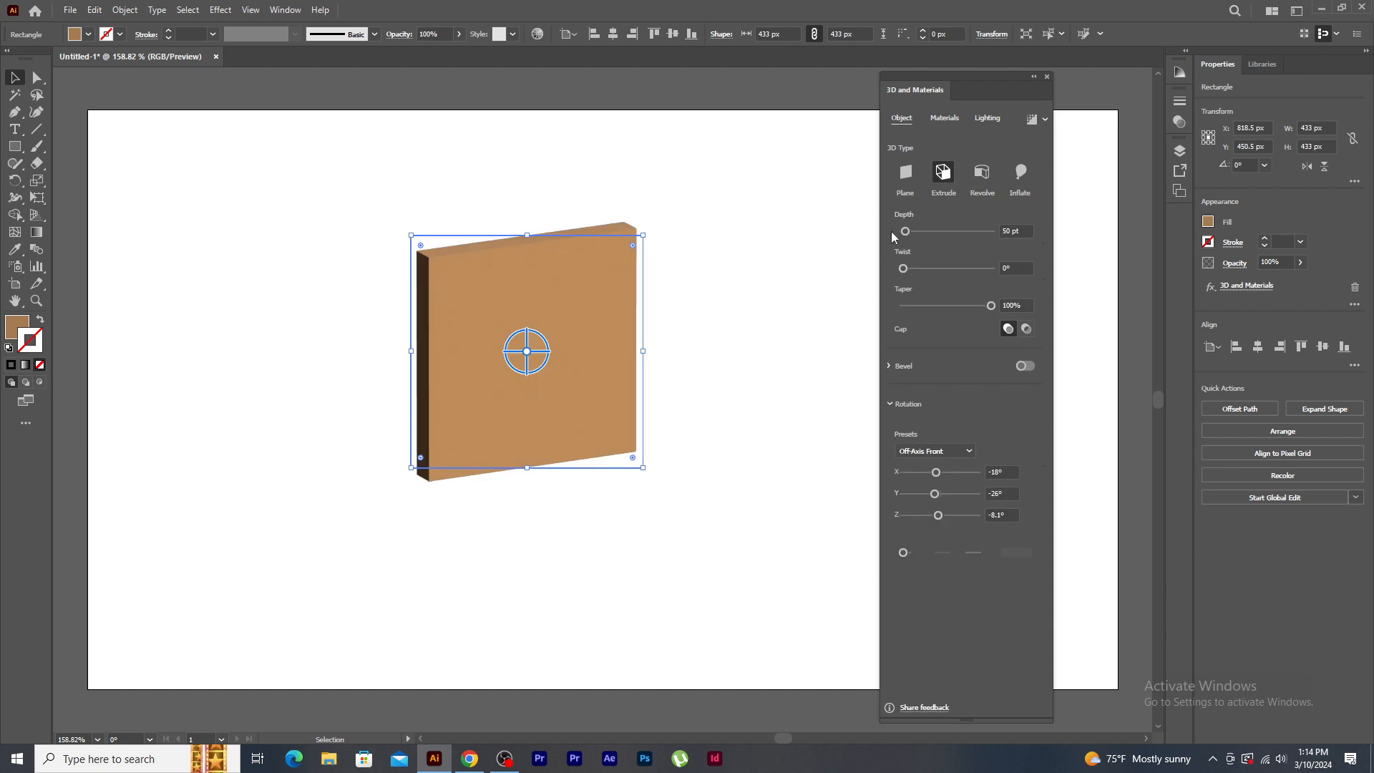
drag(907, 234, 903, 272)
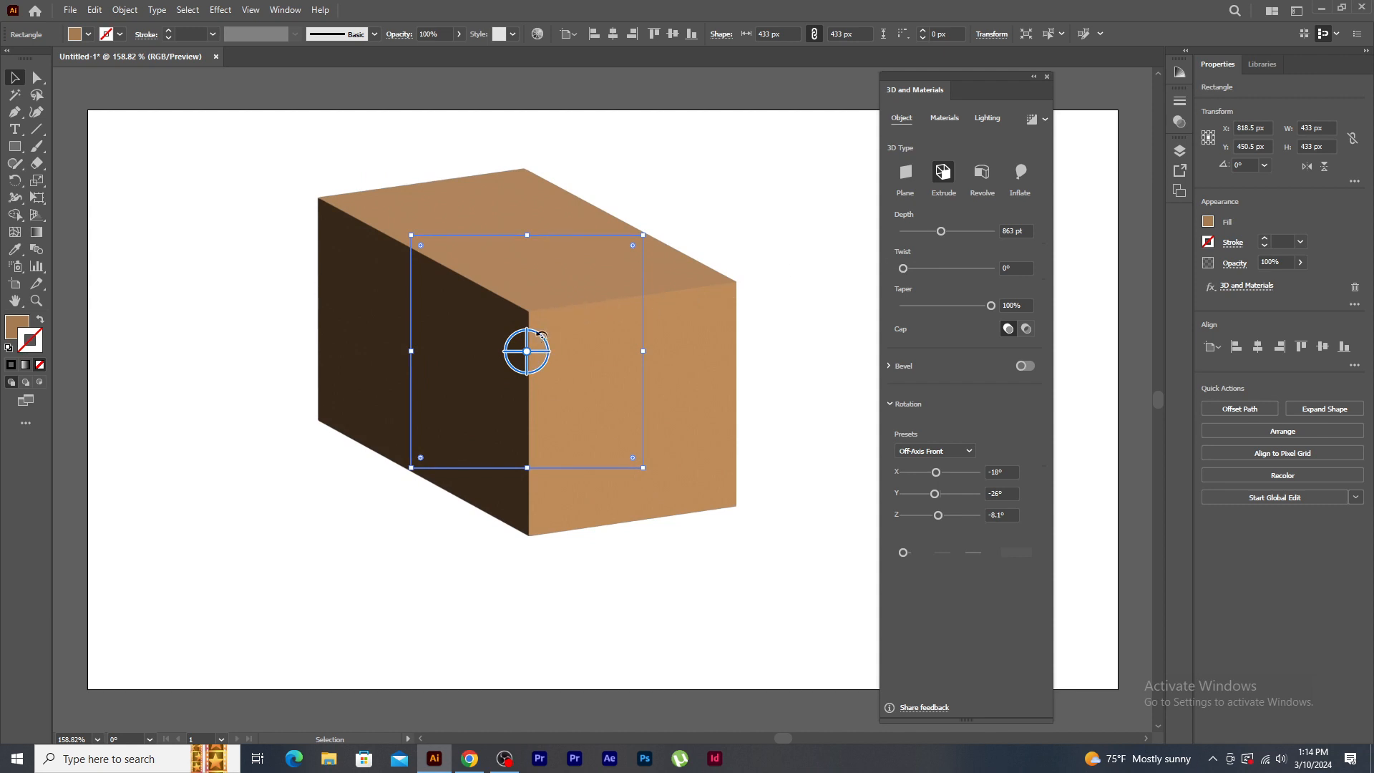
mouse_move(544, 342)
mouse_down()
mouse_move(546, 329)
mouse_move(529, 344)
mouse_move(500, 337)
mouse_move(523, 357)
mouse_move(527, 342)
mouse_up()
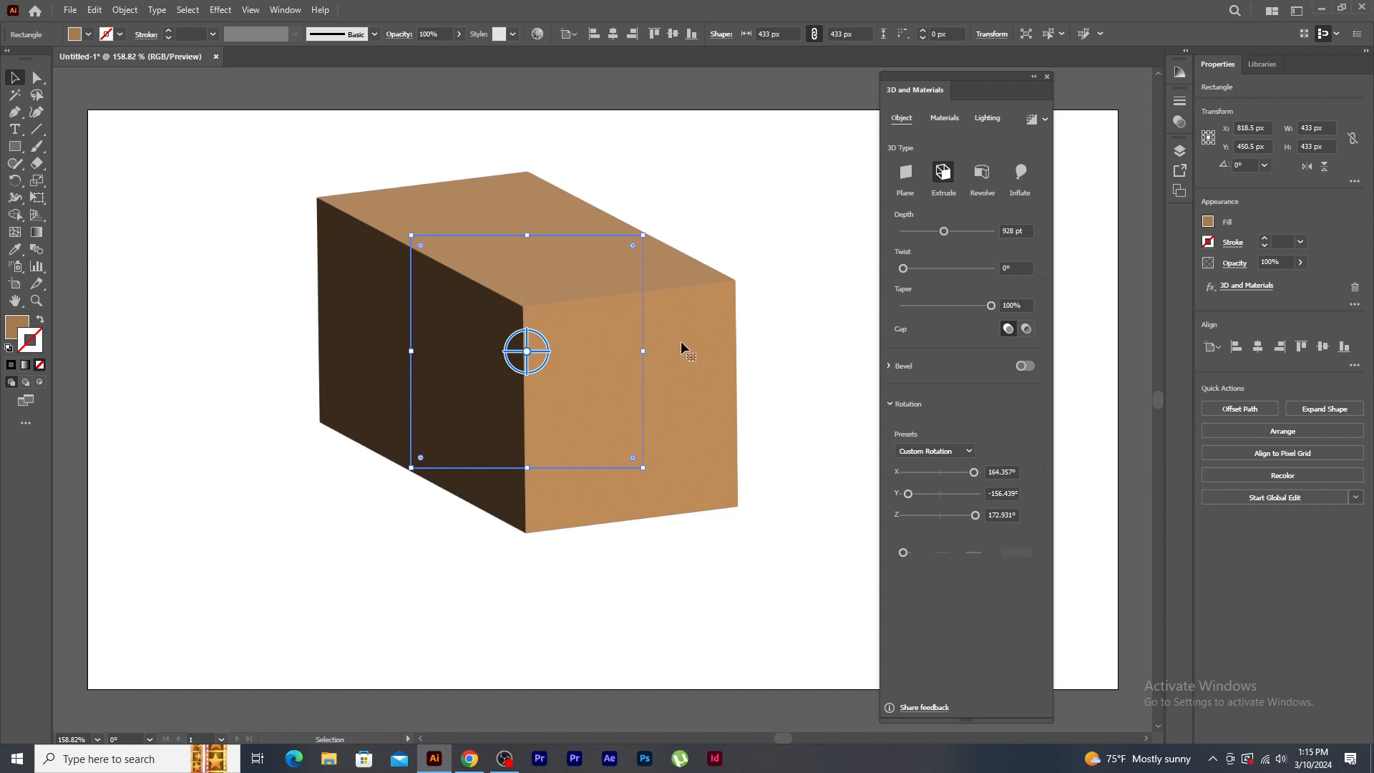
- Set the brown box's perspective to about 103° and rotate it slightly to about X 165°, Y -153°, Z 173°
click(889, 366)
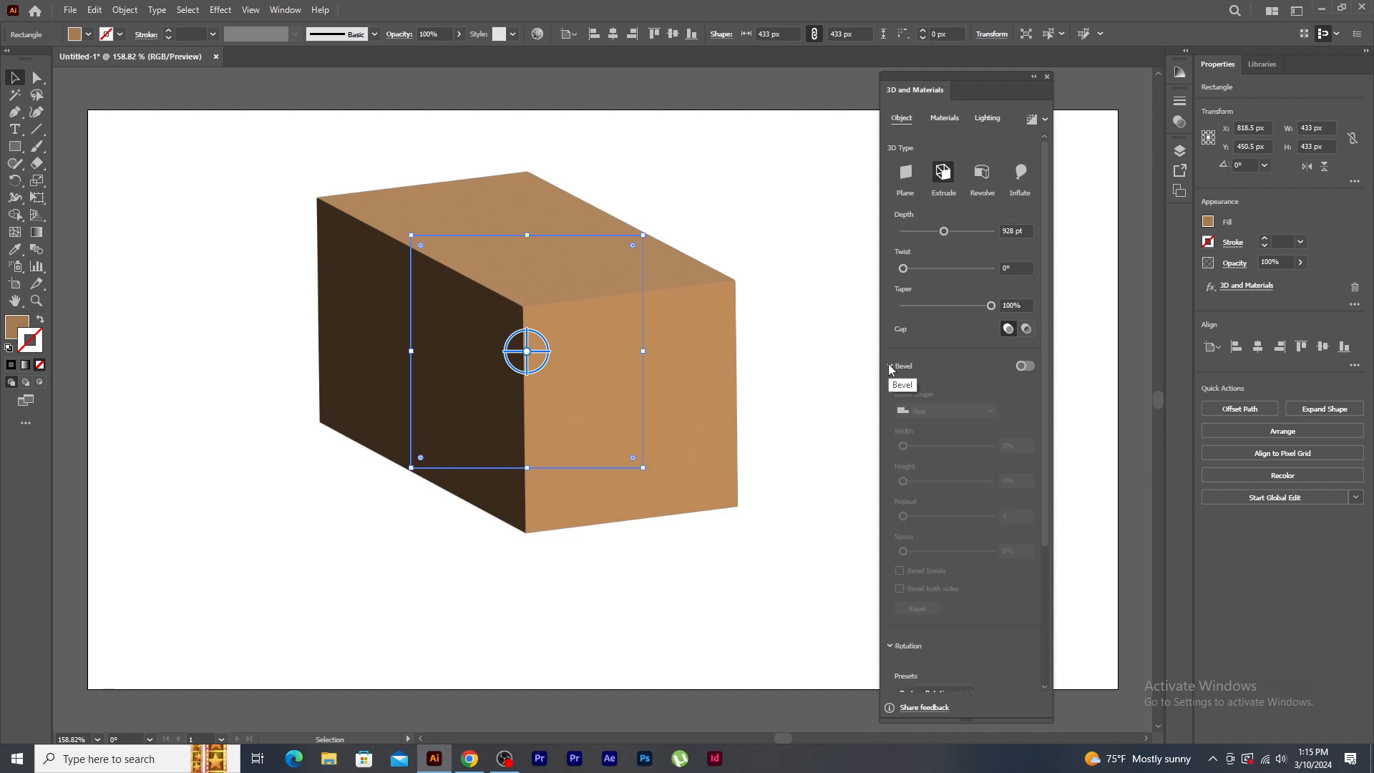
scroll(1042, 467, down, 5)
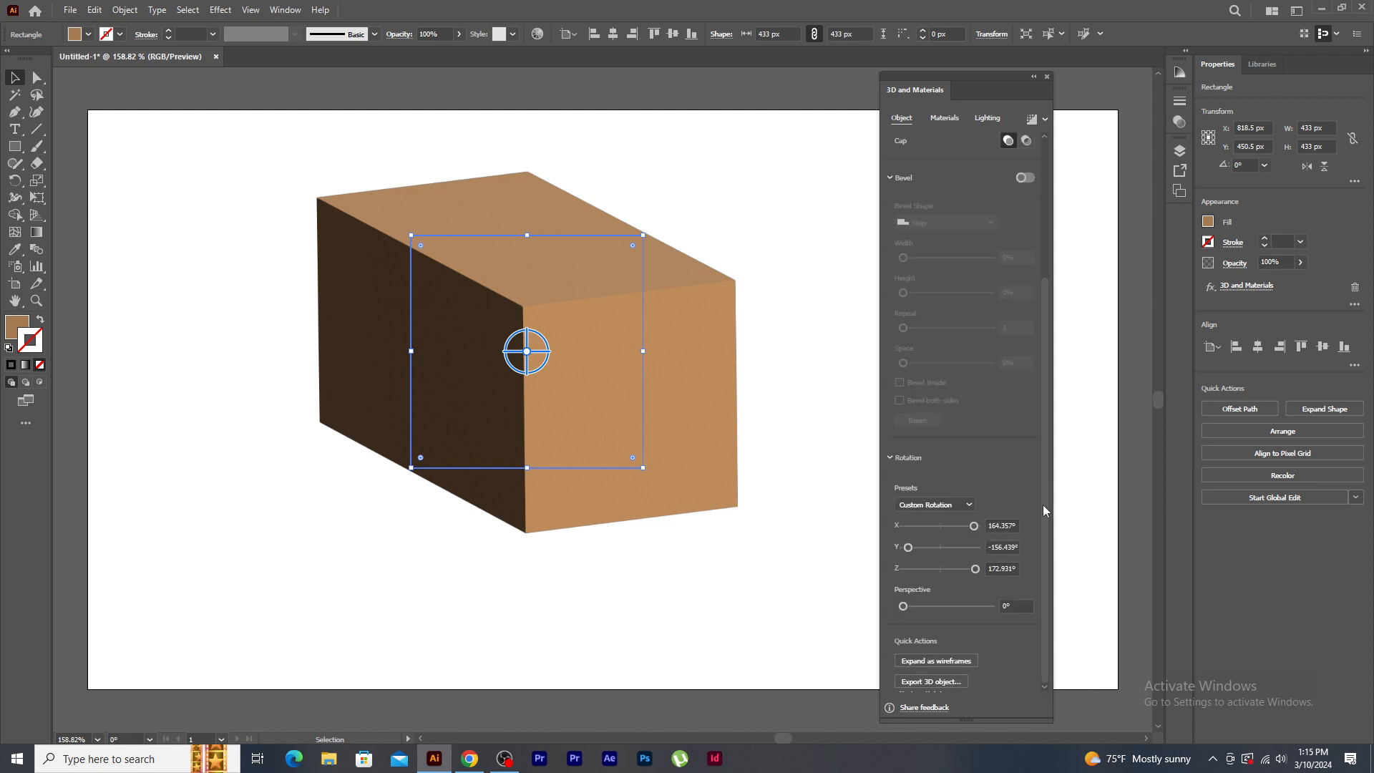
drag(904, 606, 960, 606)
mouse_move(527, 351)
mouse_down()
mouse_move(536, 337)
mouse_move(534, 358)
mouse_up()
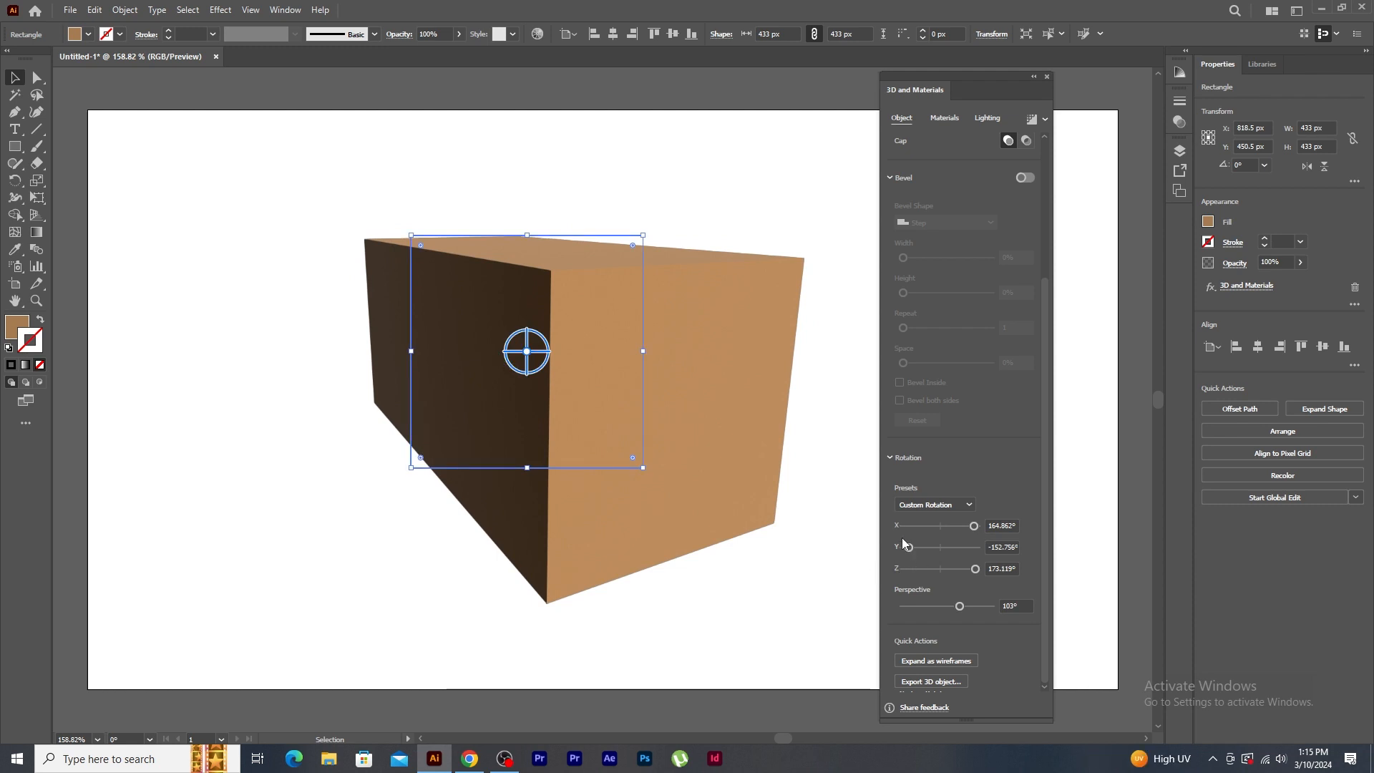
- Rotate the brown box freely to about X 156°, Y -159°, Z 164°
drag(906, 547, 974, 569)
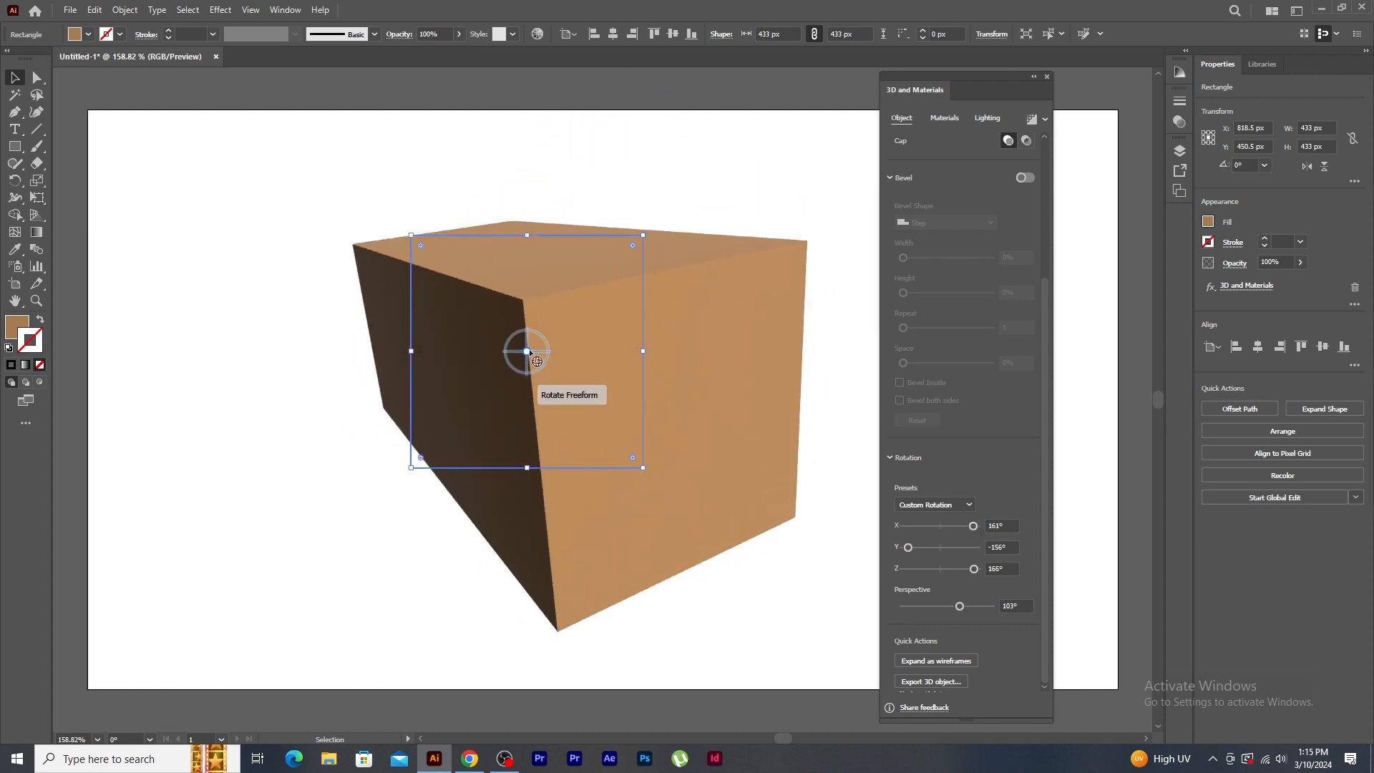
mouse_move(529, 351)
mouse_down()
mouse_move(546, 344)
mouse_move(531, 376)
mouse_move(496, 373)
mouse_move(528, 353)
mouse_up()
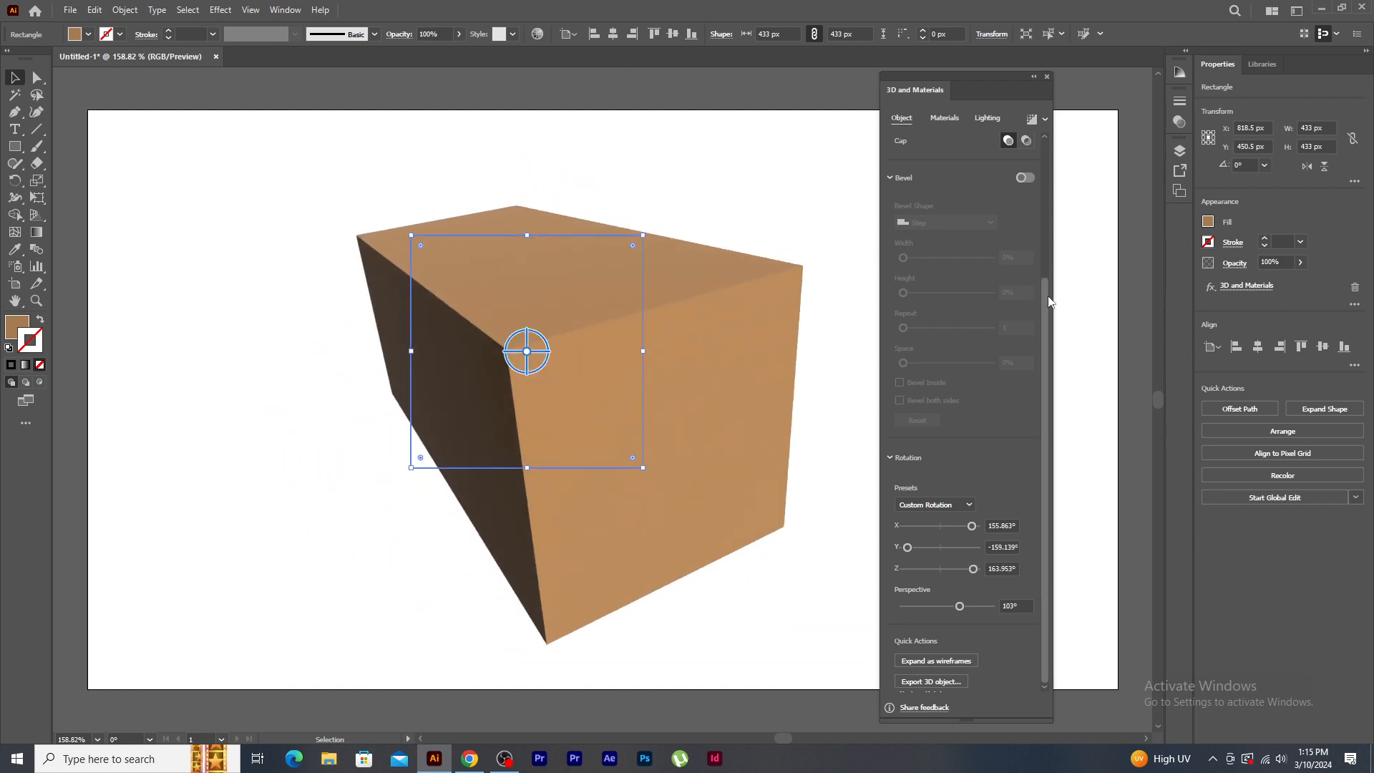
- Switch the box's cap to hollow and back to solid, rotating the box to about X 162°, Y -154°, Z 171°
drag(1045, 295, 1056, 238)
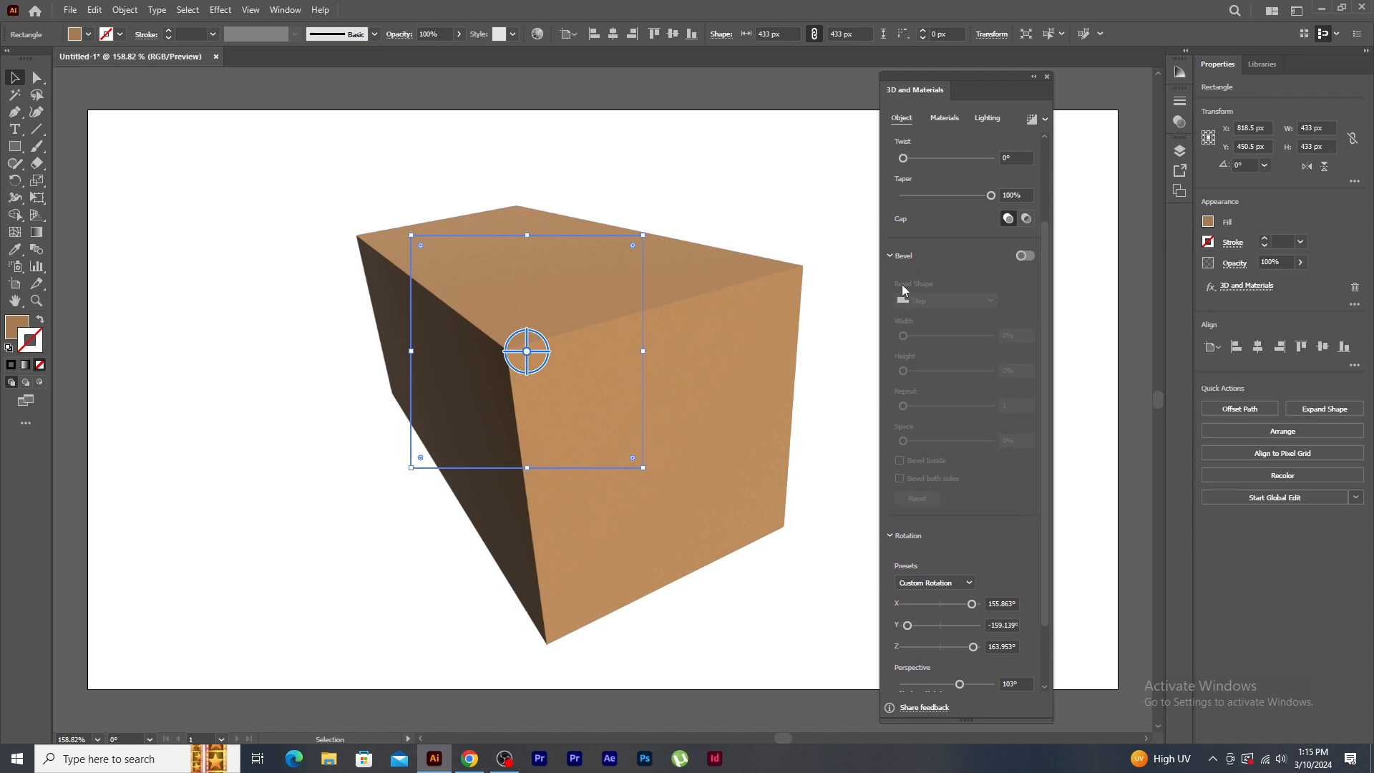
click(1026, 219)
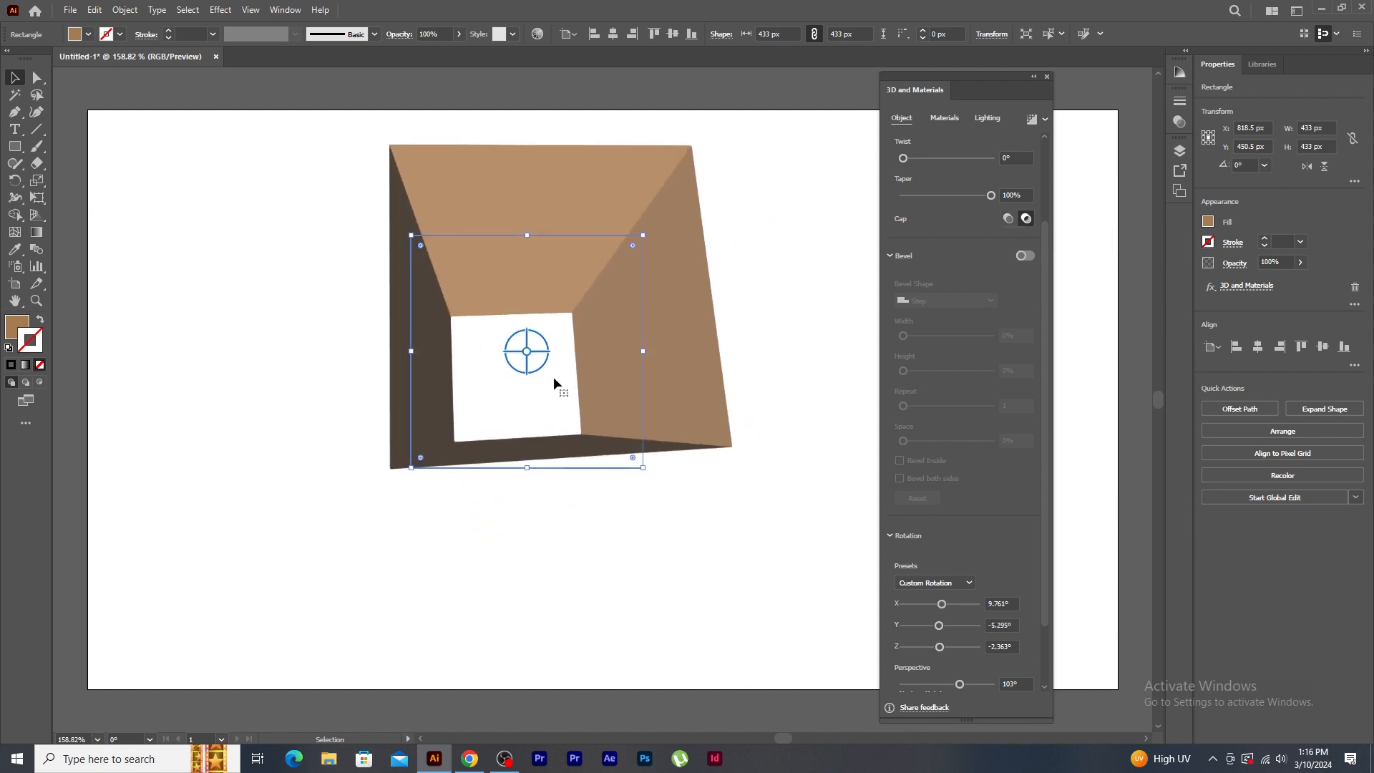
drag(526, 352, 545, 362)
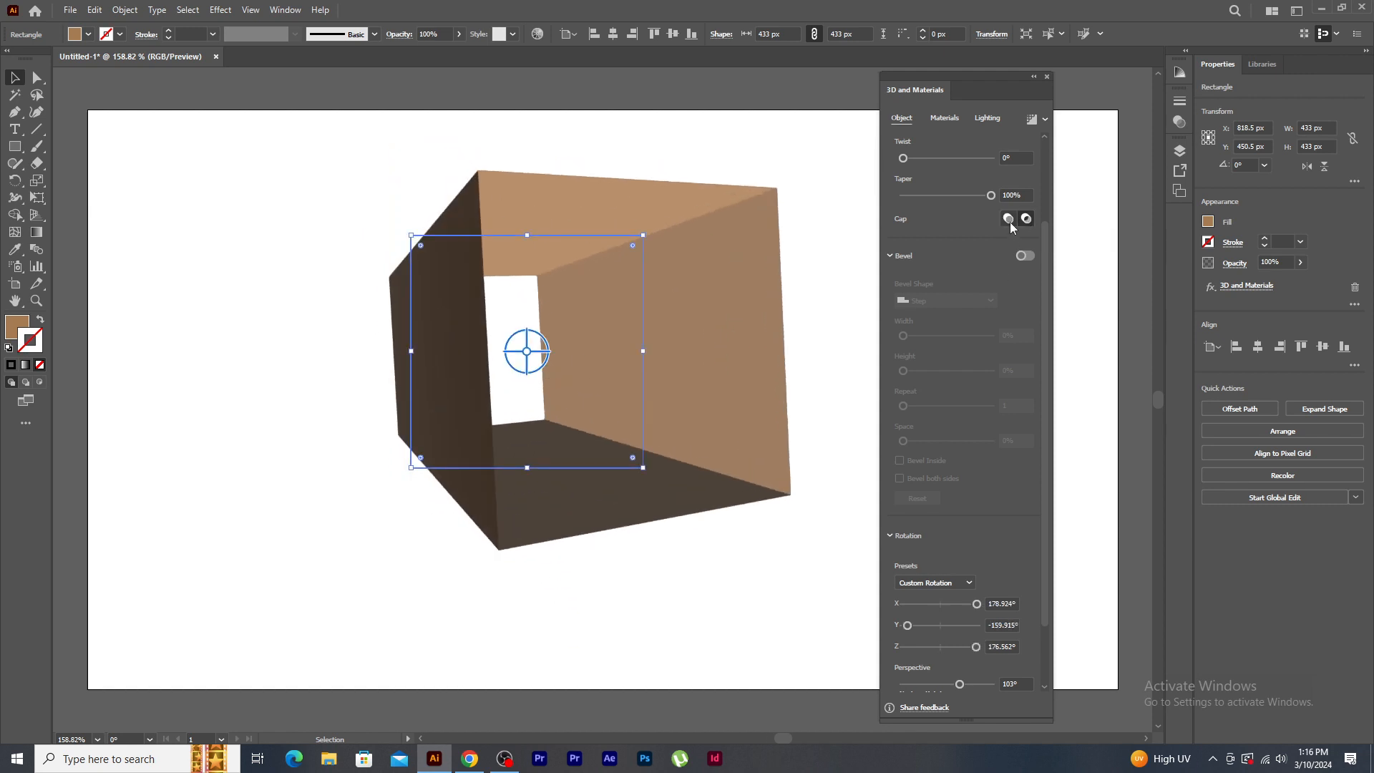
click(1009, 222)
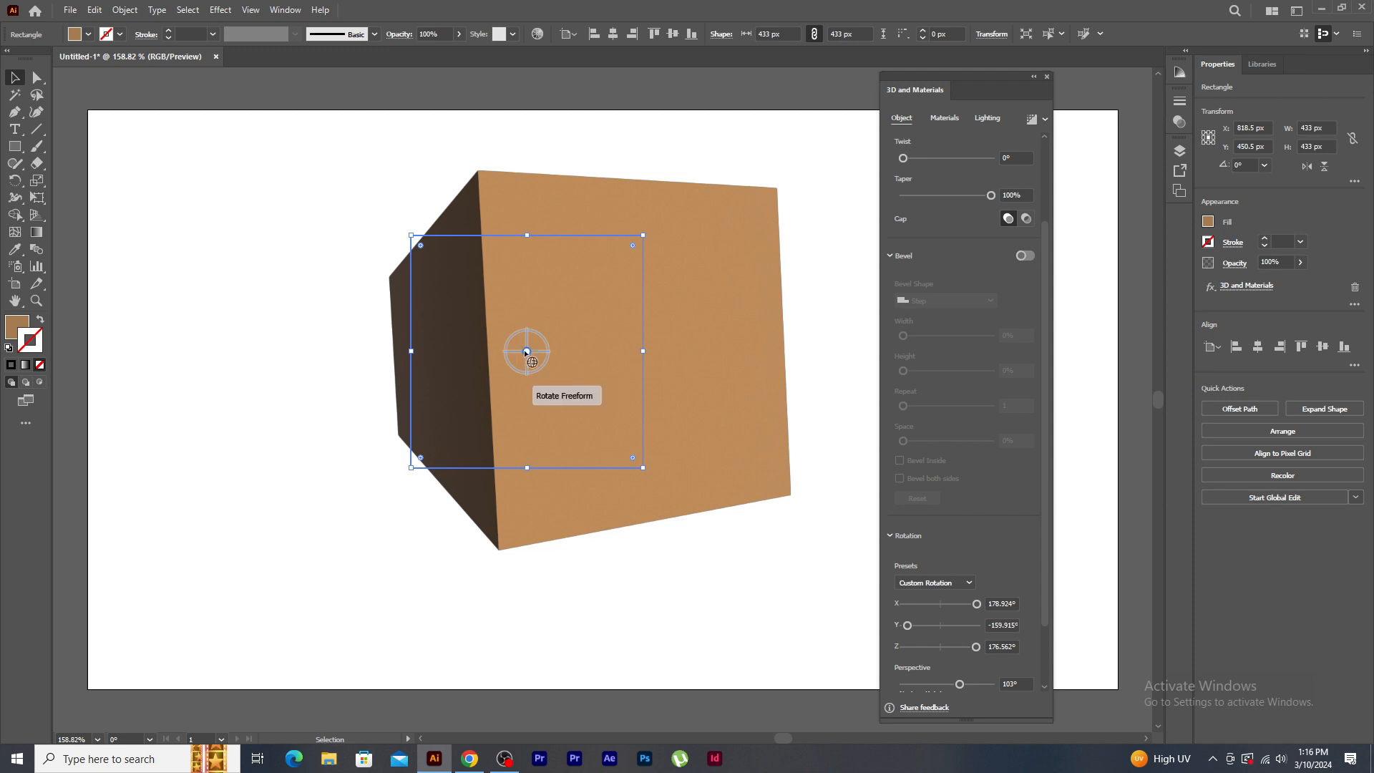
drag(528, 352, 530, 354)
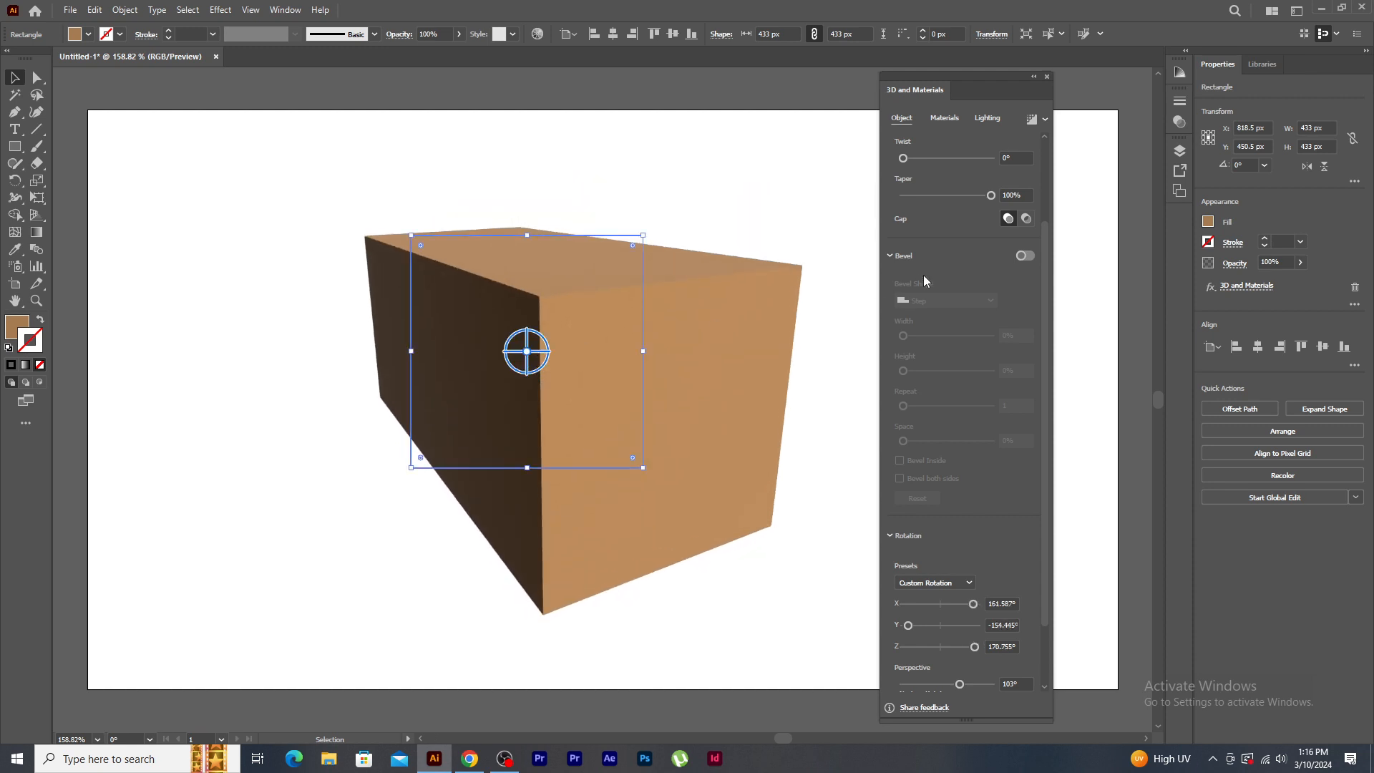
- Enable a Classic bevel of 34% width and 55% height on the box and rotate it to about X 175°, Y -140°, Z 176°
click(1028, 257)
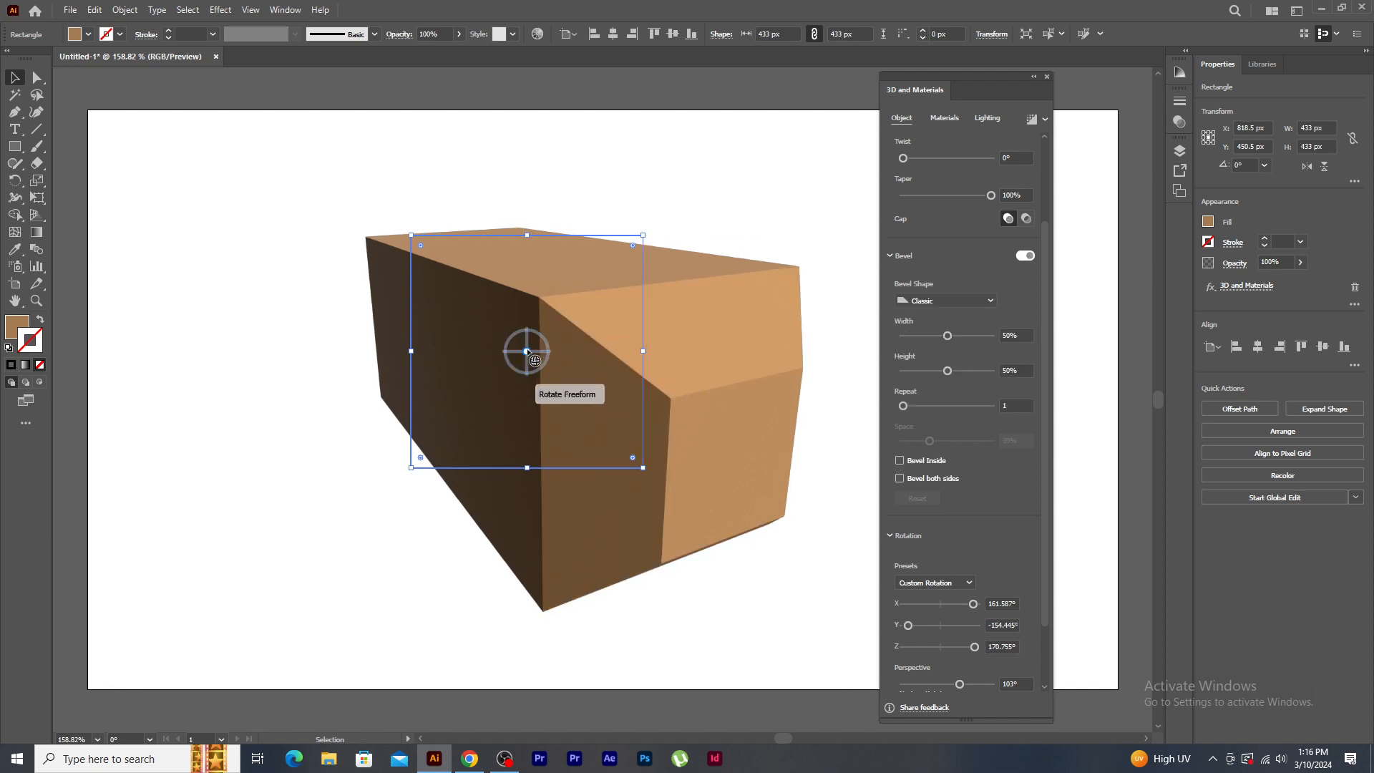
mouse_move(527, 351)
mouse_down()
mouse_move(515, 334)
mouse_move(541, 347)
mouse_up()
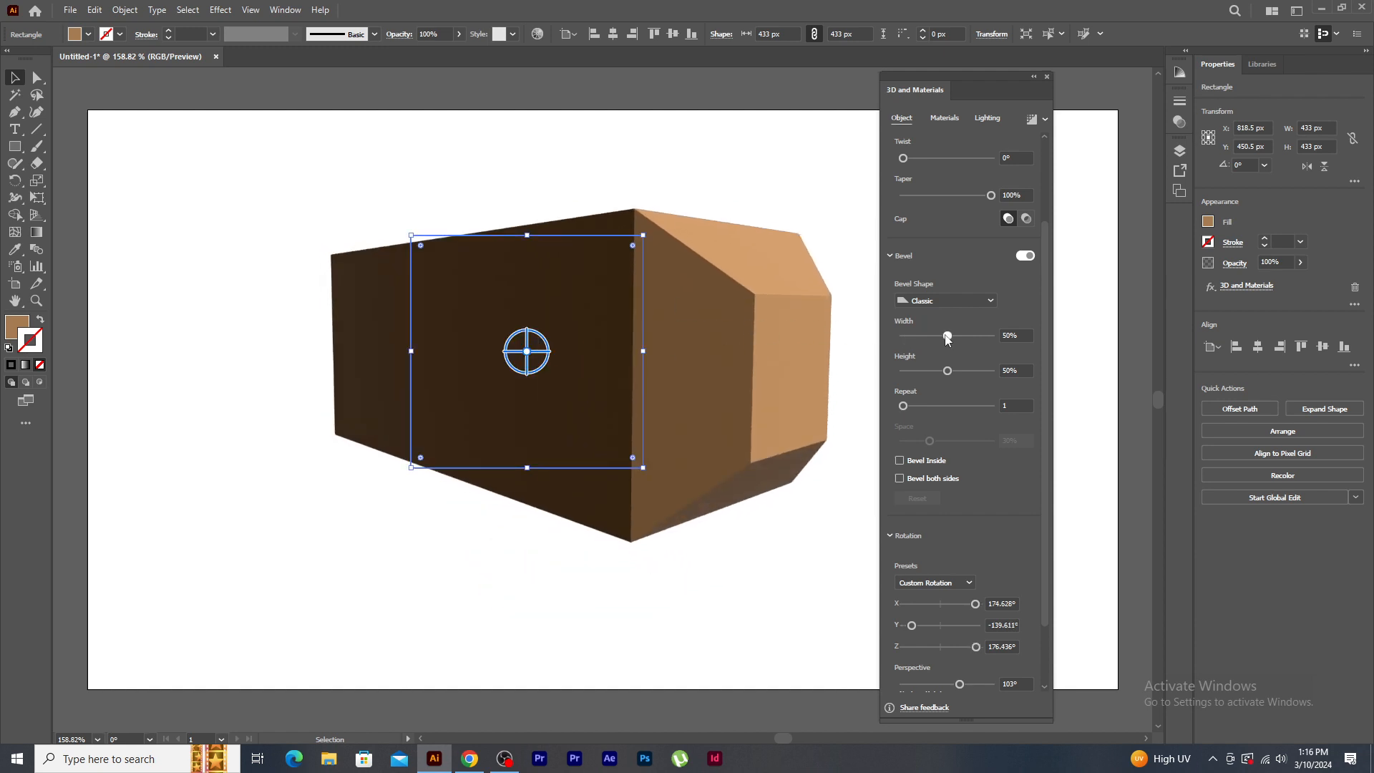
drag(947, 338, 952, 369)
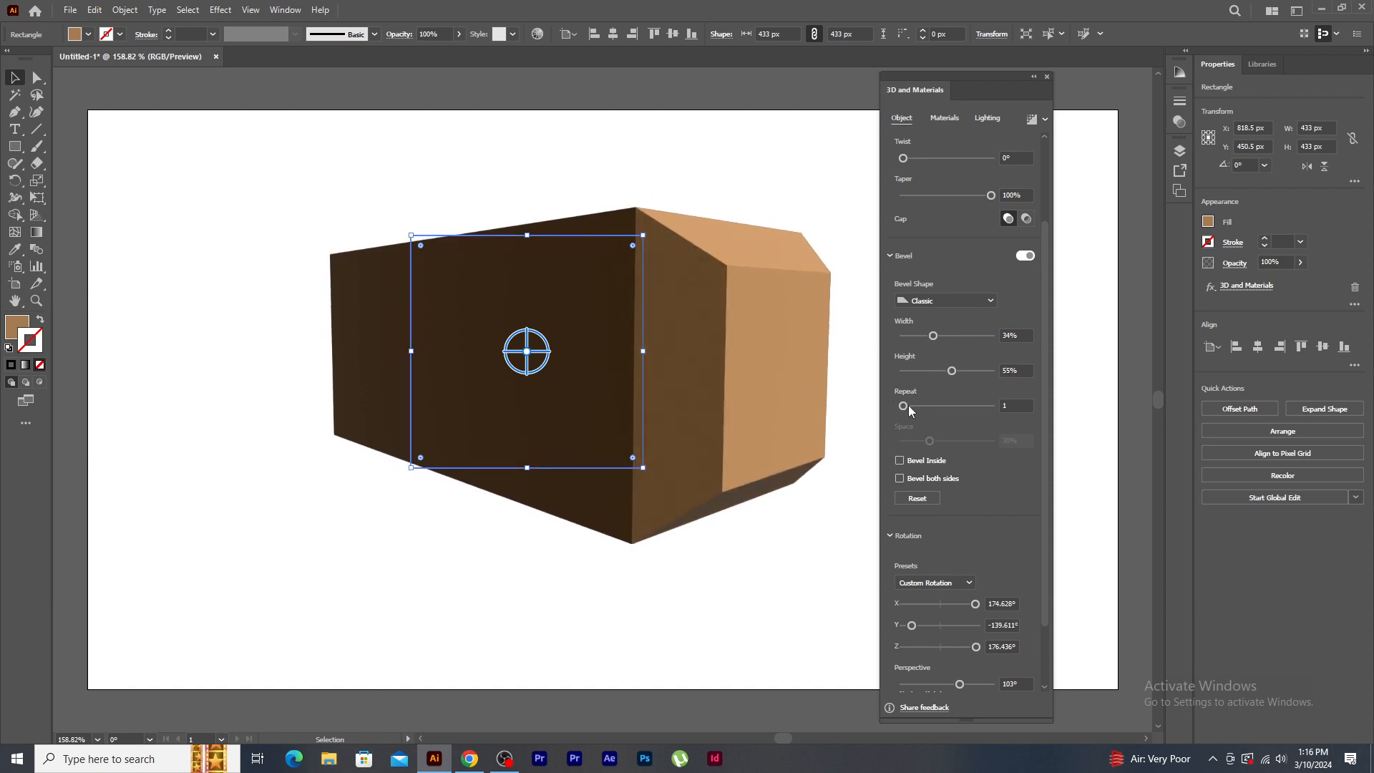
- Set the box's bevel to 4 repeats with 52% space and 49% height
drag(911, 405, 933, 405)
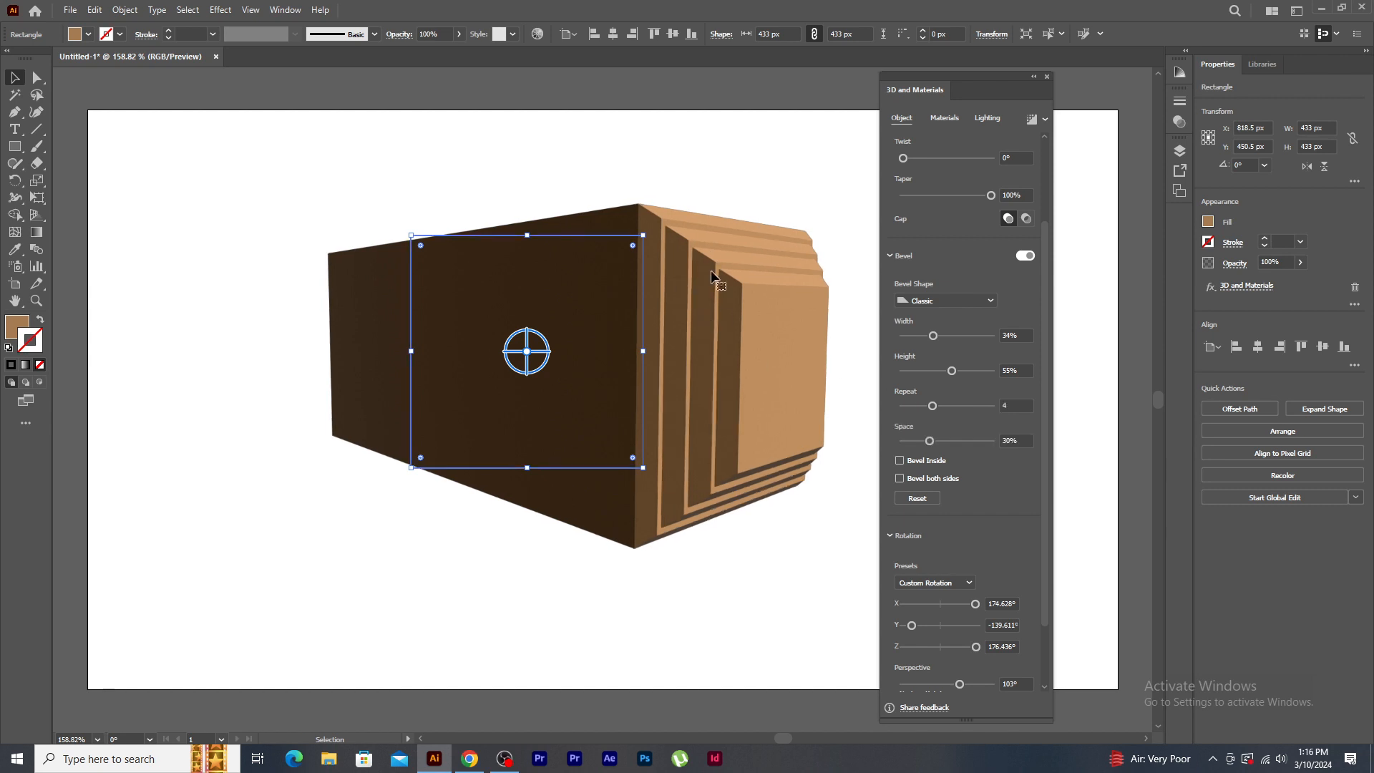
drag(705, 283, 581, 305)
key(ctrl+plus)
drag(674, 333, 378, 345)
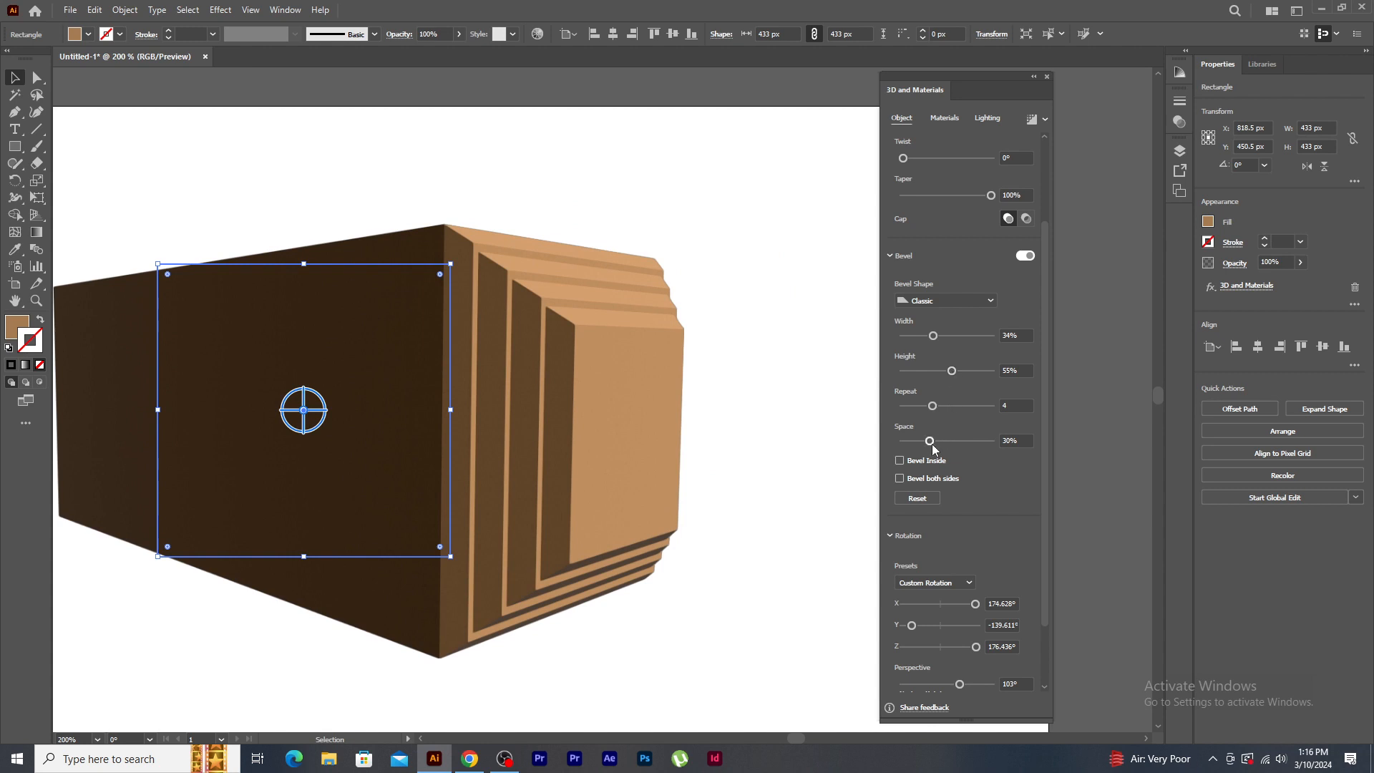
mouse_move(931, 445)
mouse_down()
mouse_move(965, 448)
mouse_move(950, 446)
mouse_up()
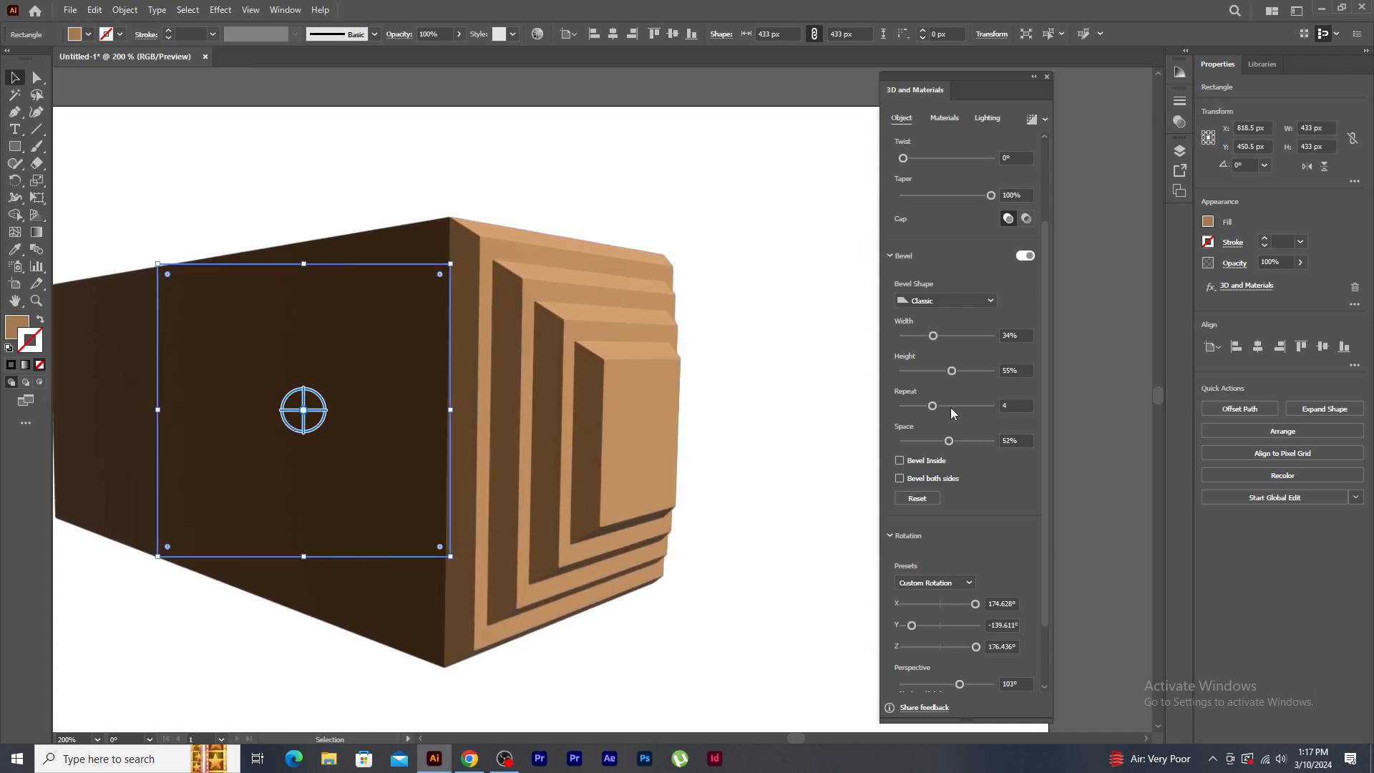
mouse_move(952, 370)
mouse_down()
mouse_move(968, 372)
mouse_move(952, 388)
mouse_up()
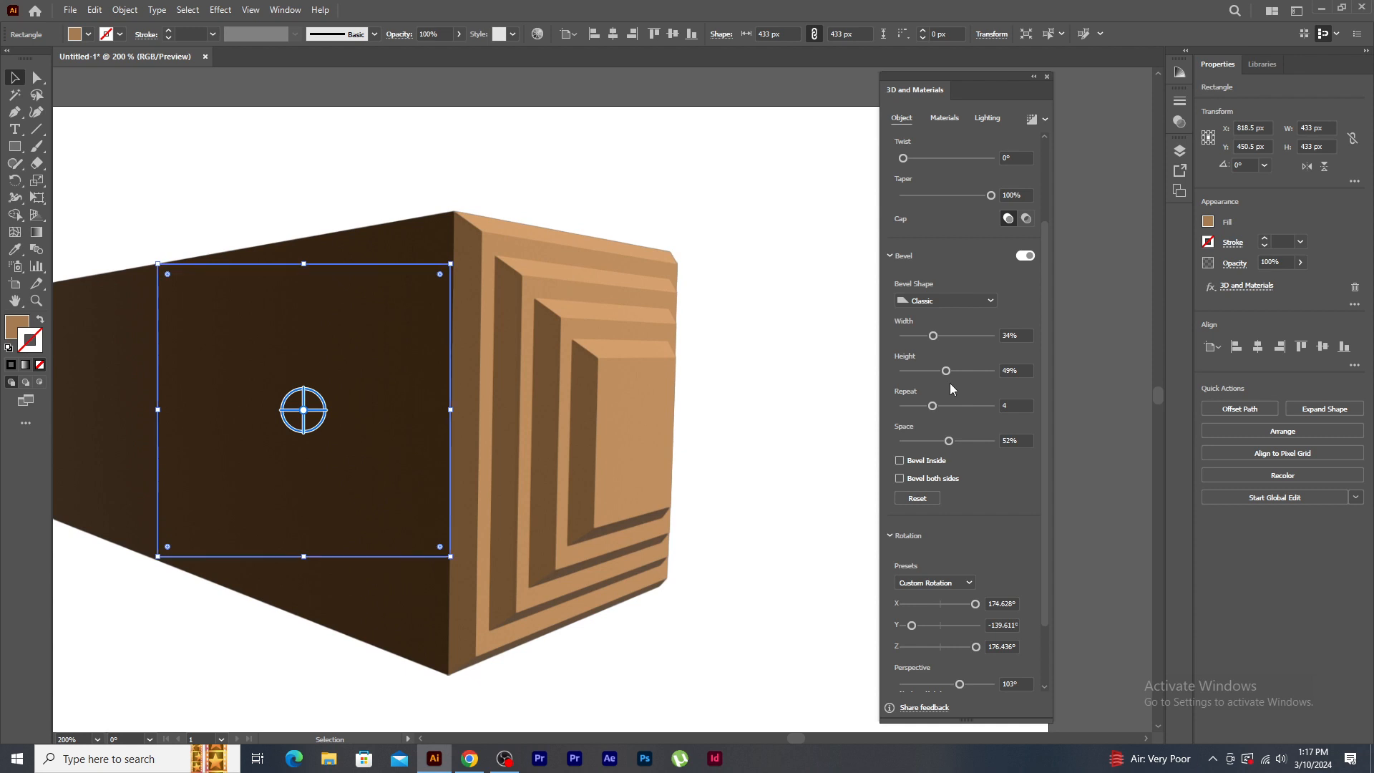
- Try the Round, Convex and Step bevel shapes on the box, ending with Classic Outline
click(936, 304)
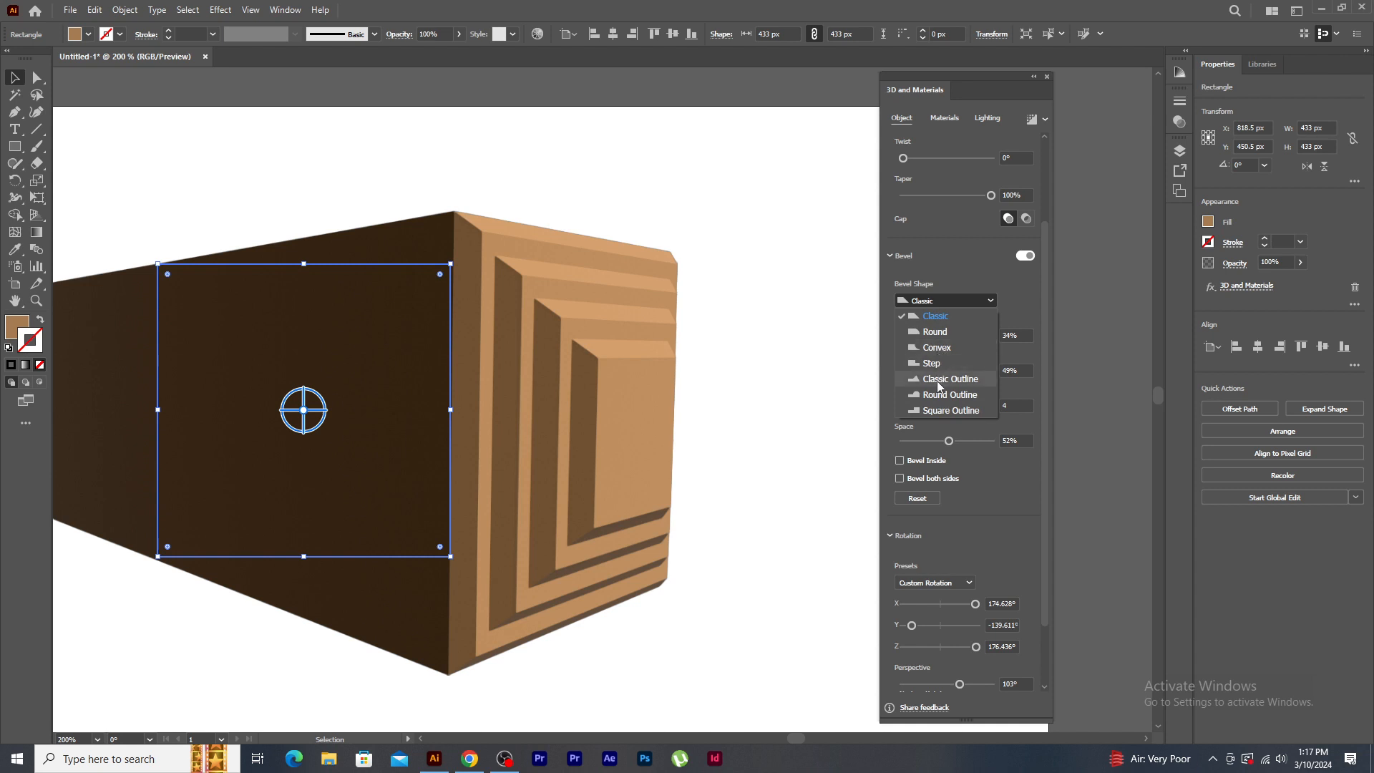
click(935, 333)
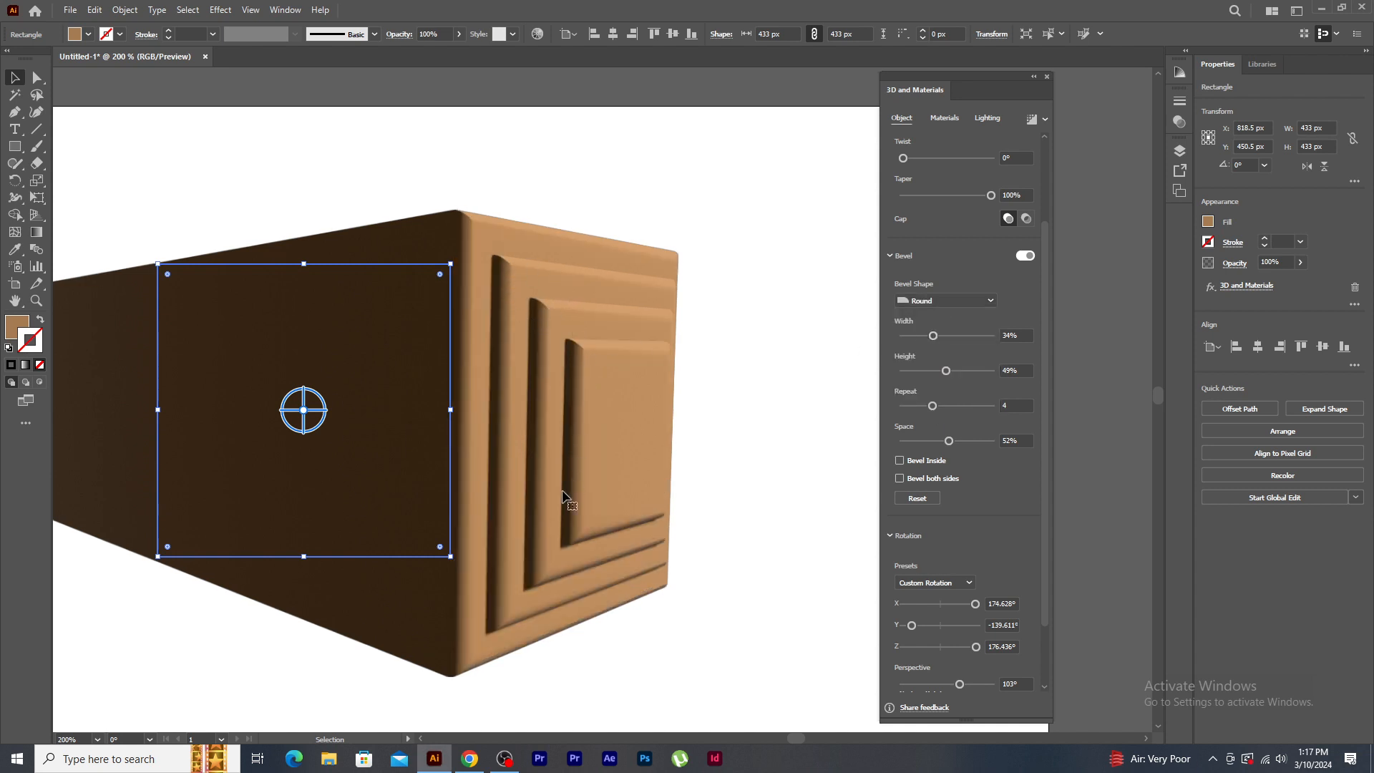
click(946, 300)
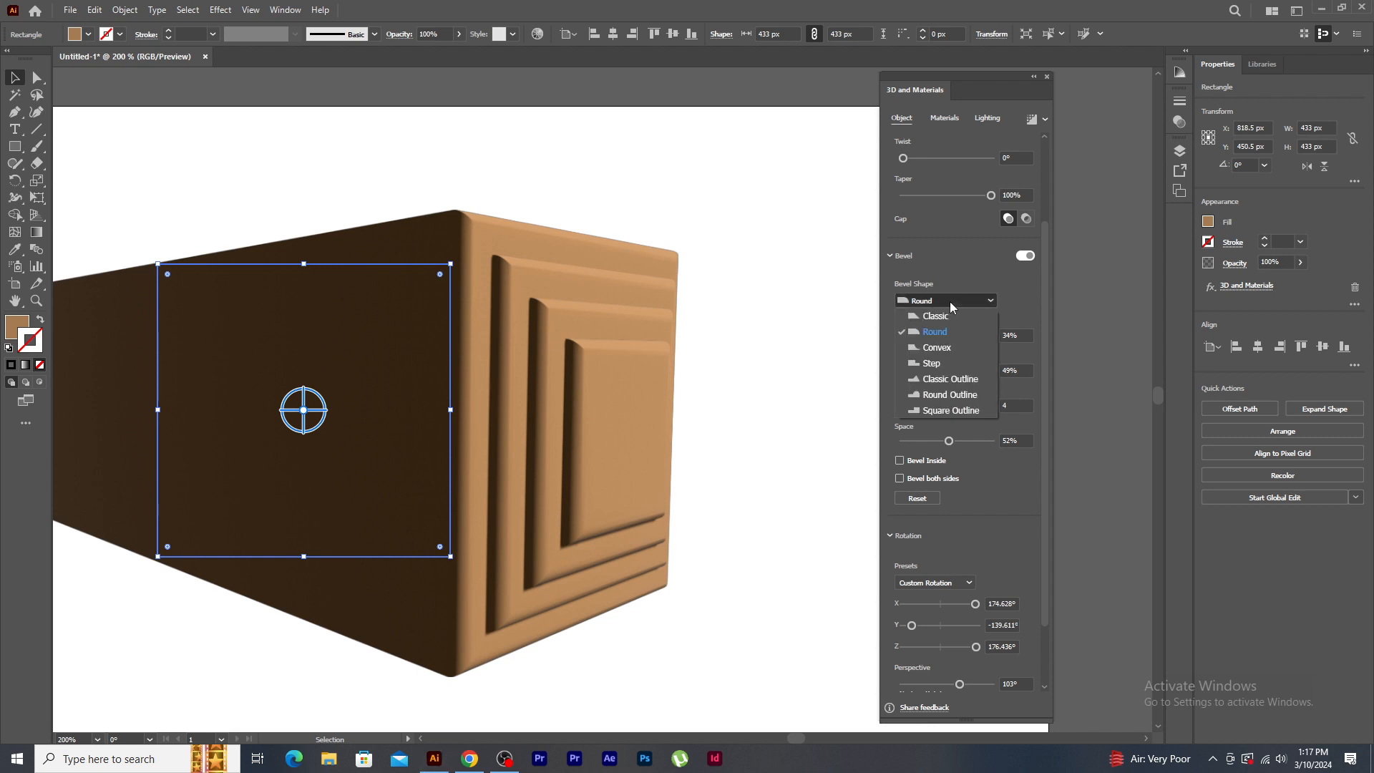
click(946, 349)
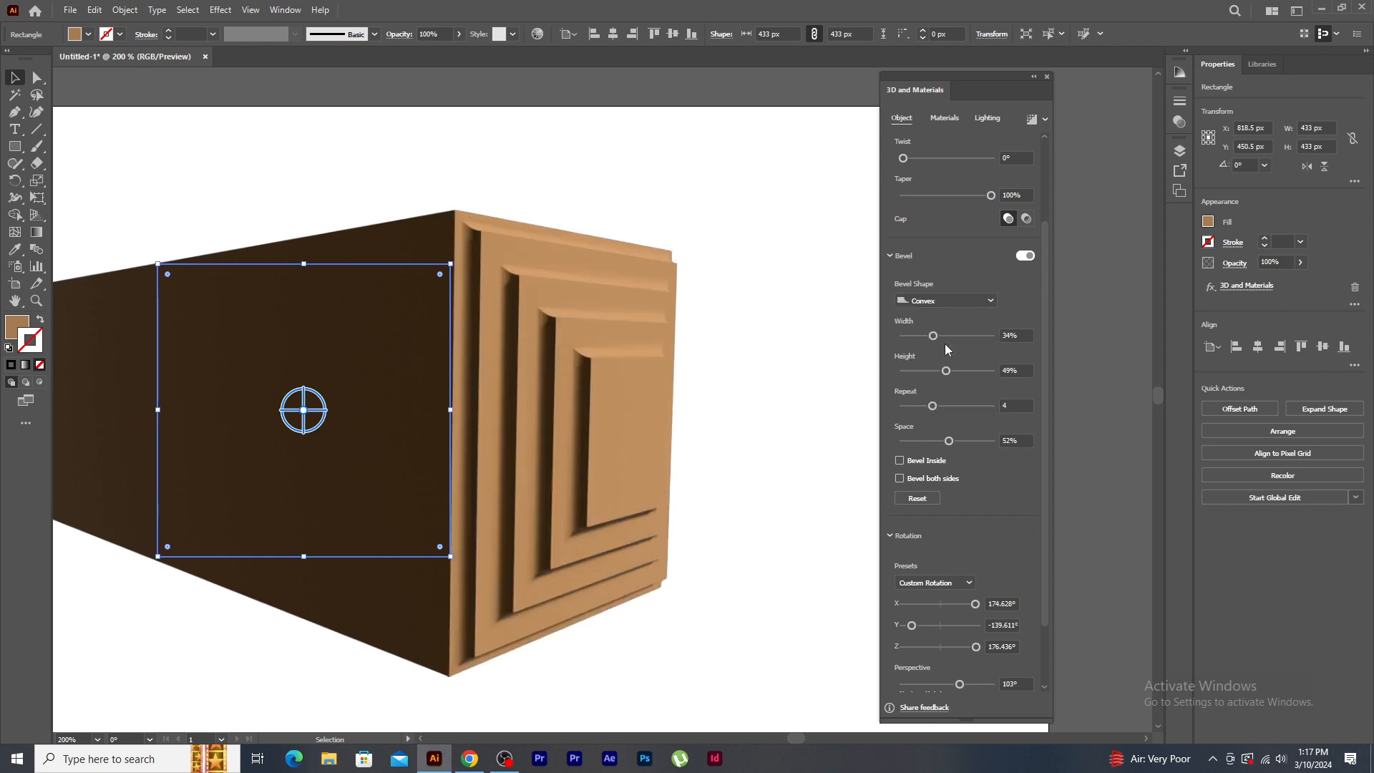
click(951, 304)
click(949, 331)
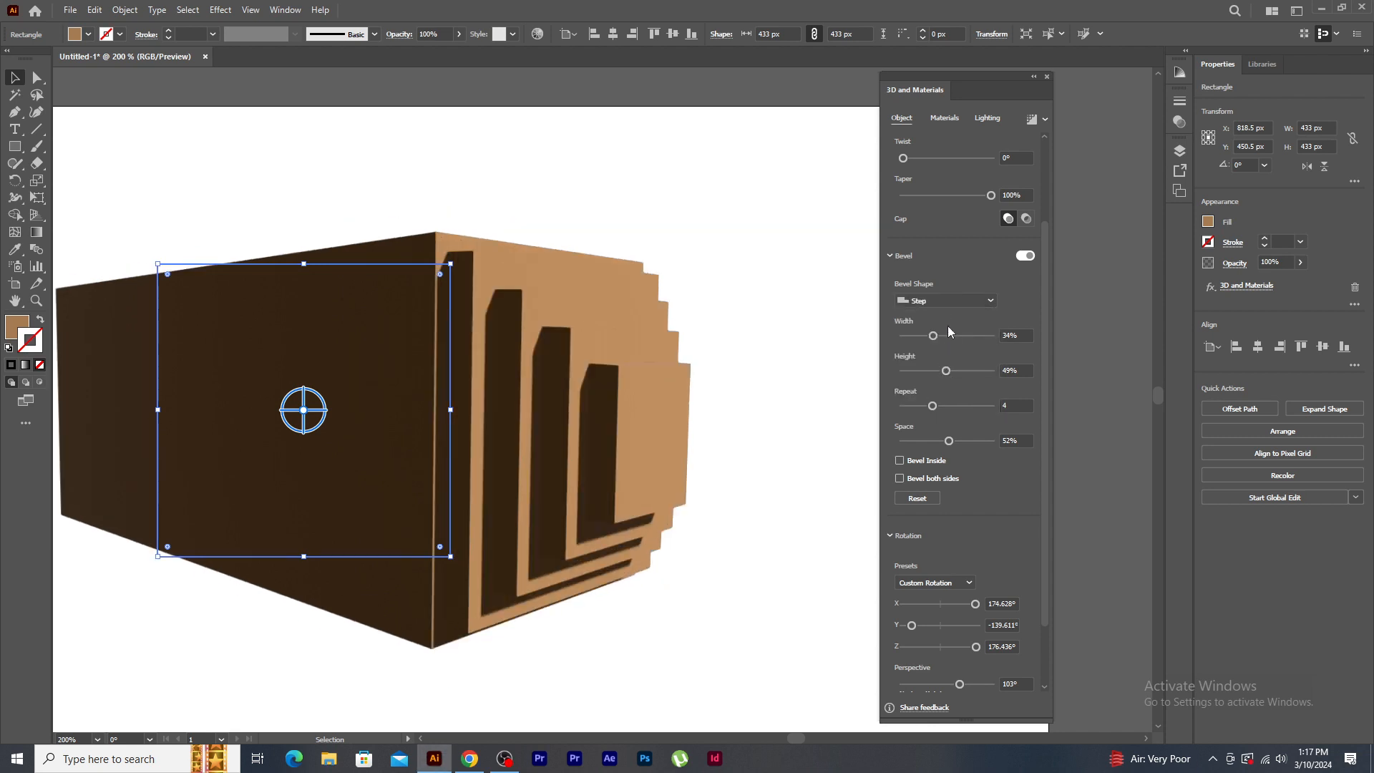
click(946, 300)
click(944, 379)
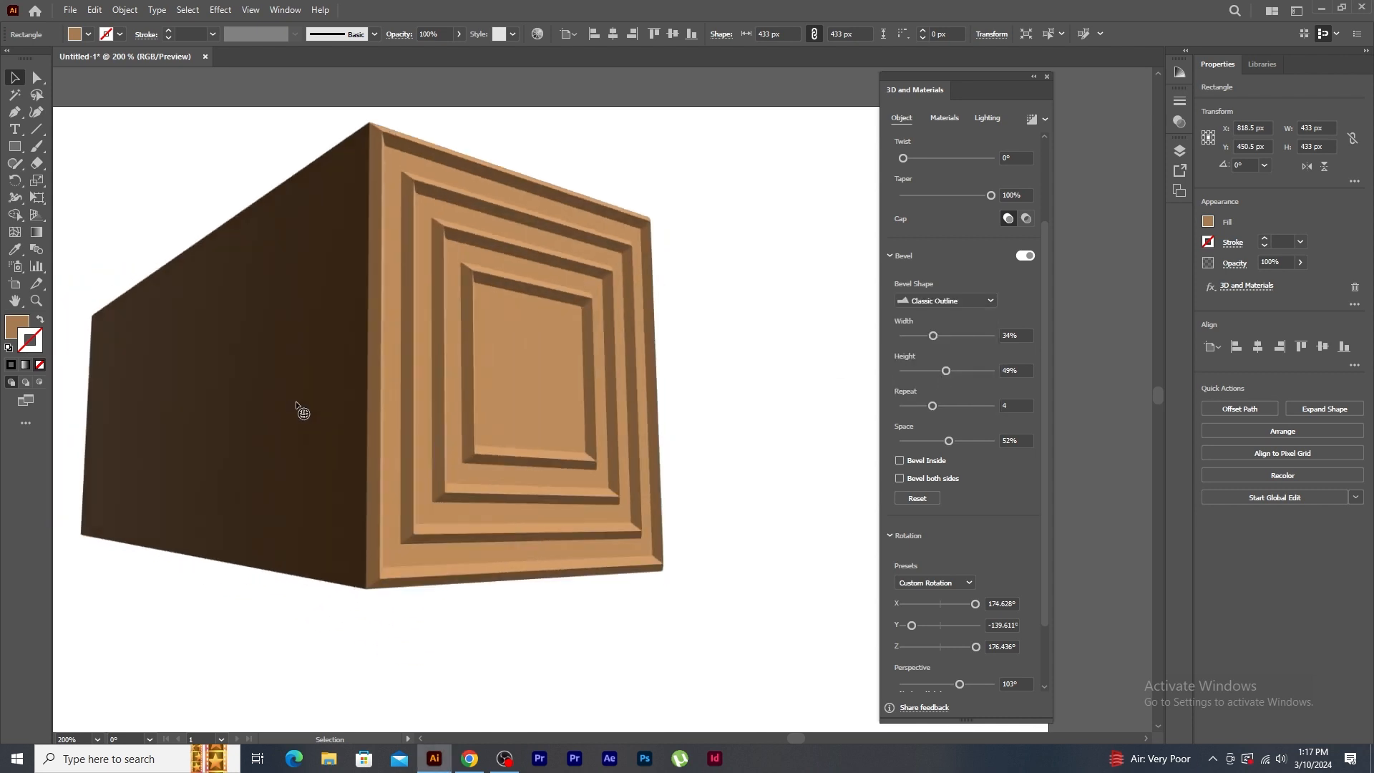
- Rotate the box to about X 3°, Y -22°, Z 2° and set its bevel height to 62% with 2 repeats
drag(297, 405, 290, 409)
drag(948, 371, 914, 415)
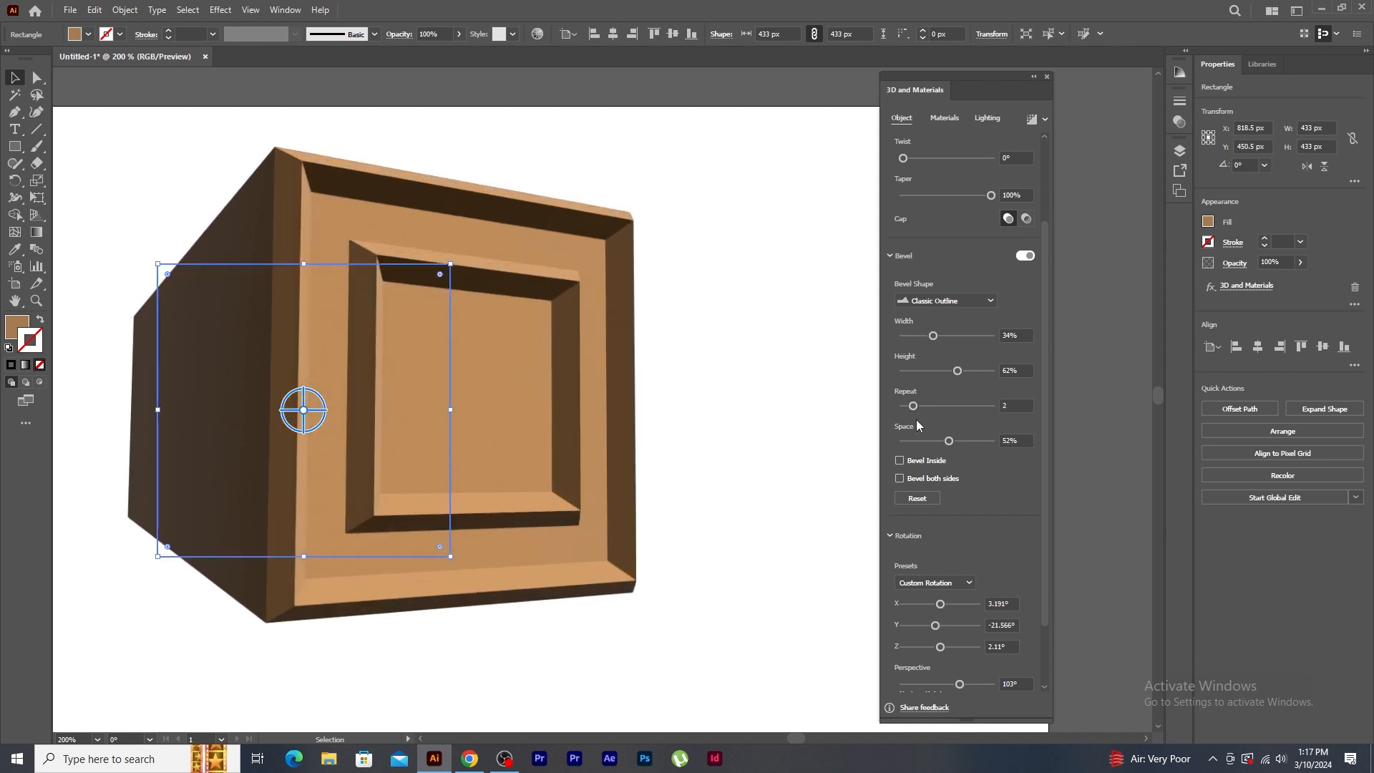
click(962, 300)
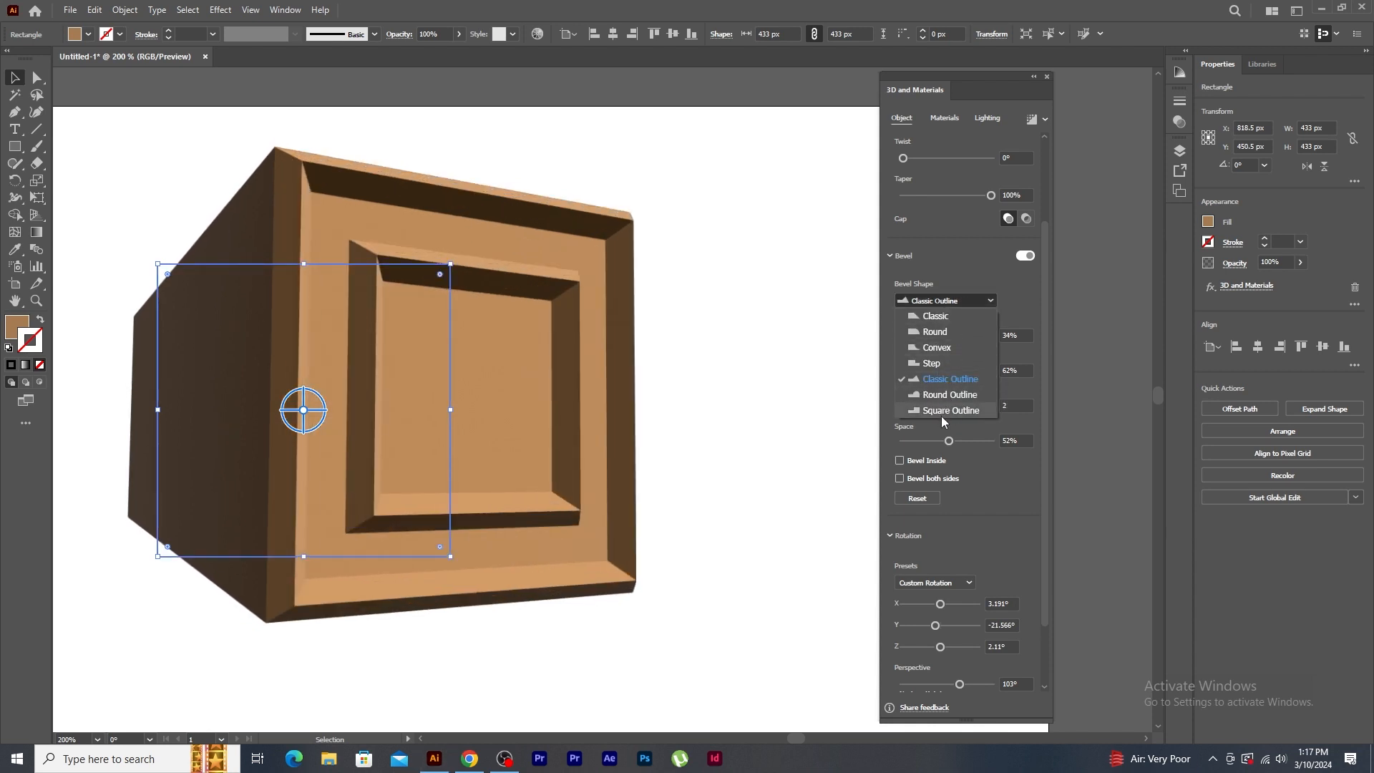
click(977, 286)
drag(1042, 363, 1051, 403)
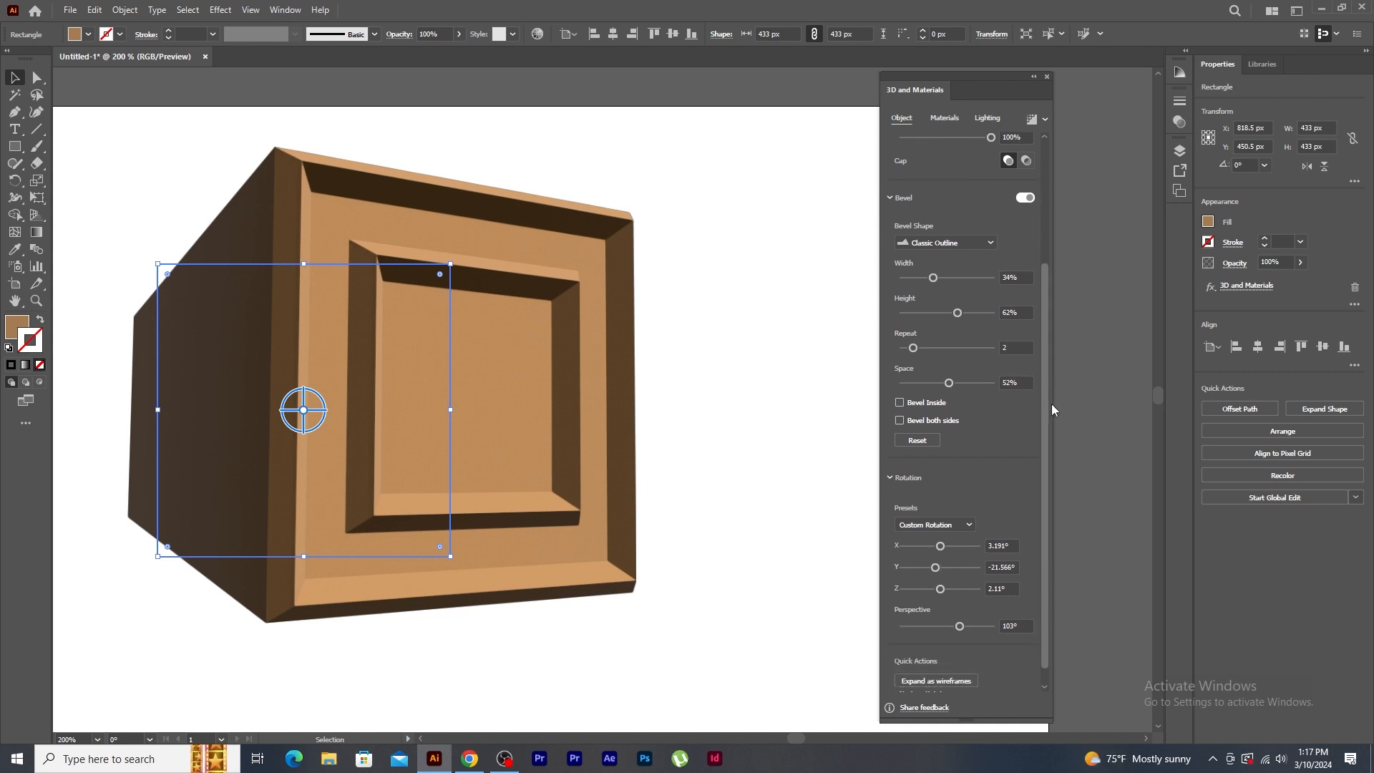
- Replace the box with the text "3D", scaled up to about 374 pt near the artboard's centre
key(Delete)
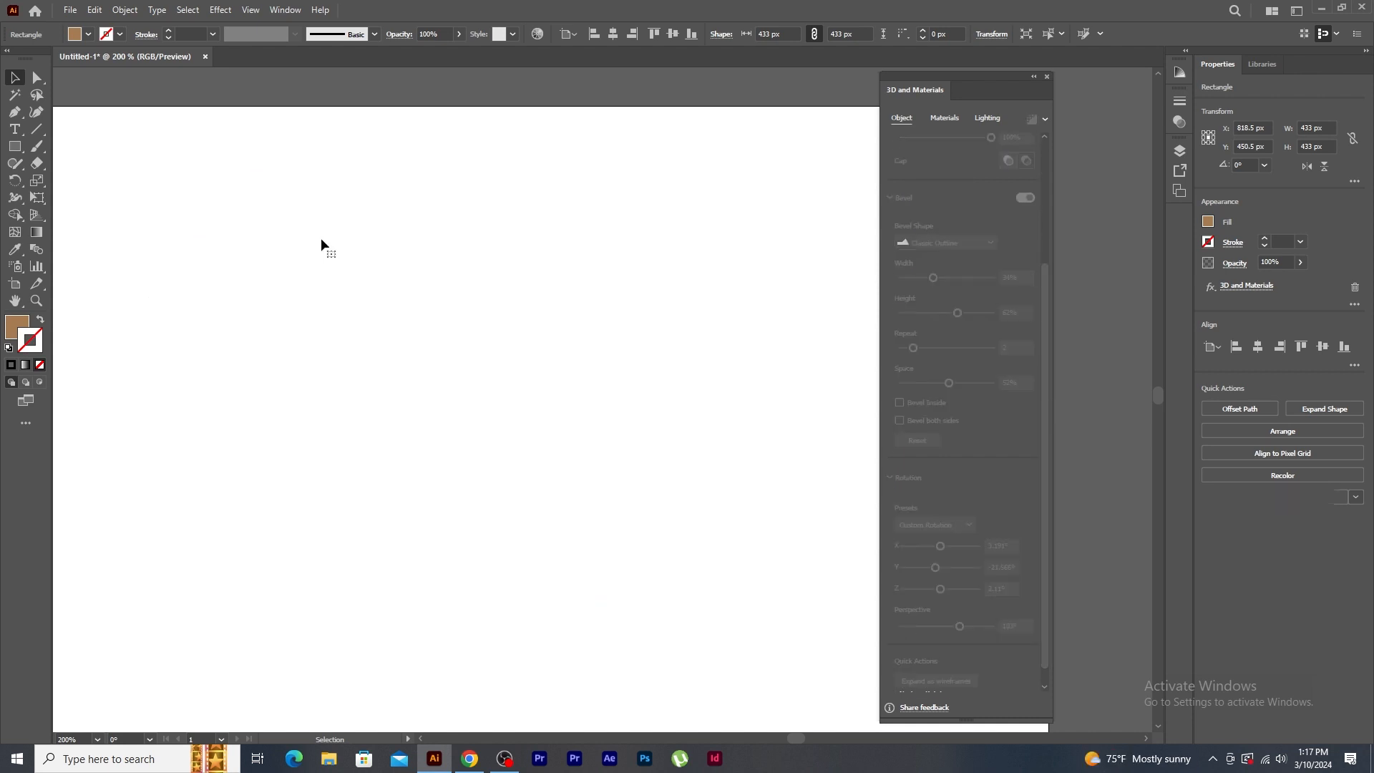
key(t)
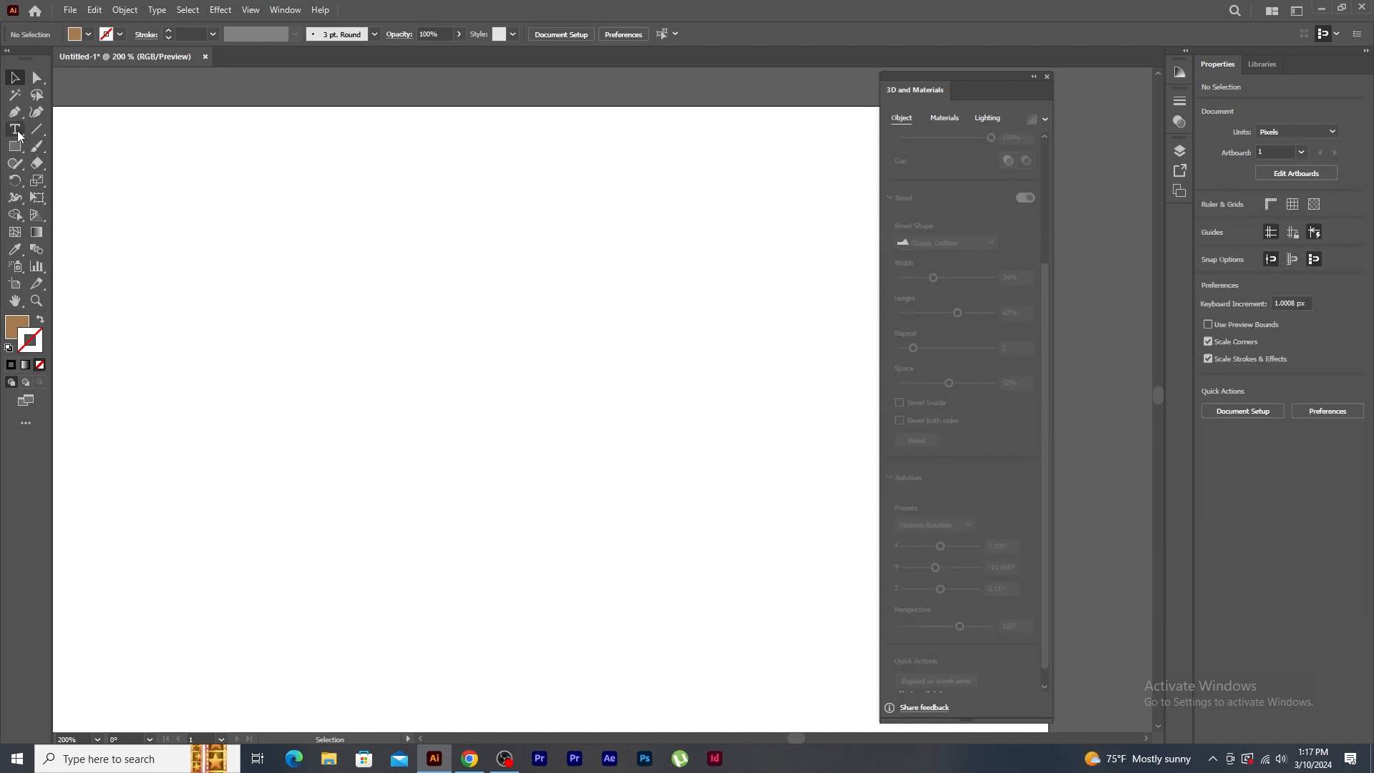
click(384, 333)
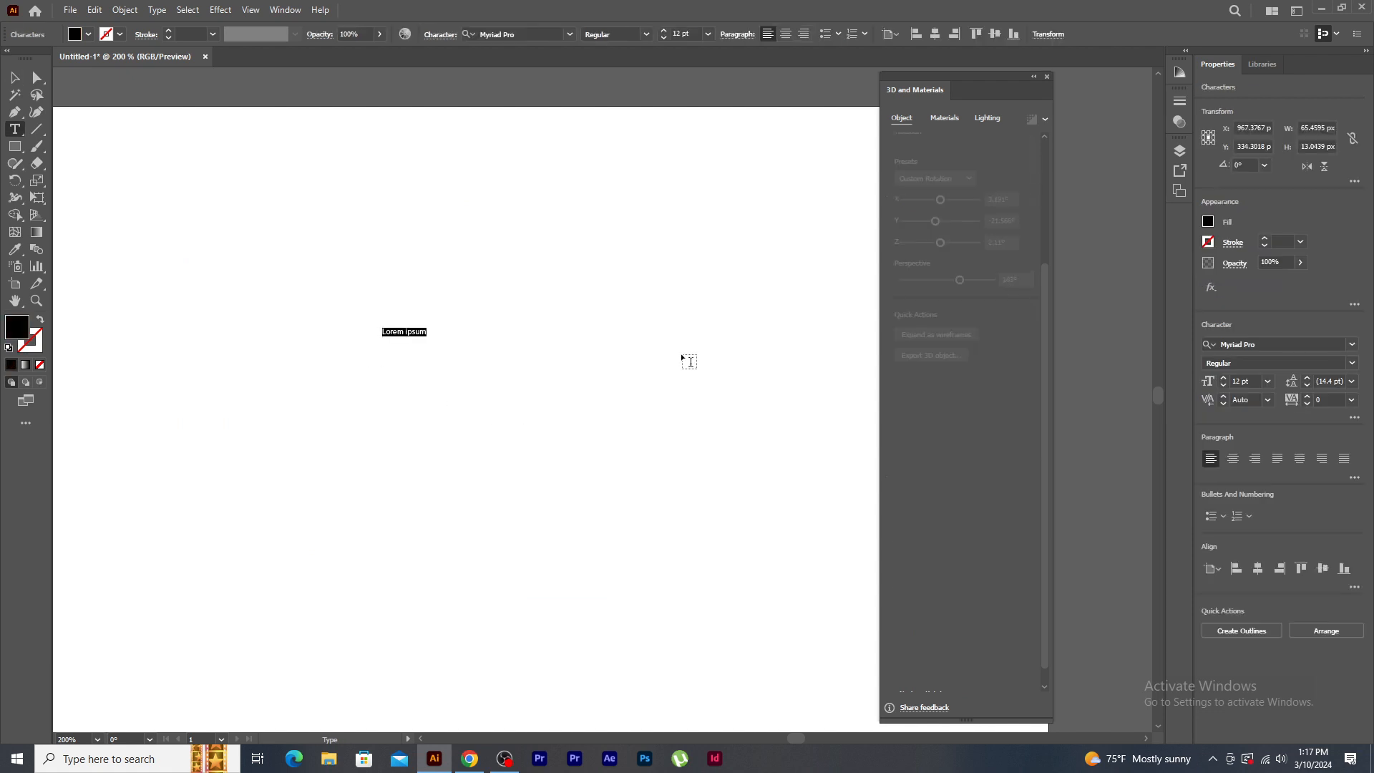
text(3D)
key(Escape)
drag(395, 336, 503, 411)
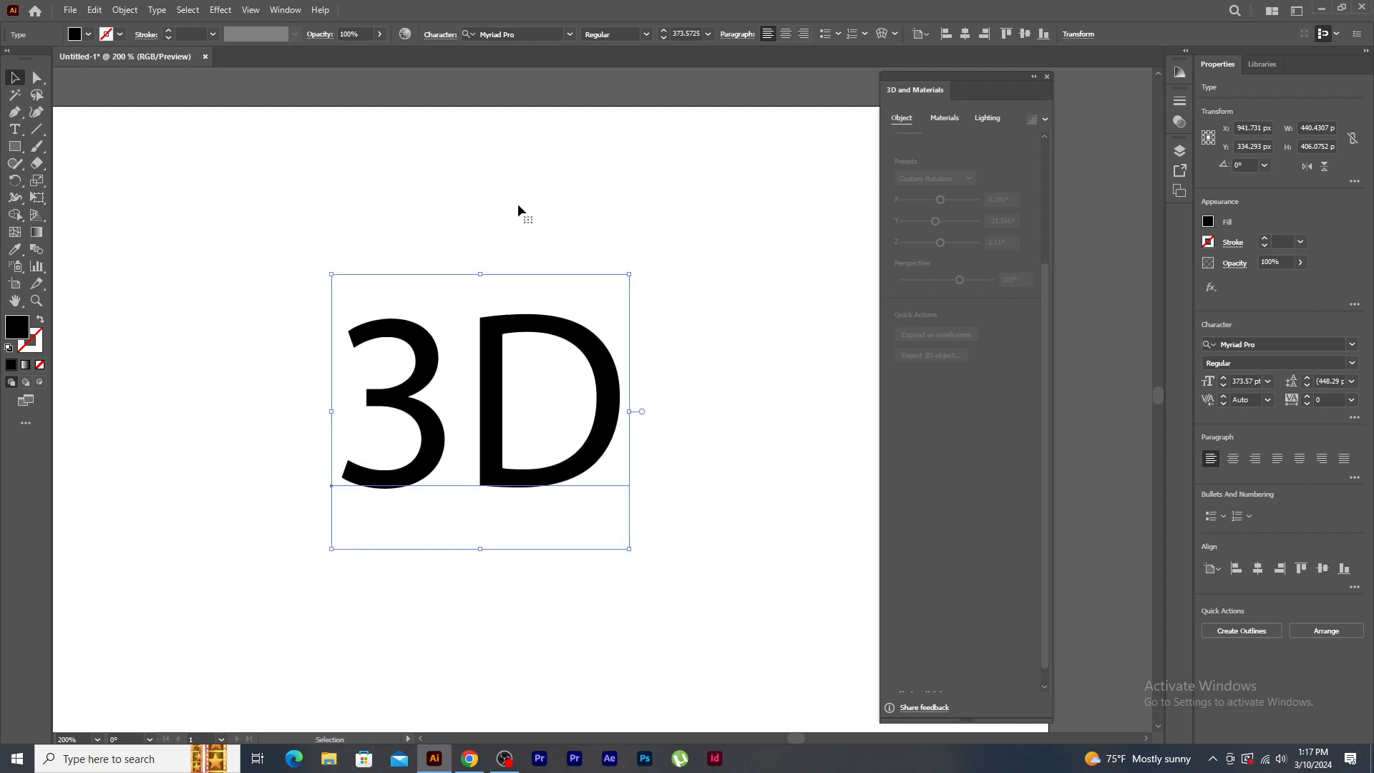
- Set the "3D" text in Luckiest Guy Regular and enlarge it to about 504.5 pt
click(570, 36)
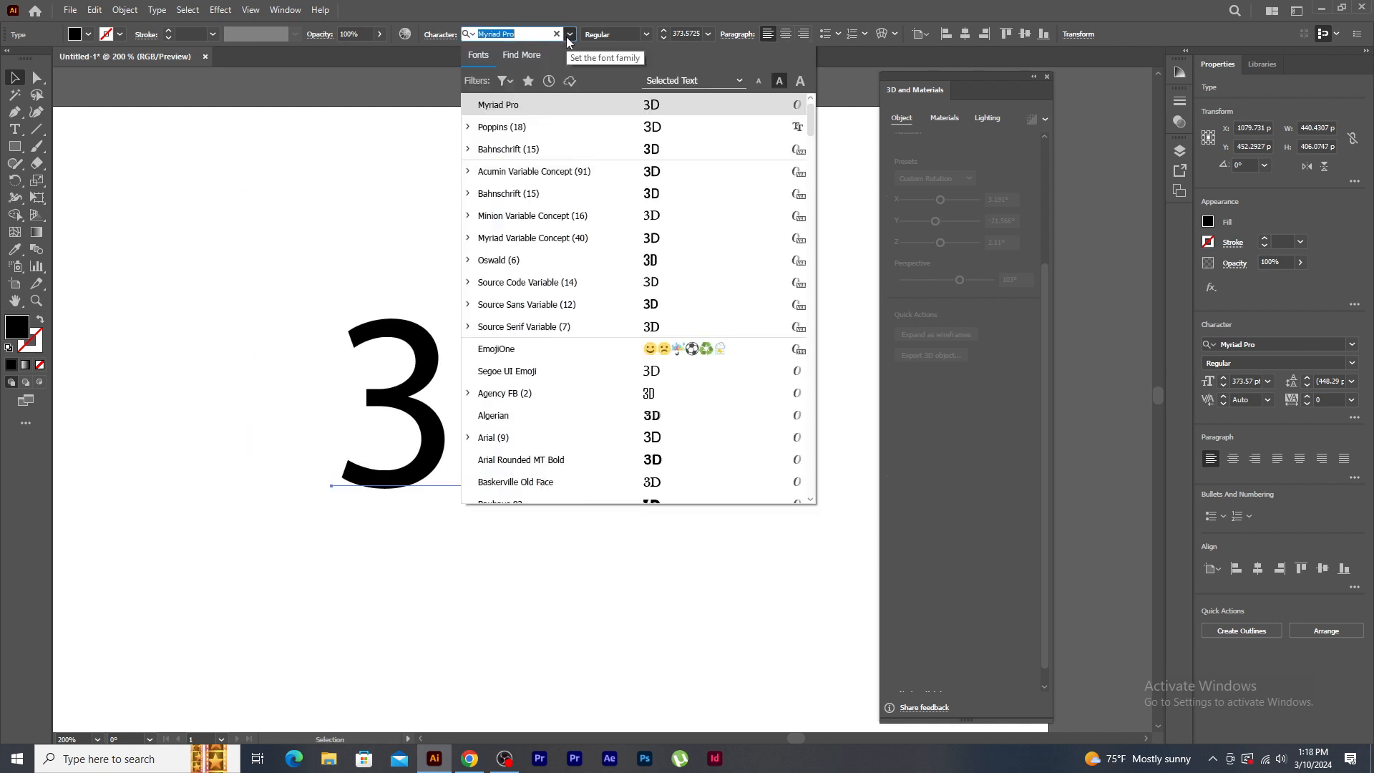
text(luck)
key(Return)
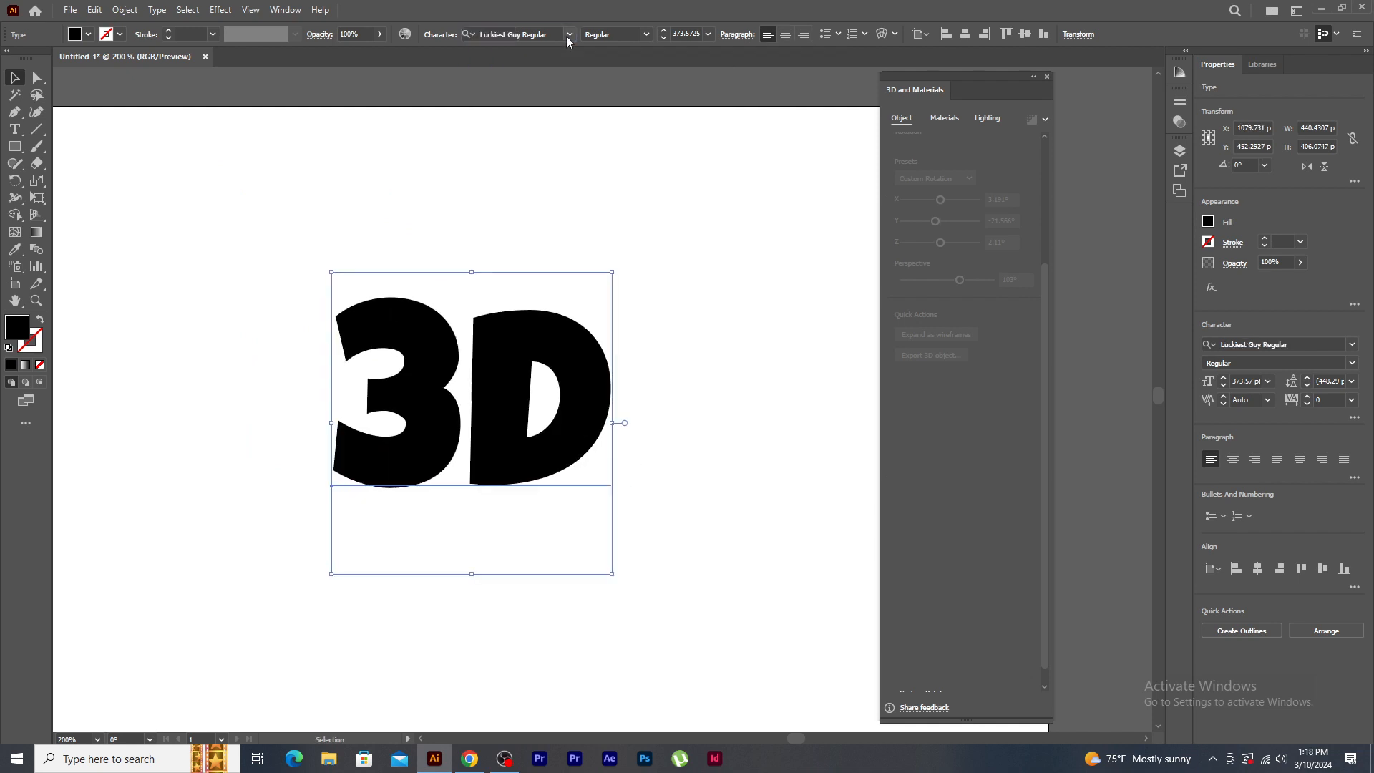
drag(612, 272, 661, 218)
- Fill the "3D" text with red
click(89, 34)
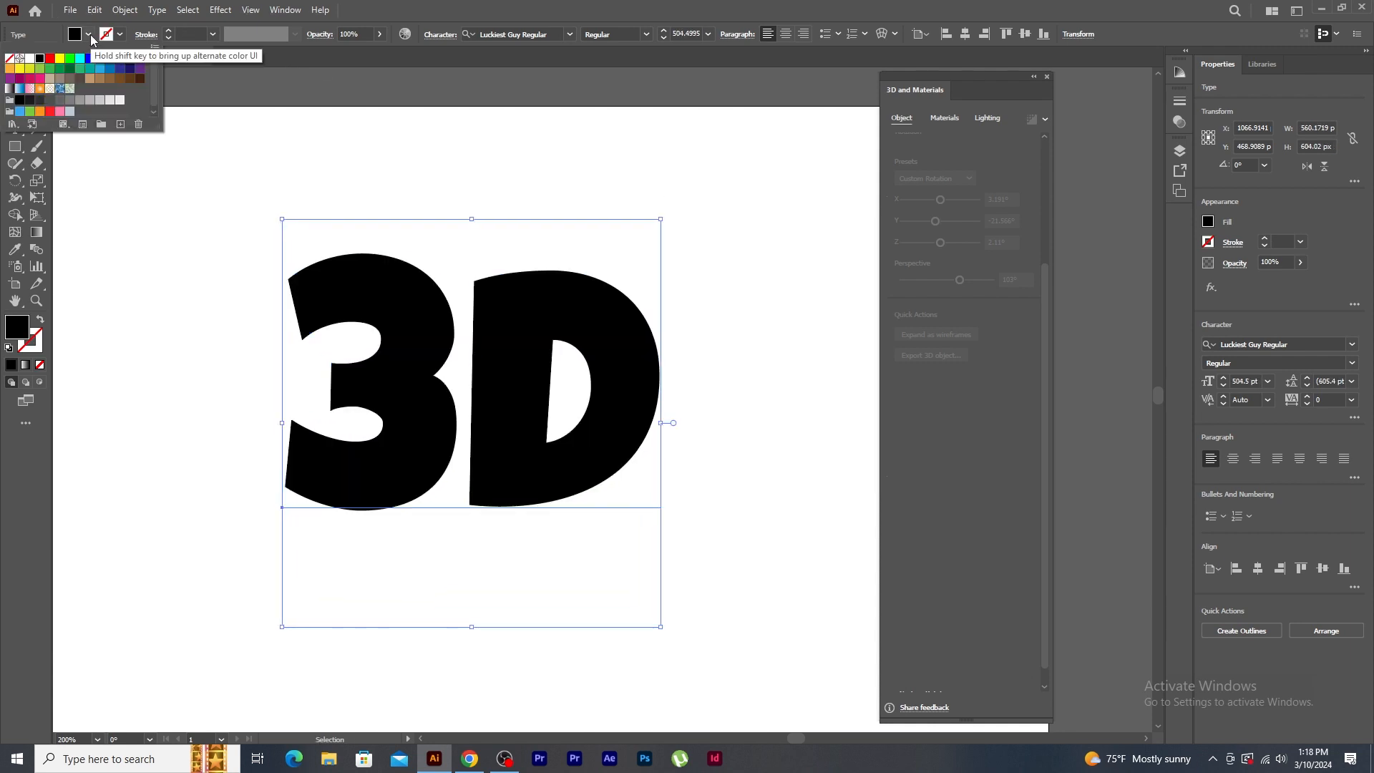
click(50, 61)
click(739, 6)
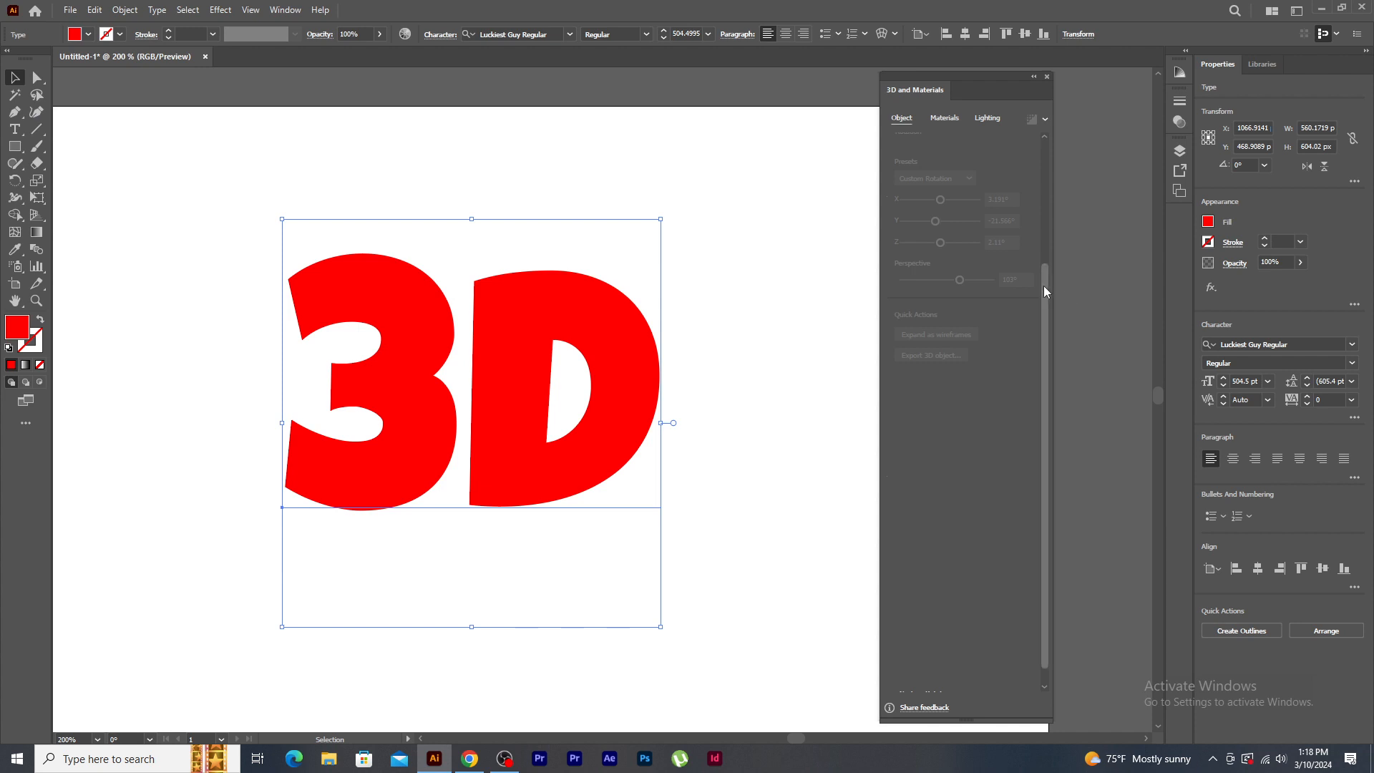
- Apply the Extrude 3D type to the red "3D" text and rotate it freely on the canvas
drag(1043, 285, 1037, 144)
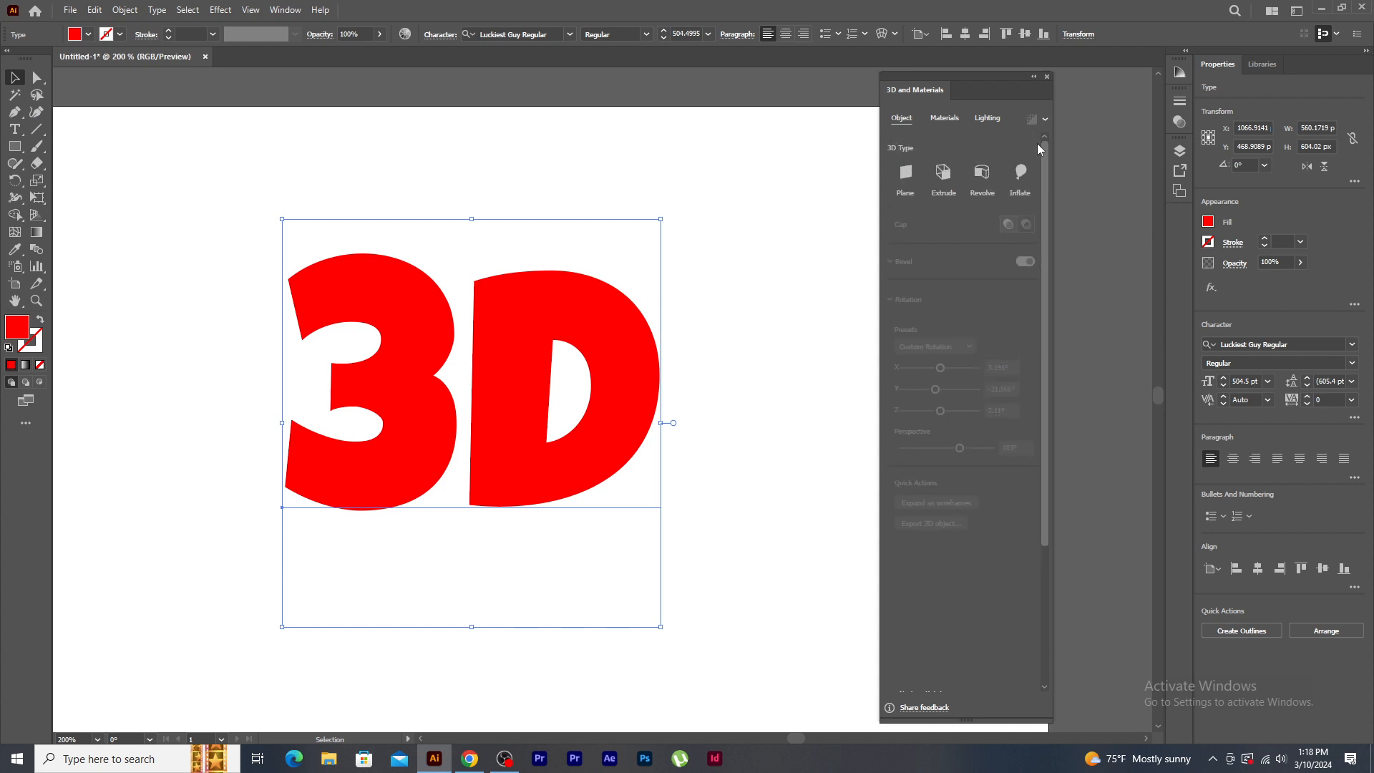
click(943, 173)
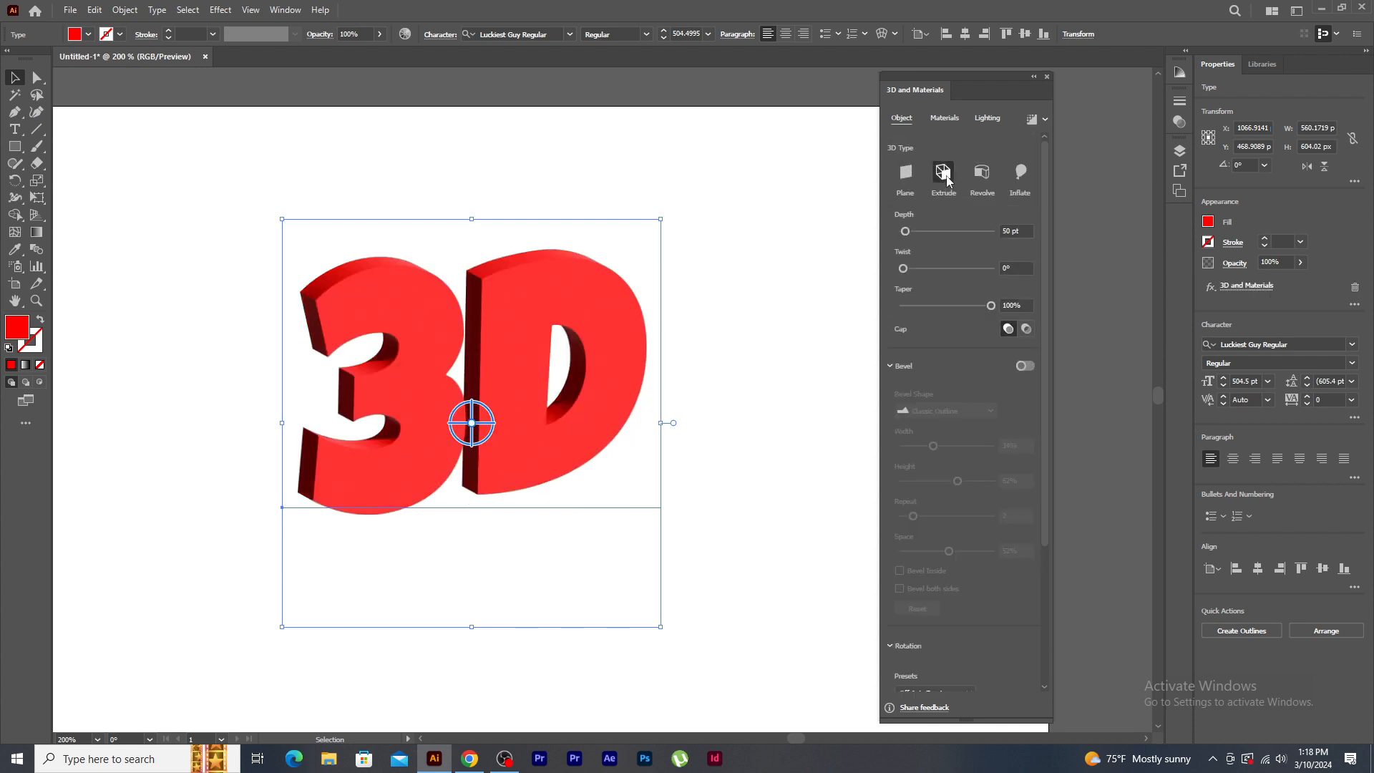
drag(472, 423, 495, 411)
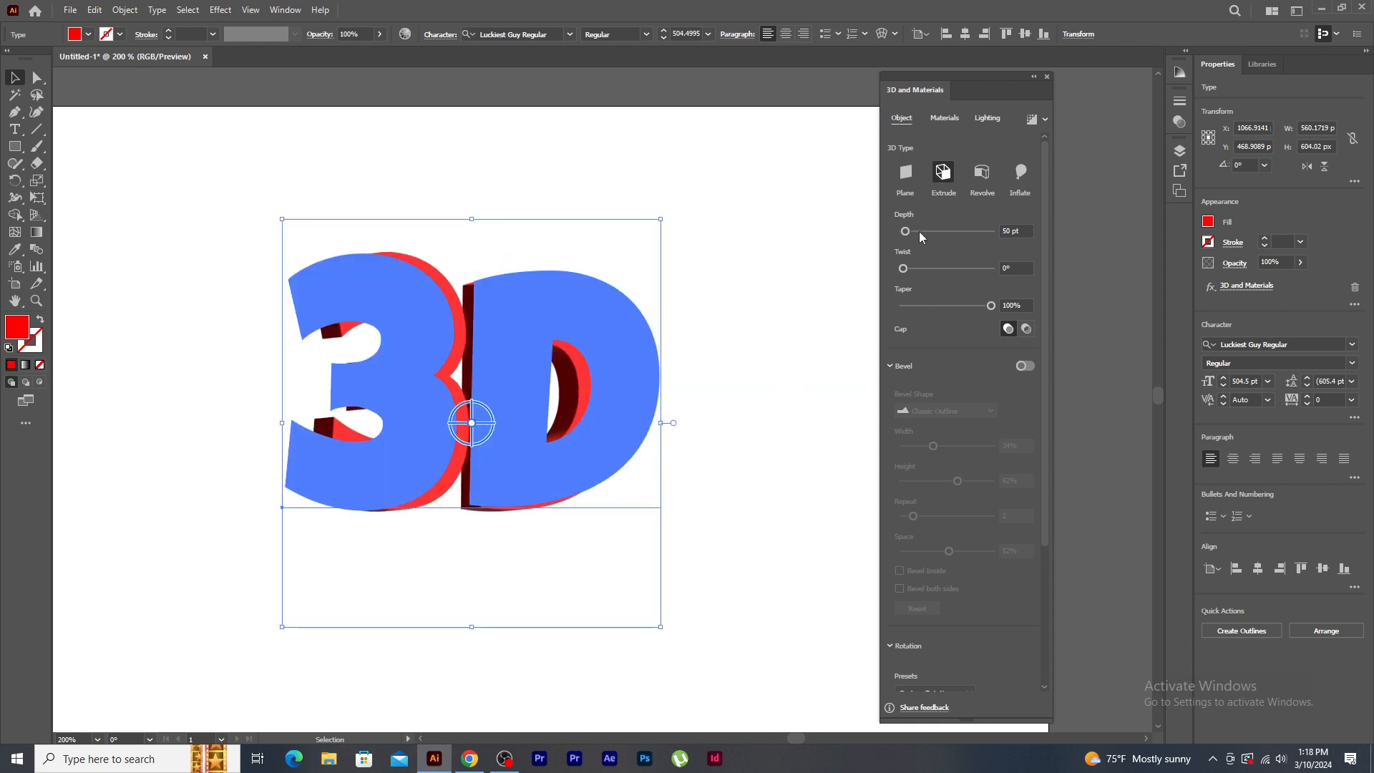
- Set the text's extrusion depth to 83 pt and enable its Classic bevel
drag(906, 229, 908, 226)
key(ctrl+equal)
key(space)
drag(626, 301, 470, 338)
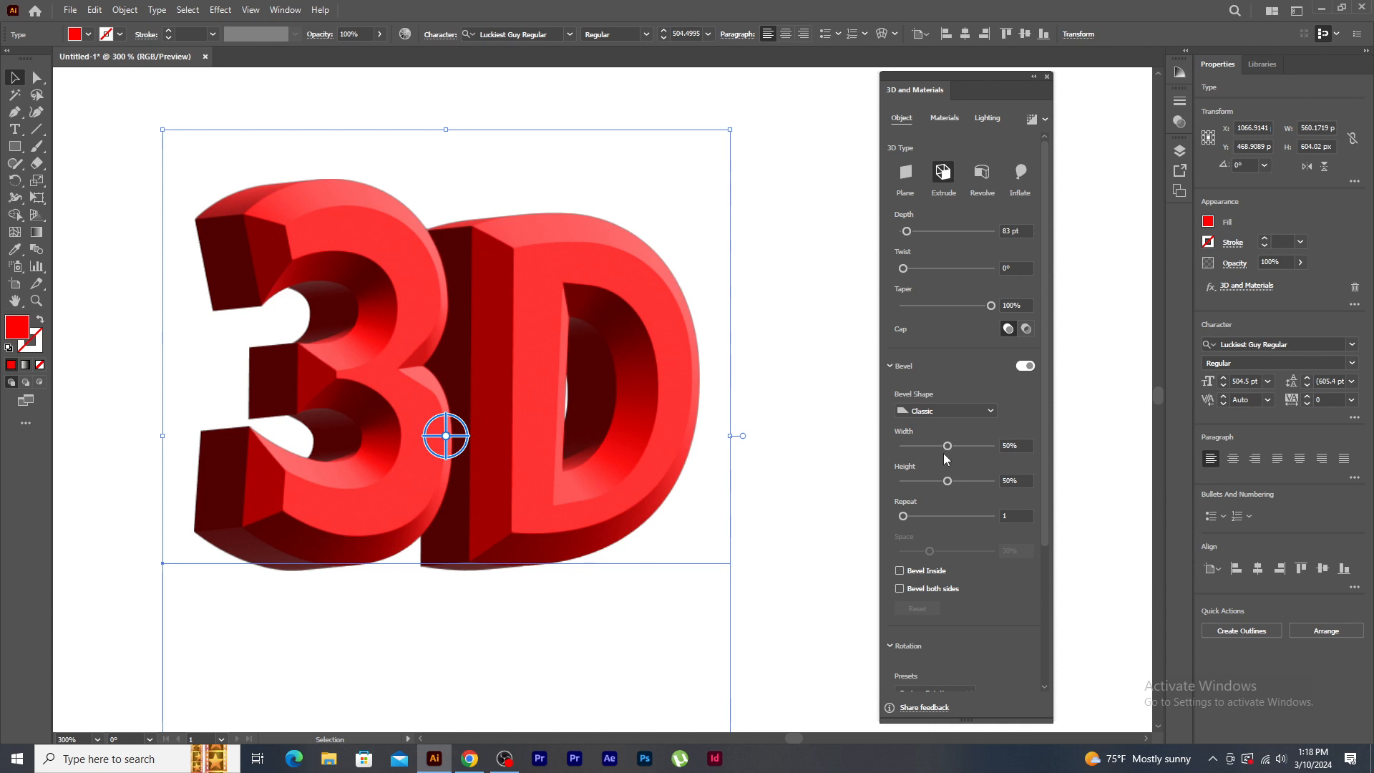
- Set the text's bevel to 23% width, 47% height and 2 repeats, and its perspective to 100°
drag(946, 446, 919, 516)
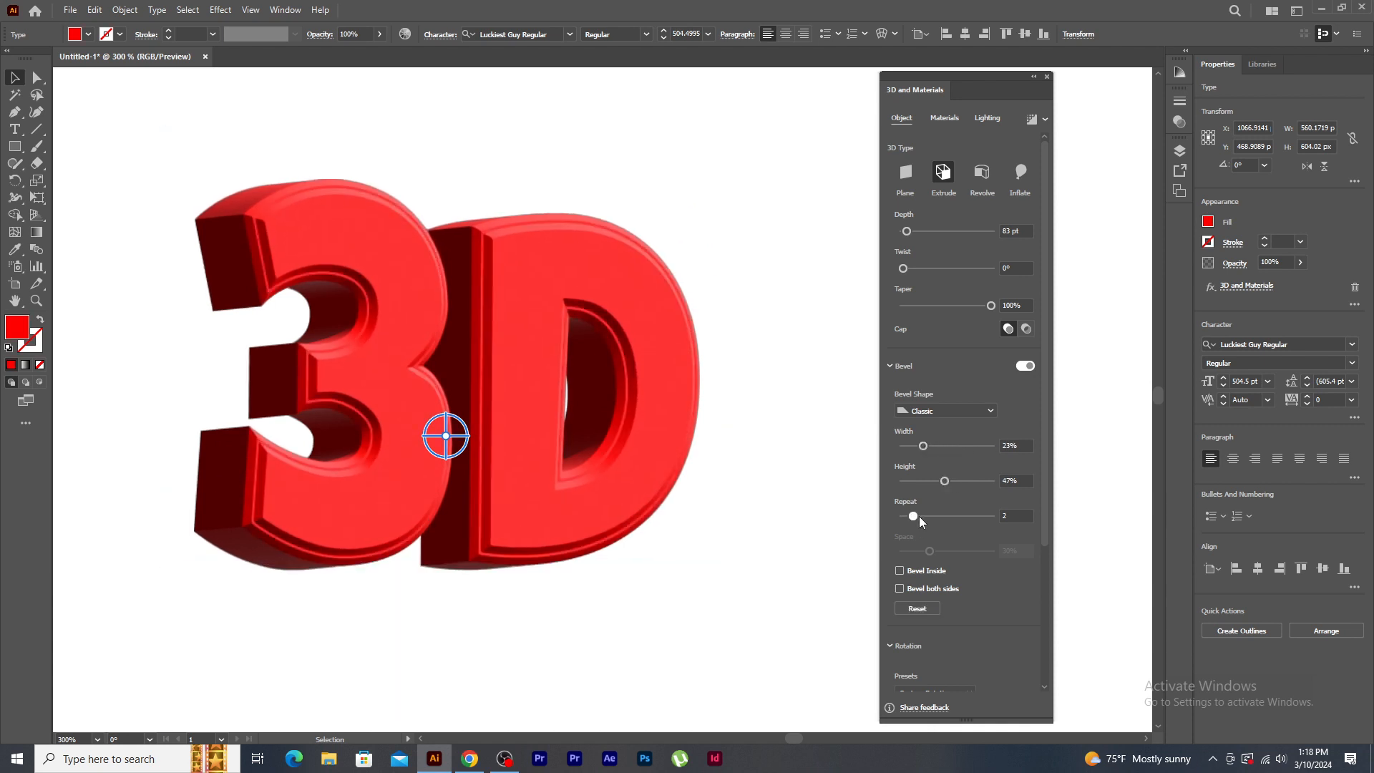
drag(1046, 425, 996, 510)
scroll(1042, 583, down, 2)
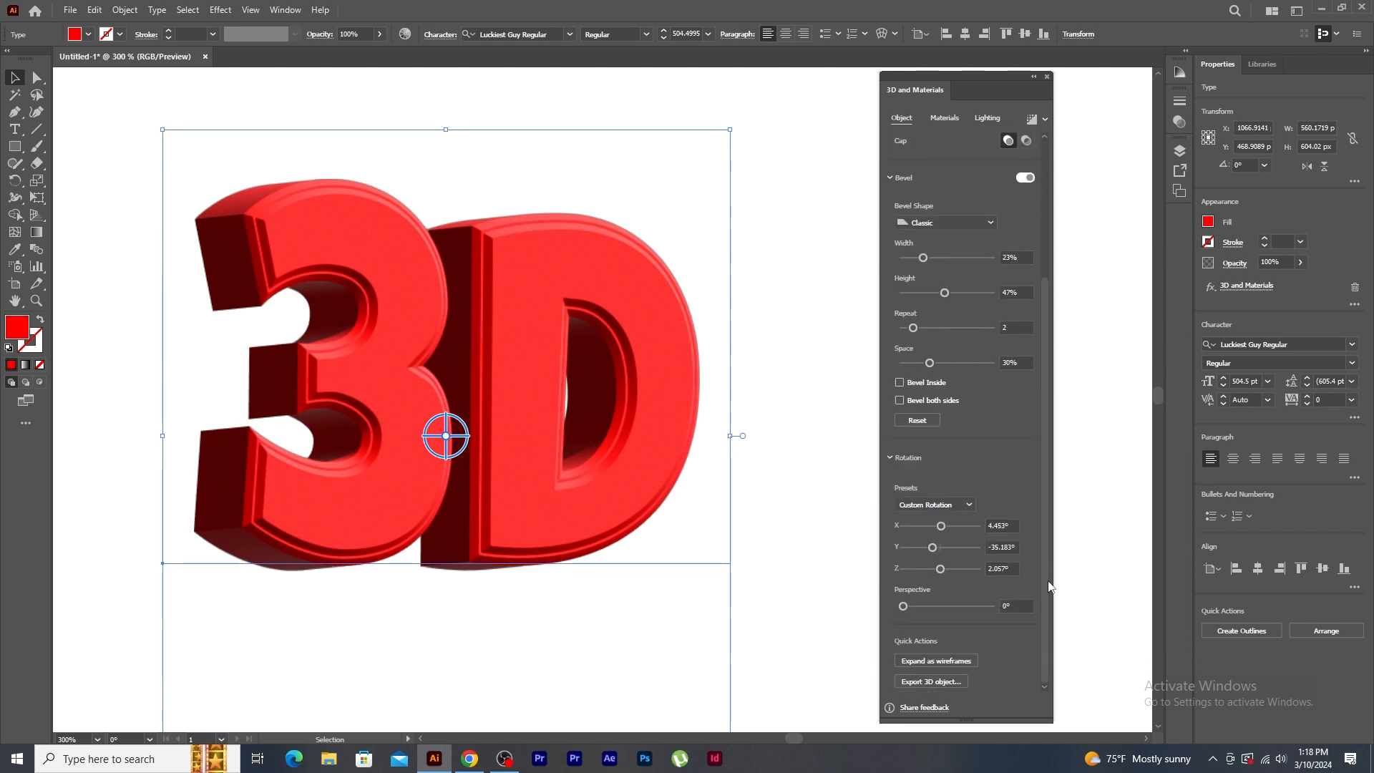
drag(904, 607, 959, 590)
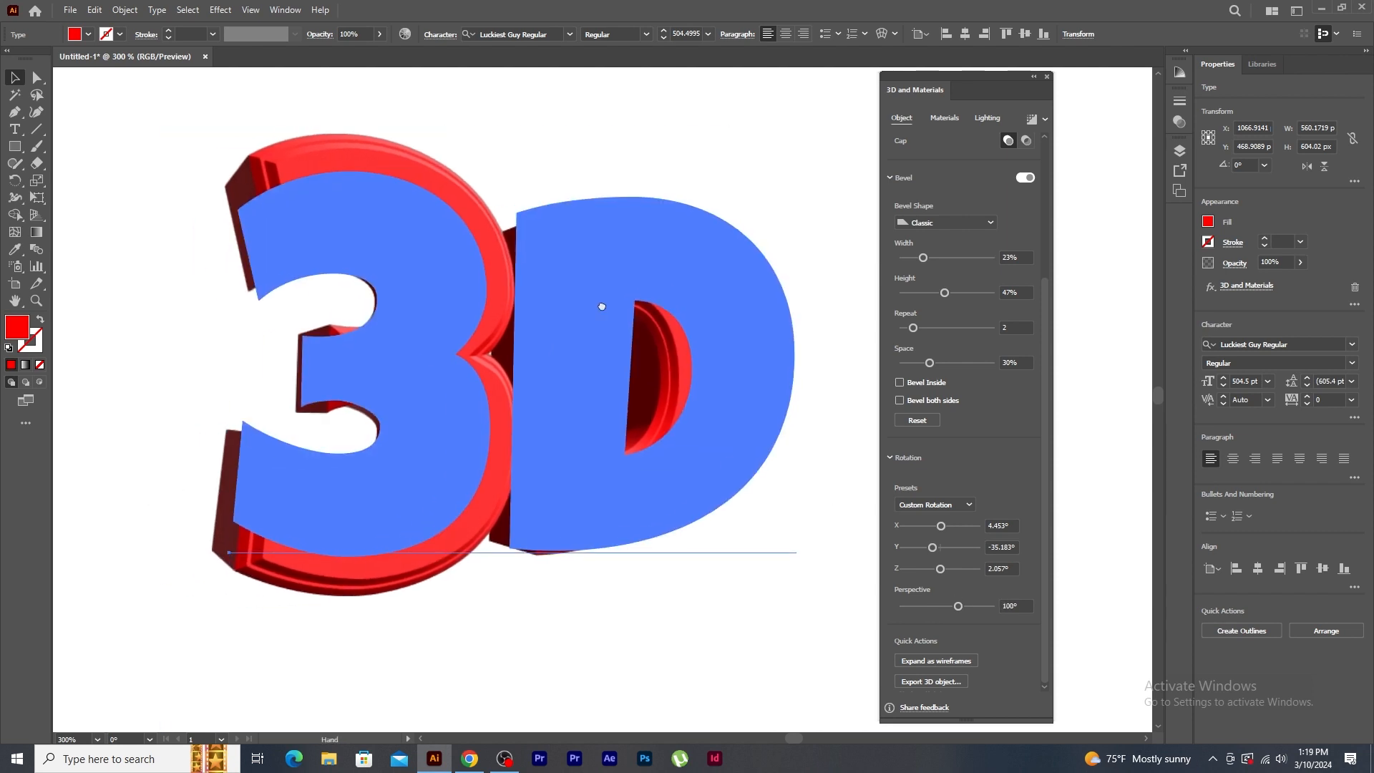
- Try the Natural Cowhide Leather, Calacatta Marble and Copper Foil materials on the 3D text
click(945, 118)
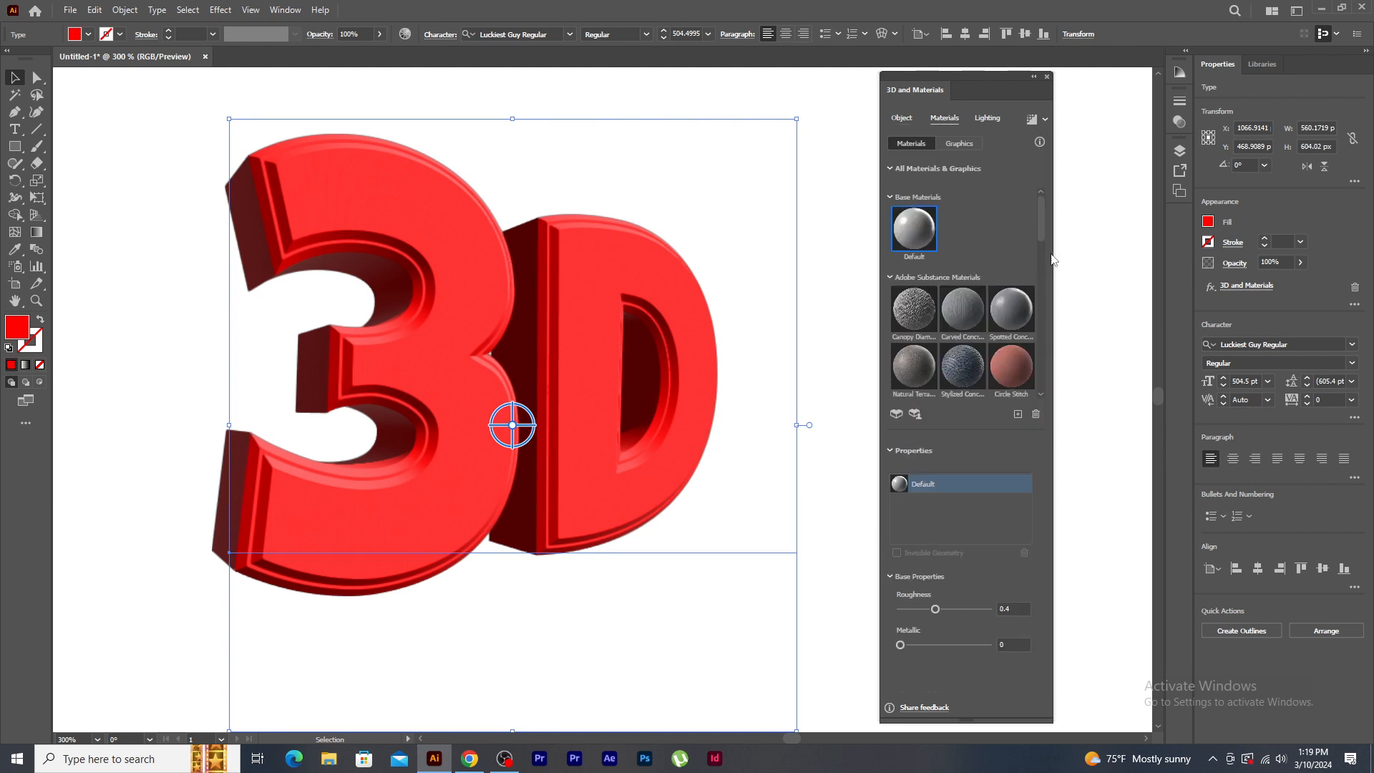
drag(1043, 227, 1036, 286)
click(912, 262)
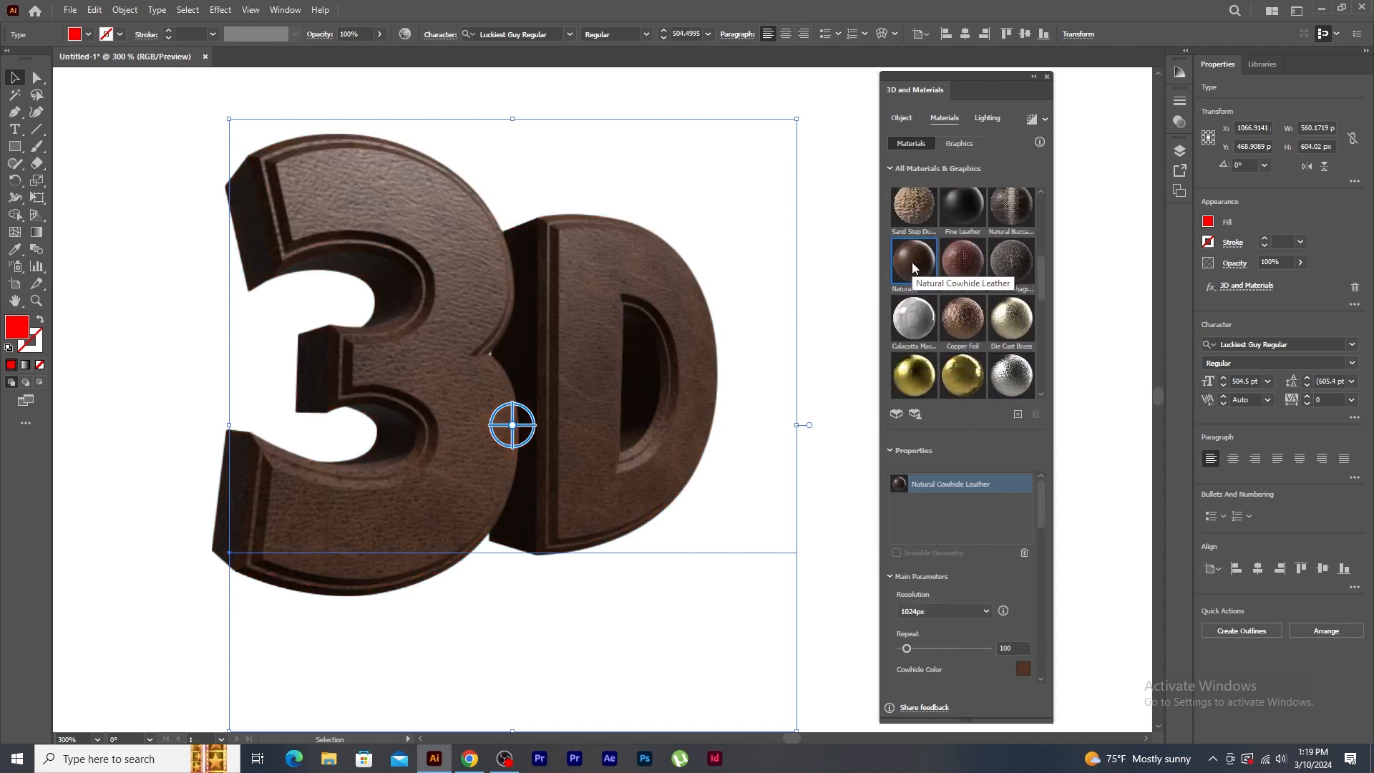
click(922, 324)
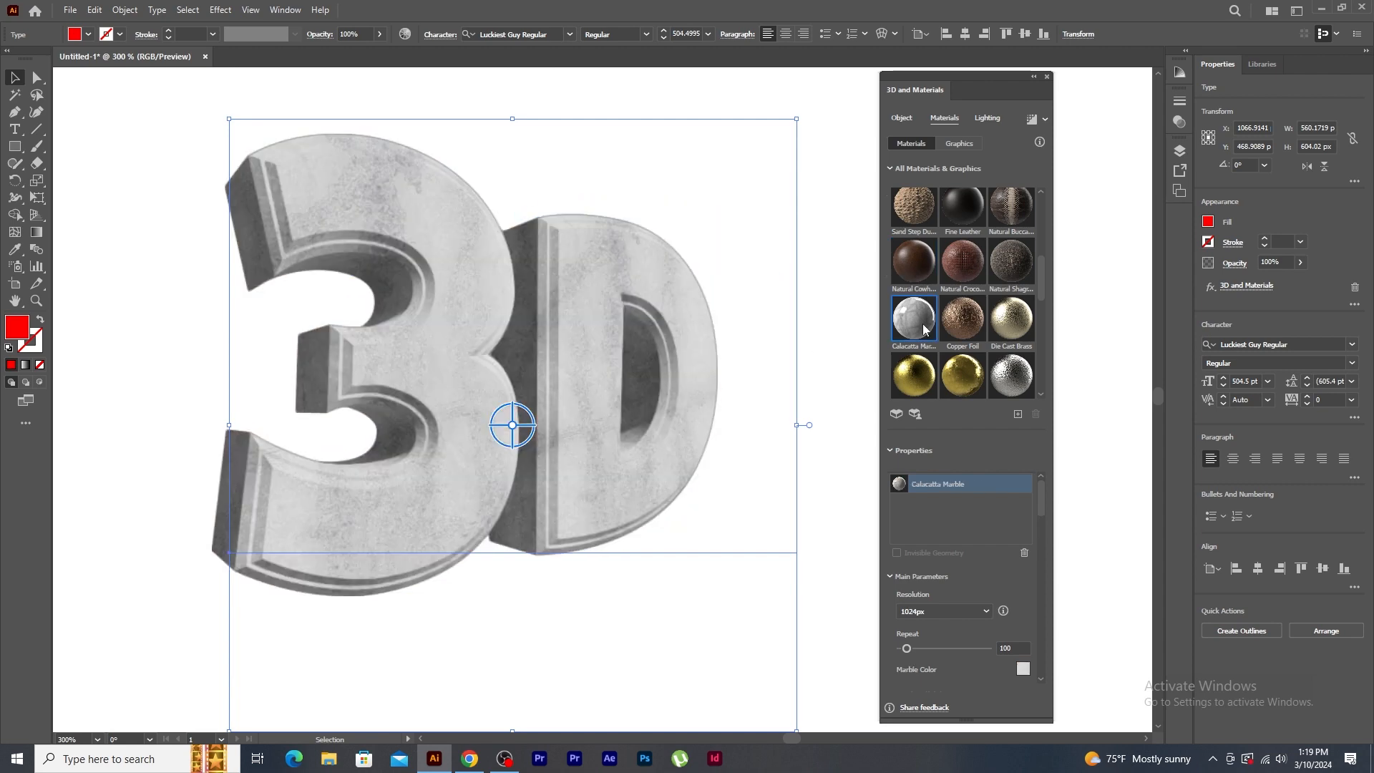
click(970, 328)
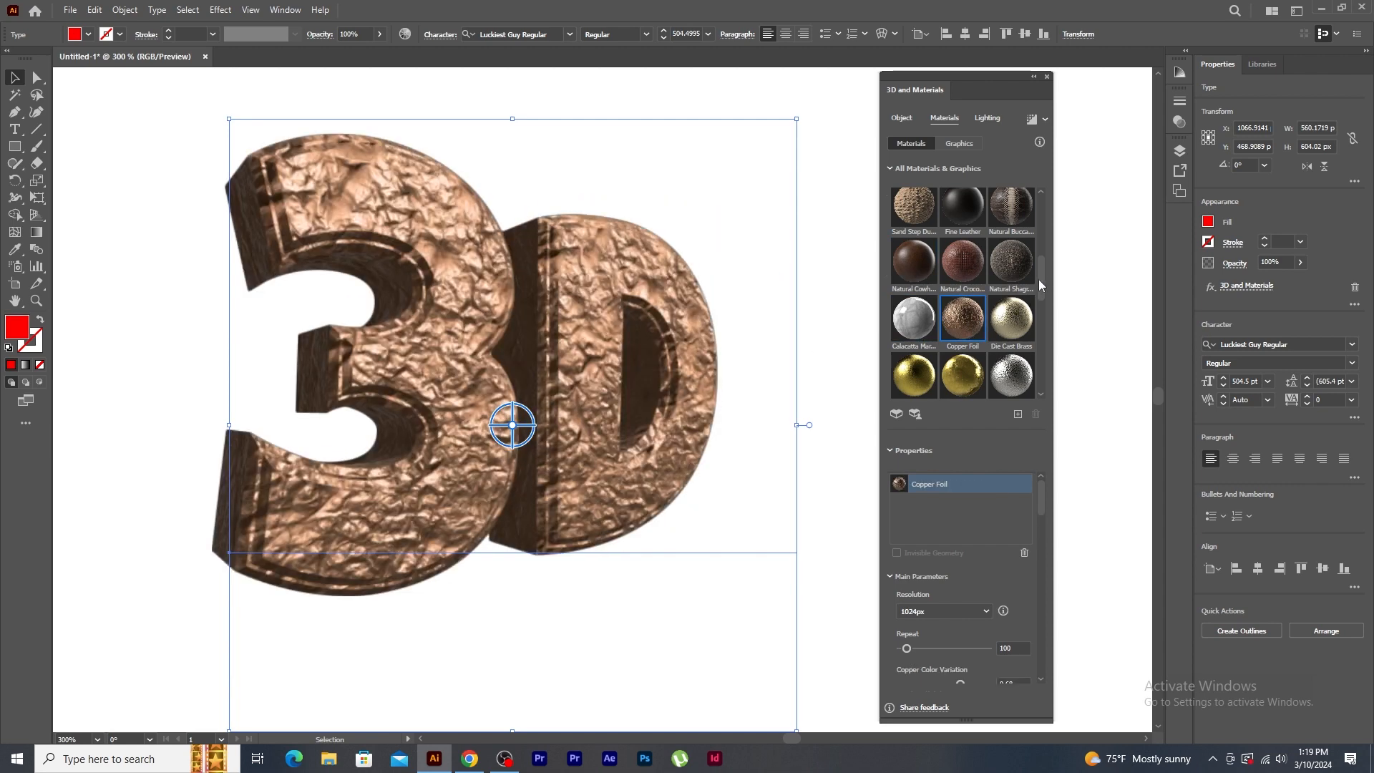
- Try the Steel Tread Plate Lentils, Zinc Spade Pattern, Marble Paint and Troweled Dash Stucco materials on the text
scroll(930, 337, down, 2)
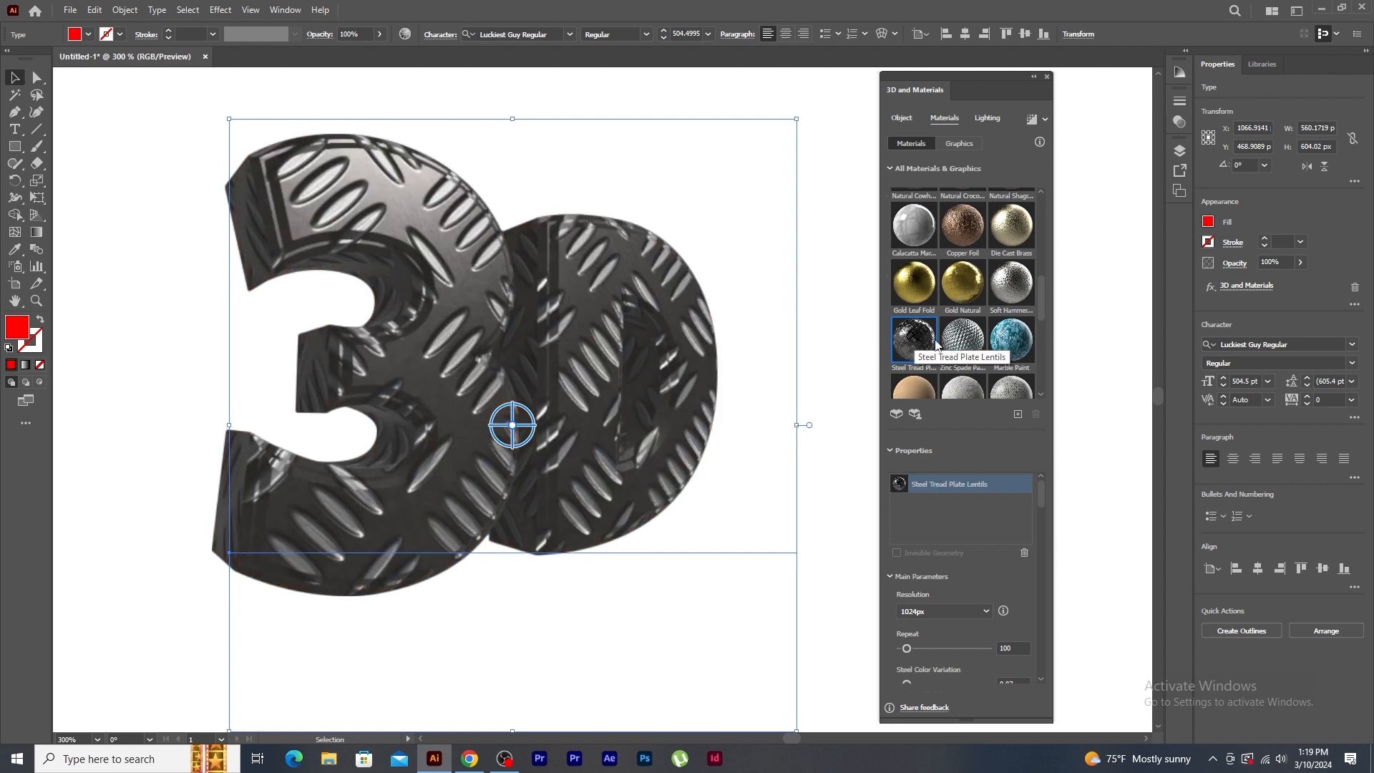
click(965, 346)
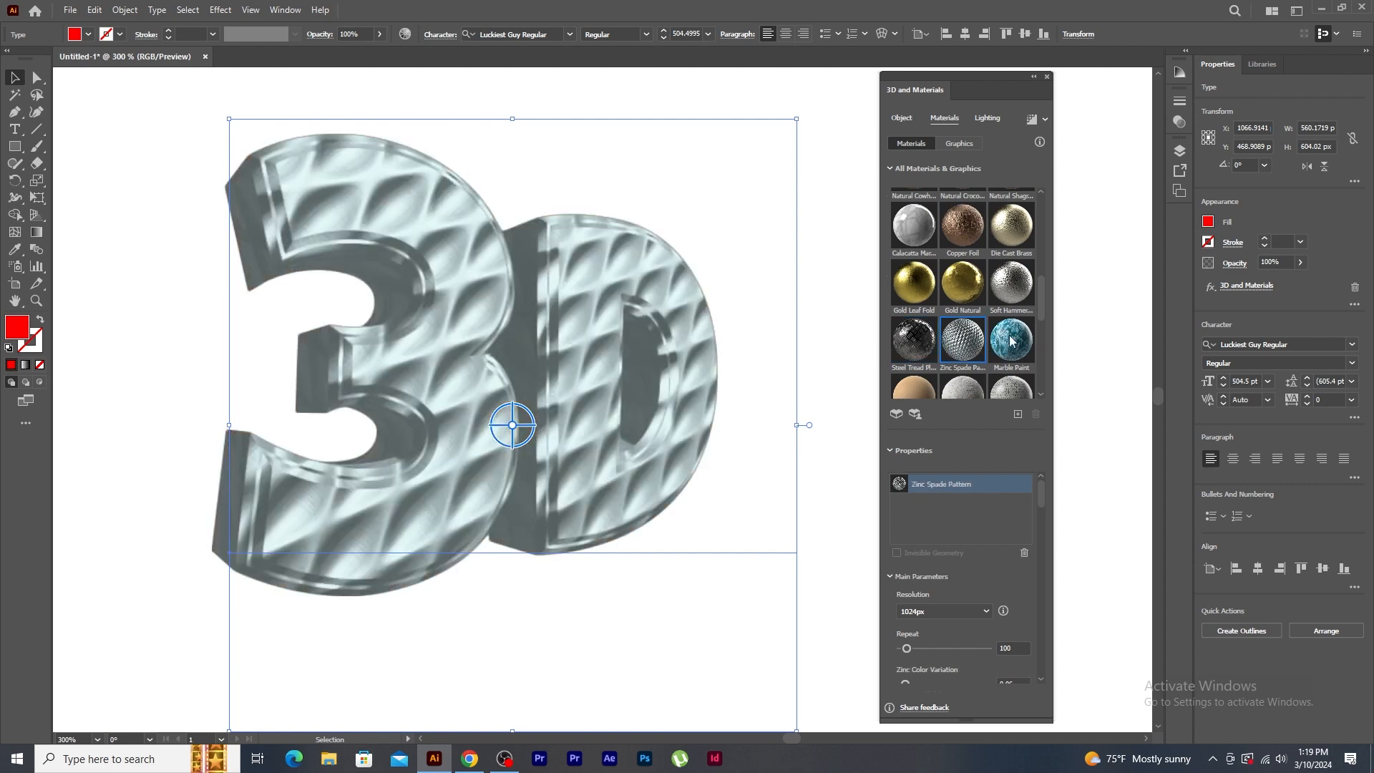
click(1011, 342)
scroll(1001, 344, down, 3)
click(972, 362)
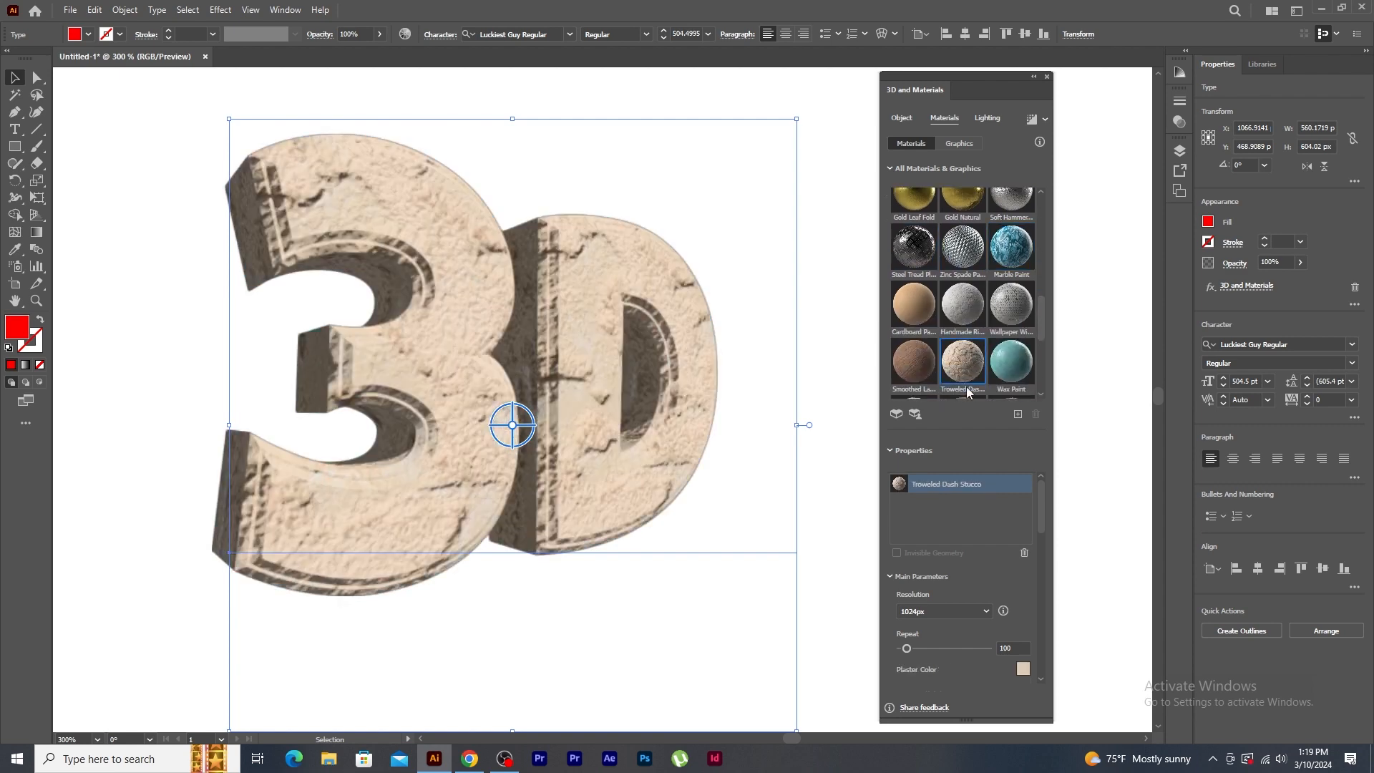
- Apply the Larch Wood Varnished material to the text with a repeat of 346 and a darker brown wood color
drag(1043, 334, 1041, 375)
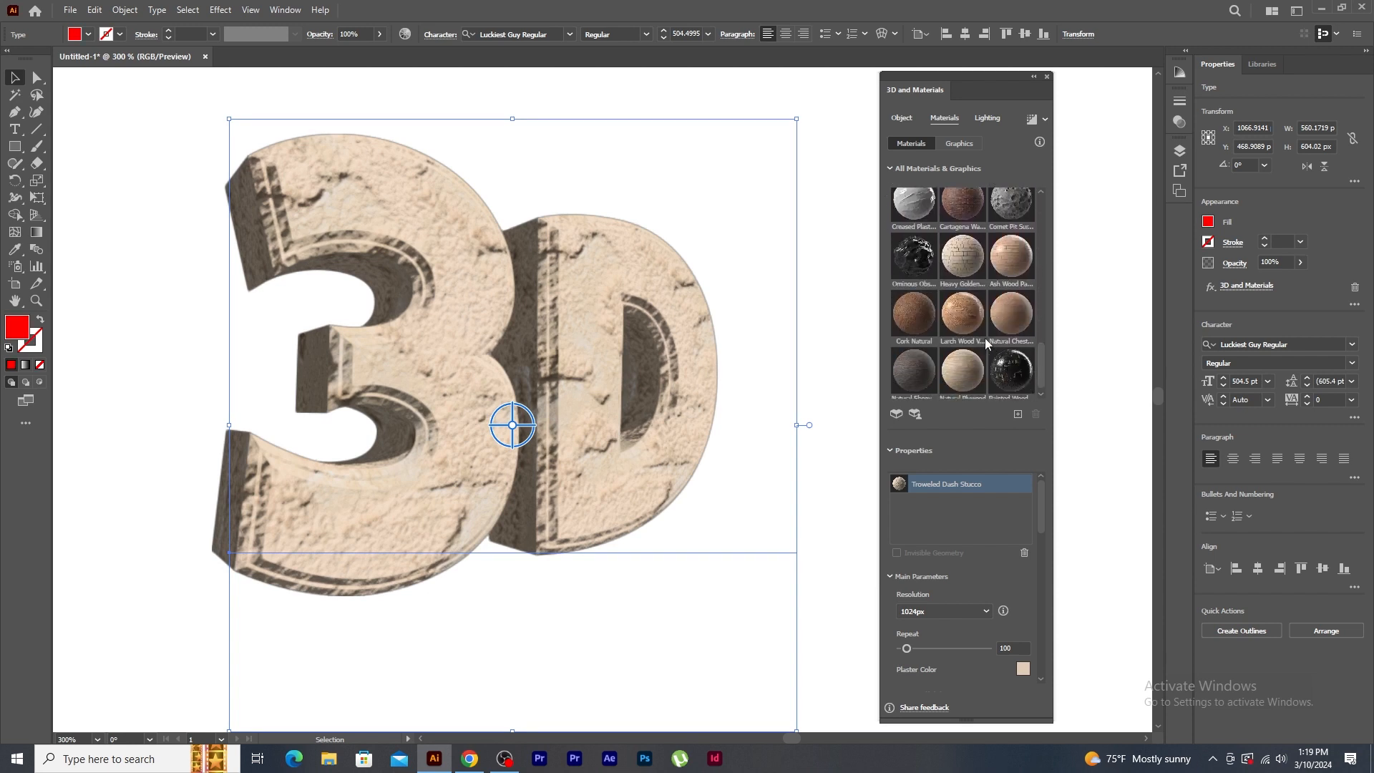
click(967, 321)
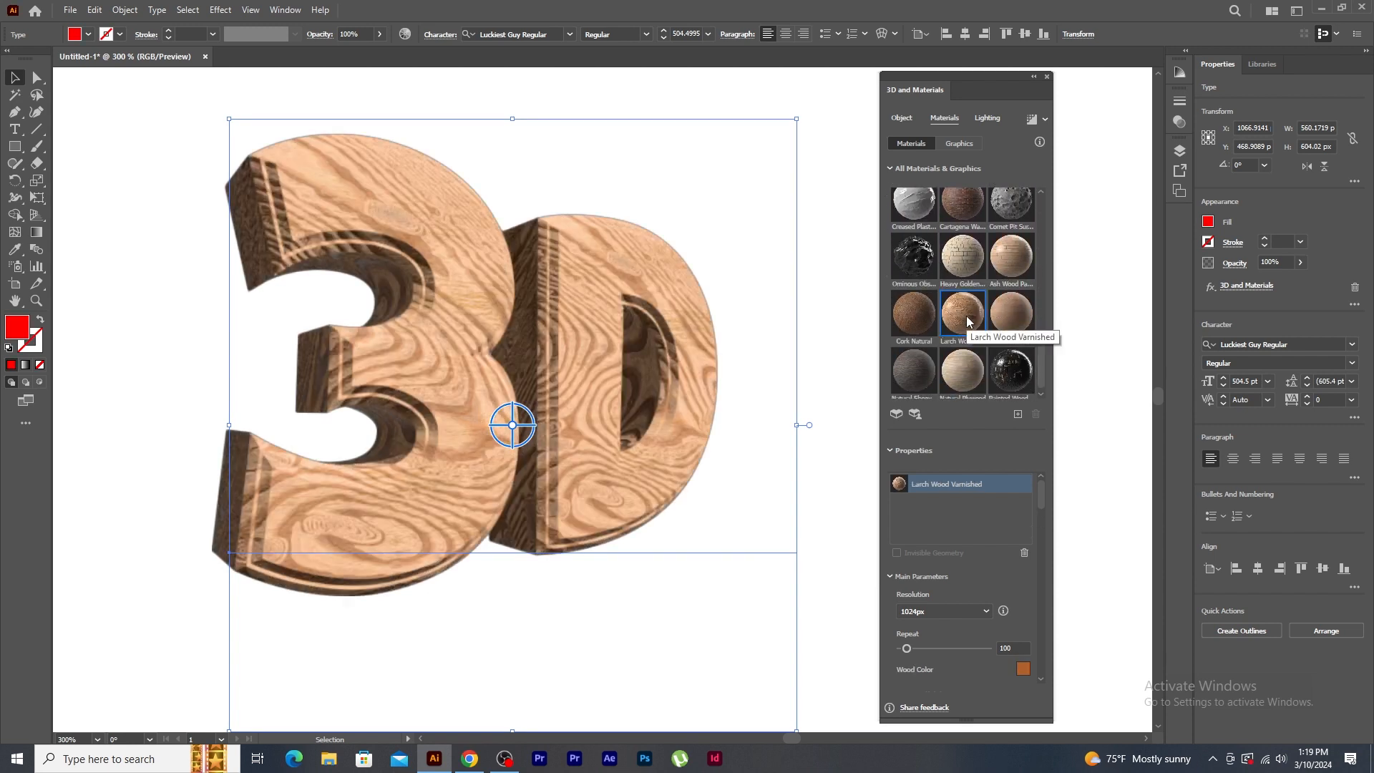
drag(1040, 488, 1042, 506)
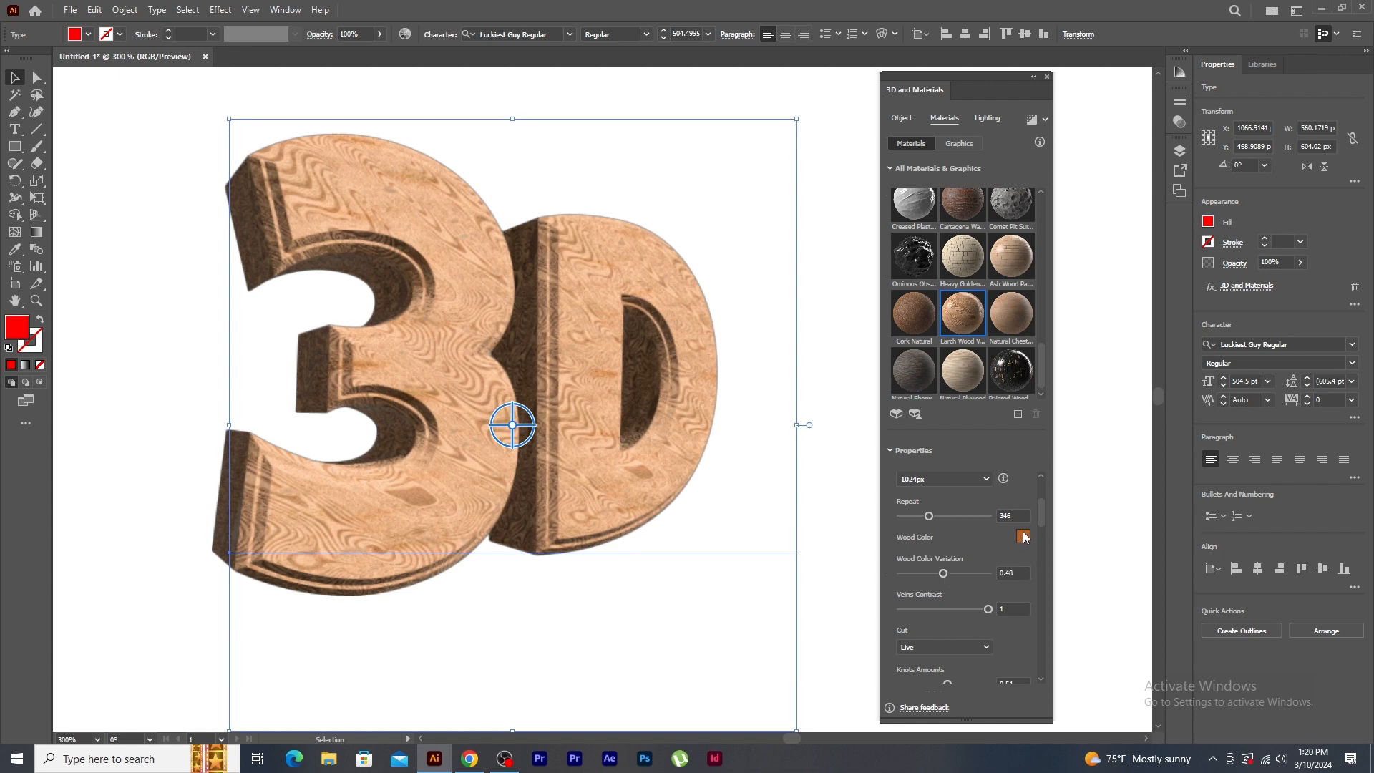
click(1023, 531)
drag(723, 291, 740, 319)
click(894, 228)
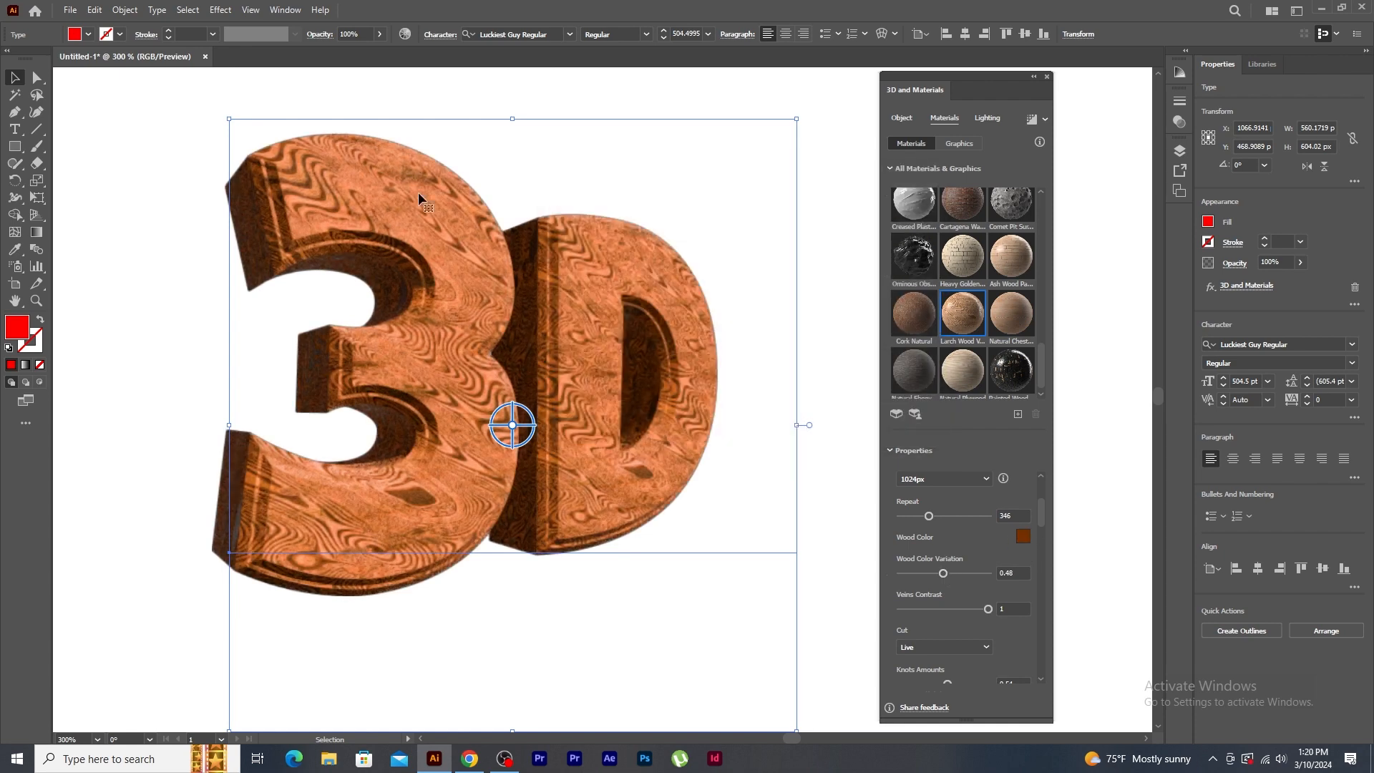
- Set both the knots amount and the fibers of the larch wood material to 0.29
scroll(1042, 517, down, 4)
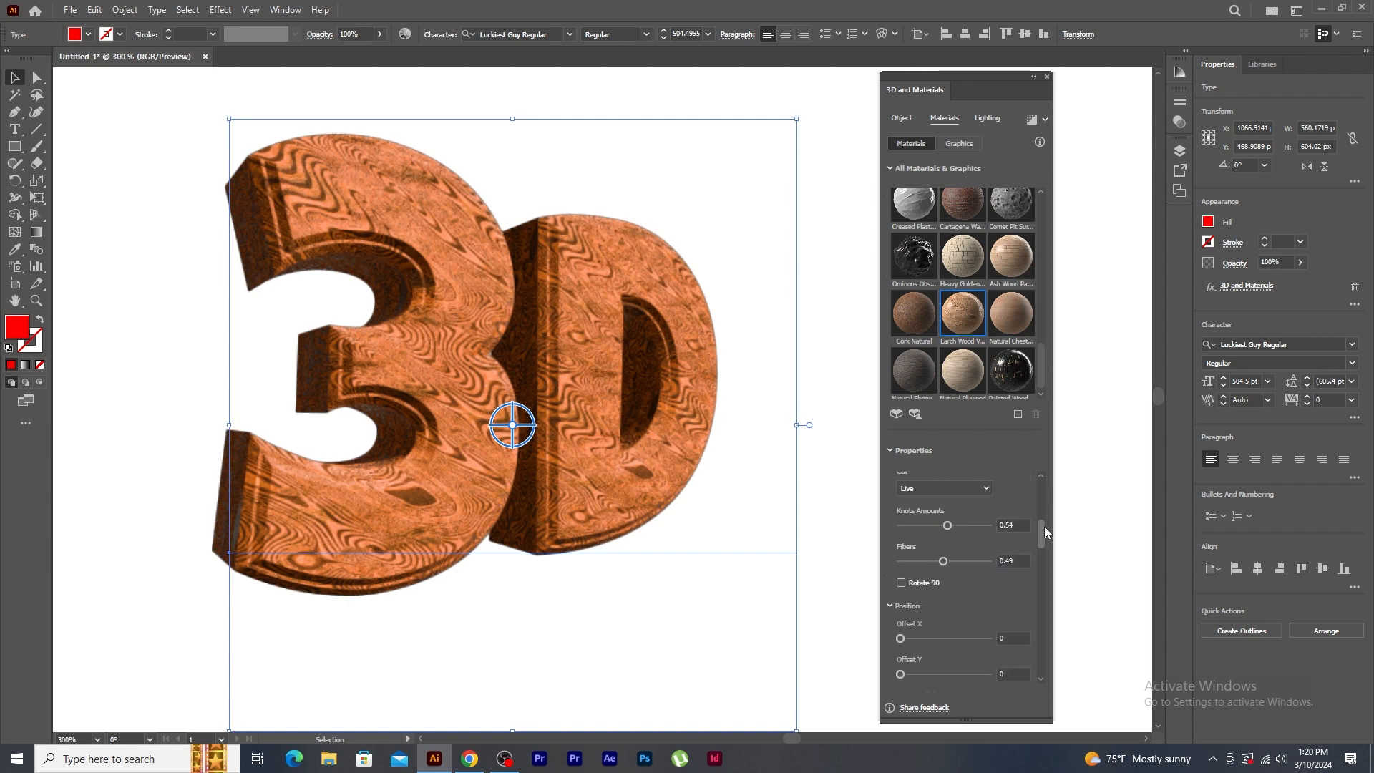
drag(947, 561, 925, 527)
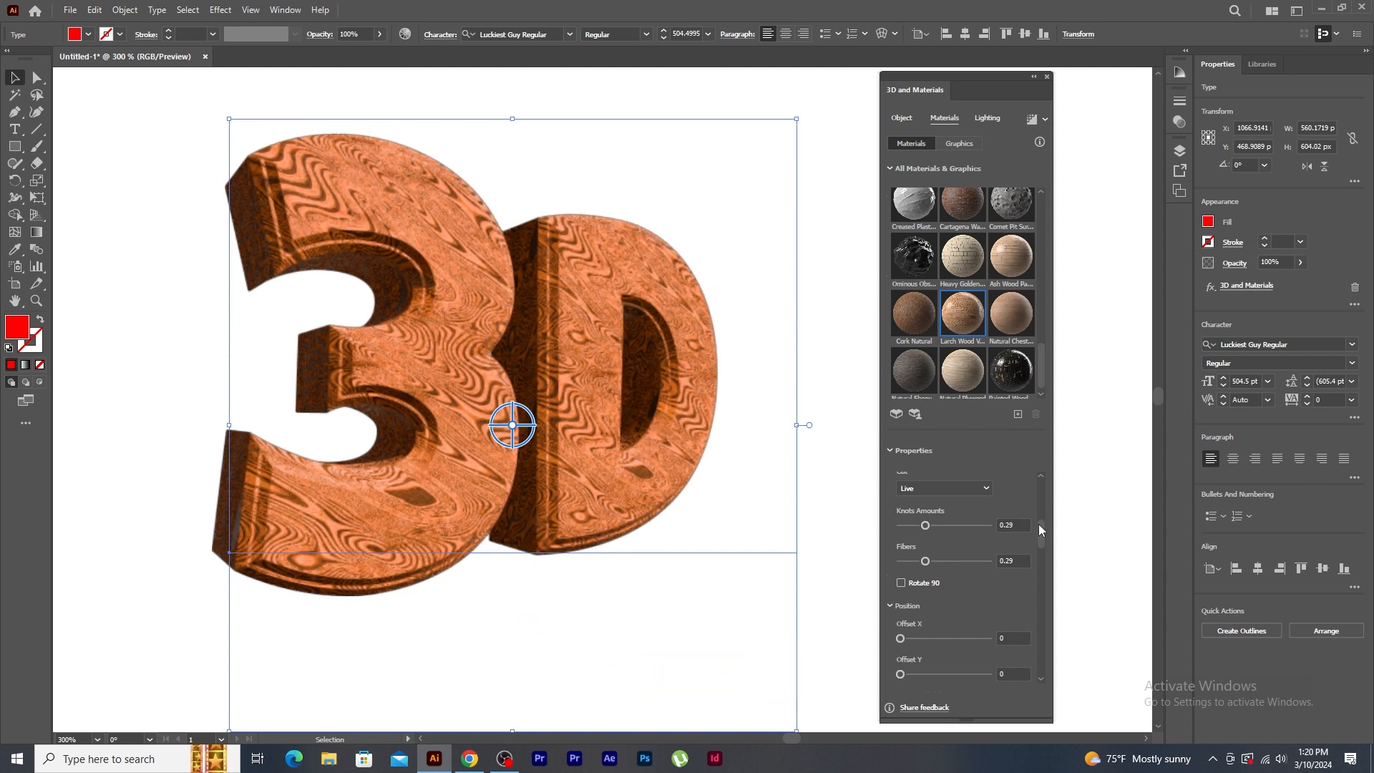
drag(1041, 525, 1060, 488)
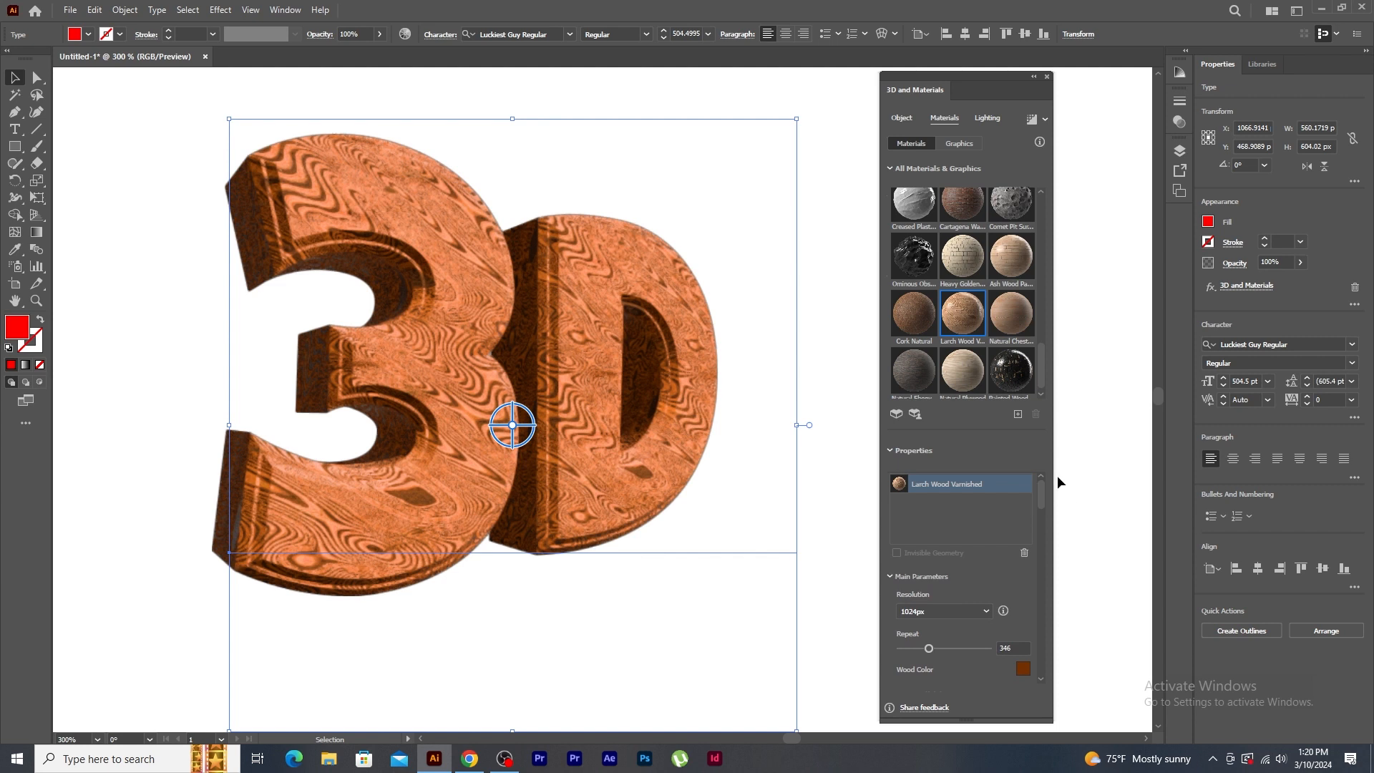
- Set Light 1 to 90% intensity, 180° rotation, 59° height and 39% softness, and the ambient light to 89% intensity
click(987, 119)
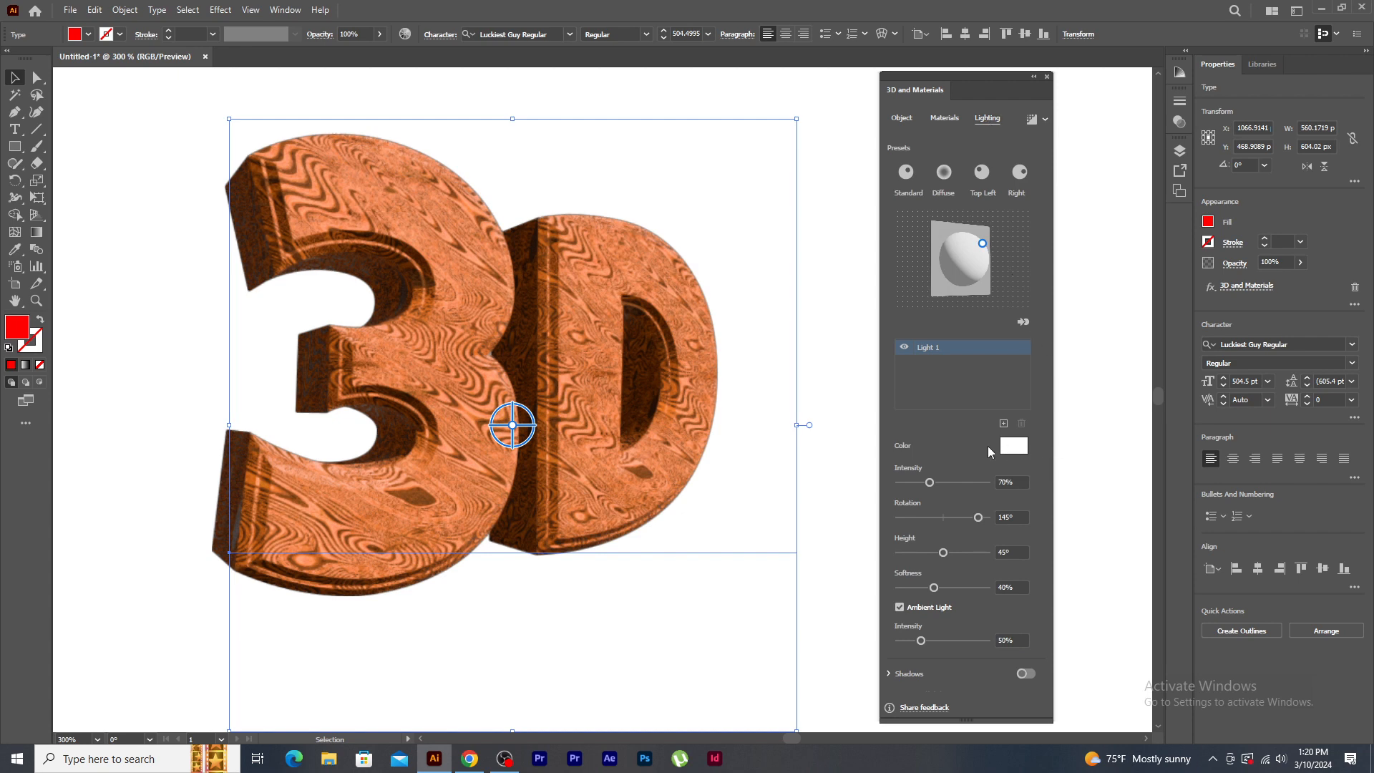
drag(930, 483, 947, 486)
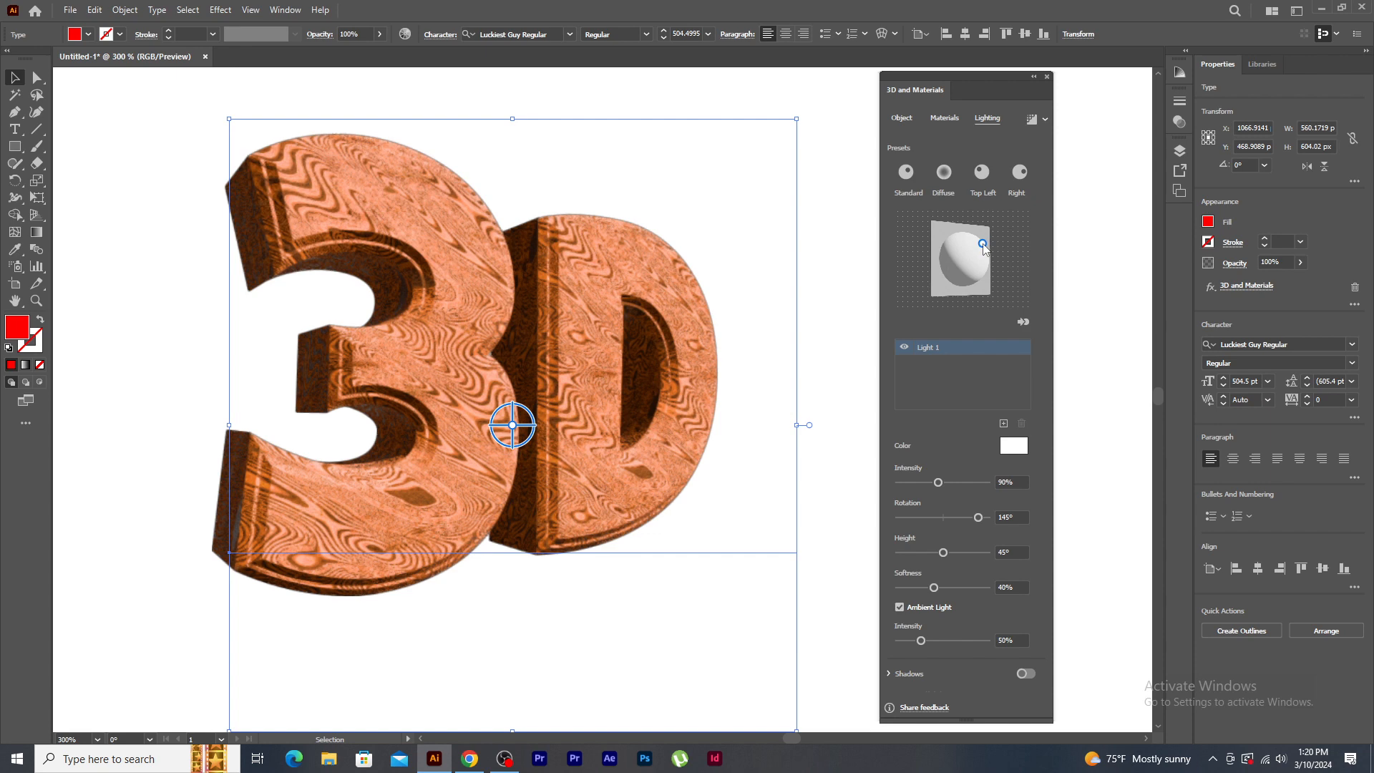
drag(985, 249, 981, 245)
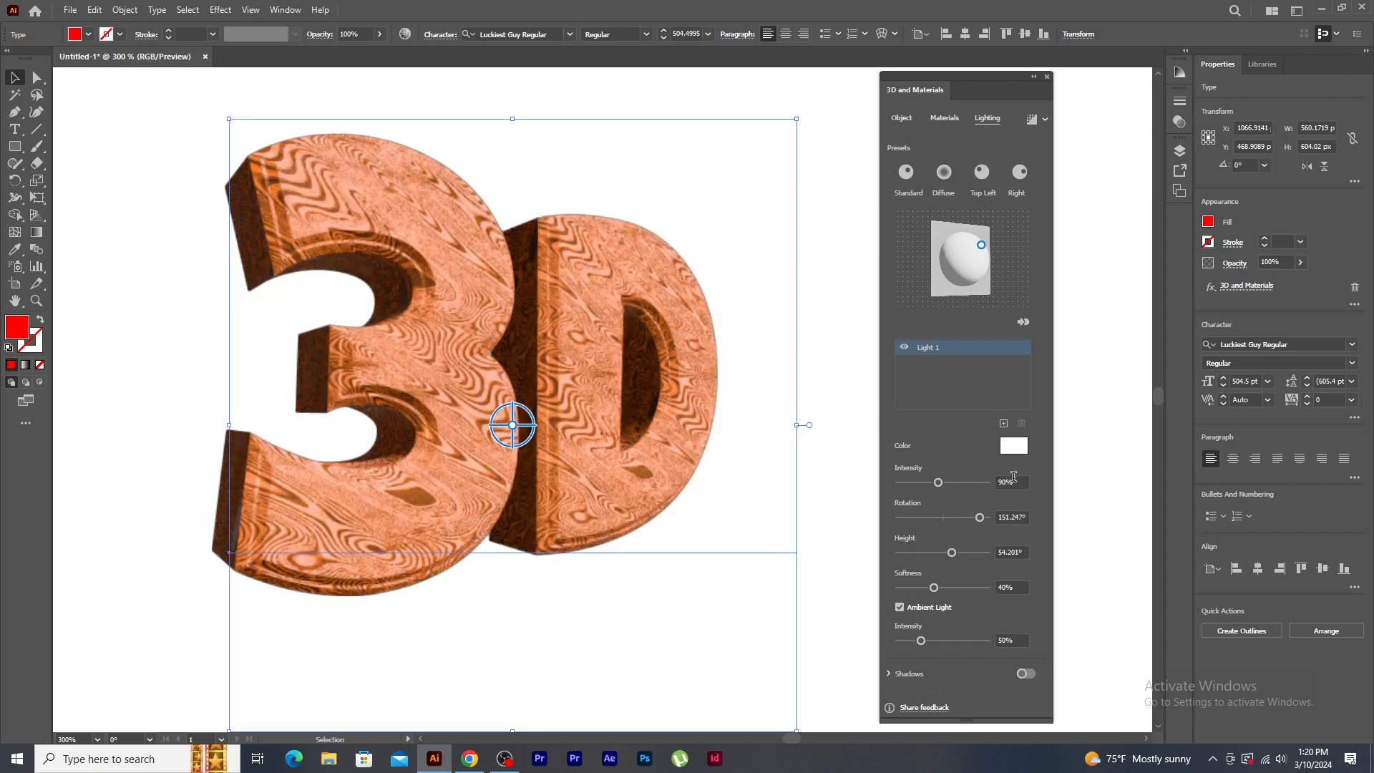
drag(980, 517, 934, 588)
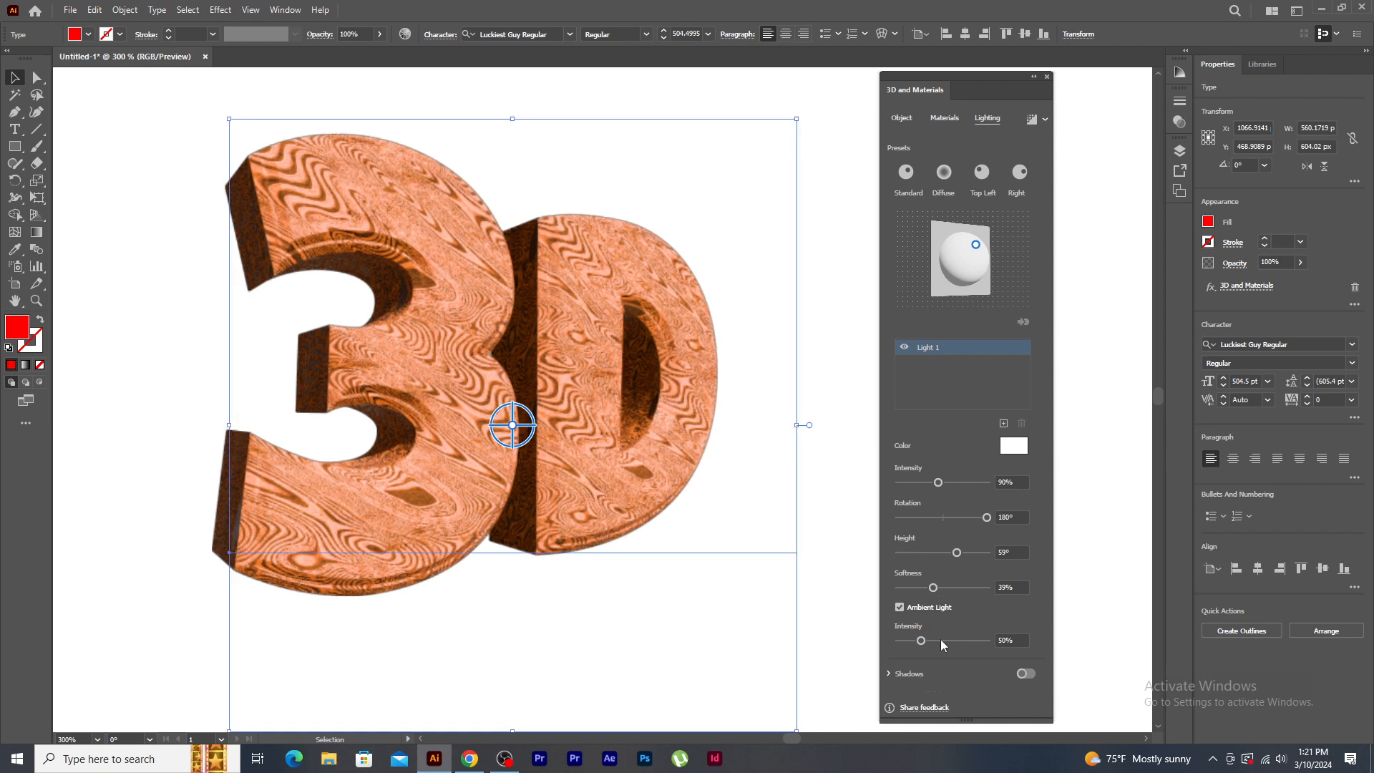
drag(922, 646, 944, 647)
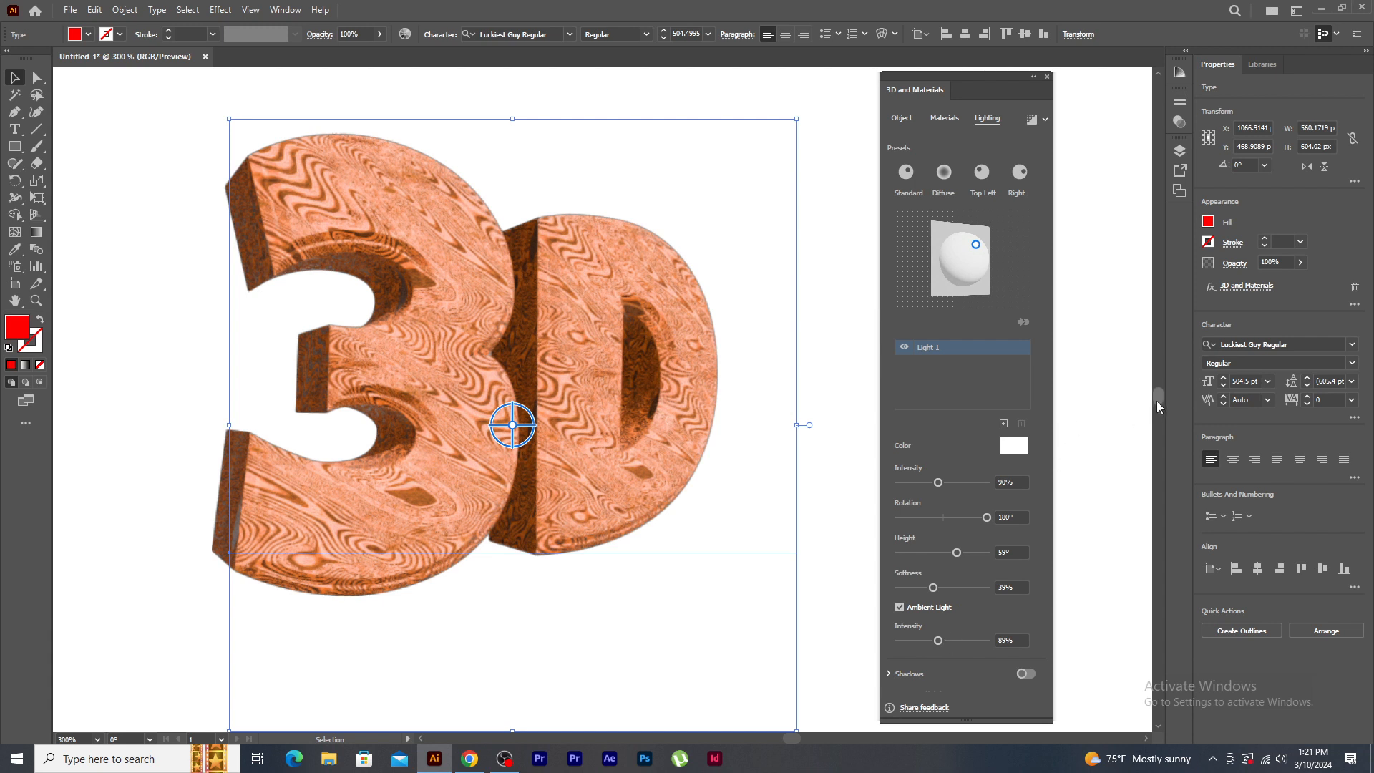
- Turn on shadows for the 3D text and position them below the object
click(890, 674)
drag(1045, 584, 1054, 662)
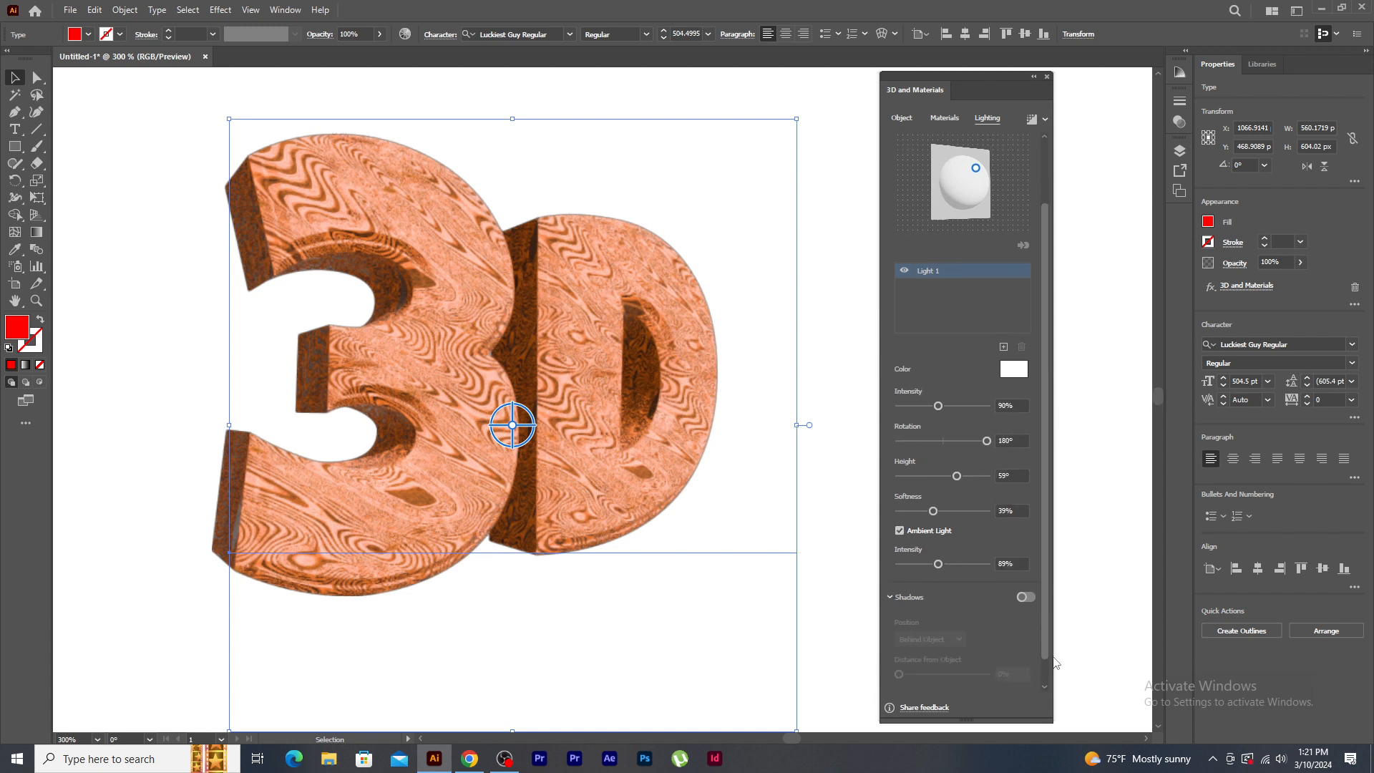
click(1026, 568)
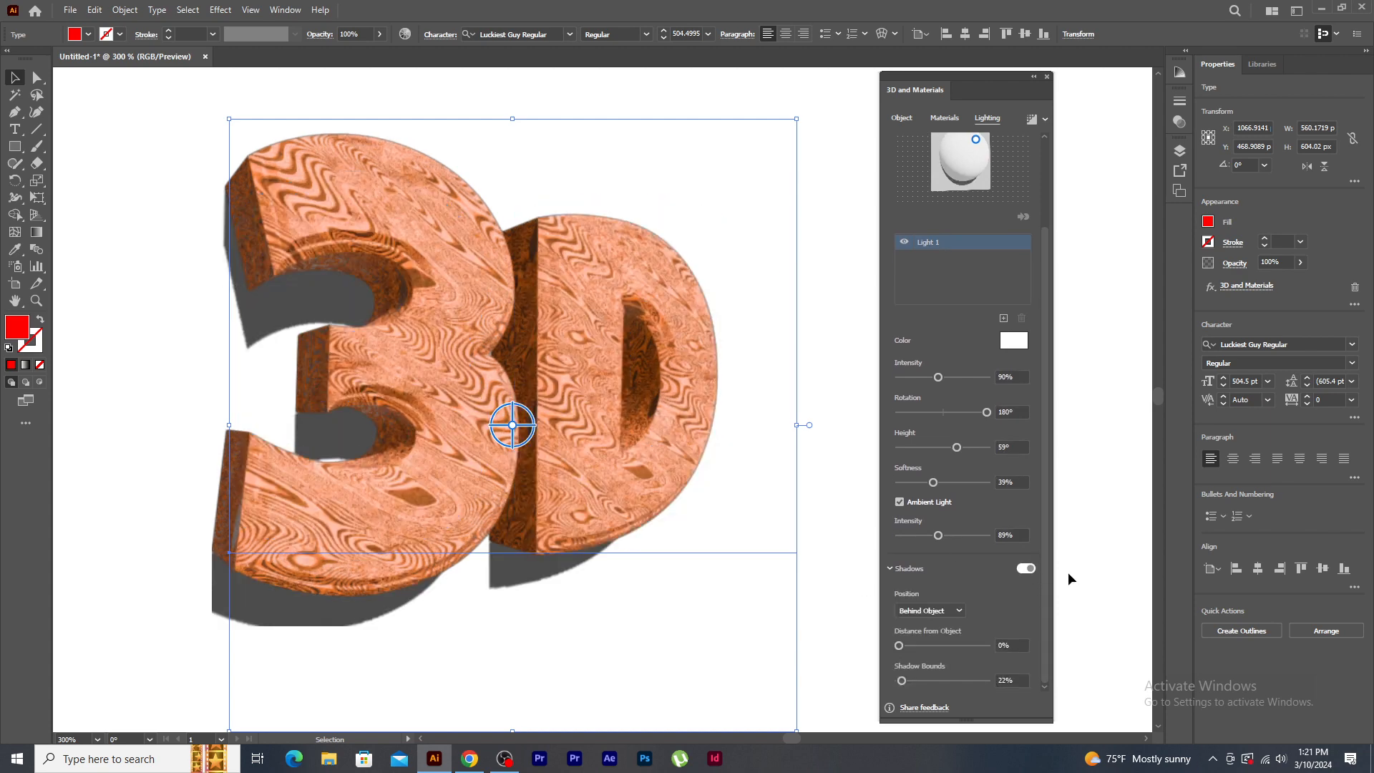
click(926, 611)
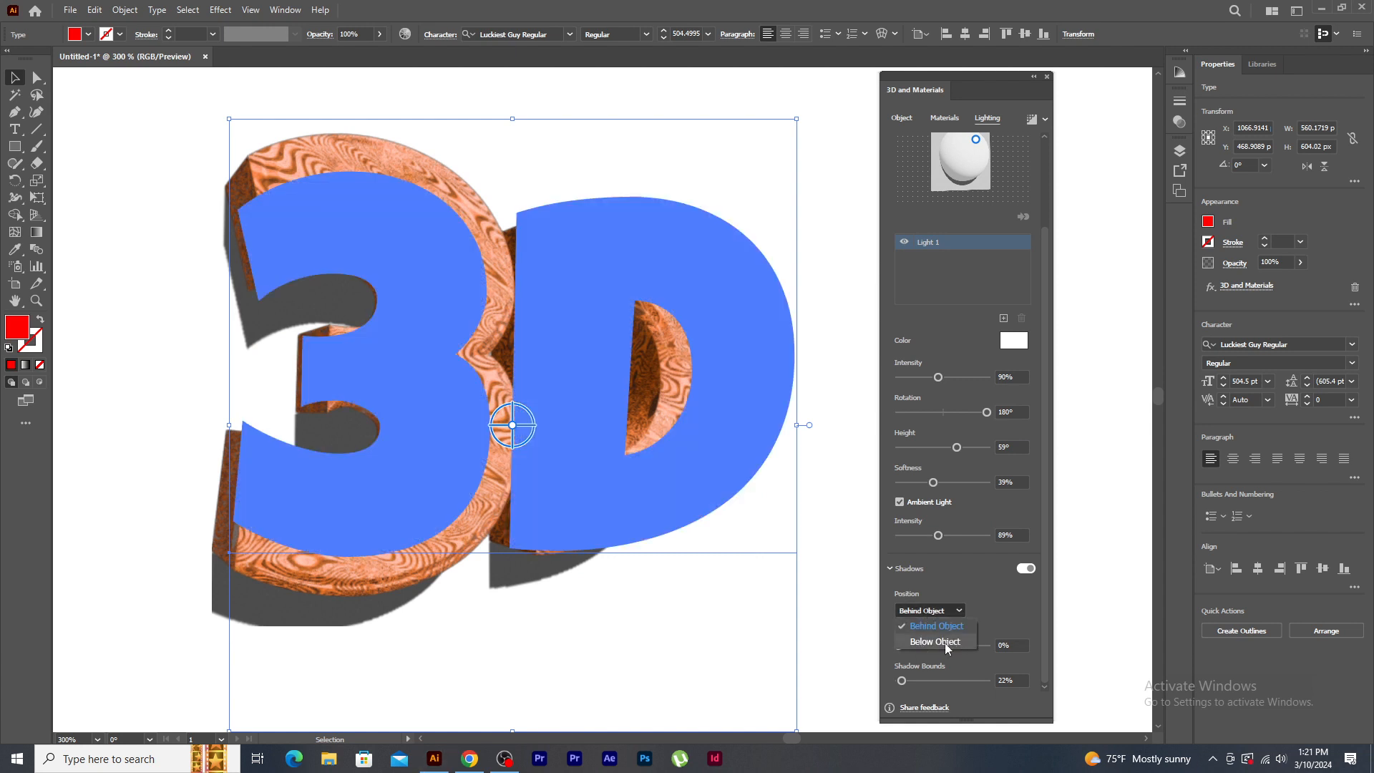
click(943, 642)
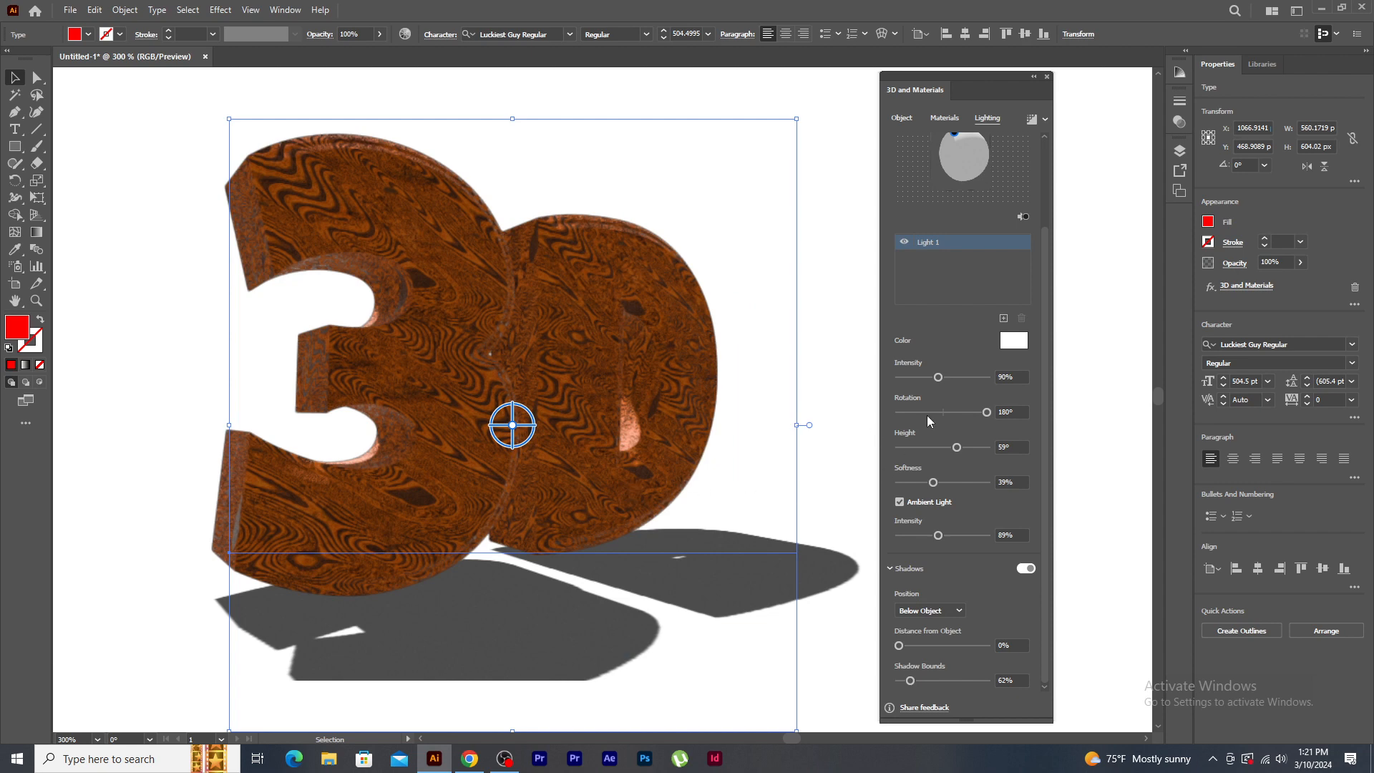
- Set the light's rotation to 45°, the shadow bounds to 224% and the light's softness to 61%
drag(987, 413, 953, 415)
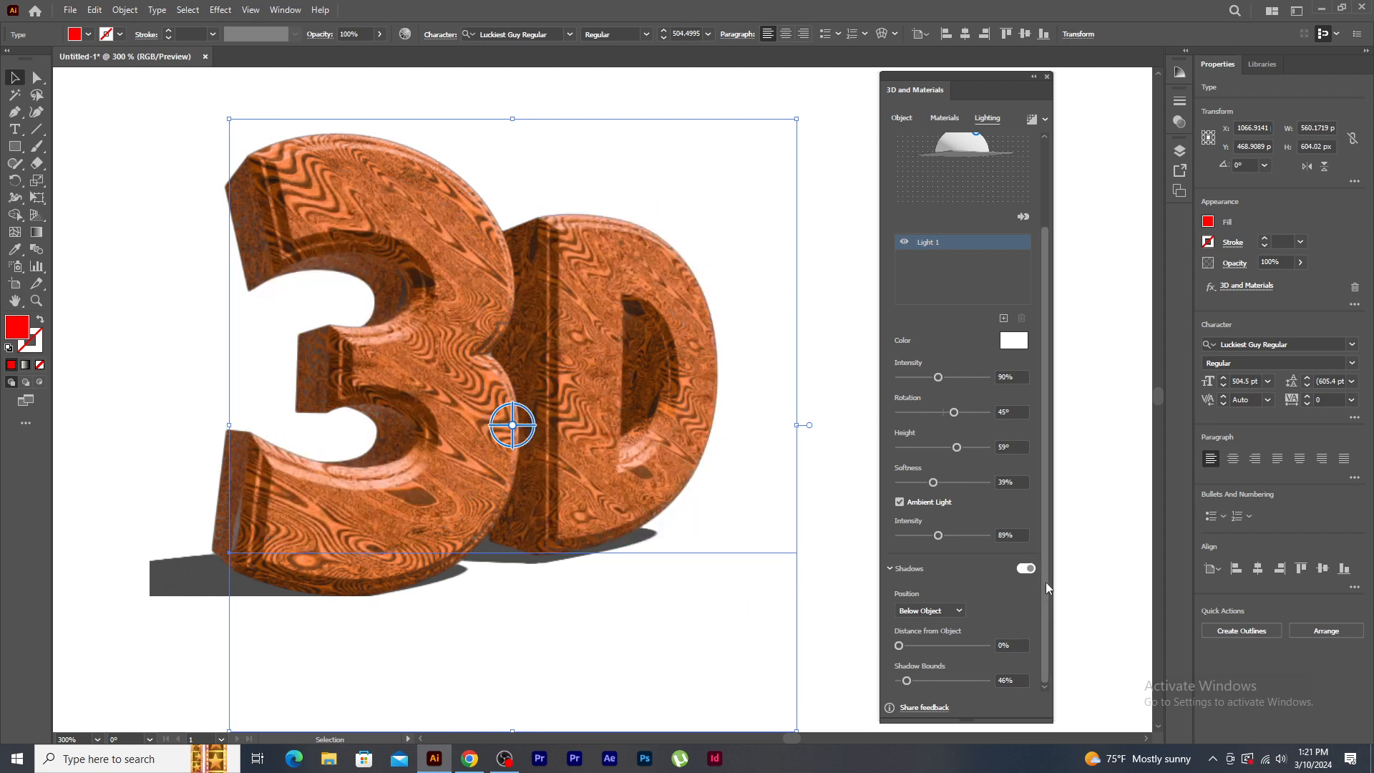
drag(907, 681, 936, 680)
key(space)
drag(518, 379, 596, 370)
drag(953, 78, 1030, 79)
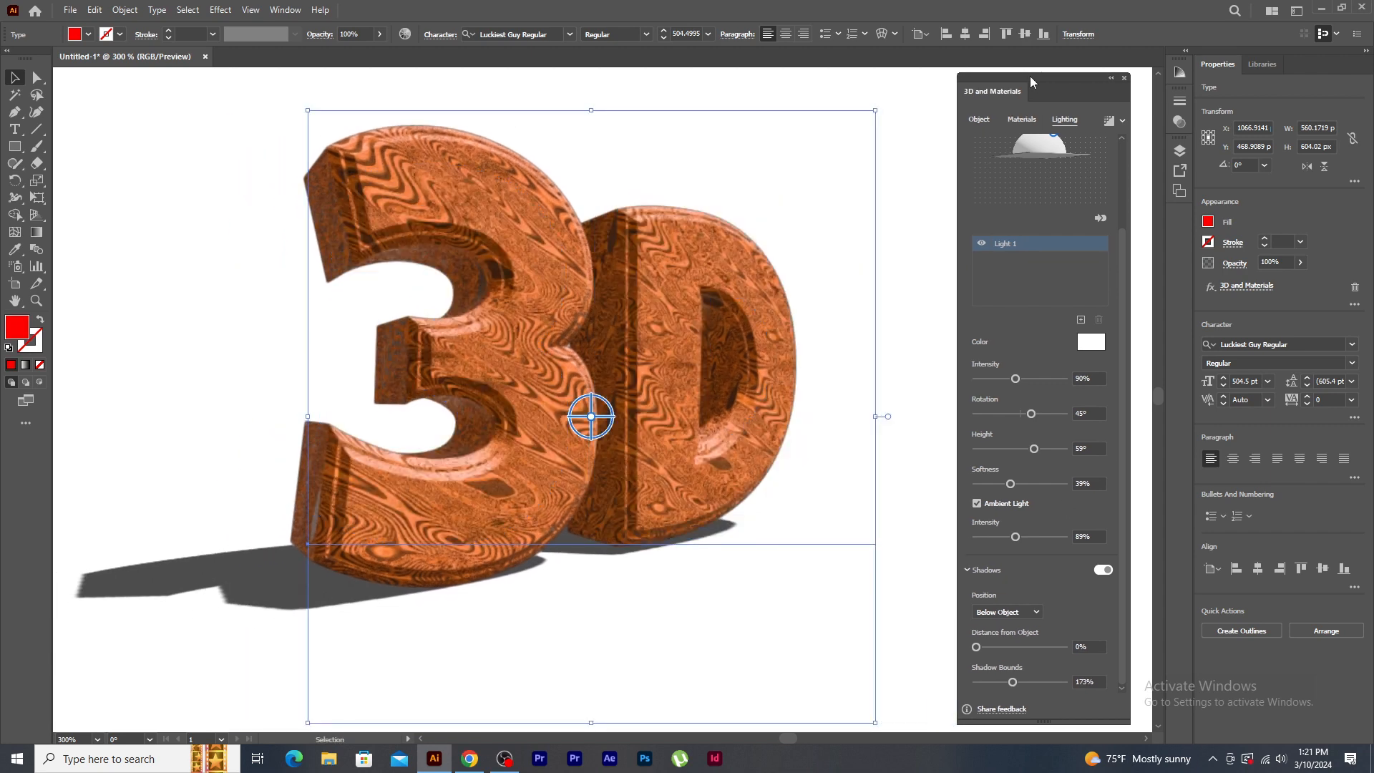
key(space)
drag(716, 401, 766, 393)
drag(1011, 684, 976, 651)
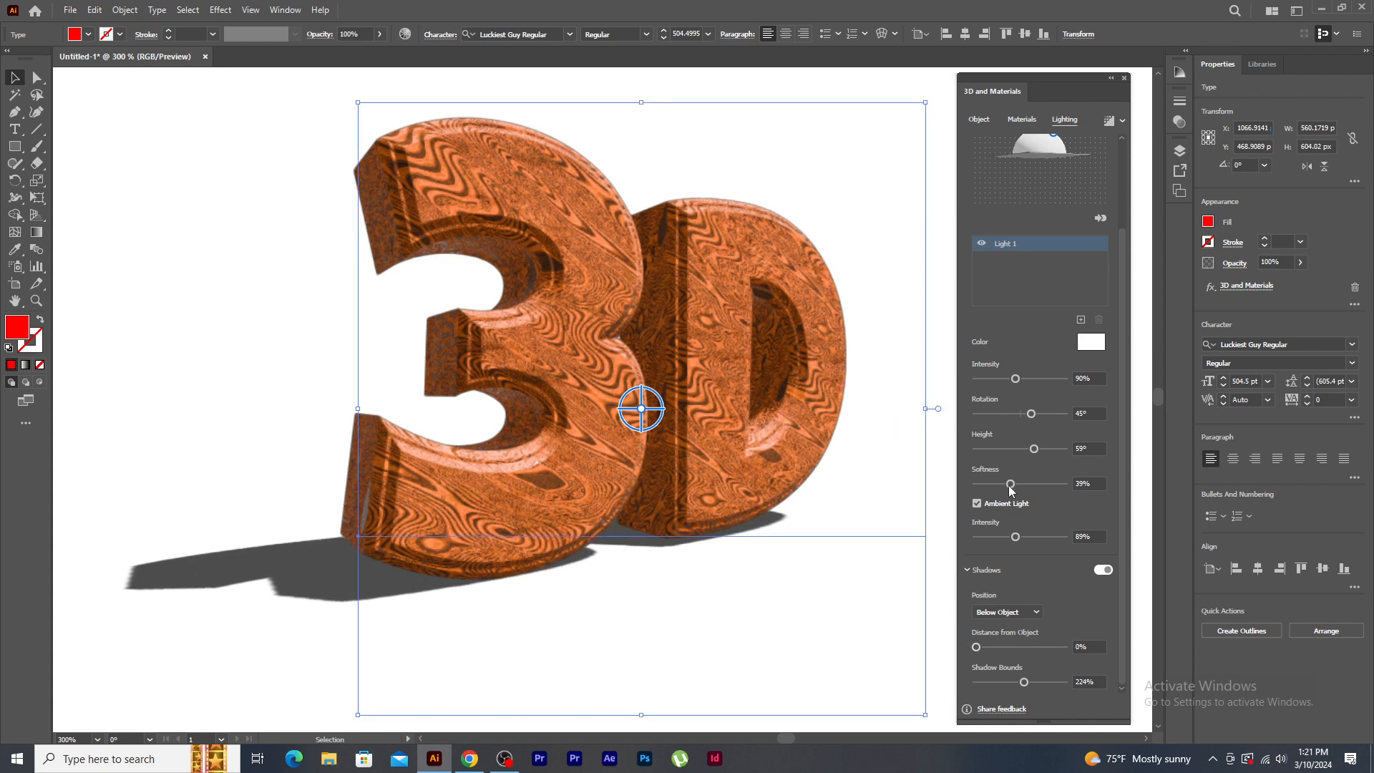
drag(1014, 485, 1032, 483)
- Preview the text rendered with ray tracing, inspect it deselected, and turn the rendering off again
click(1108, 123)
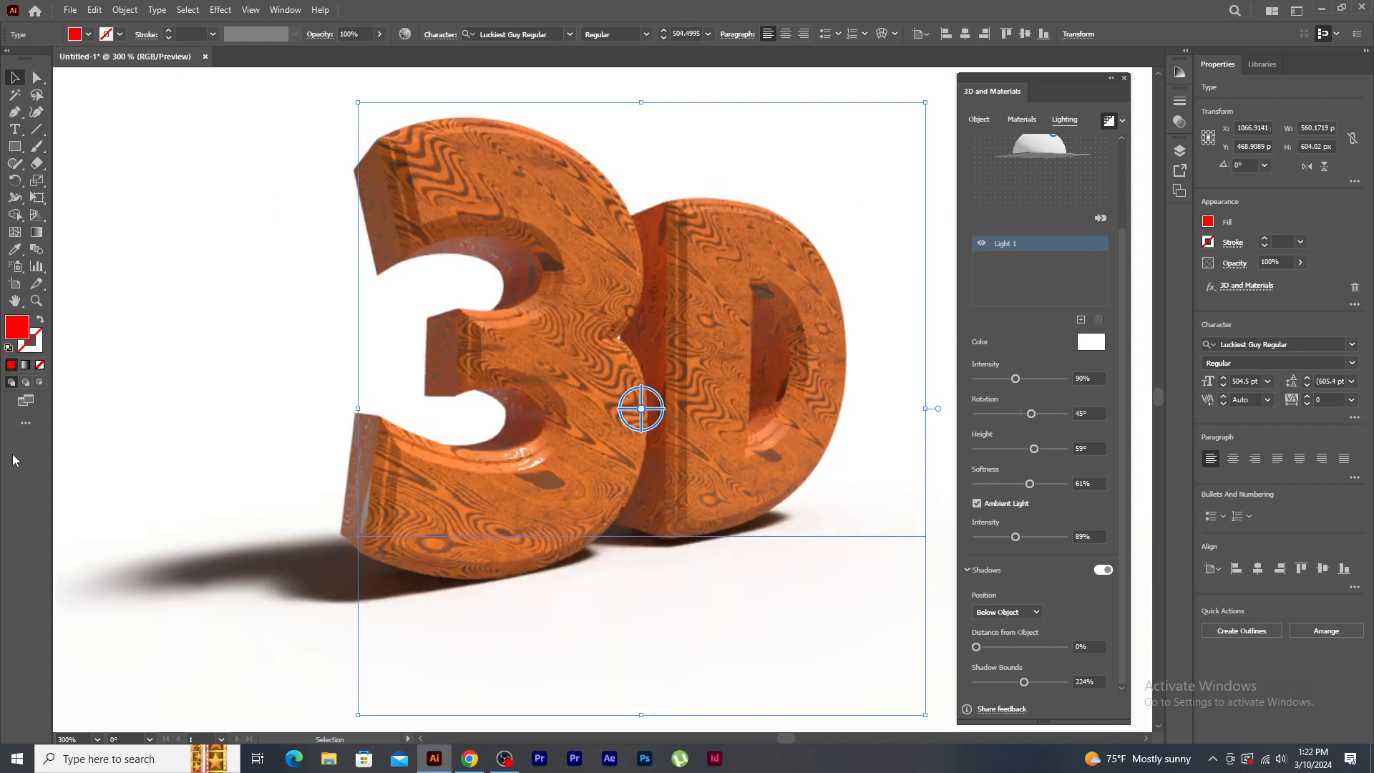
click(55, 533)
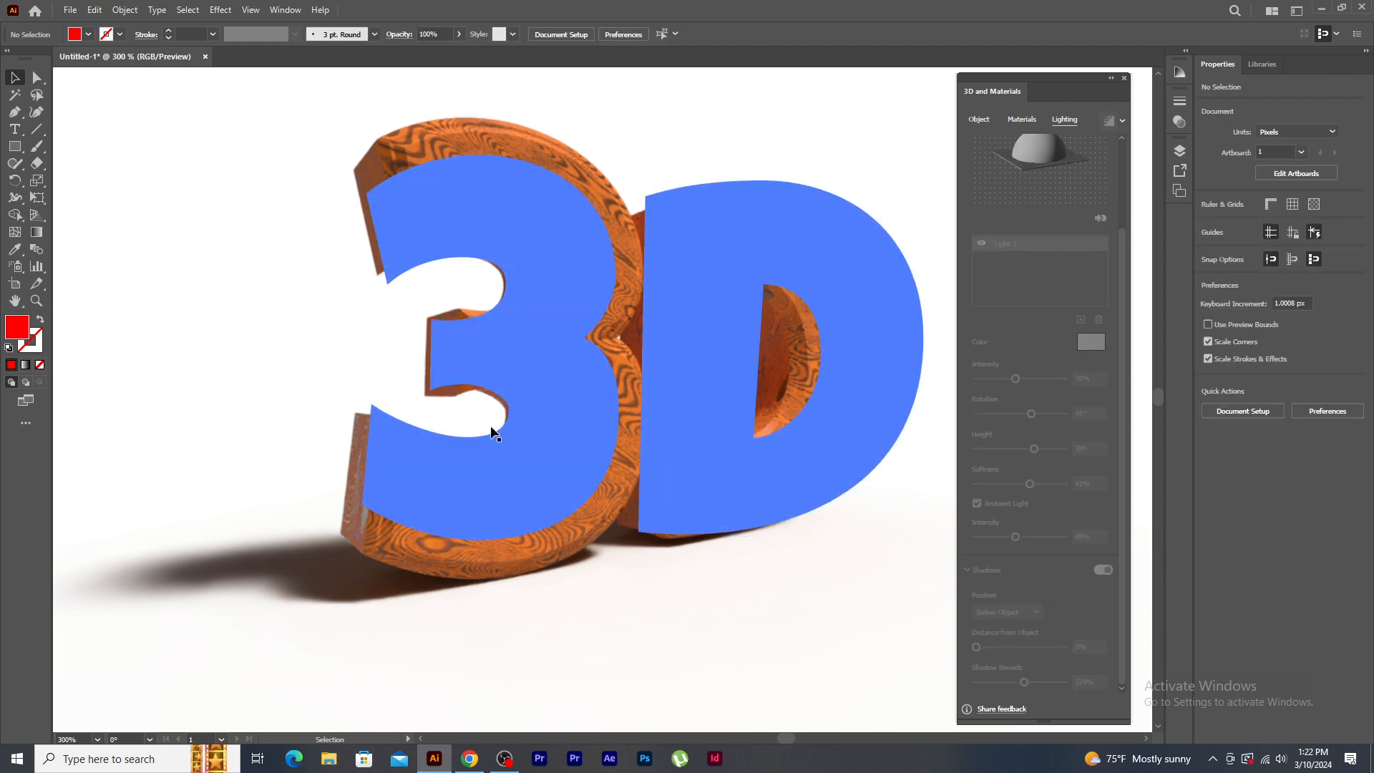
click(621, 315)
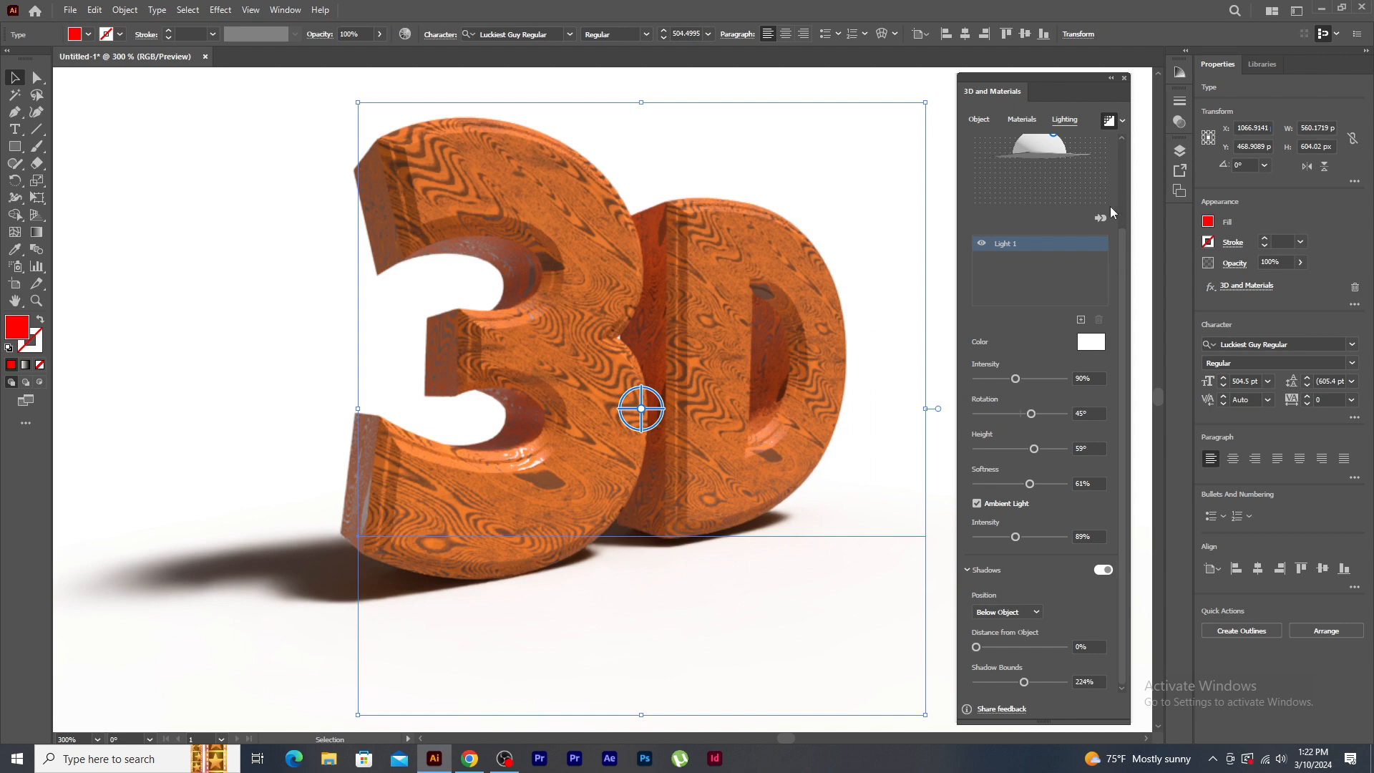
click(1110, 123)
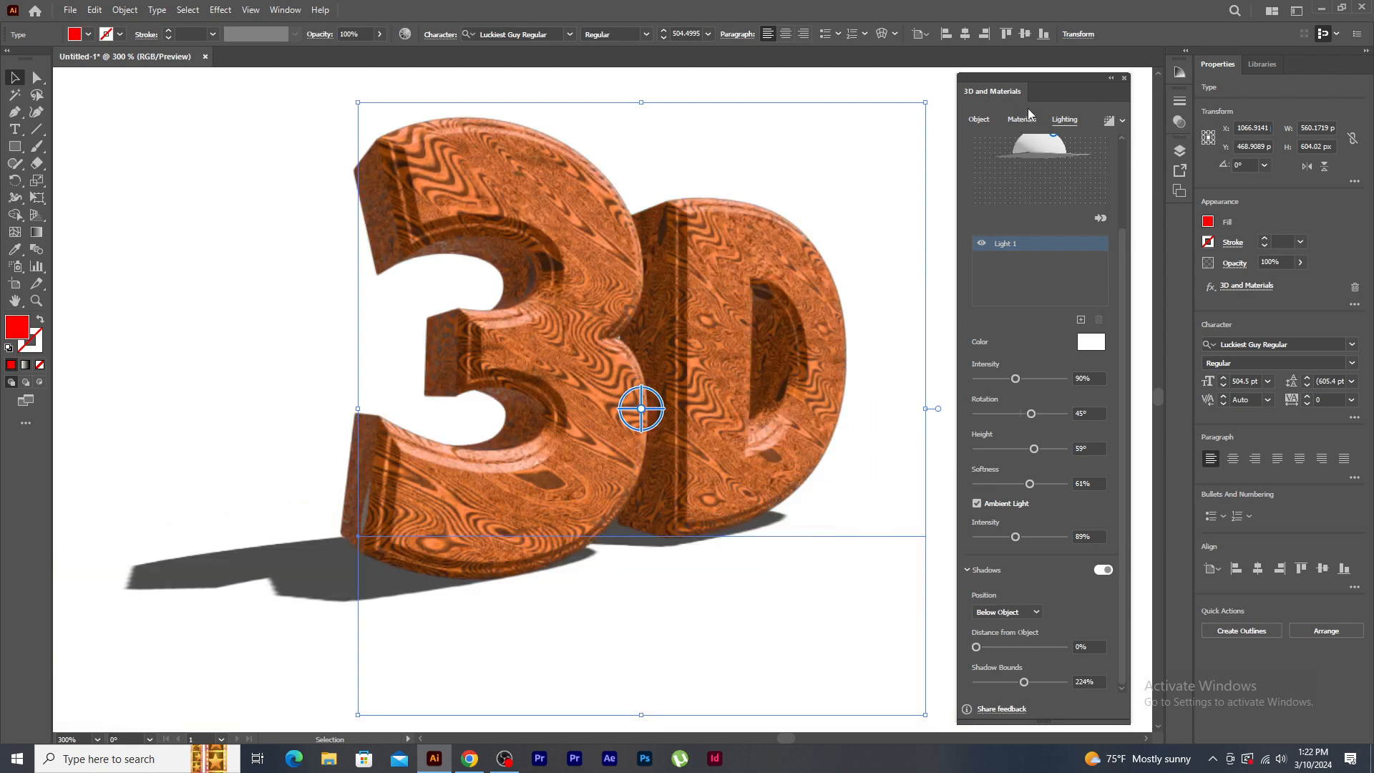
- Replace the text's material with Natural Chestnut Wood
click(1023, 119)
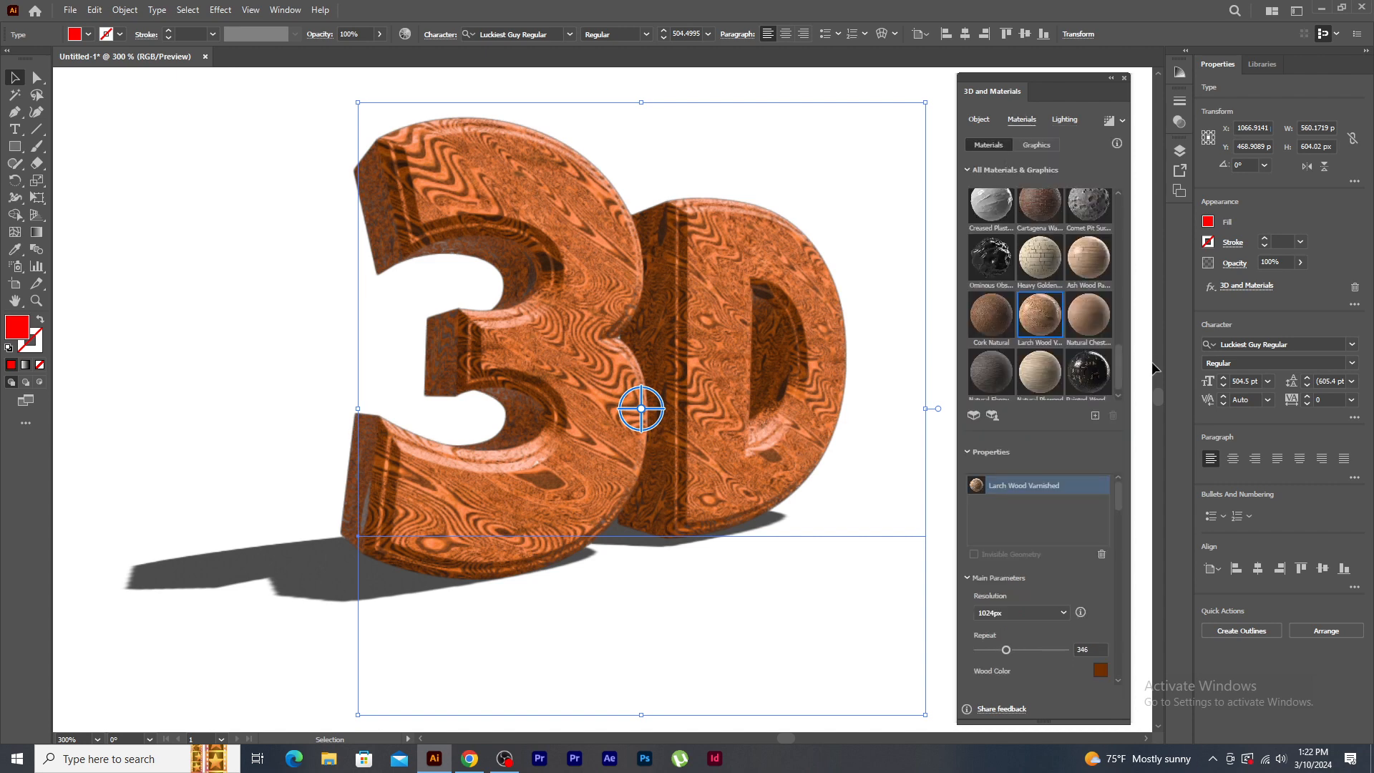
click(1088, 315)
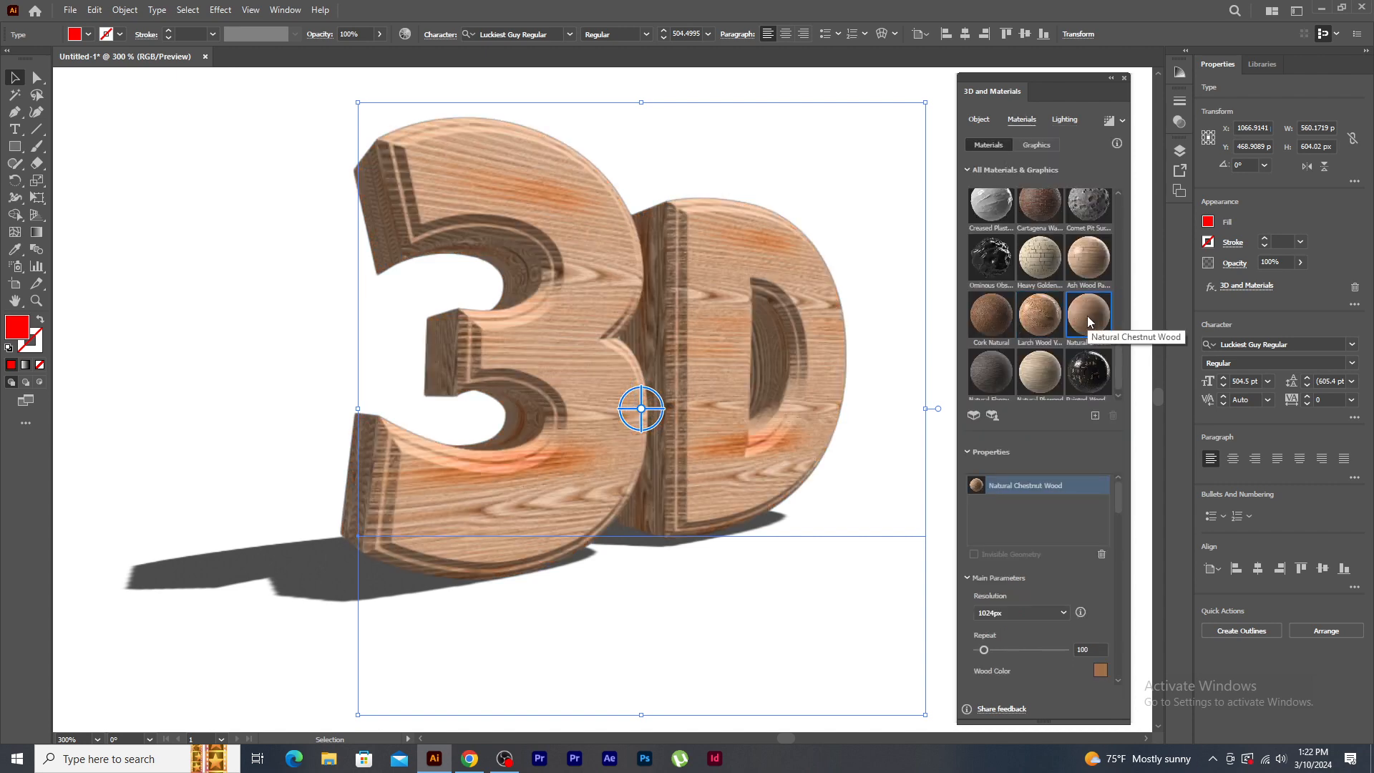
- Set the wood material's repeat to 172 and wood color variation to 0.37, and render the deselected text with ray tracing
drag(1119, 501, 1121, 514)
mouse_move(985, 556)
mouse_down()
mouse_move(1008, 557)
mouse_move(991, 557)
mouse_up()
drag(1046, 615, 1016, 618)
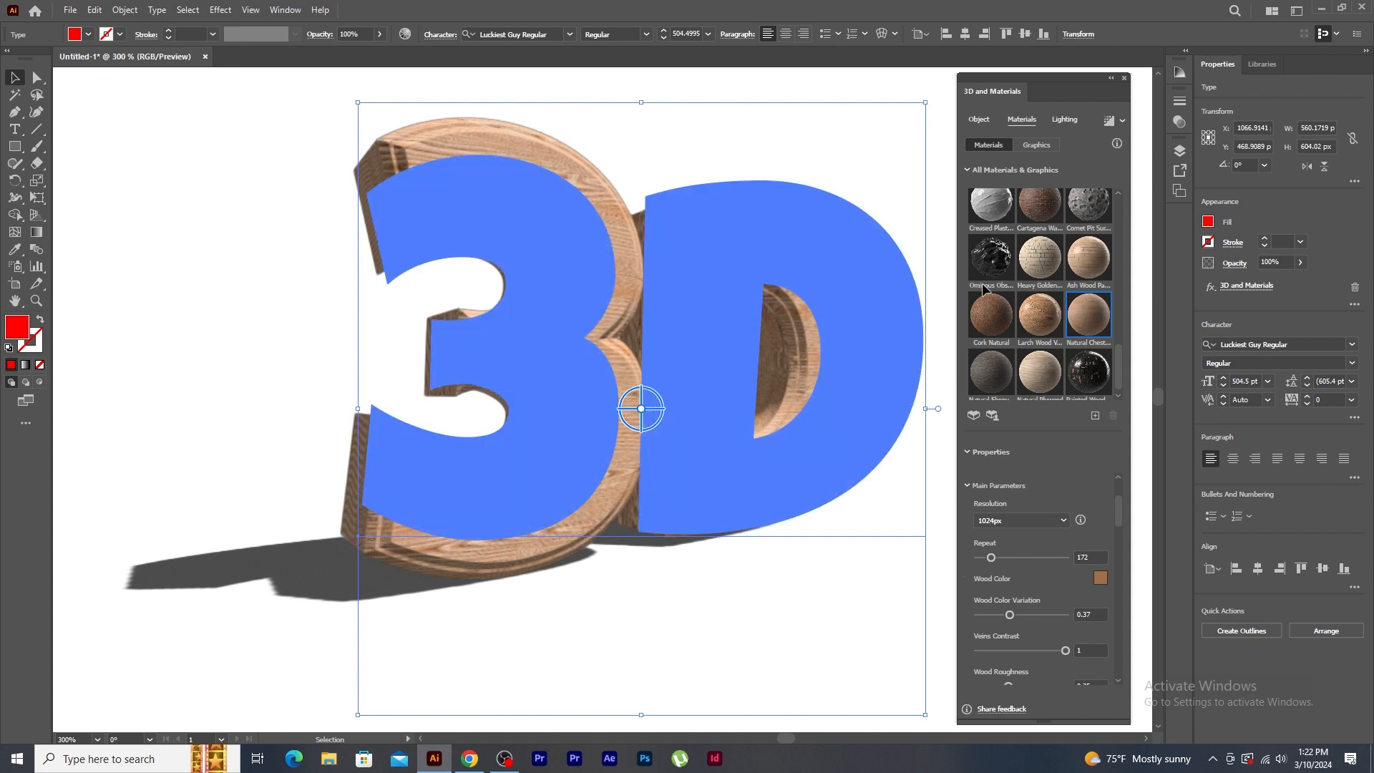
click(1111, 126)
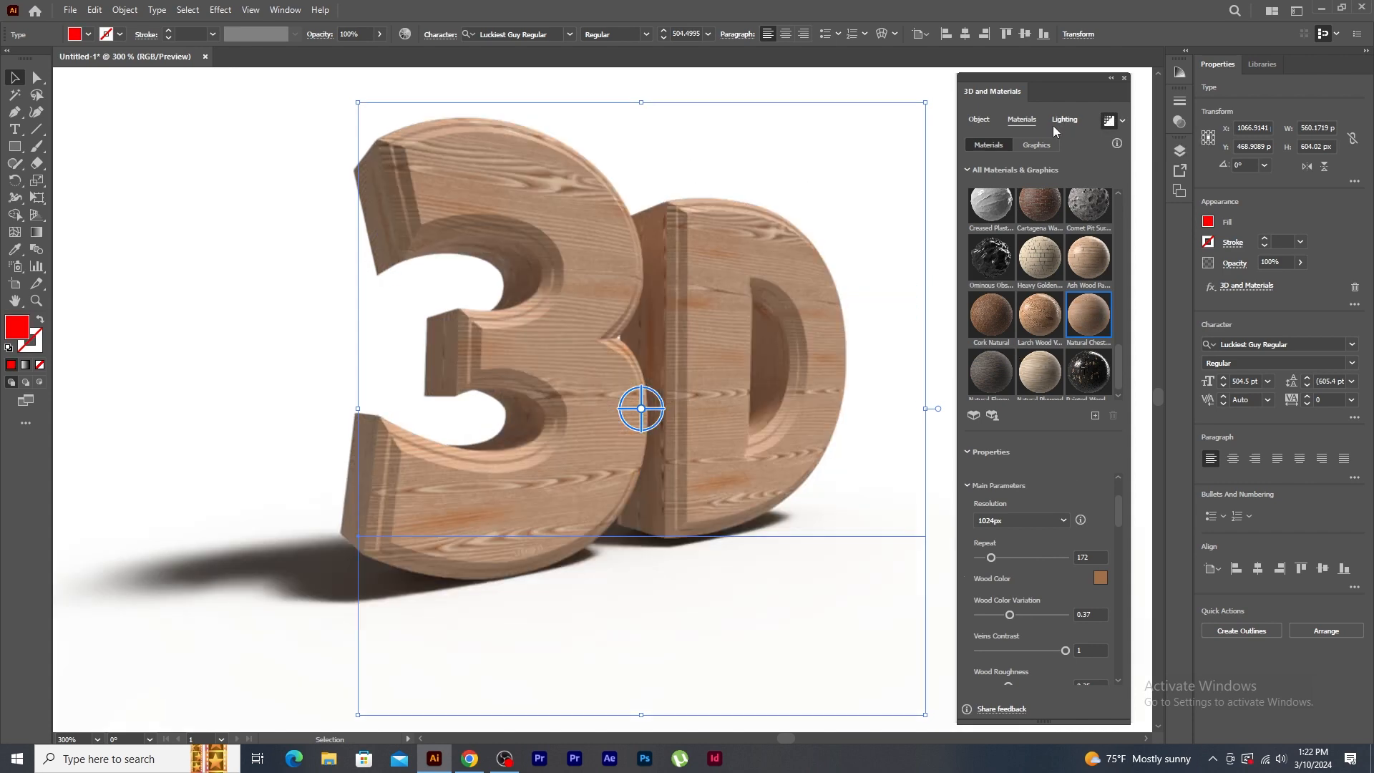
click(933, 186)
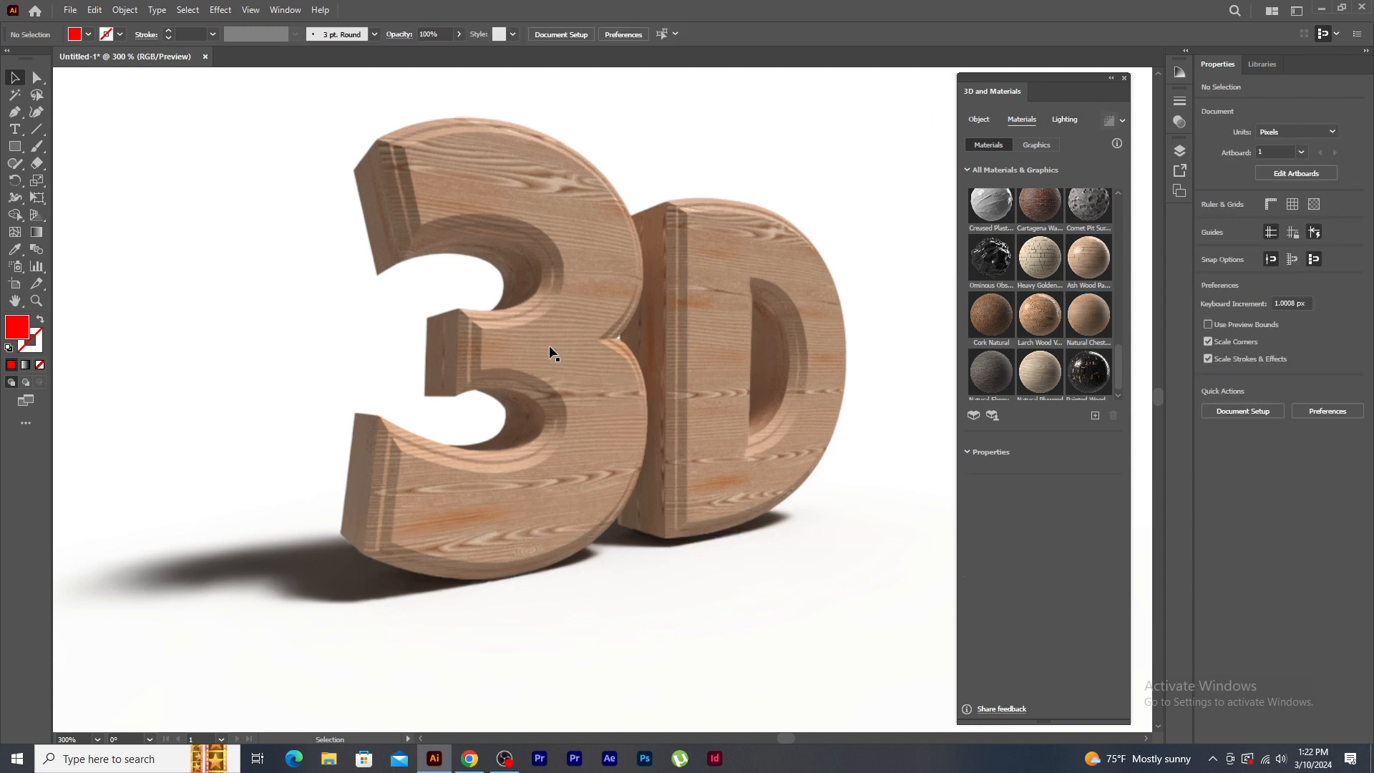
- Expand the appearance of the rendered 3D text and move it up and off the artboard
key(ctrl+minus)
key(ctrl+minus)
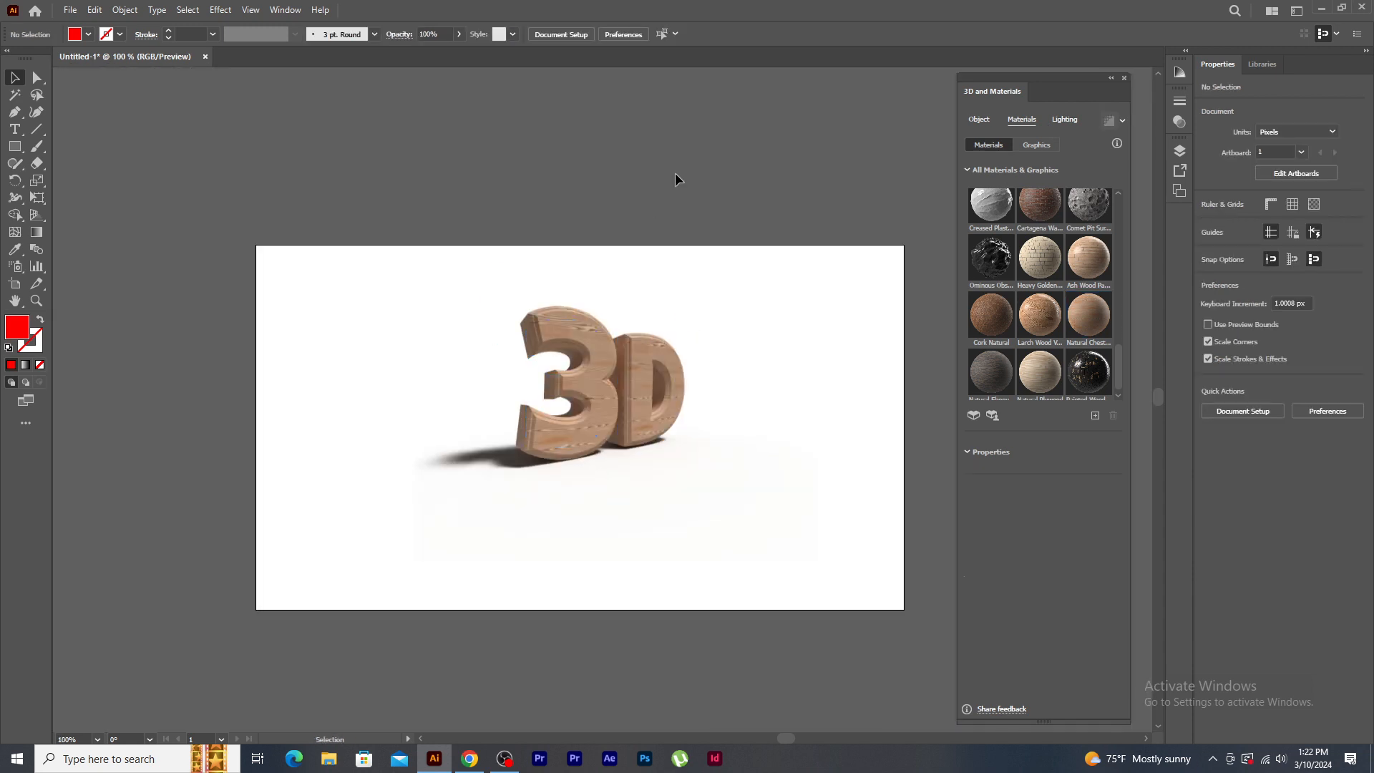
key(ctrl+a)
click(125, 9)
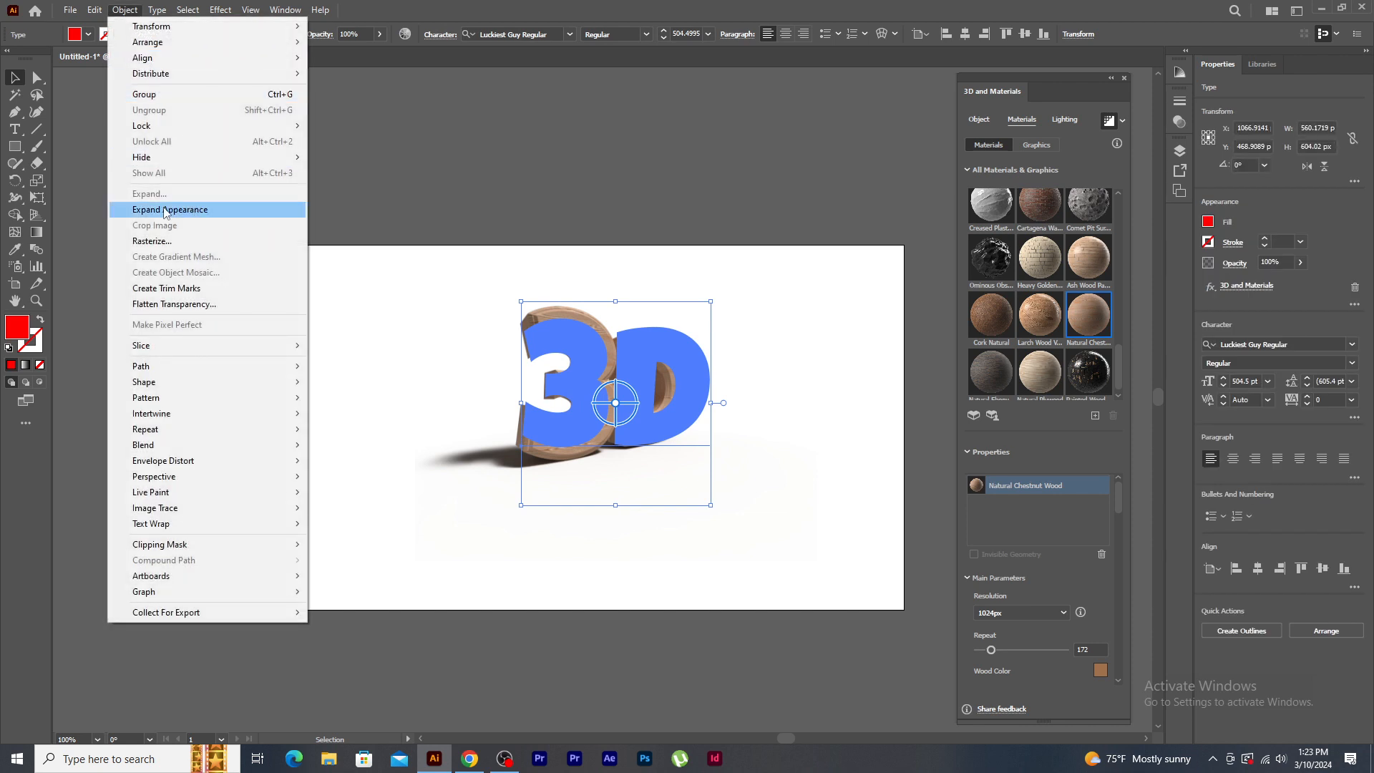
click(166, 210)
drag(572, 334, 158, 123)
click(665, 169)
- Draw a red square about 430 px wide on the empty artboard
key(ctrl+plus)
scroll(573, 282, down, 2)
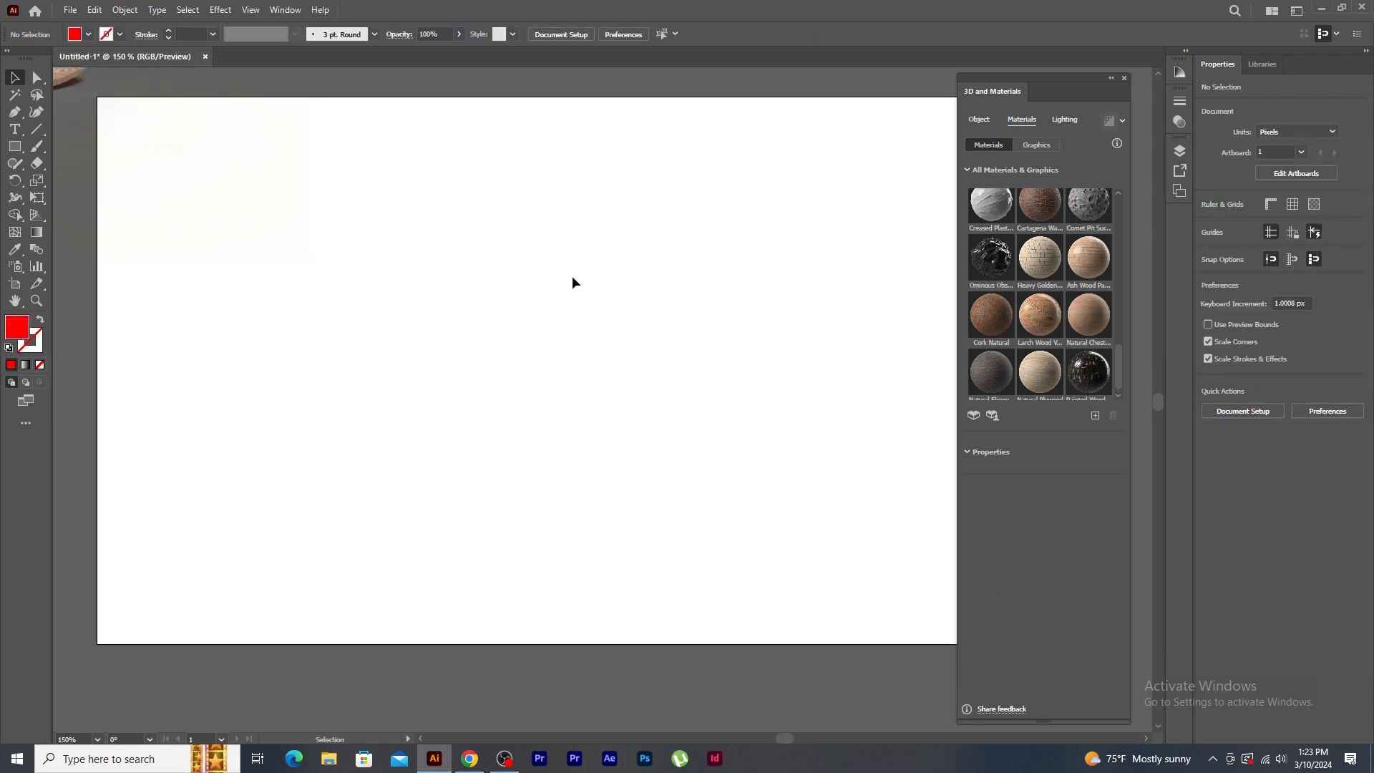
key(m)
drag(511, 346, 573, 455)
- Draw a slightly smaller red circle and center it inside the square
right_click(16, 148)
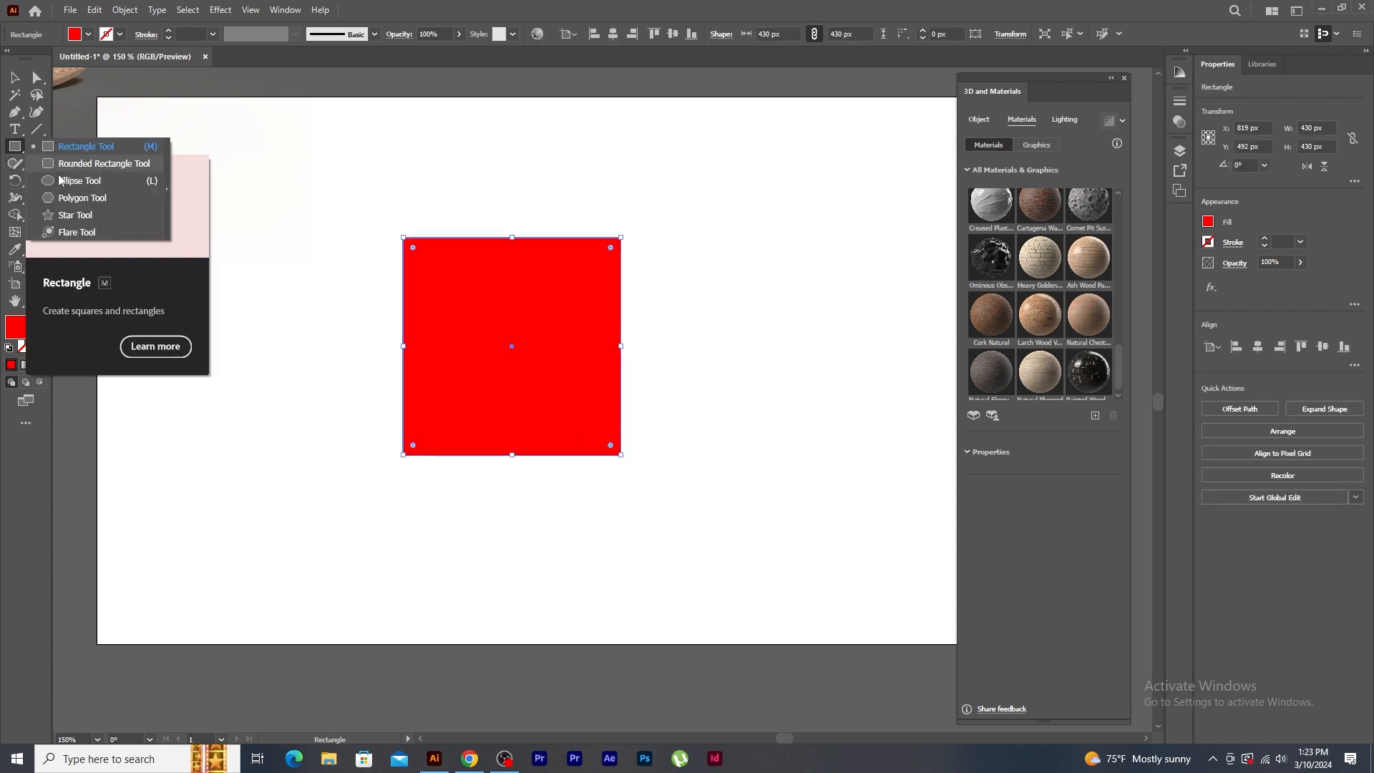
click(65, 180)
drag(475, 293, 564, 381)
key(v)
drag(515, 328, 551, 381)
- Cut the circle out of the square with the Pathfinder Minus Front operation
drag(372, 189, 619, 488)
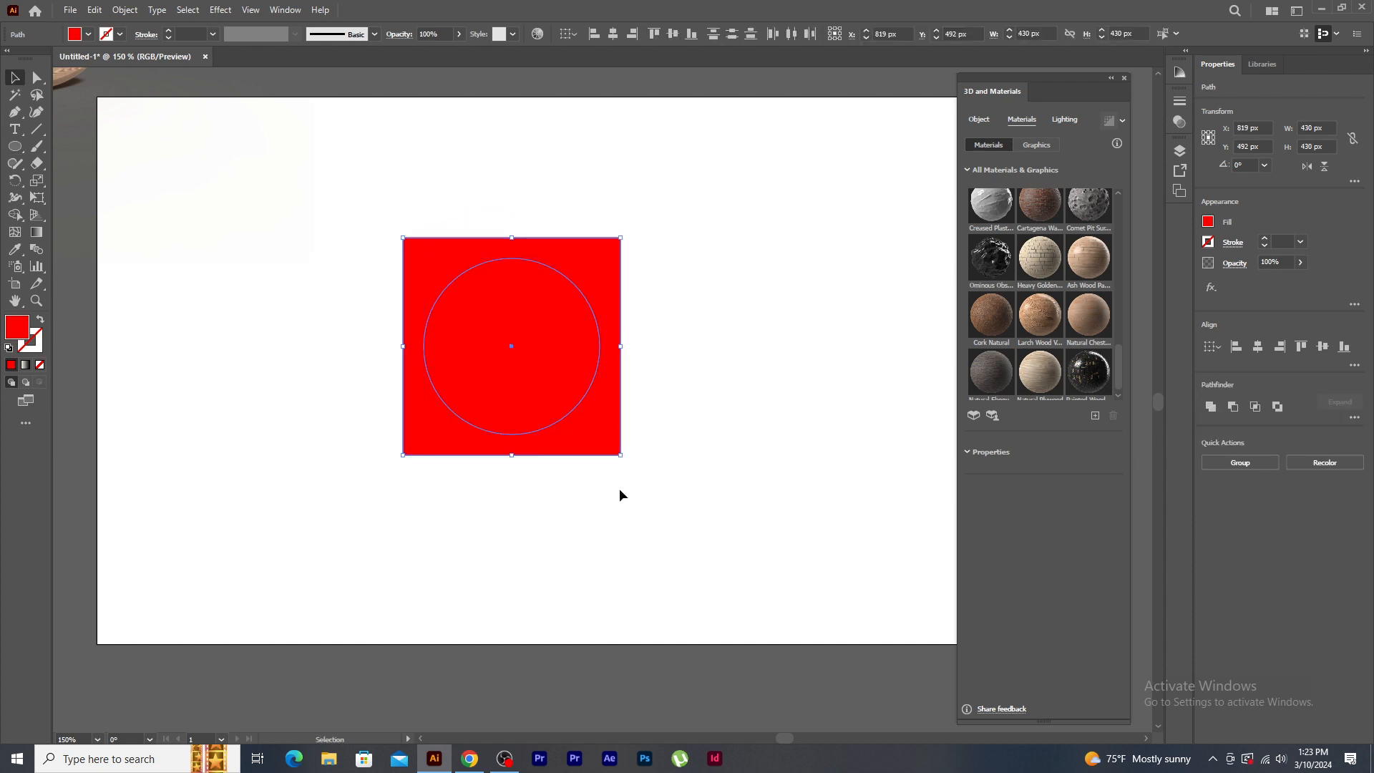
click(285, 10)
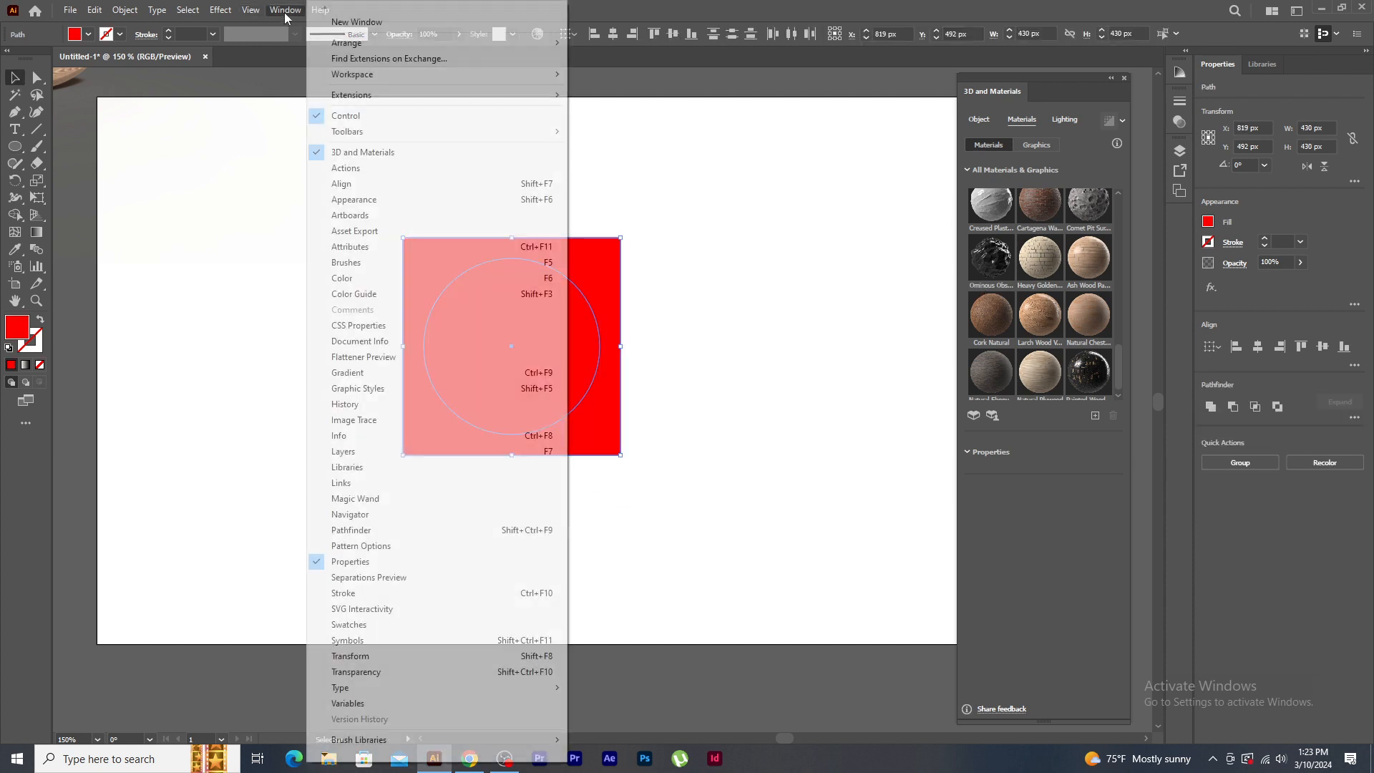
click(354, 529)
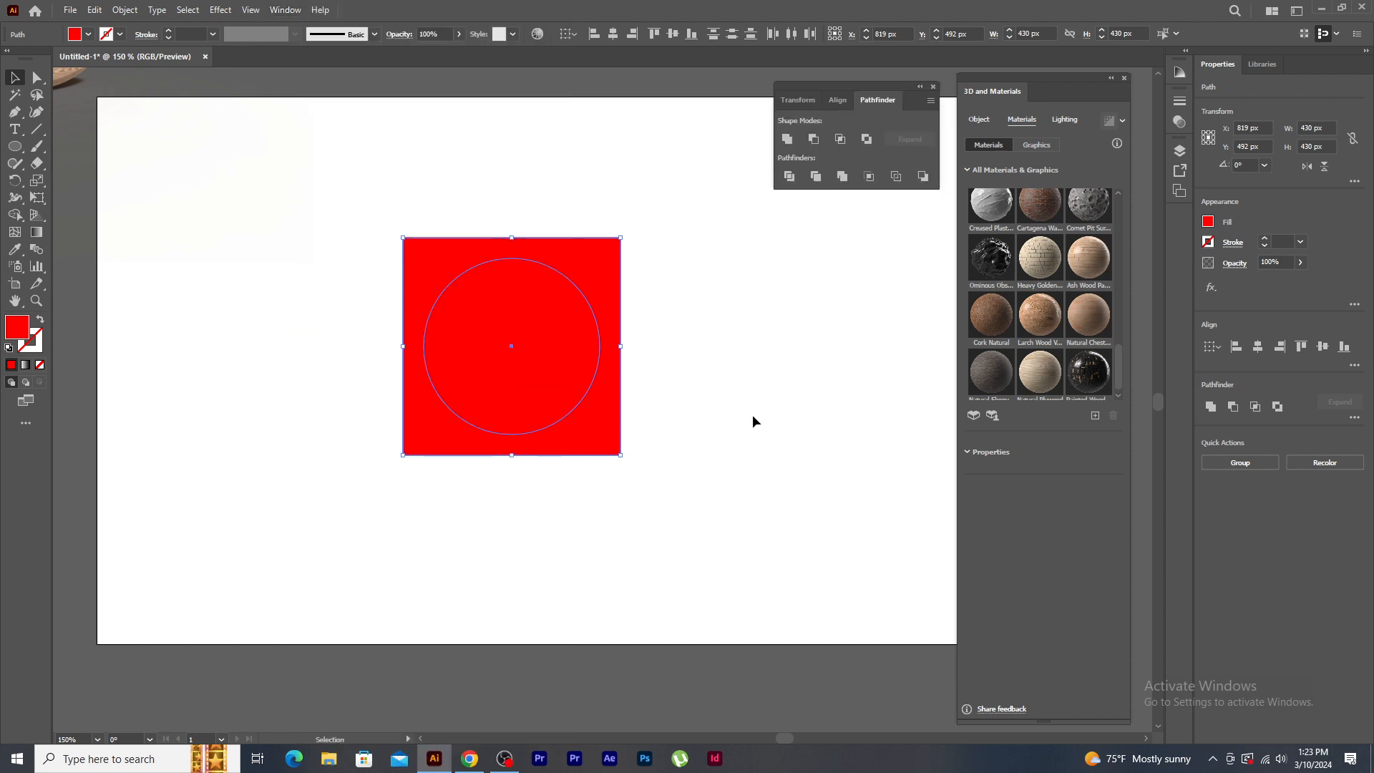
click(813, 141)
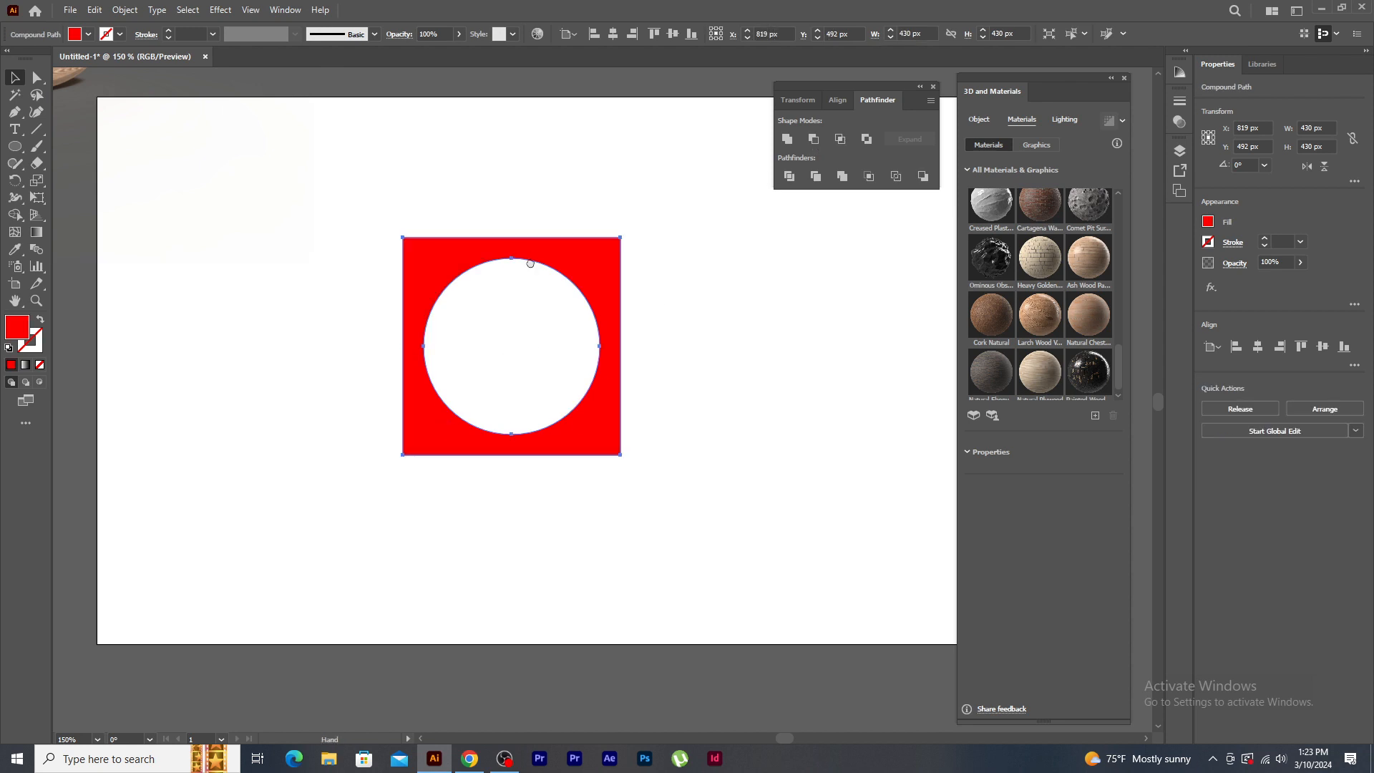
- Reposition the square with the round hole, extrude it to a depth of 700 pt and rotate it to show its side
drag(532, 298, 724, 323)
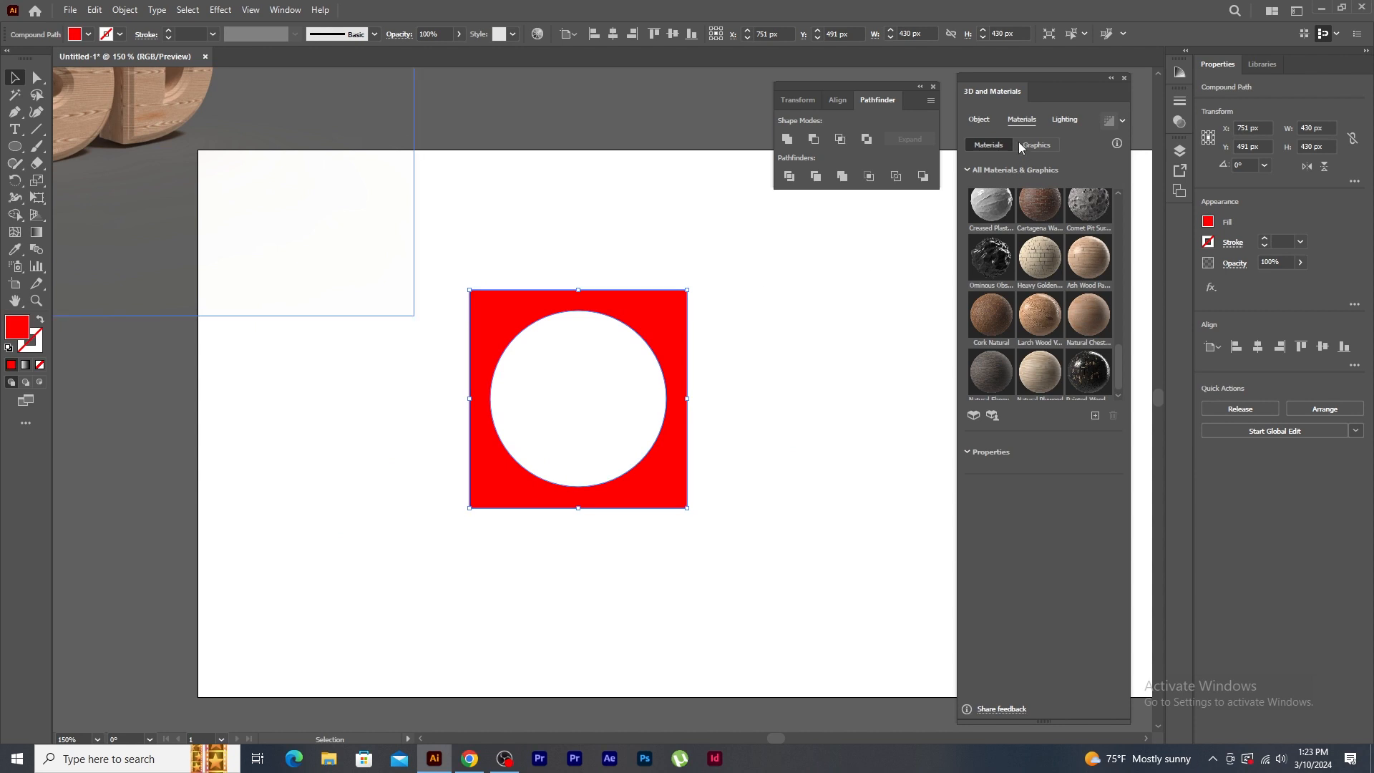
click(979, 120)
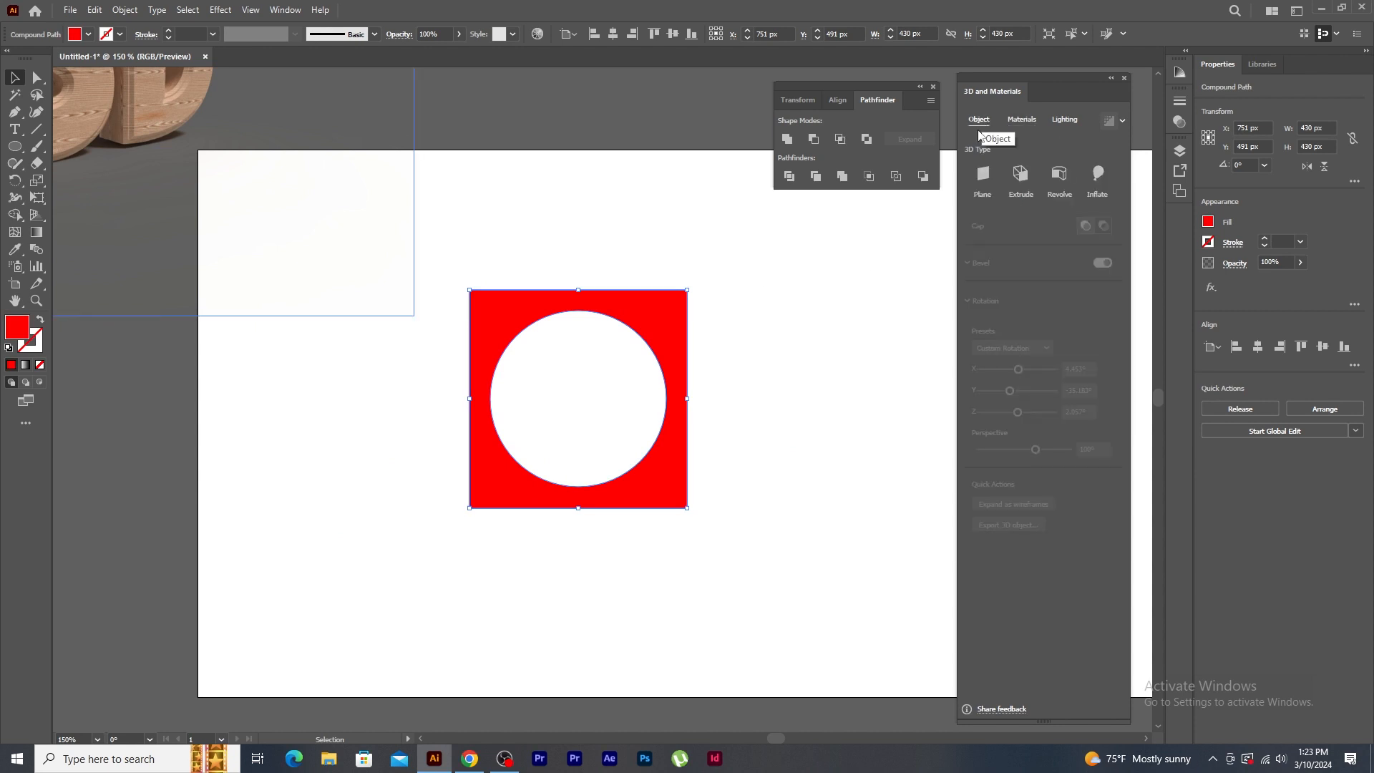
click(1021, 176)
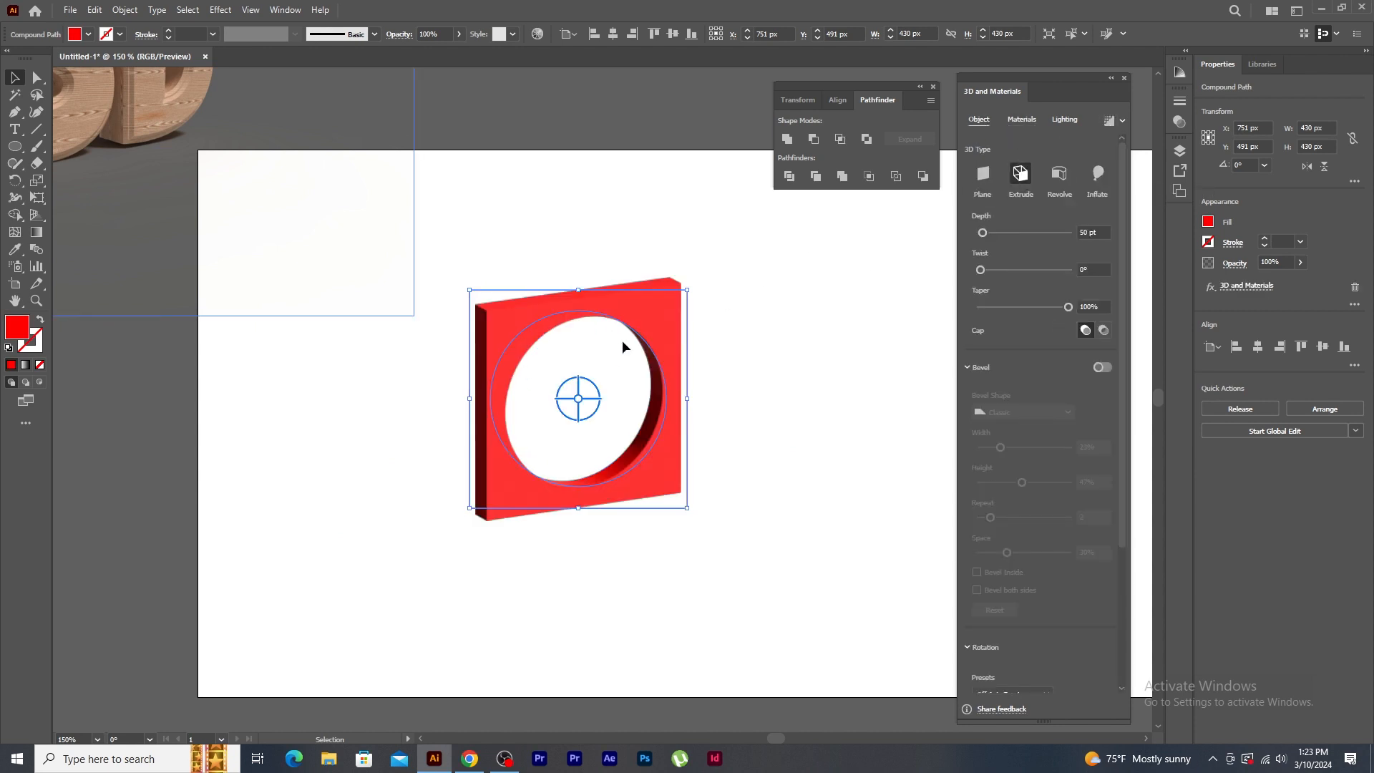
drag(982, 232, 1011, 233)
mouse_move(579, 399)
mouse_down()
mouse_move(569, 381)
mouse_move(573, 398)
mouse_move(554, 390)
mouse_move(581, 395)
mouse_up()
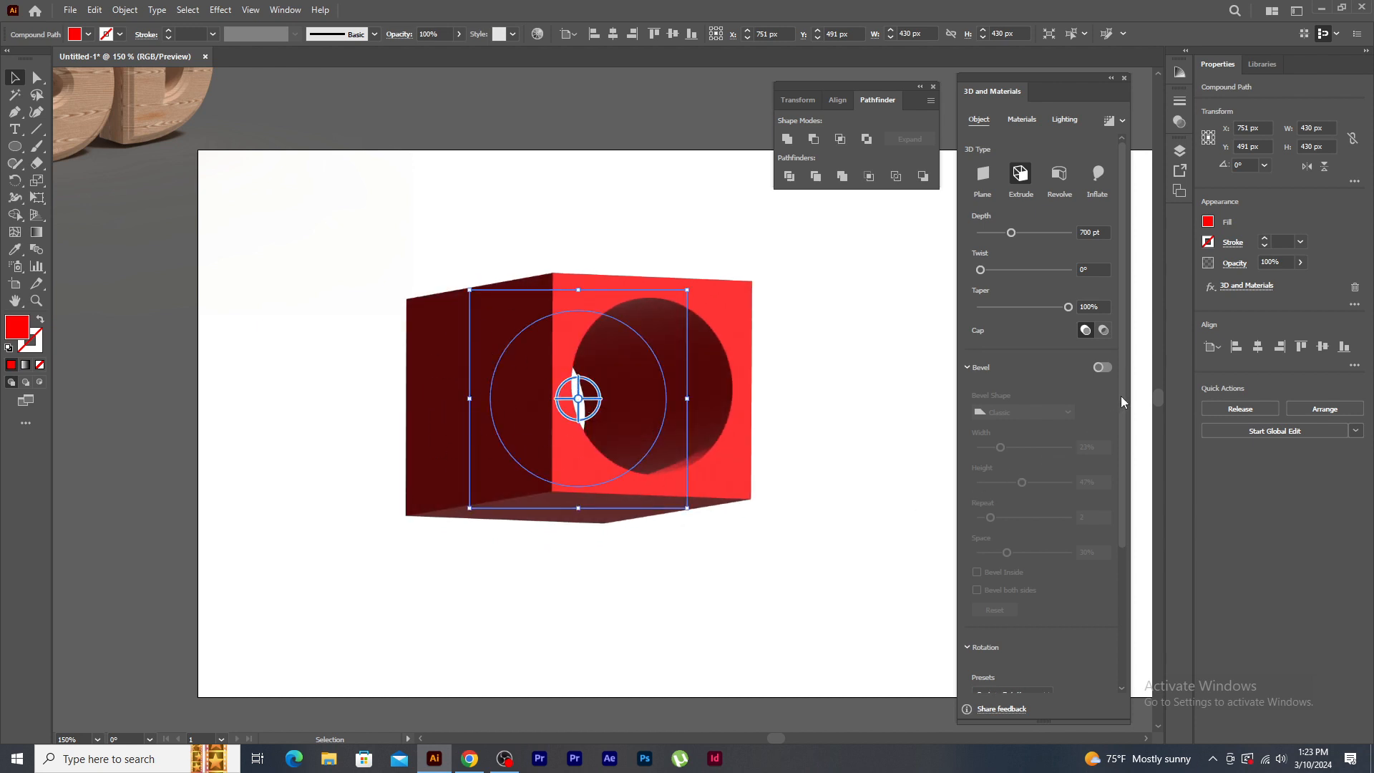
- Set the extruded square's perspective to 103° and rotate it to about X 2.8°, Y -14.5°, Z 1.4°
drag(1121, 397, 1122, 541)
drag(987, 607, 1036, 608)
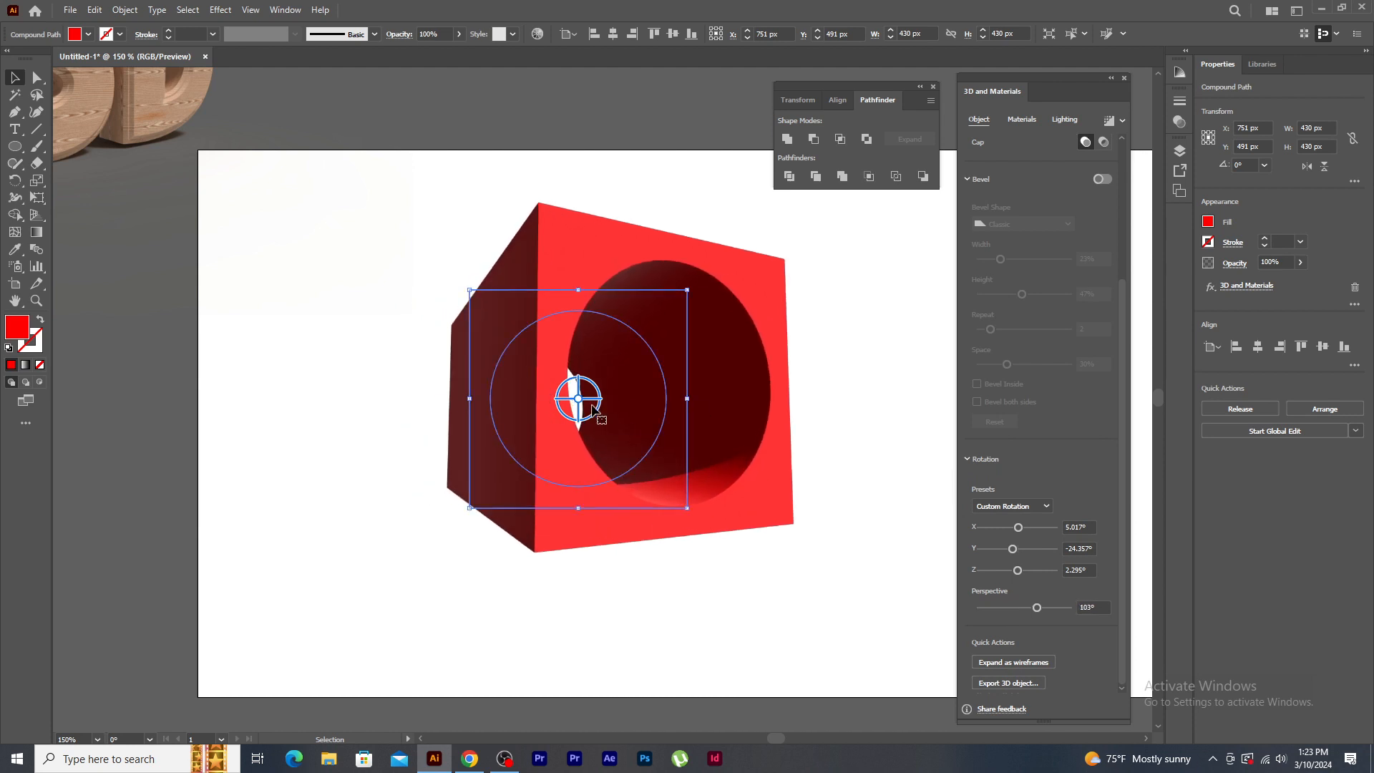
mouse_move(587, 402)
mouse_down()
mouse_move(557, 400)
mouse_move(571, 402)
mouse_up()
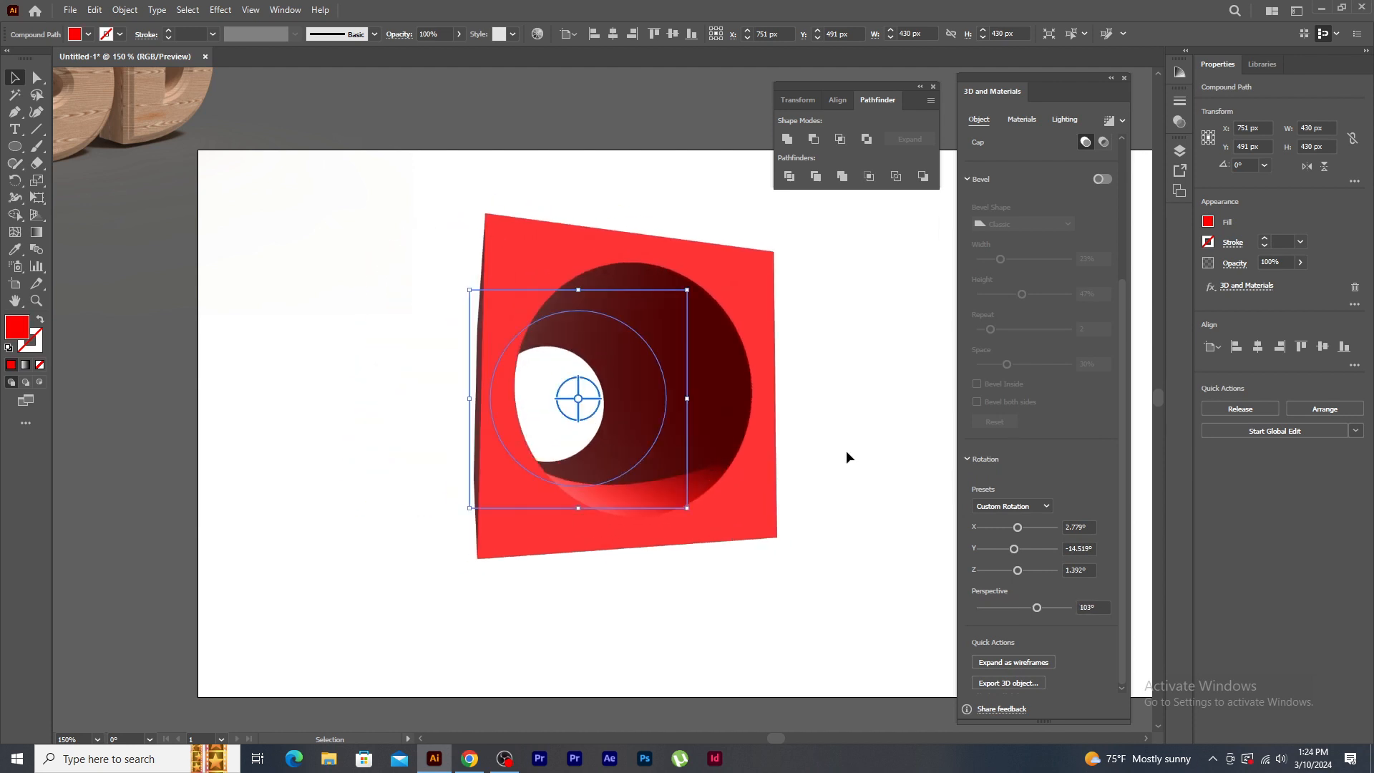
- Turn on a bevel for the extruded square, change its shape to Round with a narrower width, and rotate the object
drag(1122, 370, 1121, 309)
click(1107, 264)
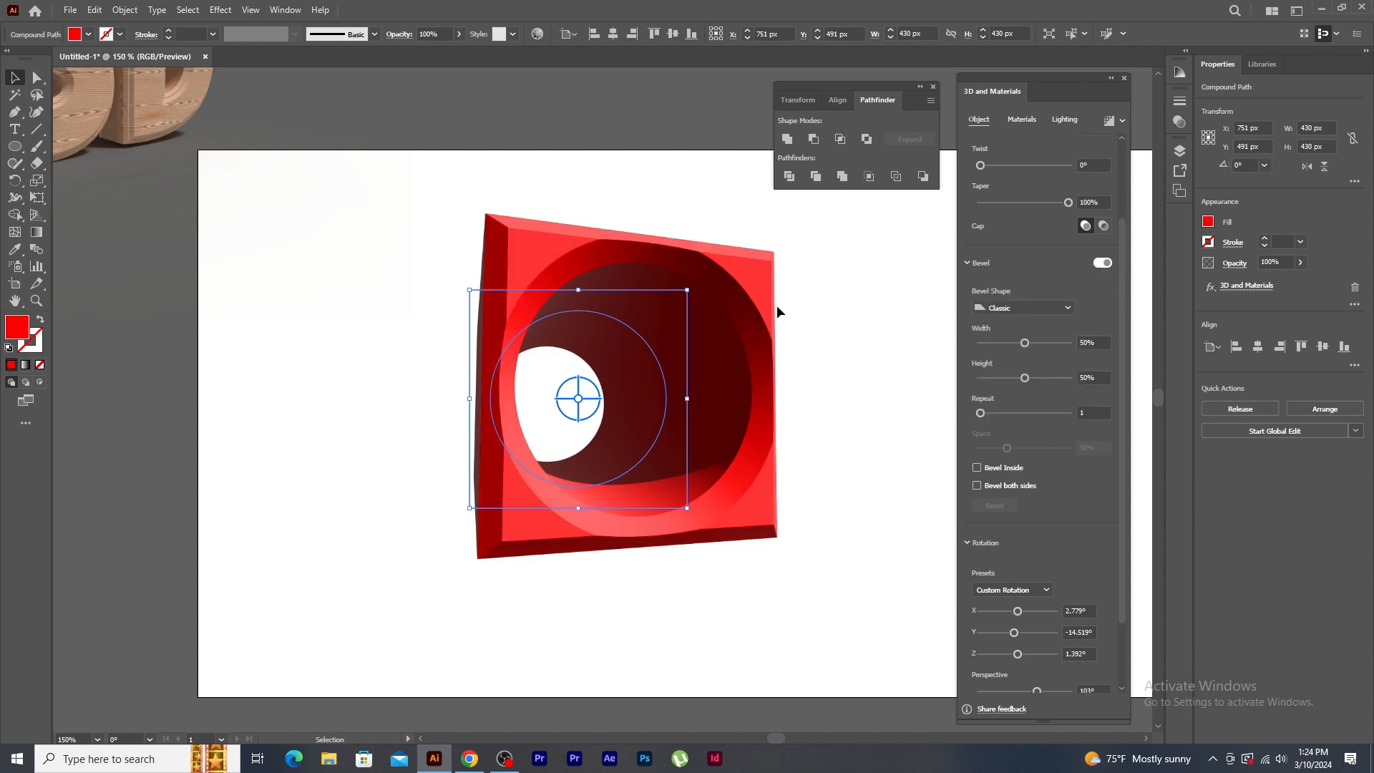
drag(577, 398, 590, 405)
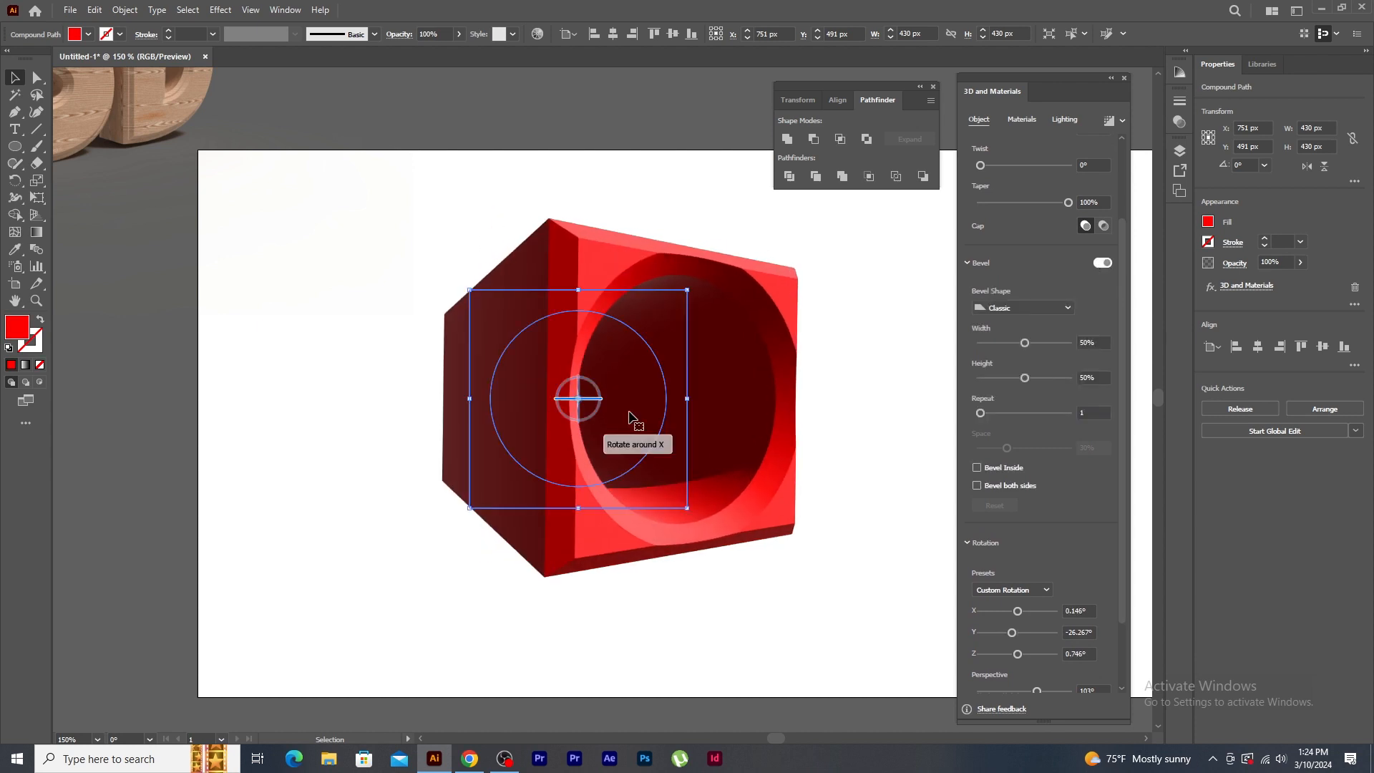
click(1017, 305)
click(1013, 344)
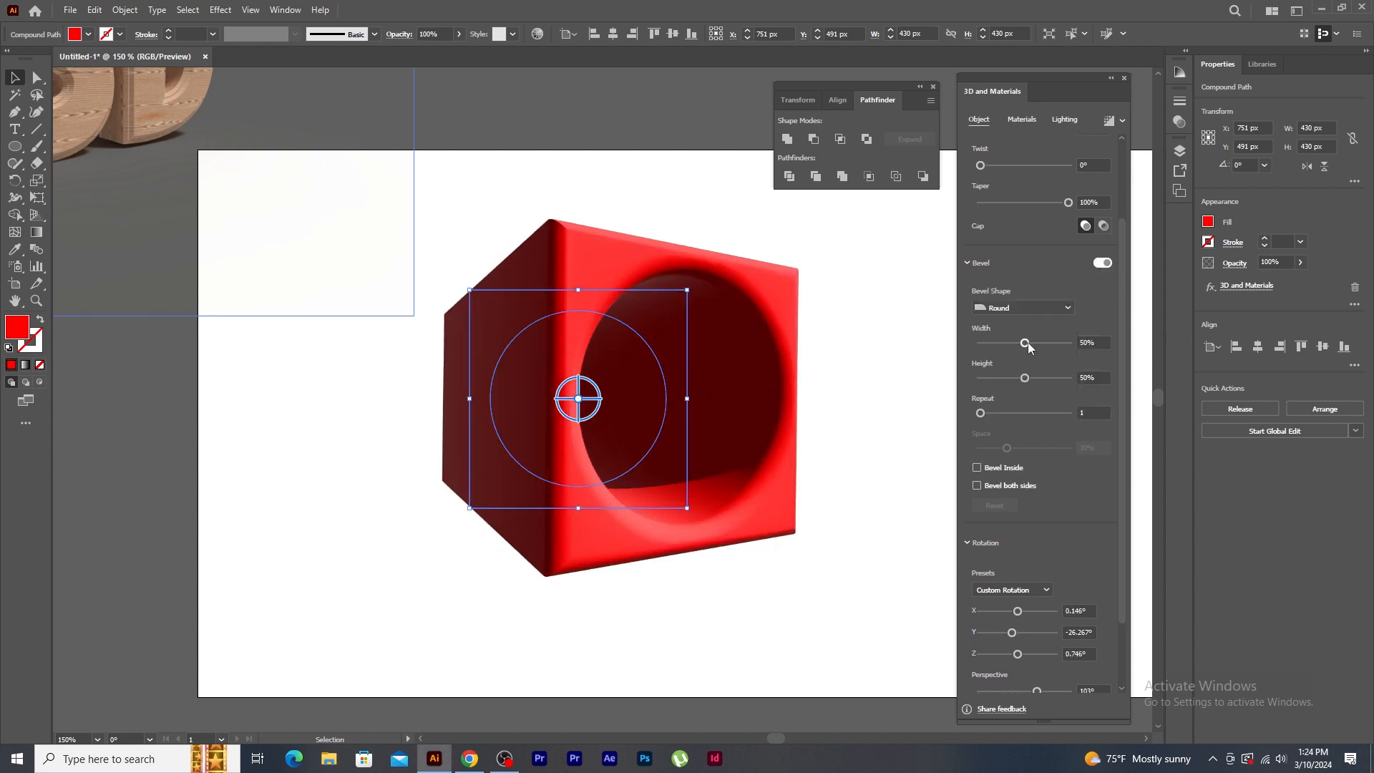
drag(1026, 343, 1014, 343)
mouse_move(579, 399)
mouse_down()
mouse_move(540, 401)
mouse_move(574, 401)
mouse_up()
- Delete the beveled shape and move the rendered 3D text farther away from the artboard
key(Delete)
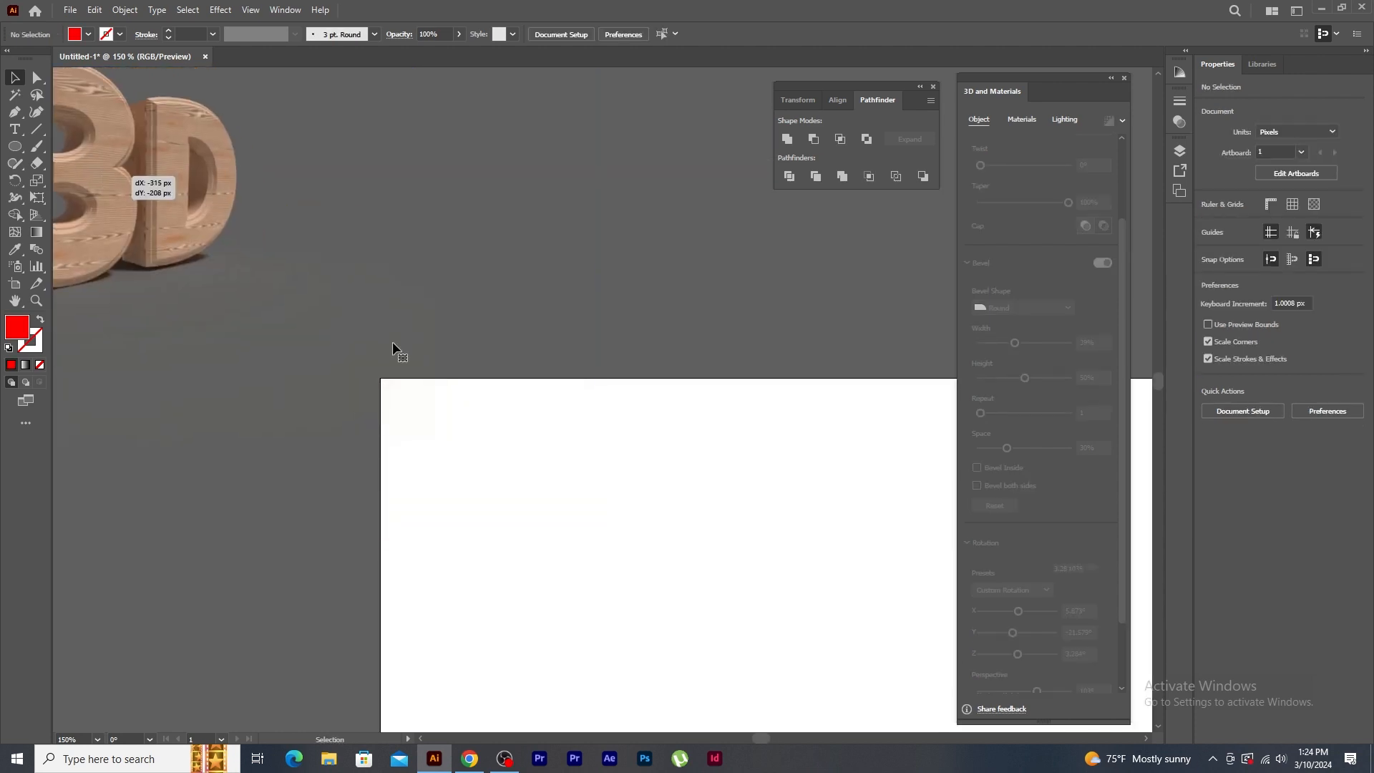
click(685, 408)
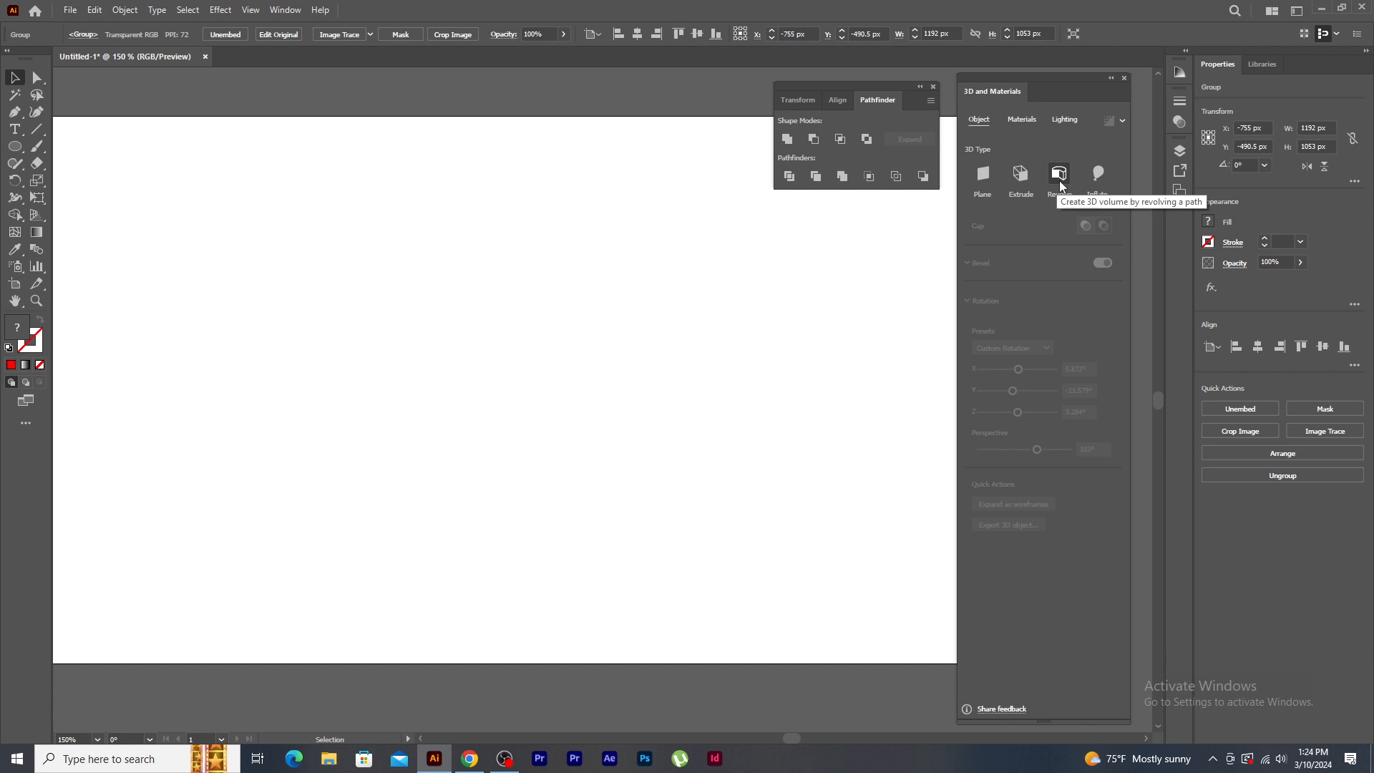
- Start a vase profile with the Pen tool, adding a short stepped rim and a bulging curve, with no fill and a red stroke
click(18, 118)
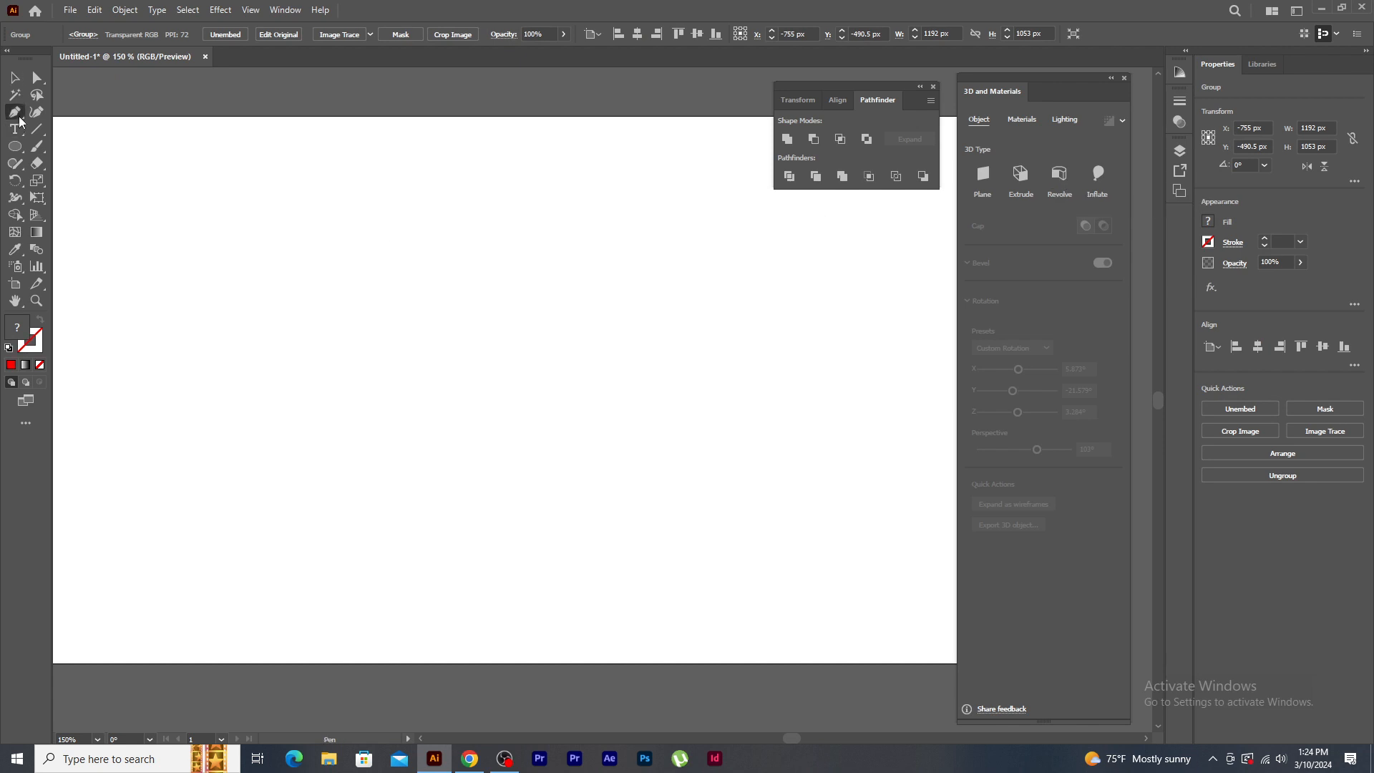
drag(395, 193, 360, 194)
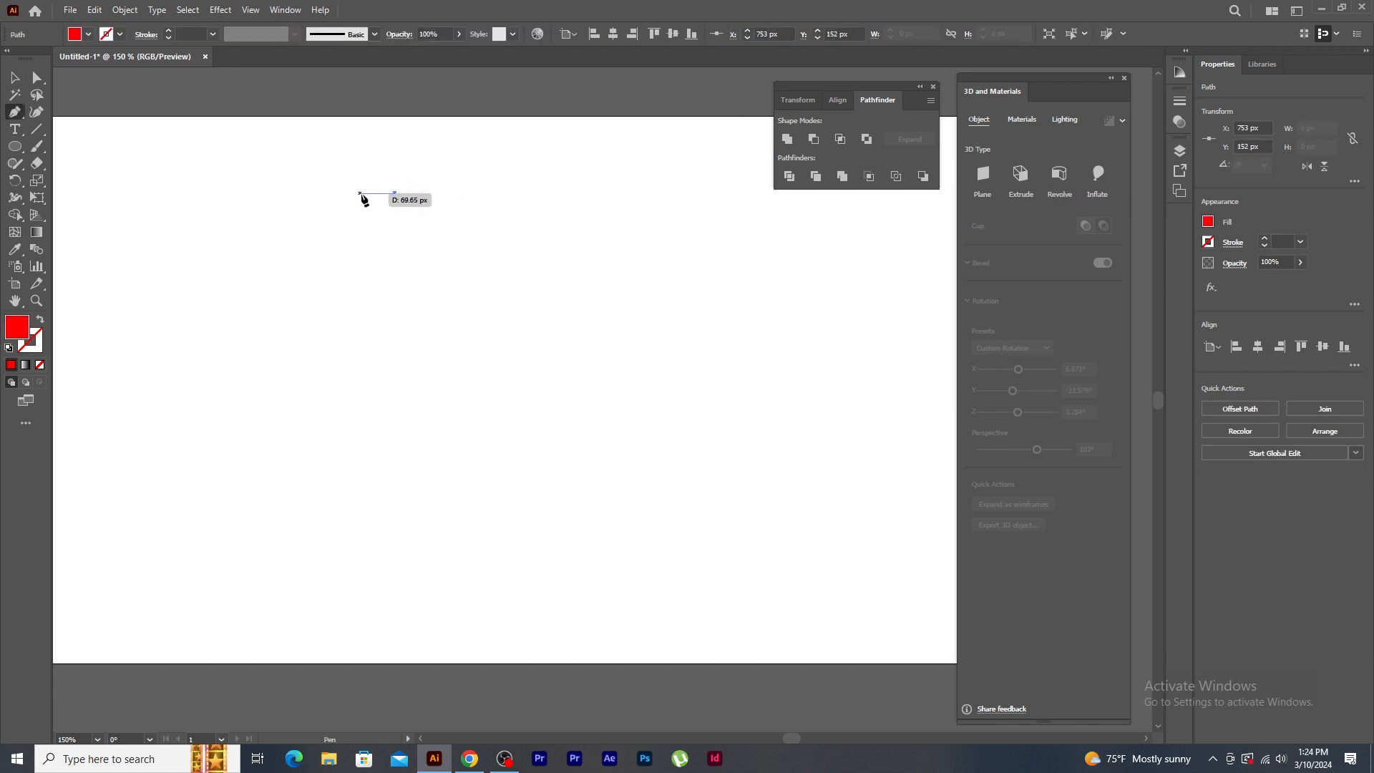
click(362, 211)
drag(439, 260, 451, 314)
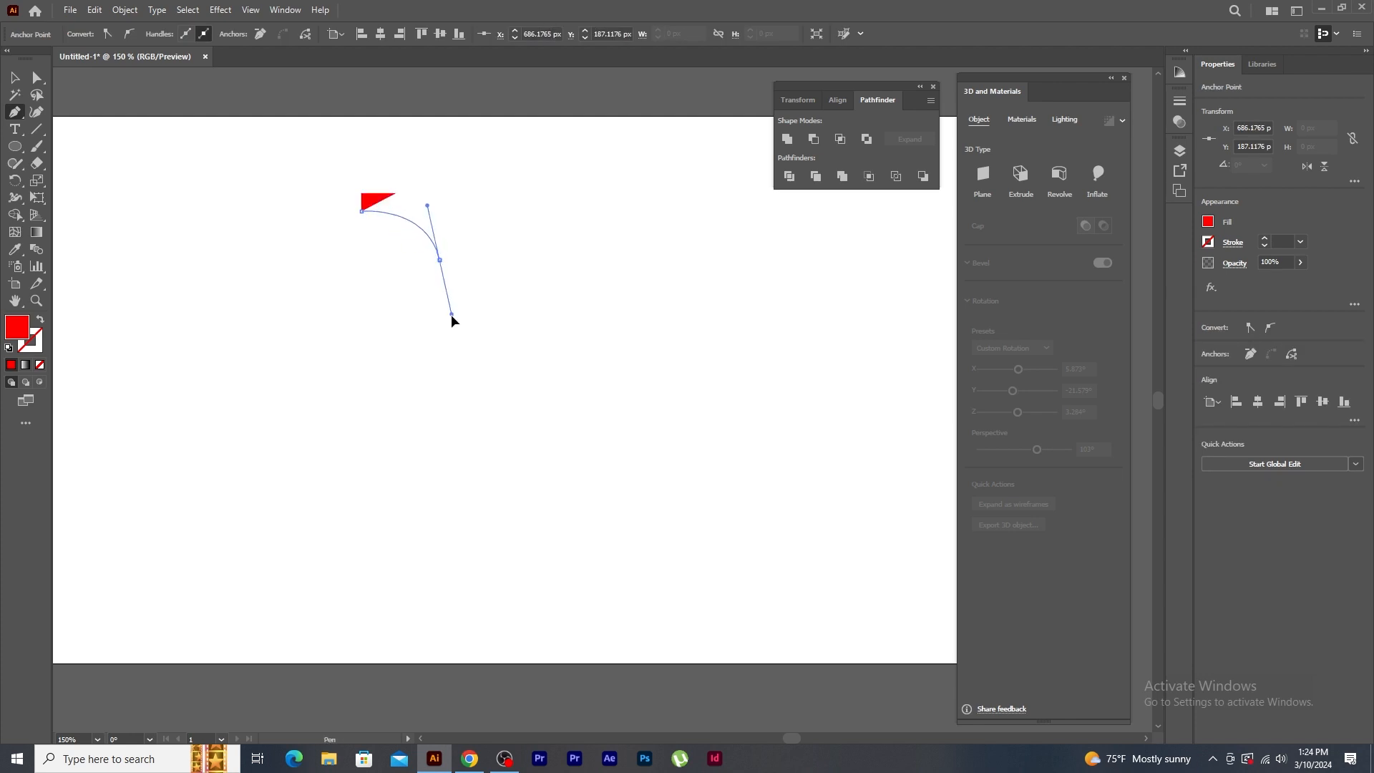
click(40, 365)
click(35, 348)
click(11, 365)
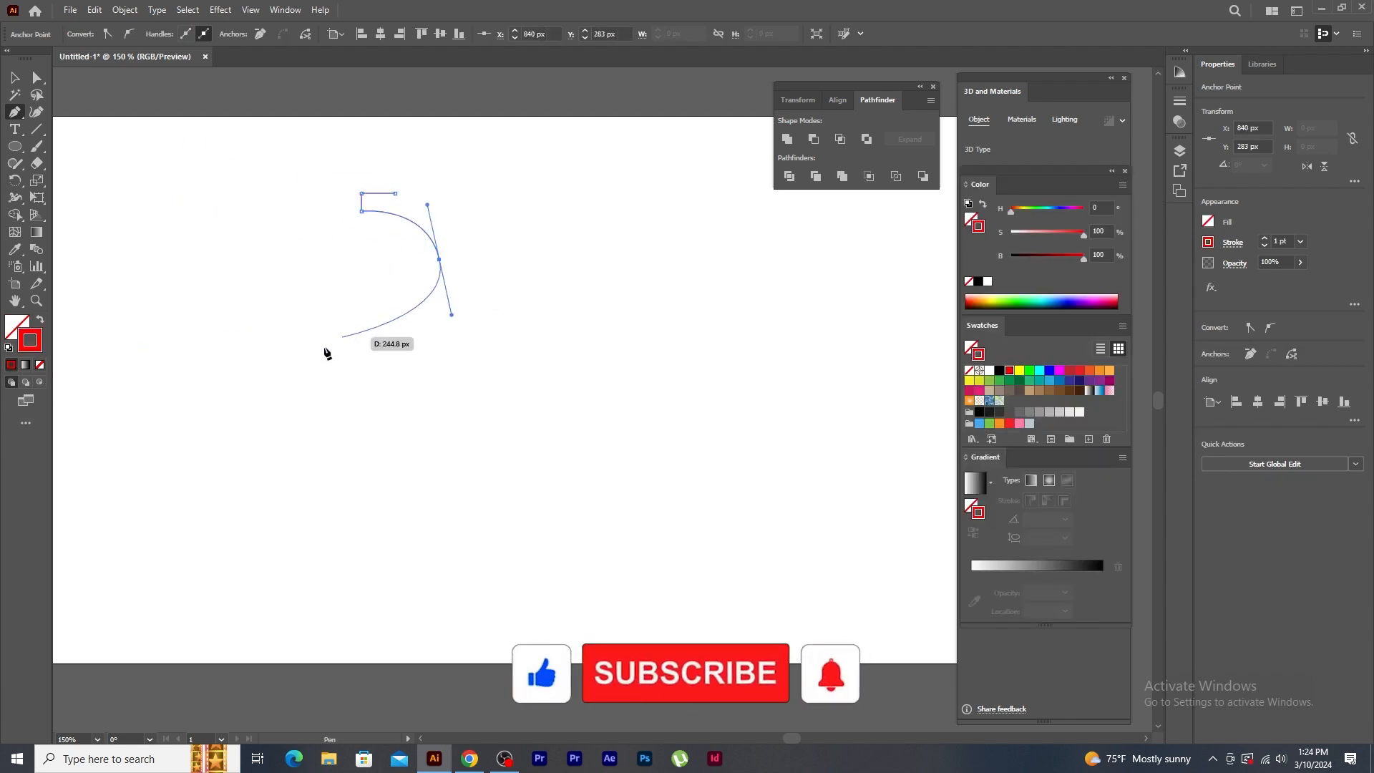
- Continue the profile from the bulge through a sharp corner and a sweeping curve to a stepped foot, and finish the open path
click(278, 355)
drag(500, 508, 712, 506)
click(501, 508)
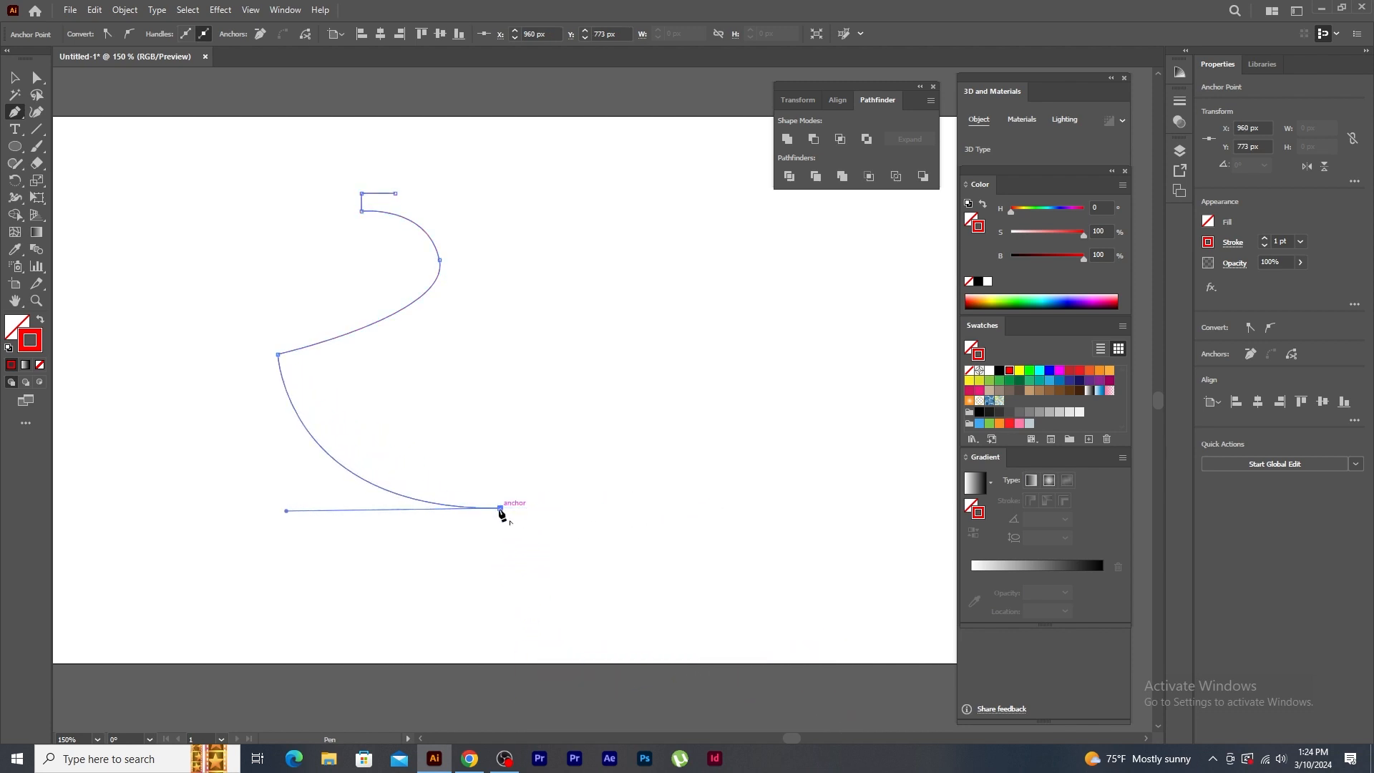
mouse_move(435, 530)
mouse_down()
mouse_move(359, 540)
mouse_move(439, 535)
mouse_up()
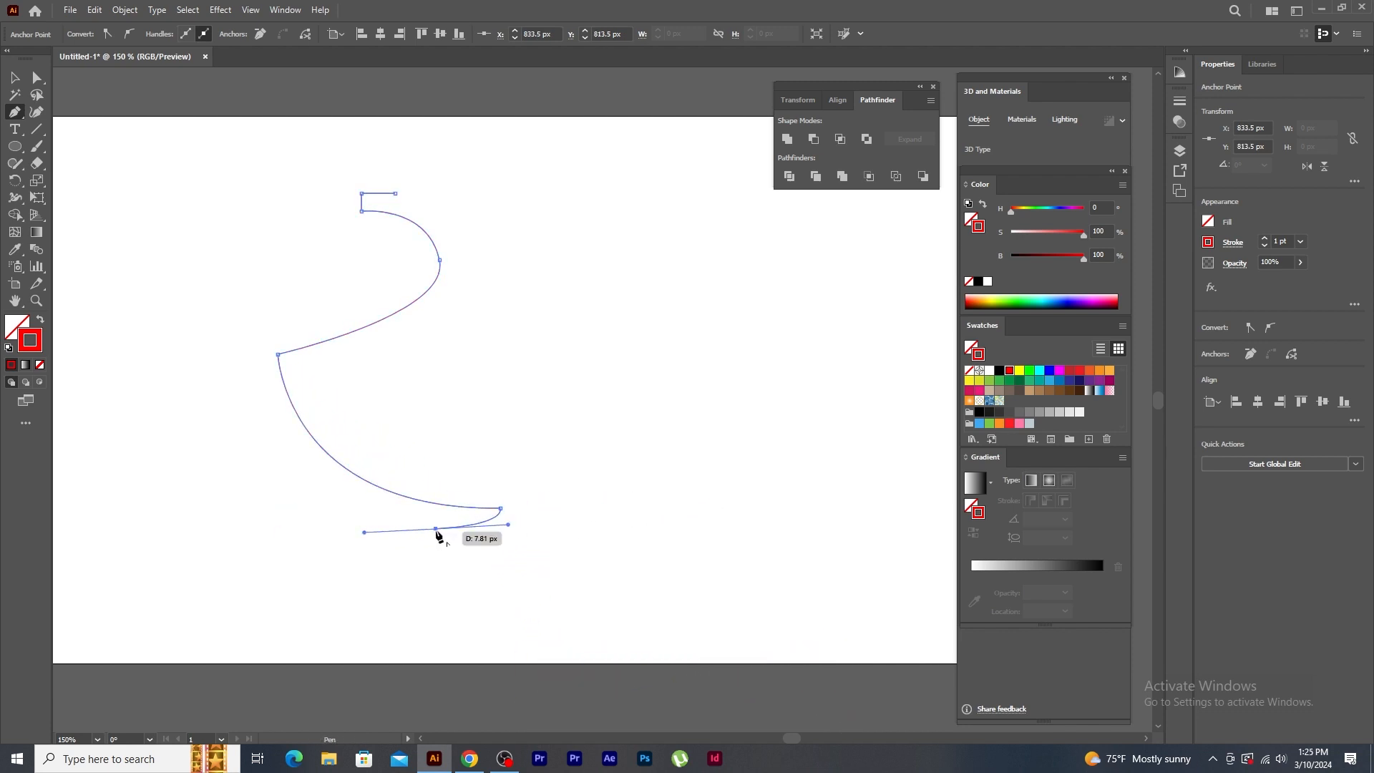
click(436, 530)
click(436, 540)
click(548, 541)
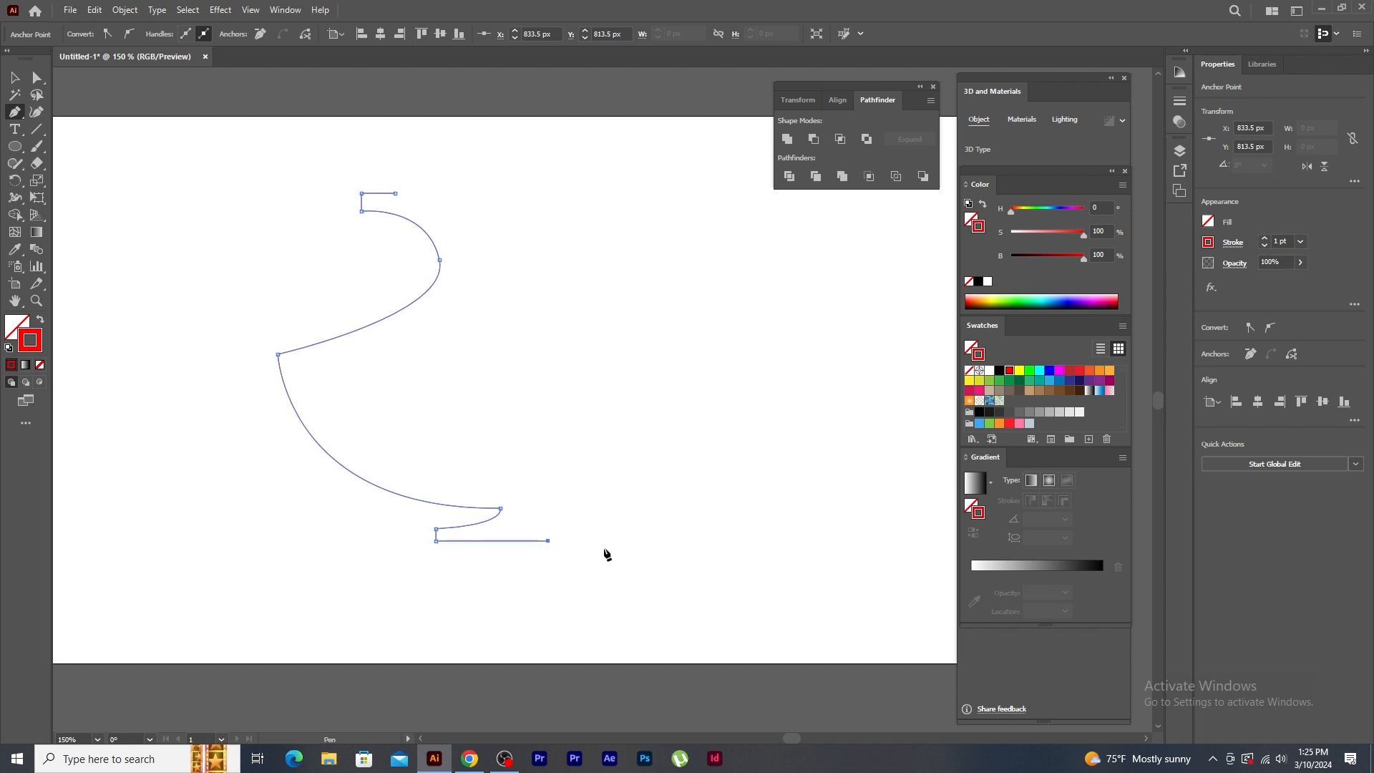
click(16, 80)
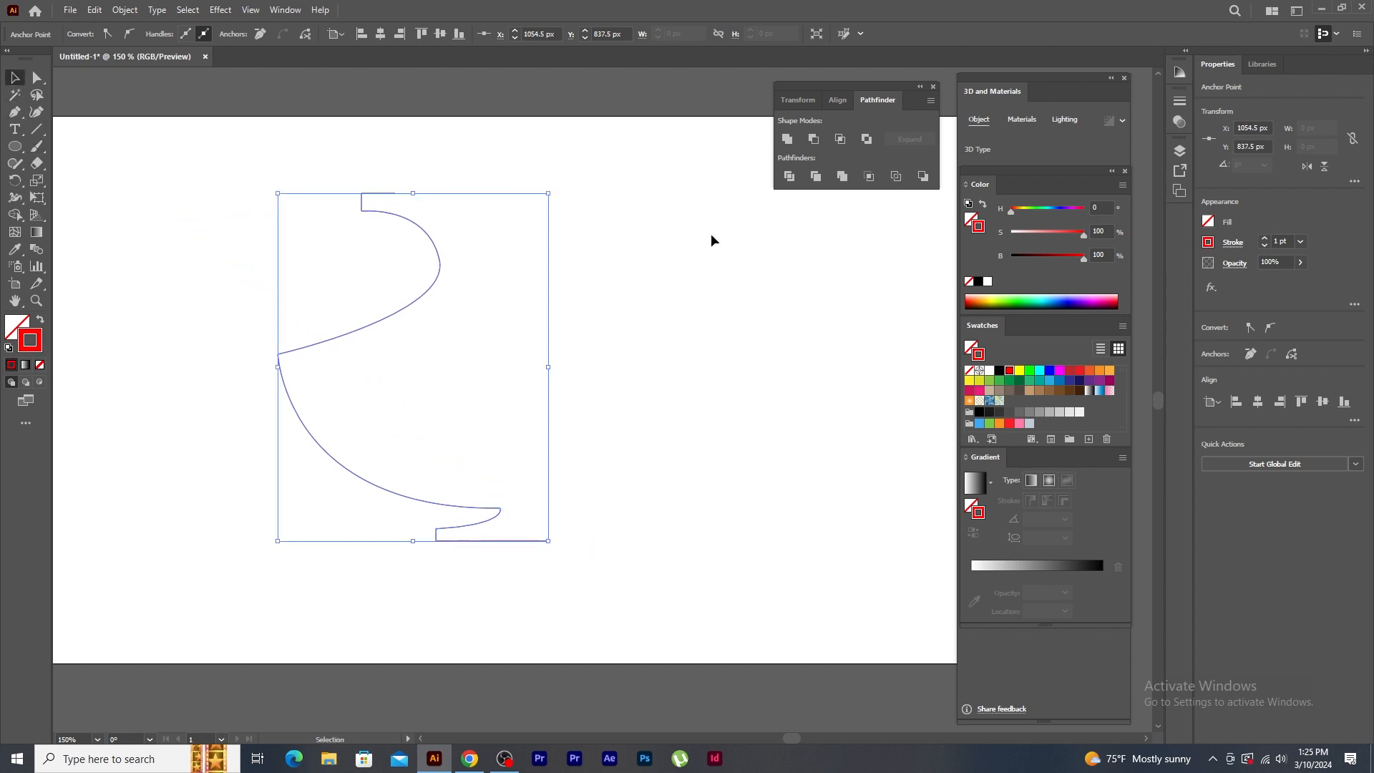
click(275, 198)
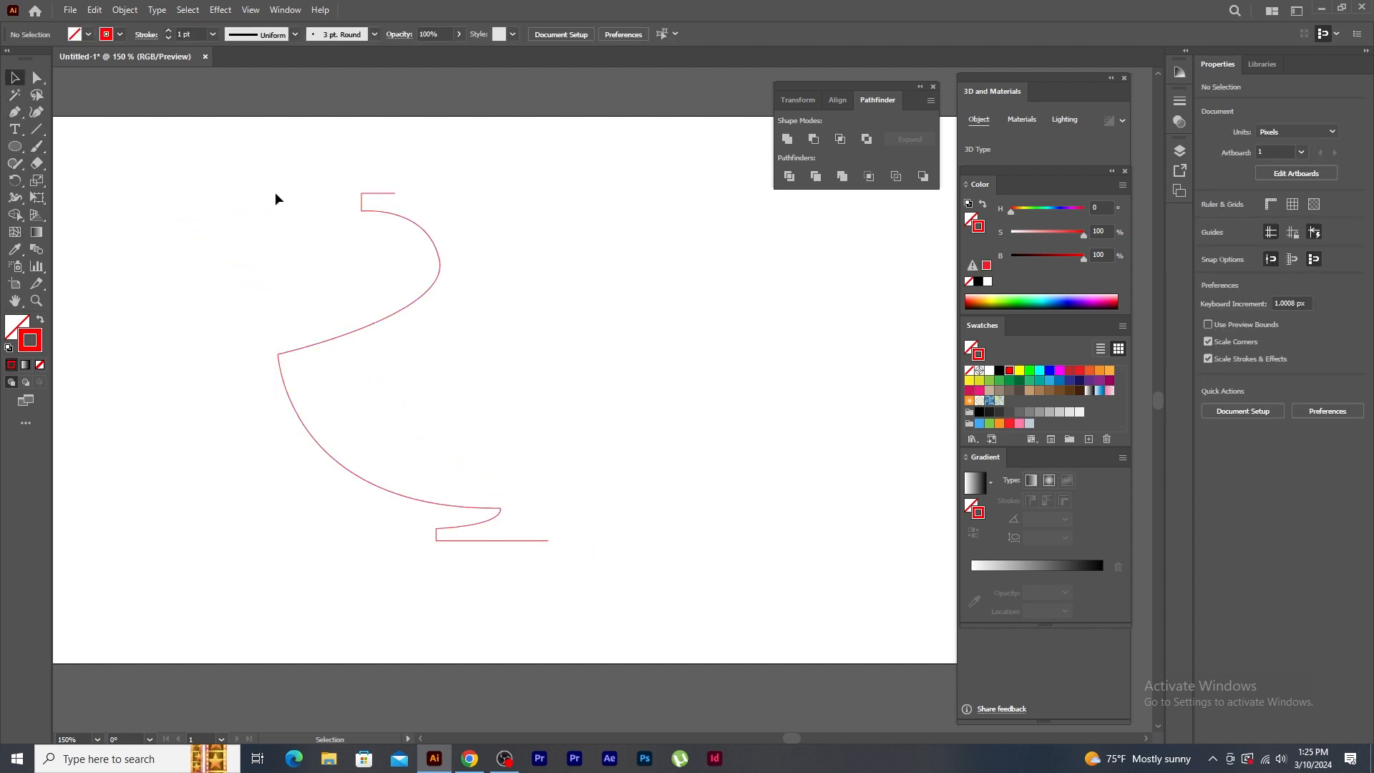
- Revolve the drawn profile a full 360° into a 3D vase, with the offset direction from the Right Edge
click(432, 286)
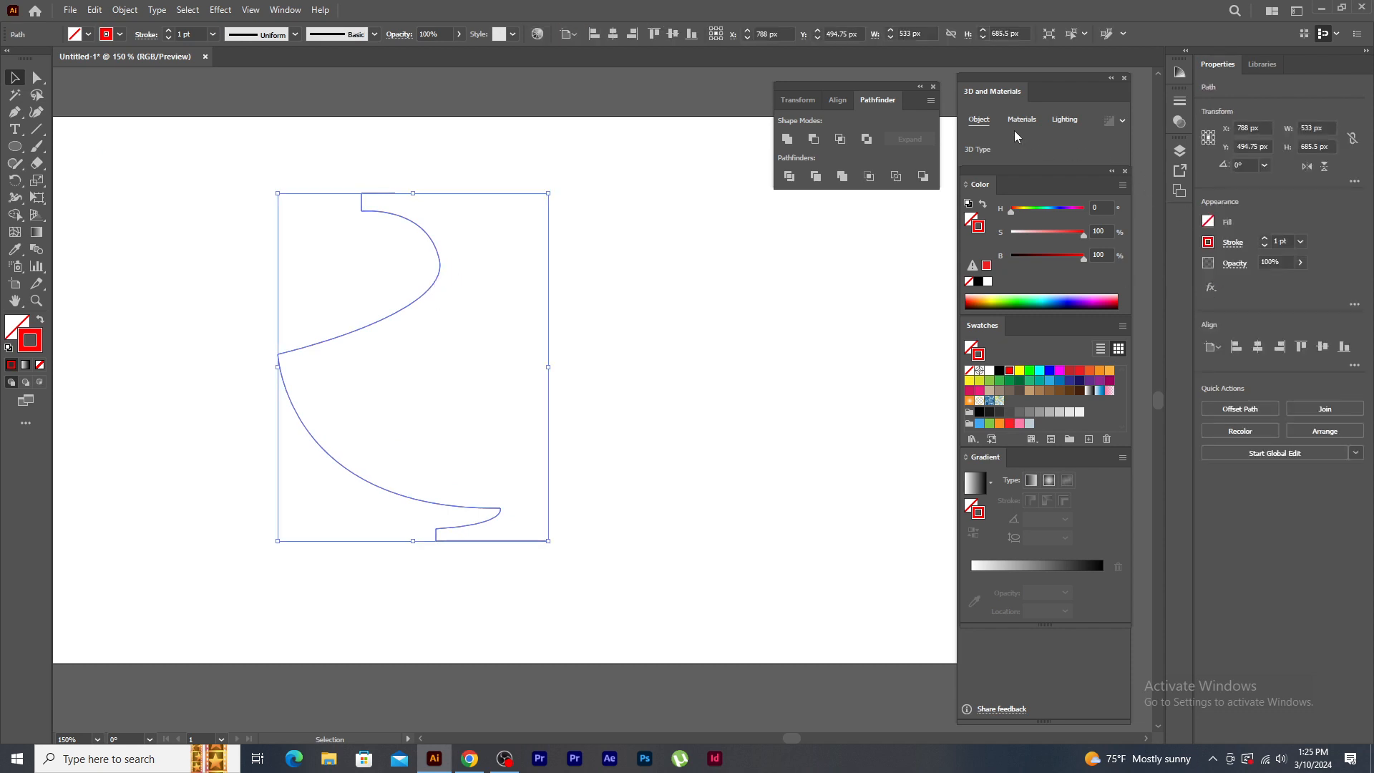
click(979, 120)
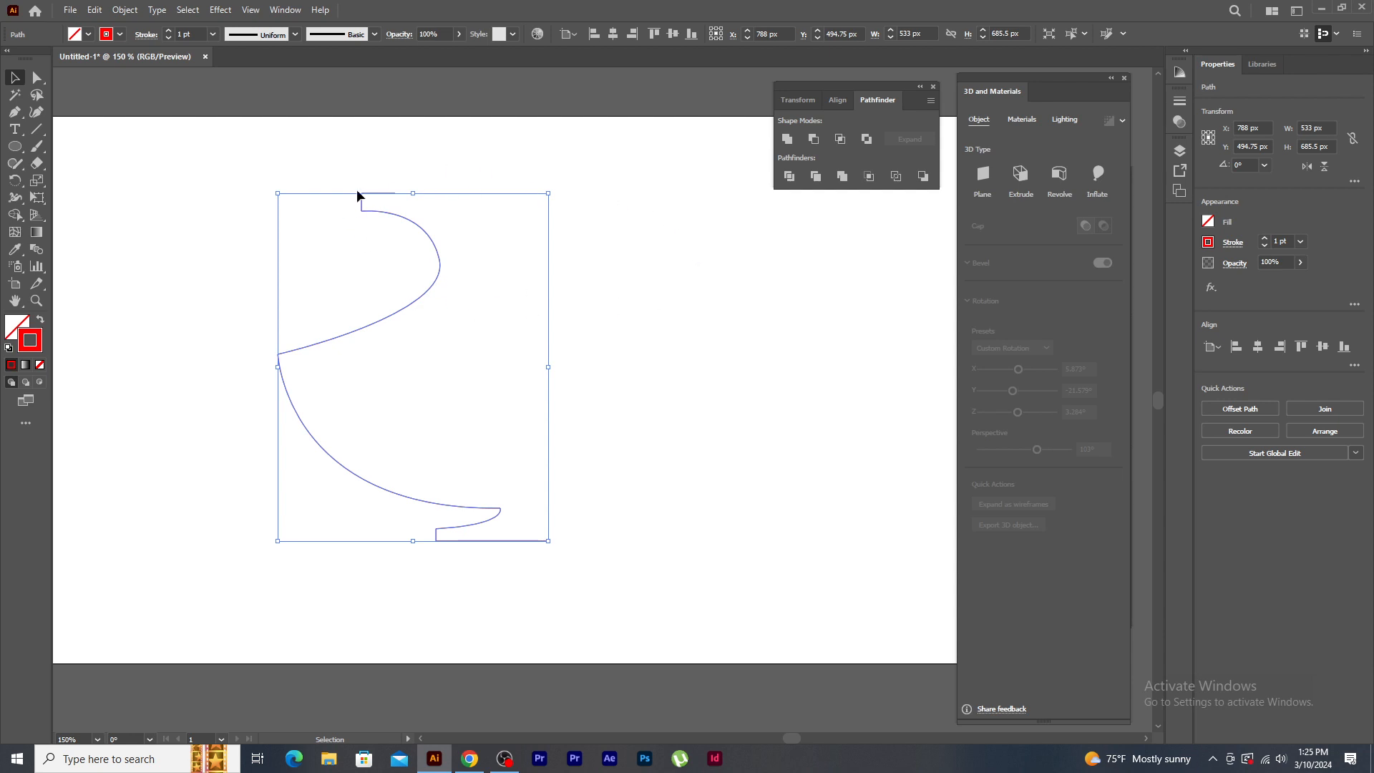
click(1059, 175)
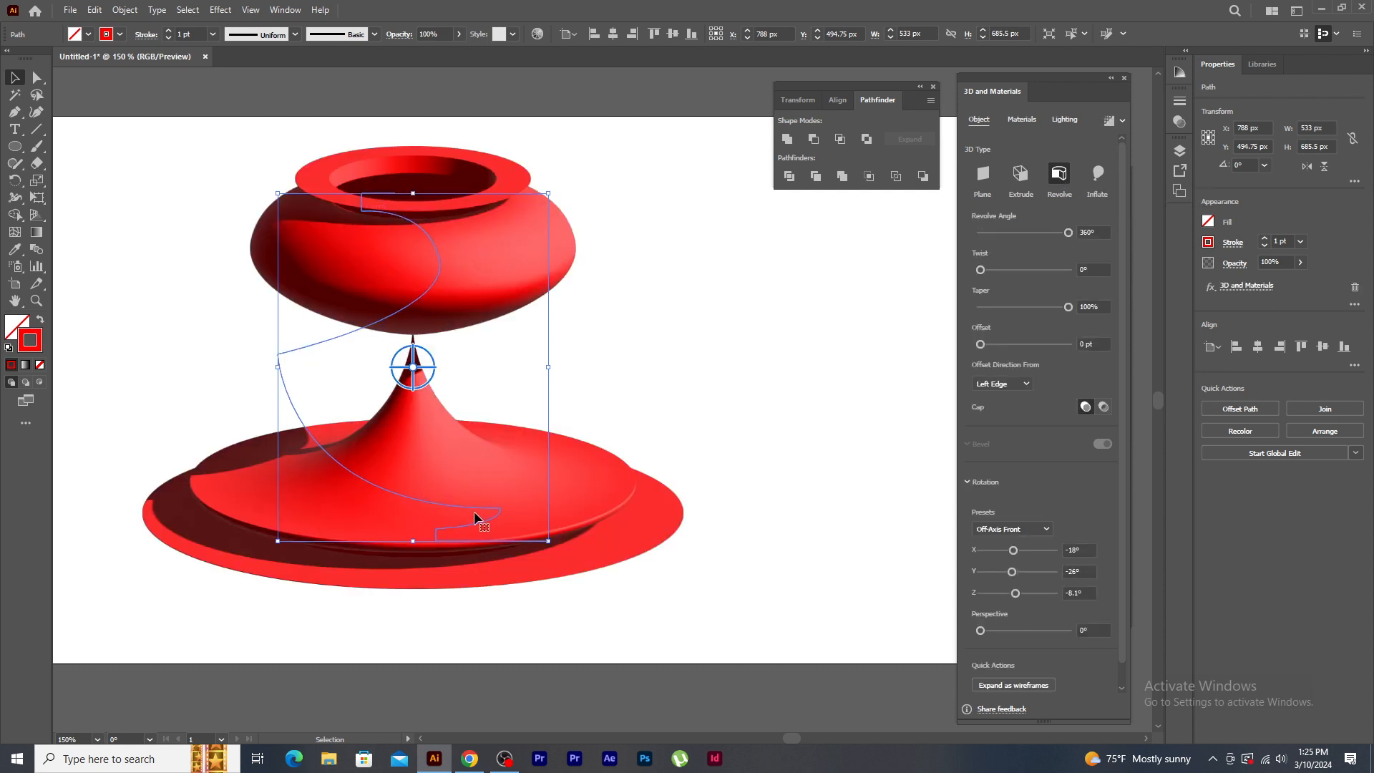
click(1023, 384)
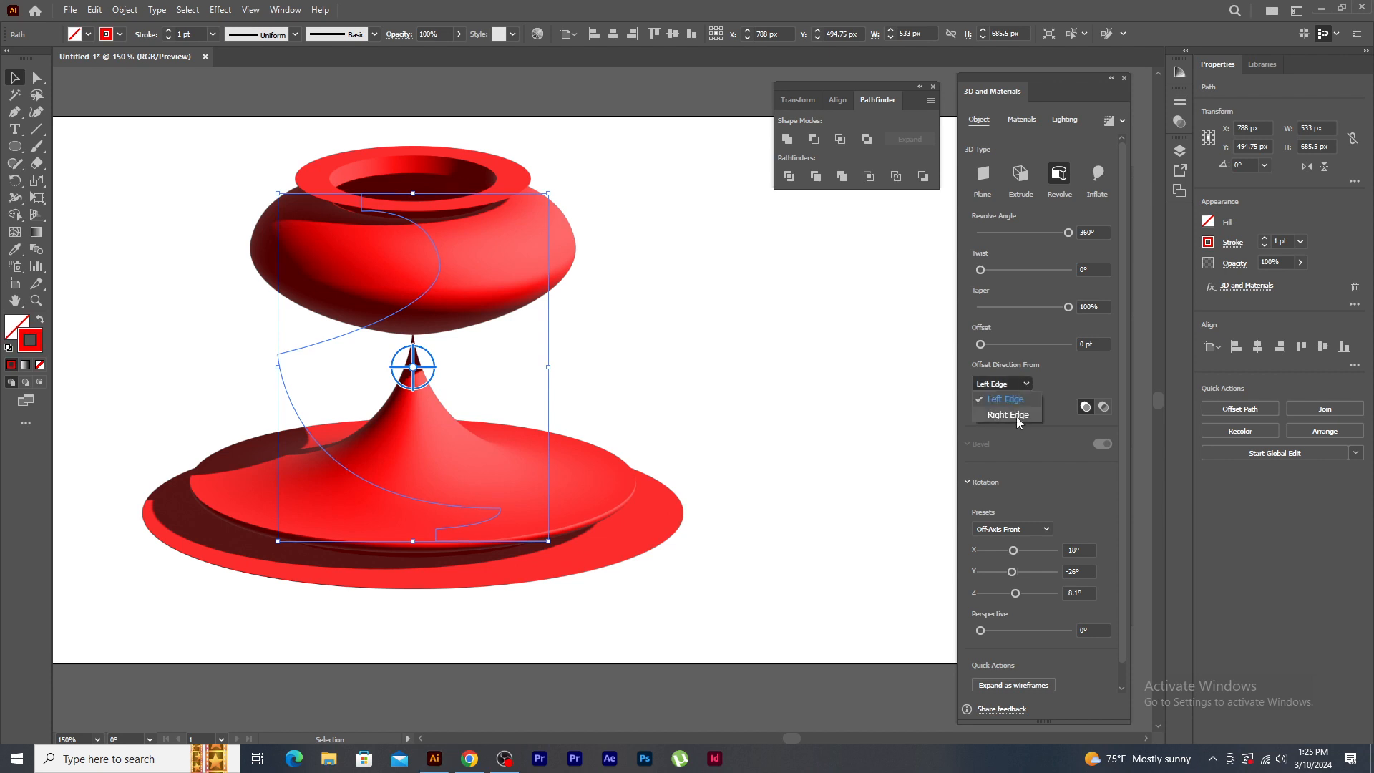
click(1016, 417)
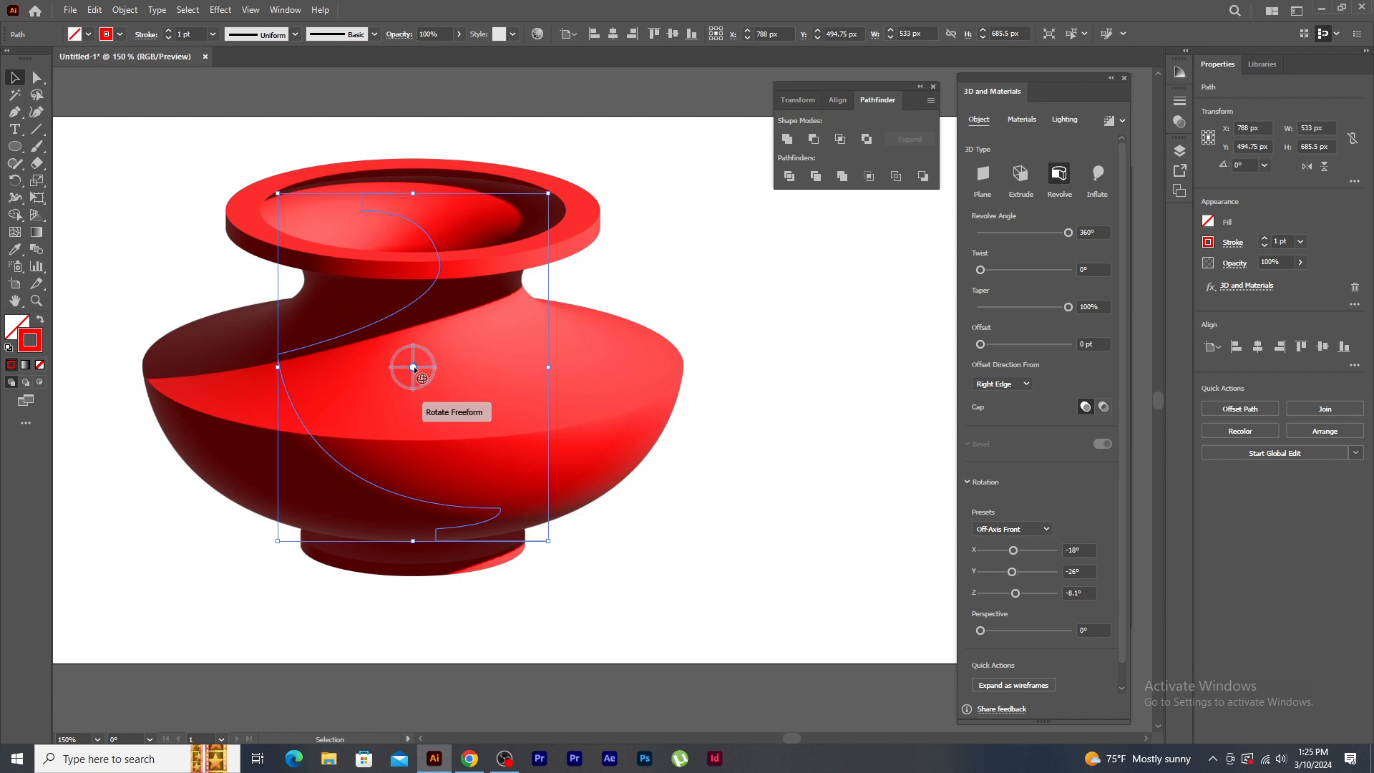
- Try a 122 pt offset on the revolved vase, reset it to 0 pt, and rotate the vase to an upright view
mouse_move(413, 368)
mouse_down()
mouse_move(422, 341)
mouse_move(410, 408)
mouse_move(416, 365)
mouse_up()
drag(982, 346, 991, 346)
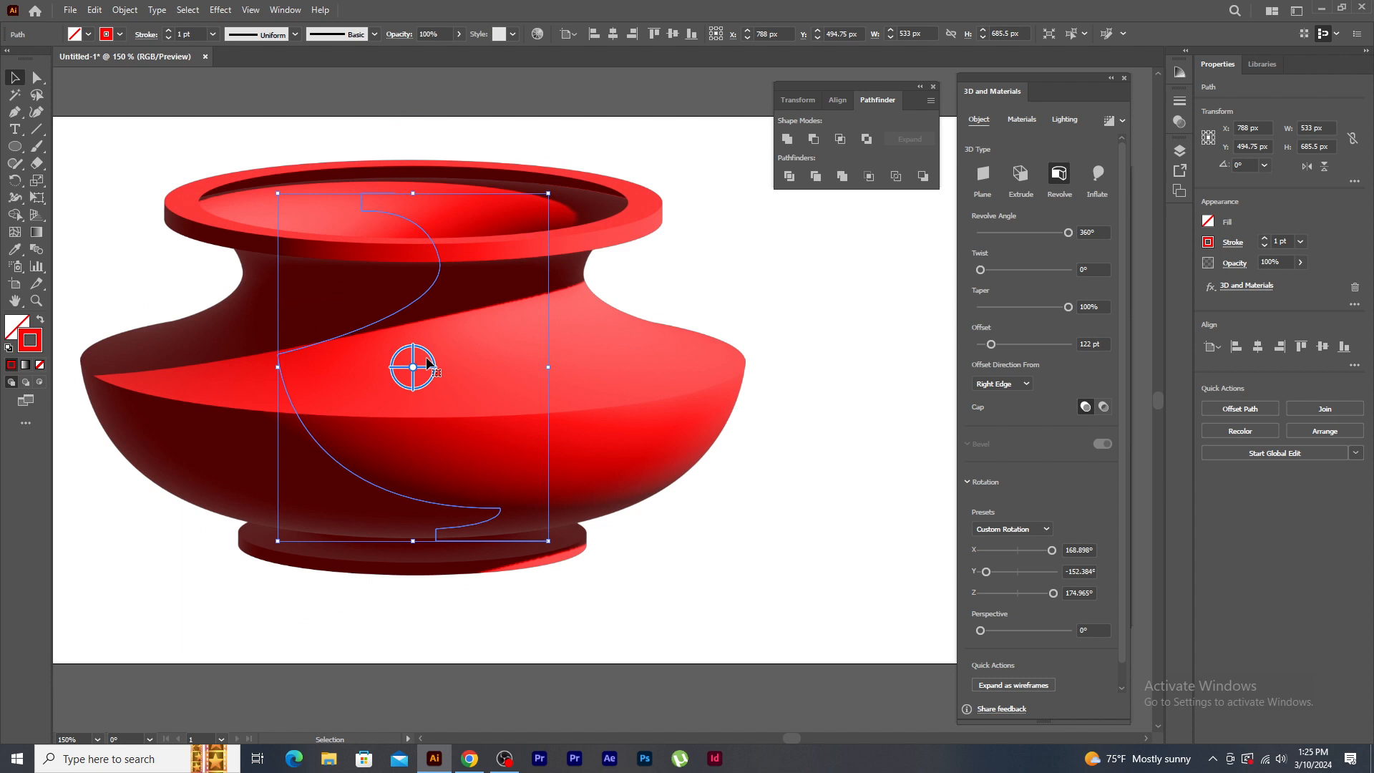
drag(415, 362, 447, 391)
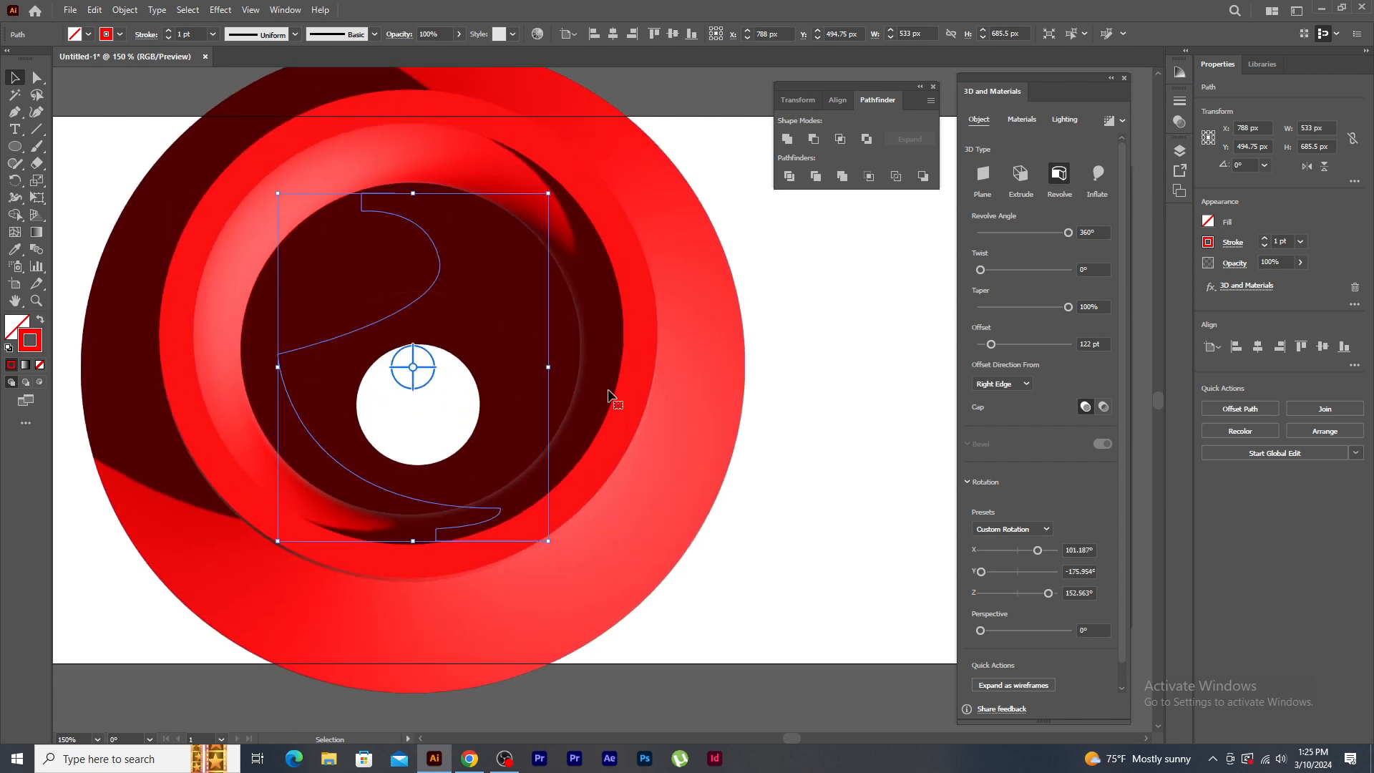
drag(992, 345, 979, 346)
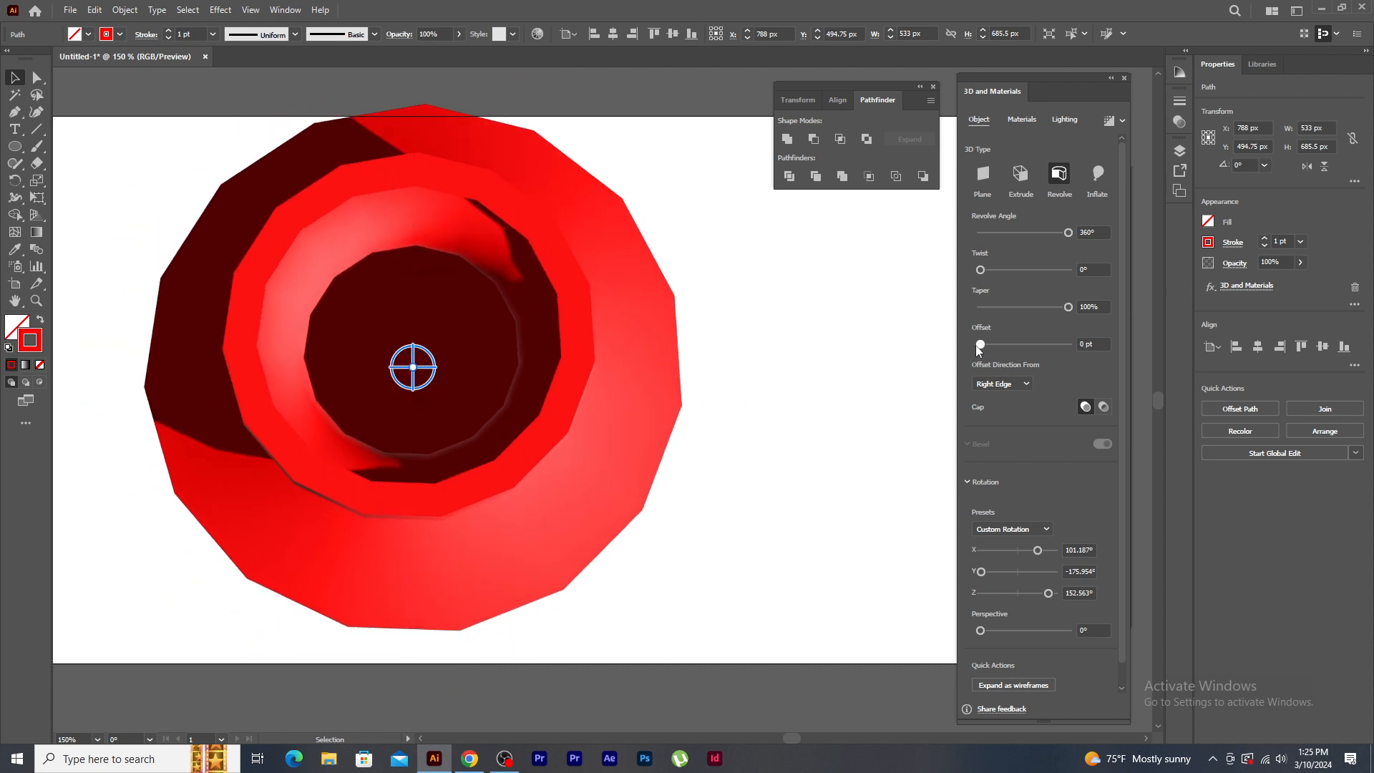
drag(413, 368, 420, 317)
- Set the vase's default material to roughness 0.47 and metallic 0.38, and render it with ray tracing
click(1021, 120)
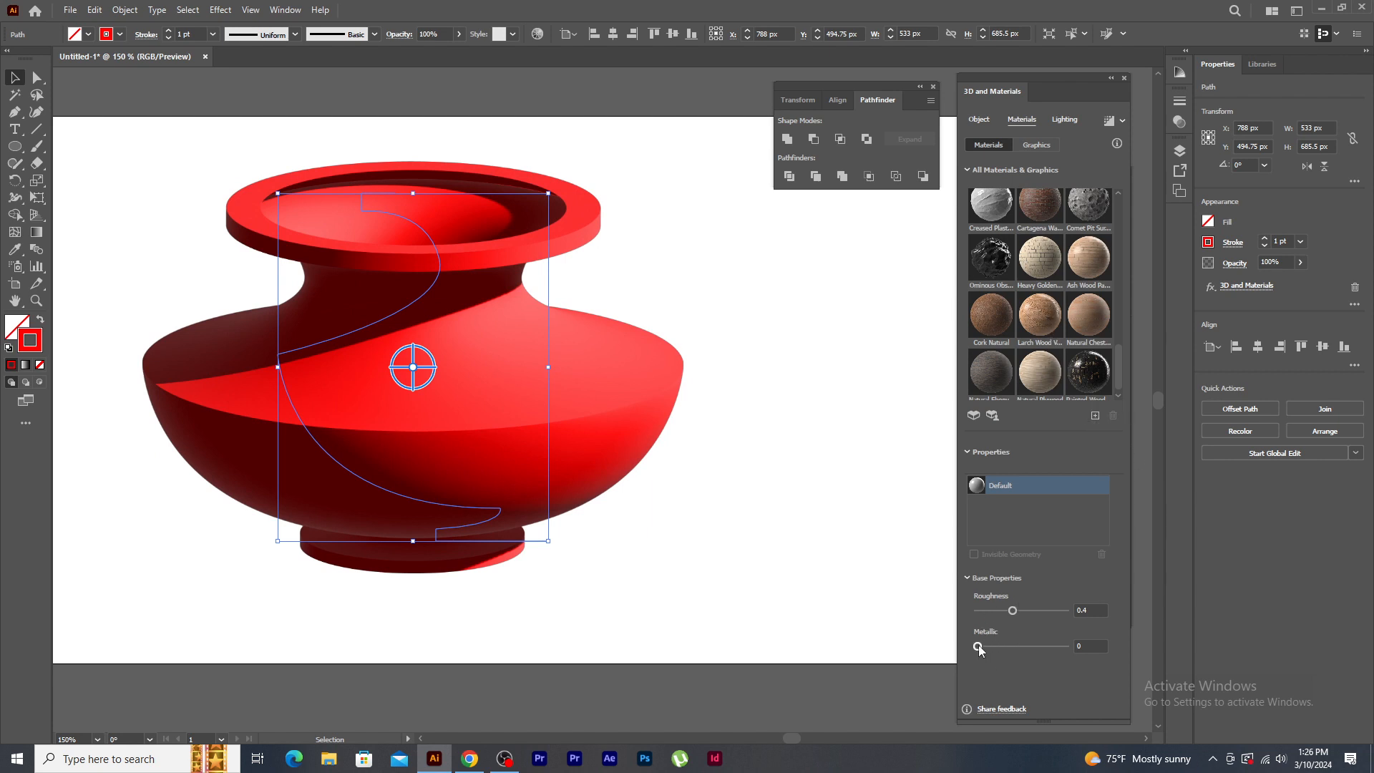
drag(978, 646, 1008, 647)
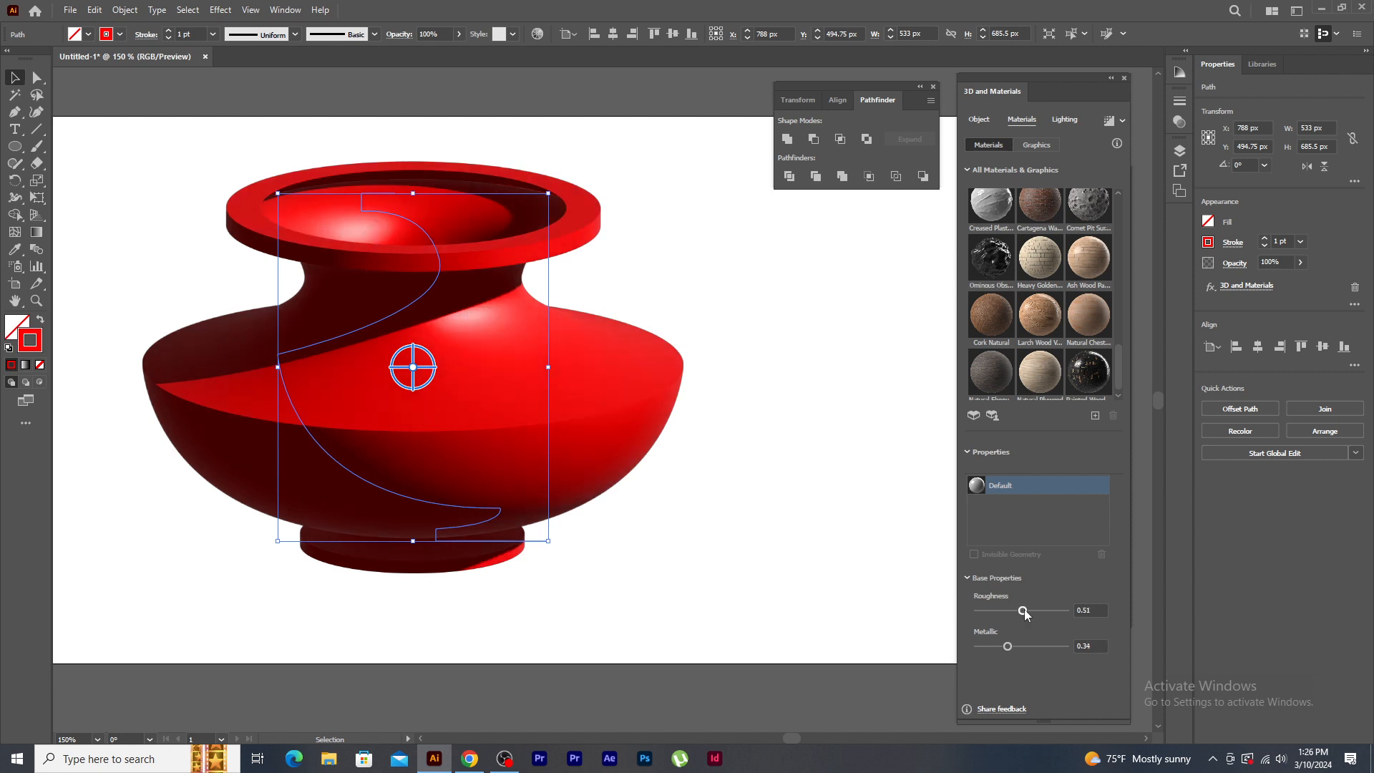
drag(1024, 608, 1019, 610)
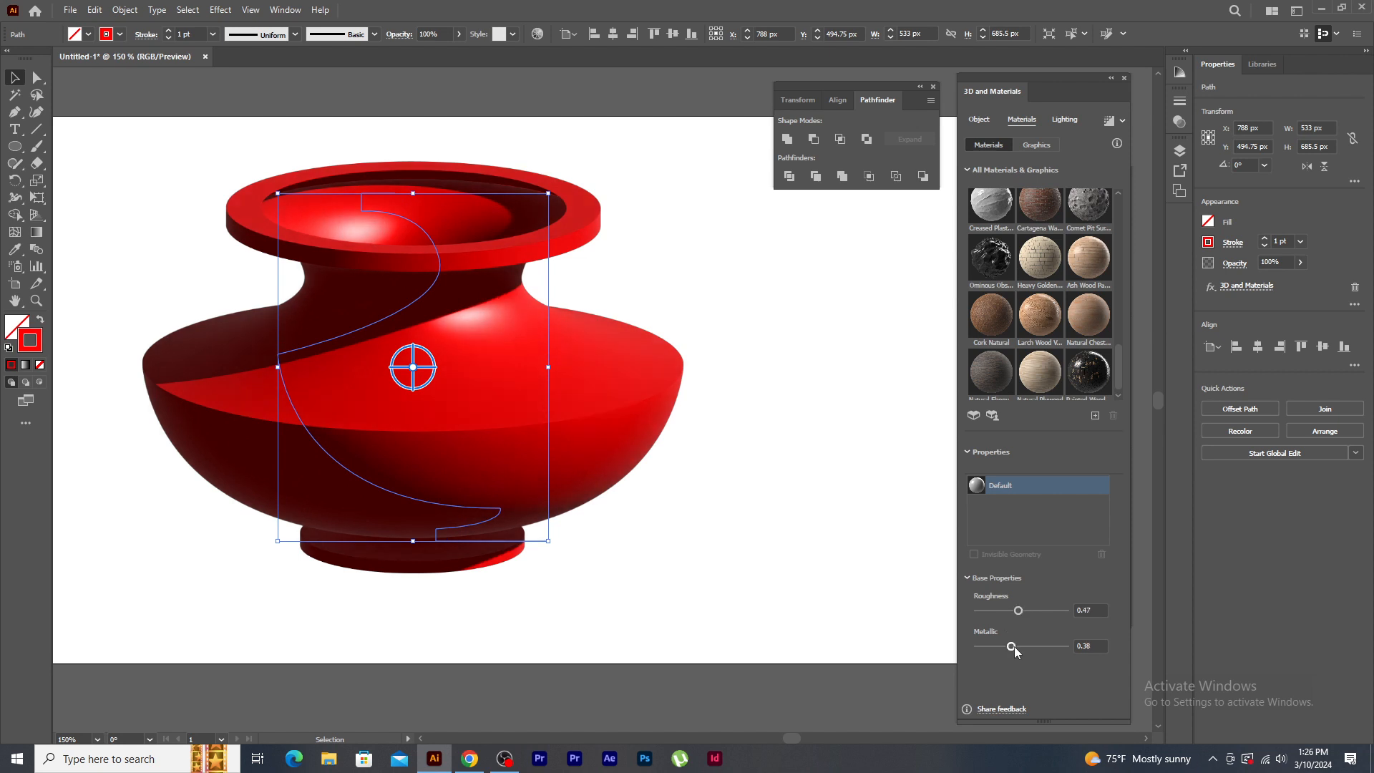
click(1108, 122)
click(842, 297)
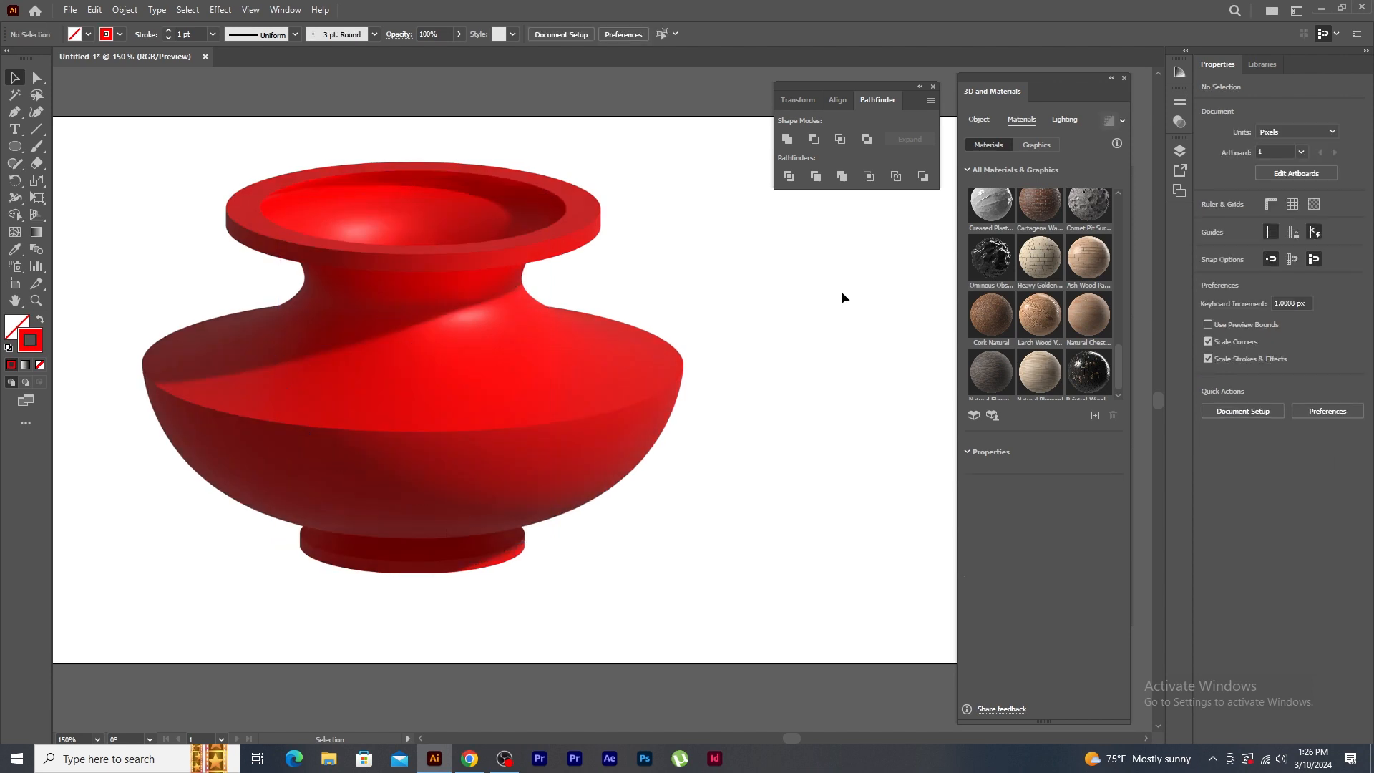
- Apply the Natural Cowhide Leather material to the vase
click(651, 358)
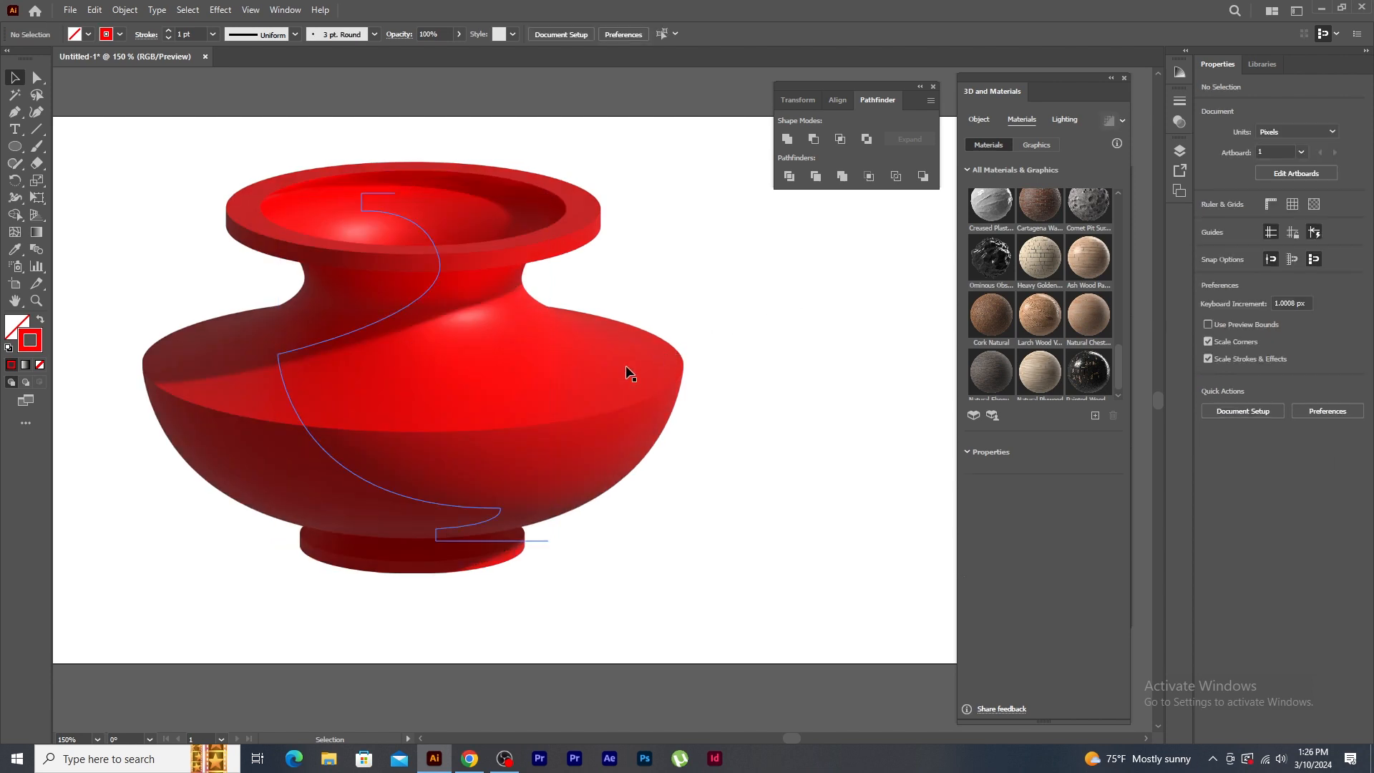
drag(1119, 354, 1132, 262)
click(1002, 289)
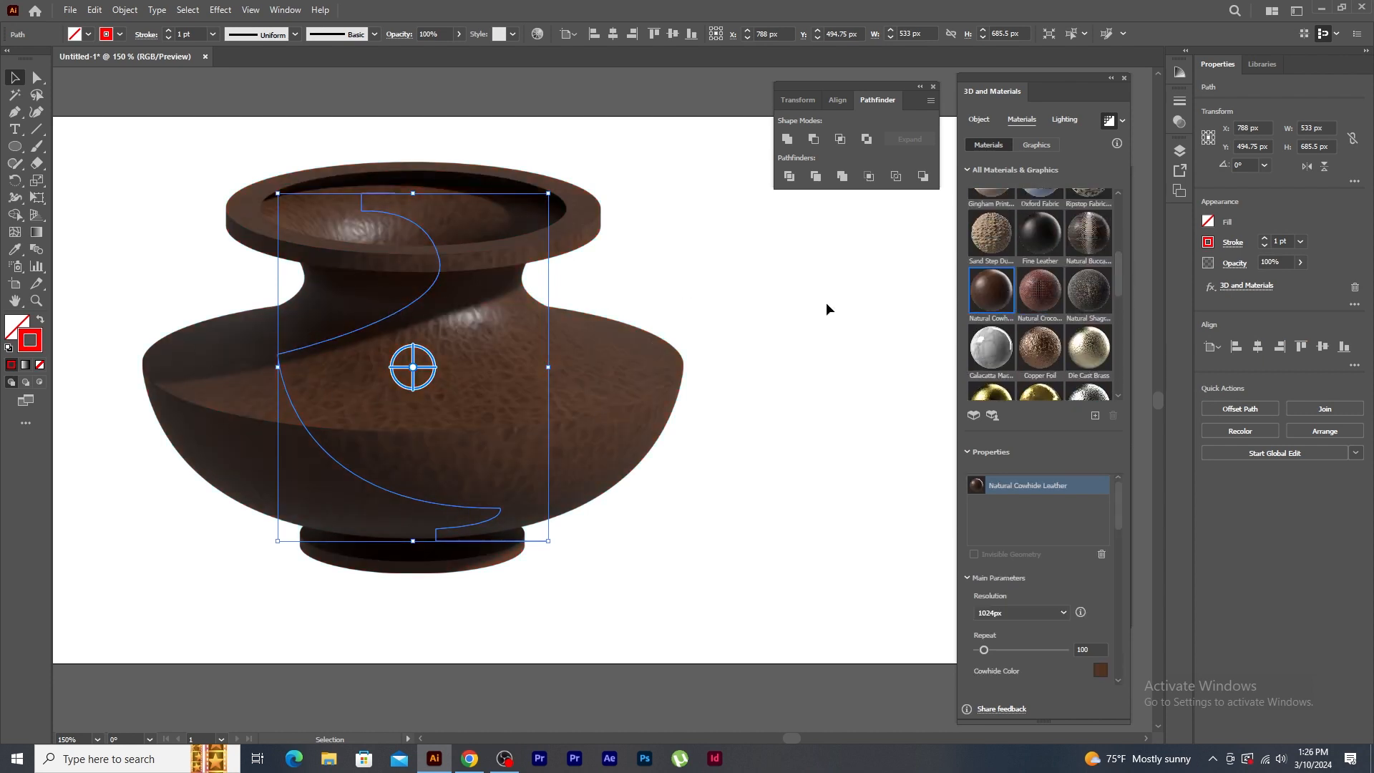
- Change the cowhide color to a lighter orange-brown and set the material's repeat to 76
drag(1122, 491, 1119, 526)
click(1100, 525)
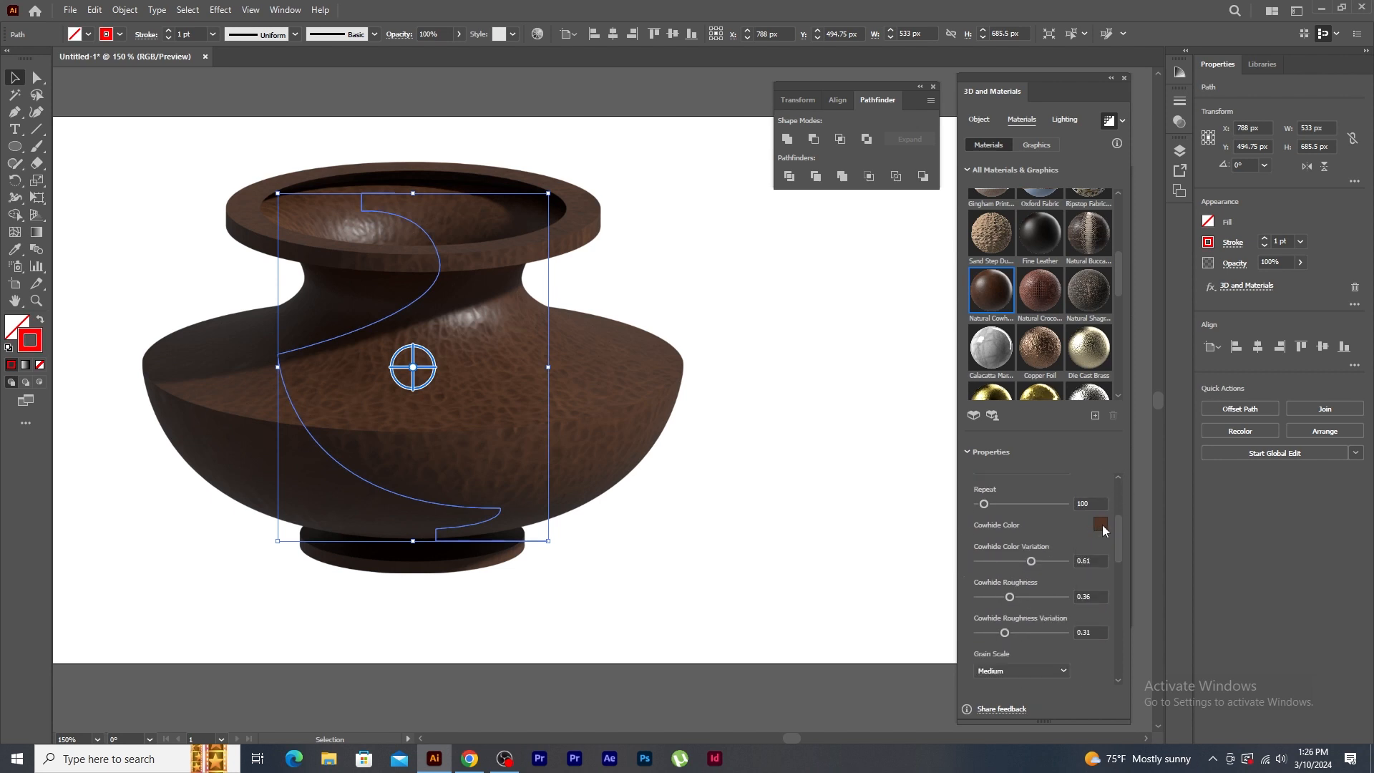
mouse_move(688, 322)
mouse_down()
mouse_move(704, 288)
mouse_move(687, 276)
mouse_up()
click(896, 227)
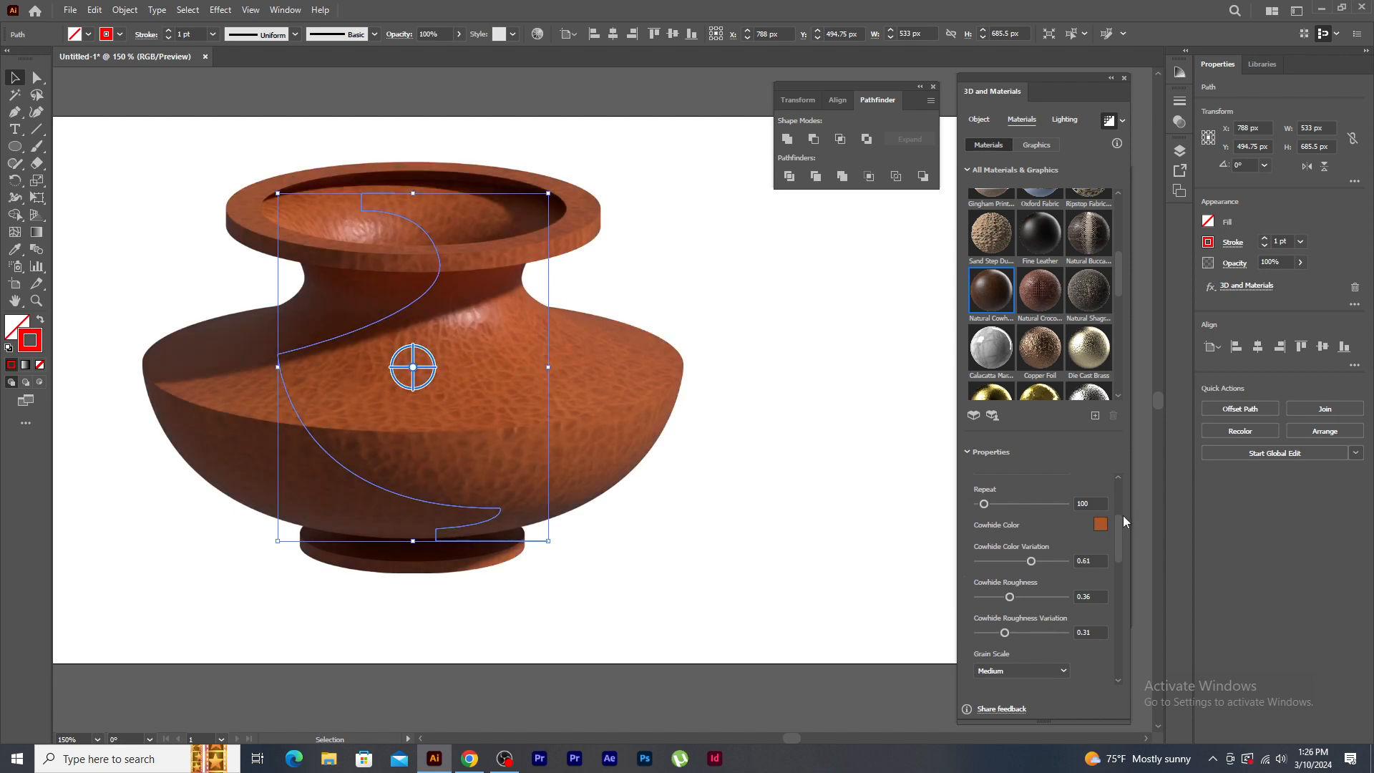
mouse_move(1123, 515)
mouse_down()
mouse_move(1122, 533)
mouse_move(1121, 515)
mouse_up()
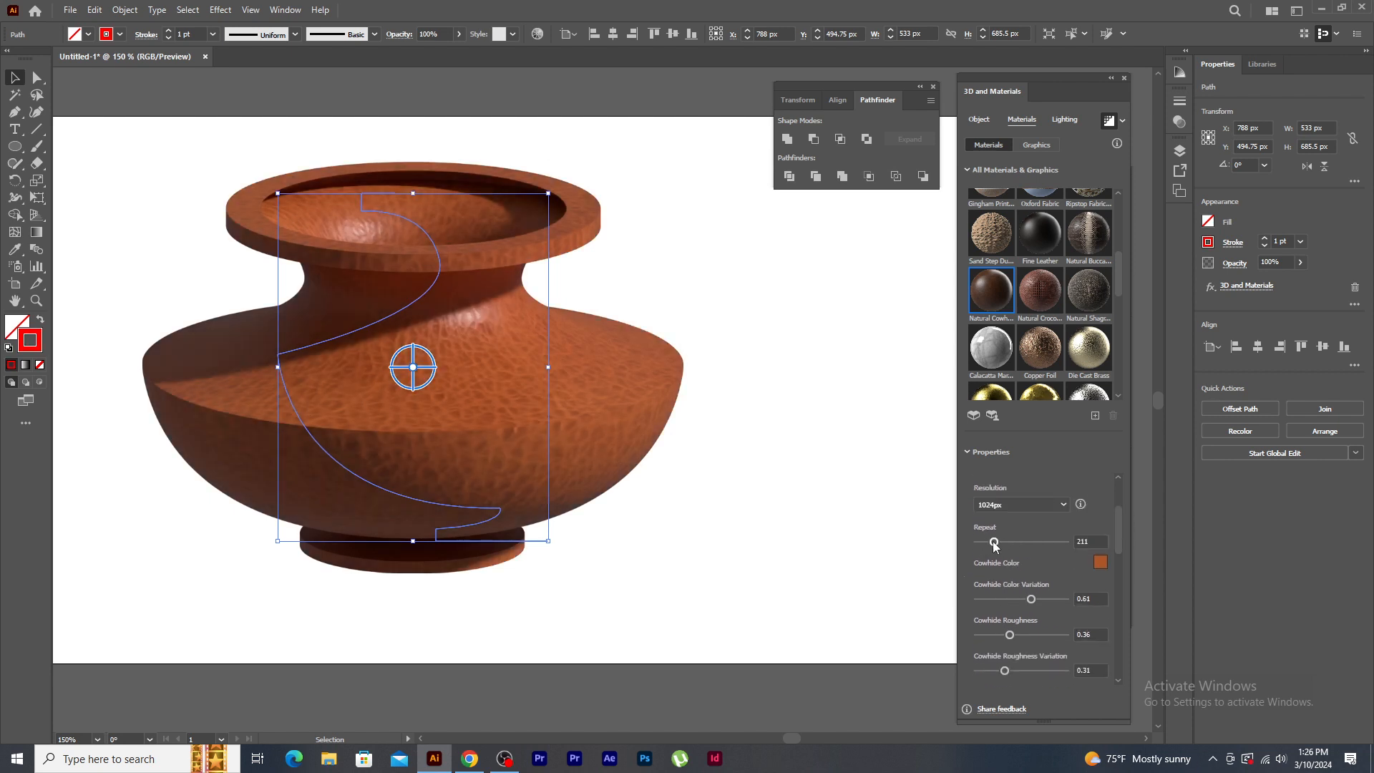
drag(994, 545, 983, 546)
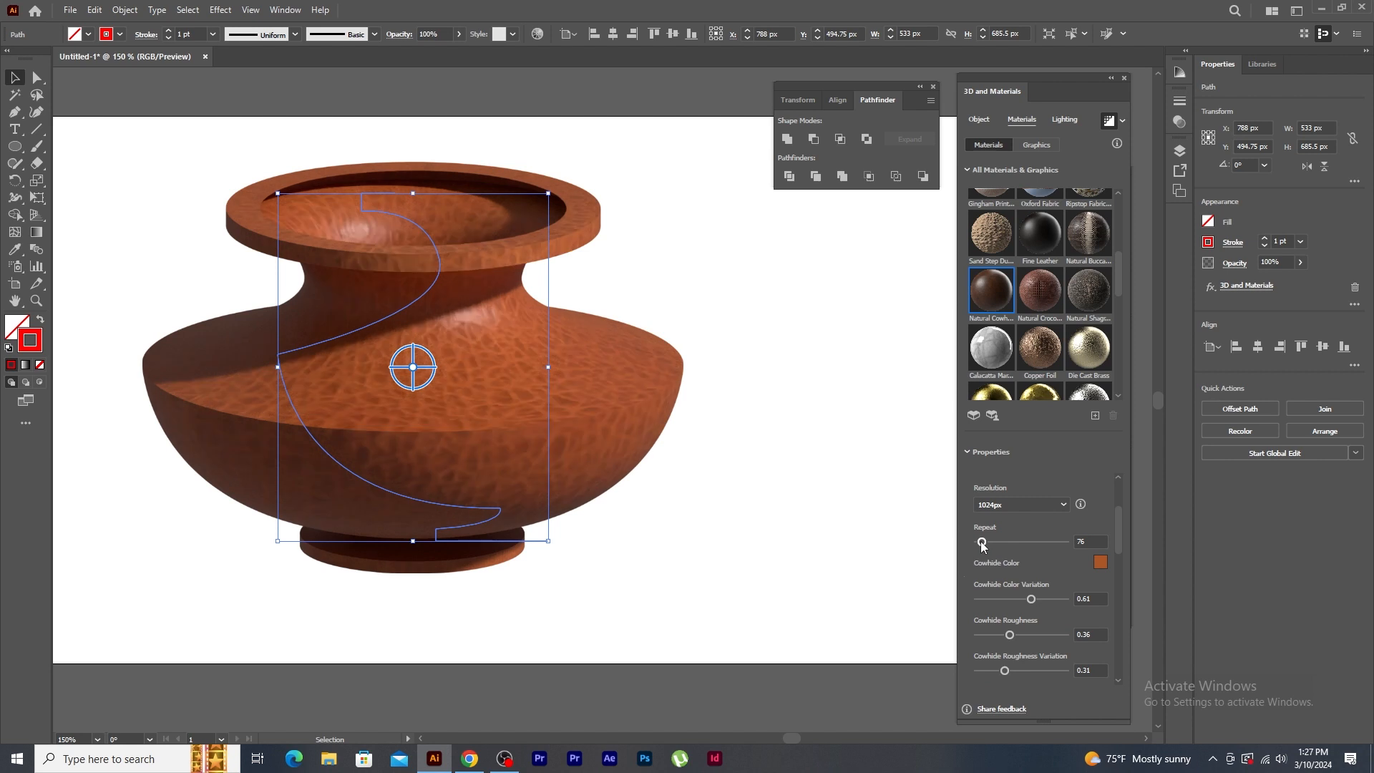
mouse_move(1116, 521)
mouse_down()
mouse_move(1058, 532)
mouse_move(1122, 565)
mouse_move(1121, 512)
mouse_up()
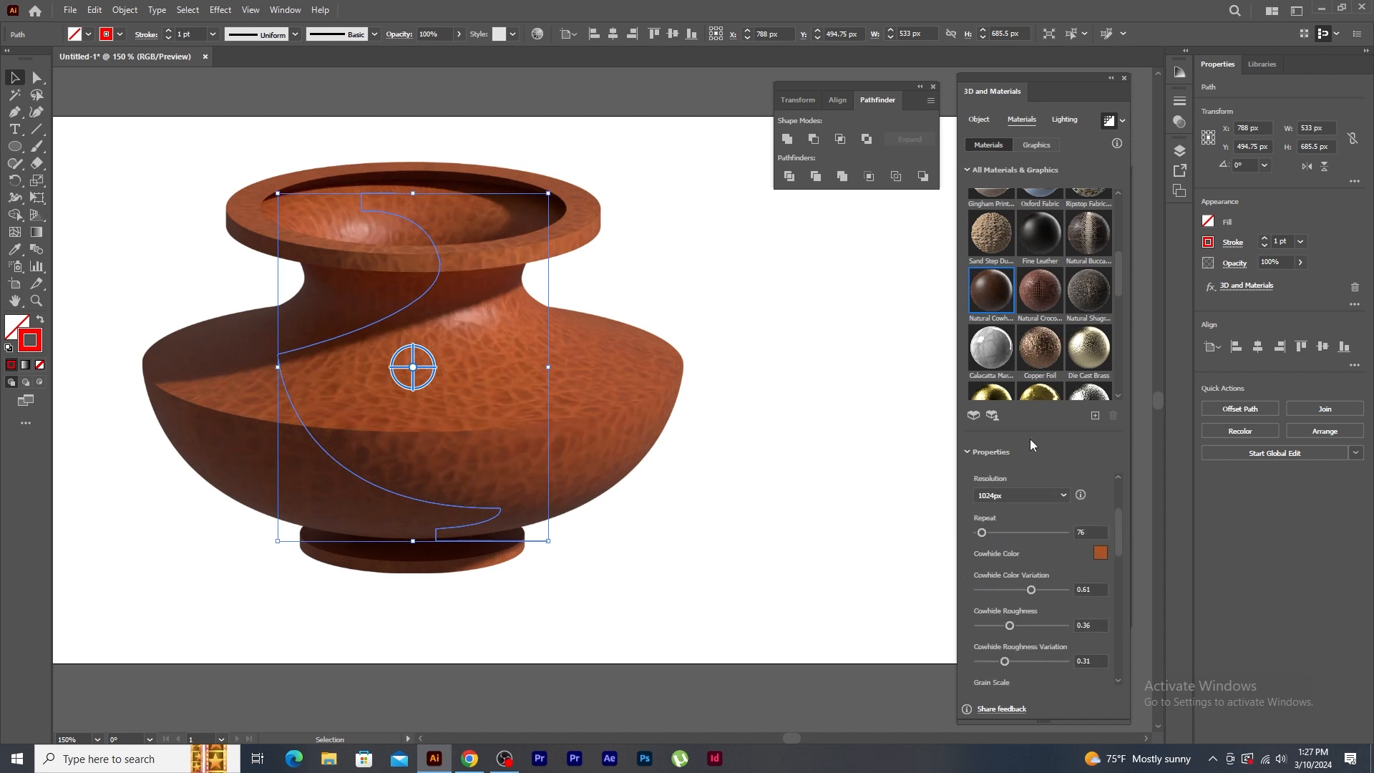
- Turn off ray tracing and set Light 1 to 76% intensity, 127° rotation, 46° height and 53% softness, with ambient light at 60%
click(1063, 120)
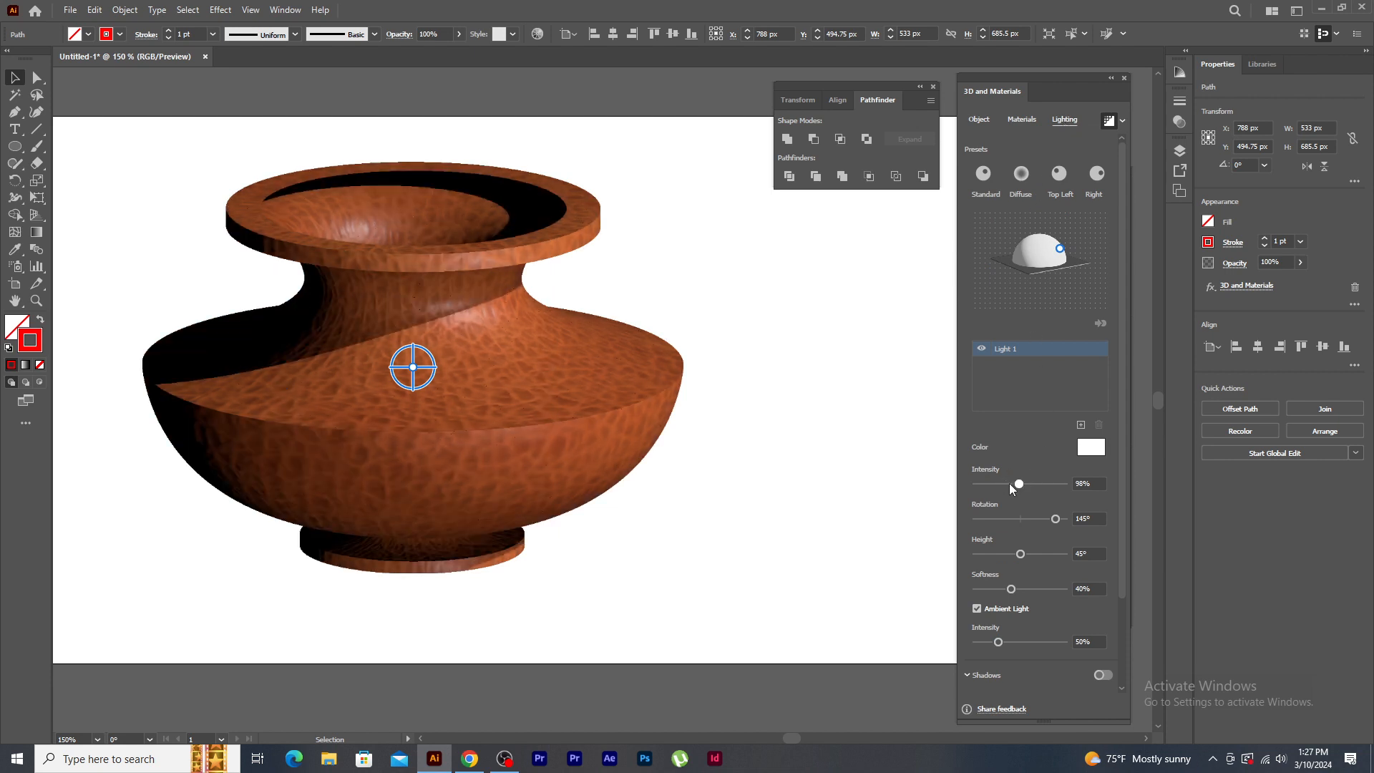
drag(1009, 484, 1004, 485)
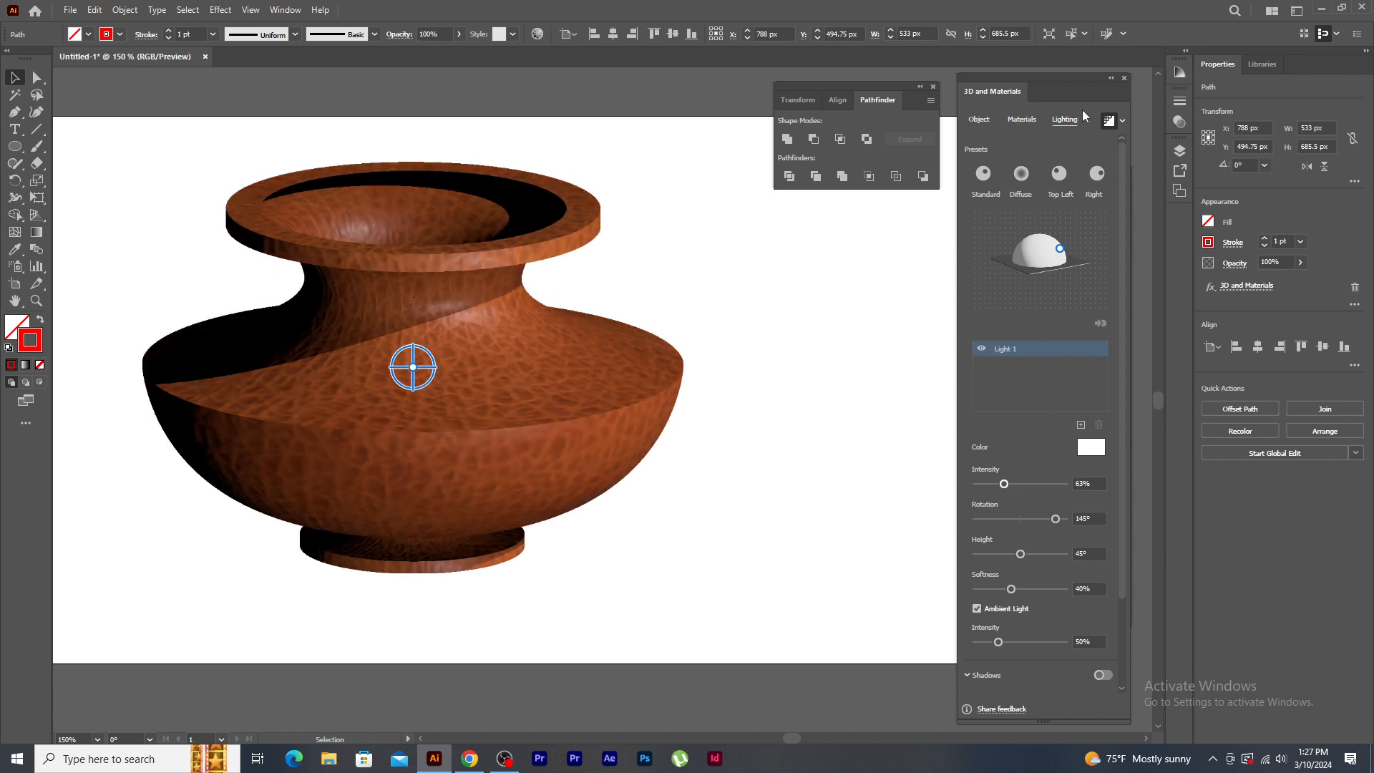
click(1108, 121)
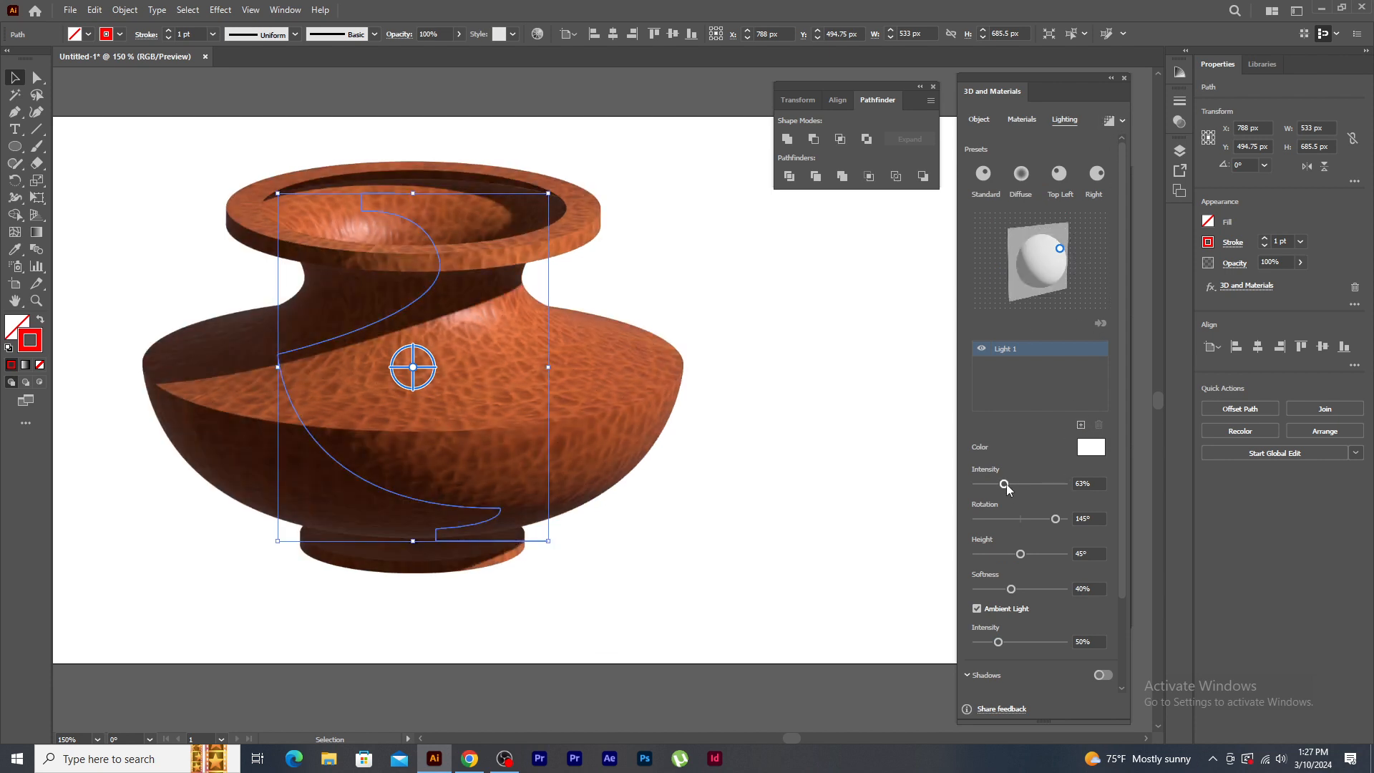
drag(1005, 486, 1024, 589)
drag(1121, 547, 1121, 604)
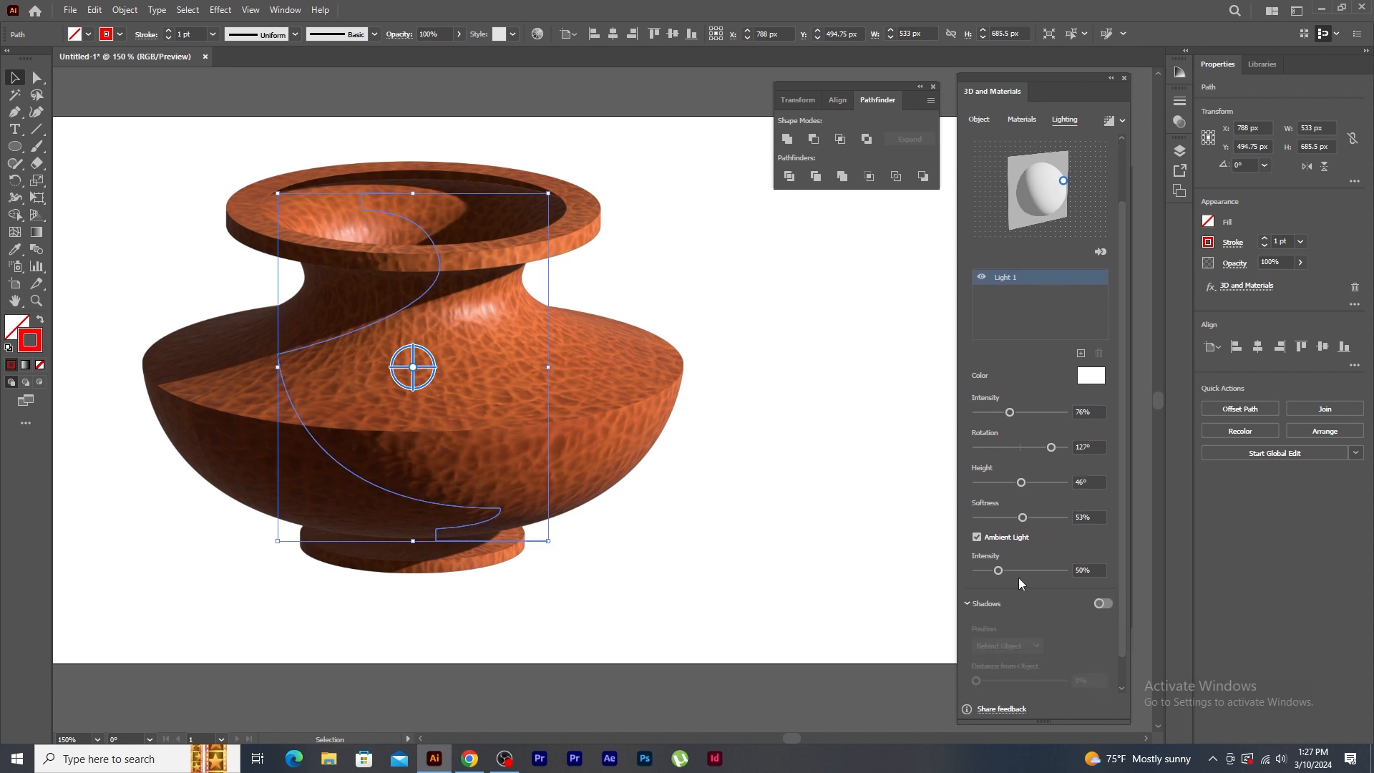
drag(998, 570, 1002, 577)
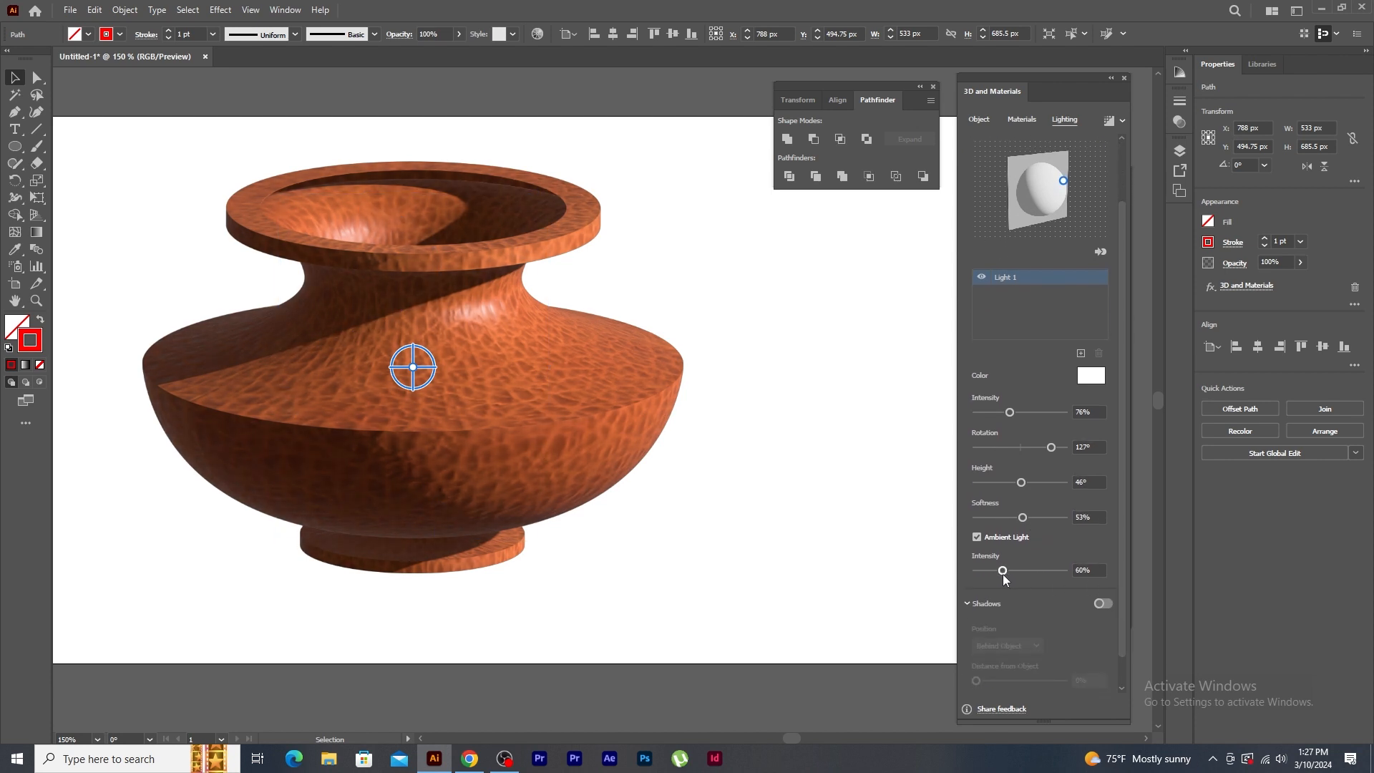
- Turn on the vase's shadow, position it Below Object, and set the light rotation to -2°
click(1109, 603)
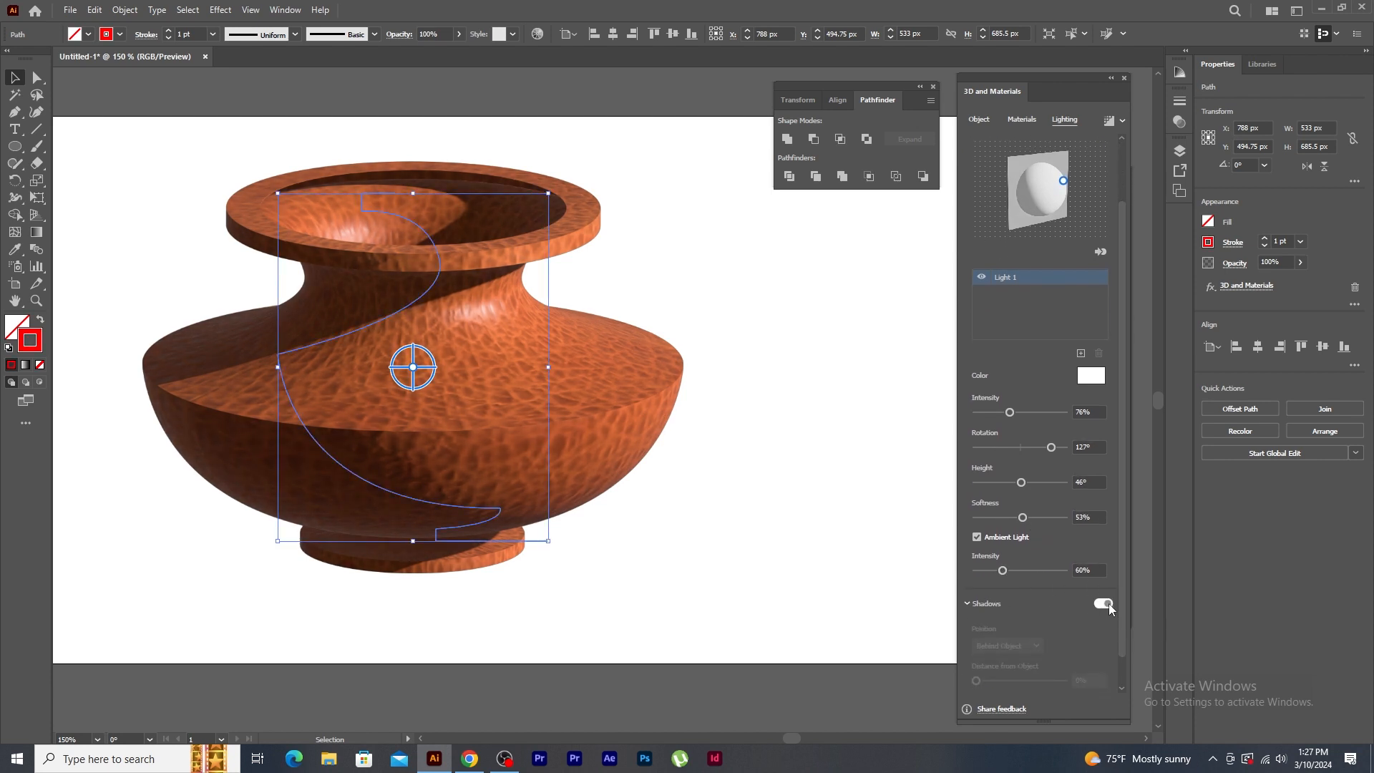
drag(492, 348, 657, 327)
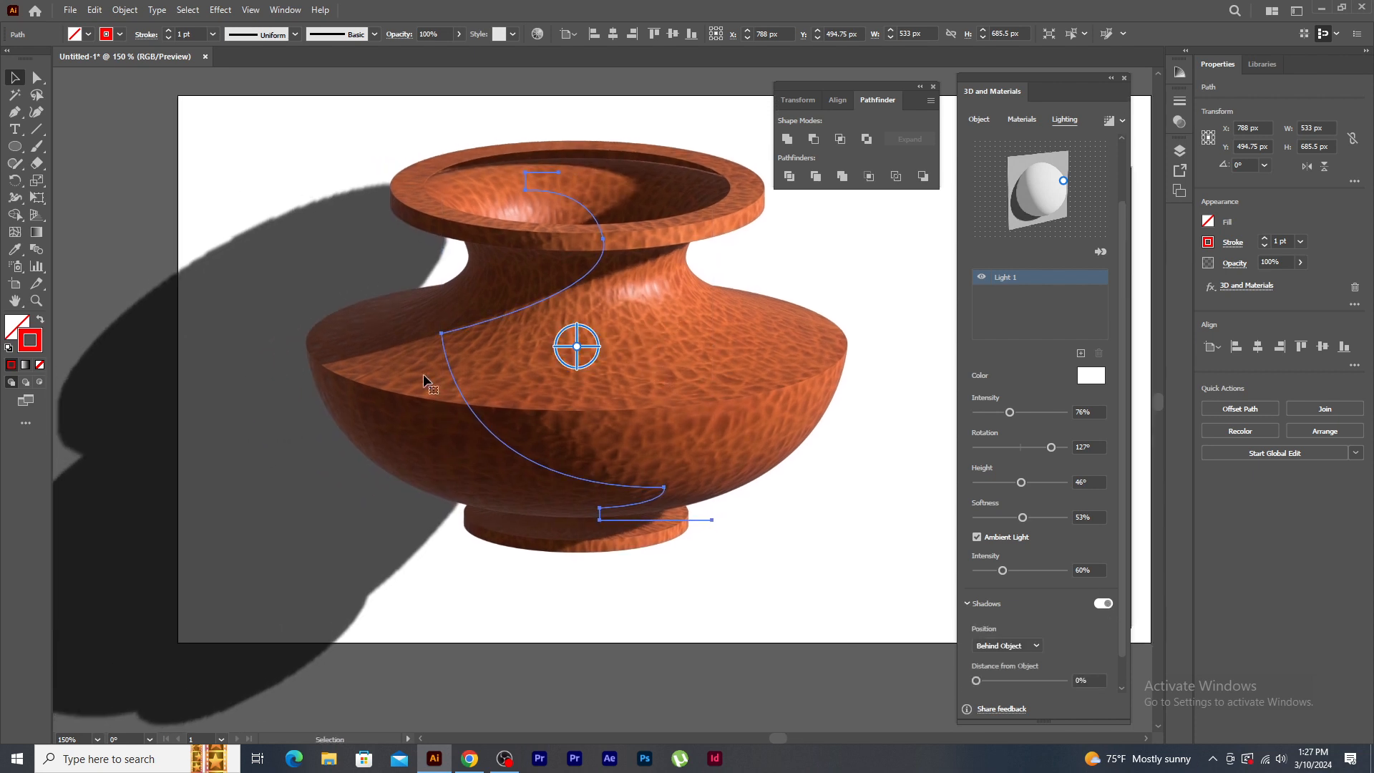
click(1007, 645)
click(1011, 676)
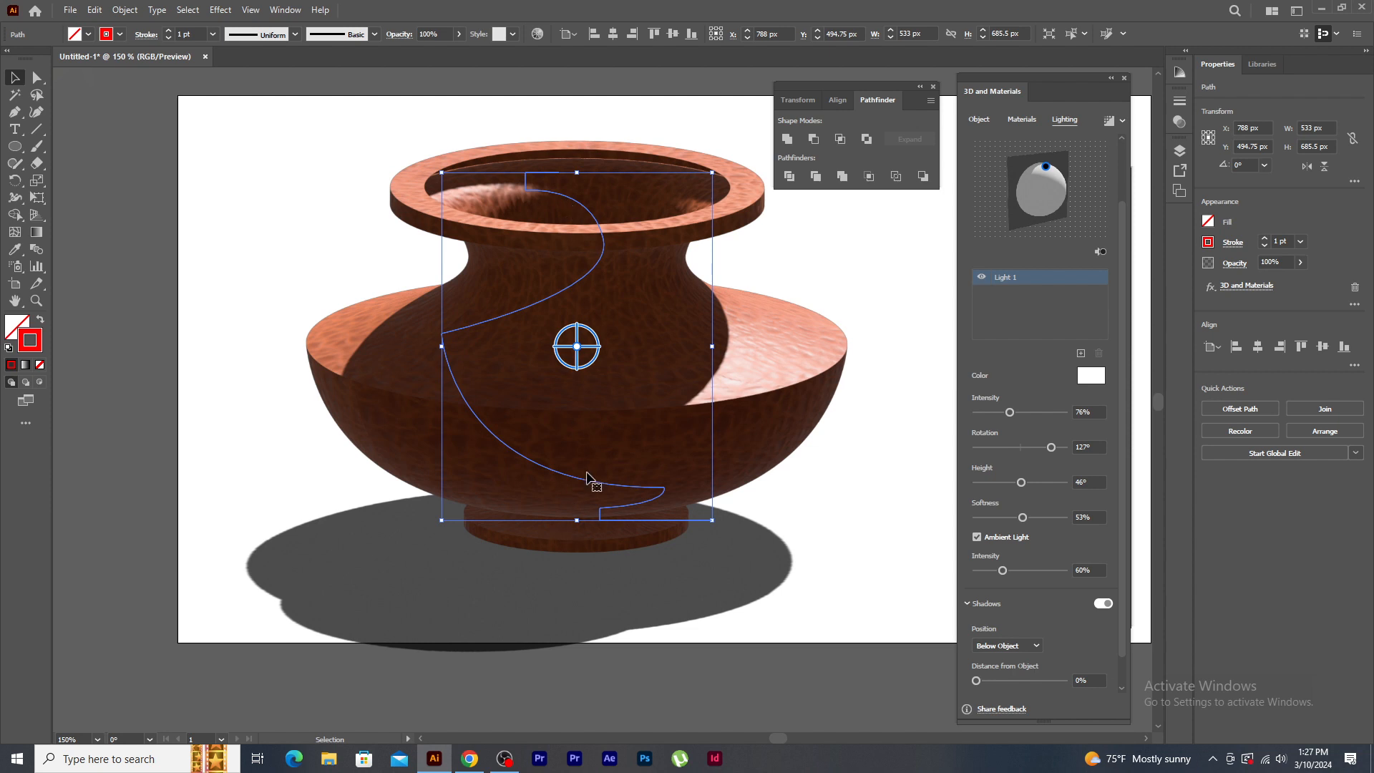
drag(1048, 447, 1016, 449)
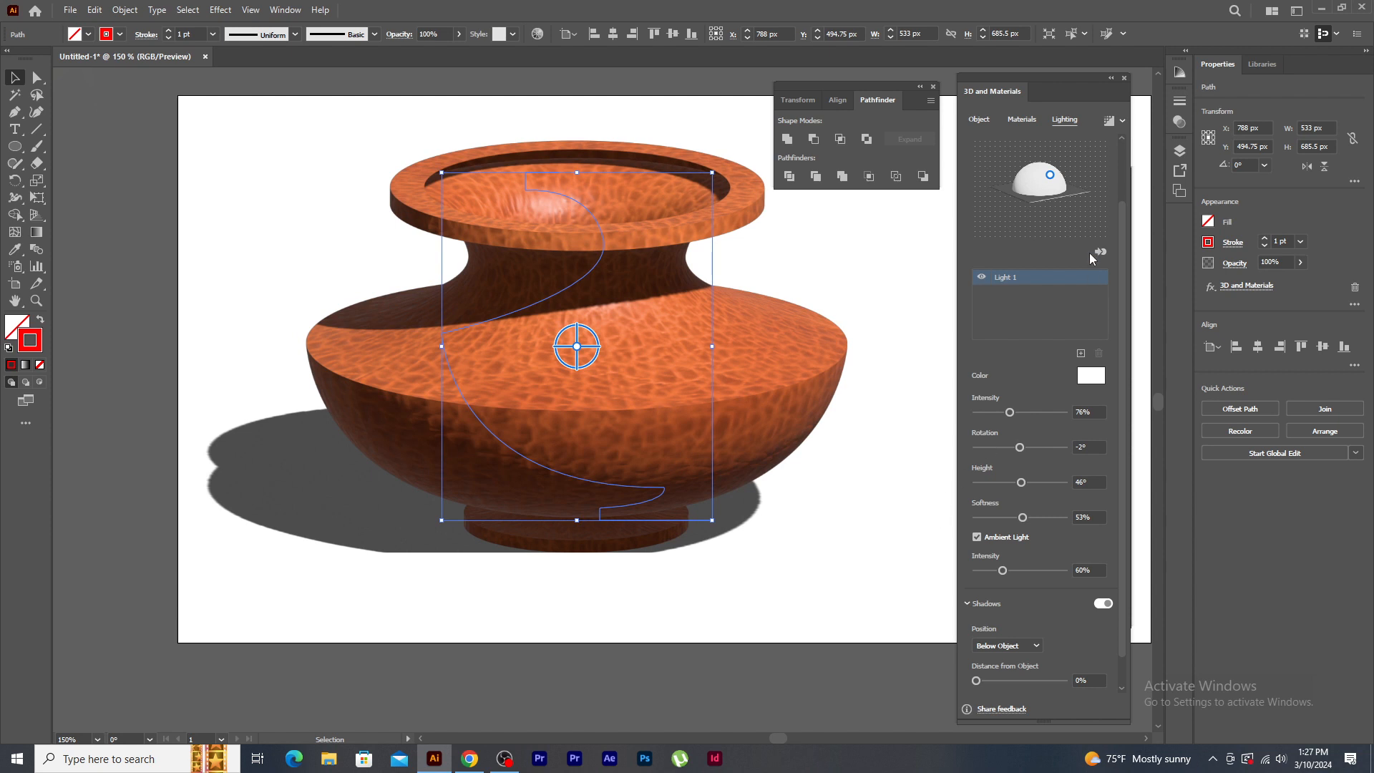
- Render the vase with ray tracing, raise the light's softness to 65% with rendering off, and render it again
click(1108, 122)
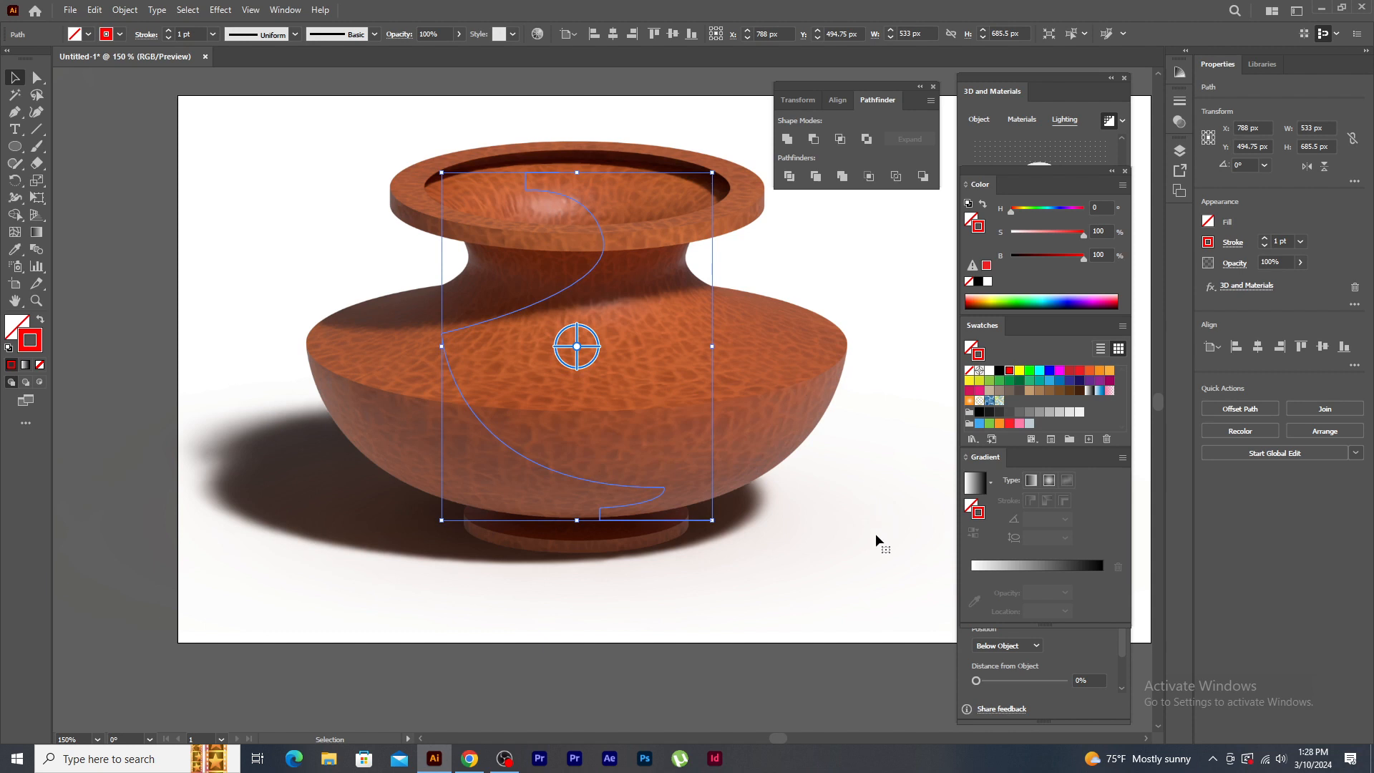
click(856, 668)
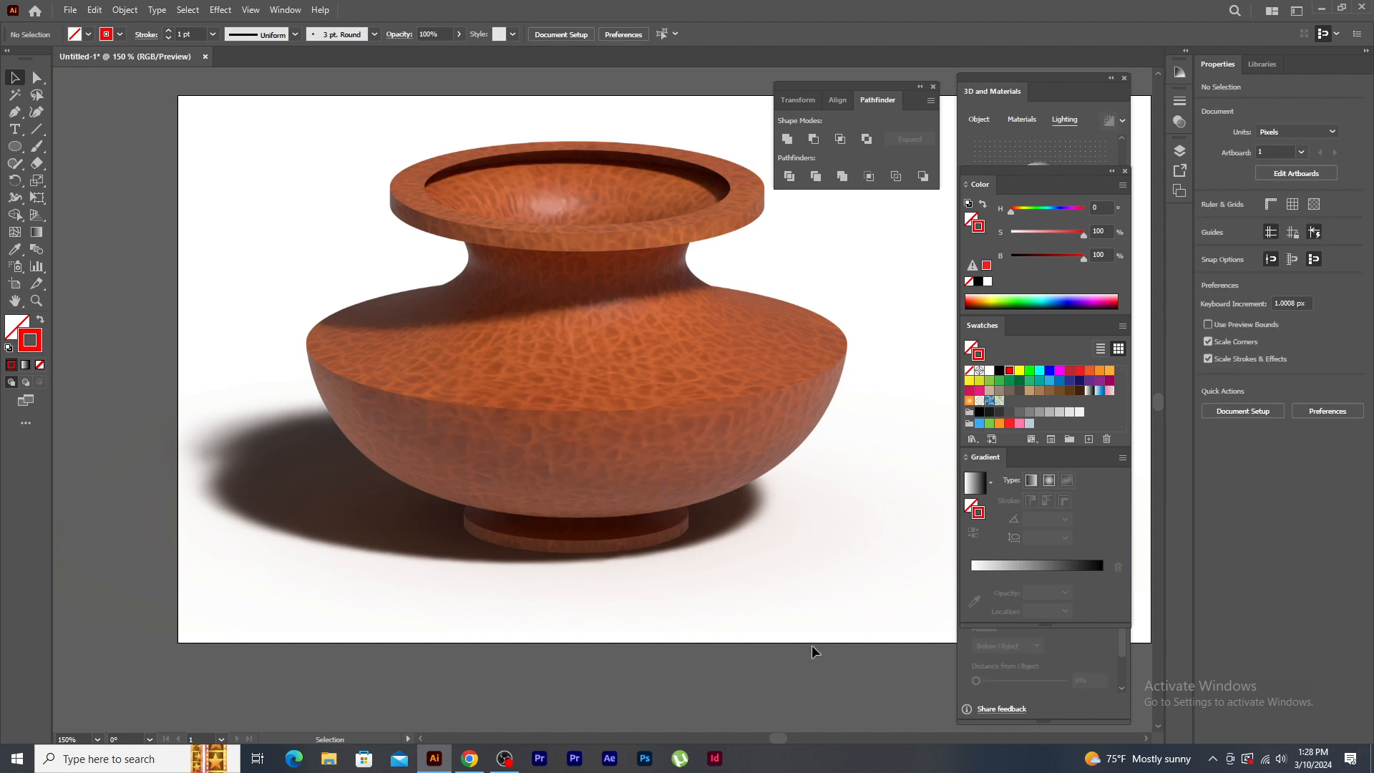
click(576, 405)
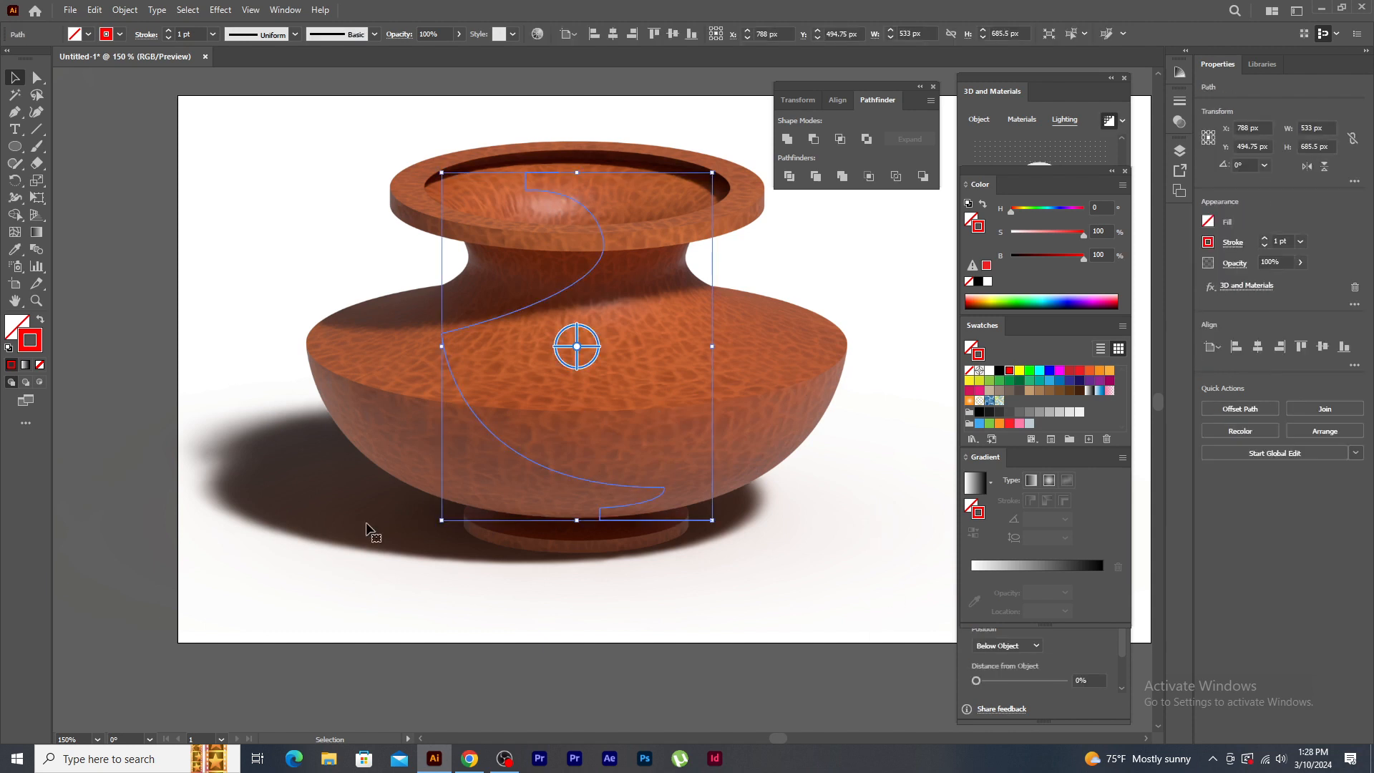
click(1109, 122)
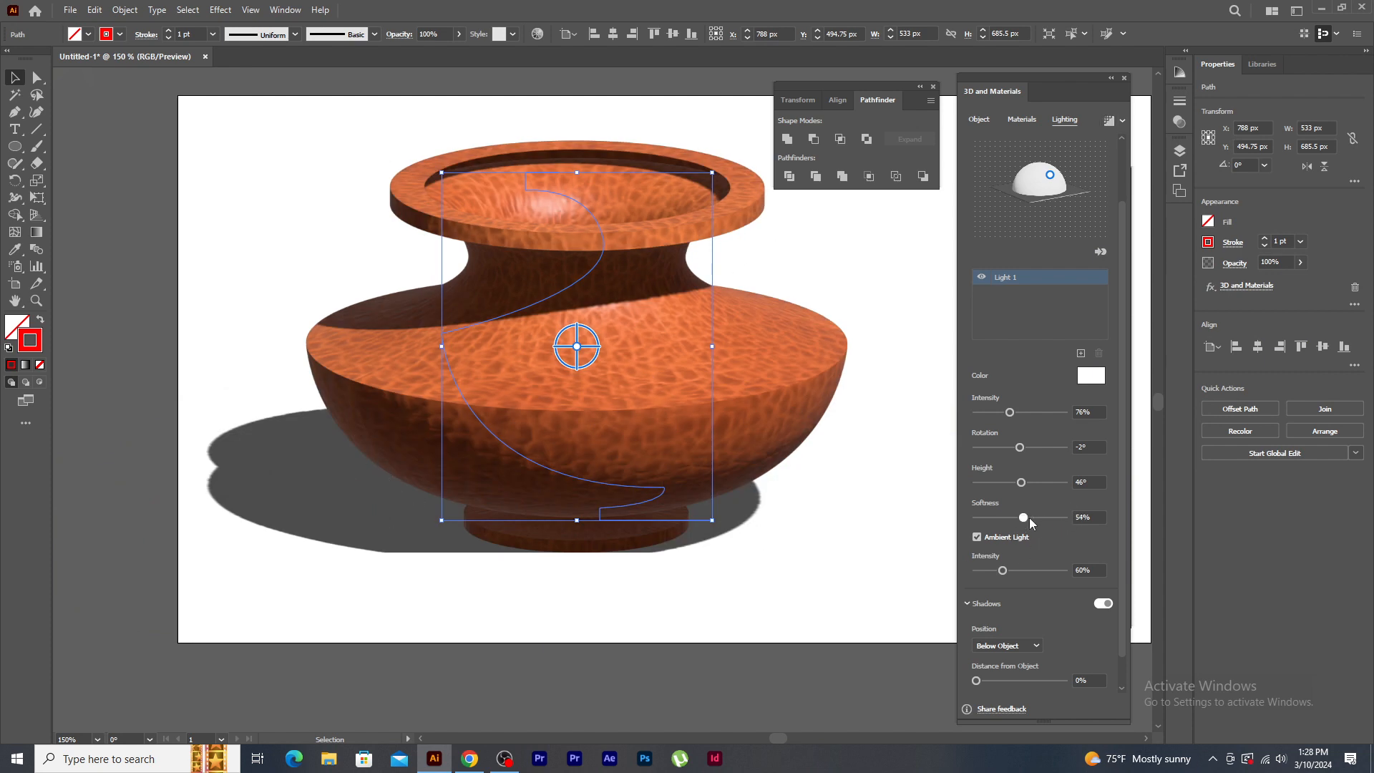
drag(1030, 518, 1038, 519)
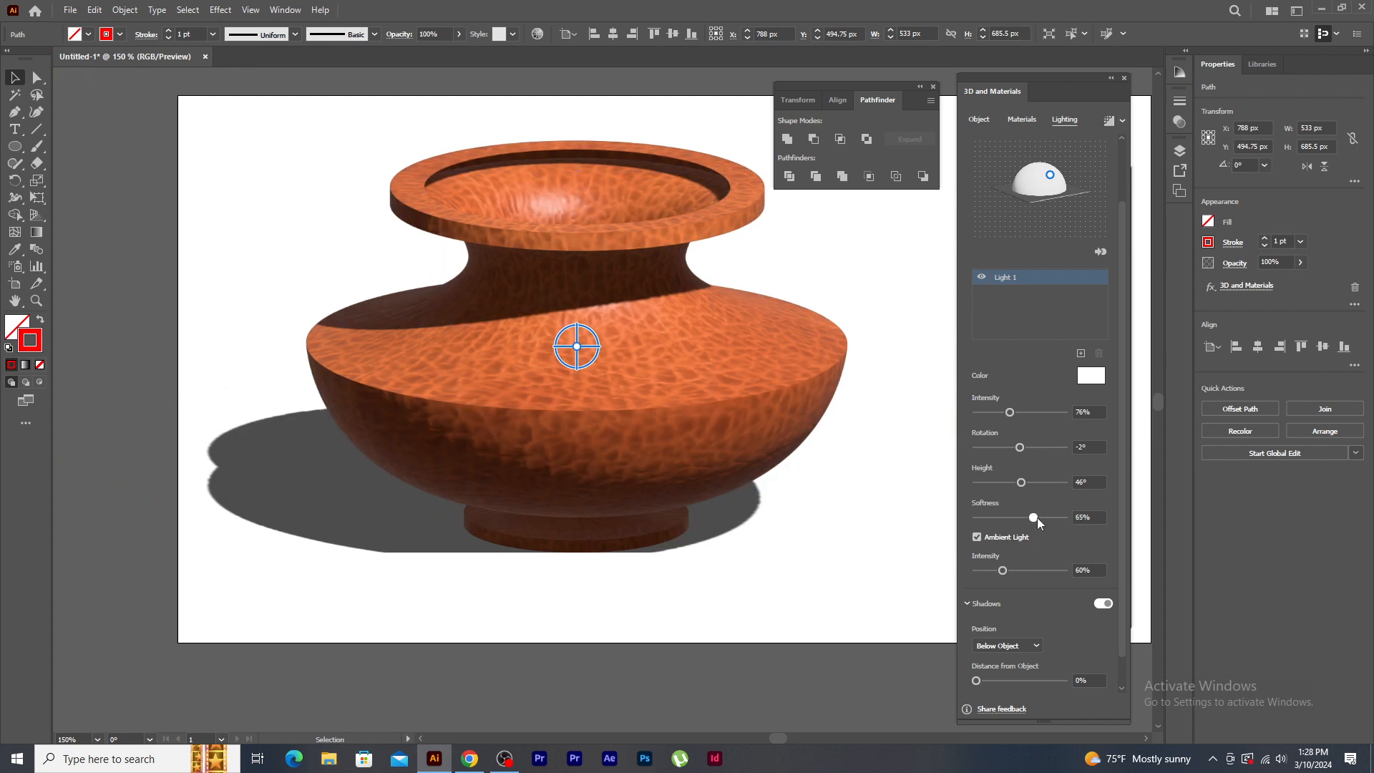
click(1103, 127)
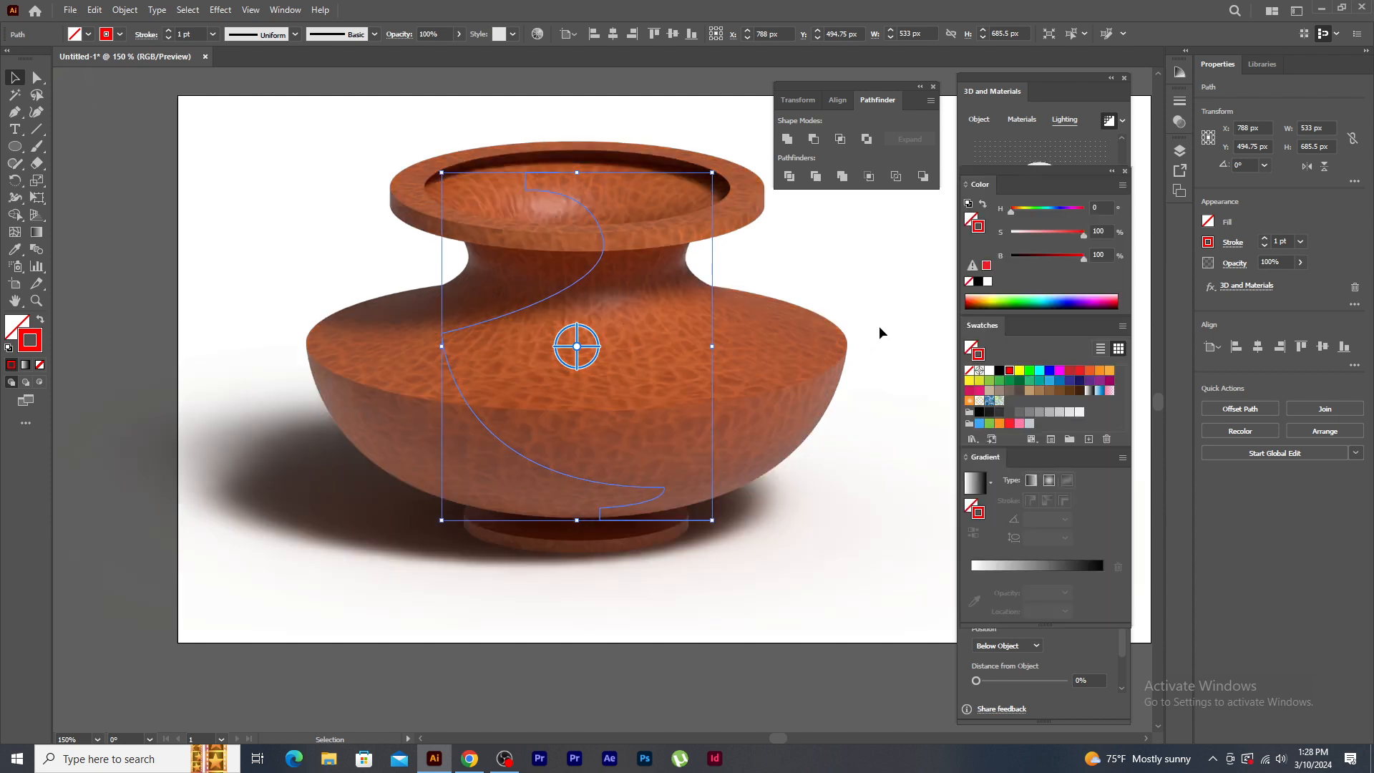
click(879, 325)
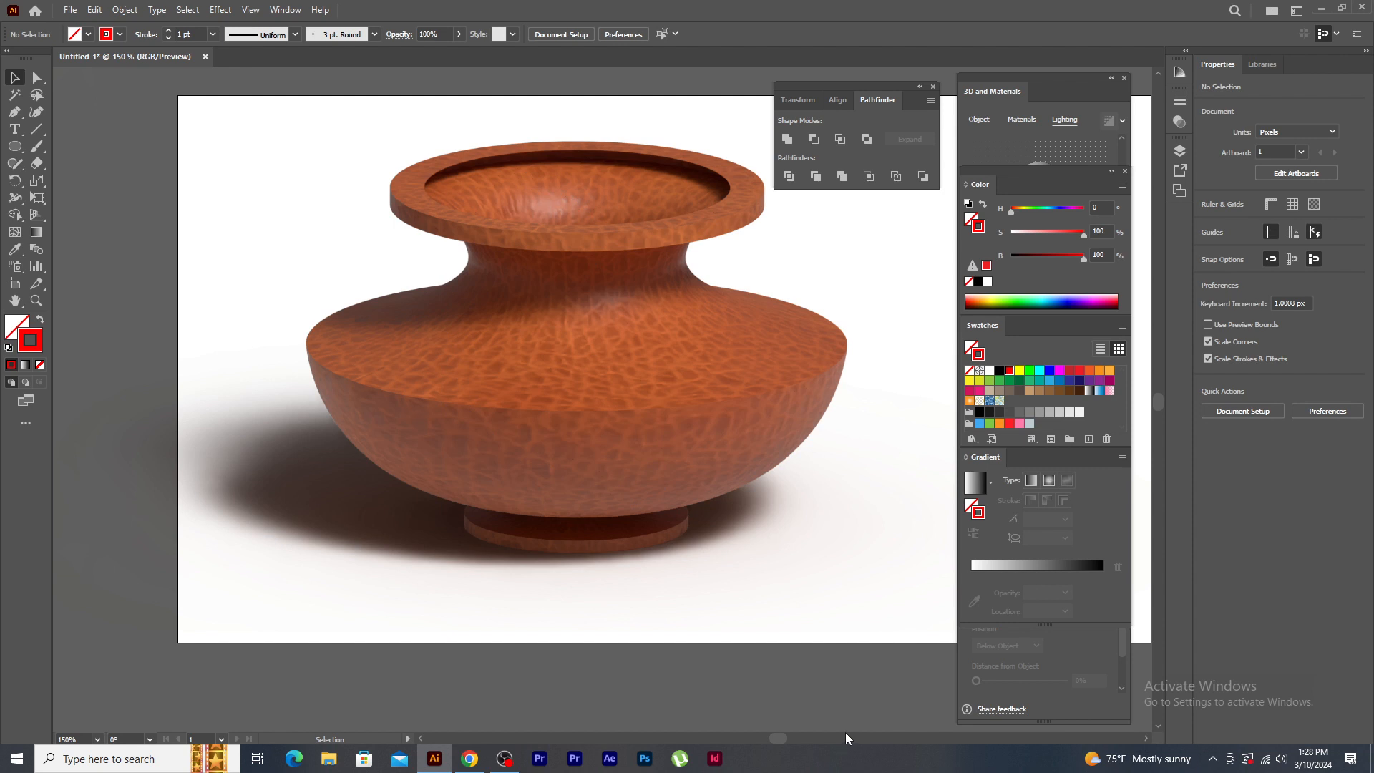
- Expand the appearance of the vase and move it off the artboard, beside the wooden 3D text
click(408, 228)
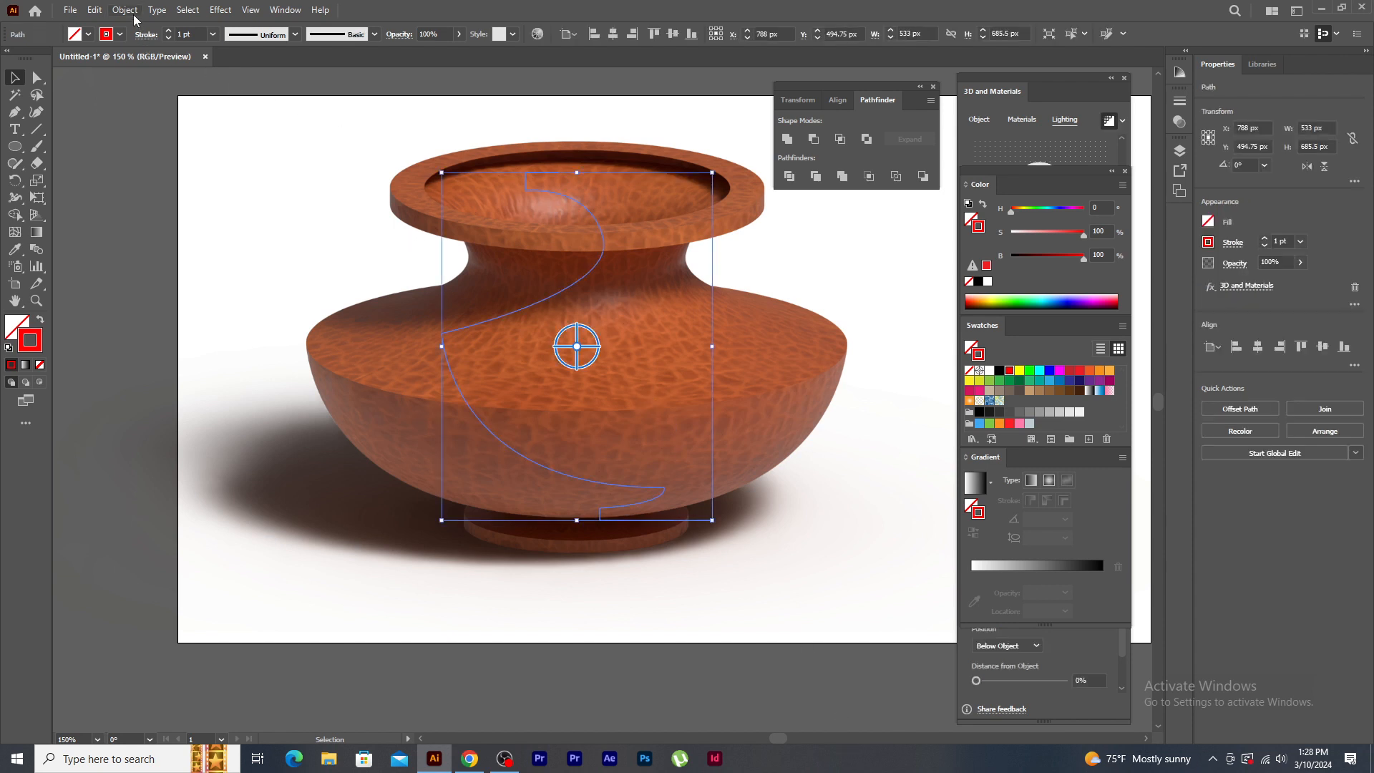
click(129, 12)
click(174, 211)
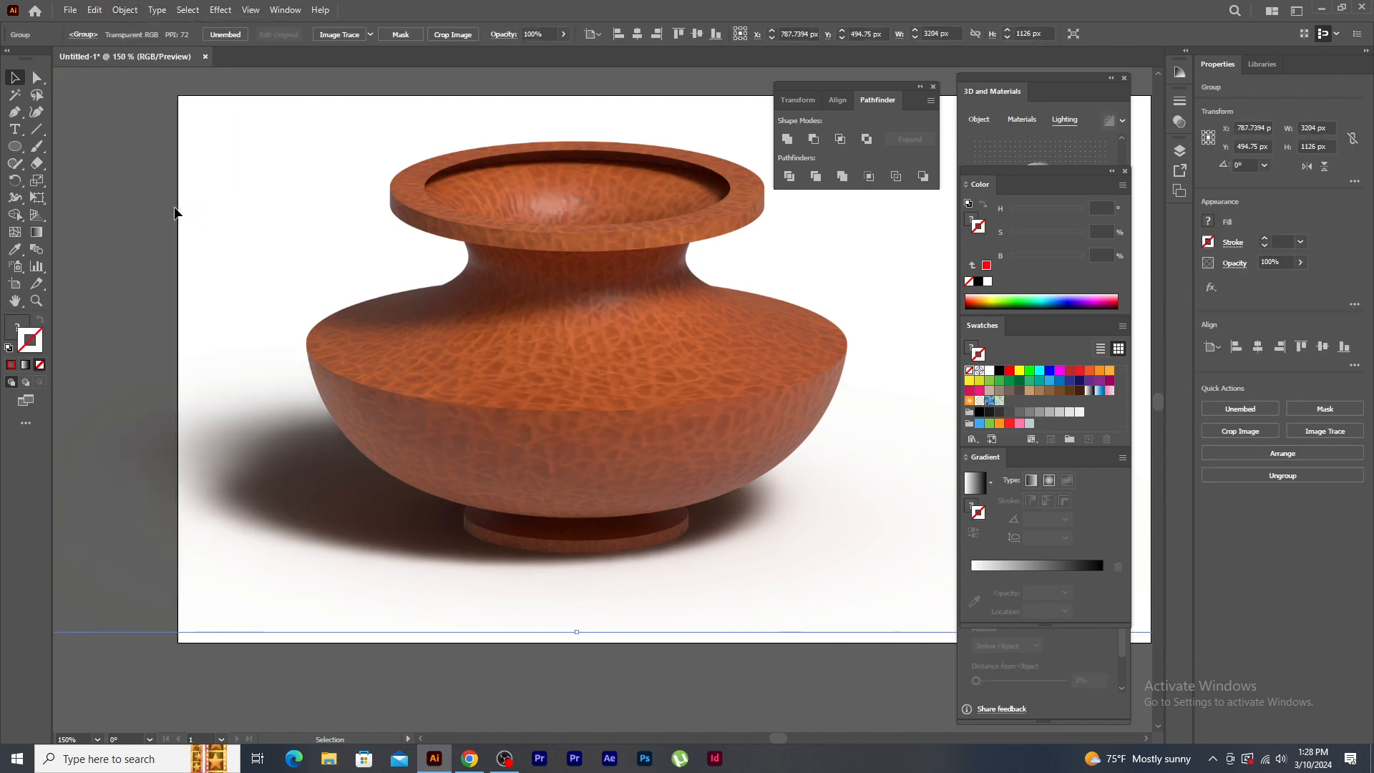
key(ctrl+minus)
key(ctrl+minus)
drag(243, 274, 390, 326)
drag(629, 412, 508, 185)
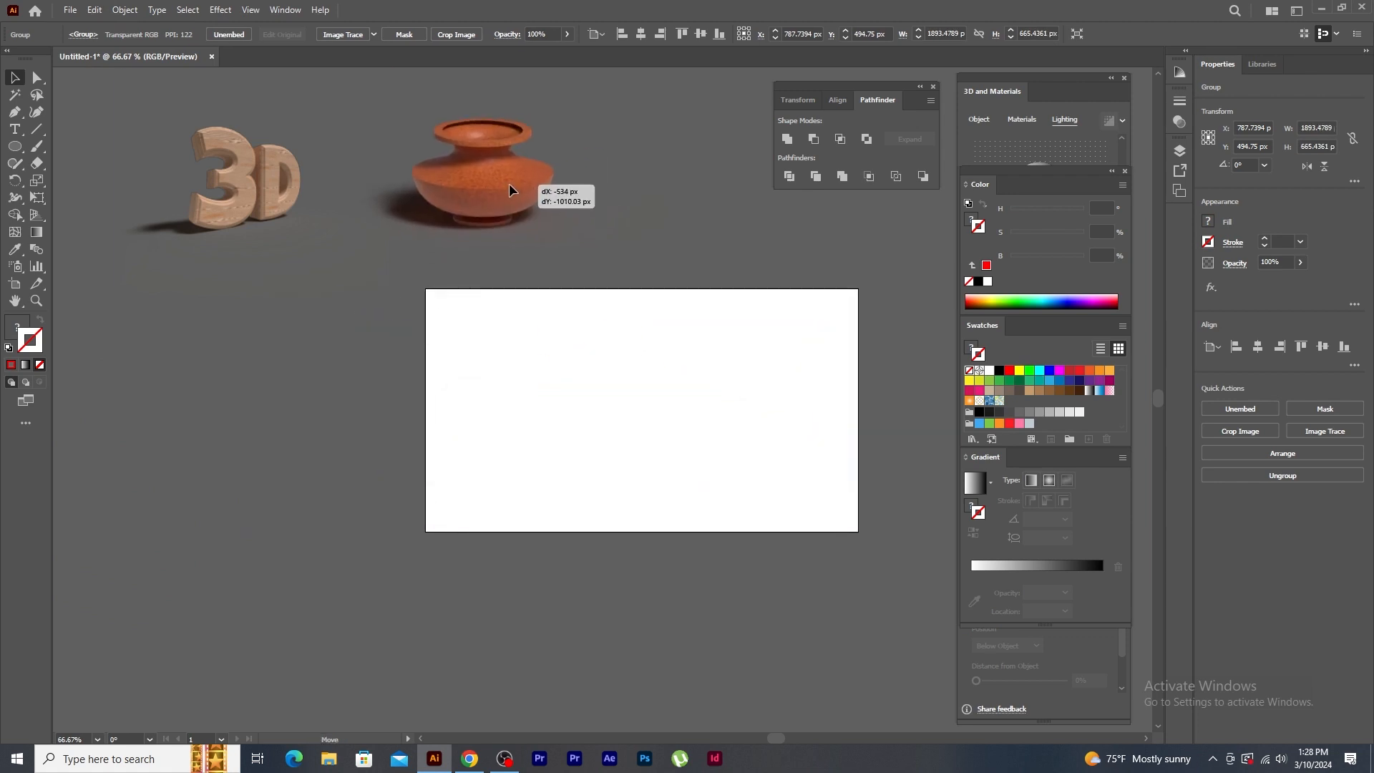
- Draw a wide, flat rectangle on the empty artboard and fully round its corners to form the bottle's lip
click(671, 420)
key(ctrl+plus)
key(ctrl+plus)
drag(673, 422, 468, 410)
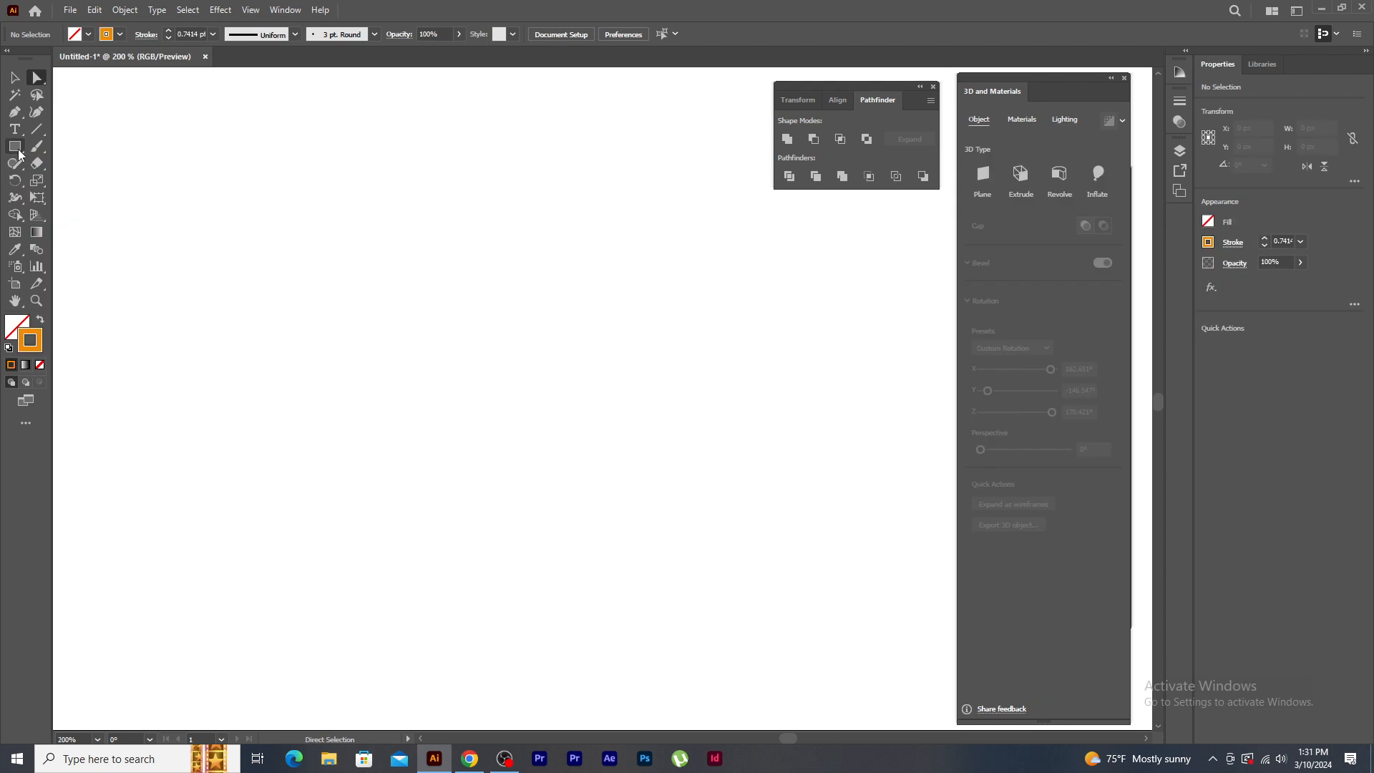
key(m)
drag(404, 152, 583, 186)
drag(575, 177, 569, 177)
click(14, 78)
click(753, 390)
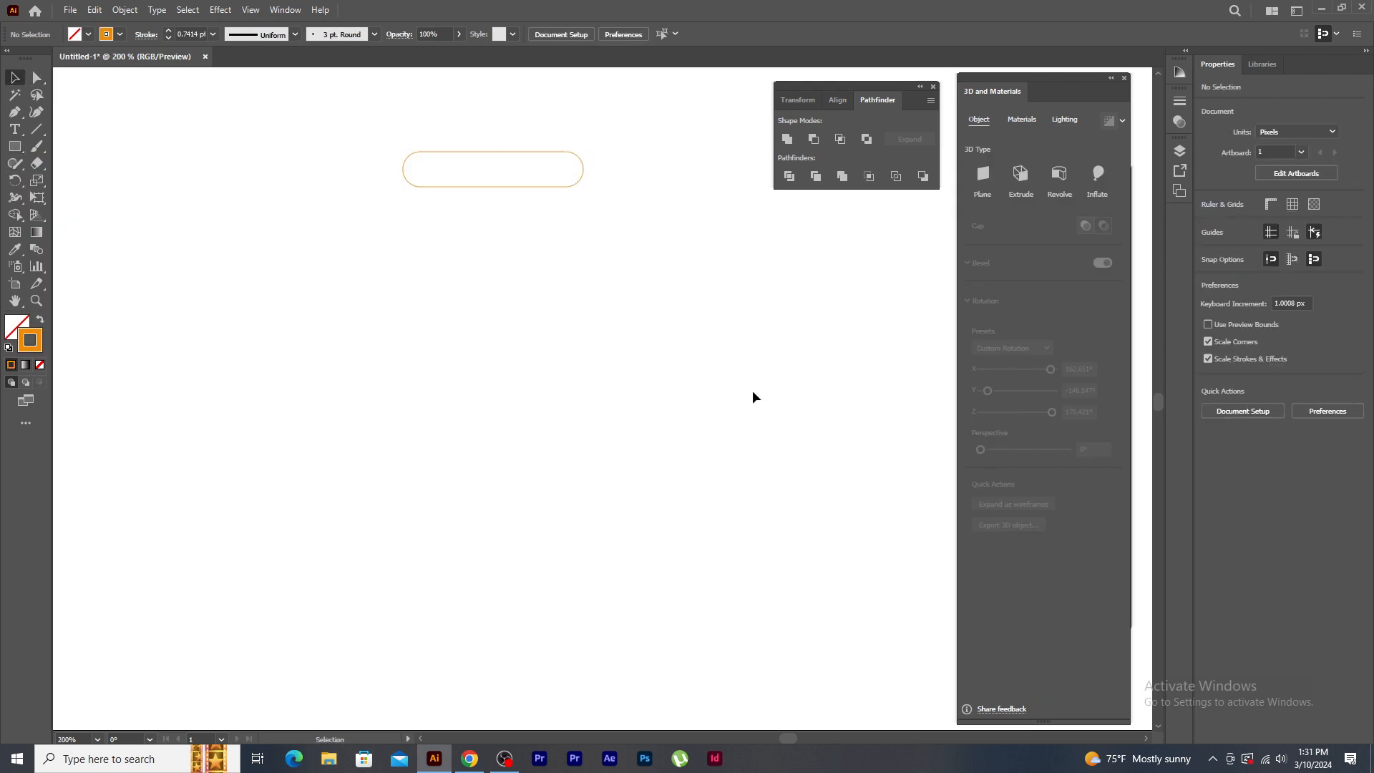
- Draw a tall rectangle for the bottle's neck, overlapping the lip's lower edge and centered beneath it
click(492, 187)
click(14, 147)
drag(440, 178, 573, 343)
key(v)
drag(574, 224, 559, 217)
click(273, 284)
- Draw a thin collar rectangle about 231 × 14 px across the neck's lower end
key(m)
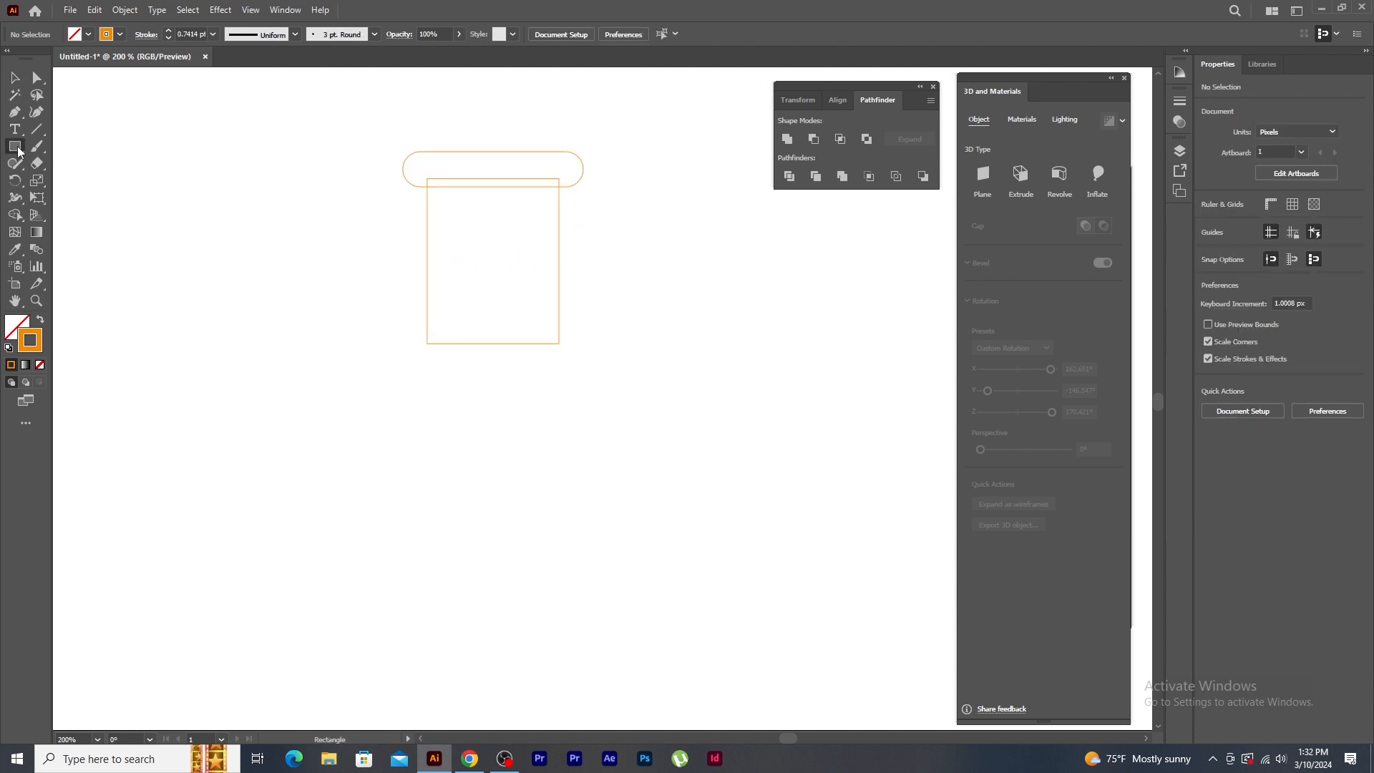
drag(415, 343, 572, 351)
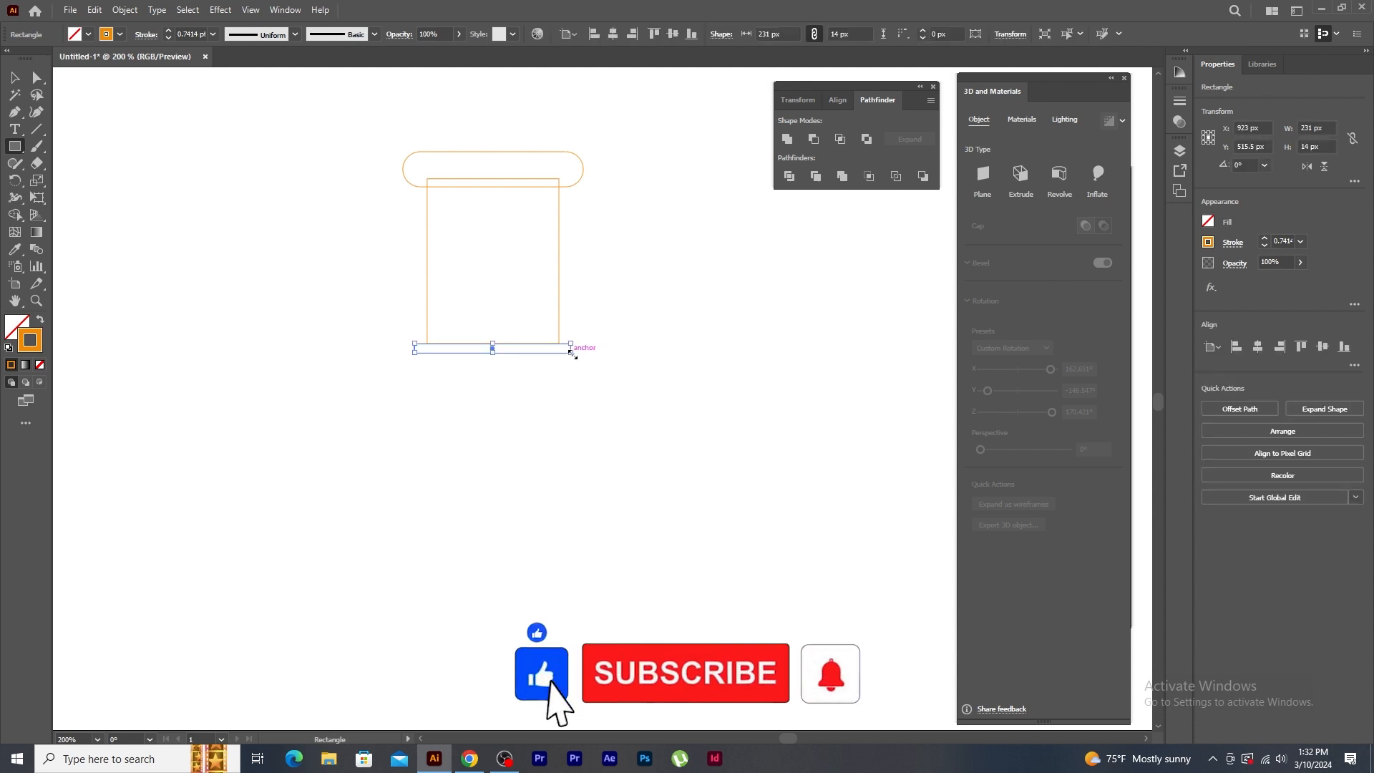
click(16, 77)
- Scale the lip, neck and collar together to about 196 × 216 px and move them near the artboard's upper edge
key(ctrl+minus)
drag(383, 356, 322, 266)
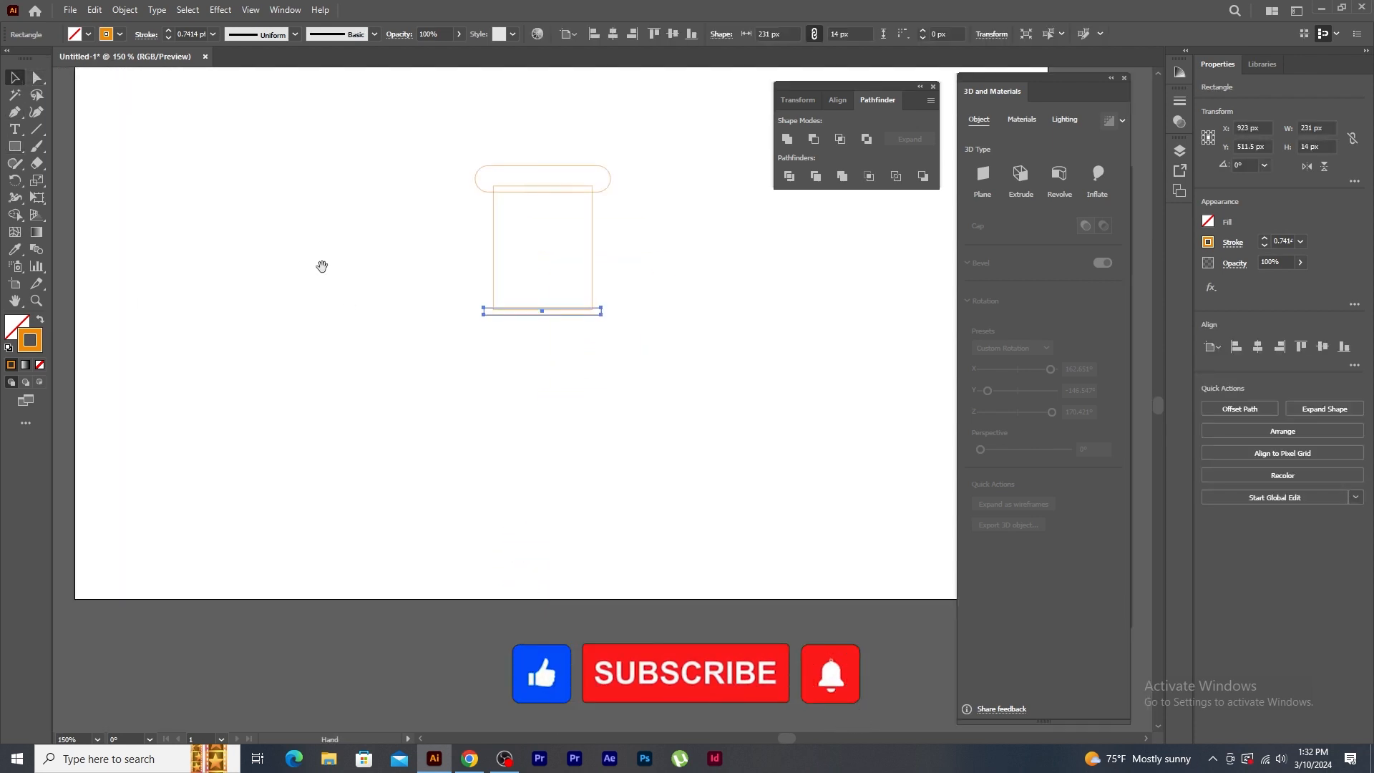
key(ctrl+a)
drag(611, 164, 593, 184)
drag(465, 248, 472, 377)
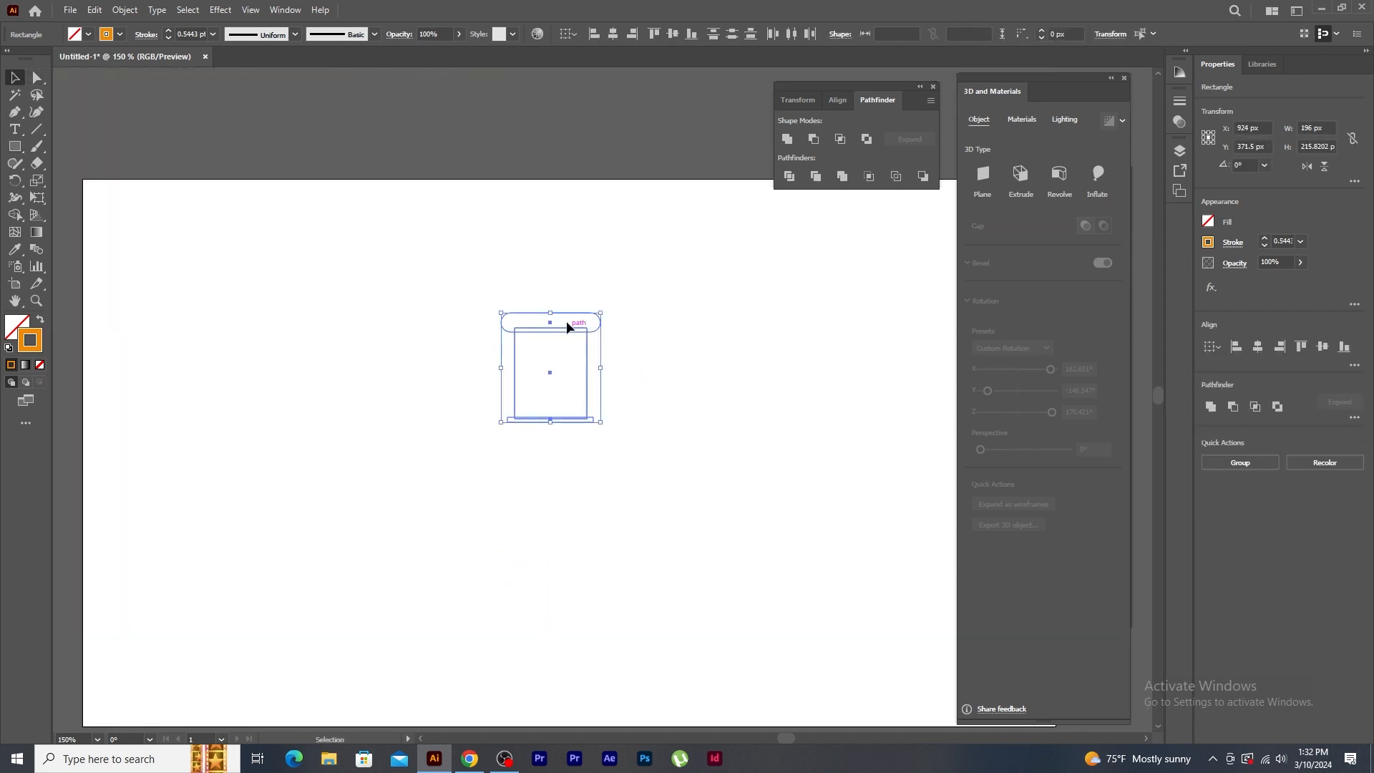
drag(565, 320, 553, 225)
- Draw a body rectangle about 455 × 622 px, round its corners heavily, and center it against the collar's underside
key(m)
drag(449, 343, 676, 656)
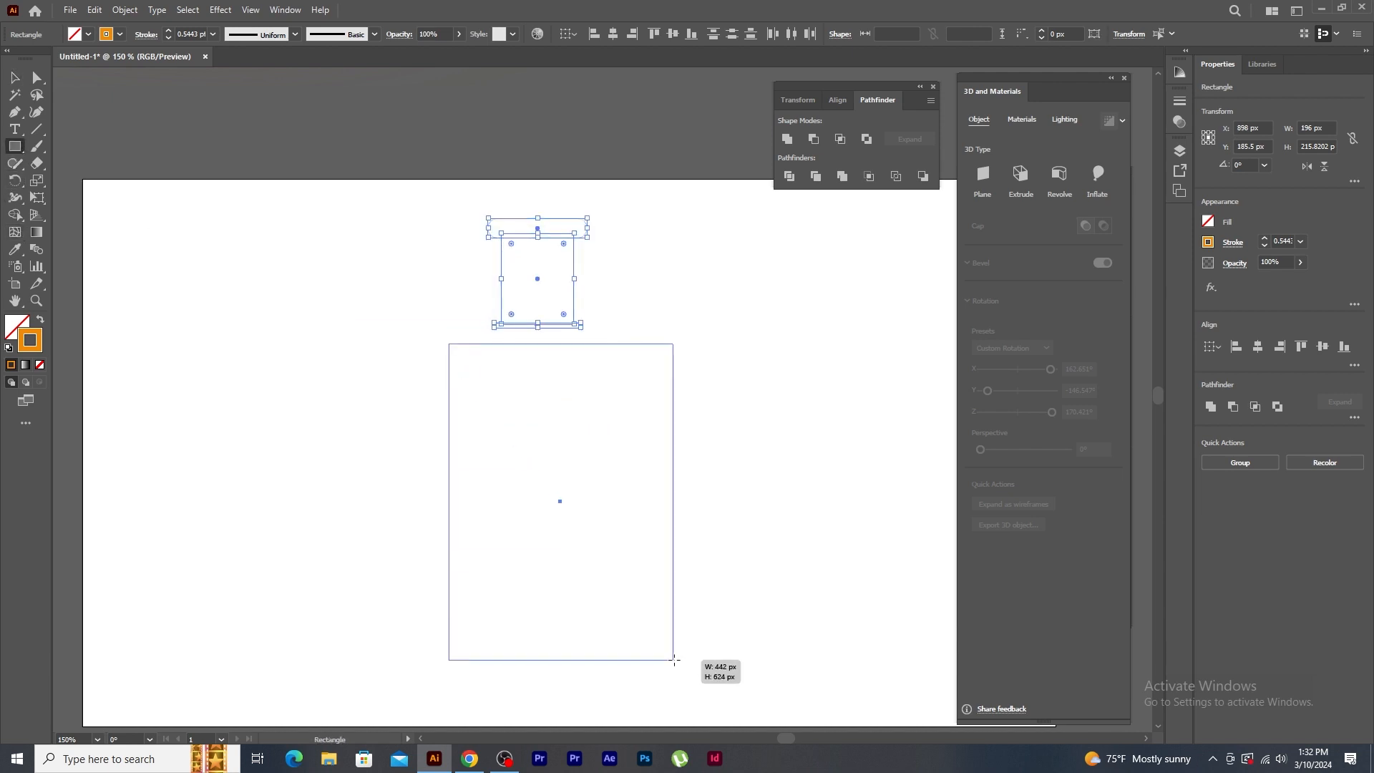
drag(669, 356, 644, 465)
key(v)
drag(673, 387, 619, 349)
scroll(619, 350, up, 2)
scroll(642, 285, up, 3)
click(662, 160)
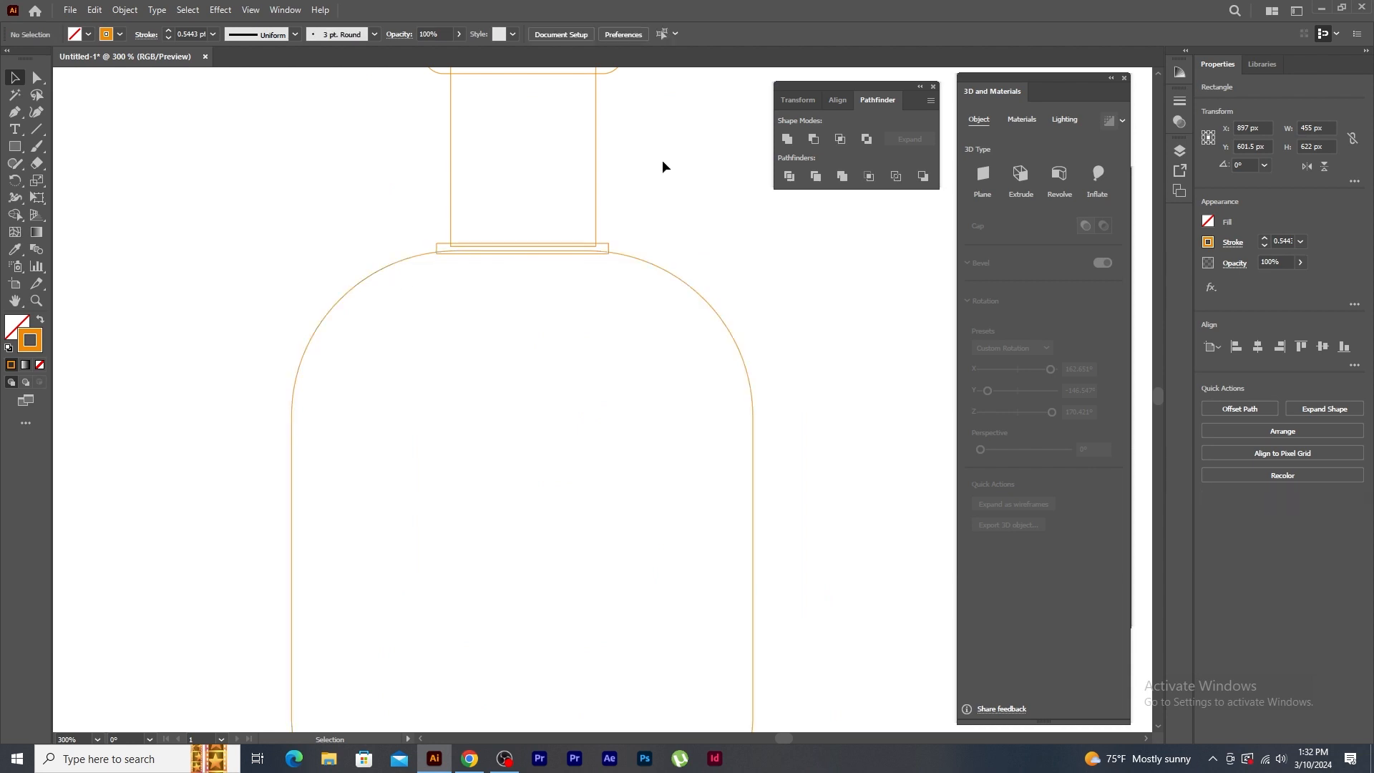
- Unite the lip, neck, collar and body into a single bottle outline
key(ctrl+minus)
drag(418, 147, 616, 383)
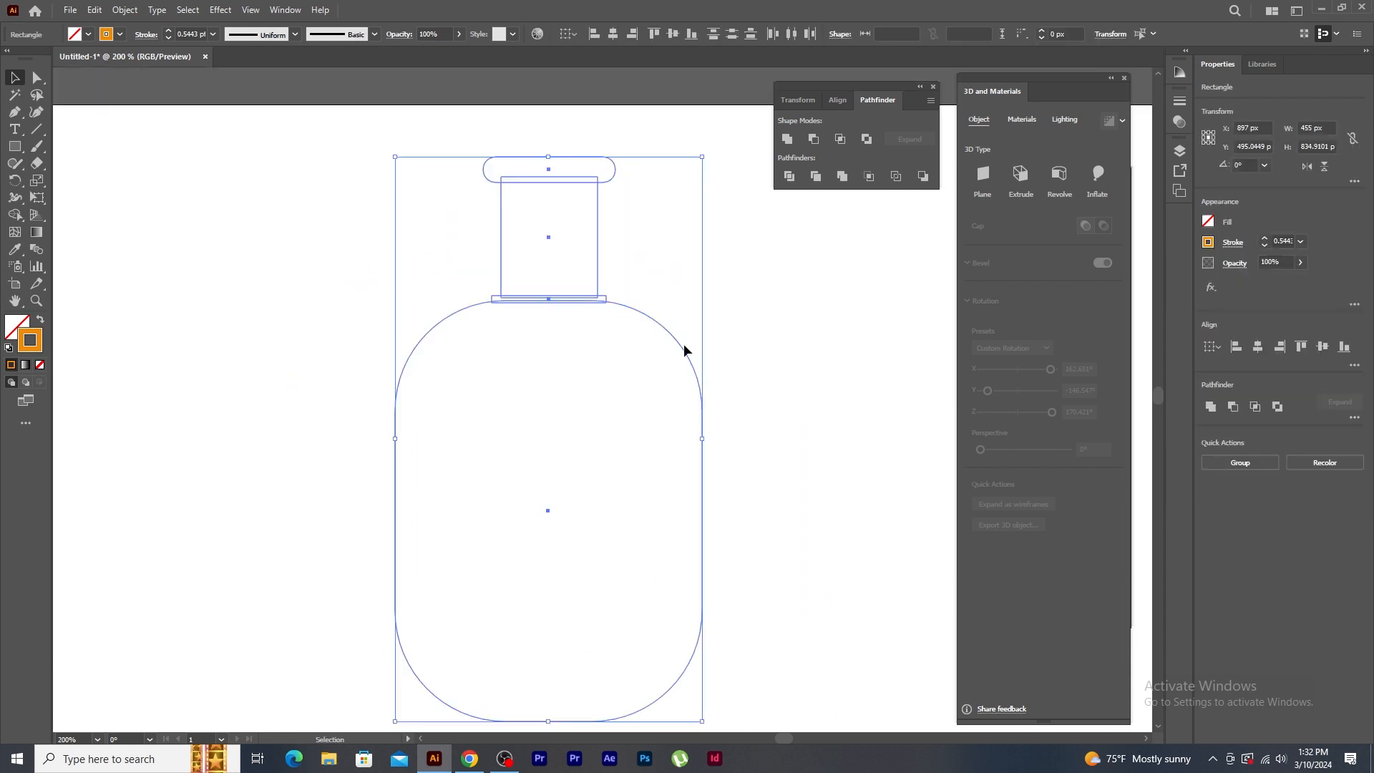
click(786, 140)
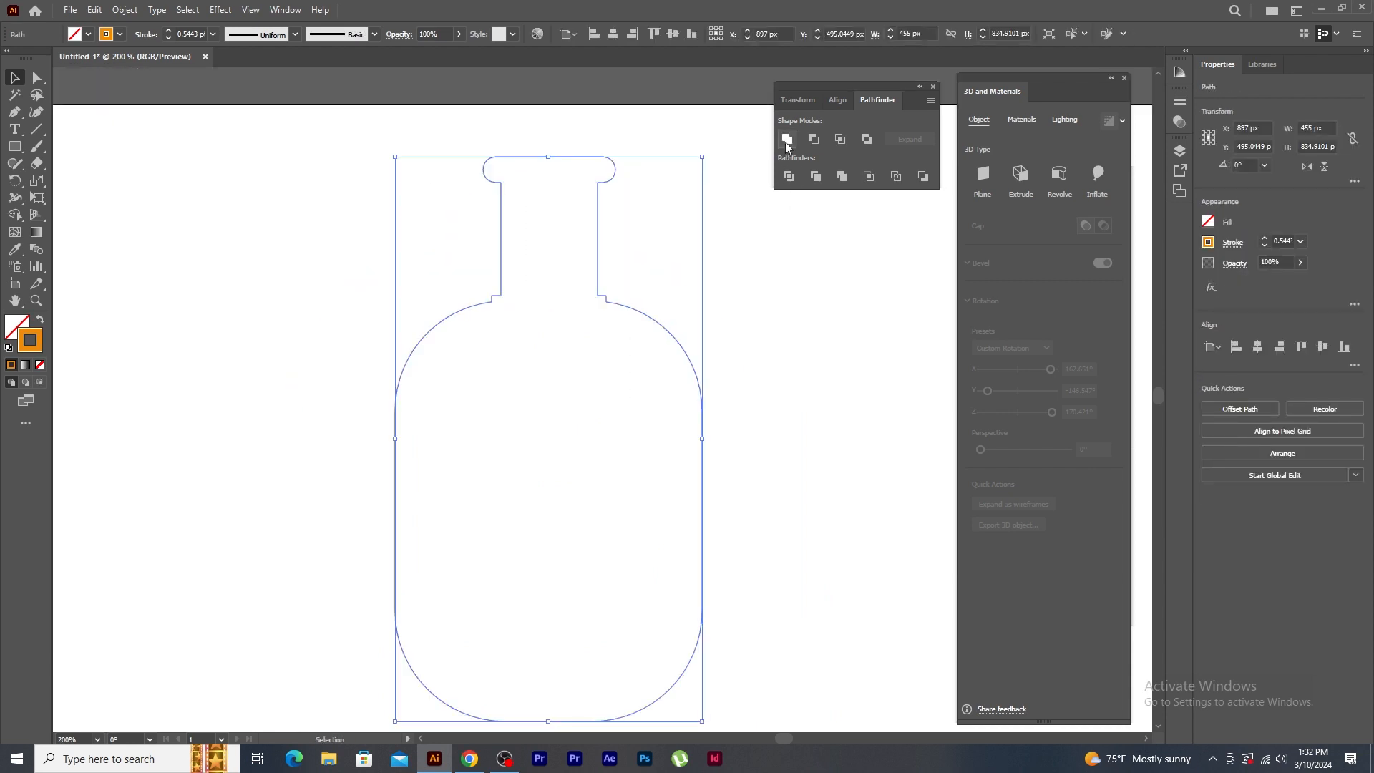
click(794, 355)
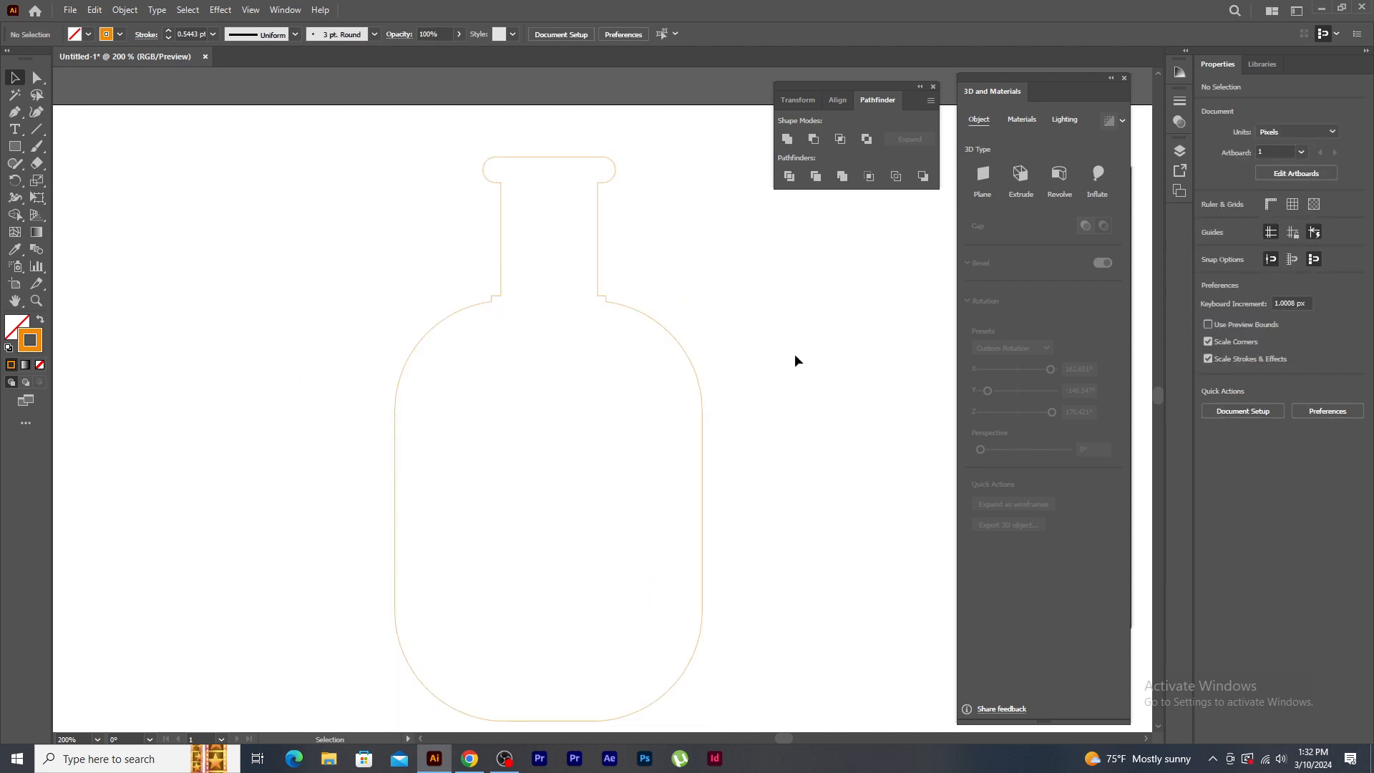
- Draw a vertical line about 950 px long through the bottle's center, extending past both ends
key(ctrl+minus)
drag(690, 456, 619, 415)
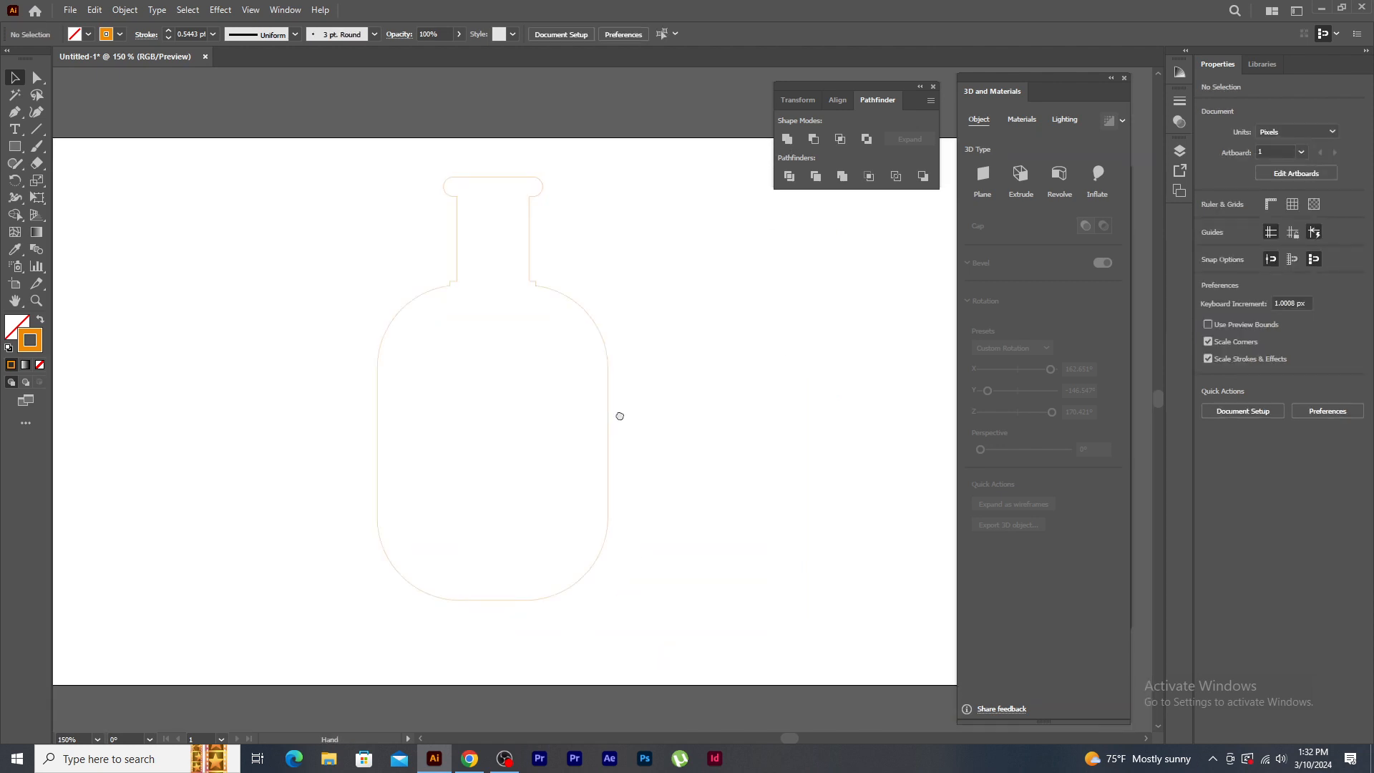
click(555, 300)
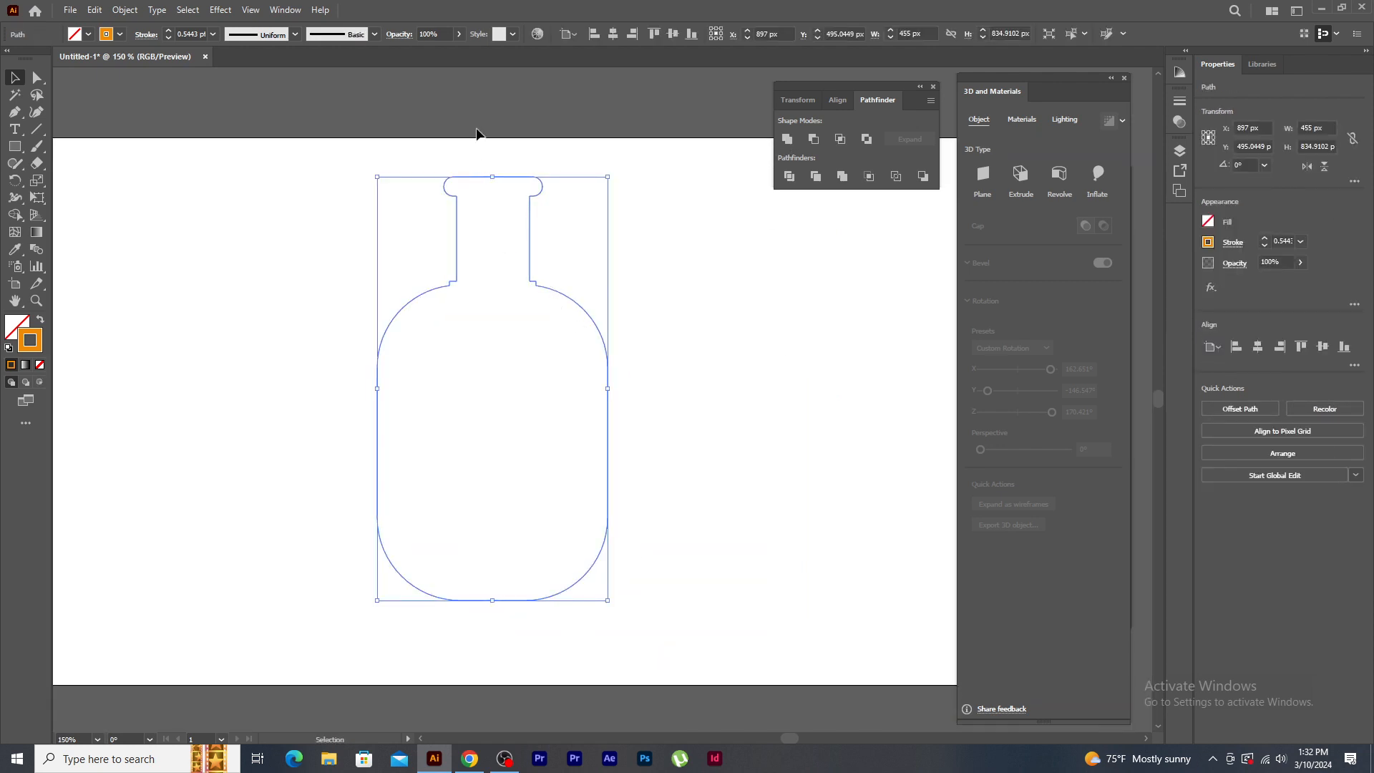
click(36, 128)
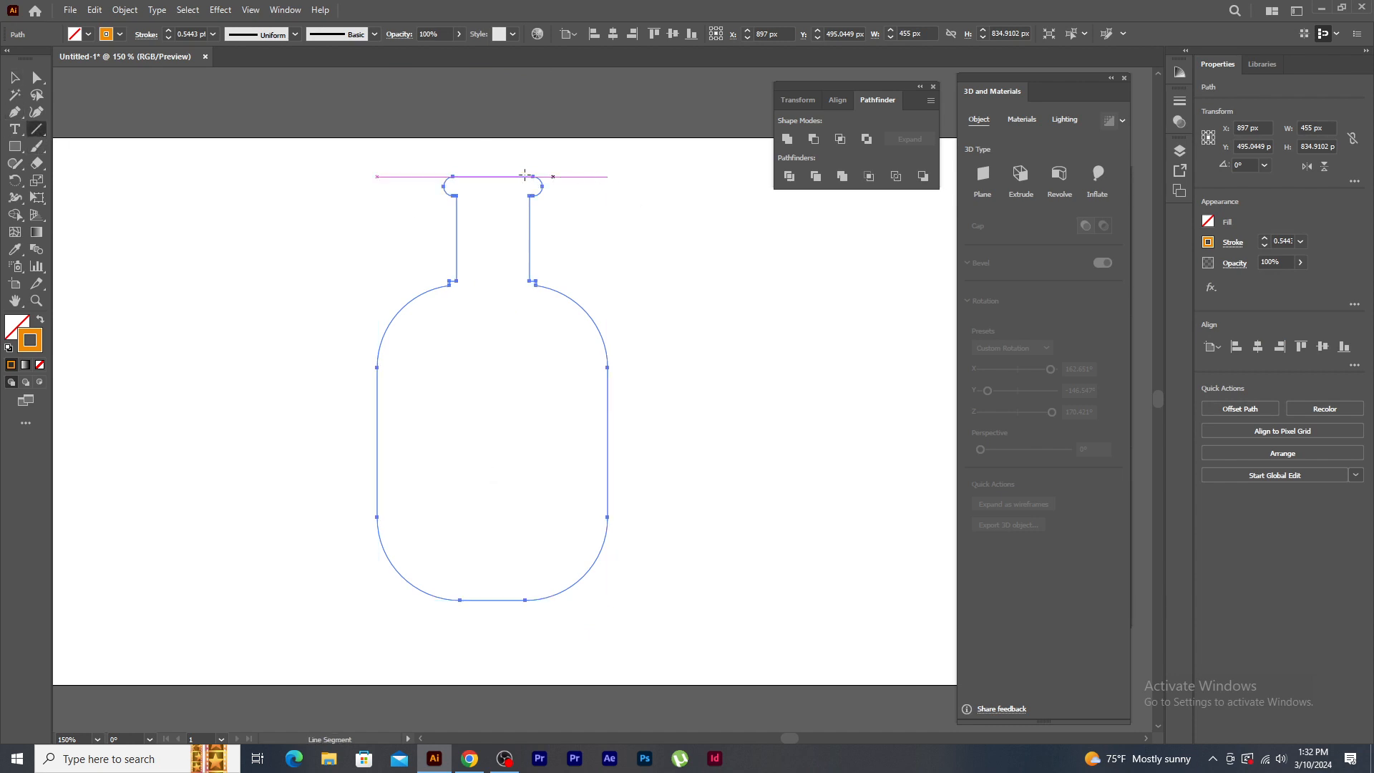
drag(494, 155, 493, 636)
click(15, 84)
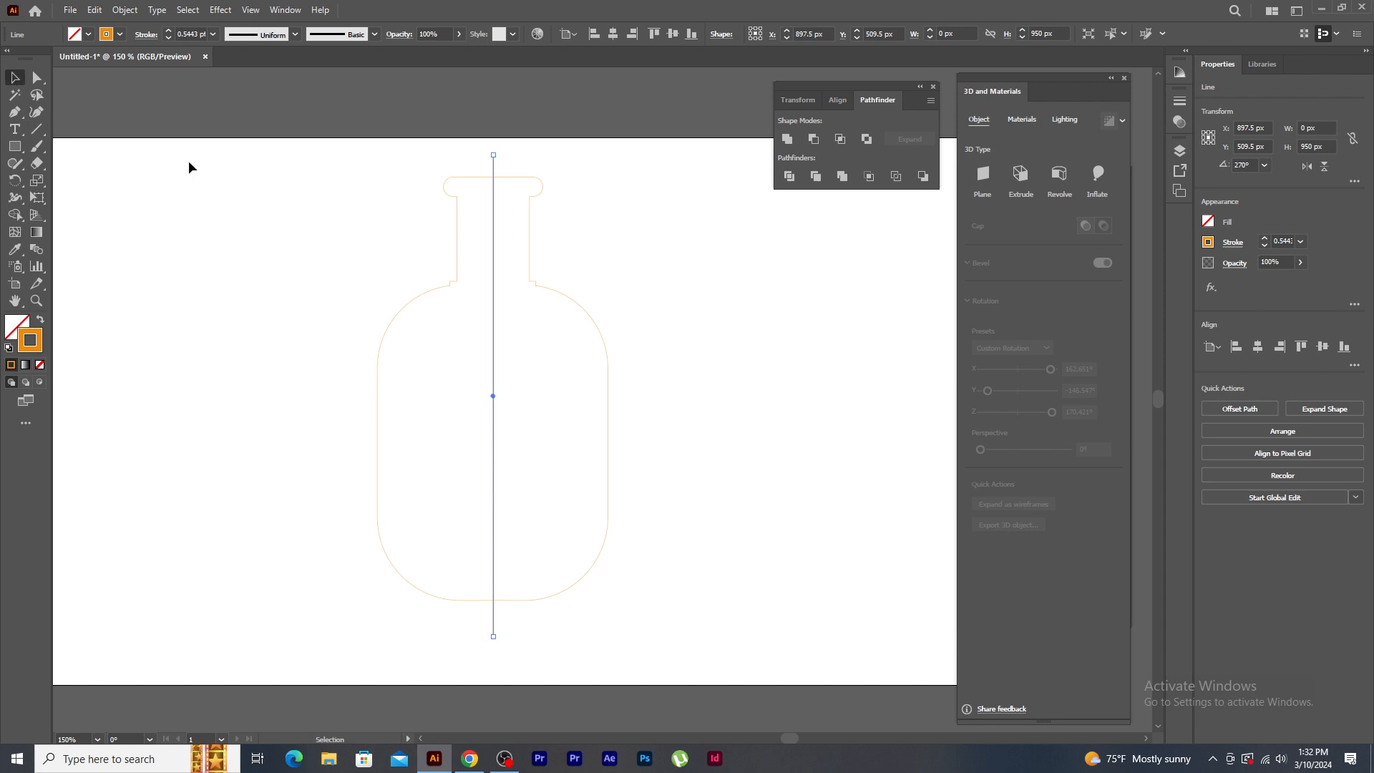
- Divide the bottle along the vertical line, ungroup the pieces and delete the right half
drag(300, 148, 607, 312)
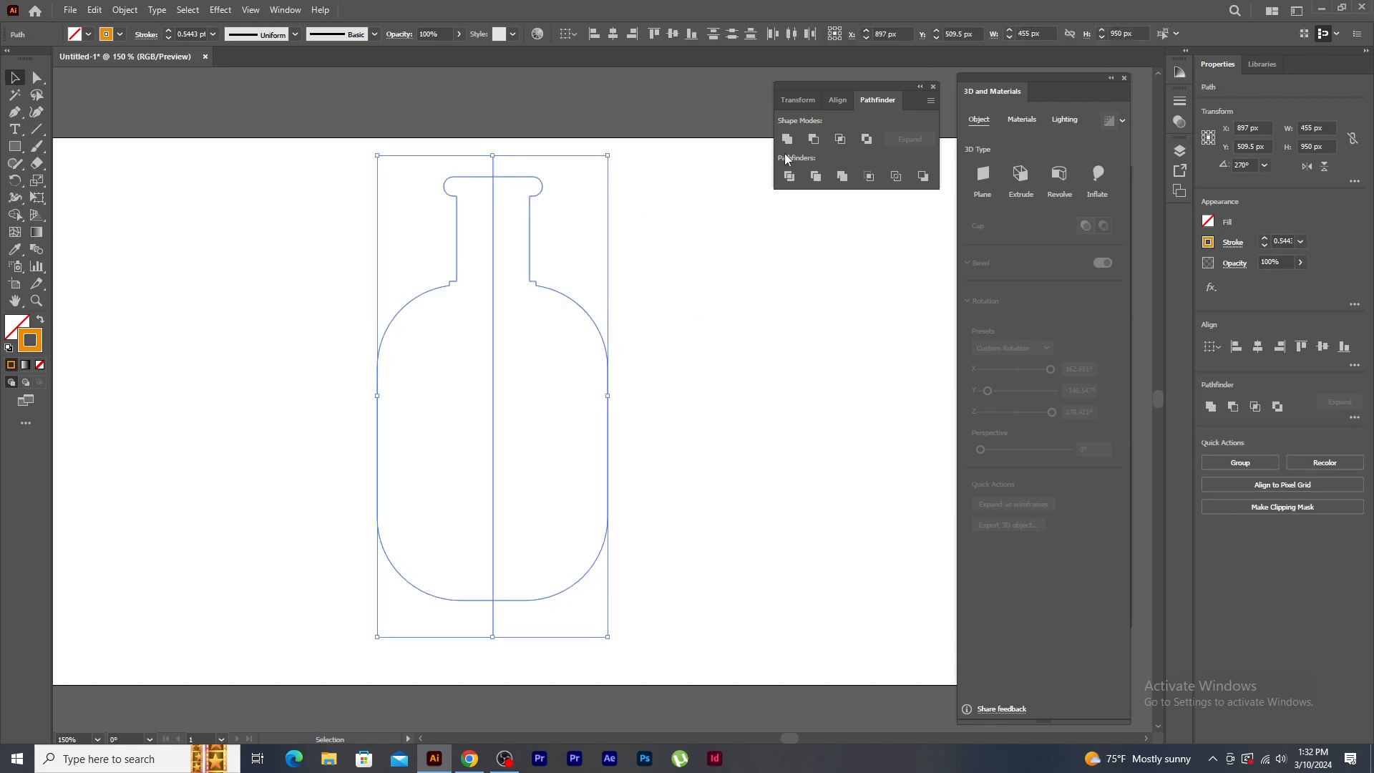
click(789, 176)
right_click(530, 200)
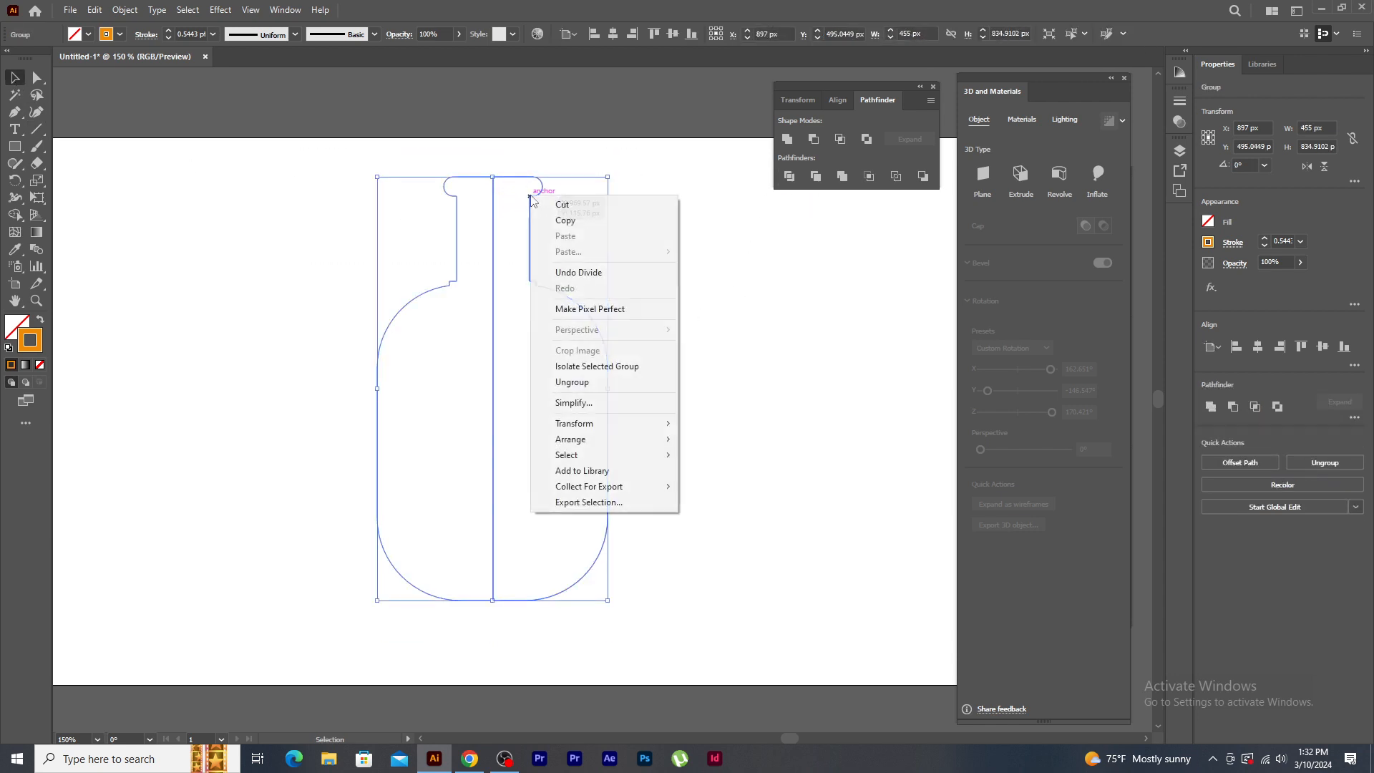
click(572, 381)
click(659, 261)
click(548, 288)
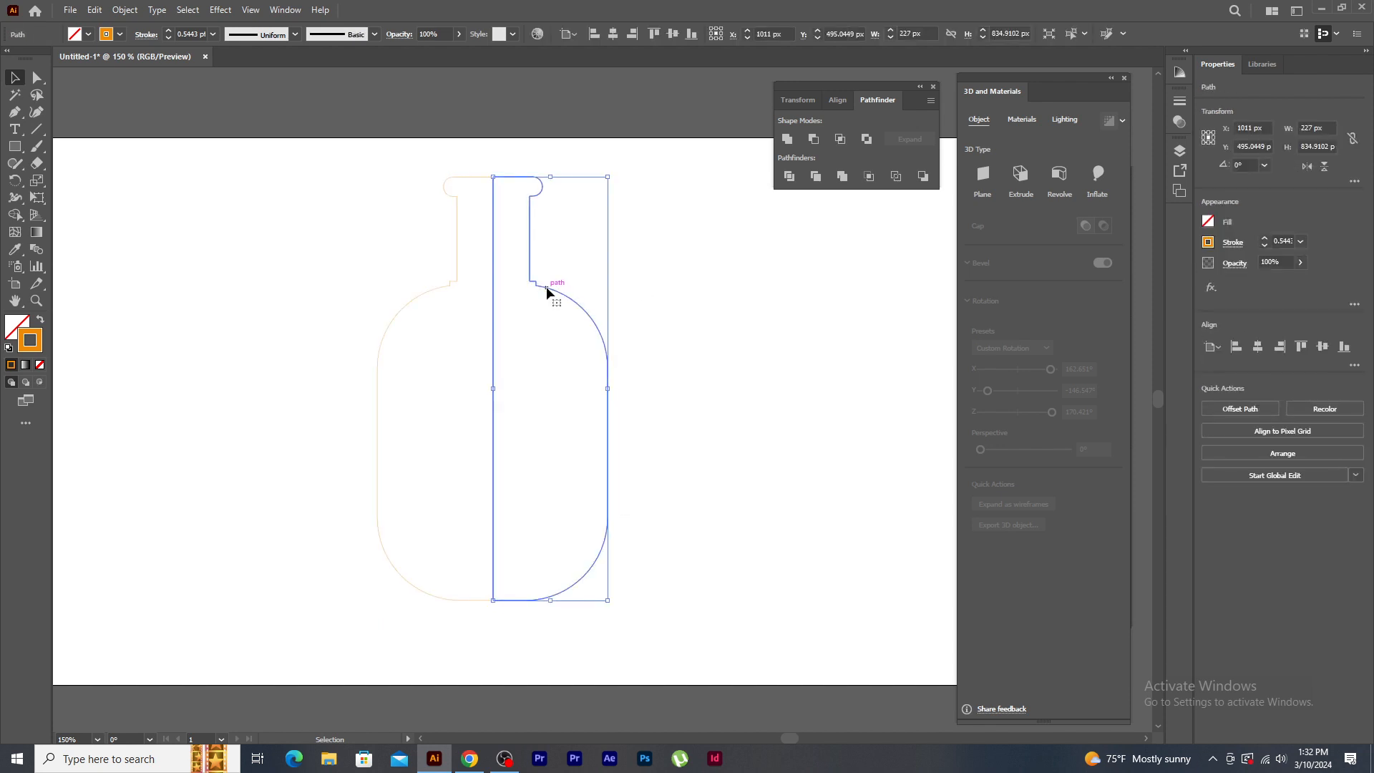
key(Delete)
- Set the stroke color of the remaining half-bottle profile to orange-red
click(494, 280)
click(119, 34)
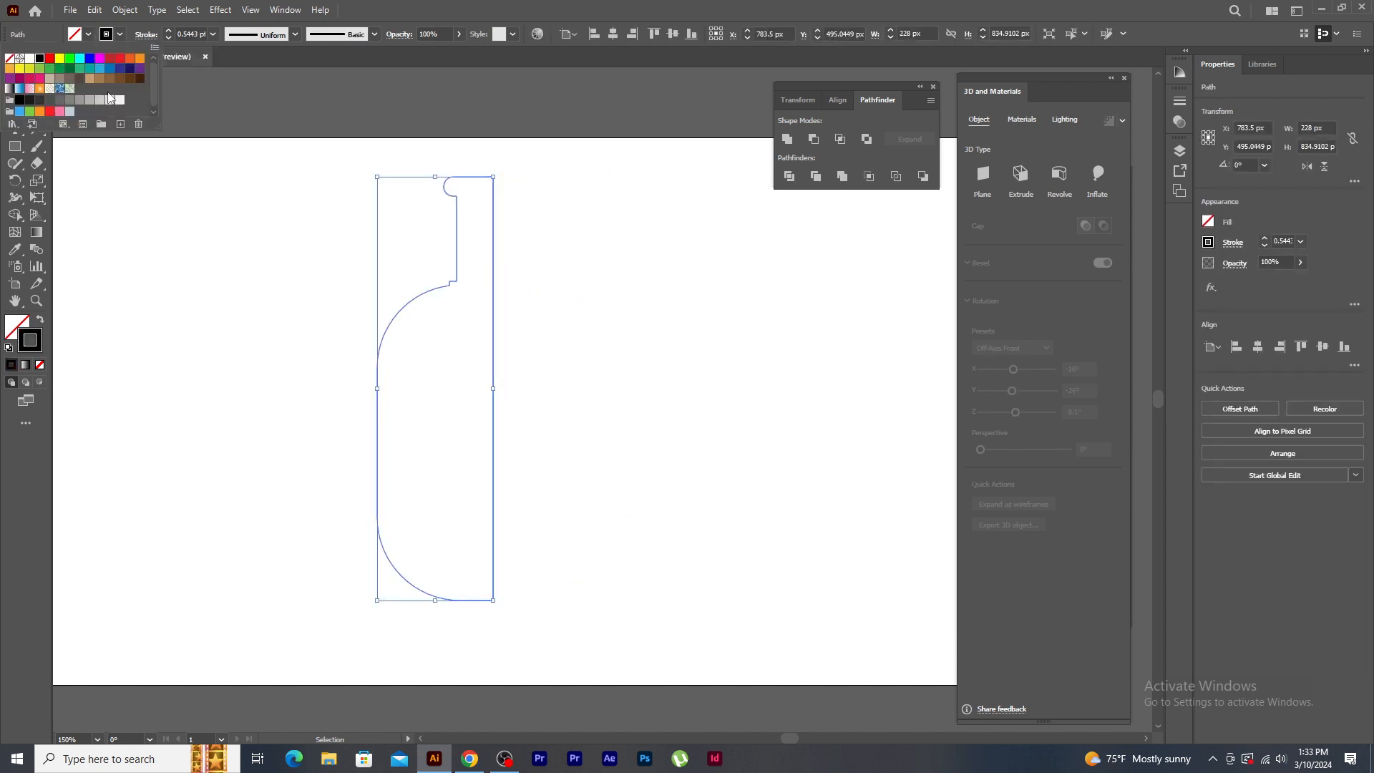
click(129, 59)
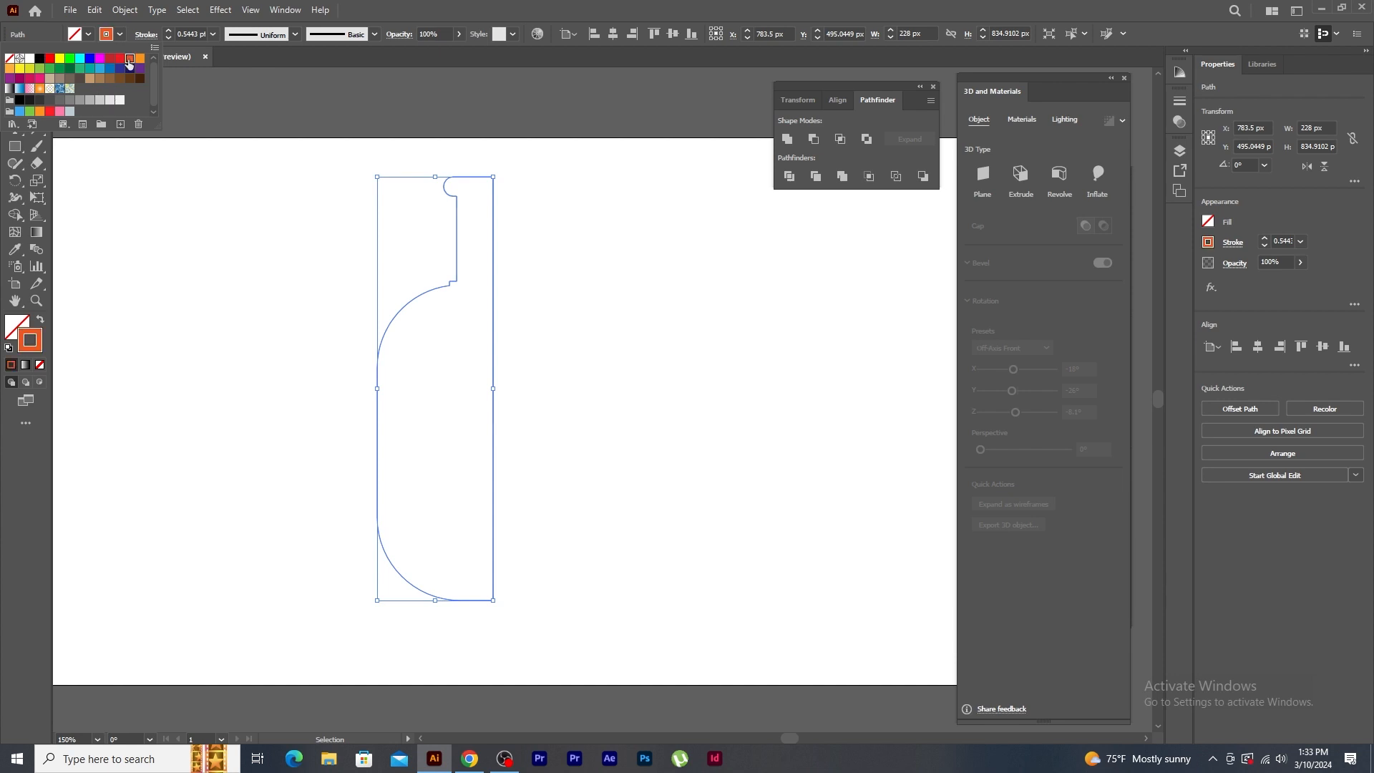
click(817, 2)
- Revolve the profile 360° from its Right Edge and rotate the bottle freehand to about X 166°, Y -160°, Z 174°
click(1053, 176)
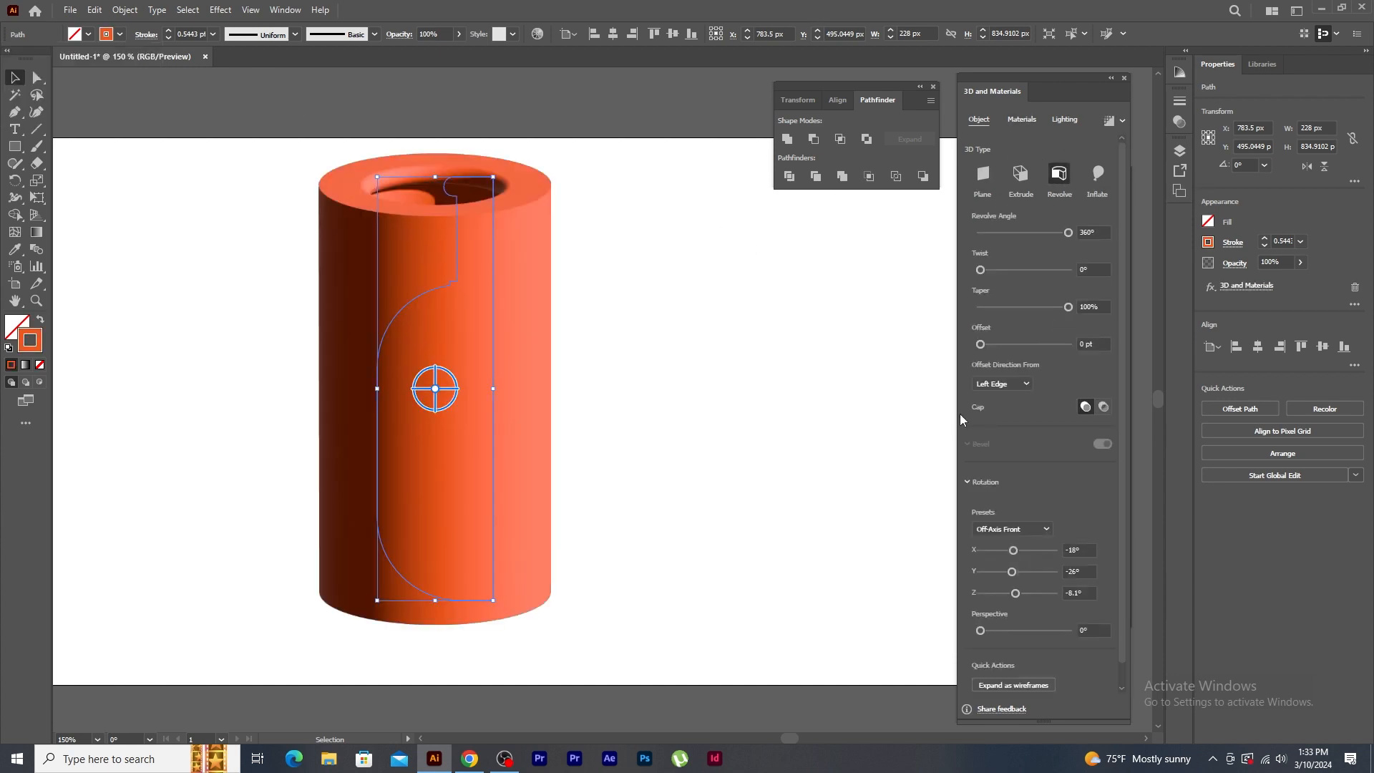
click(1014, 382)
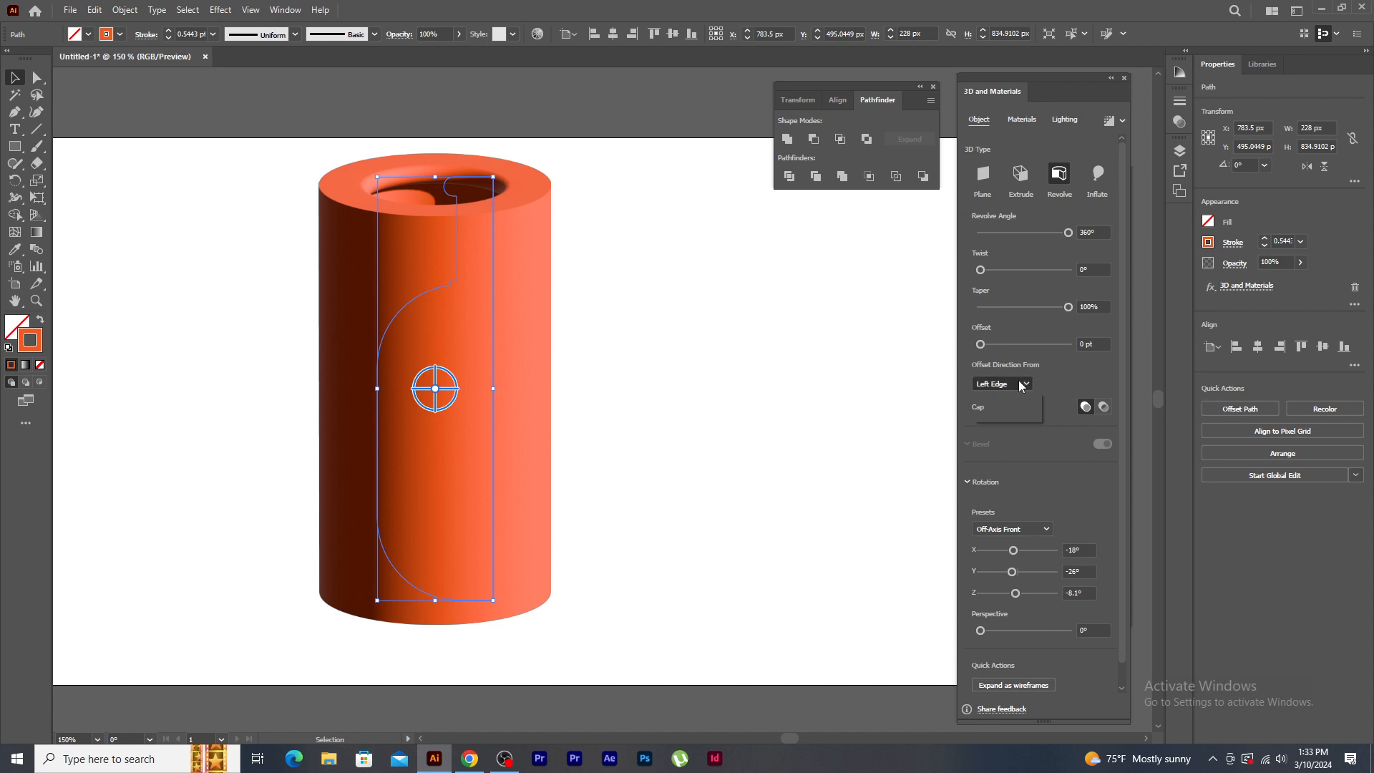
click(1007, 415)
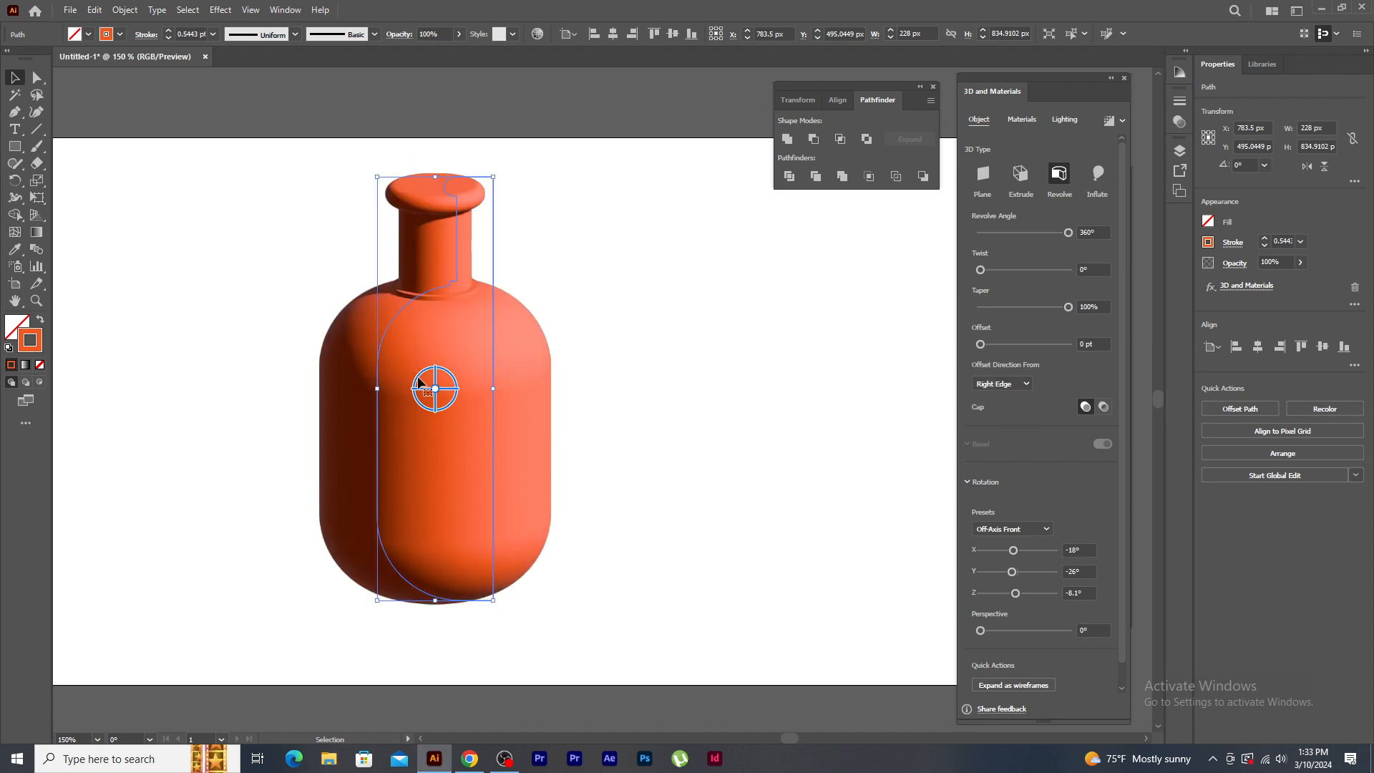
mouse_move(434, 389)
mouse_down()
mouse_move(432, 365)
mouse_move(431, 377)
mouse_move(408, 373)
mouse_move(431, 385)
mouse_up()
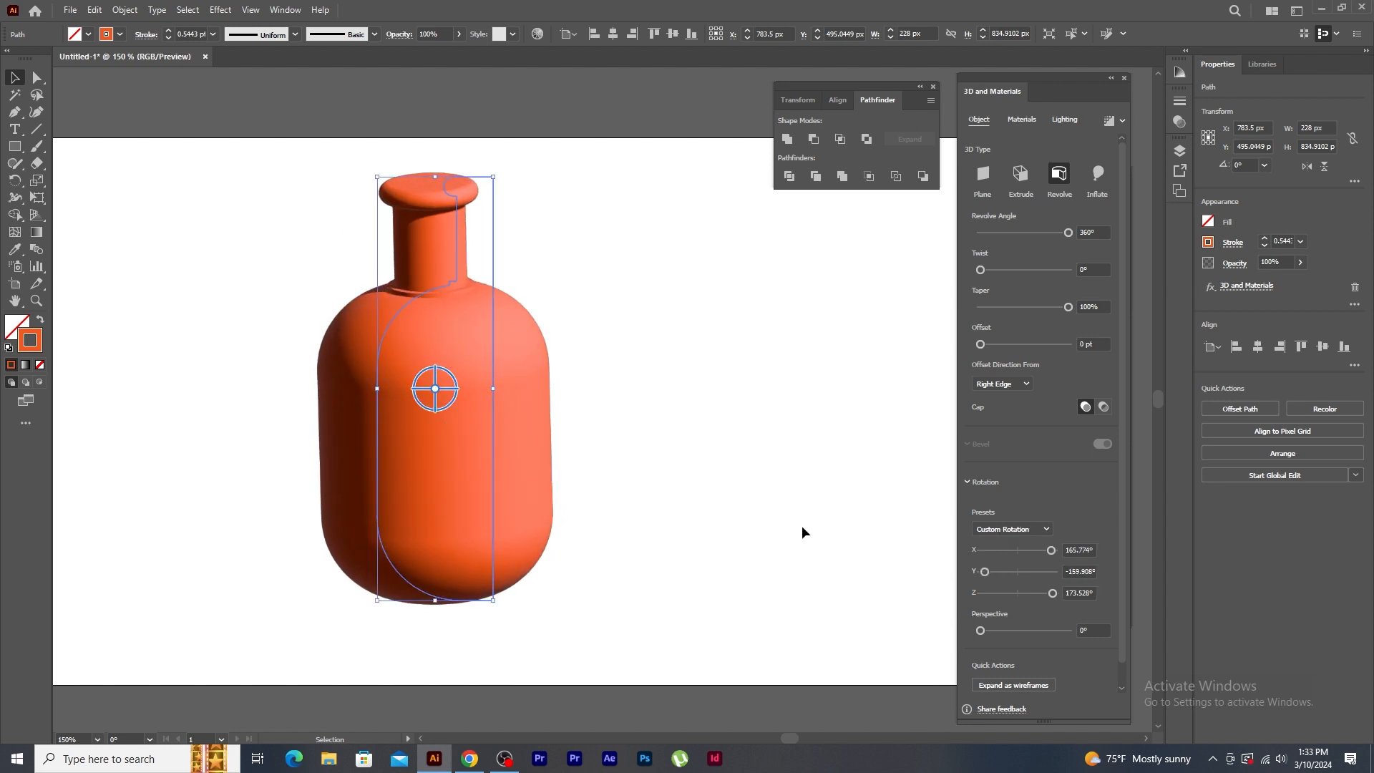
- Set the bottle's default material to roughness 0.43 and metallic 0.32
click(1021, 120)
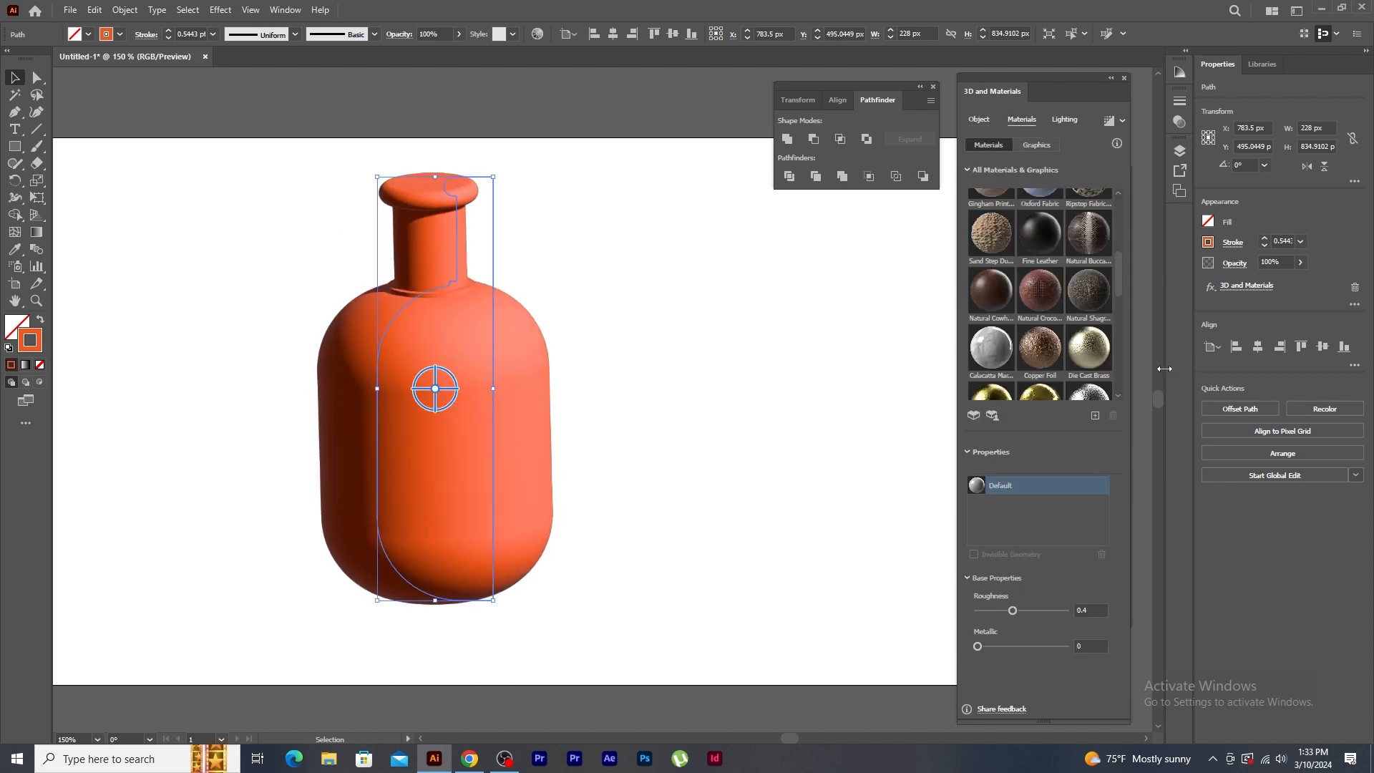
scroll(1116, 286, down, 3)
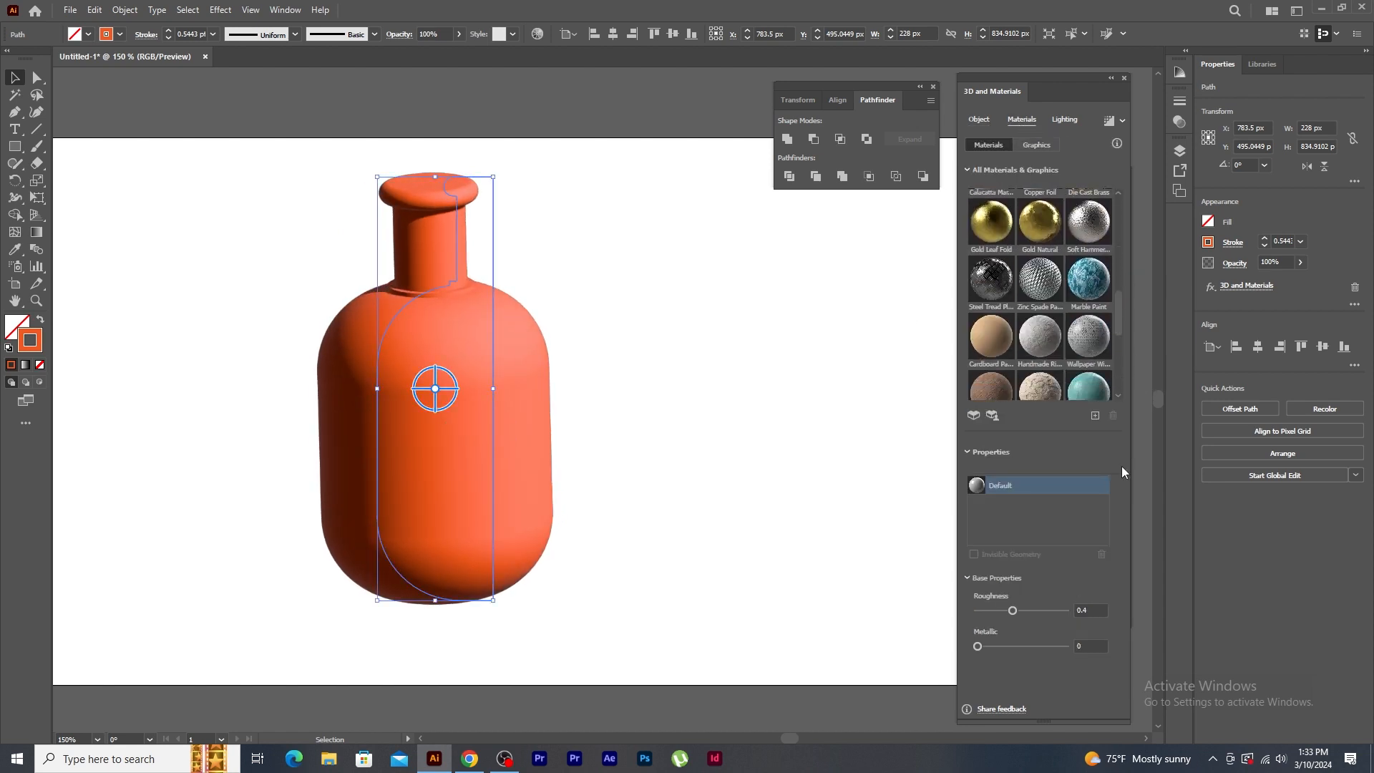
drag(982, 646, 1019, 608)
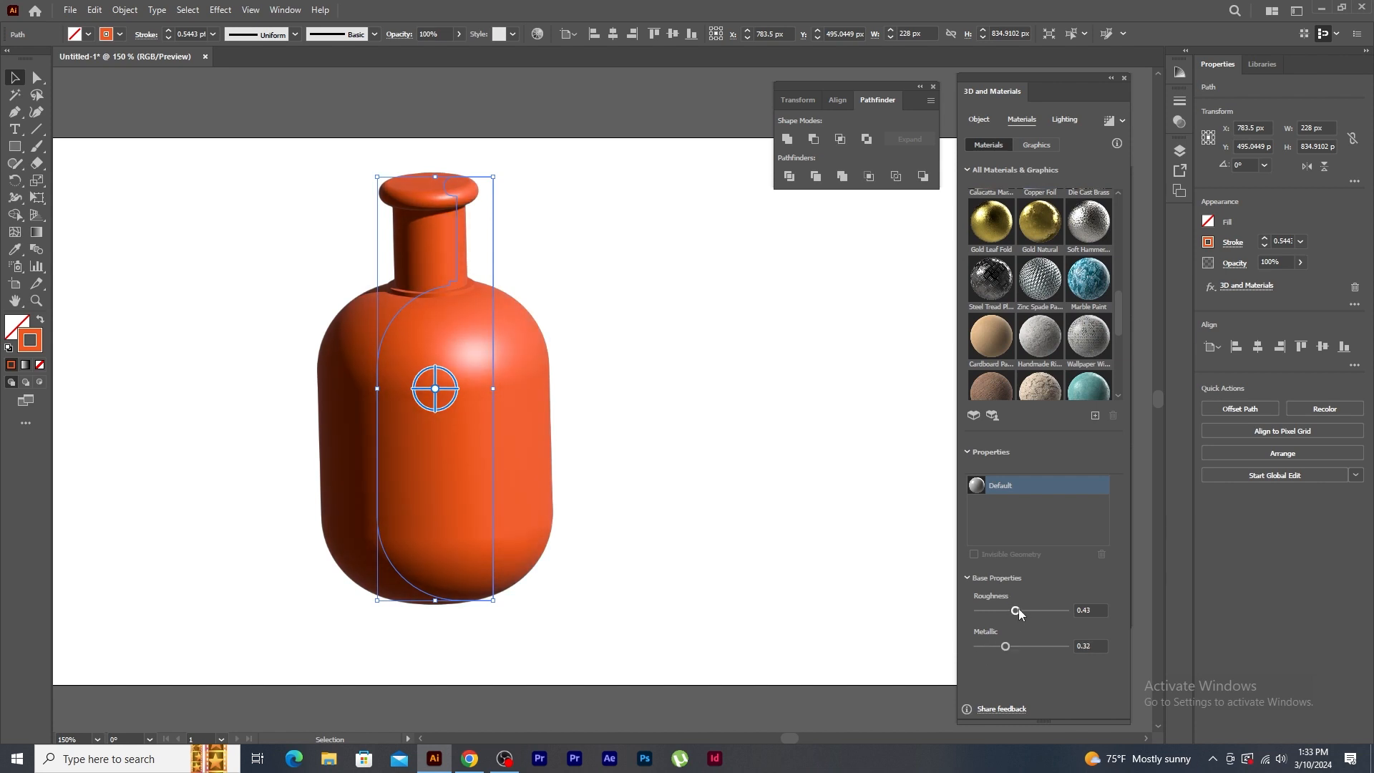
- Turn on the bottle's shadow and position it Below Object
click(1072, 120)
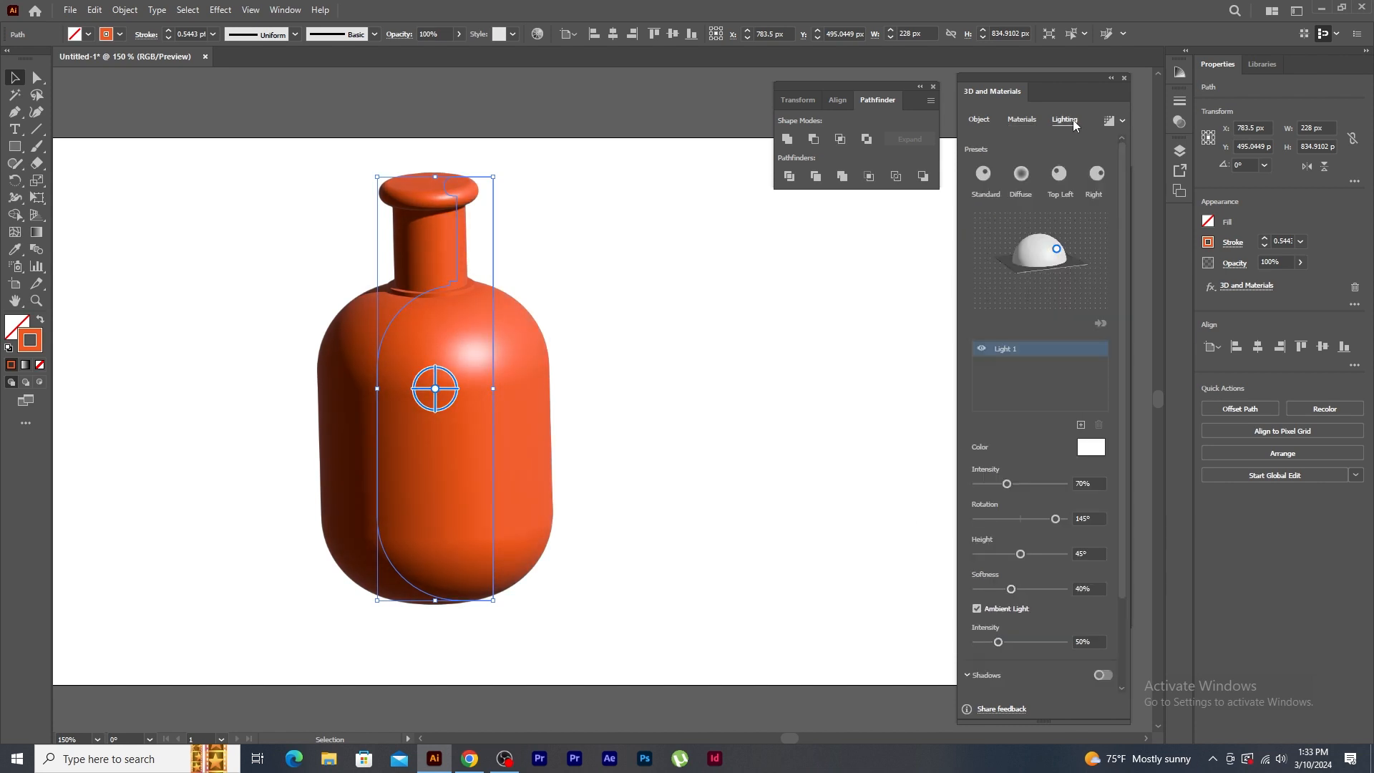
click(1102, 675)
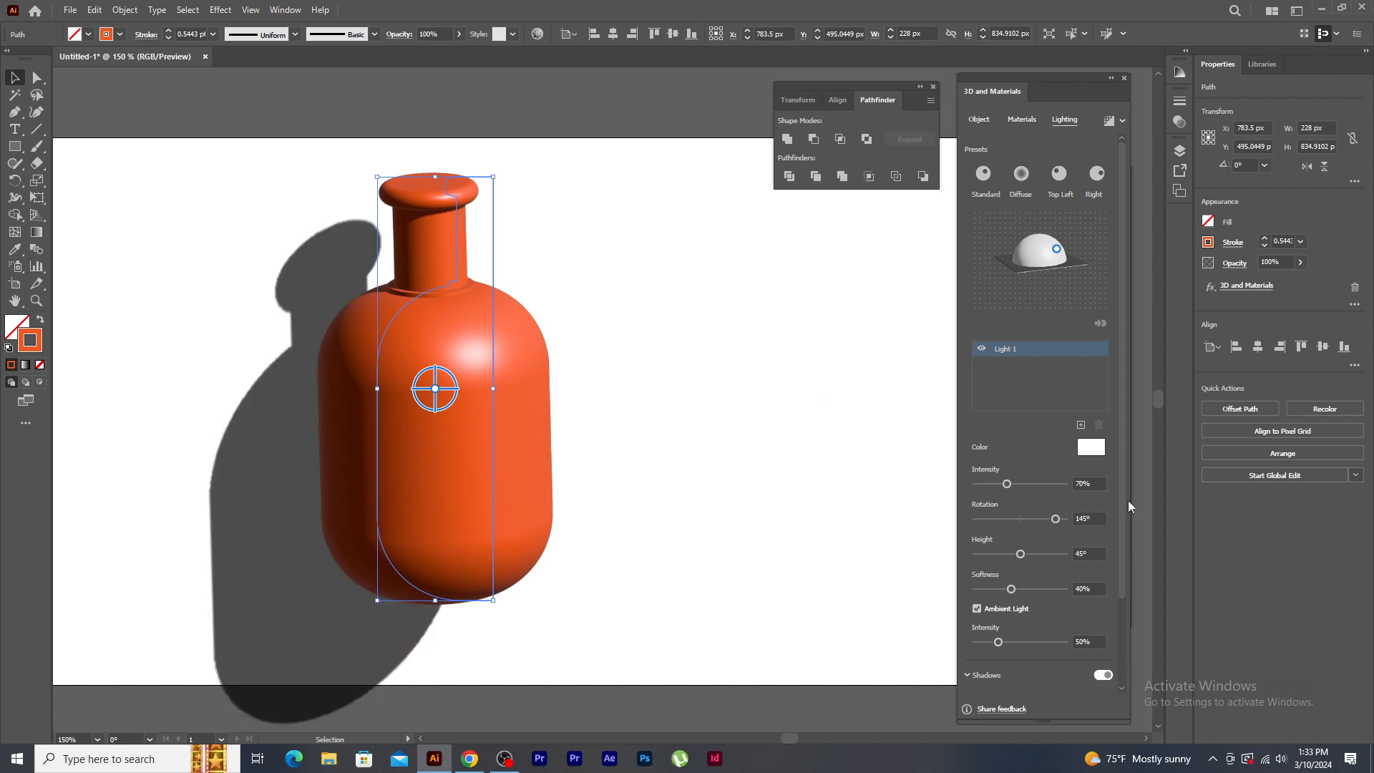
drag(1128, 500, 1122, 557)
click(1006, 611)
click(1013, 629)
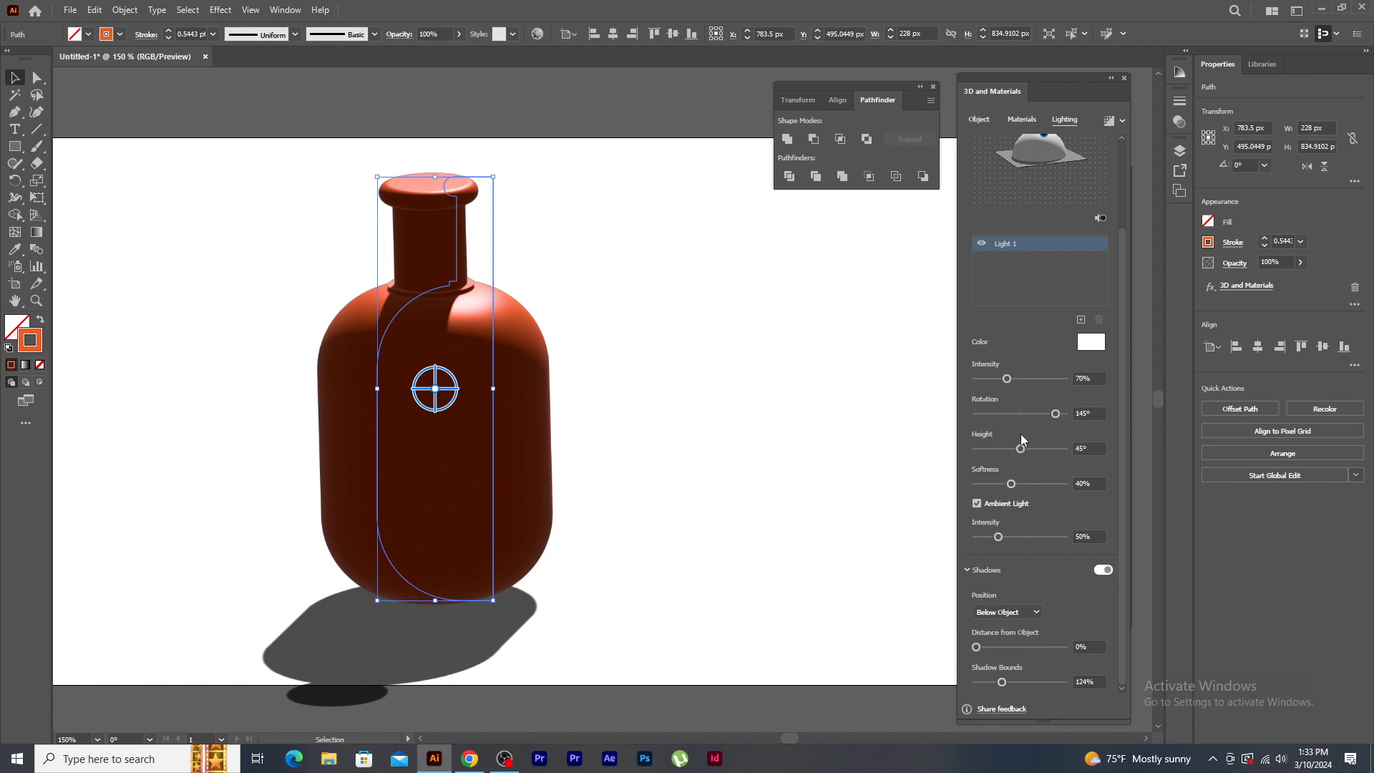
- Set the light's rotation to 10° and the shadow bounds to 171%
drag(1047, 414, 1024, 418)
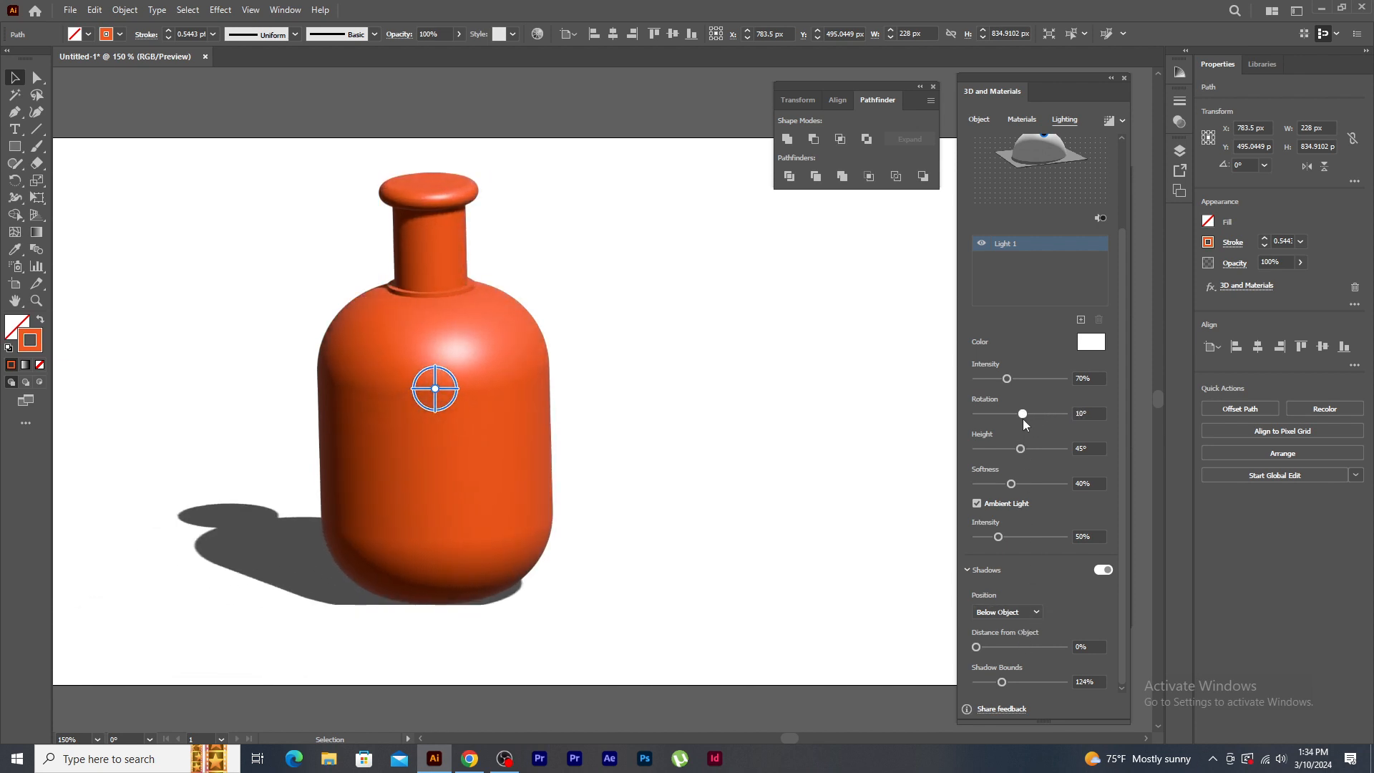
click(1021, 682)
drag(1021, 683, 1013, 685)
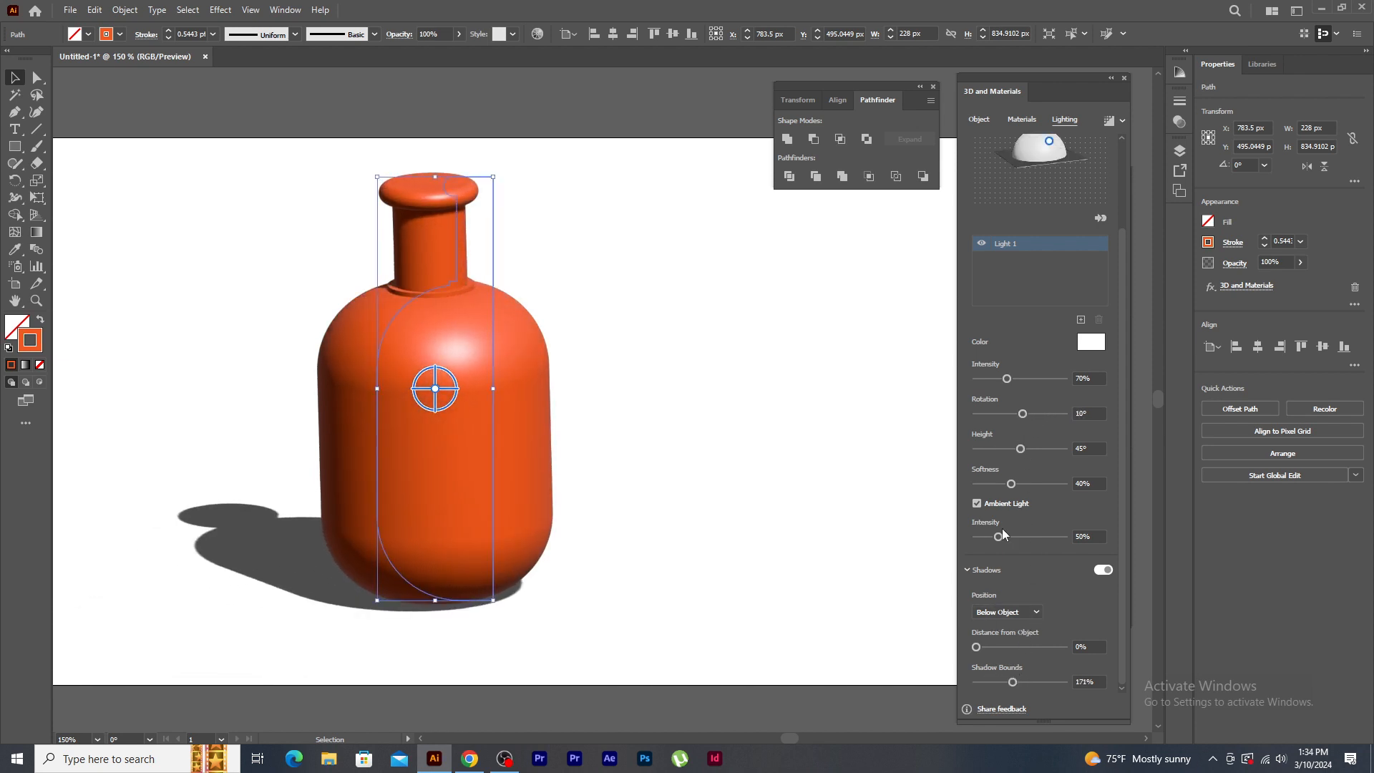
- Set the bottle light's softness to 60% and the shadow bounds to 279%, rendering the bottle with ray tracing
drag(1011, 485, 1026, 485)
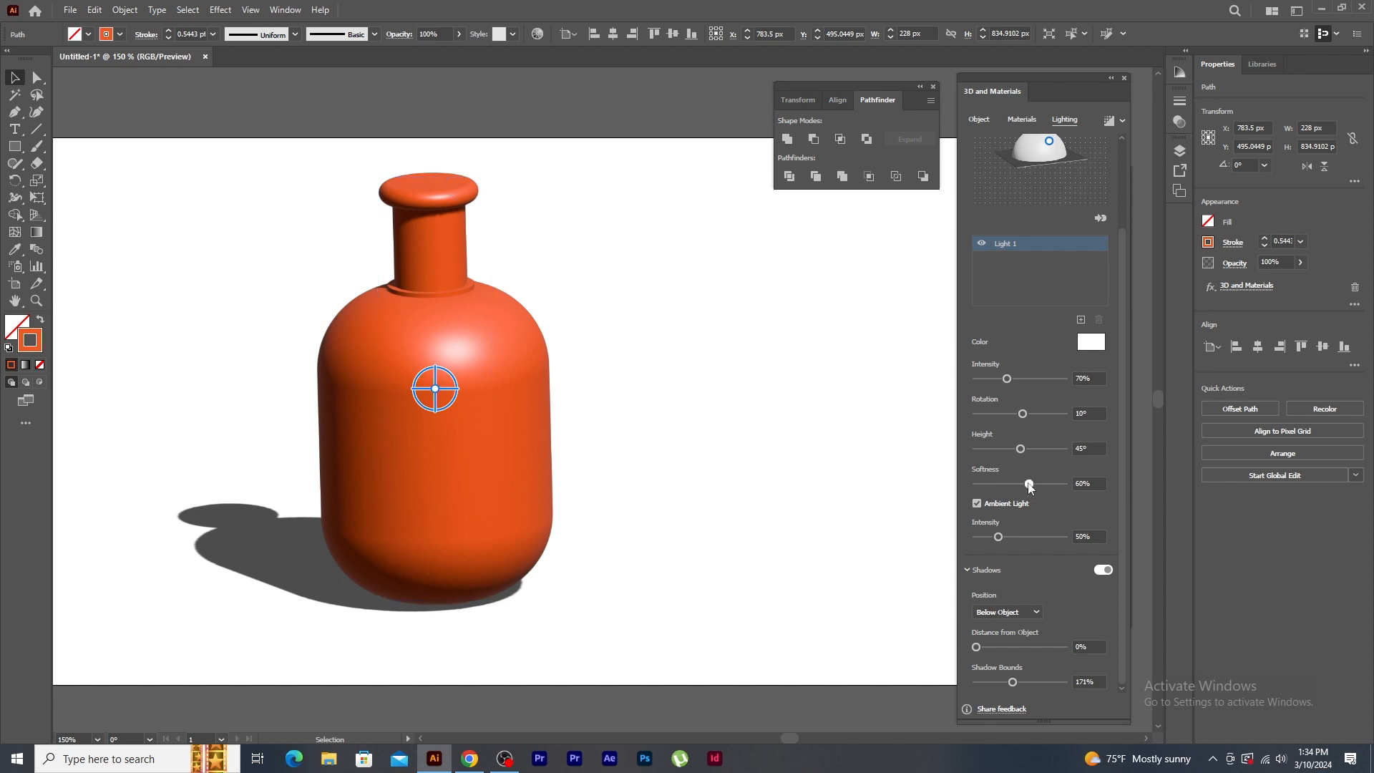
click(818, 409)
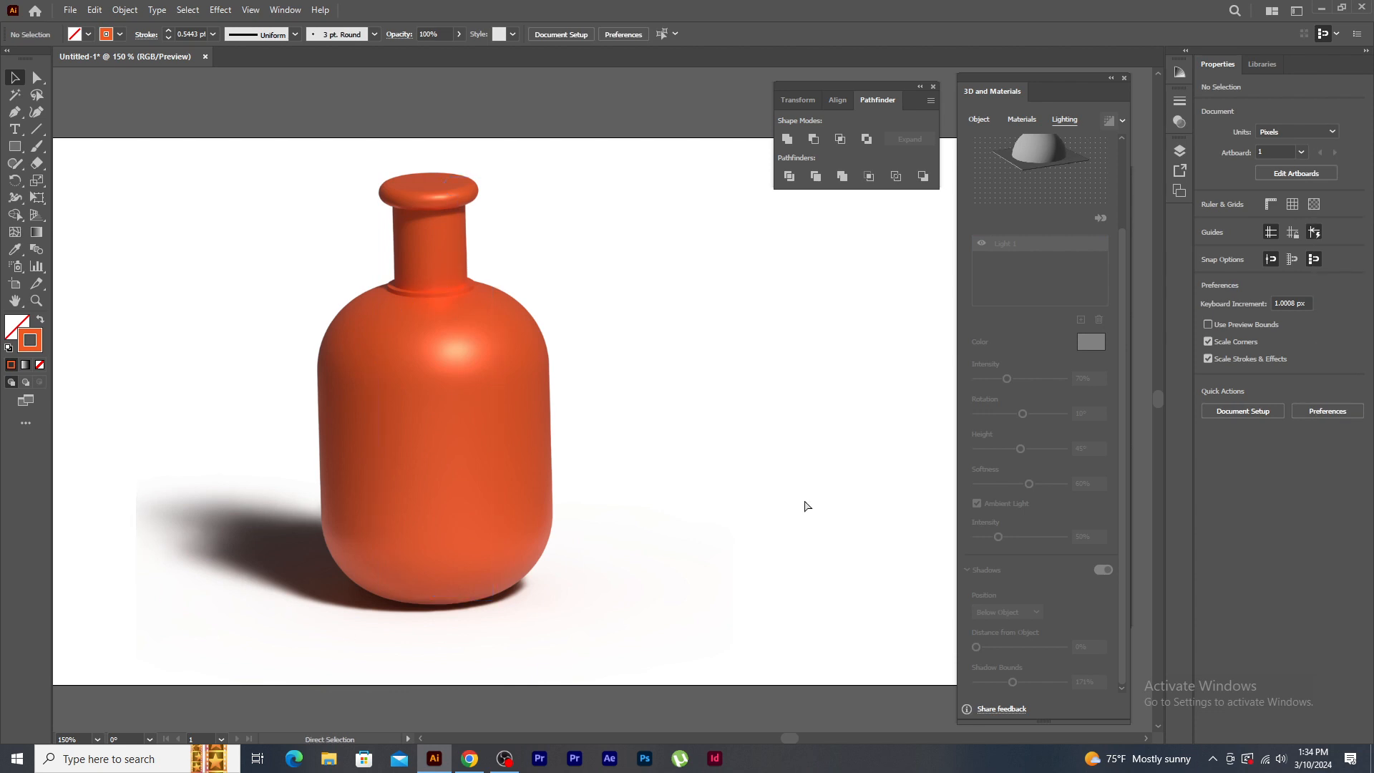
key(ctrl+a)
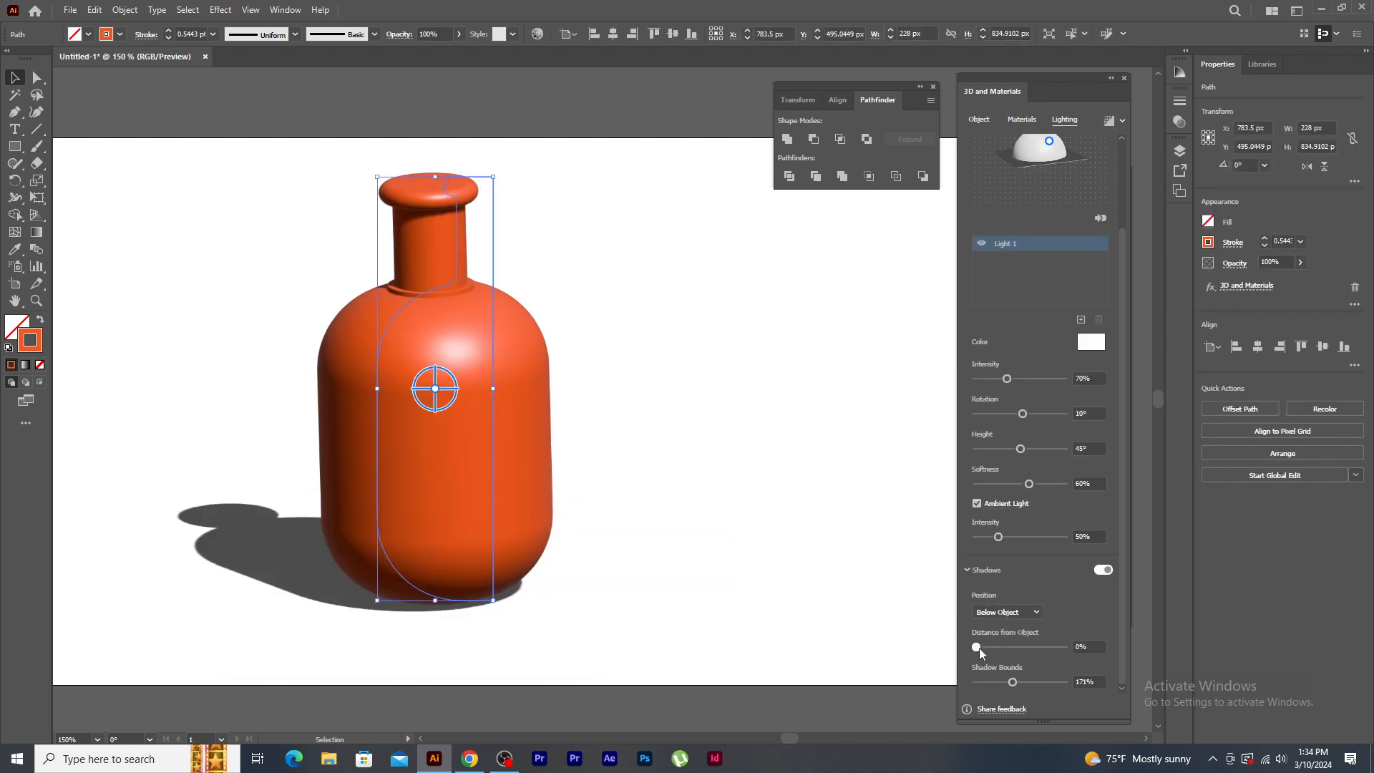
drag(1013, 682, 1038, 682)
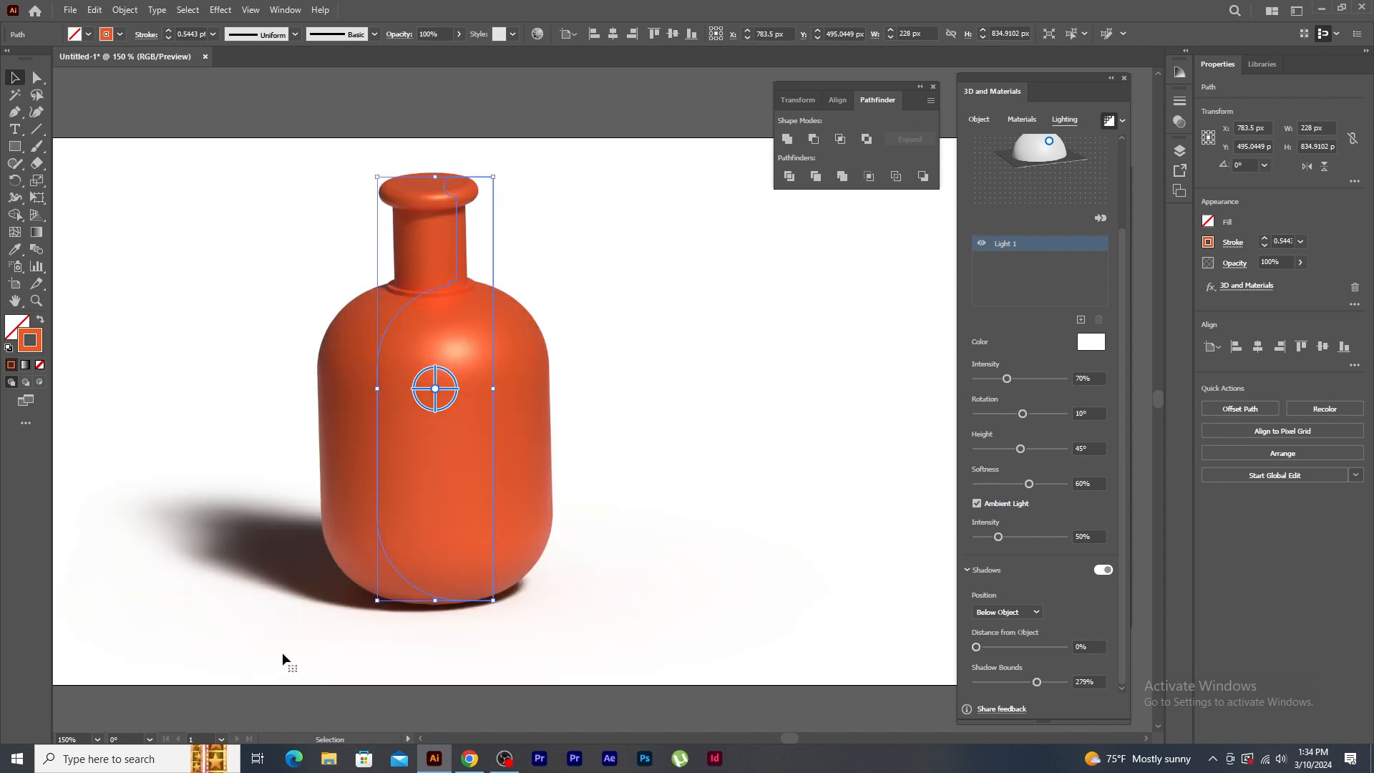
- Expand the bottle's appearance, then scale it down to about 991 by 1226 px and place it left of the artboard
click(124, 10)
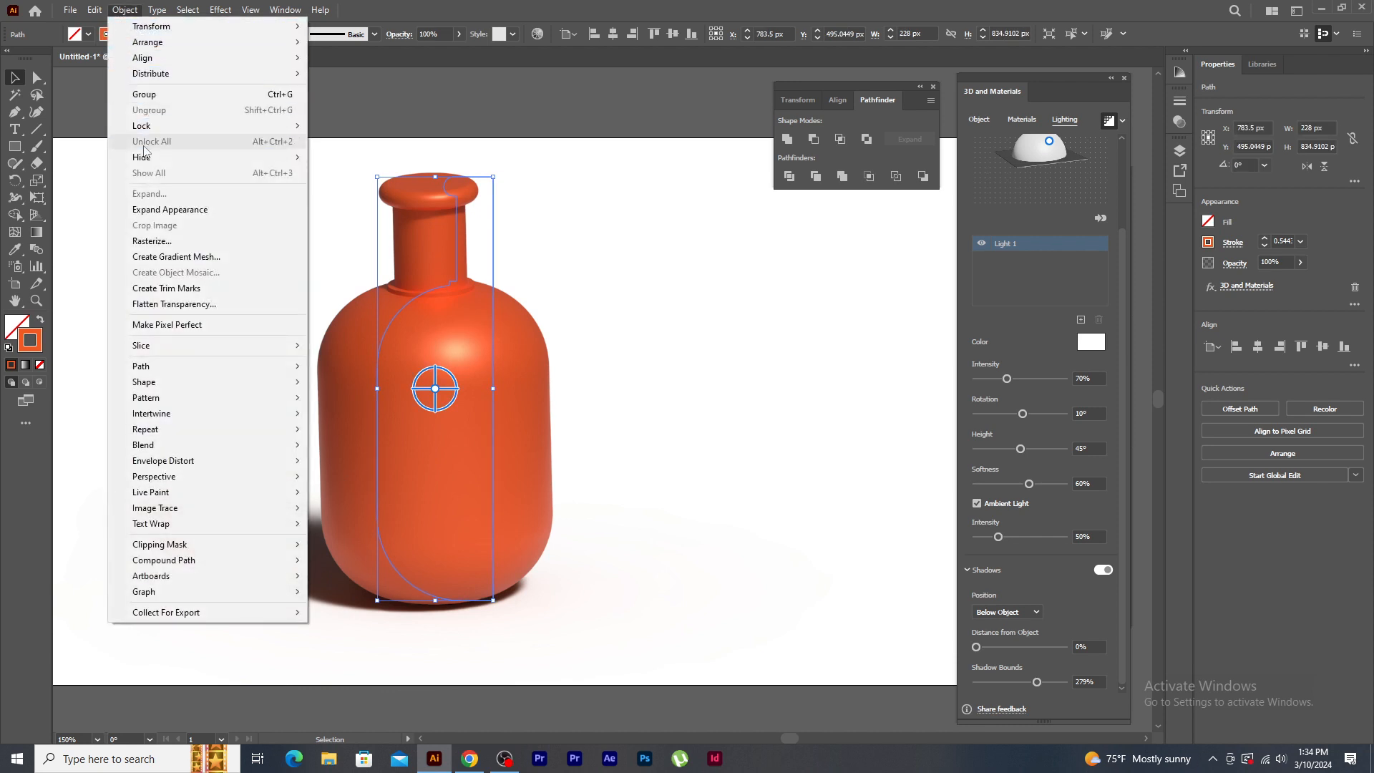
click(163, 210)
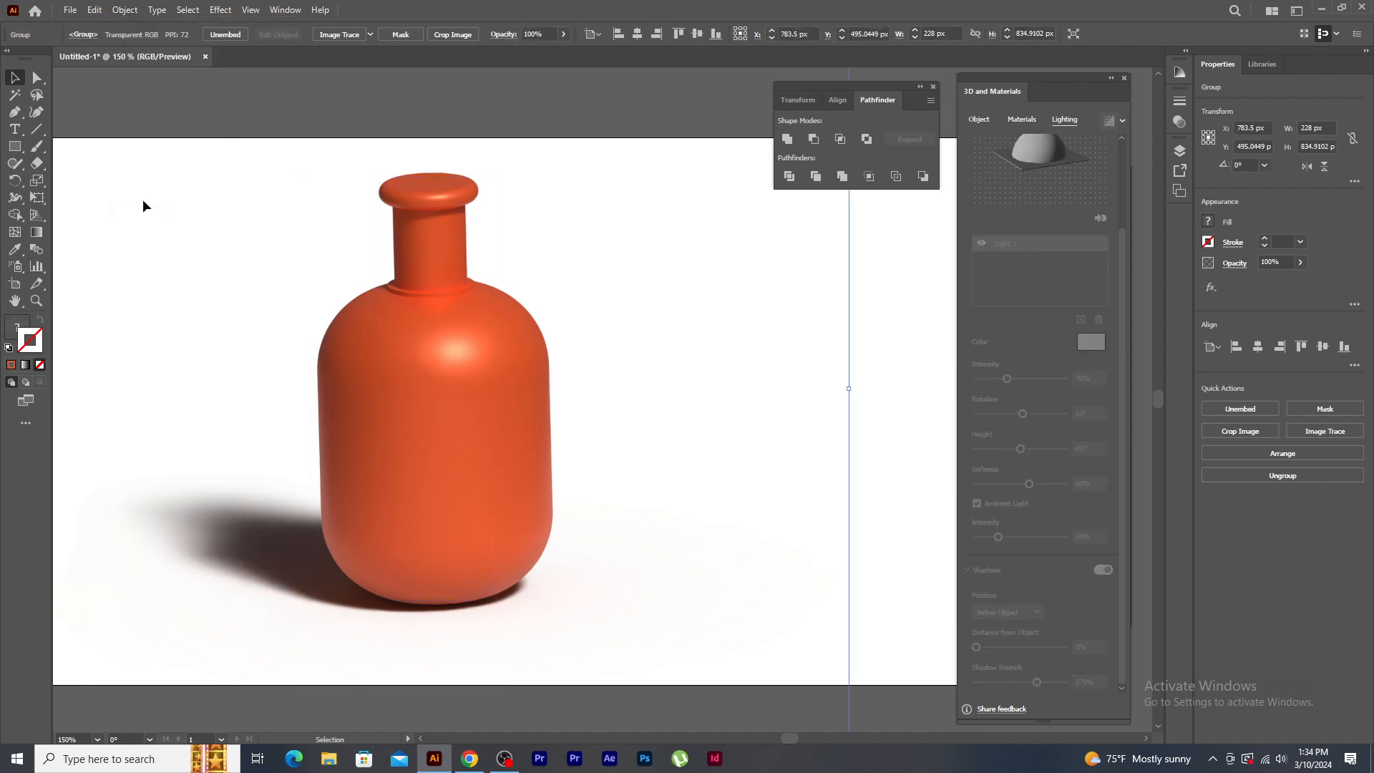
key(ctrl+minus)
key(ctrl+minus)
drag(787, 628, 716, 535)
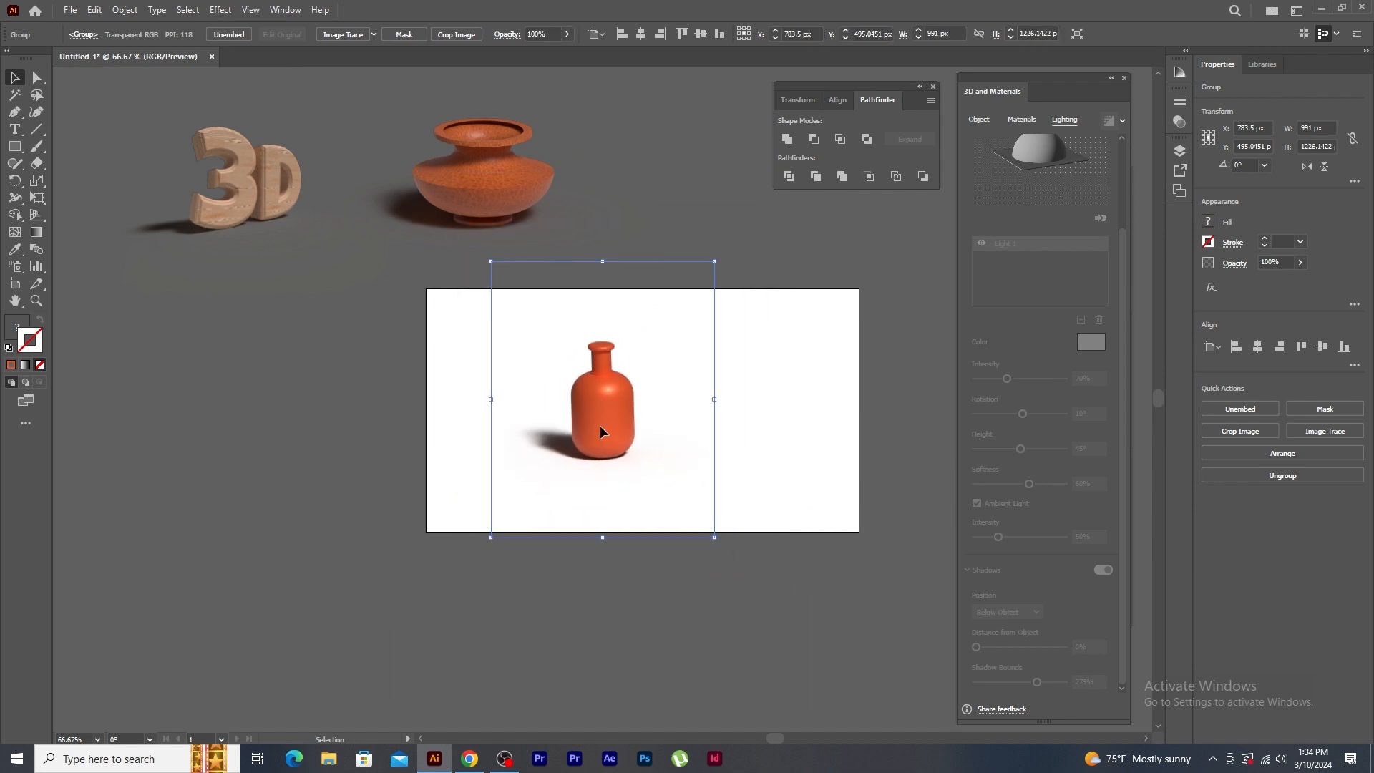
drag(604, 424, 248, 420)
click(628, 641)
- Draw a circle about 430 px in diameter on the empty artboard and give it a grey-brown stroke
key(ctrl+plus)
key(ctrl+plus)
scroll(683, 568, right, 3)
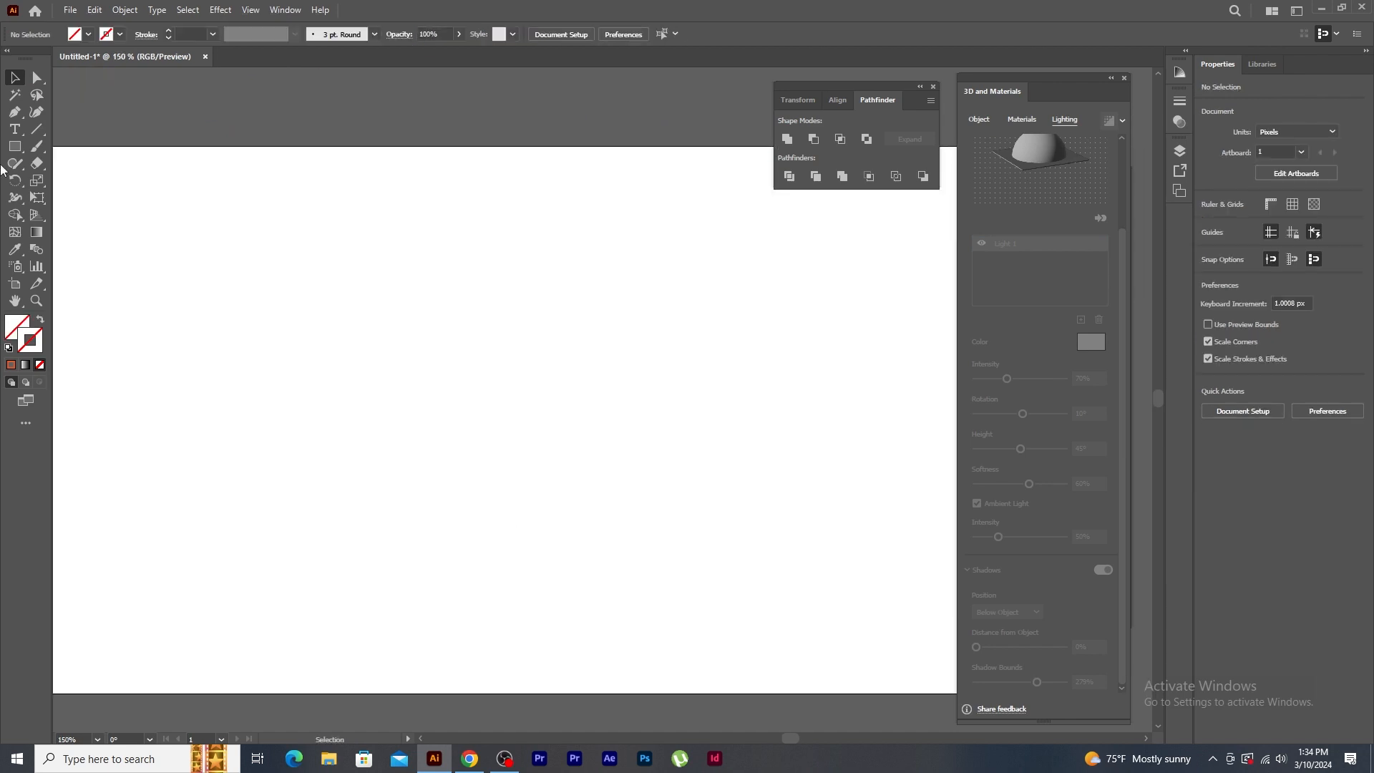
click(14, 146)
click(72, 178)
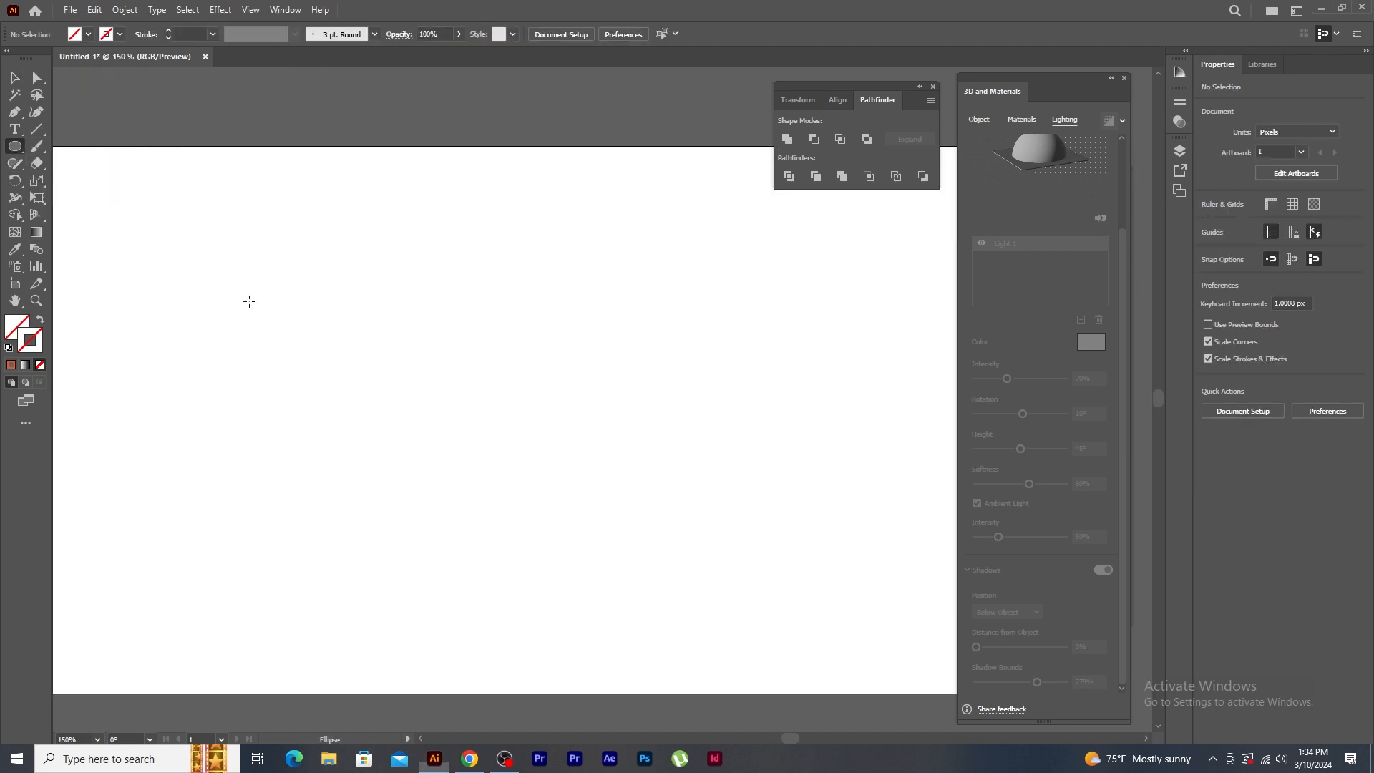
drag(489, 377, 533, 487)
click(119, 34)
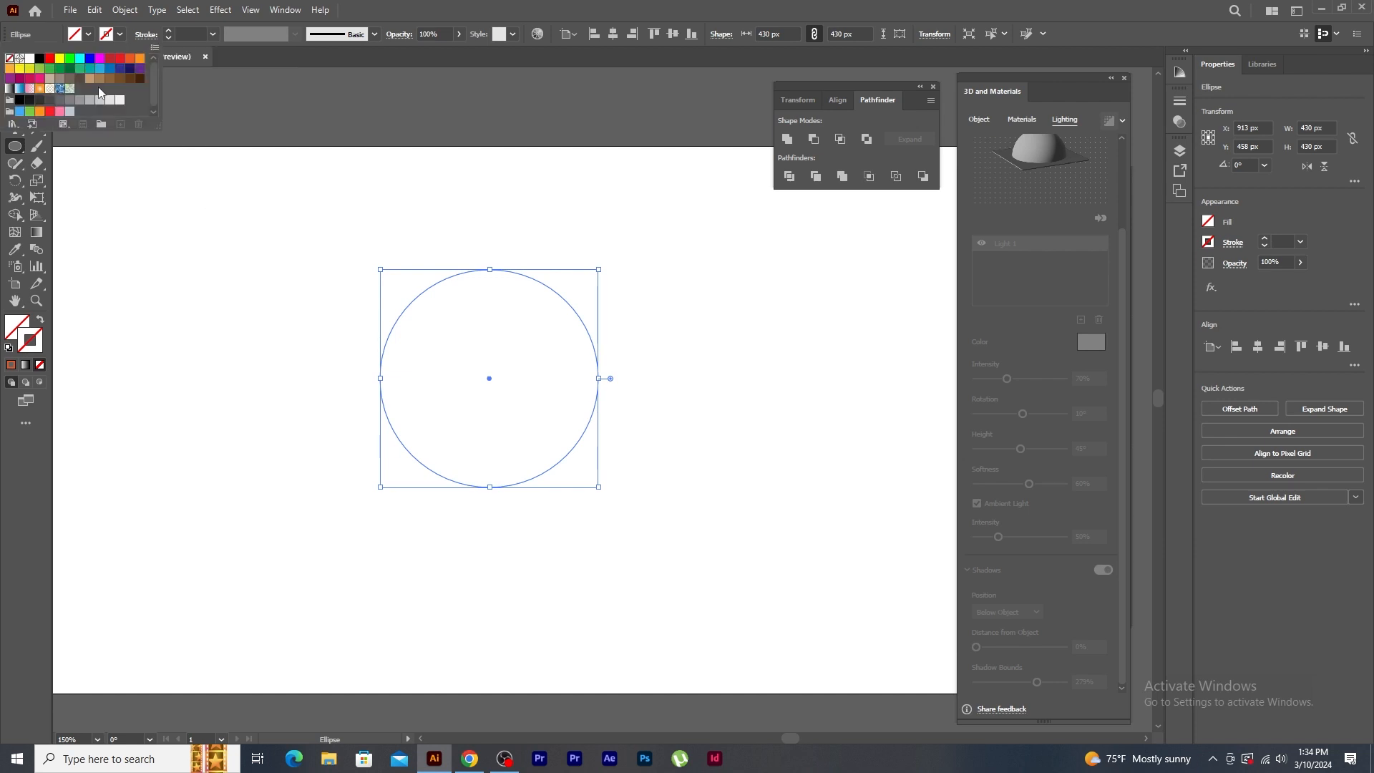
click(46, 84)
click(15, 79)
- Revolve the circle into a ring with a 138 pt offset and rotate it freehand to about X 151°, Y -155°, Z 167°
click(978, 120)
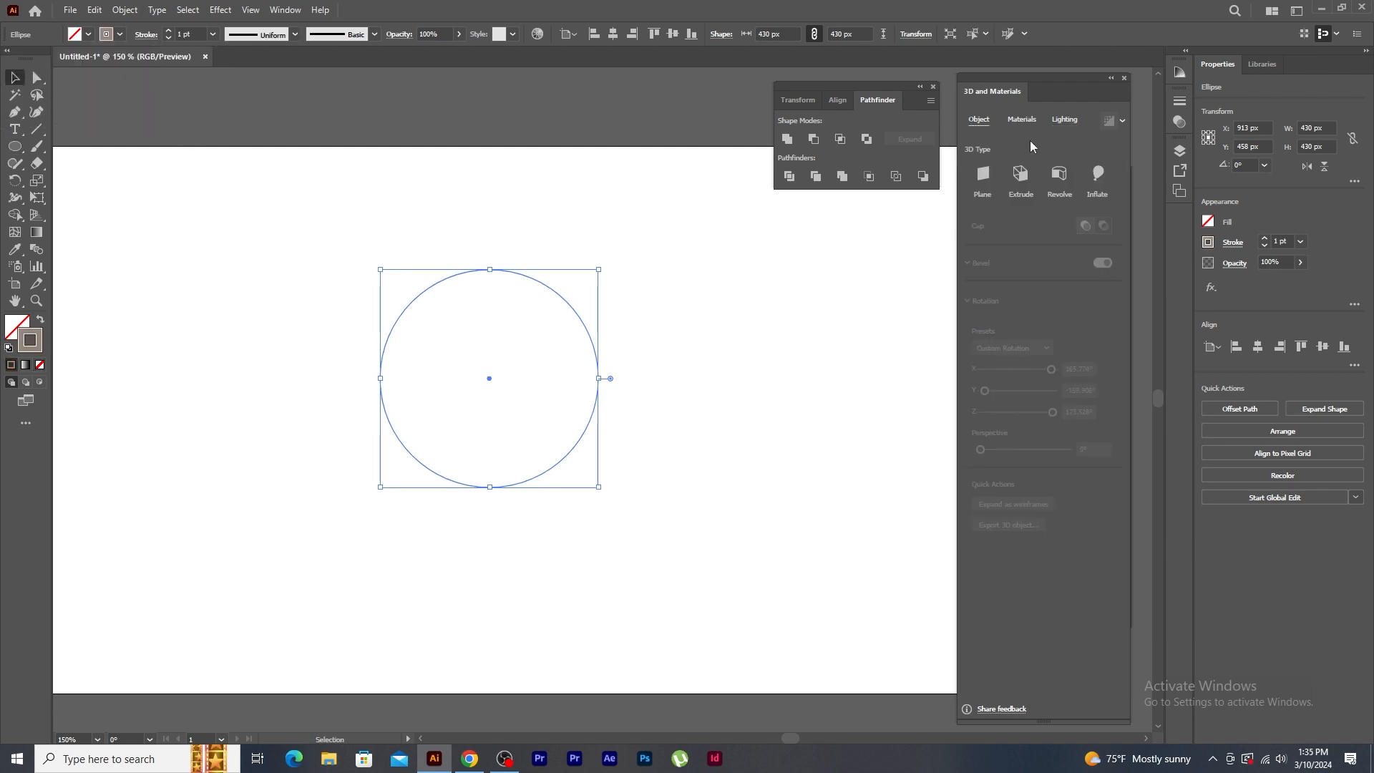
click(1060, 178)
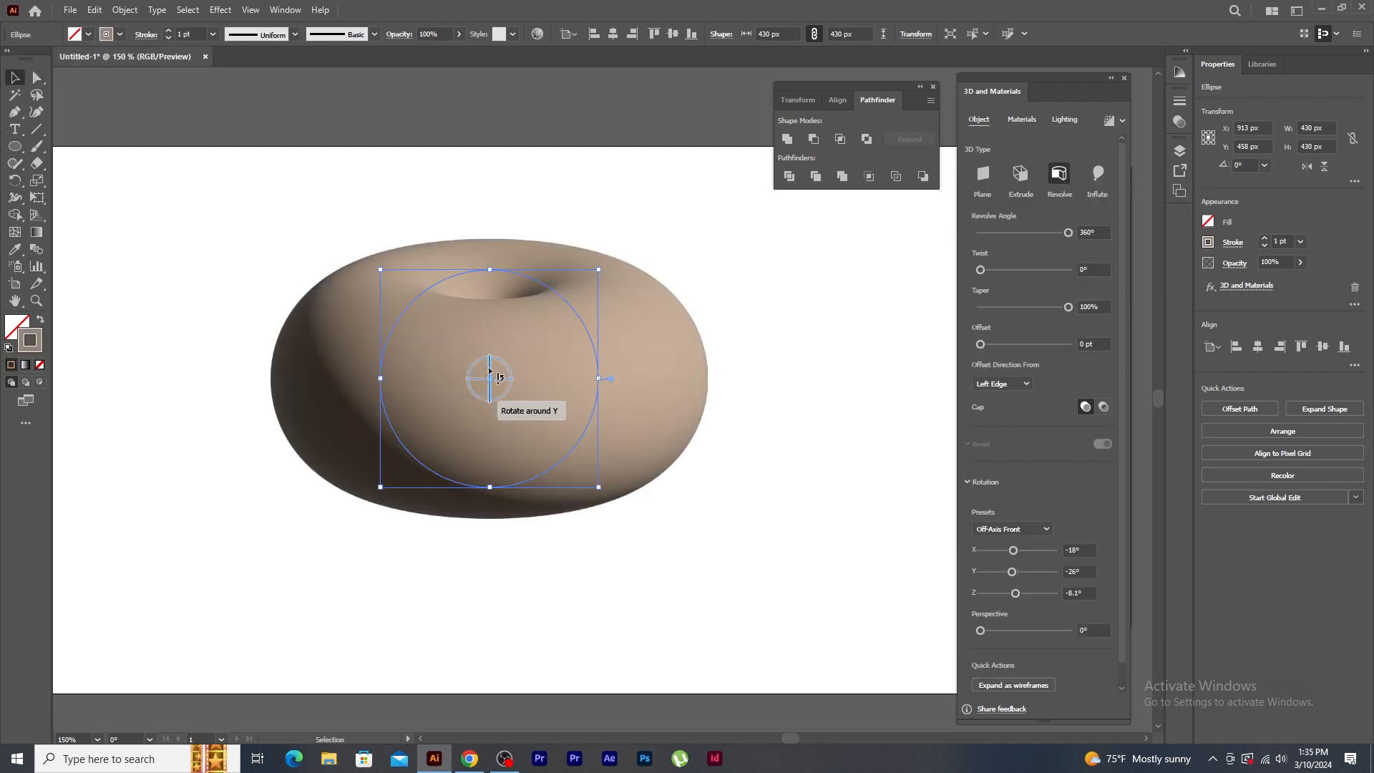
mouse_move(491, 381)
mouse_down()
mouse_move(494, 428)
mouse_move(489, 387)
mouse_up()
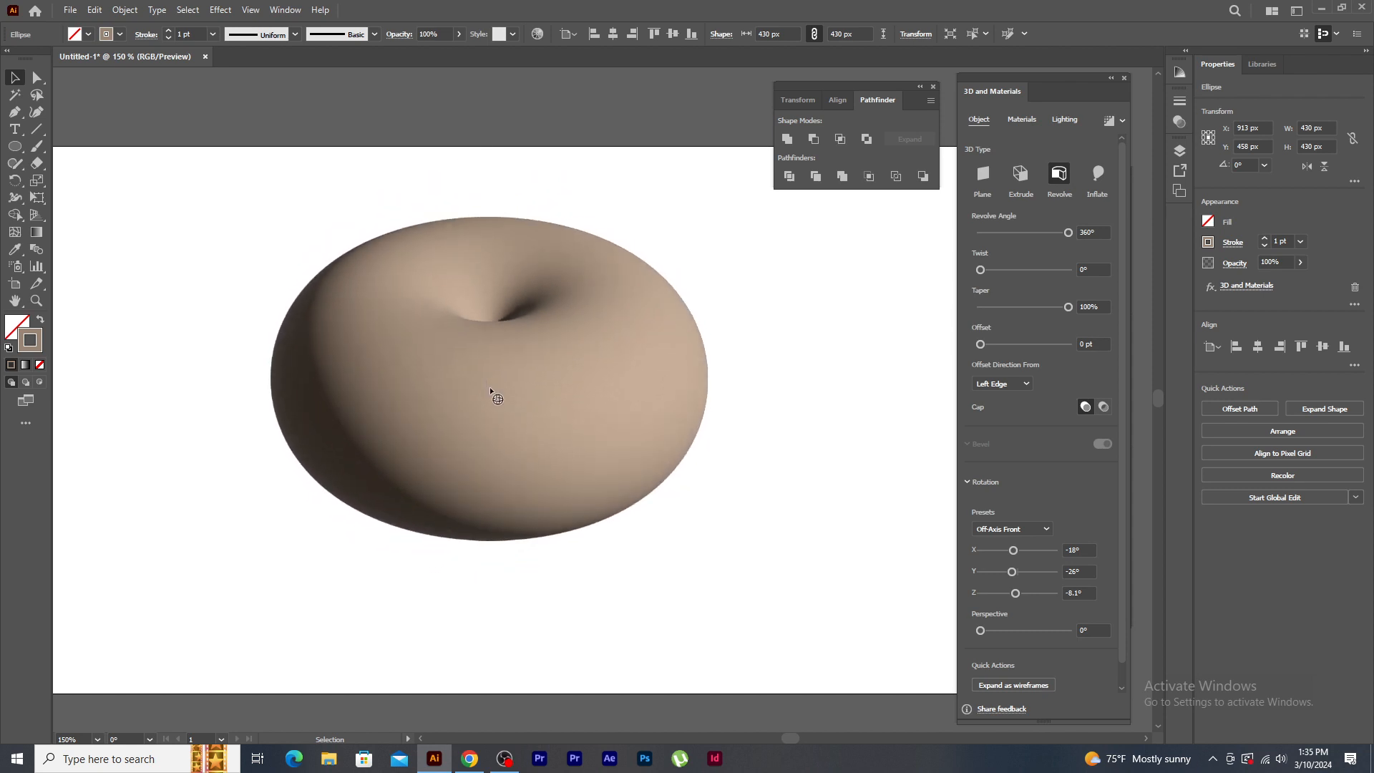
drag(981, 347, 994, 346)
mouse_move(498, 391)
mouse_down()
mouse_move(488, 380)
mouse_move(497, 417)
mouse_move(488, 376)
mouse_up()
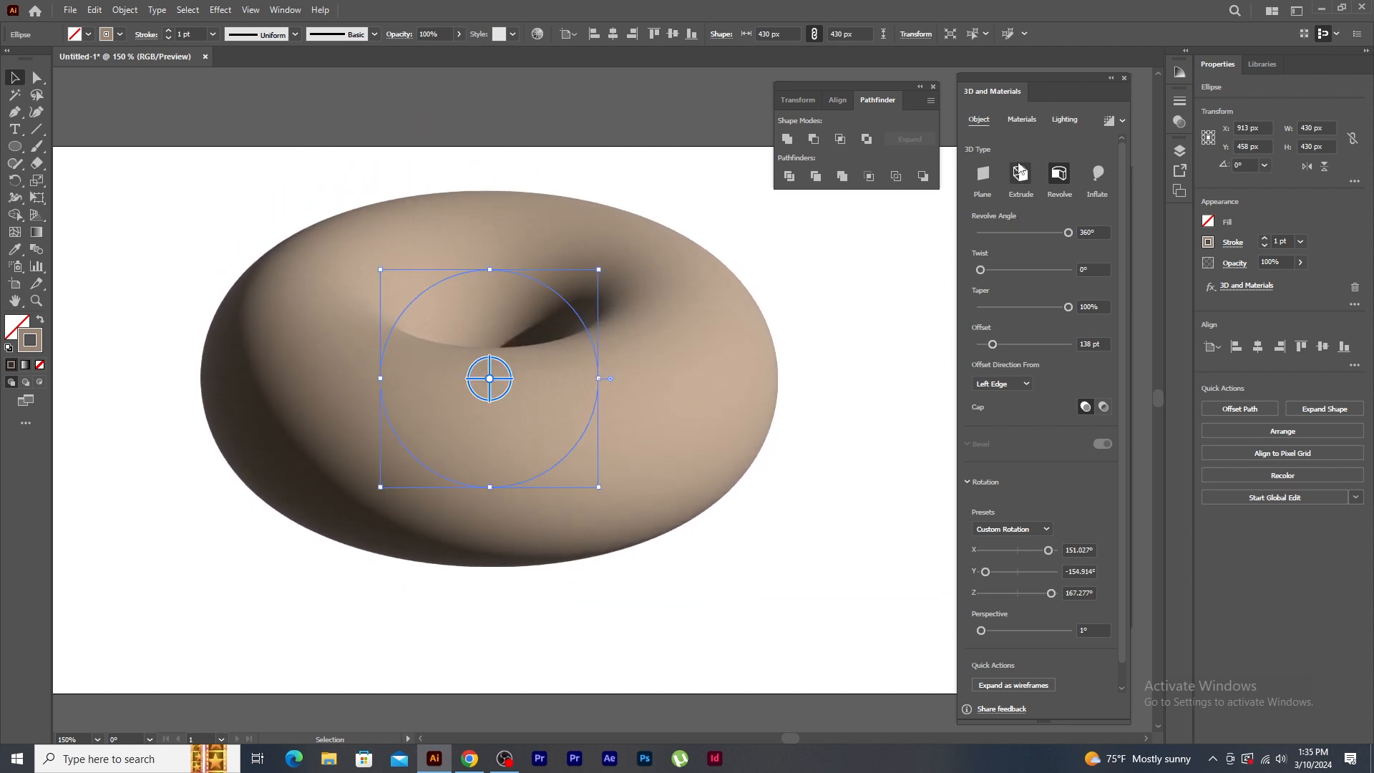
- Set the ring's default material to roughness 0.45 and metallic 0.27, and tilt the ring slightly freehand
click(1020, 121)
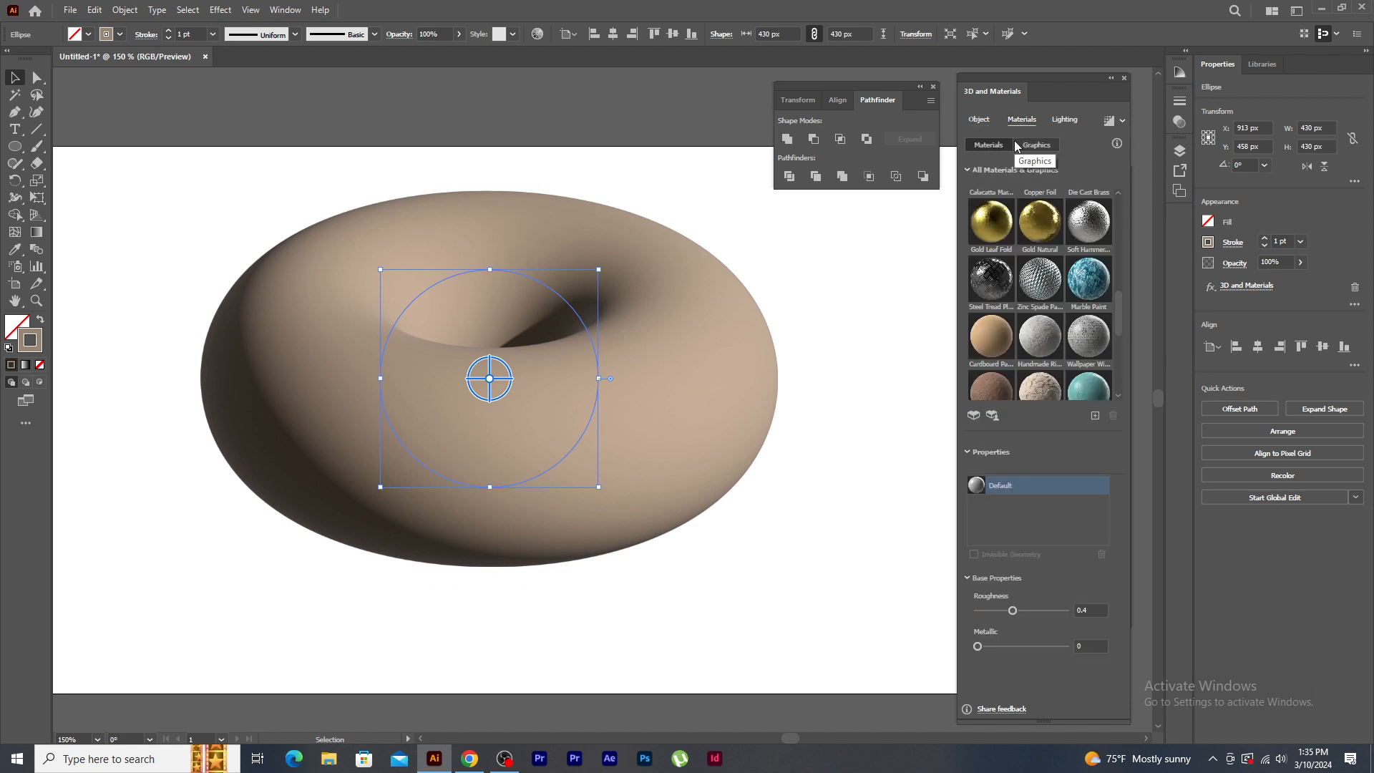
drag(977, 646, 1002, 646)
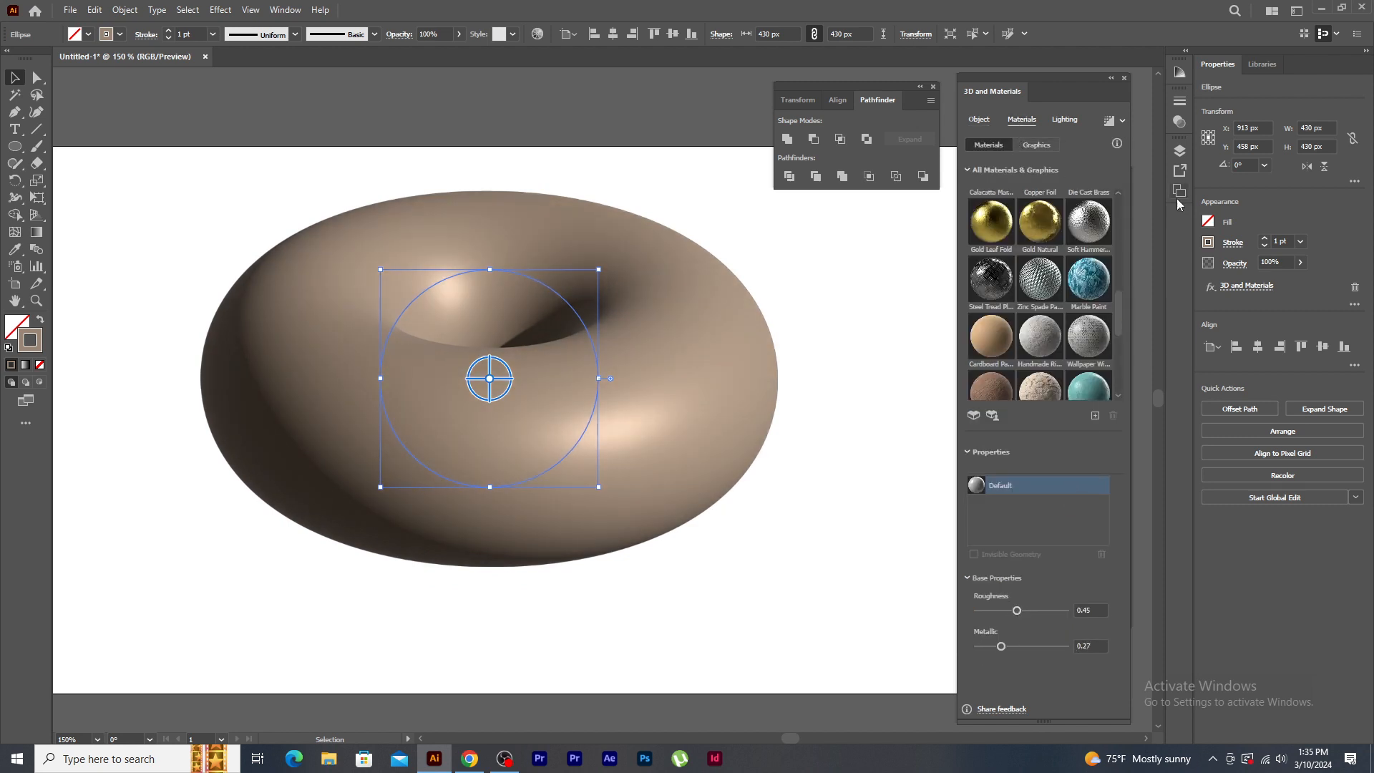
drag(490, 377, 490, 372)
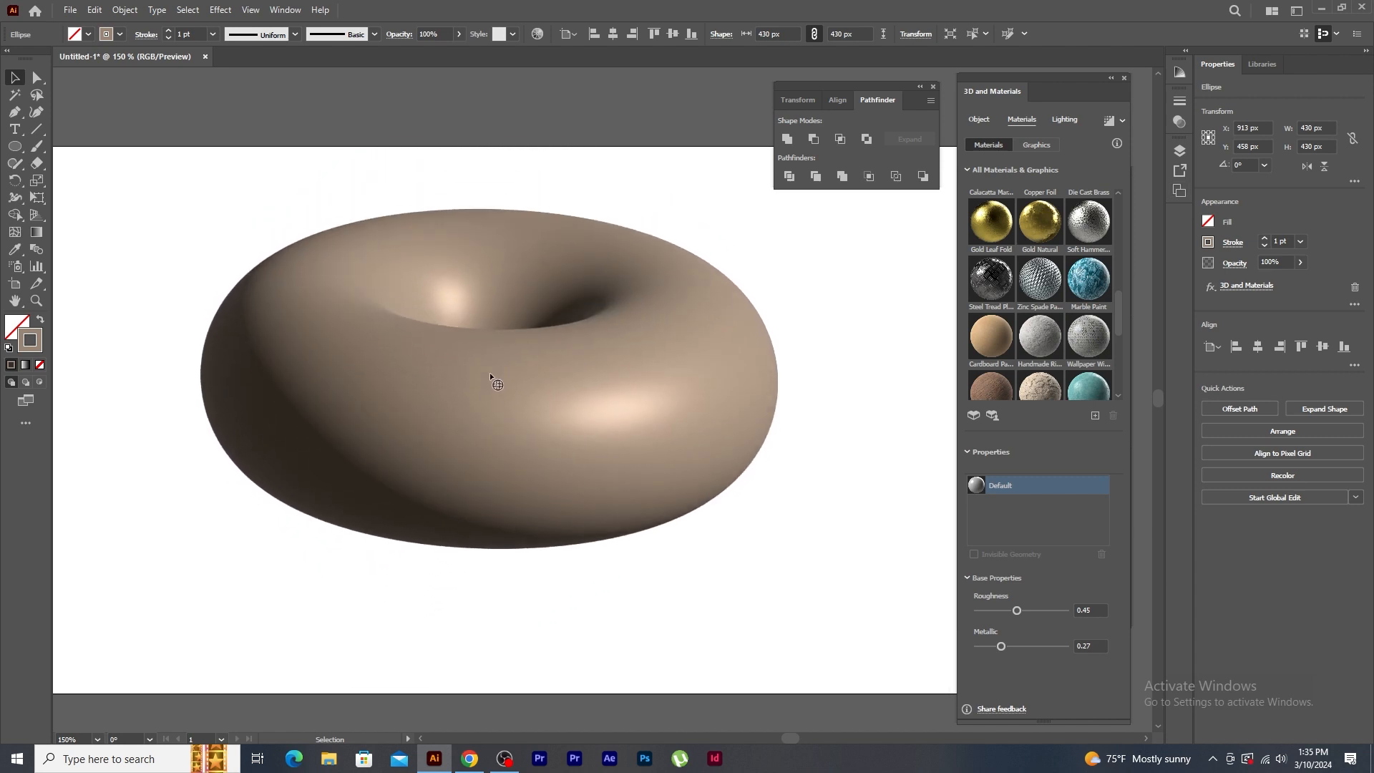
- Turn on the ring's shadow and position it Below Object
click(1059, 126)
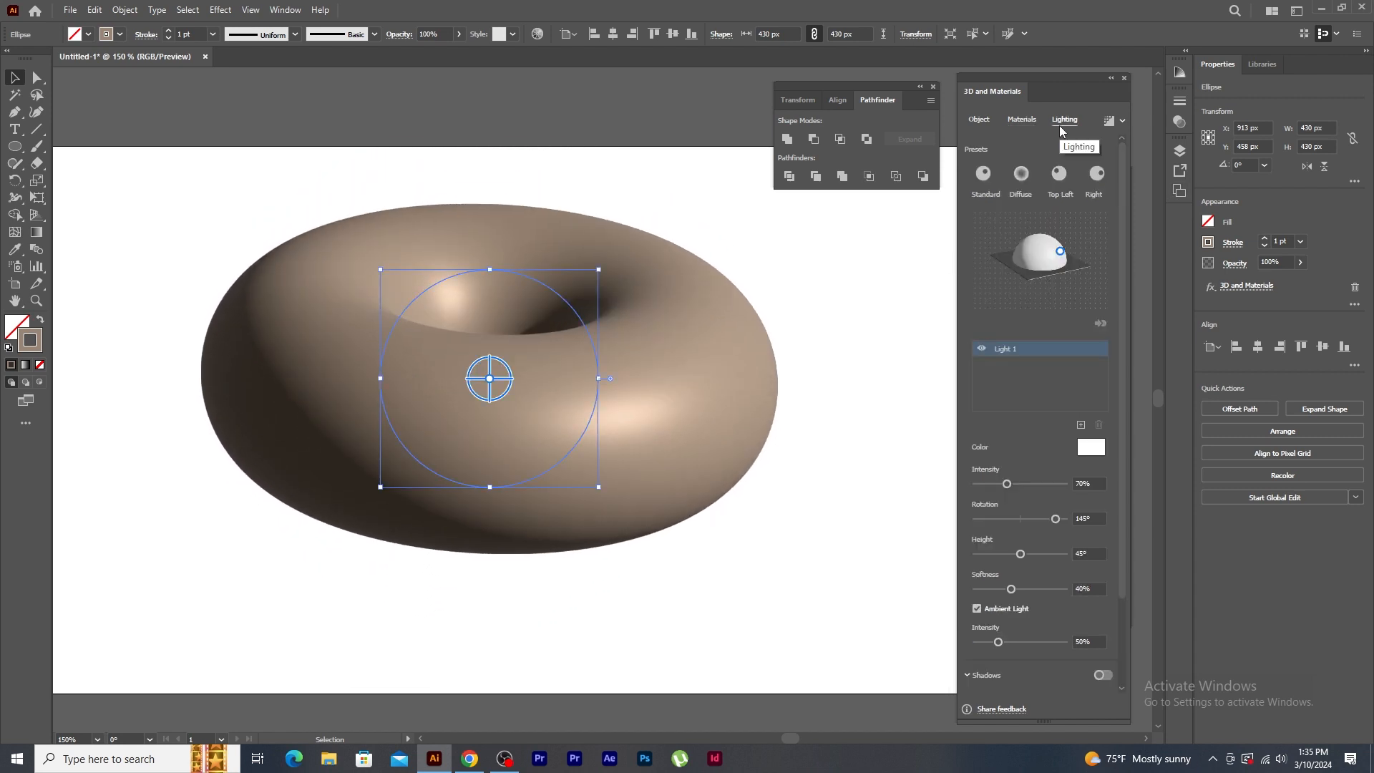
click(1102, 674)
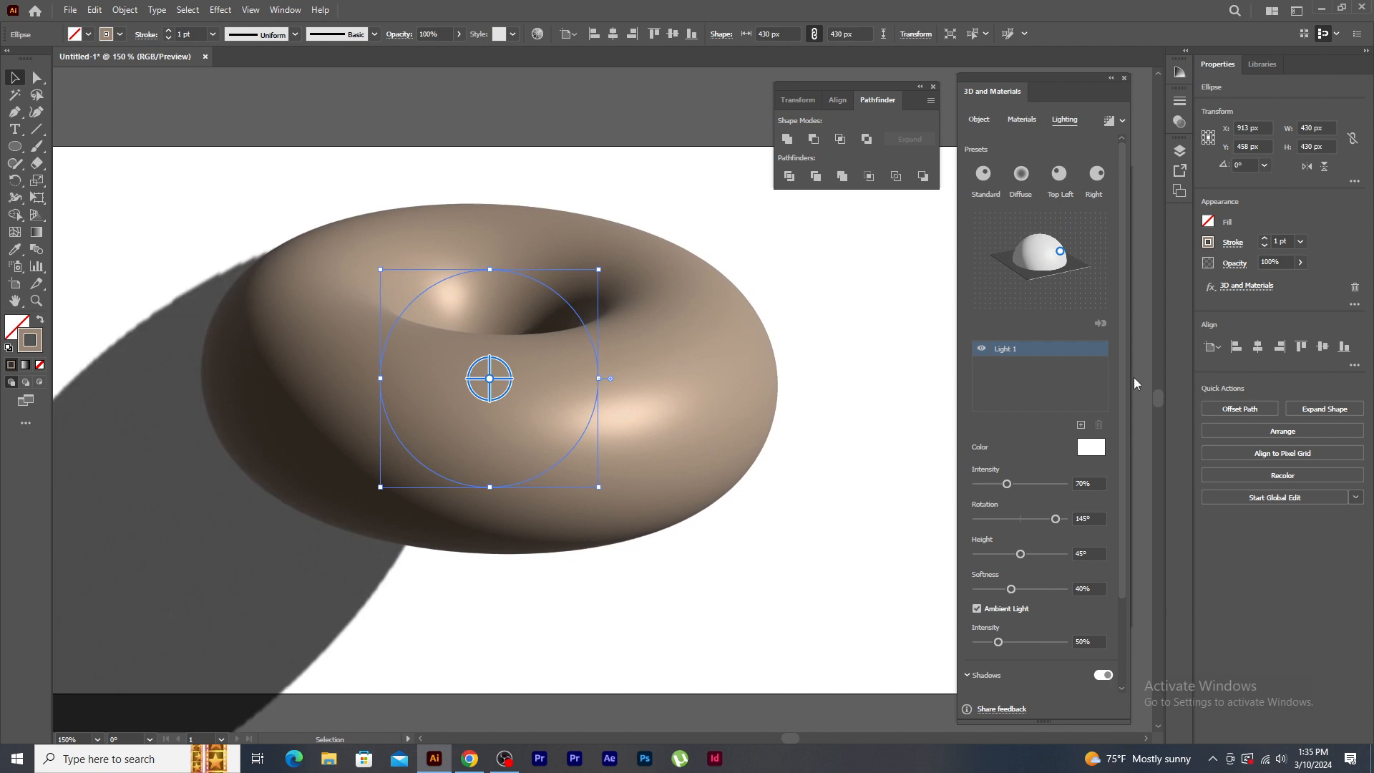
scroll(1126, 375, down, 2)
click(1007, 690)
click(1004, 719)
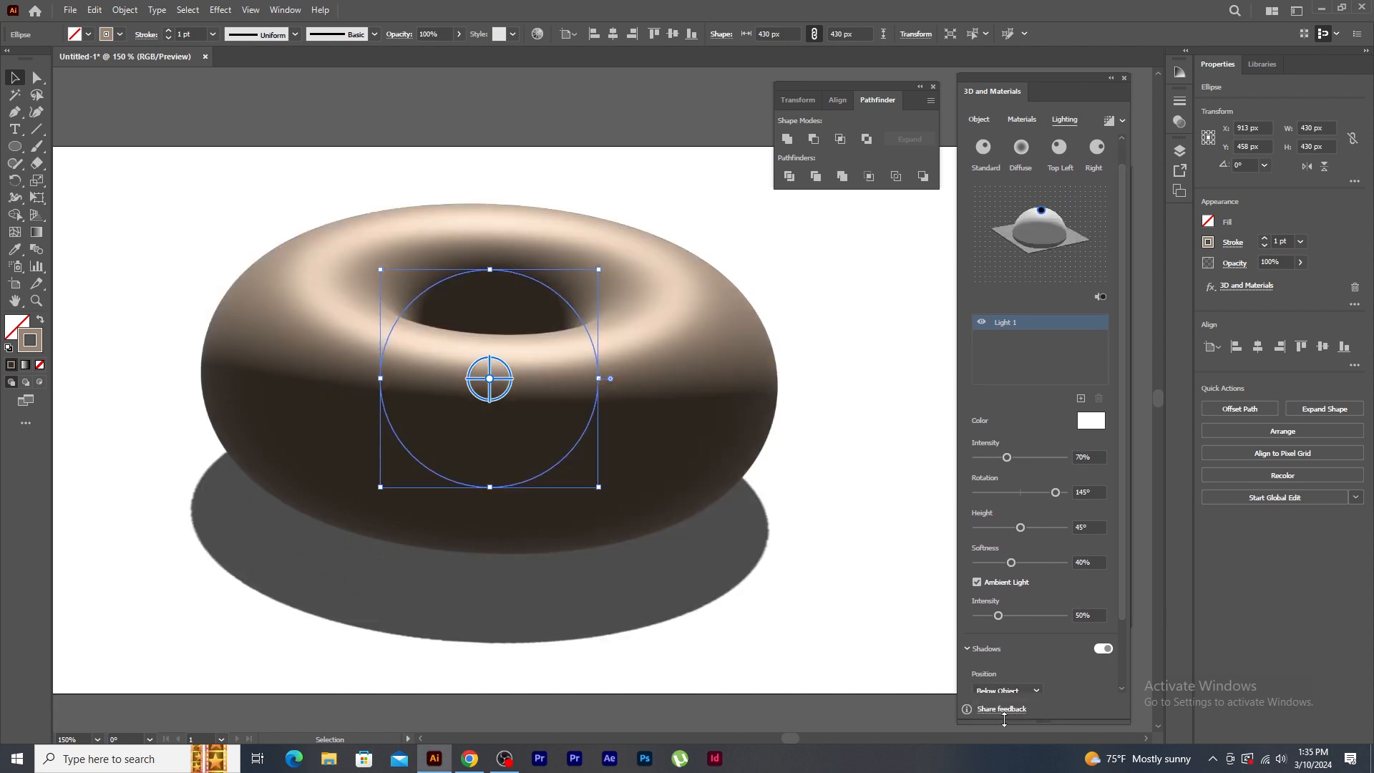
- Set the ring's light rotation to 7°, softness to 68% and shadow bounds to 397%, and render it with ray tracing
drag(1054, 492, 1023, 492)
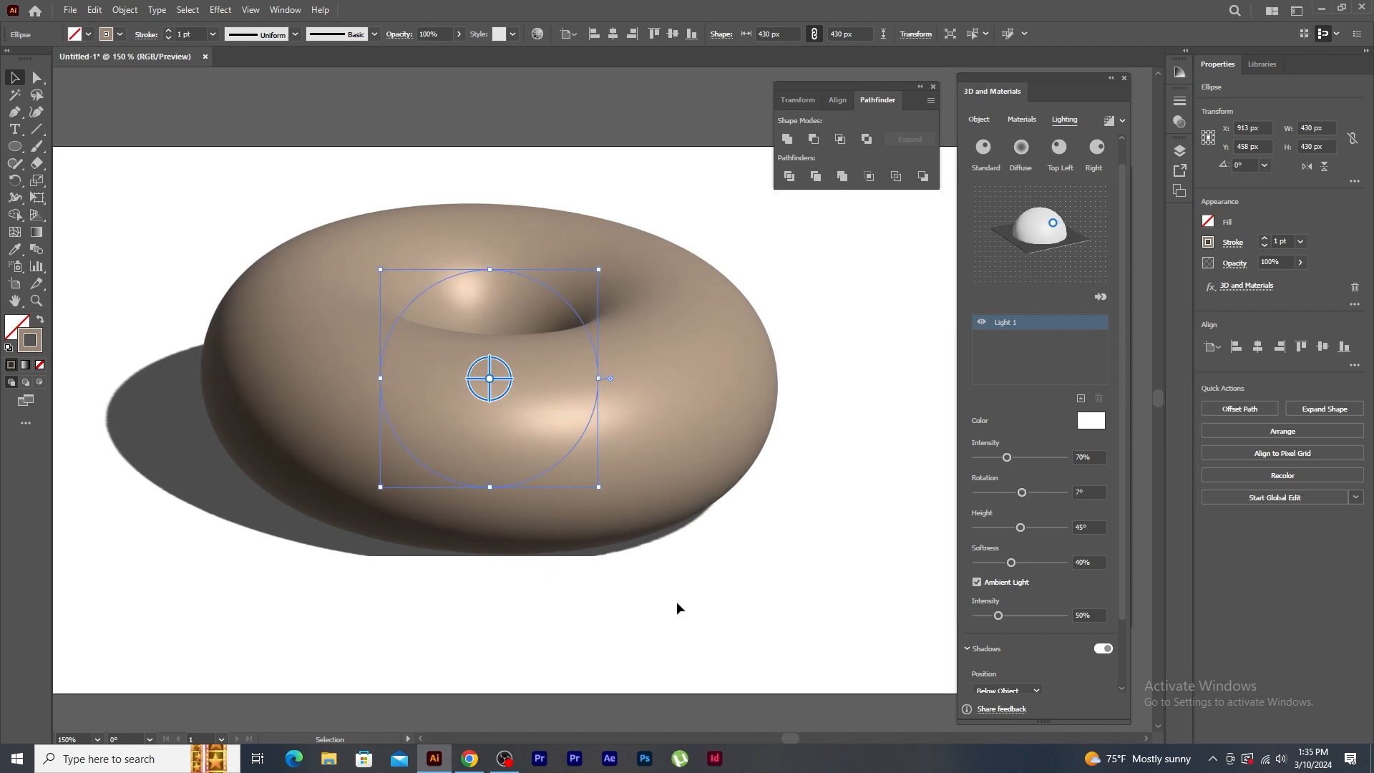
drag(1121, 608, 1120, 676)
drag(1019, 681, 1066, 681)
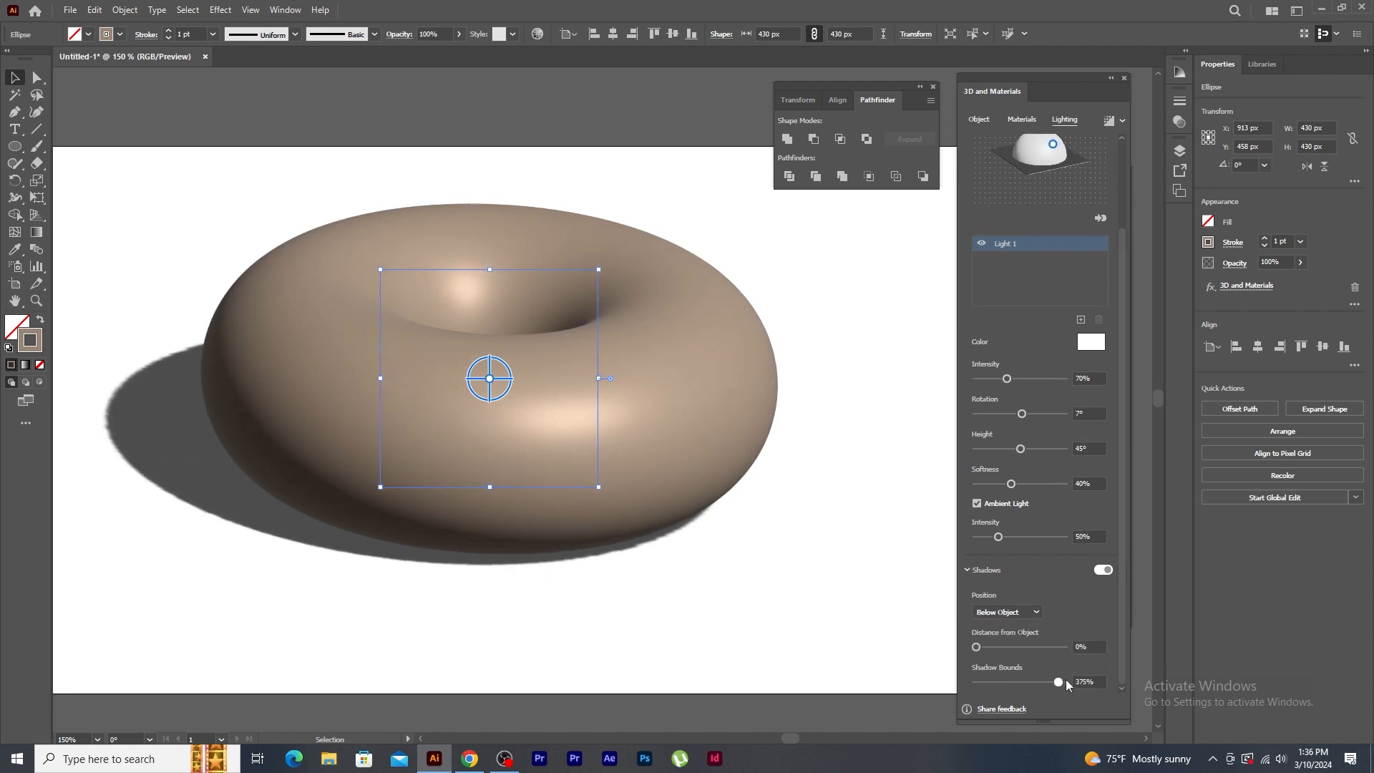
drag(1012, 484, 1036, 486)
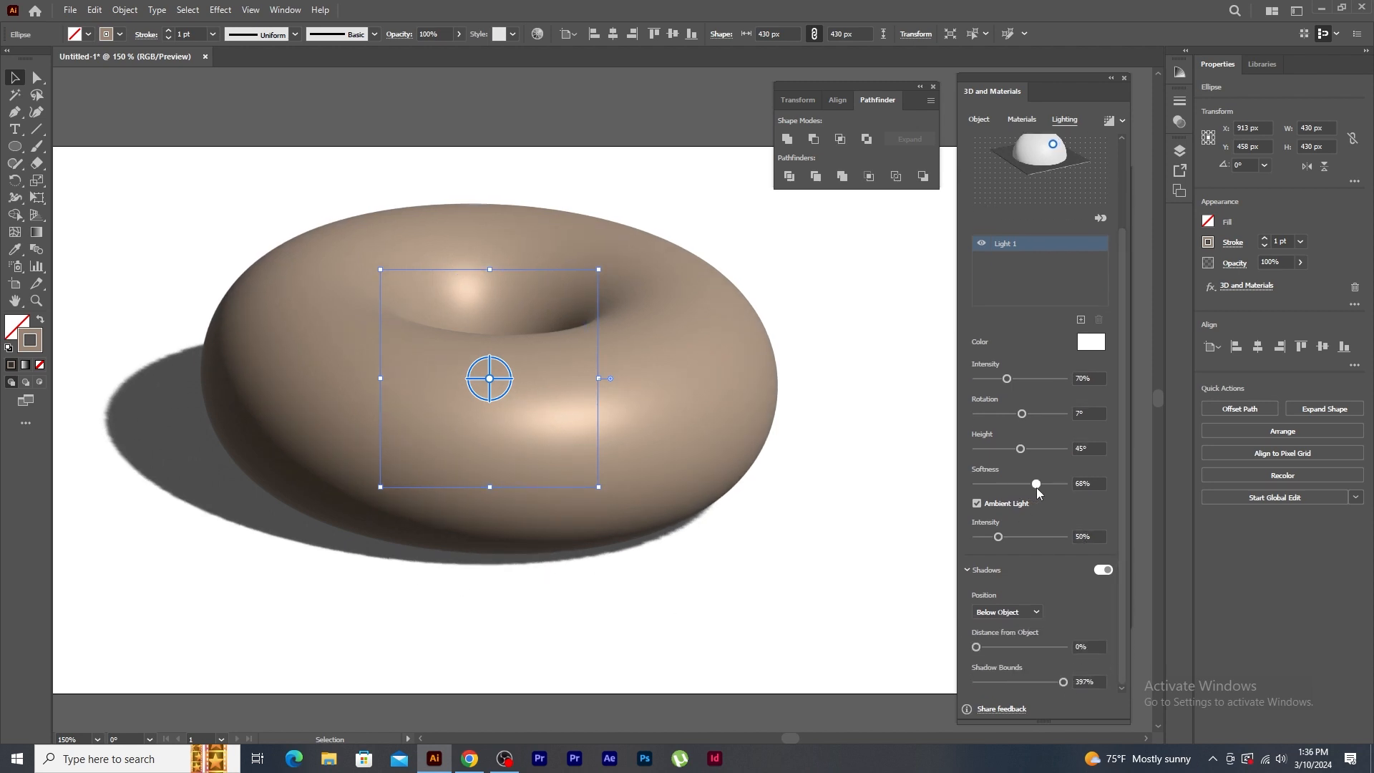
click(1107, 122)
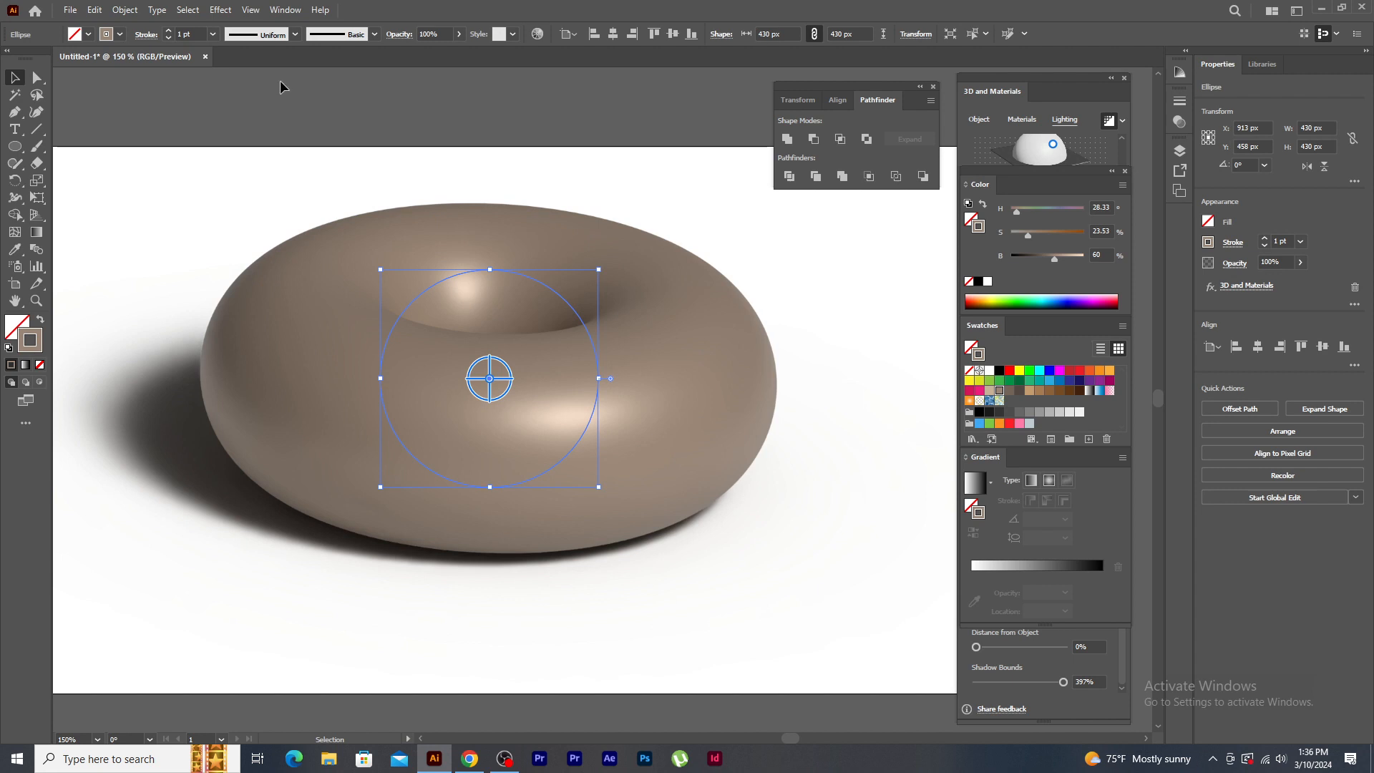
- Expand the ring's appearance, then scale it down and place it left of the artboard below the bottle
click(126, 10)
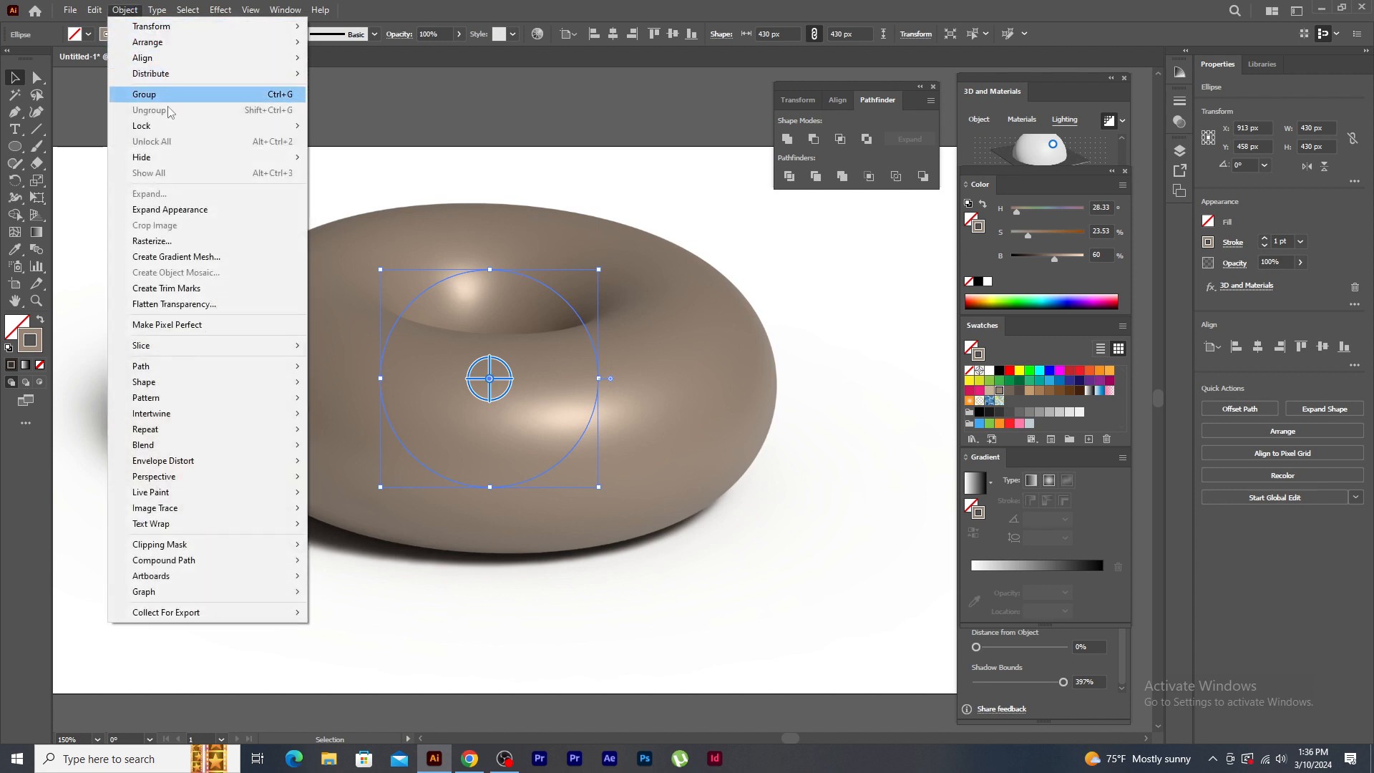
click(178, 211)
key(ctrl+minus)
key(ctrl+minus)
key(ctrl+minus)
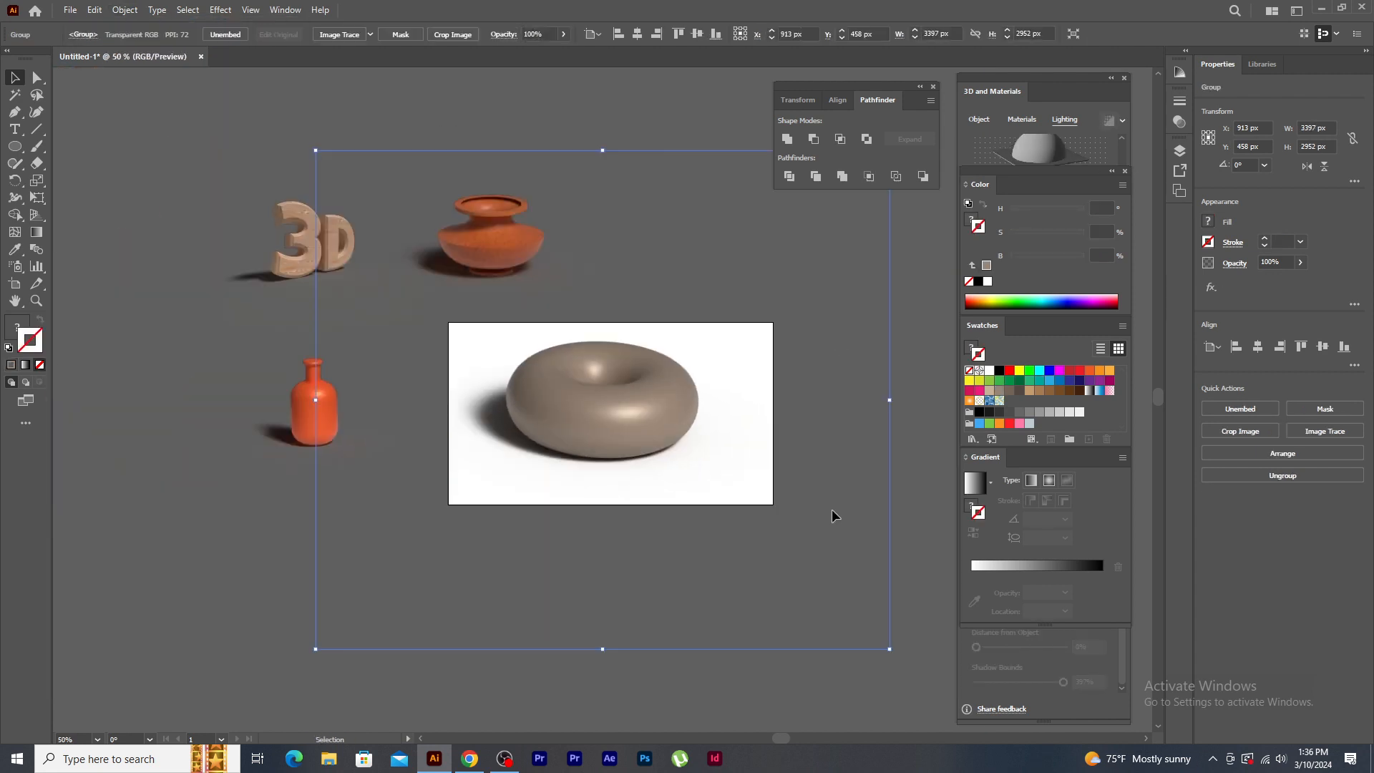
drag(889, 649, 780, 562)
drag(623, 411, 180, 504)
click(749, 369)
- Draw a circle about 564 px in diameter on the cleared artboard and give it a dark red stroke
key(ctrl+plus)
key(ctrl+plus)
key(ctrl+plus)
drag(672, 422, 504, 387)
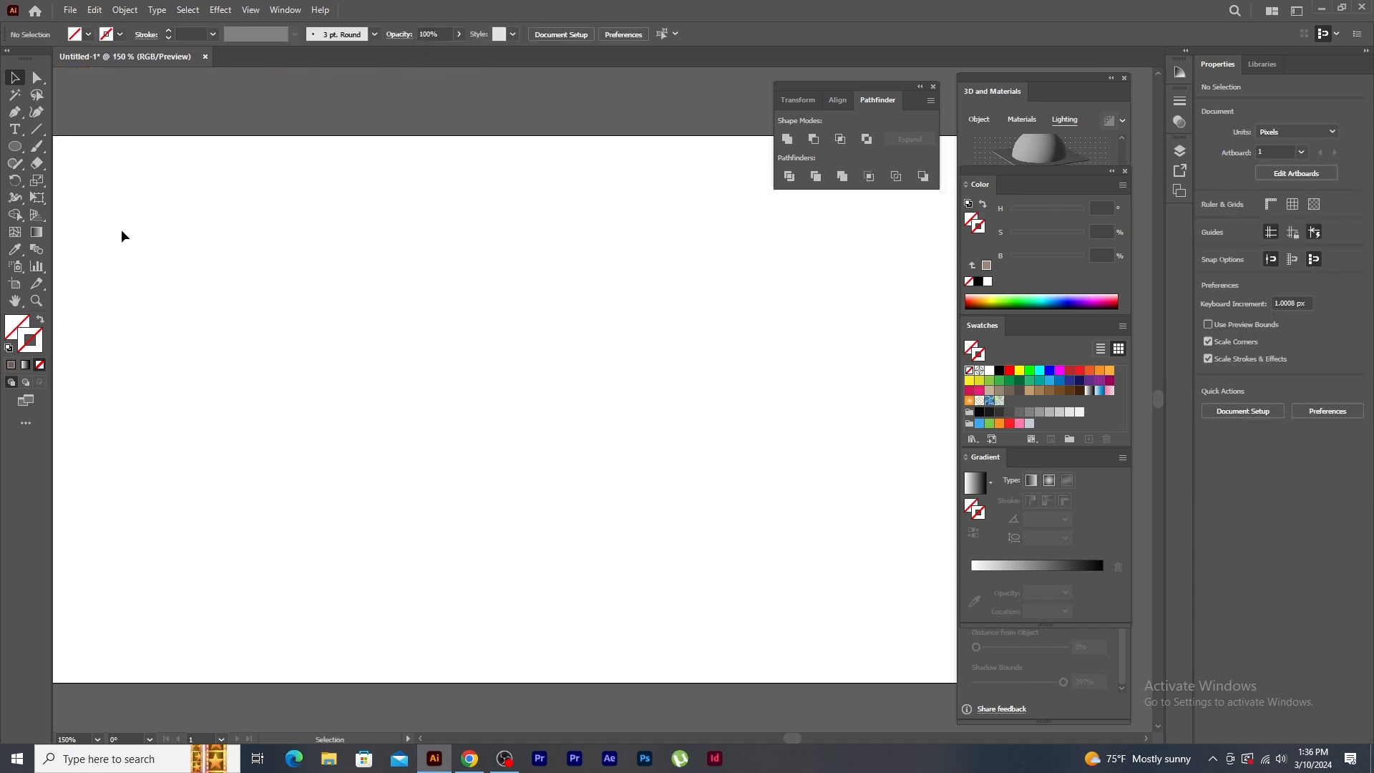
click(19, 148)
drag(495, 377, 587, 521)
click(120, 34)
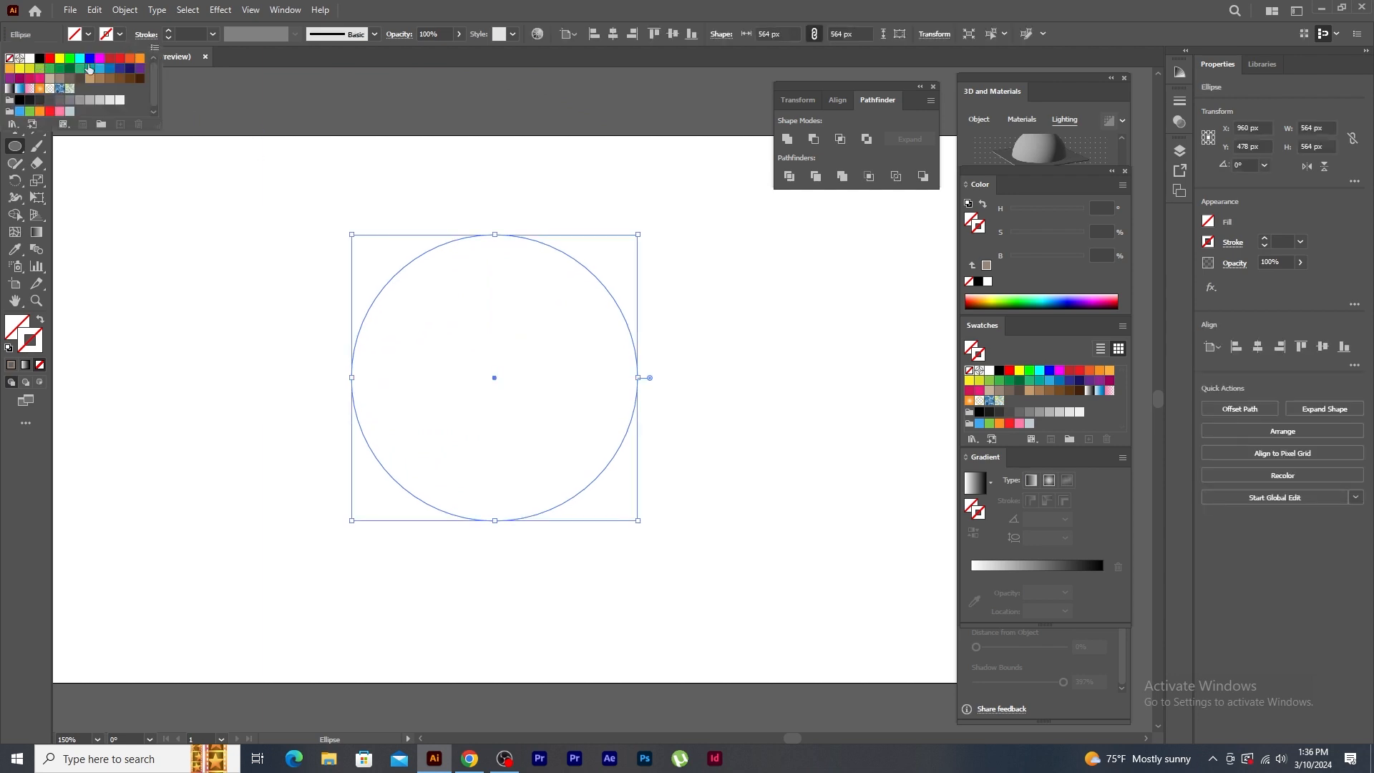
click(110, 63)
click(11, 79)
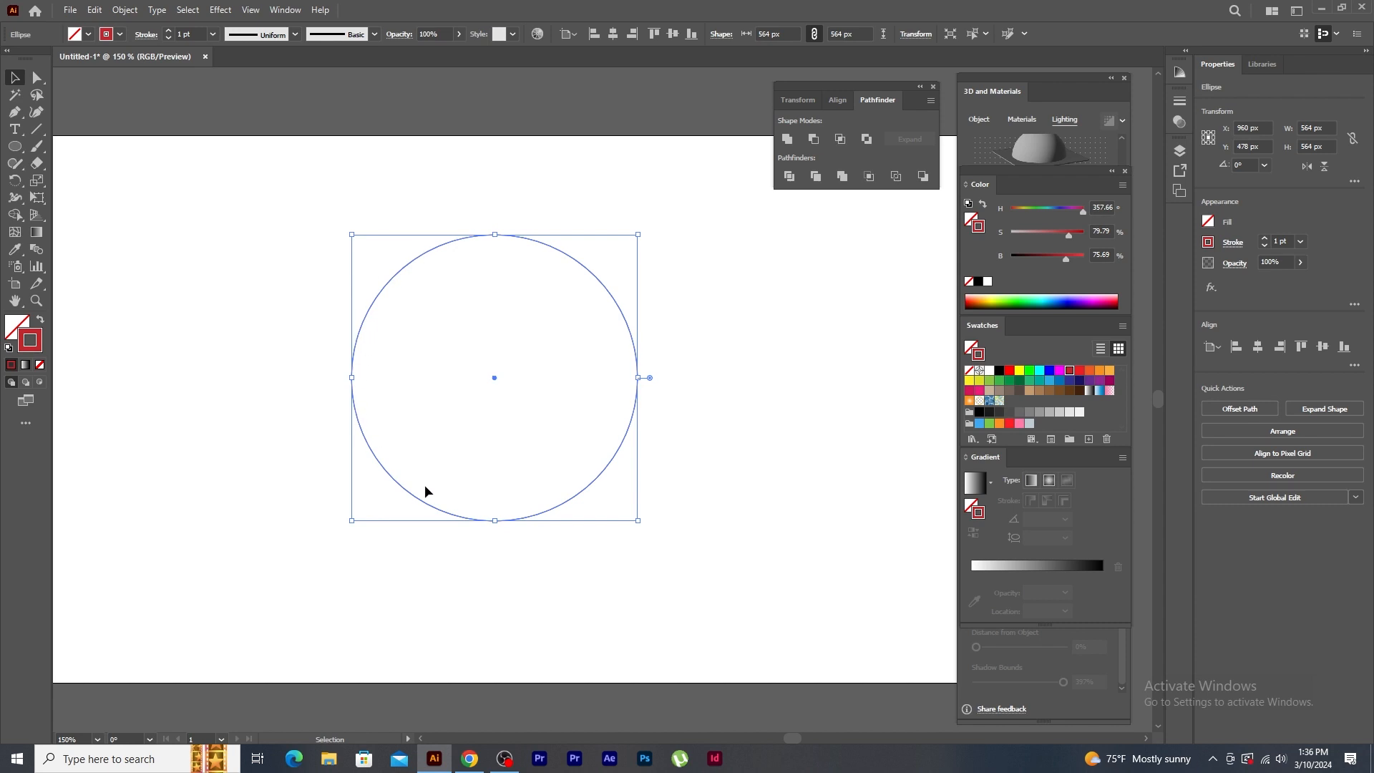
- Delete the circle's rightmost anchor point to leave only its left half as an open arc
key(a)
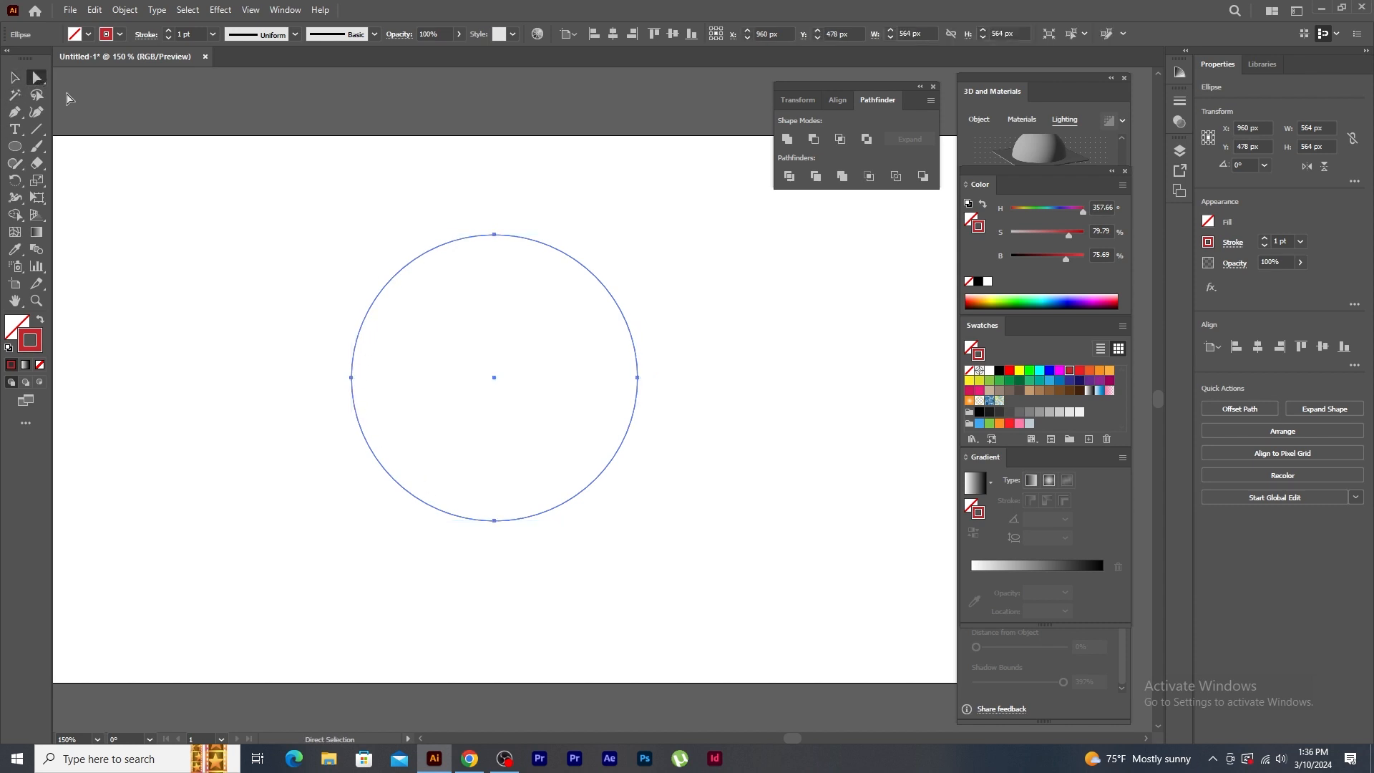
click(636, 377)
key(Delete)
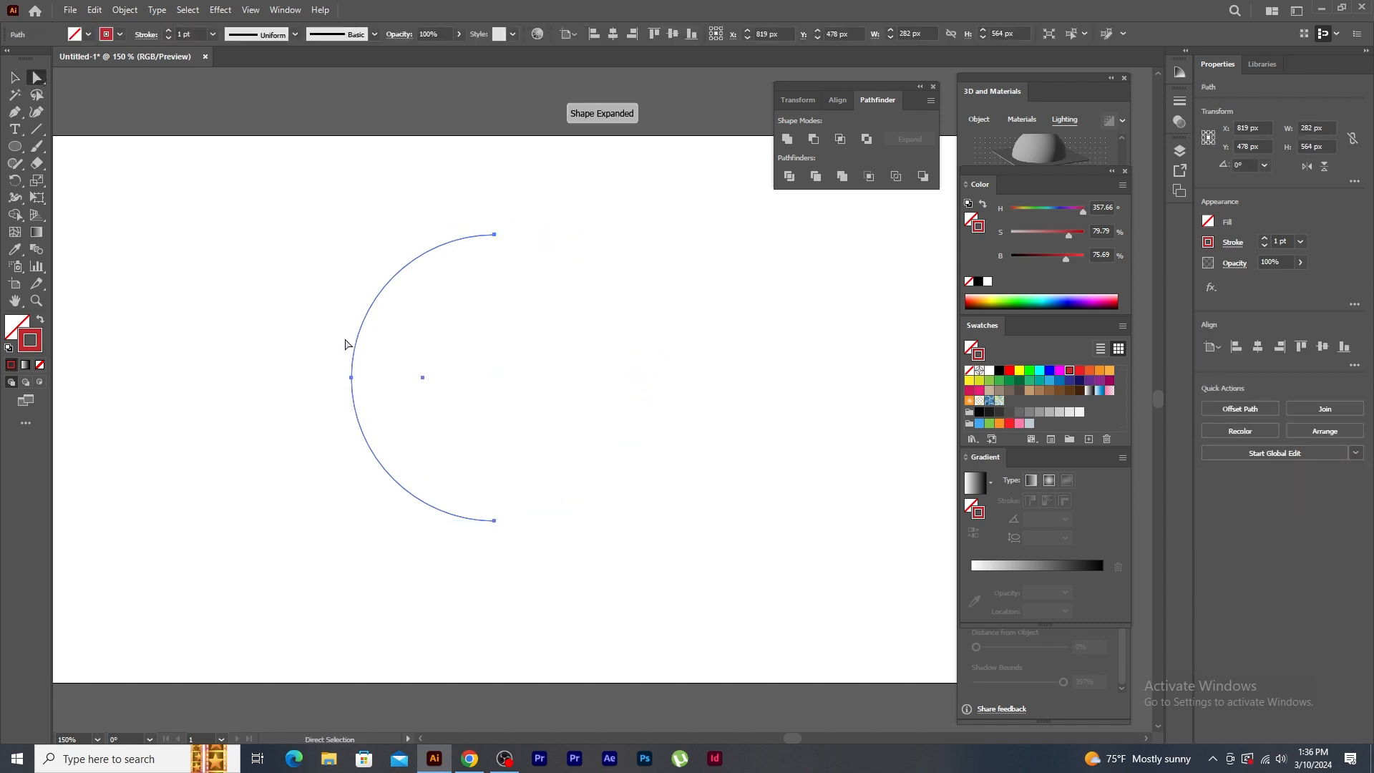
click(524, 562)
key(v)
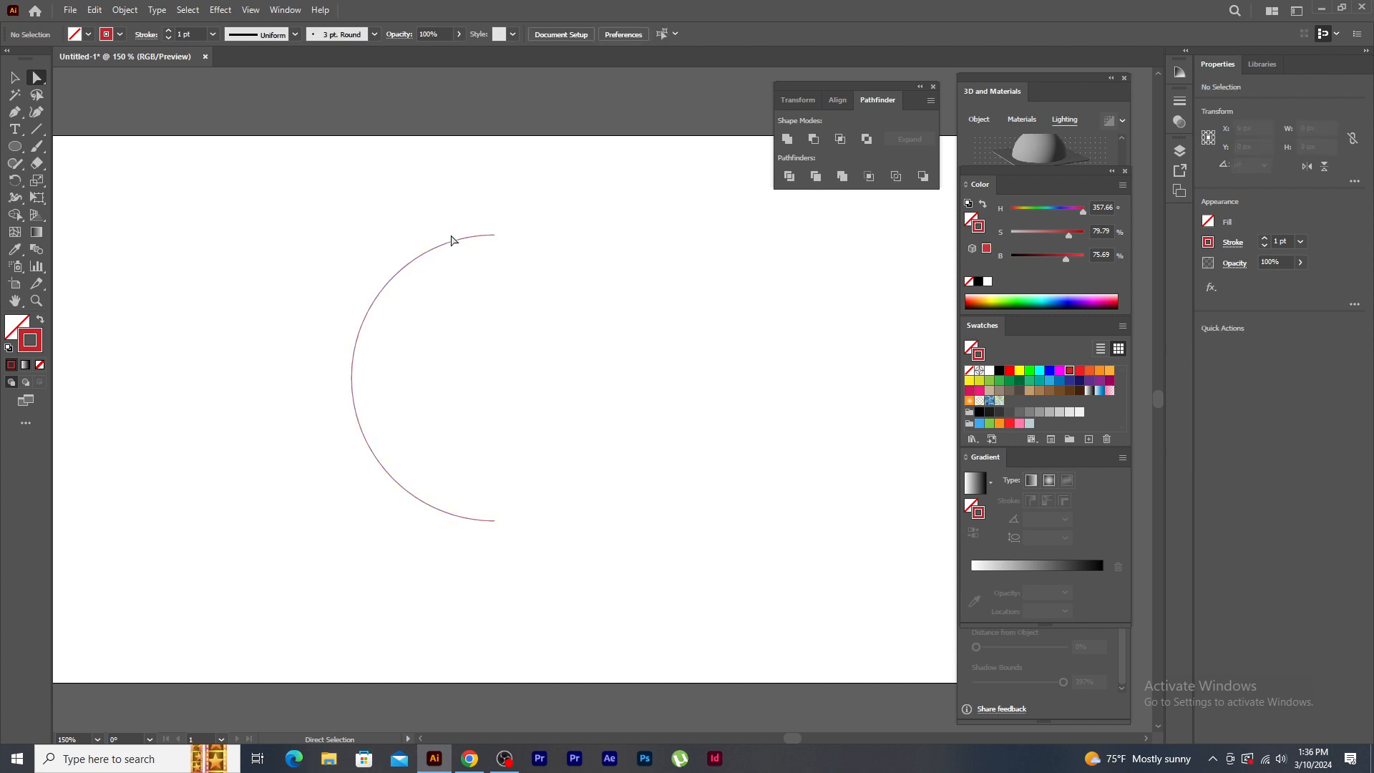
- Revolve the half-circle arc 360° from its Right Edge to form a red sphere
click(453, 237)
drag(1015, 78, 1017, 78)
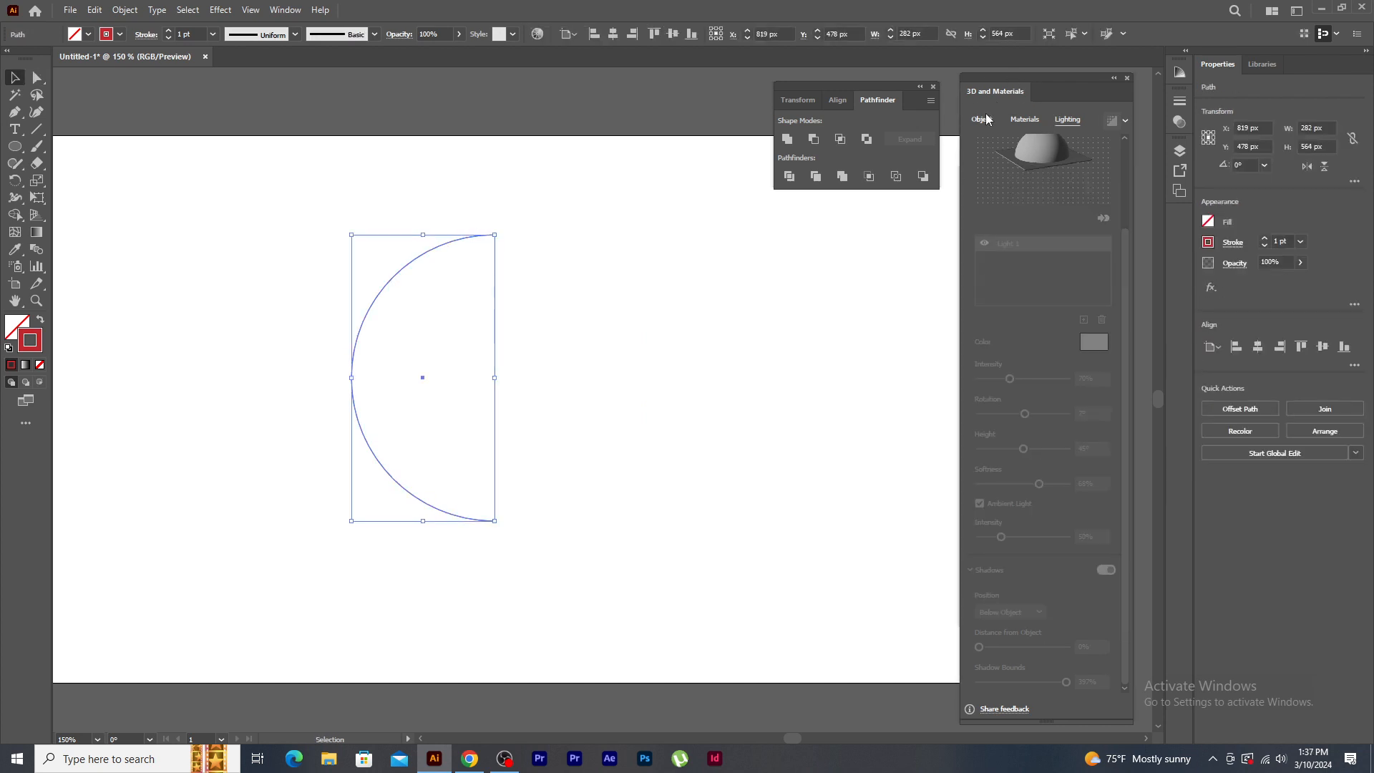
click(984, 119)
click(1056, 175)
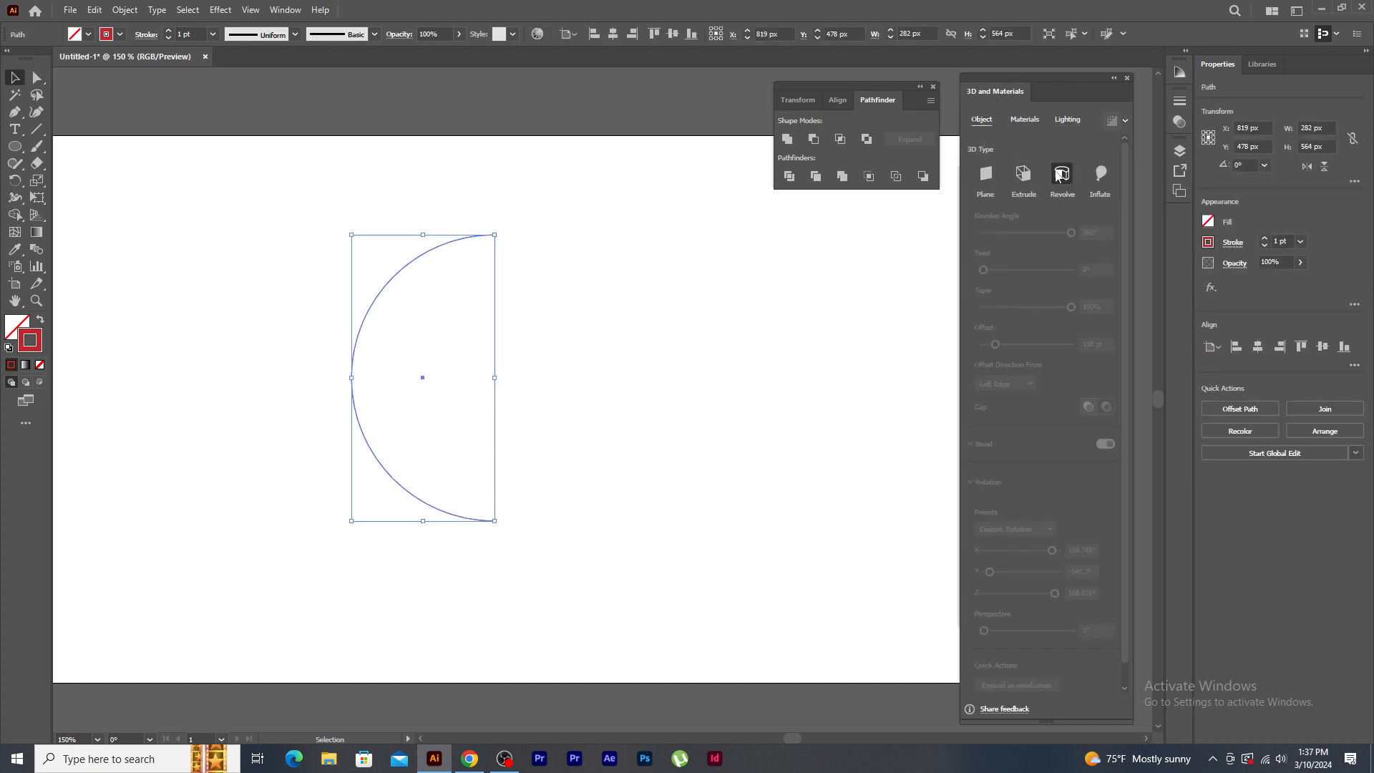
click(1015, 376)
click(1003, 412)
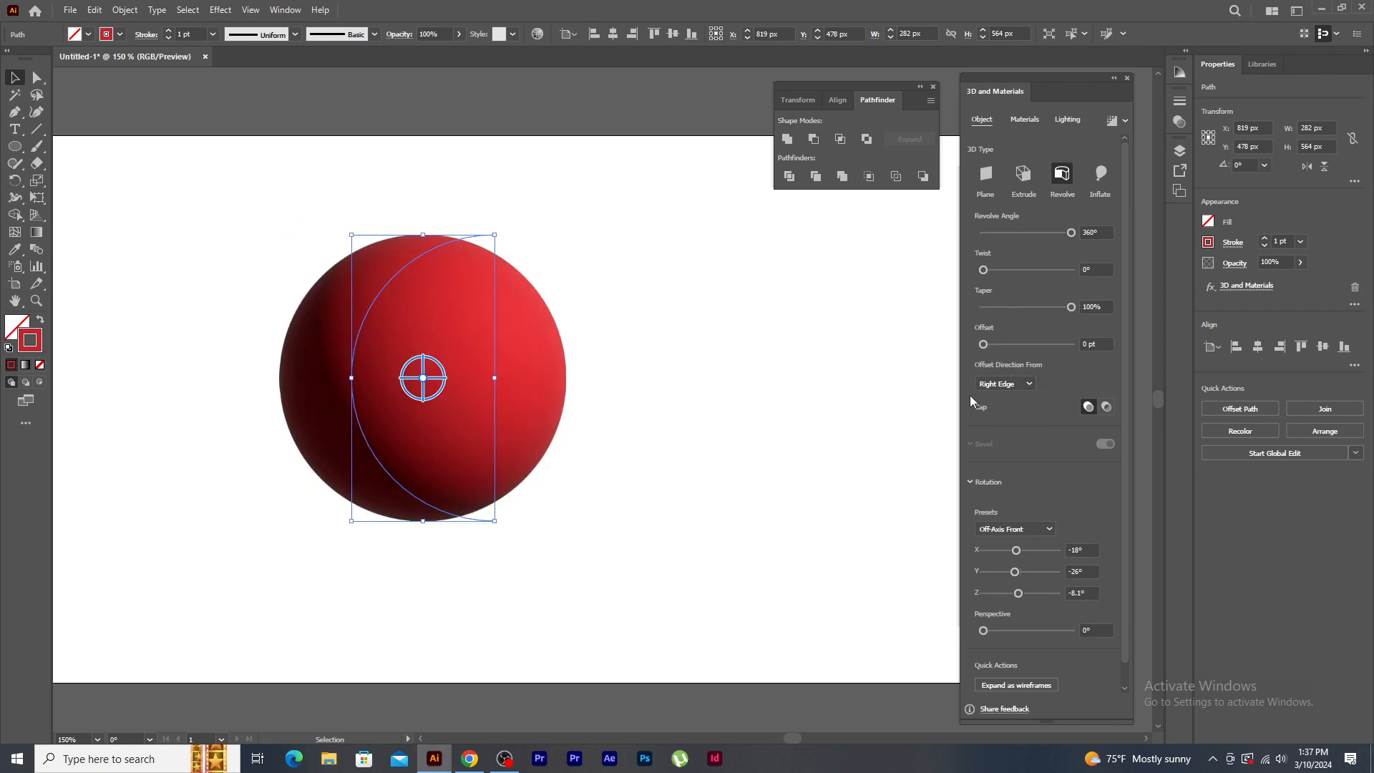
- Apply the Natural Buccata Snake Leather material to the sphere
mouse_move(428, 389)
mouse_down()
mouse_move(368, 408)
mouse_move(408, 361)
mouse_move(431, 392)
mouse_up()
click(1025, 120)
scroll(1123, 316, down, 5)
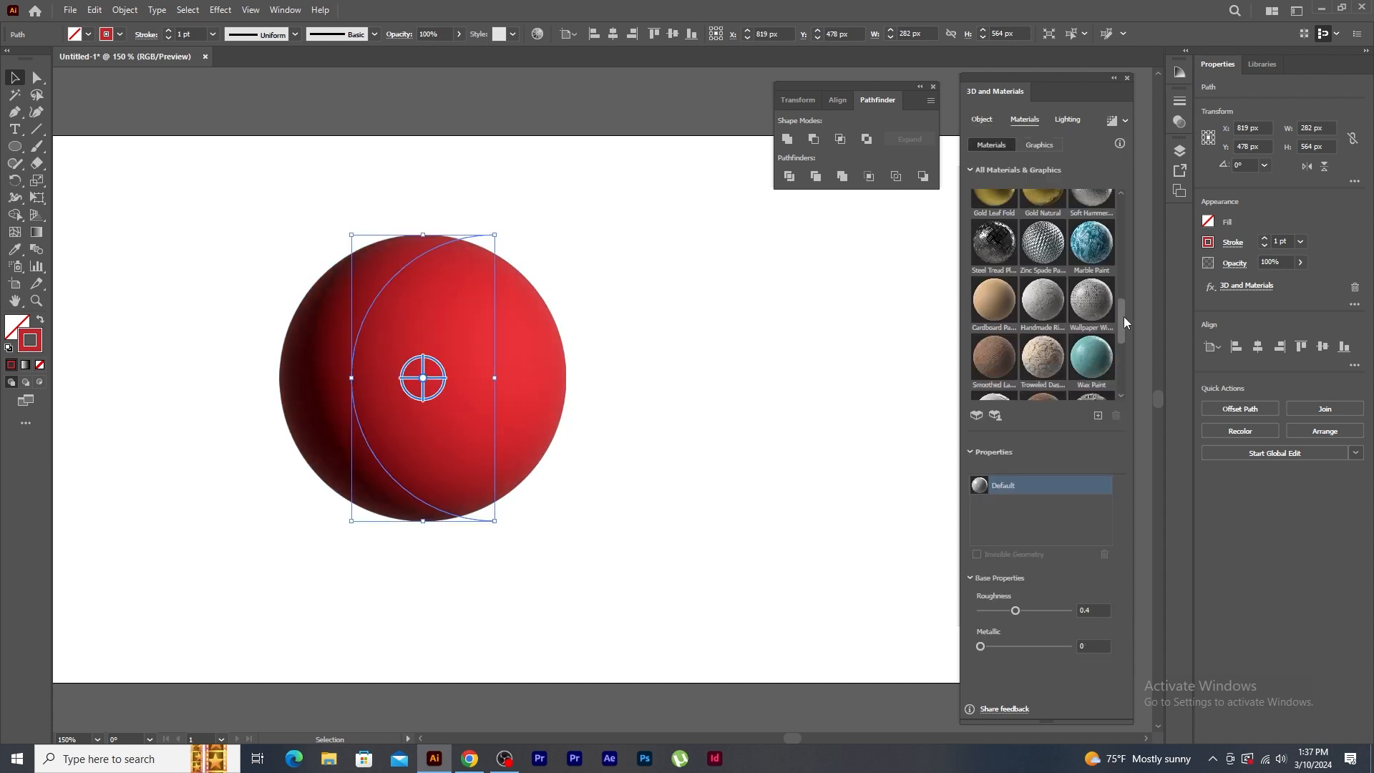
scroll(1126, 327, up, 5)
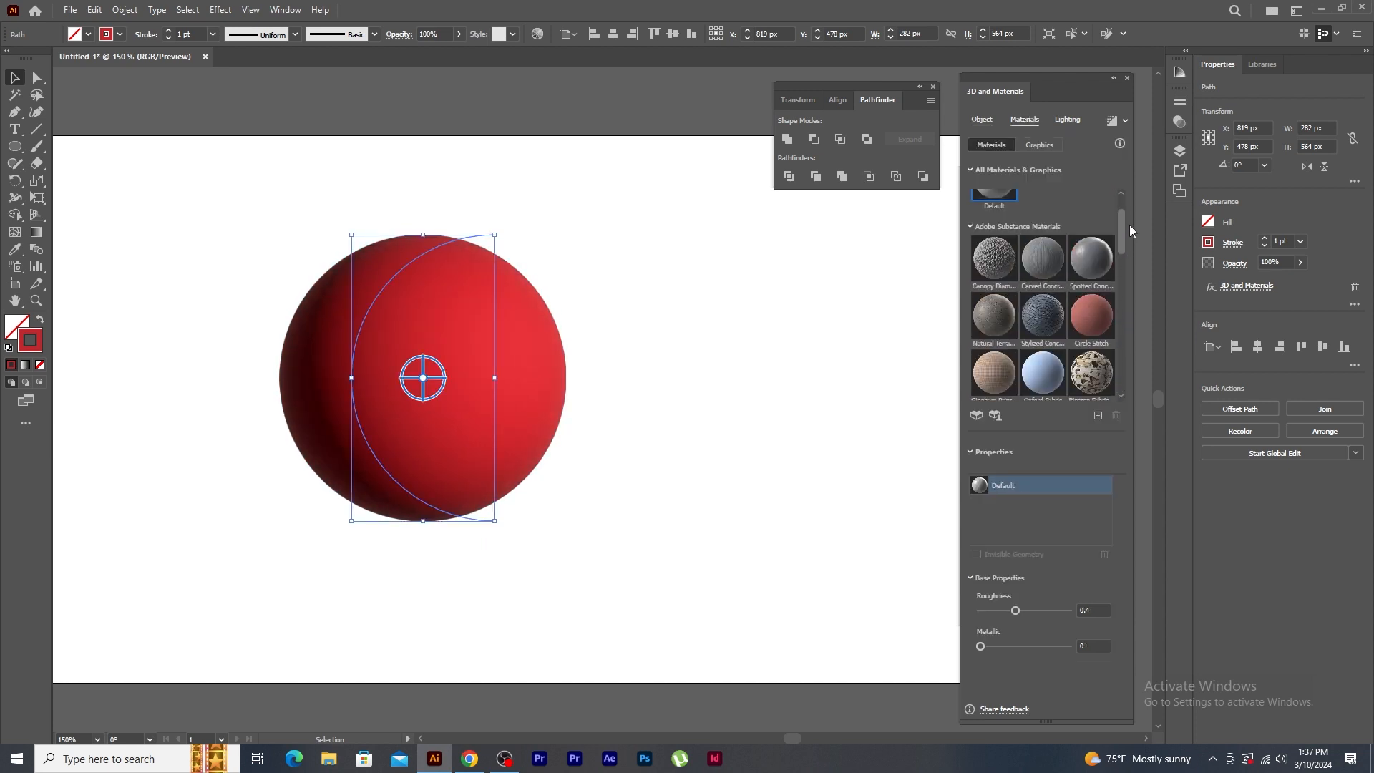
click(1056, 297)
click(1091, 286)
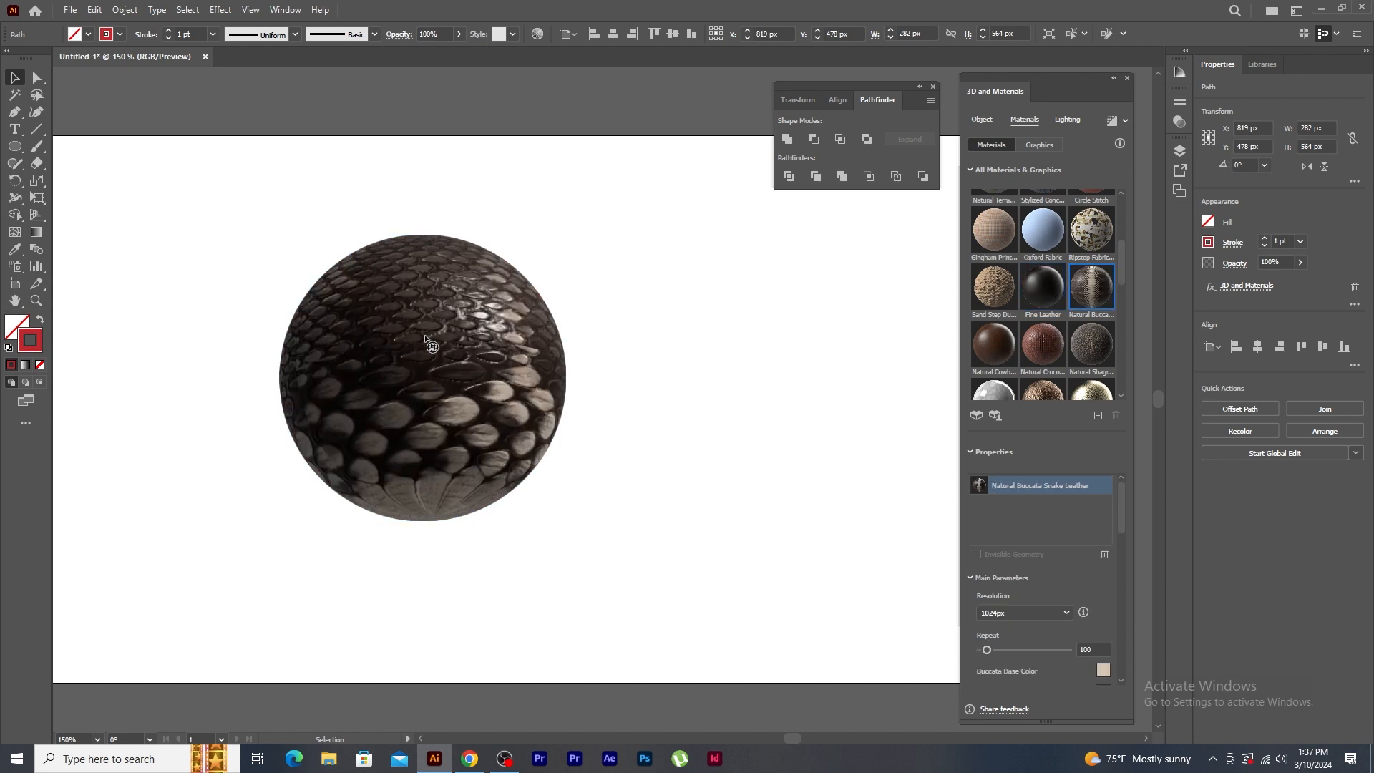
- Set the snake leather's repeat to 425, Buccata roughness to 0.49 and roughness variation to 0.13
scroll(1123, 522, down, 3)
drag(986, 500, 1016, 504)
drag(1005, 580, 992, 615)
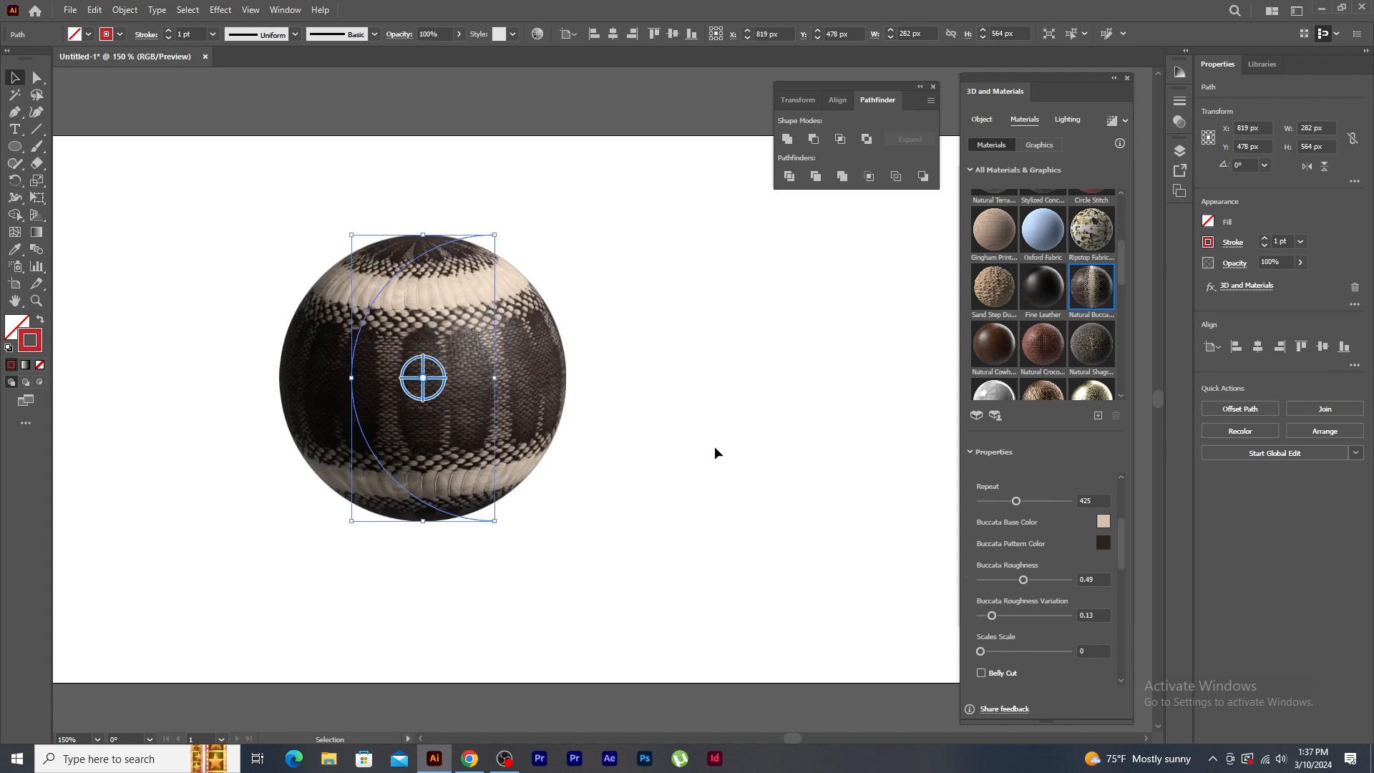
- Turn on the sphere's shadow and position it Below Object
click(1070, 120)
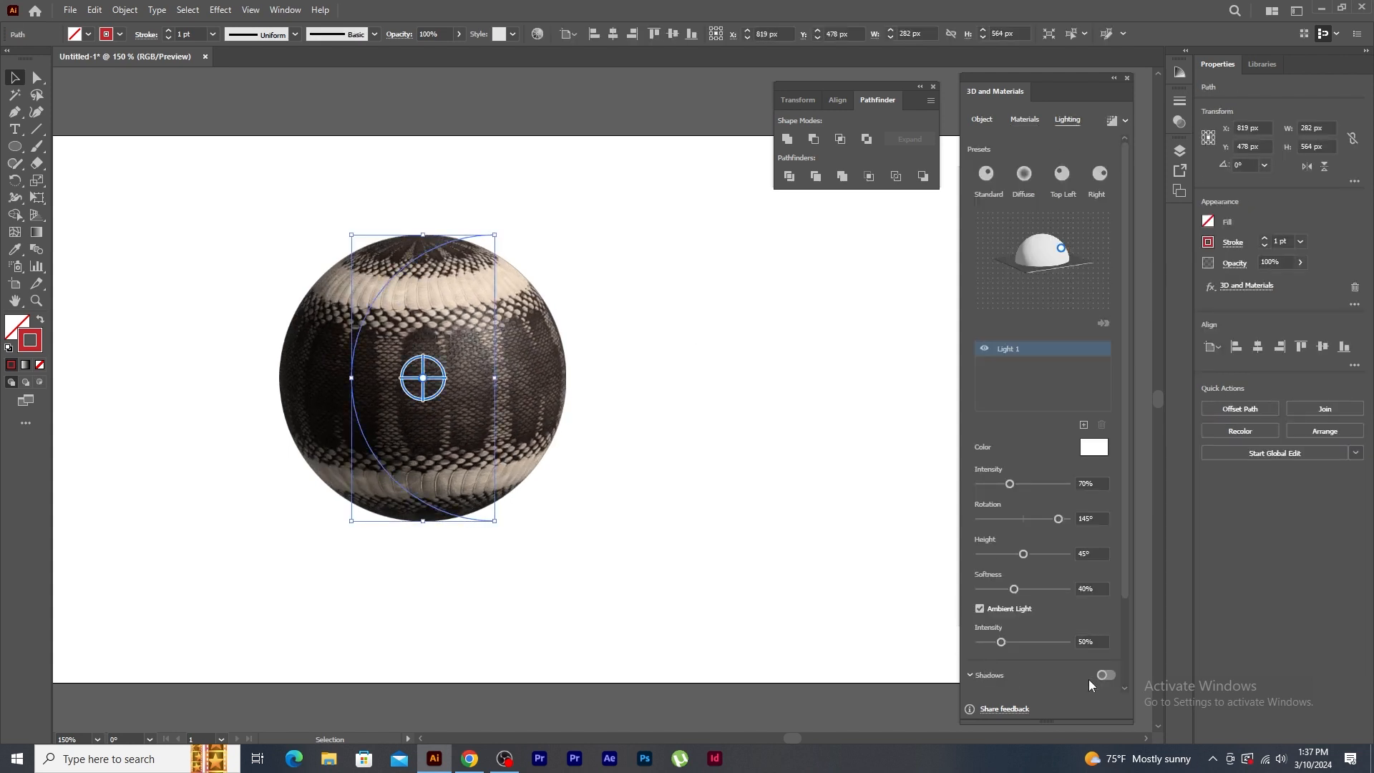
click(1107, 675)
scroll(1116, 544, down, 3)
click(1006, 609)
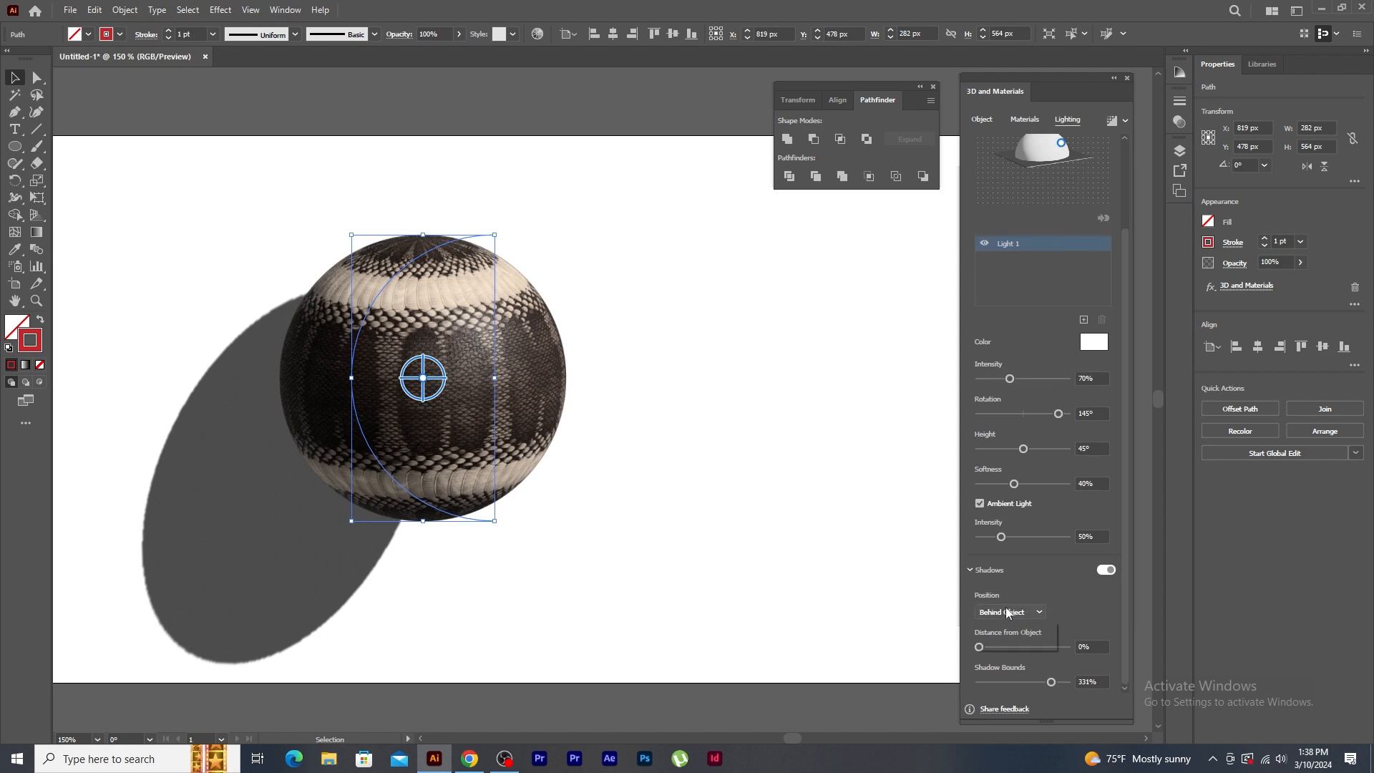
click(1006, 615)
- Set the light's rotation to -1° and softness to 61% with shadow bounds at 327%, and render the sphere with ray tracing
drag(1058, 414, 1023, 414)
drag(1010, 682, 1051, 682)
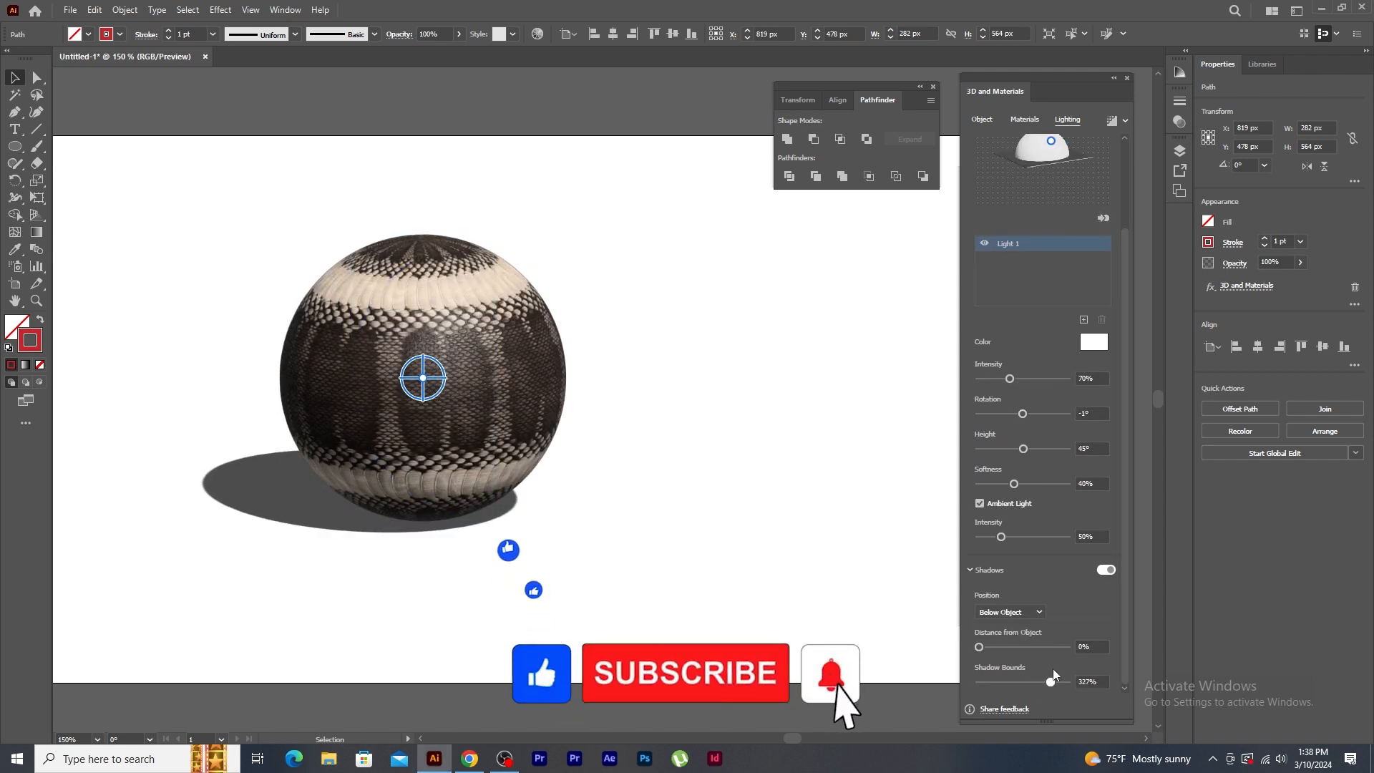
drag(1014, 484, 1032, 490)
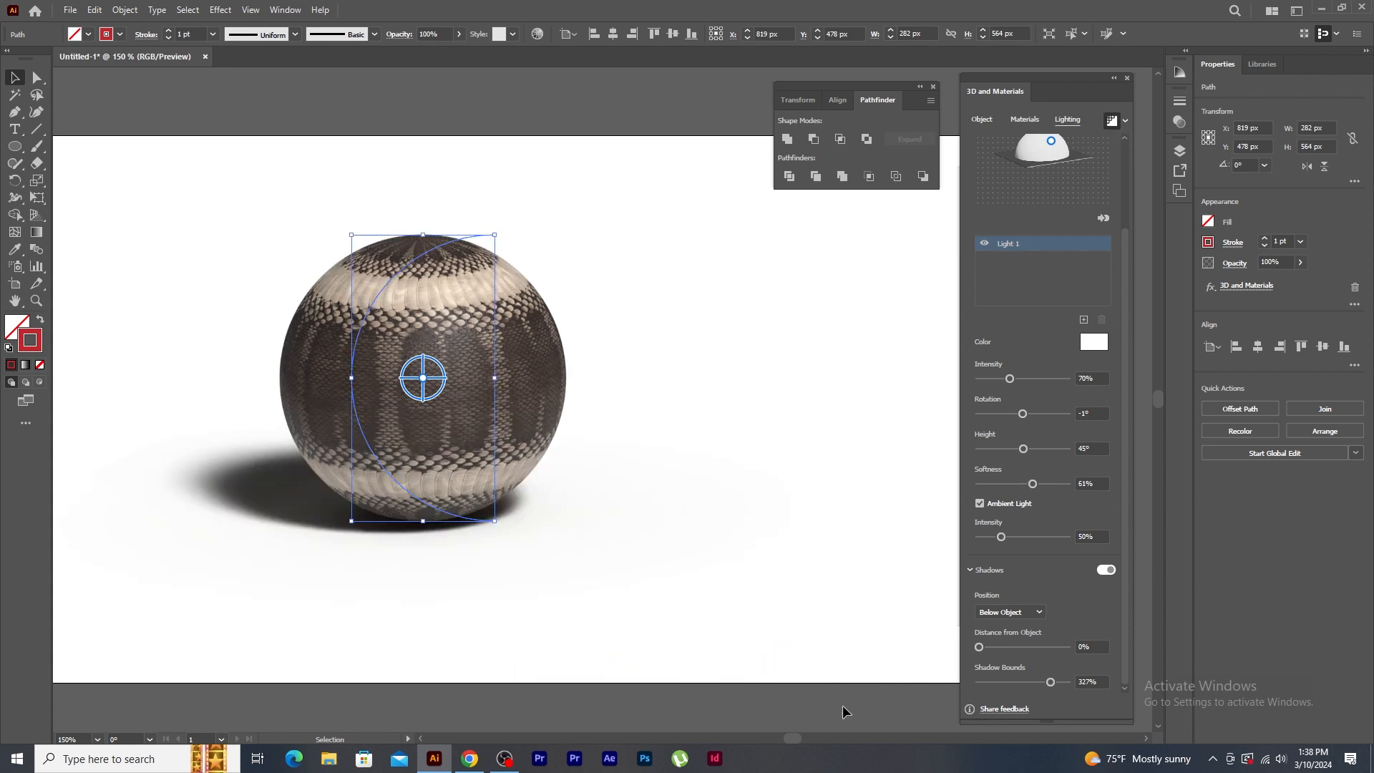
- Expand the sphere's appearance, then scale it down and move it off the artboard
click(124, 9)
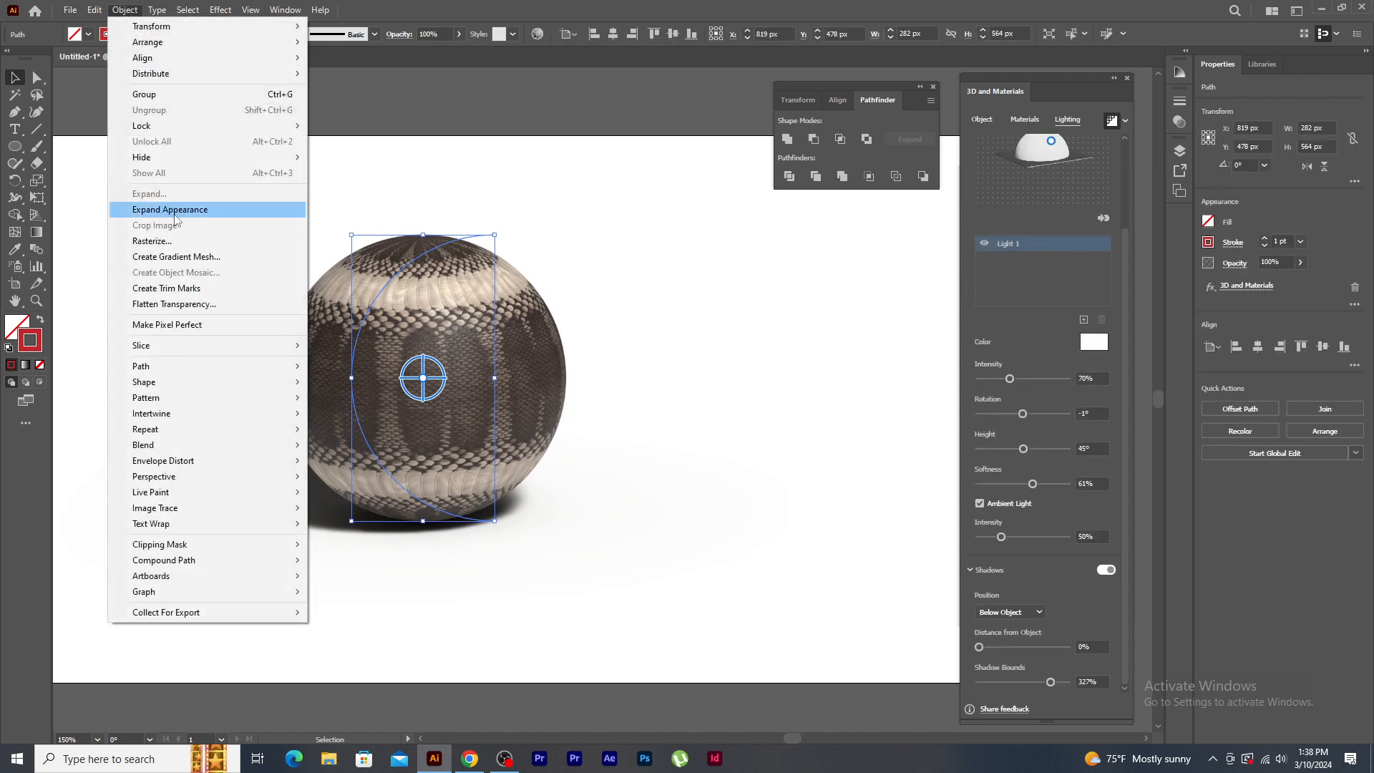
click(176, 210)
key(ctrl+minus)
key(ctrl+minus)
drag(727, 238, 653, 265)
drag(629, 347, 247, 566)
click(564, 384)
key(ctrl+plus)
key(ctrl+plus)
drag(496, 382, 516, 375)
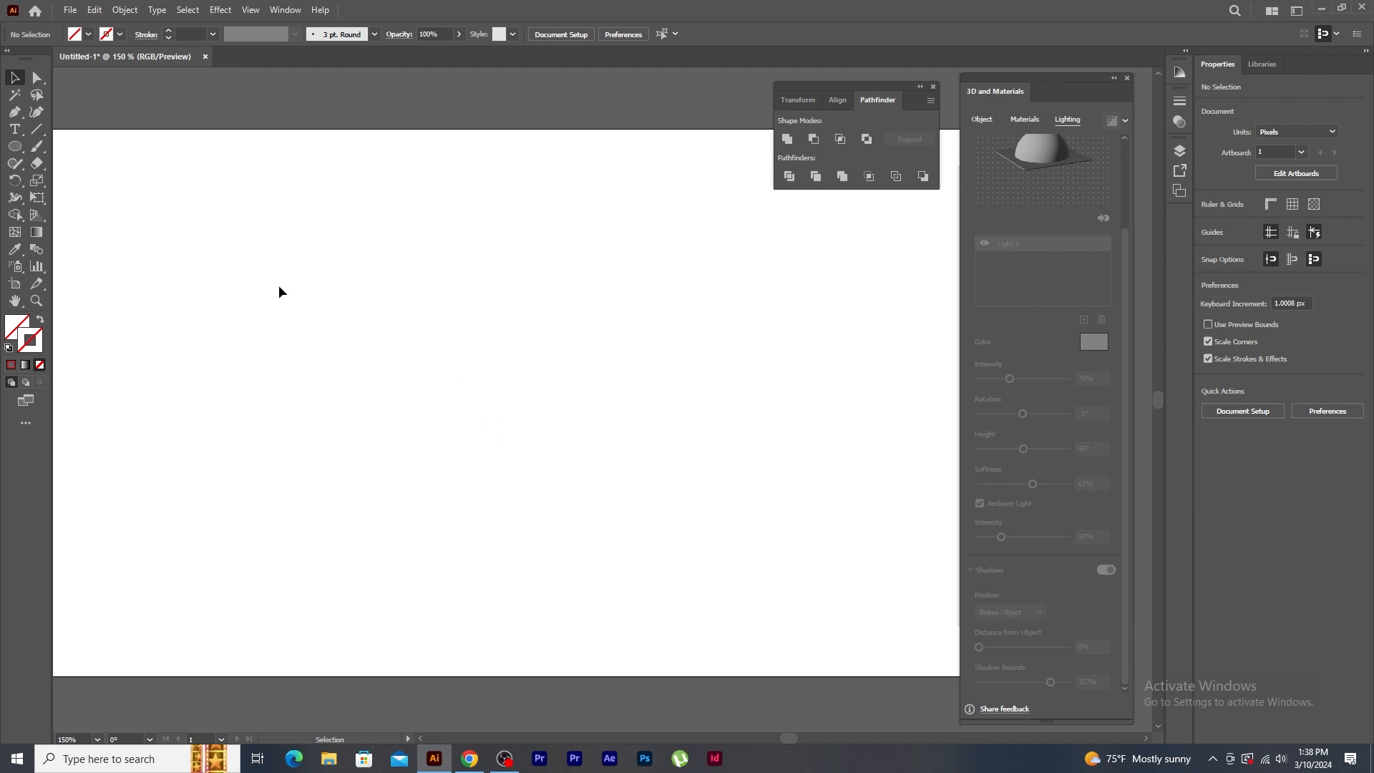
- Draw a five-pointed star about 532 by 506 px on the empty artboard and fill it with light blue
click(986, 119)
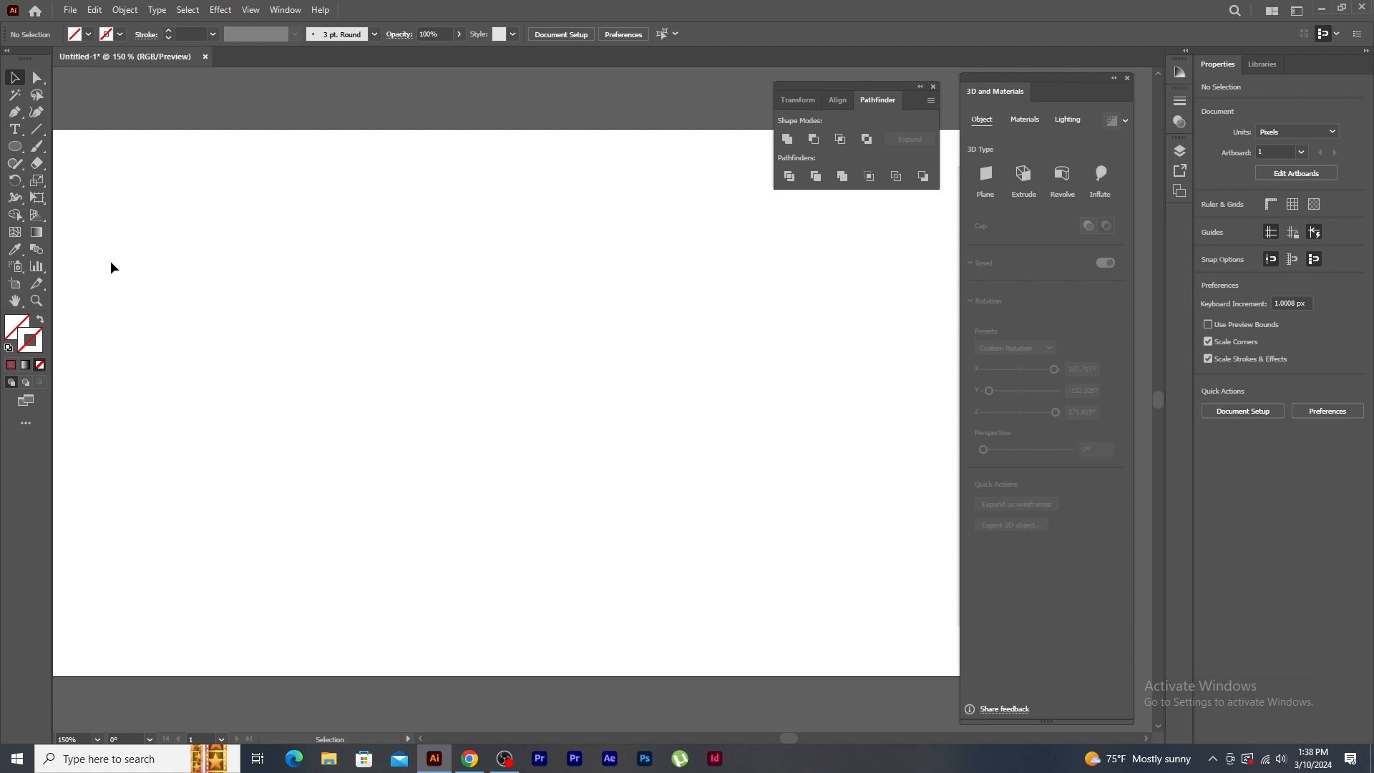
drag(14, 146, 71, 217)
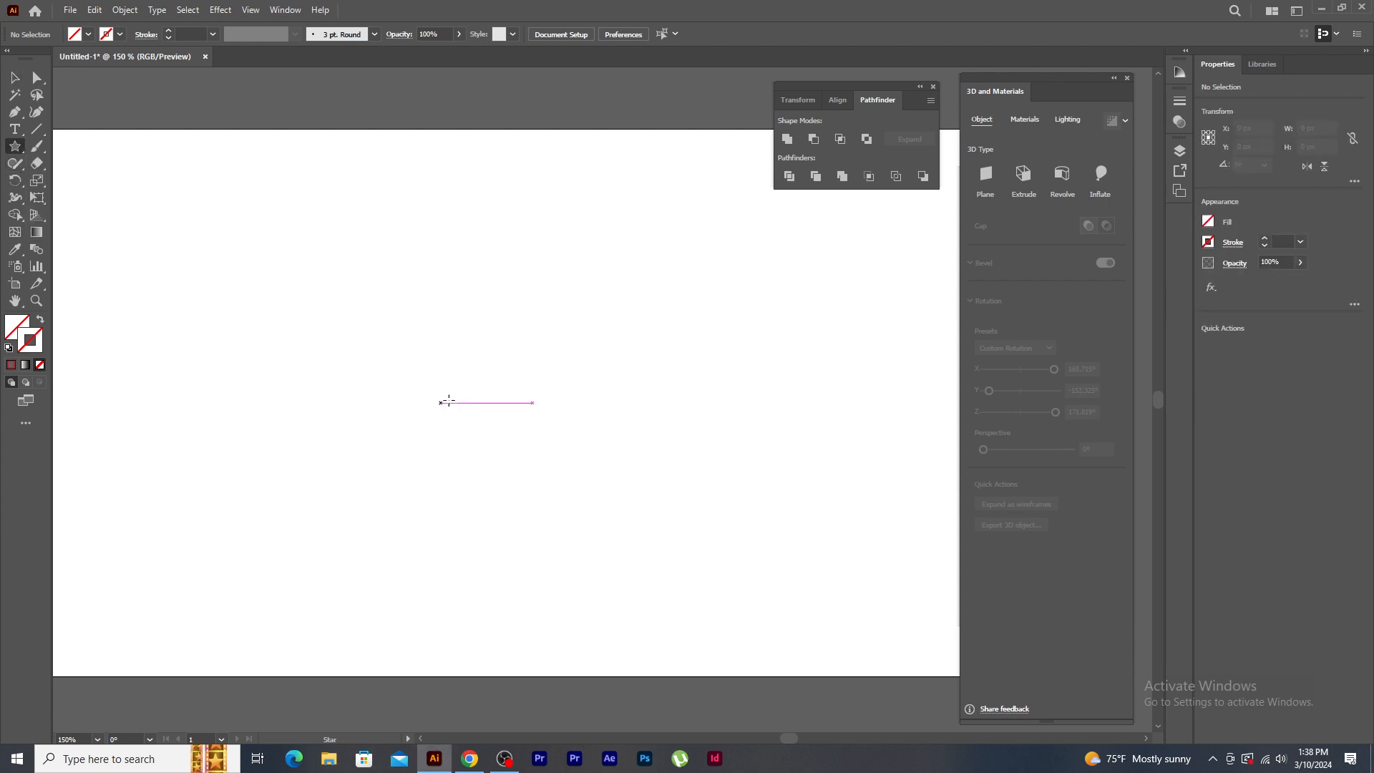
mouse_move(449, 402)
mouse_down()
mouse_move(475, 404)
mouse_move(458, 379)
mouse_up()
click(88, 34)
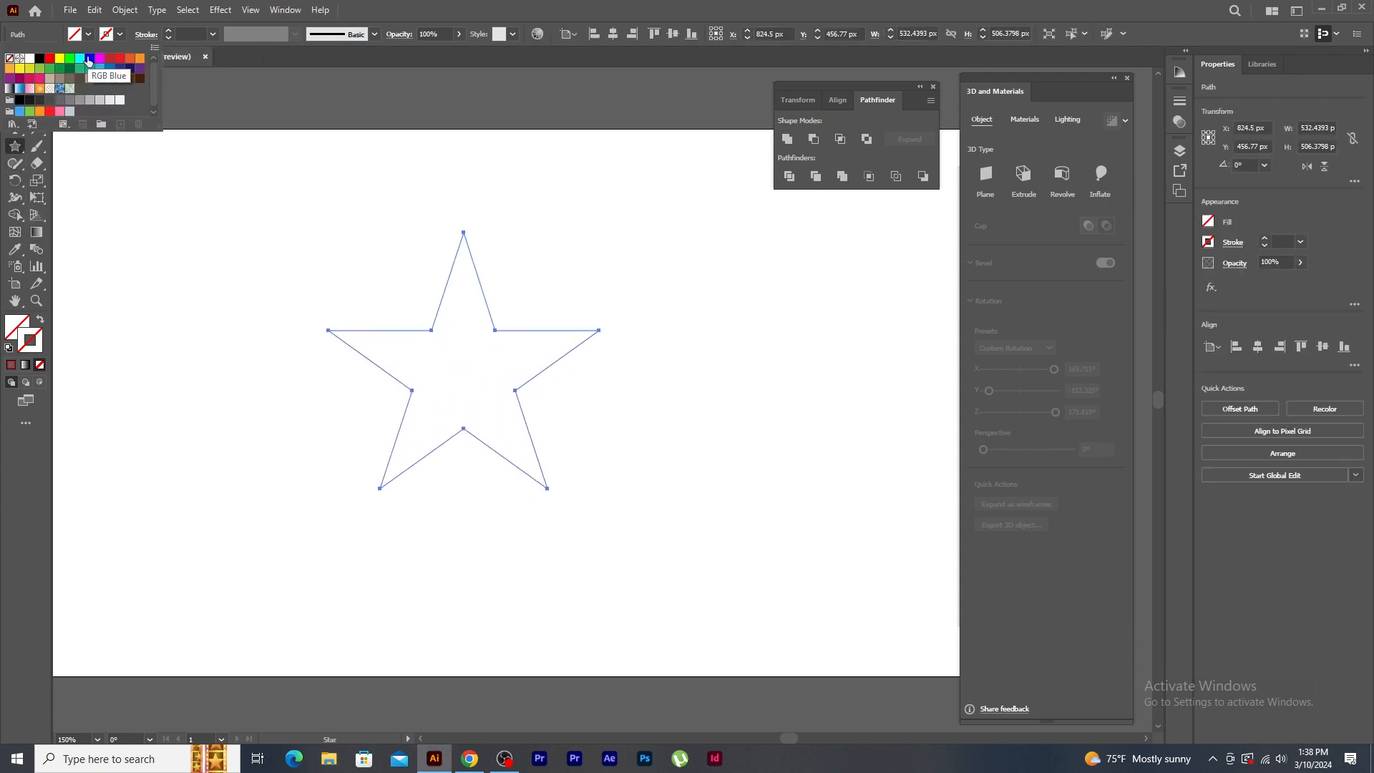
click(19, 111)
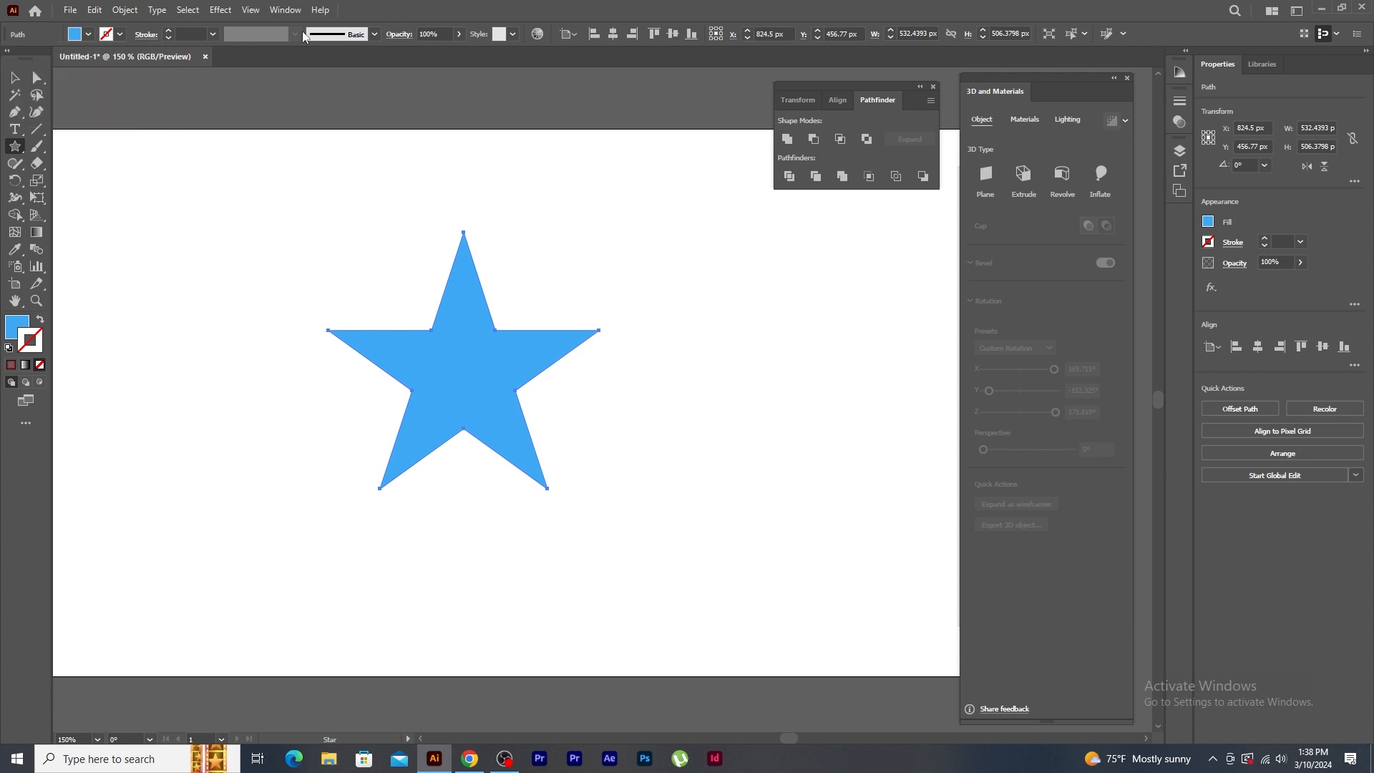
click(22, 81)
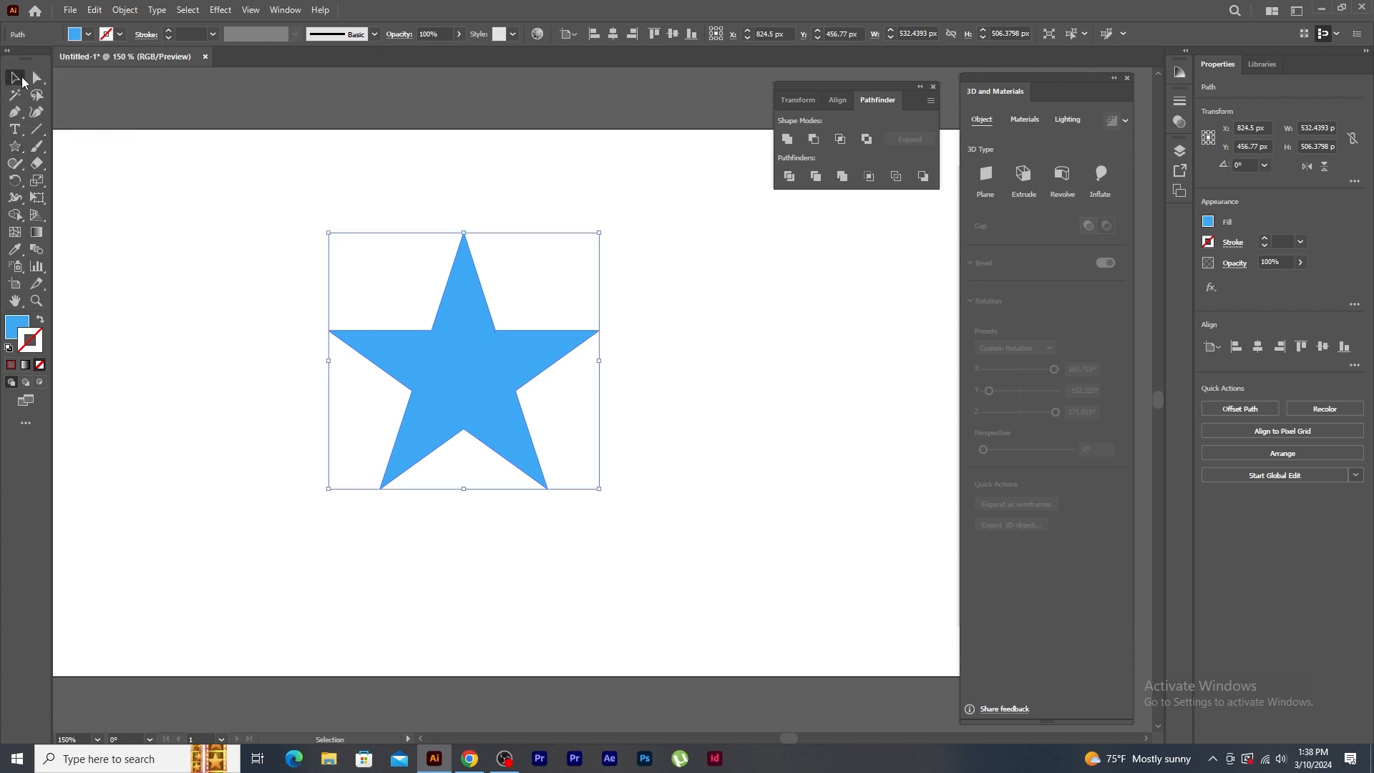
- Inflate the star on both sides and rotate it freely in 3D to about X 151°, Y -162°, Z 82°
click(1102, 178)
drag(491, 351, 554, 348)
drag(466, 366, 460, 389)
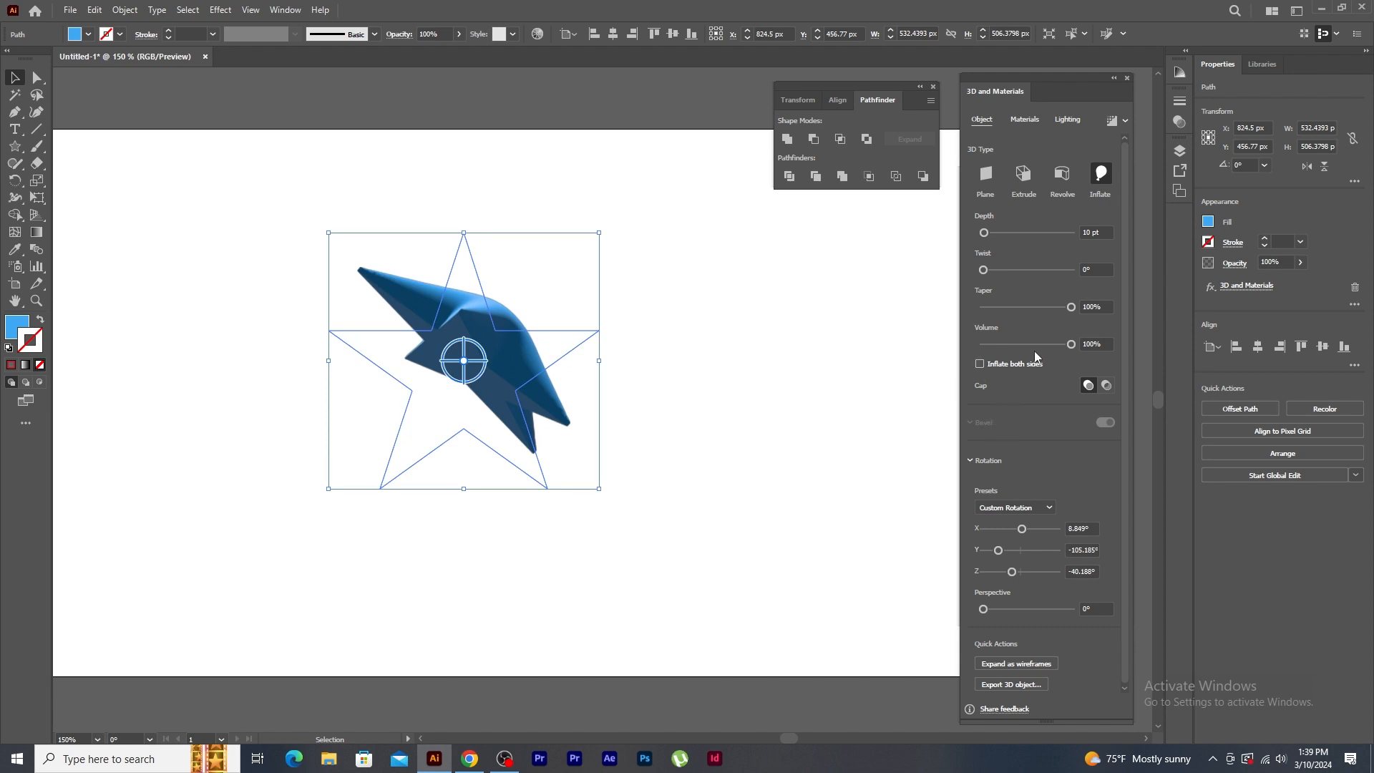
click(980, 364)
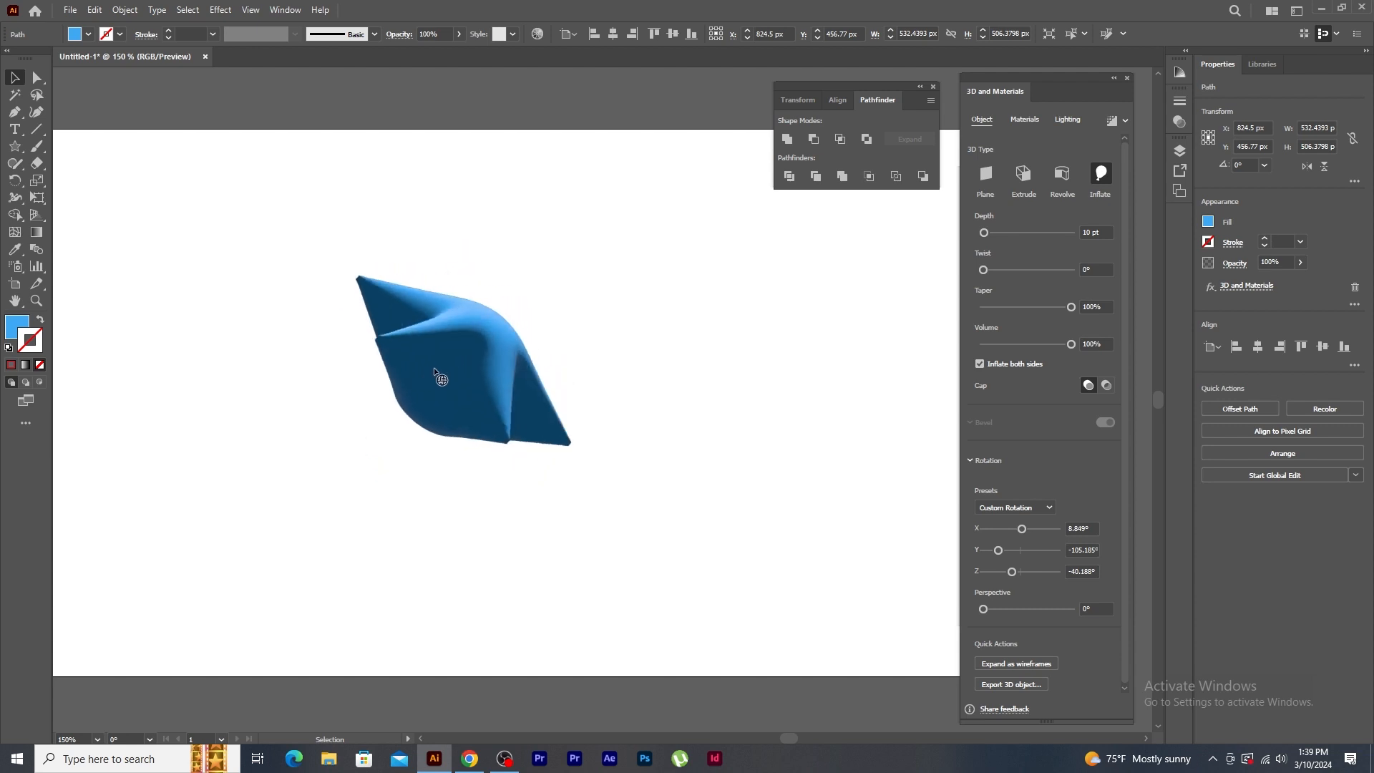
drag(434, 367, 454, 425)
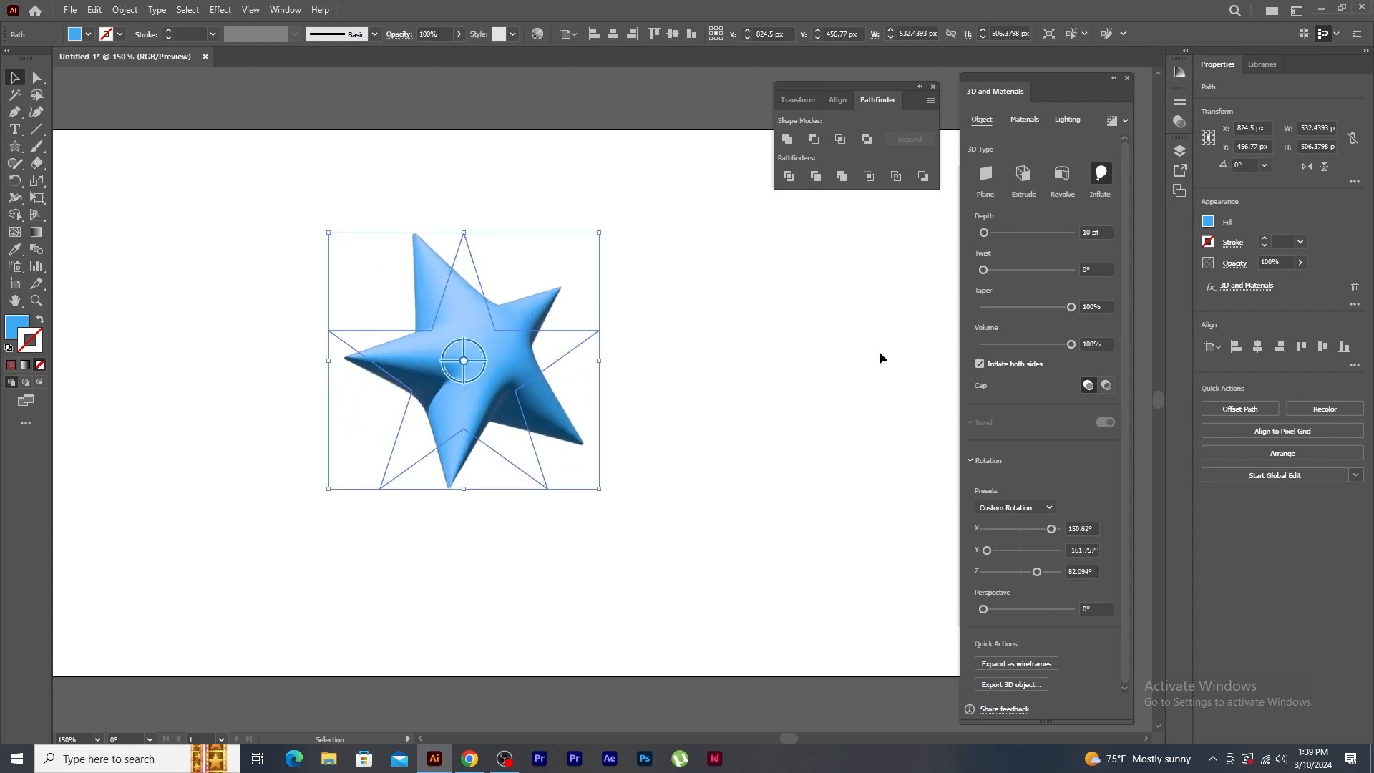
- Set the inflated star's depth to 0 pt and its taper to 76%
drag(981, 234, 984, 273)
key(ctrl+equal)
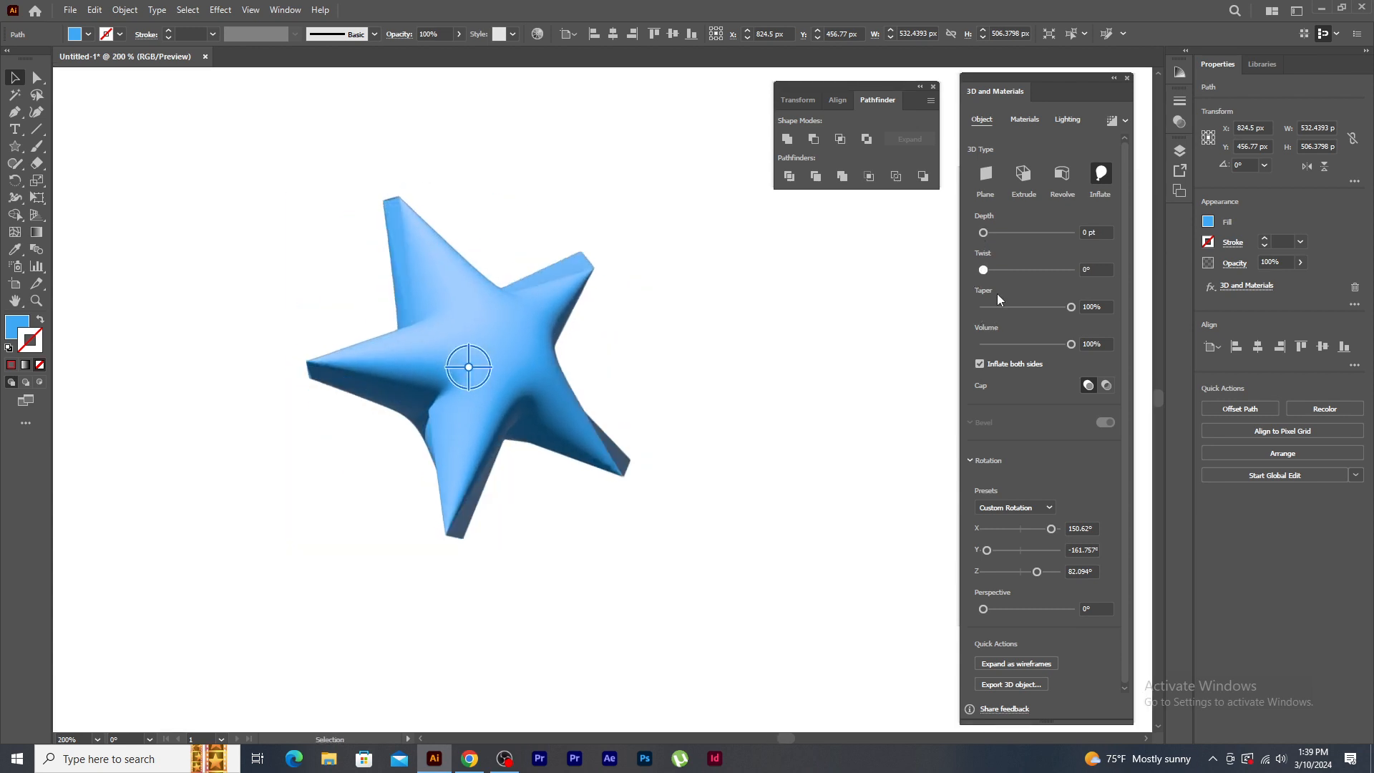
drag(1071, 307, 1049, 309)
drag(475, 353, 518, 243)
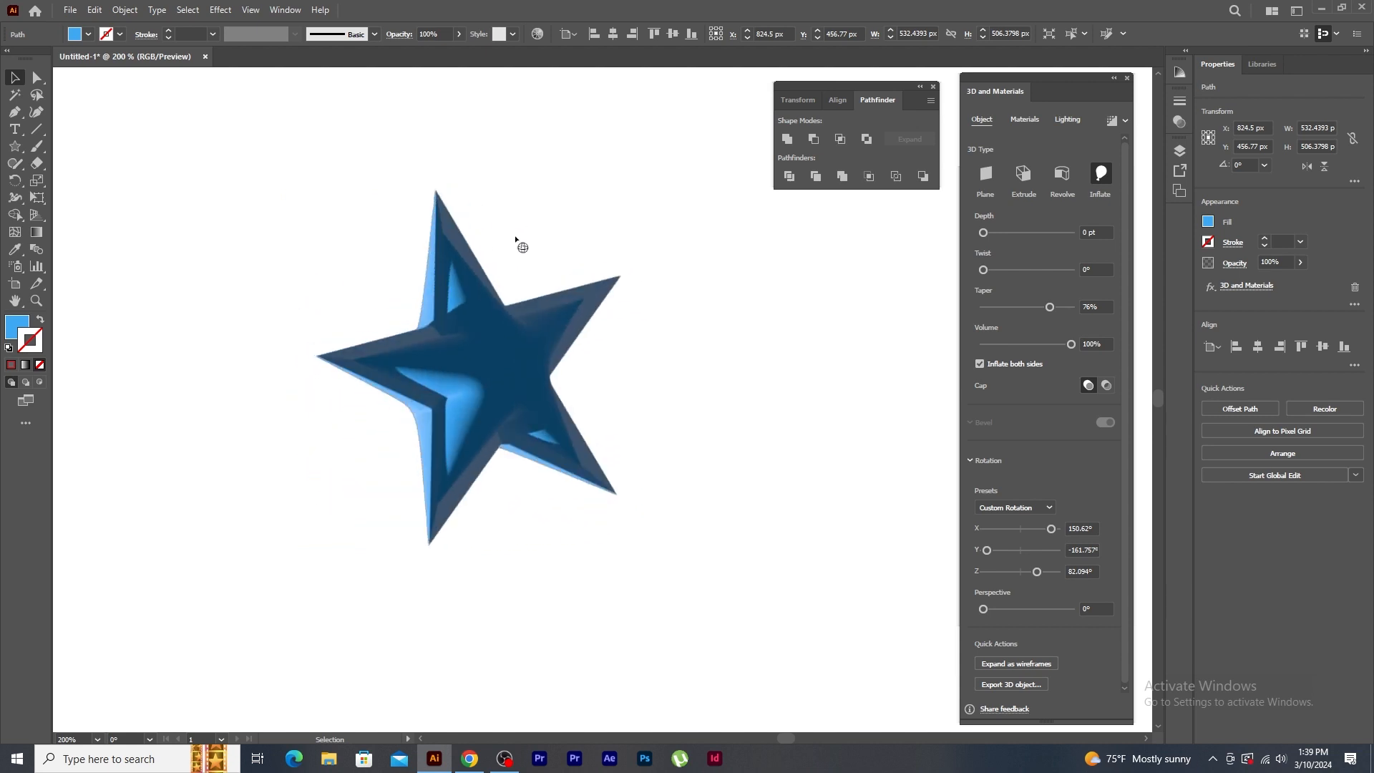
- Set the light's intensity to 78%, its rotation to 154° and the ambient light to 79%, then rotate the star freely
click(1068, 119)
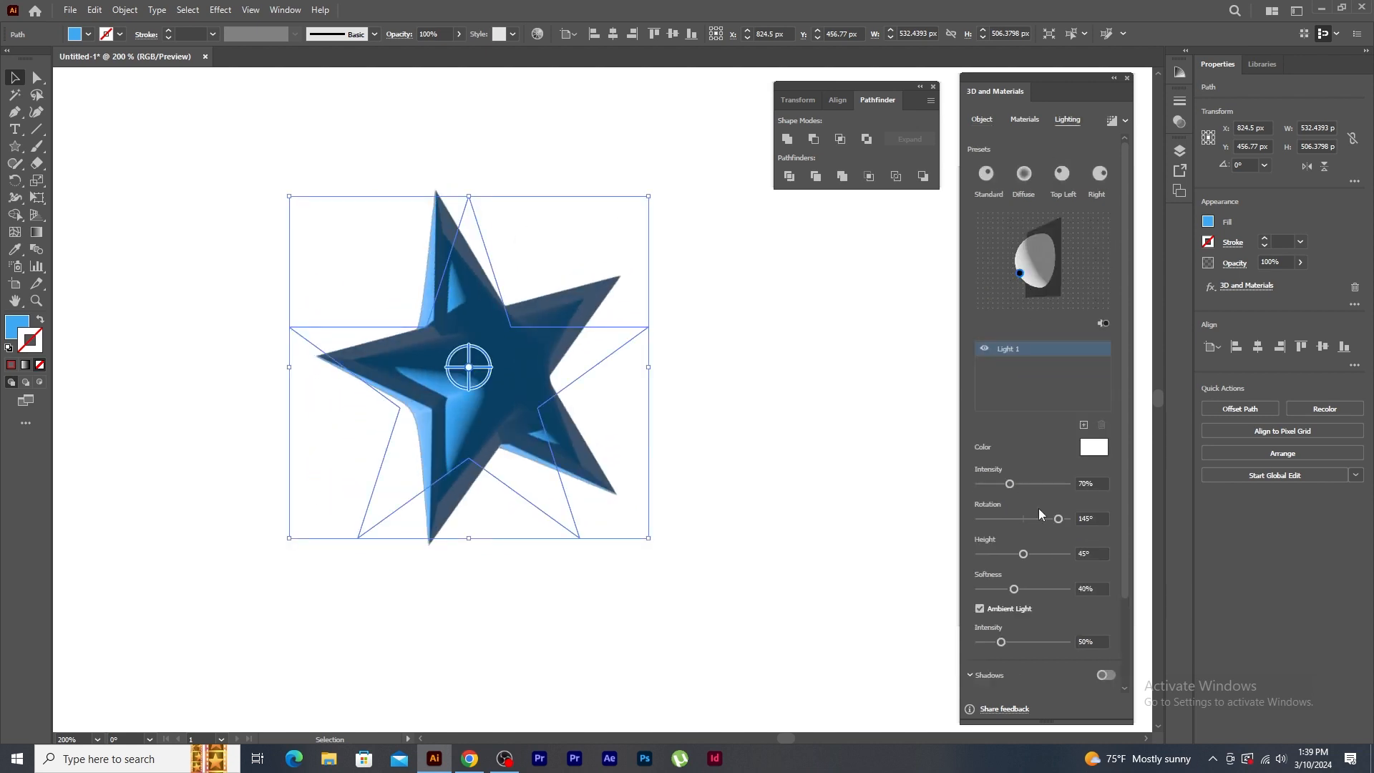
drag(1039, 509, 1013, 485)
drag(1007, 639, 1014, 642)
drag(469, 367, 561, 513)
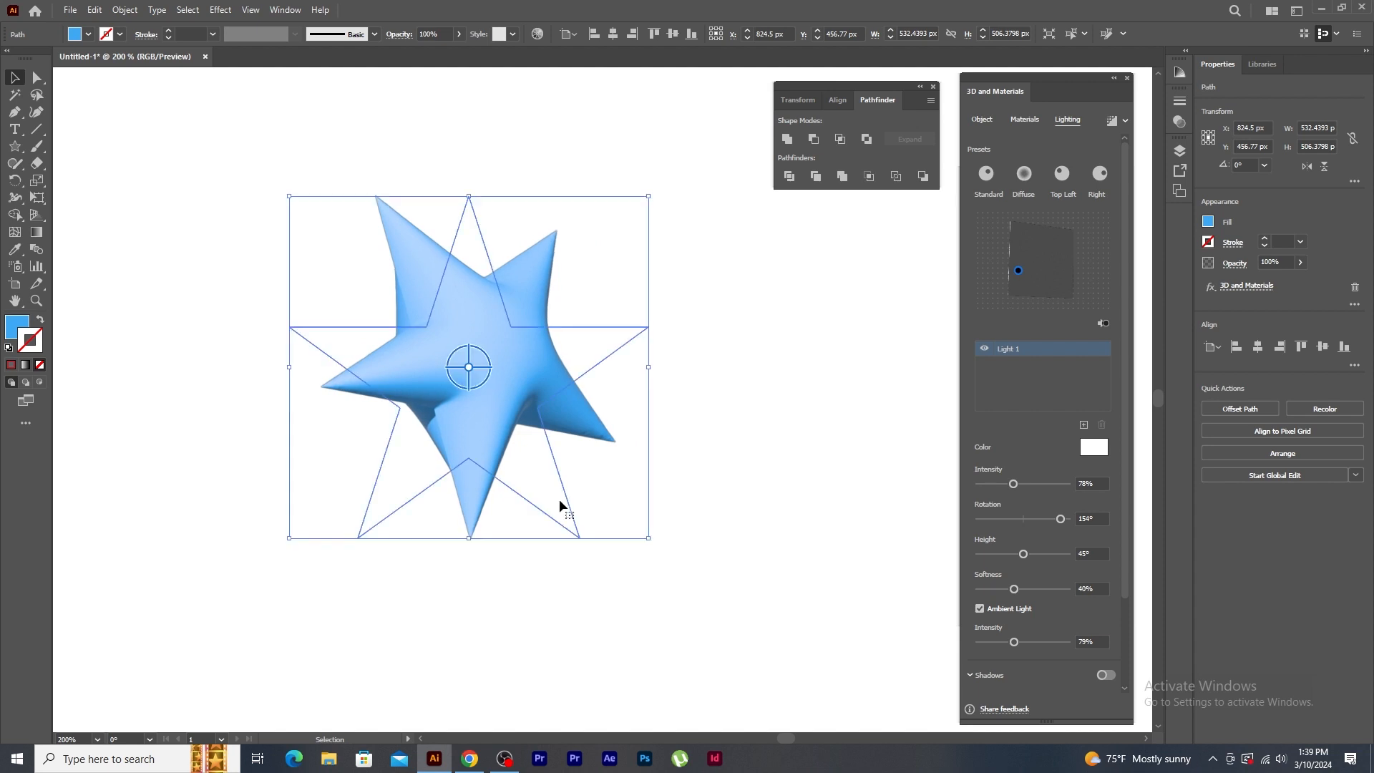
- Set the star material's metallic value to 0.67 and tilt the star slightly in 3D
click(1023, 120)
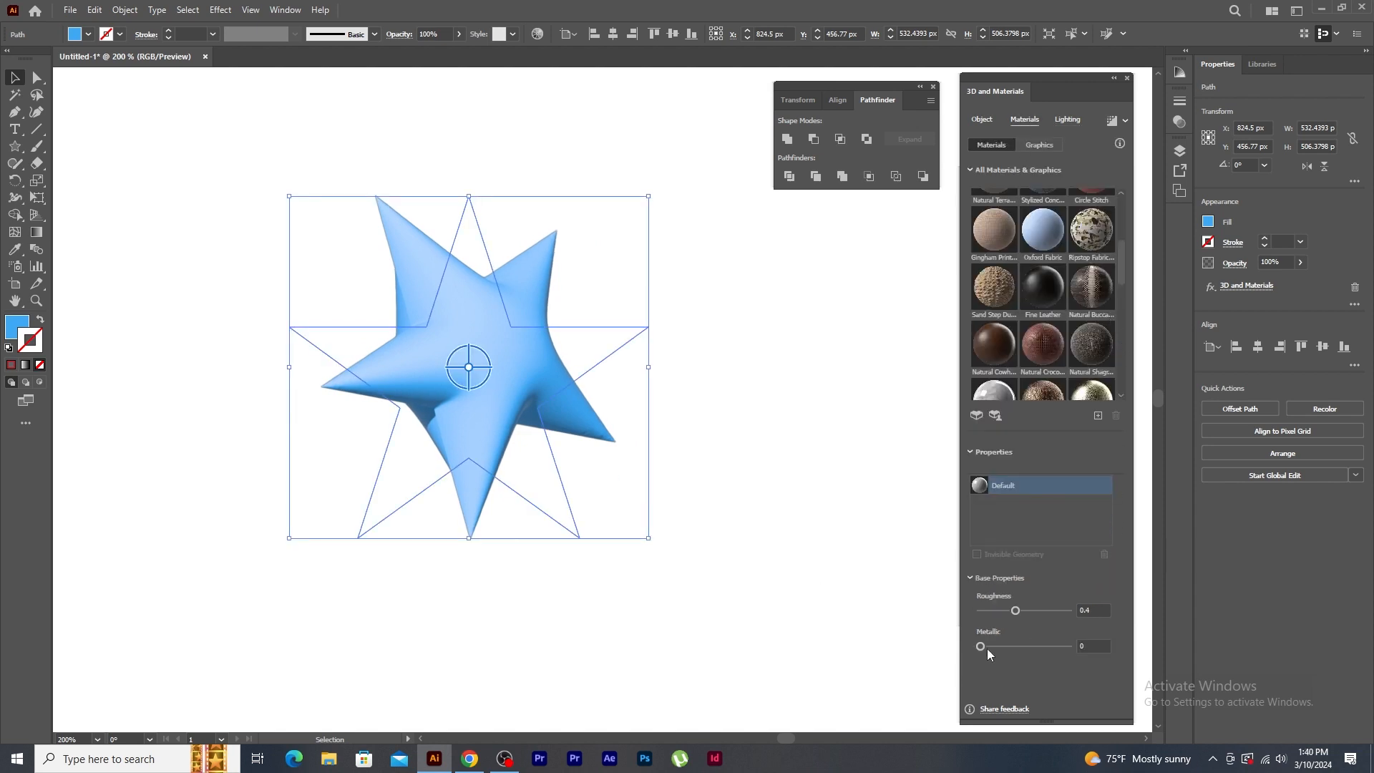
drag(990, 646, 1039, 646)
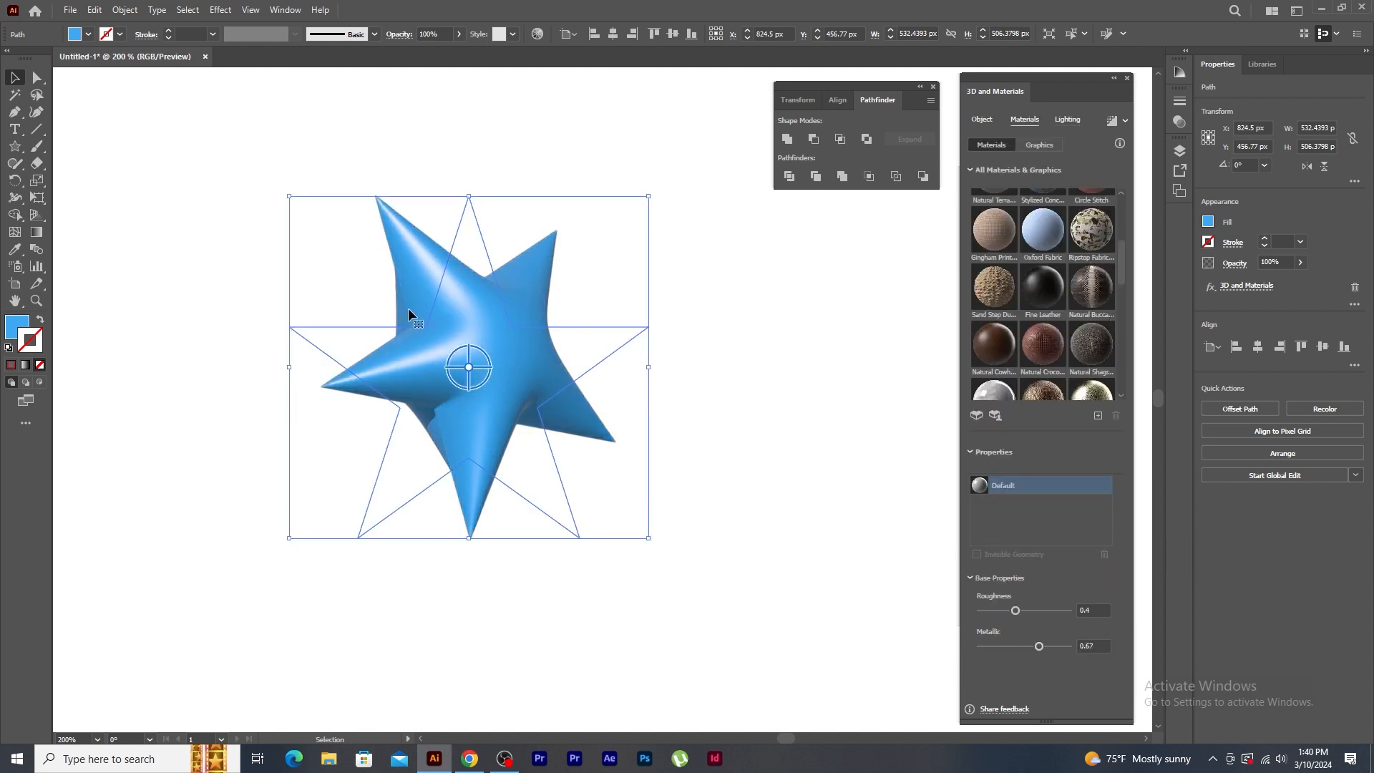
drag(525, 308, 469, 368)
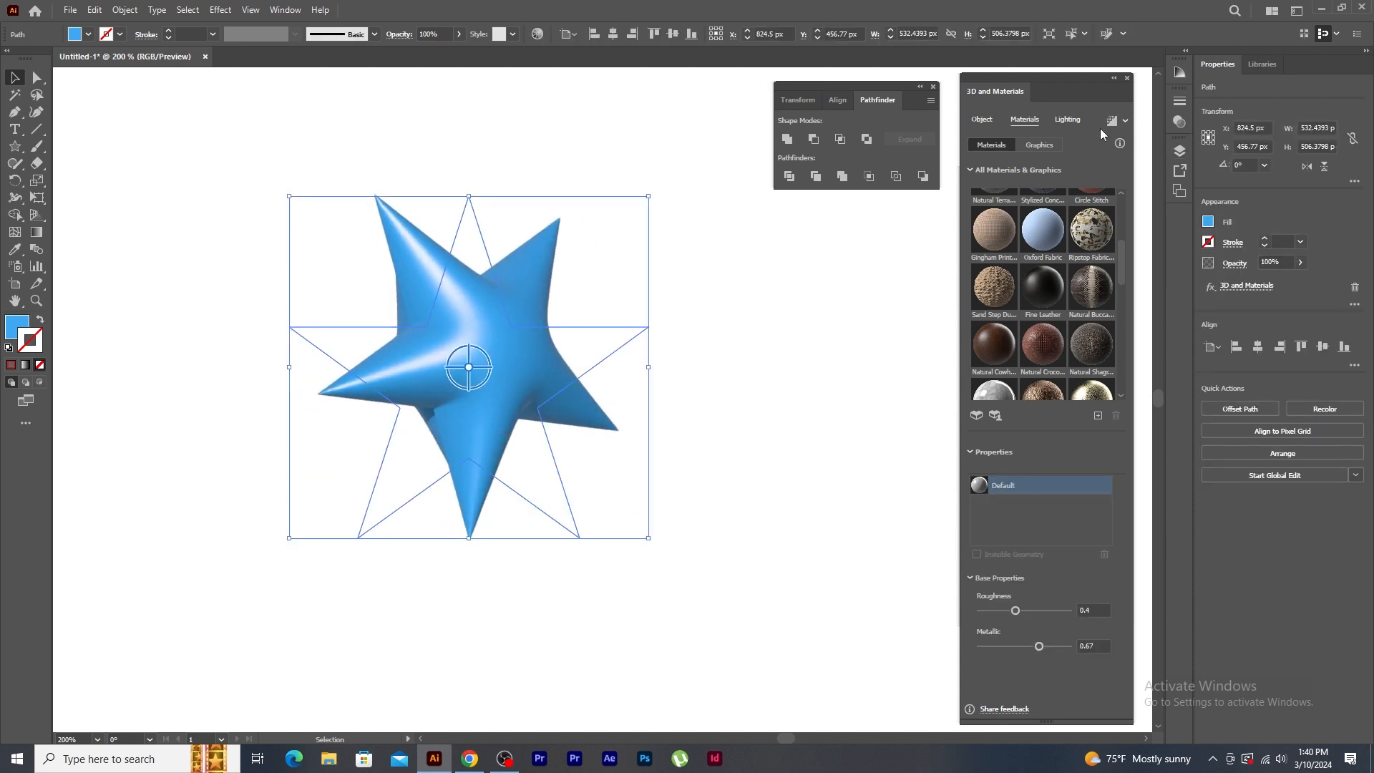
- Render the star with ray tracing, then delete it from the artboard
click(800, 523)
click(493, 334)
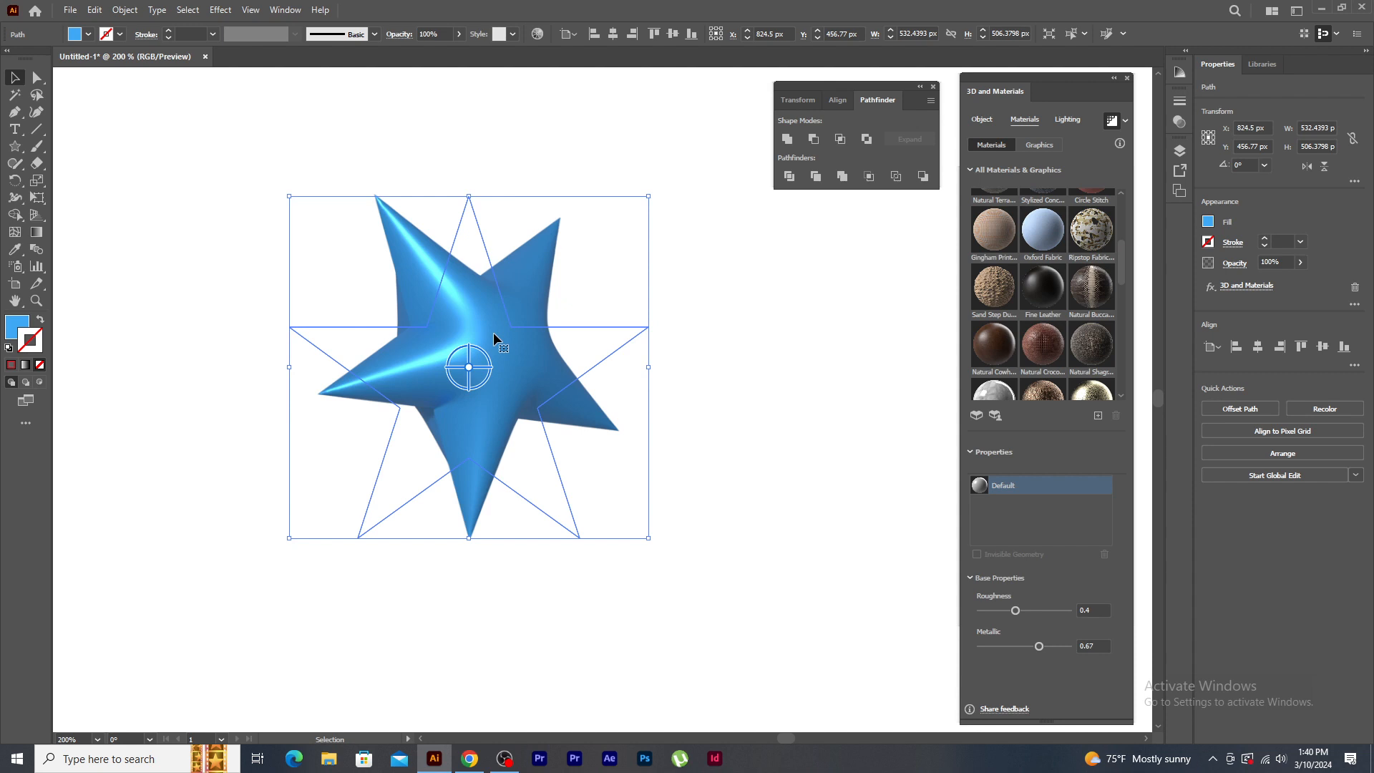
key(Delete)
- Add the text "INFLATE" in Luckiest Guy Regular on the empty artboard
click(14, 129)
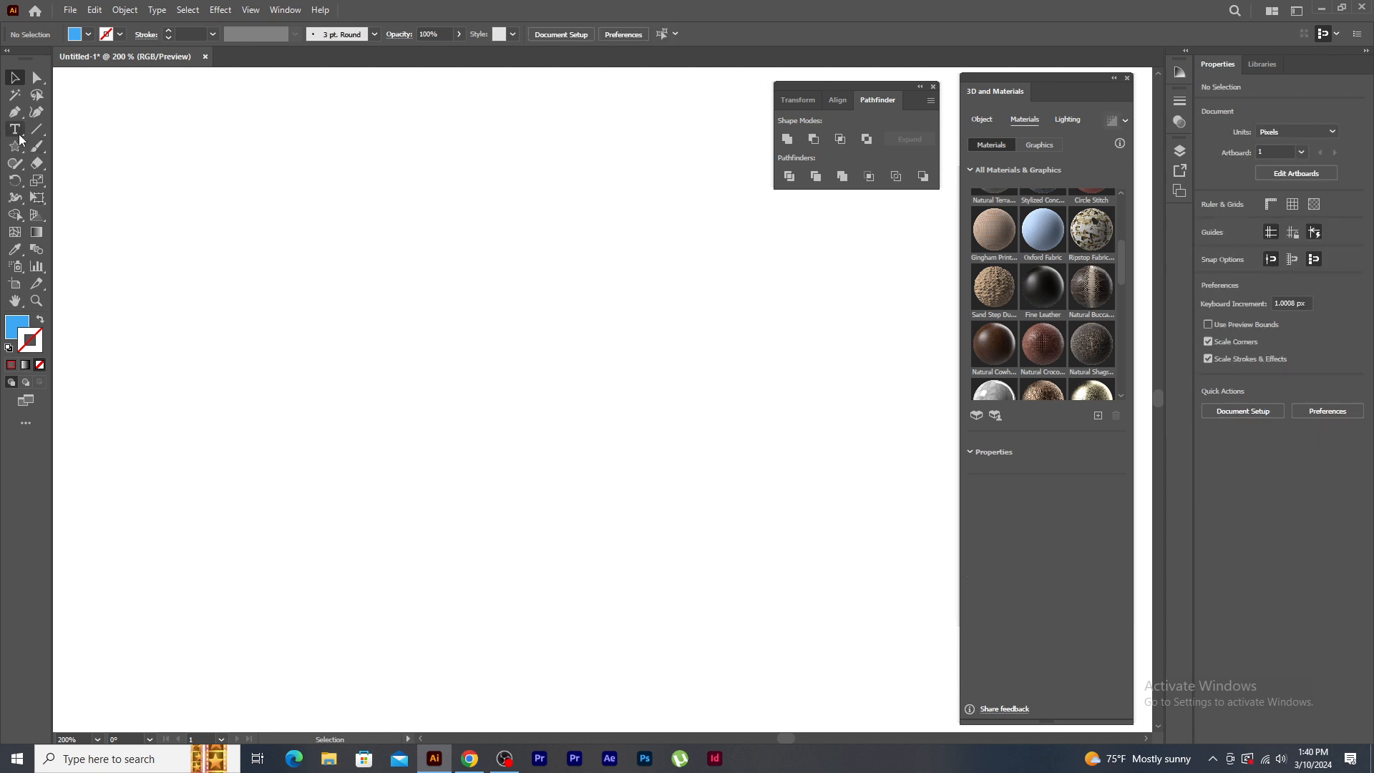
click(395, 347)
text(INFLATE)
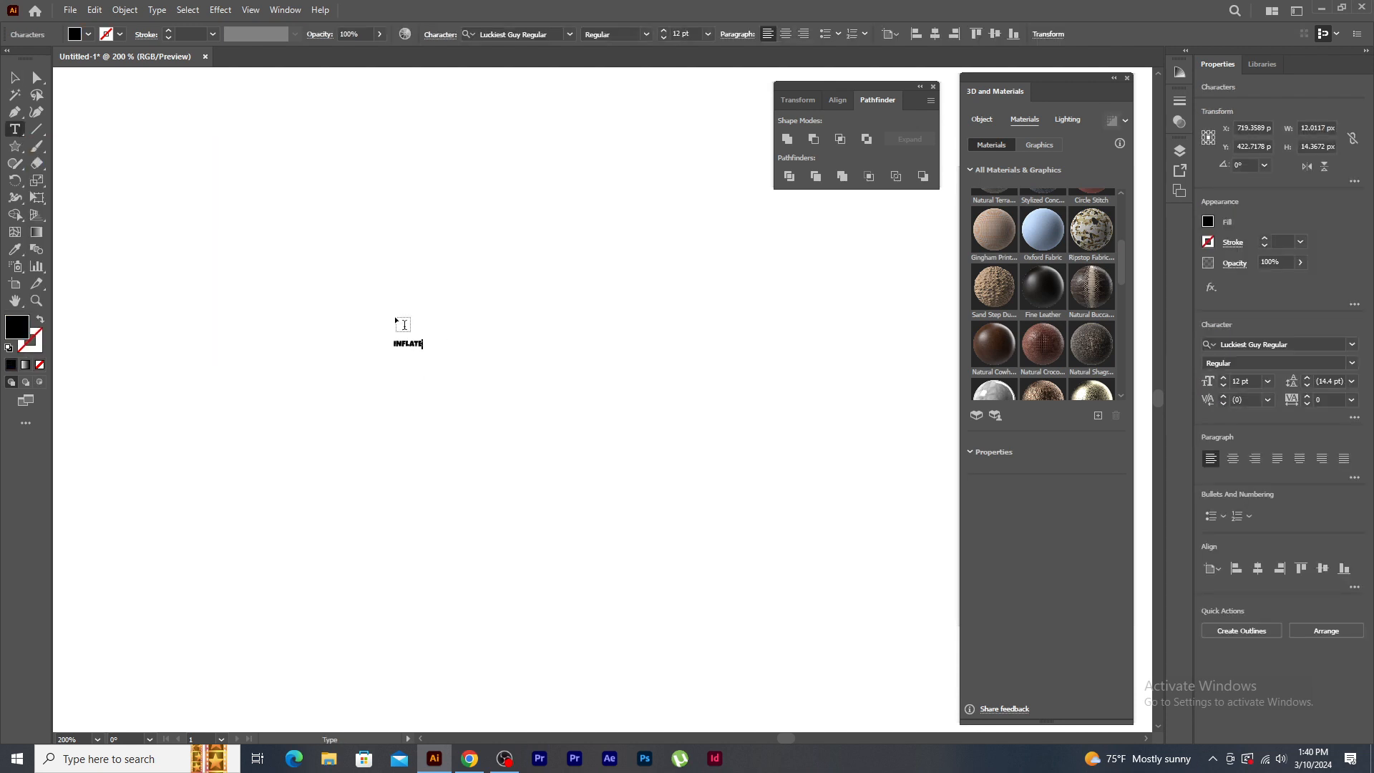
key(Escape)
- Enlarge the INFLATE text to about 975 px wide, centre it in the free area and fill it with orange
drag(420, 350, 653, 346)
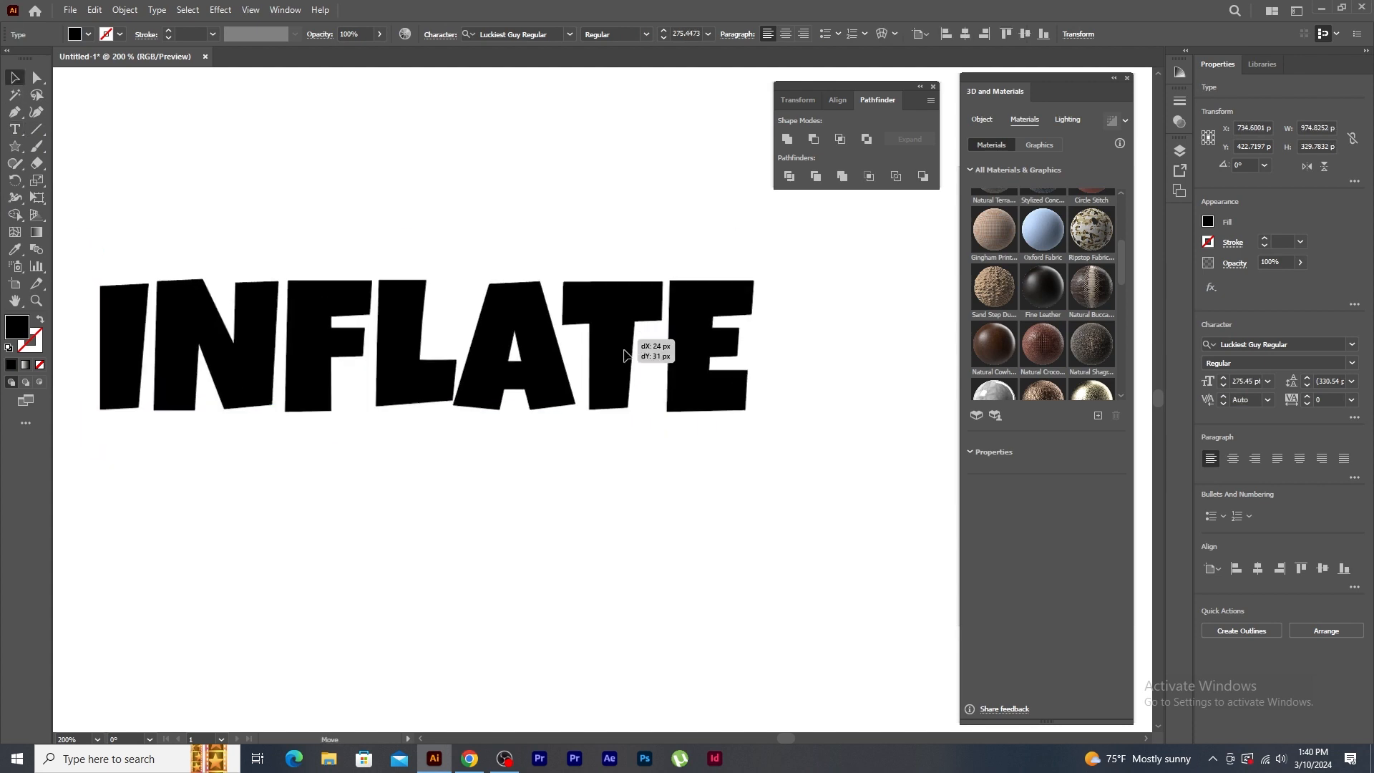
click(89, 35)
click(131, 58)
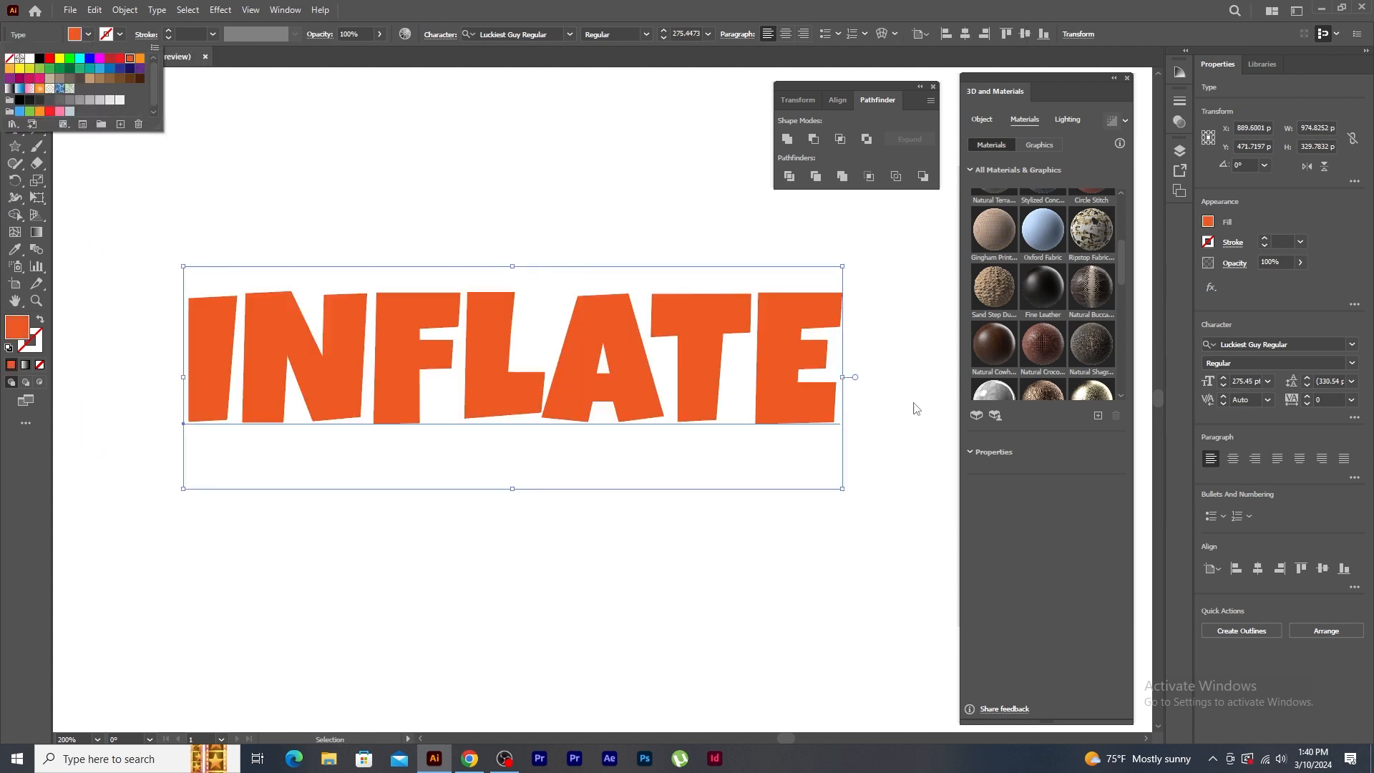
- Inflate the text, rotate it to X 33.3° and Y -30.6°, and set its perspective to 100°
click(982, 120)
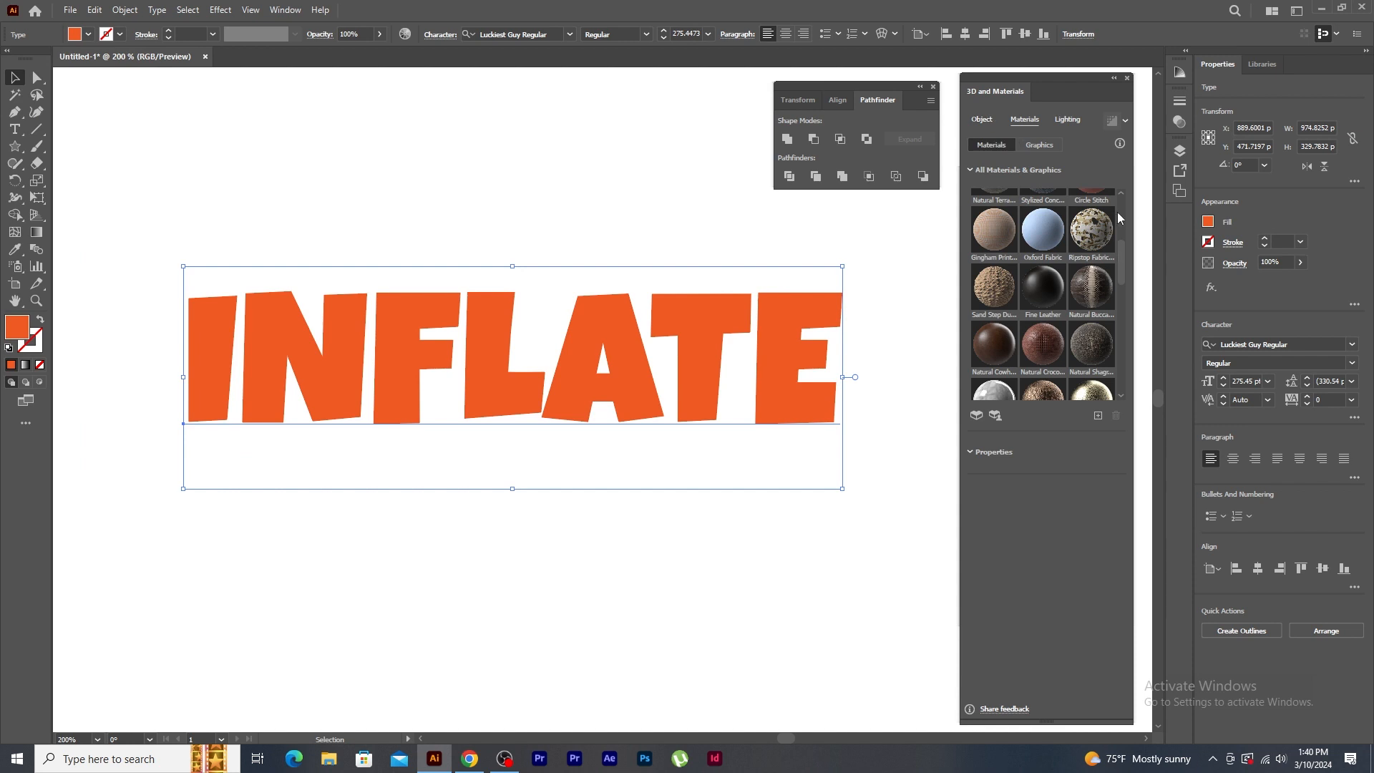
click(984, 121)
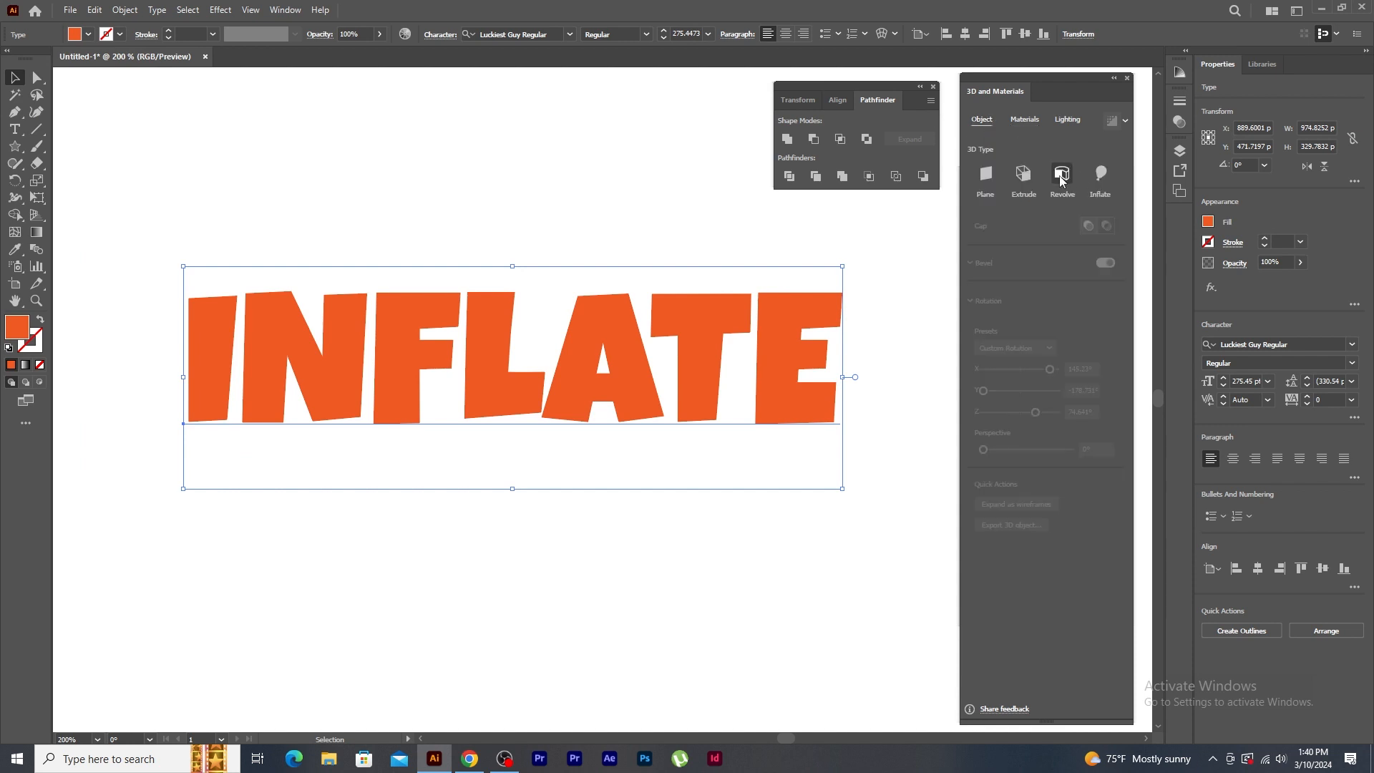
click(1100, 175)
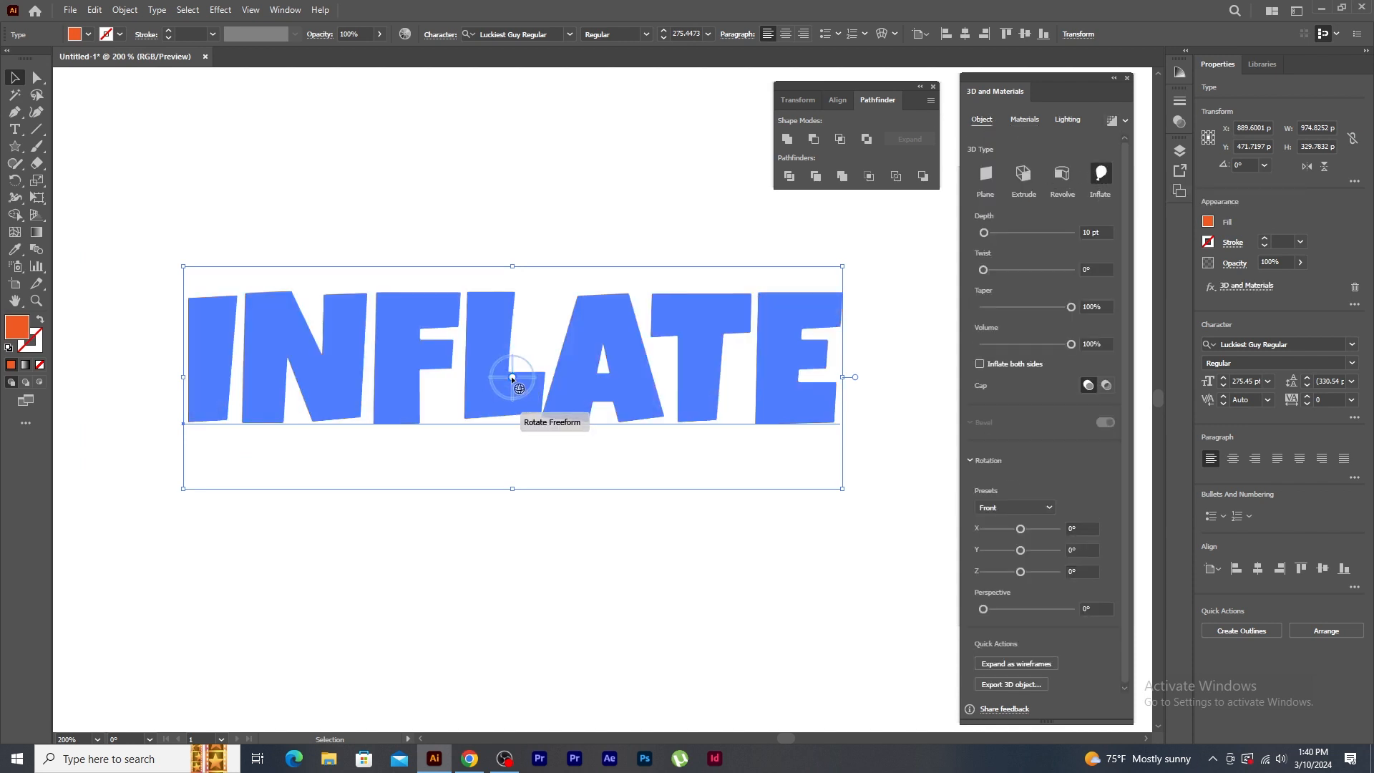
drag(530, 372, 536, 354)
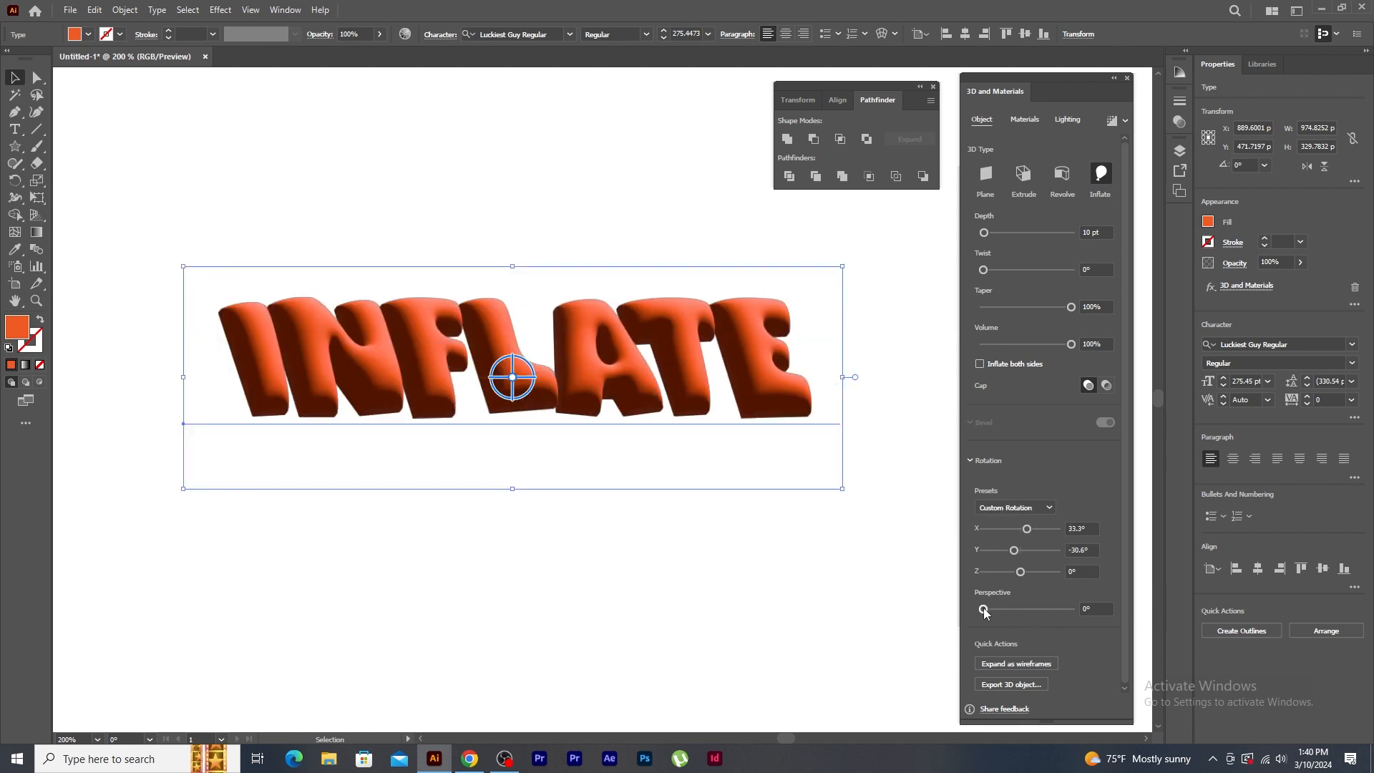
drag(984, 610, 1039, 608)
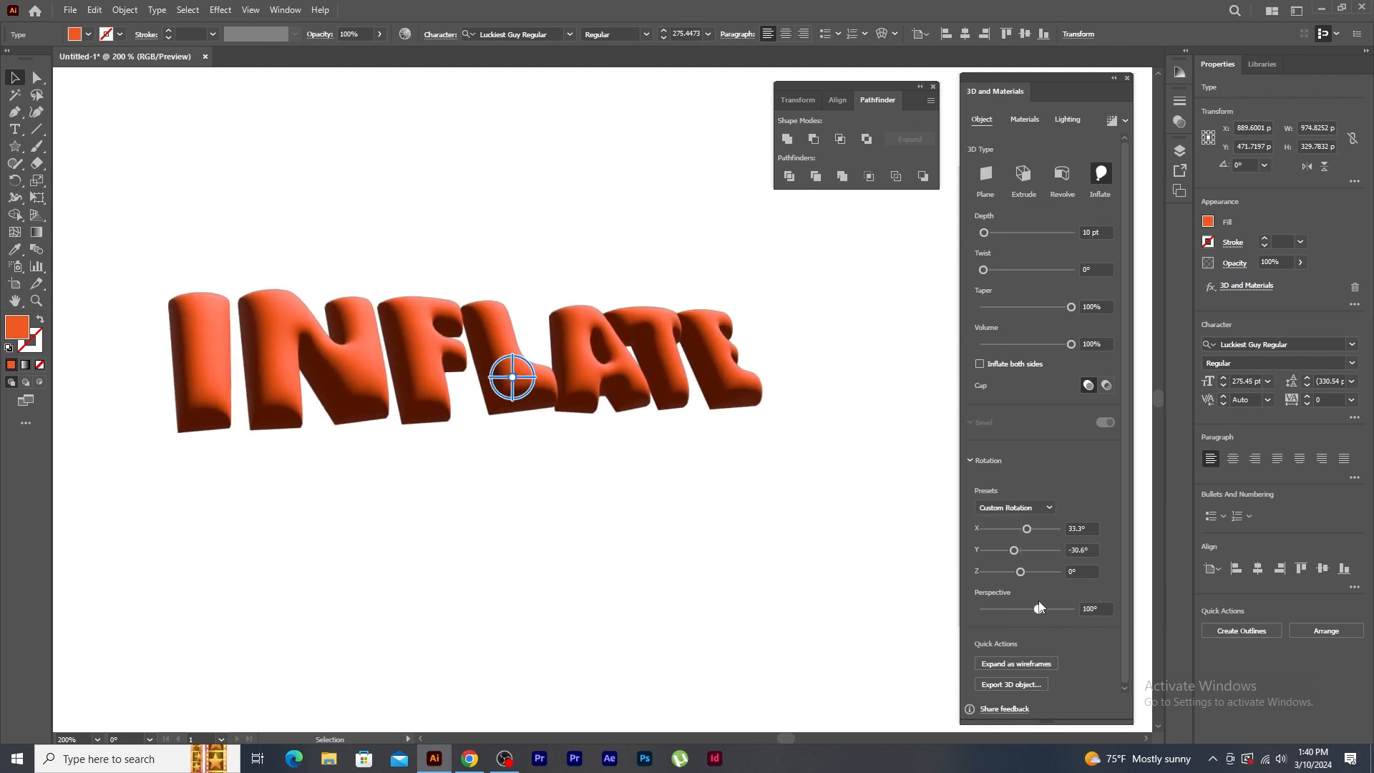
- Set the metallic value of the inflated INFLATE text's default material to 0.37
click(1024, 120)
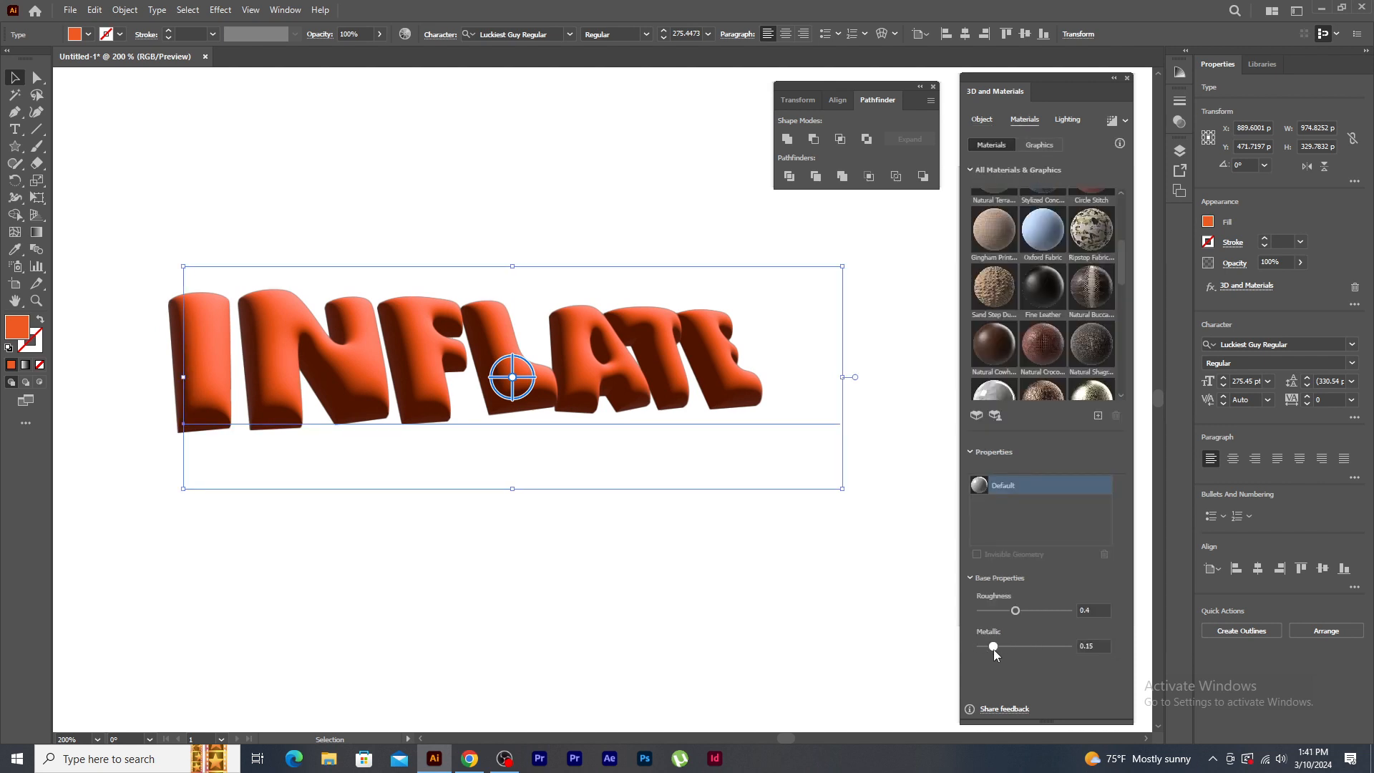
drag(993, 649, 1016, 642)
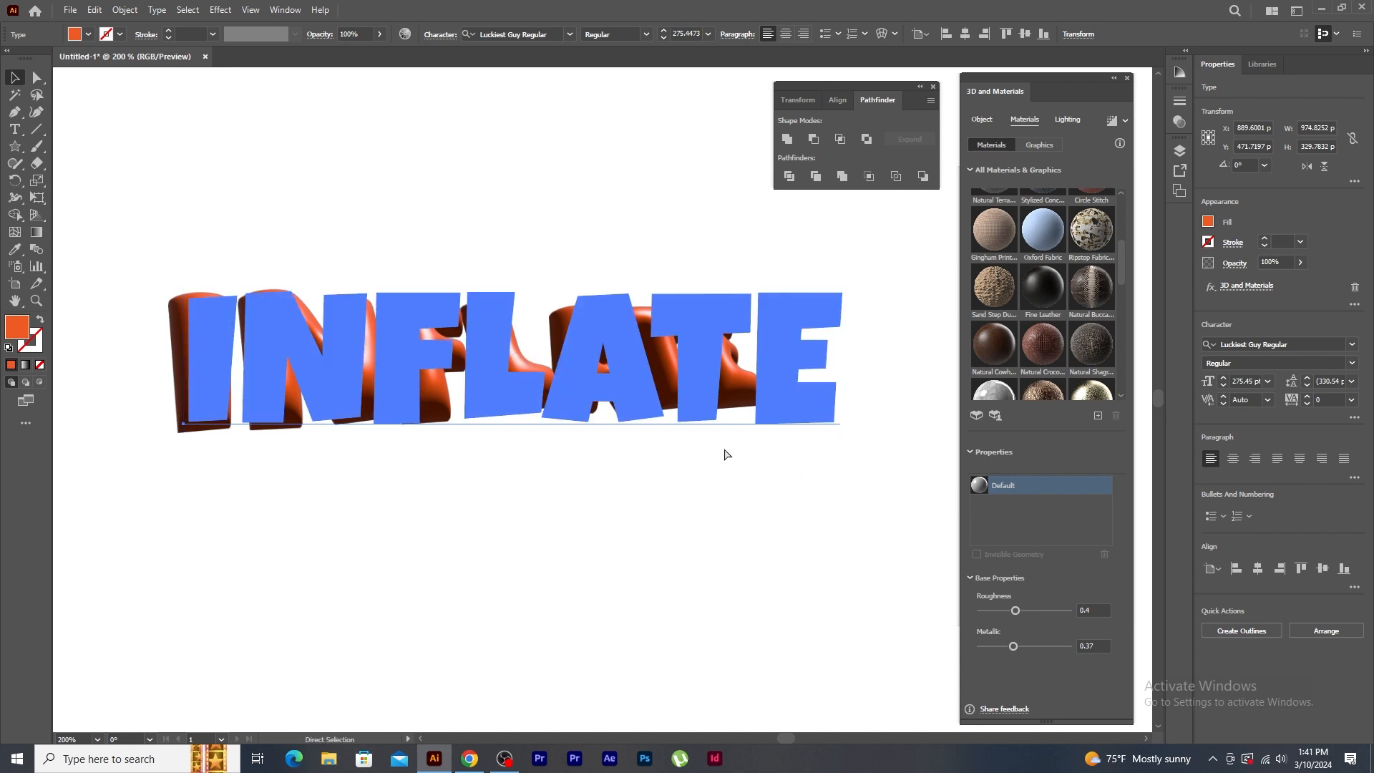
key(ctrl+equal)
click(658, 634)
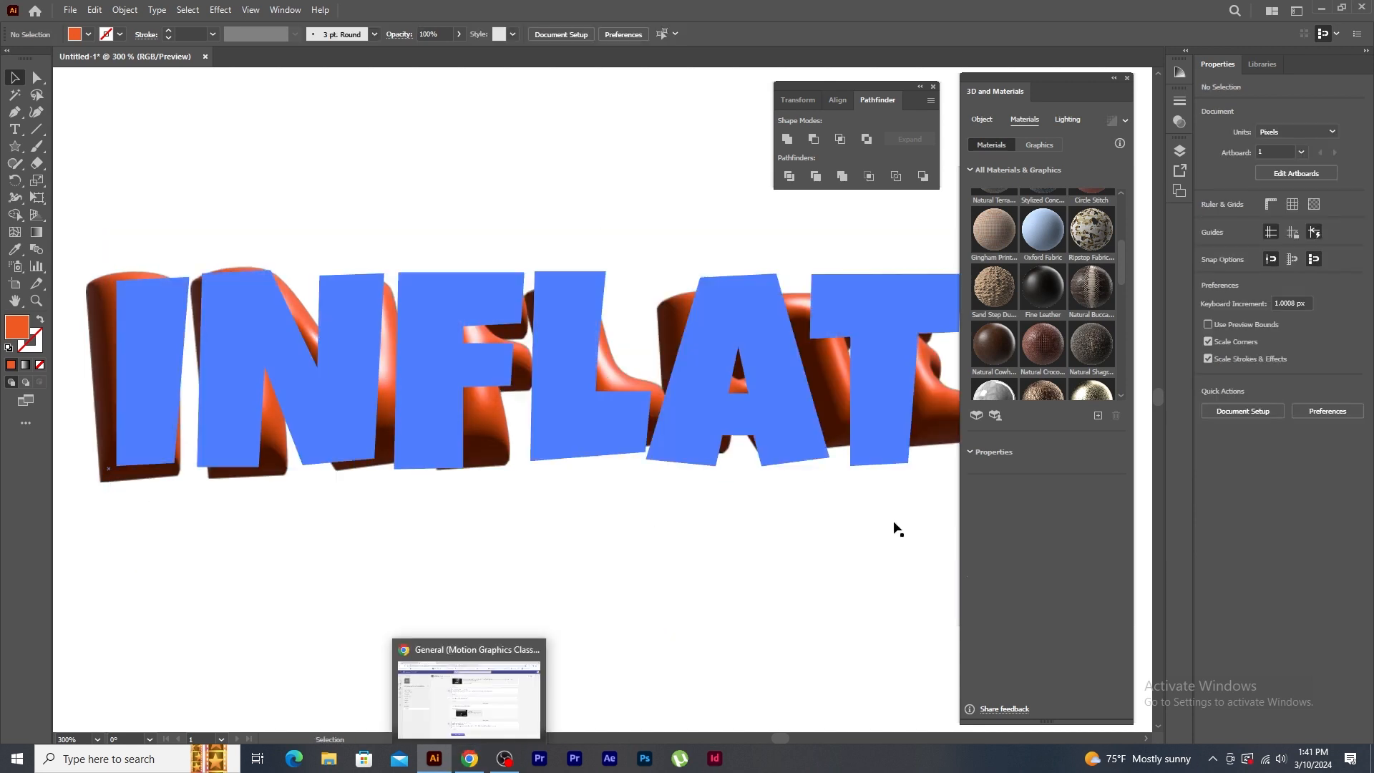
- Turn on shadows for the INFLATE text, set the light's softness to 67%, and render it with ray tracing
click(1067, 120)
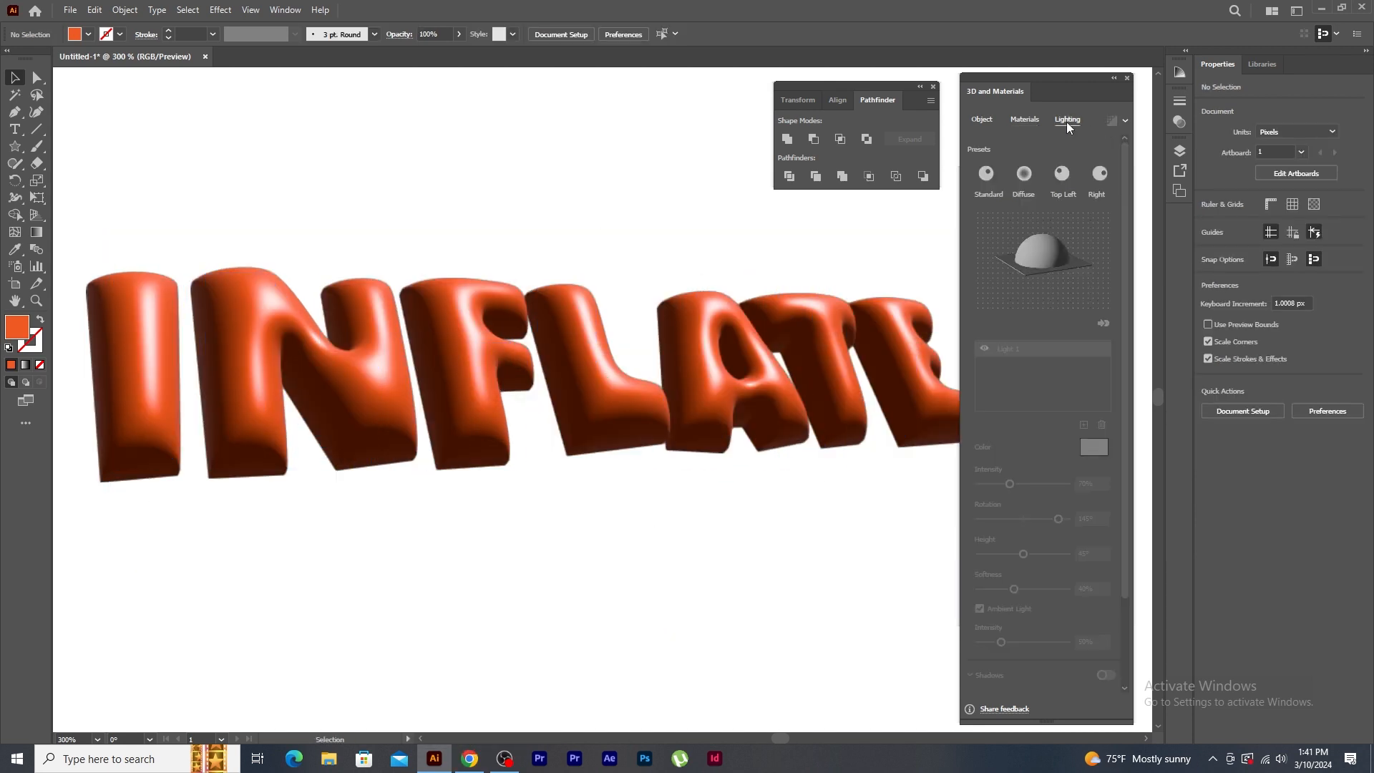
click(654, 400)
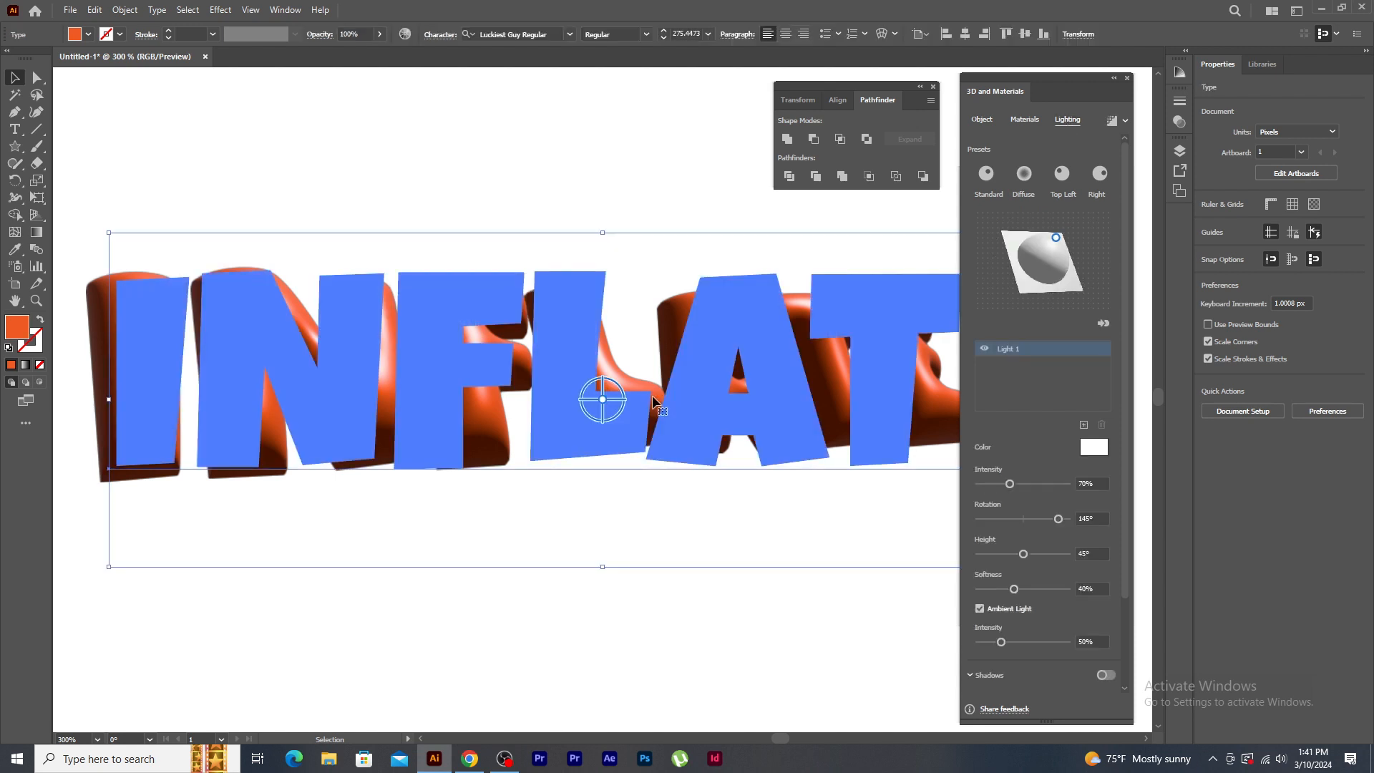
click(1106, 675)
click(814, 630)
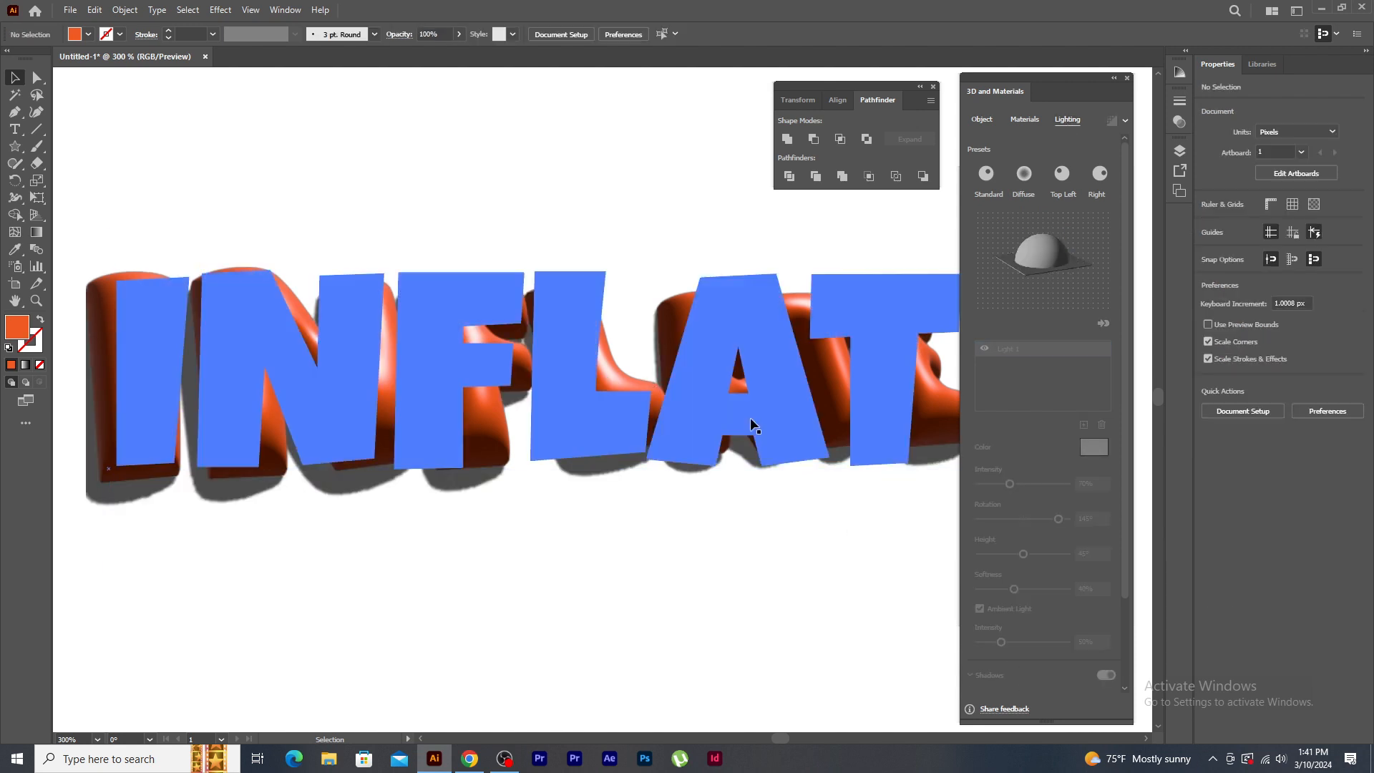
click(750, 420)
drag(1014, 589, 1046, 589)
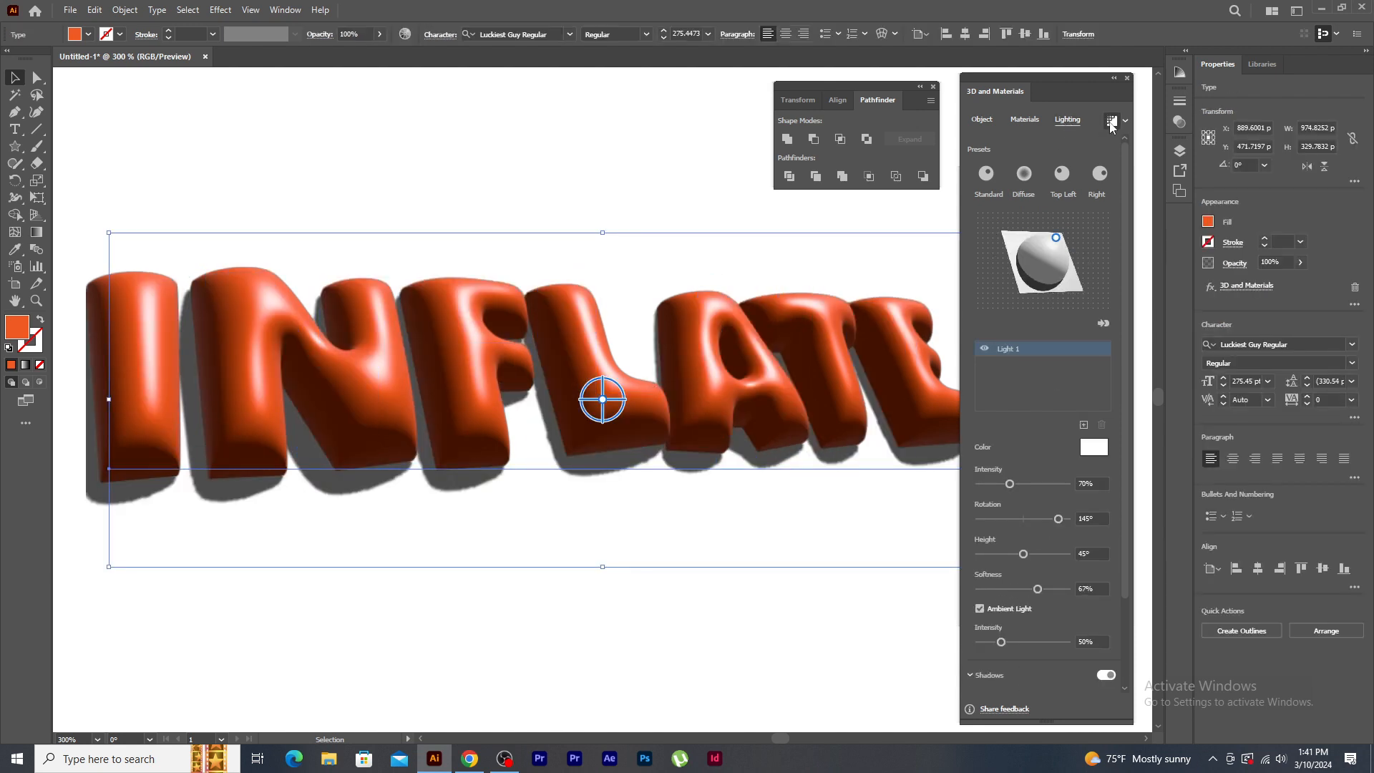
click(637, 617)
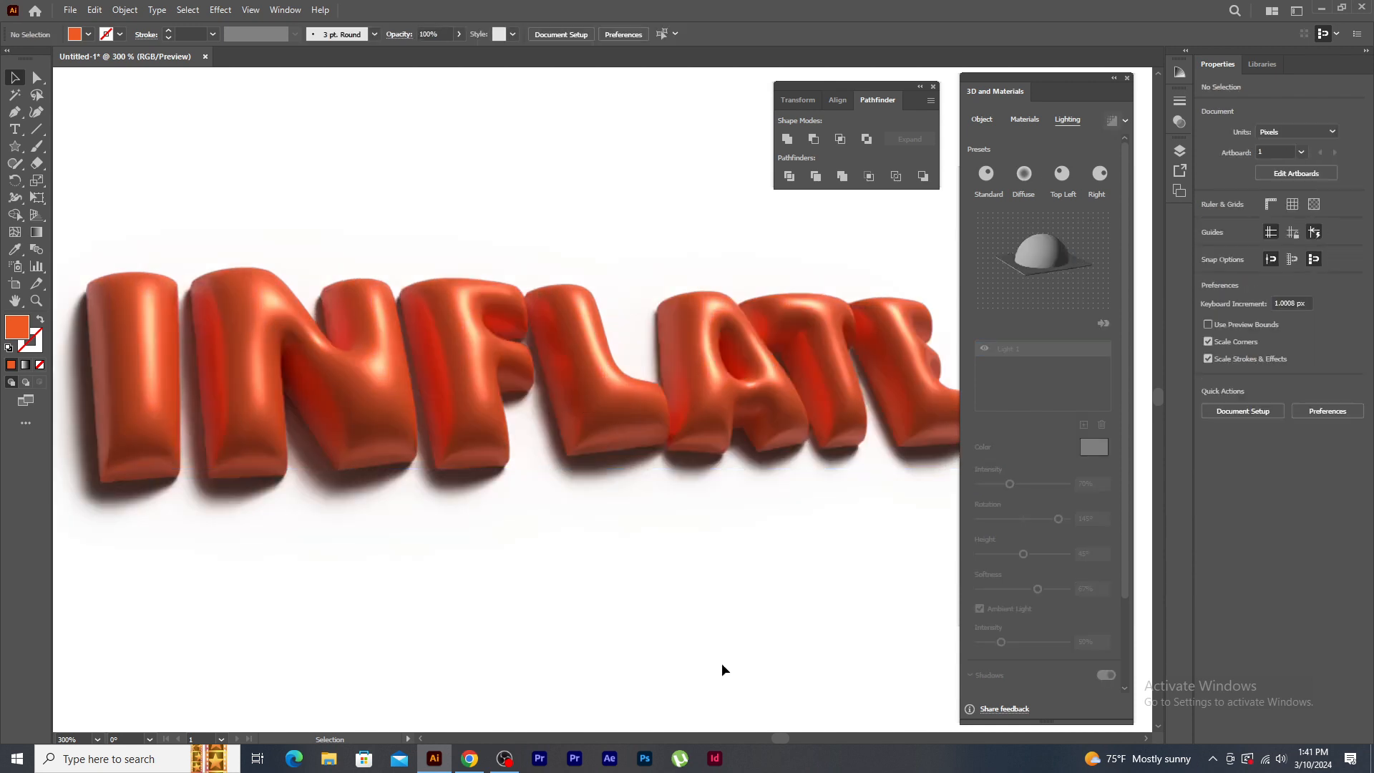
- Select the rendered INFLATE text and expand its appearance
key(ctrl+minus)
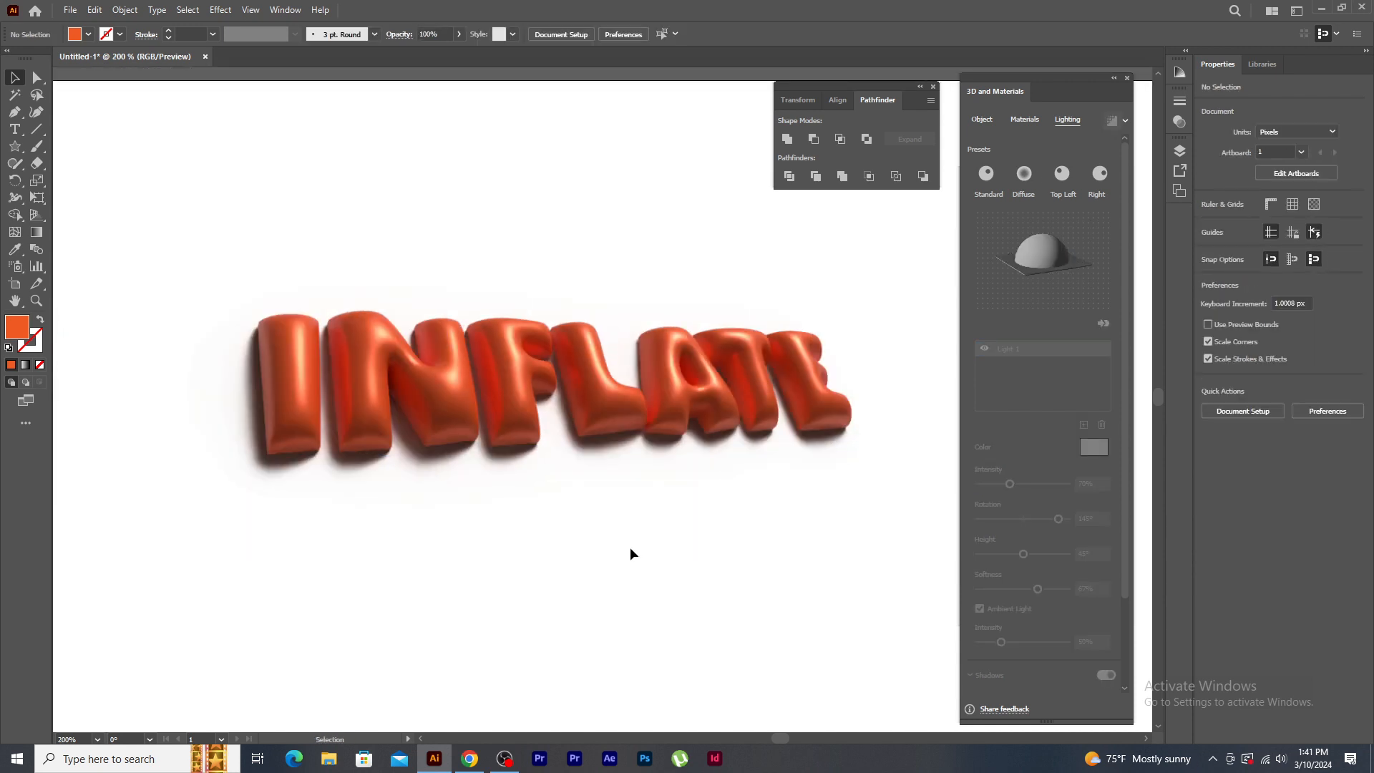
key(ctrl+a)
click(126, 10)
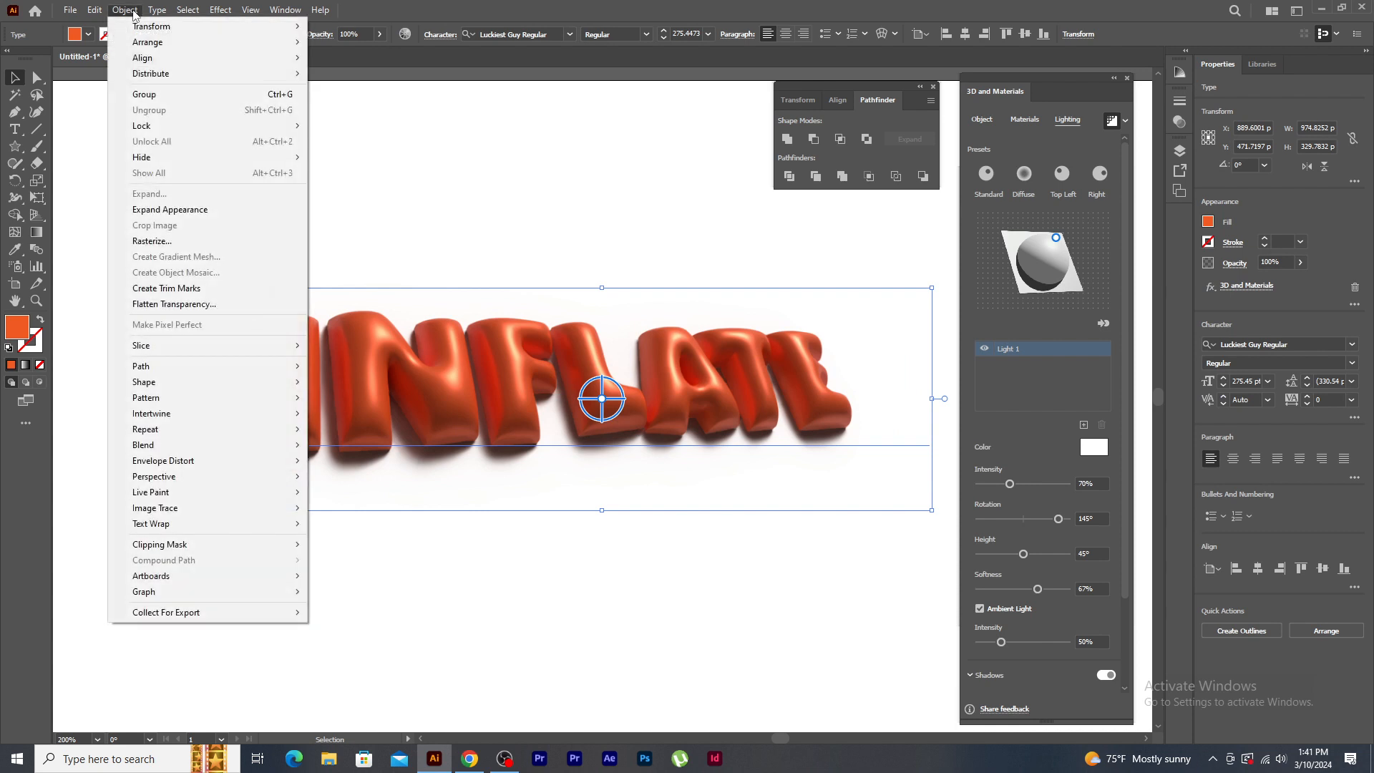
click(161, 209)
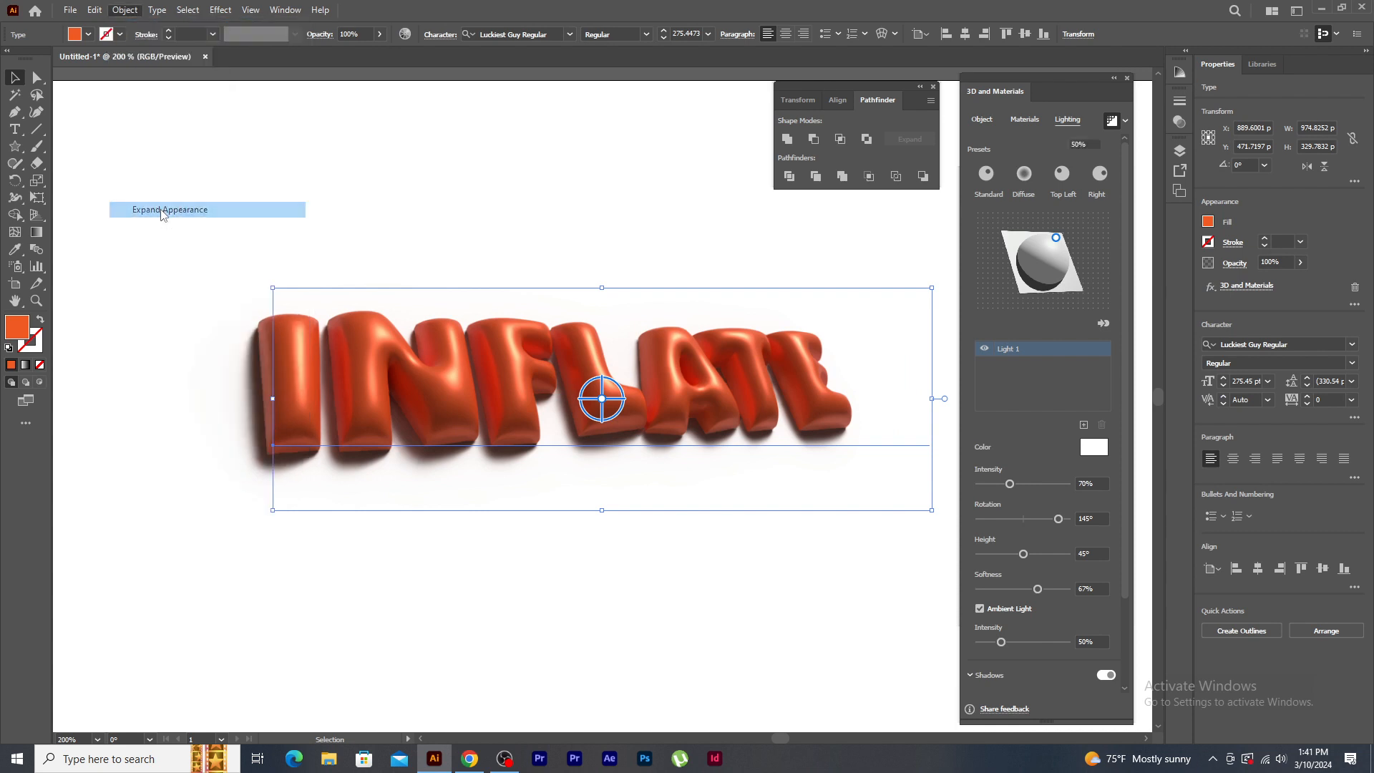
- Delete the expanded INFLATE artwork and centre the view on the empty artboard
key(ctrl+minus)
drag(464, 454, 285, 709)
drag(407, 652, 518, 189)
drag(733, 251, 813, 277)
key(Delete)
drag(512, 621, 570, 311)
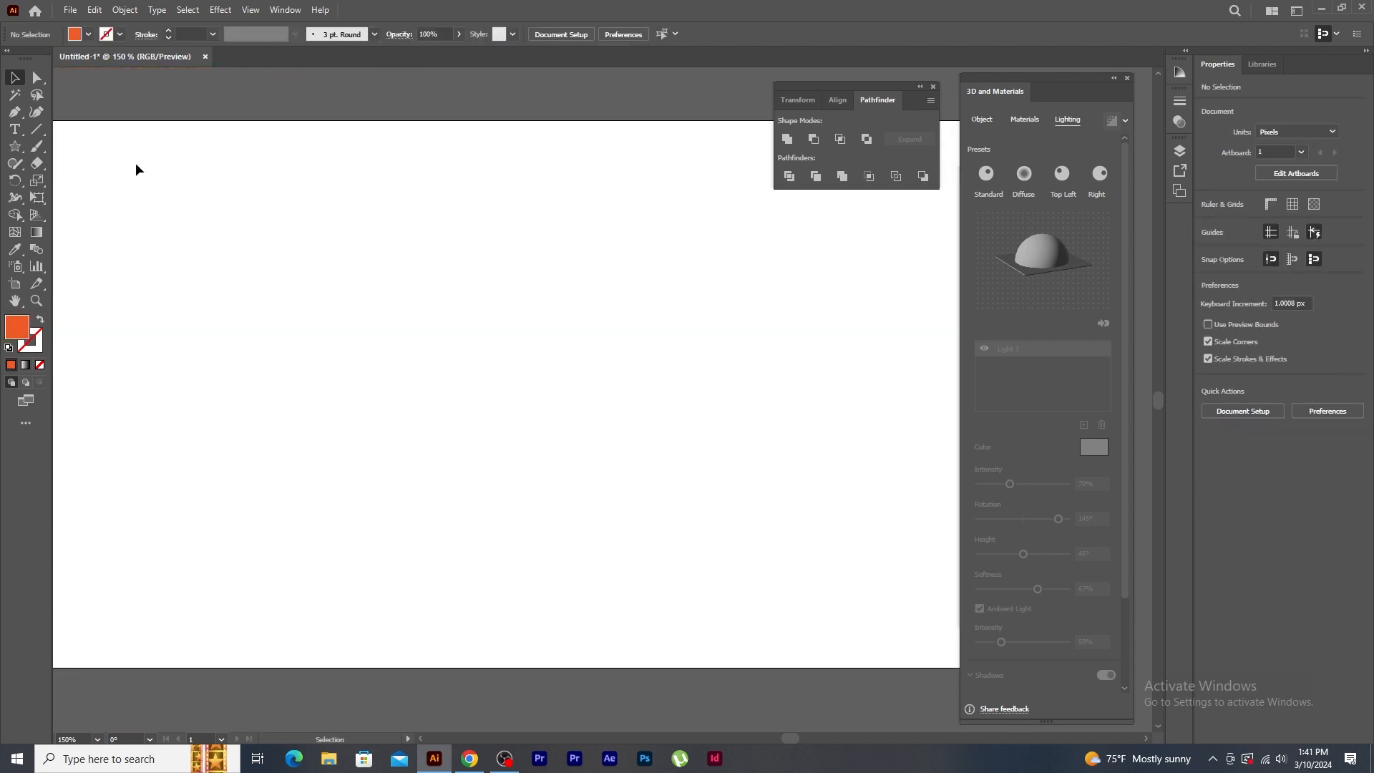
- Draw an orange rectangle about 980 by 487 px on the artboard and round its corners fully into a pill shape
drag(15, 147, 71, 148)
drag(253, 258, 750, 503)
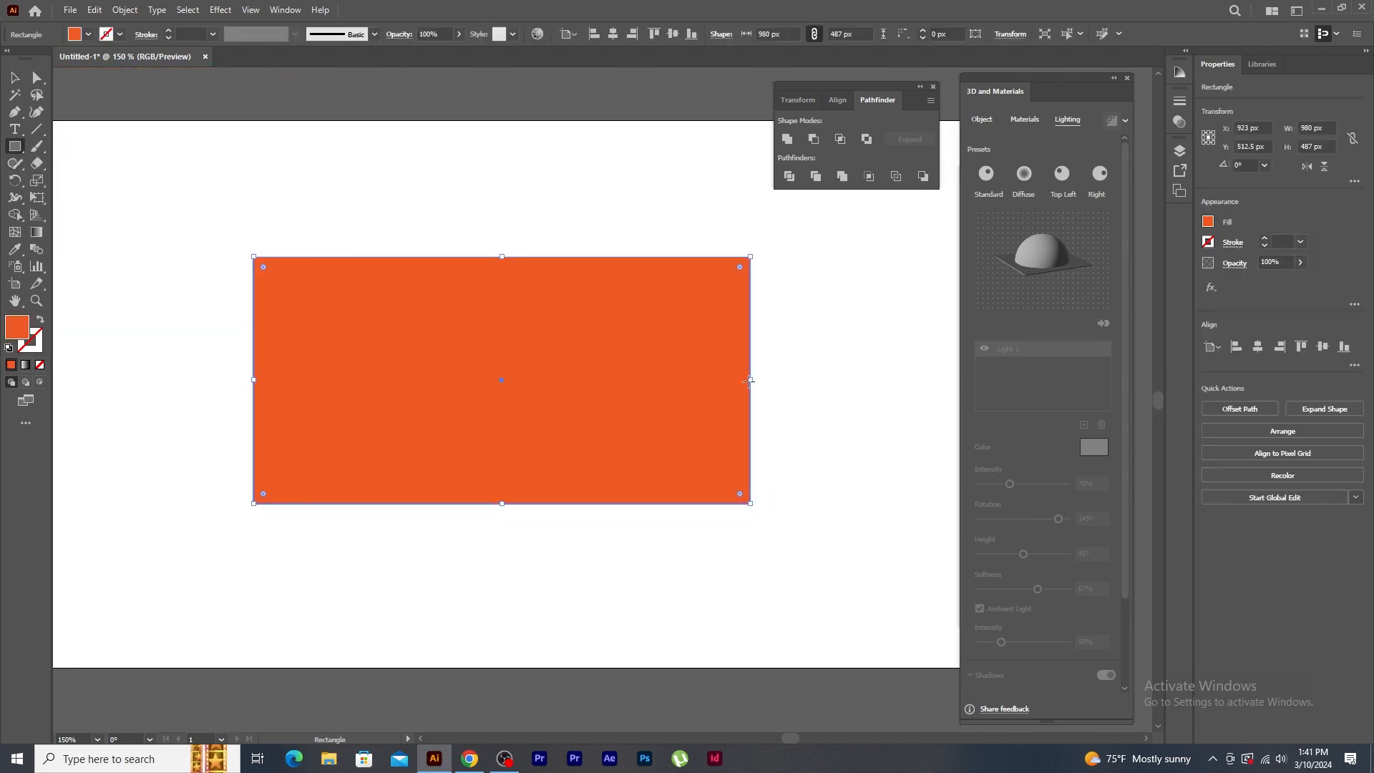
drag(740, 267, 730, 550)
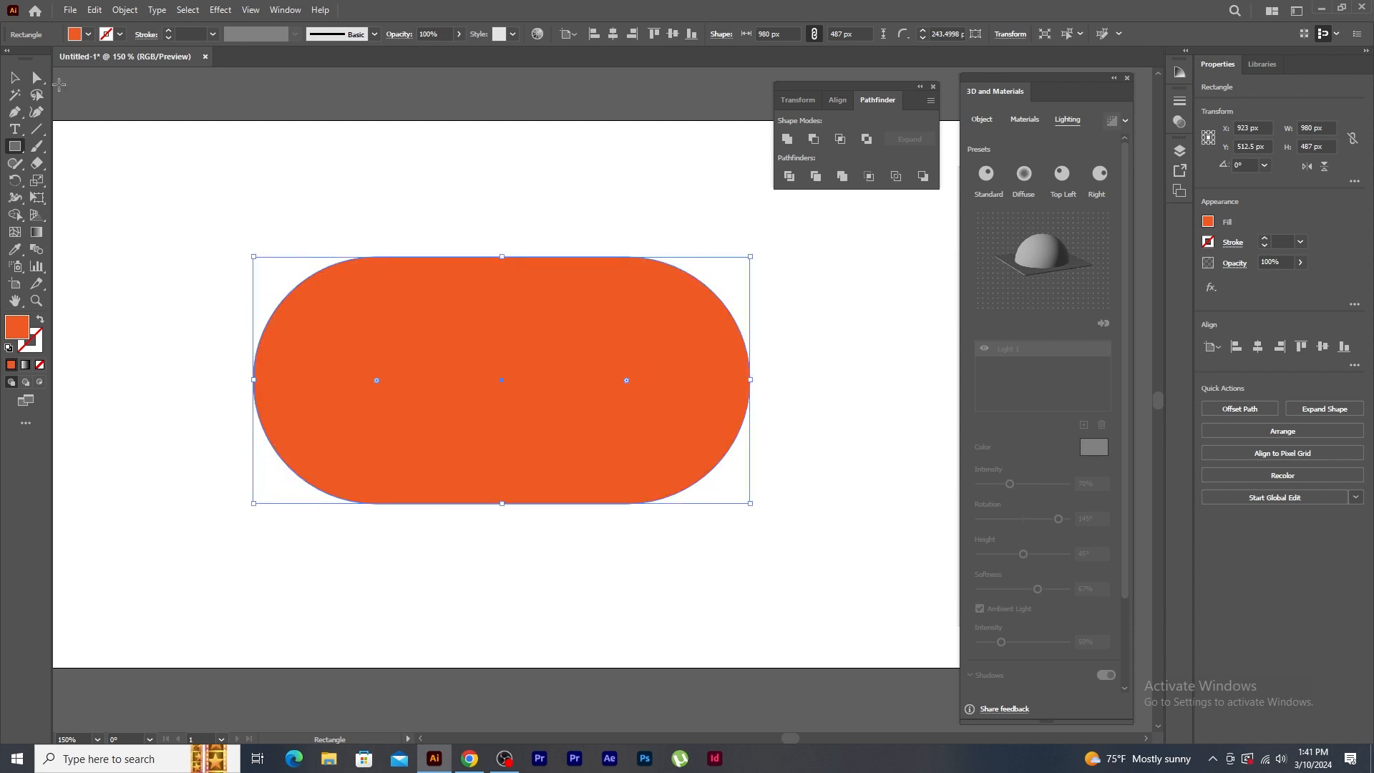
key(ctrl+plus)
drag(486, 431, 396, 407)
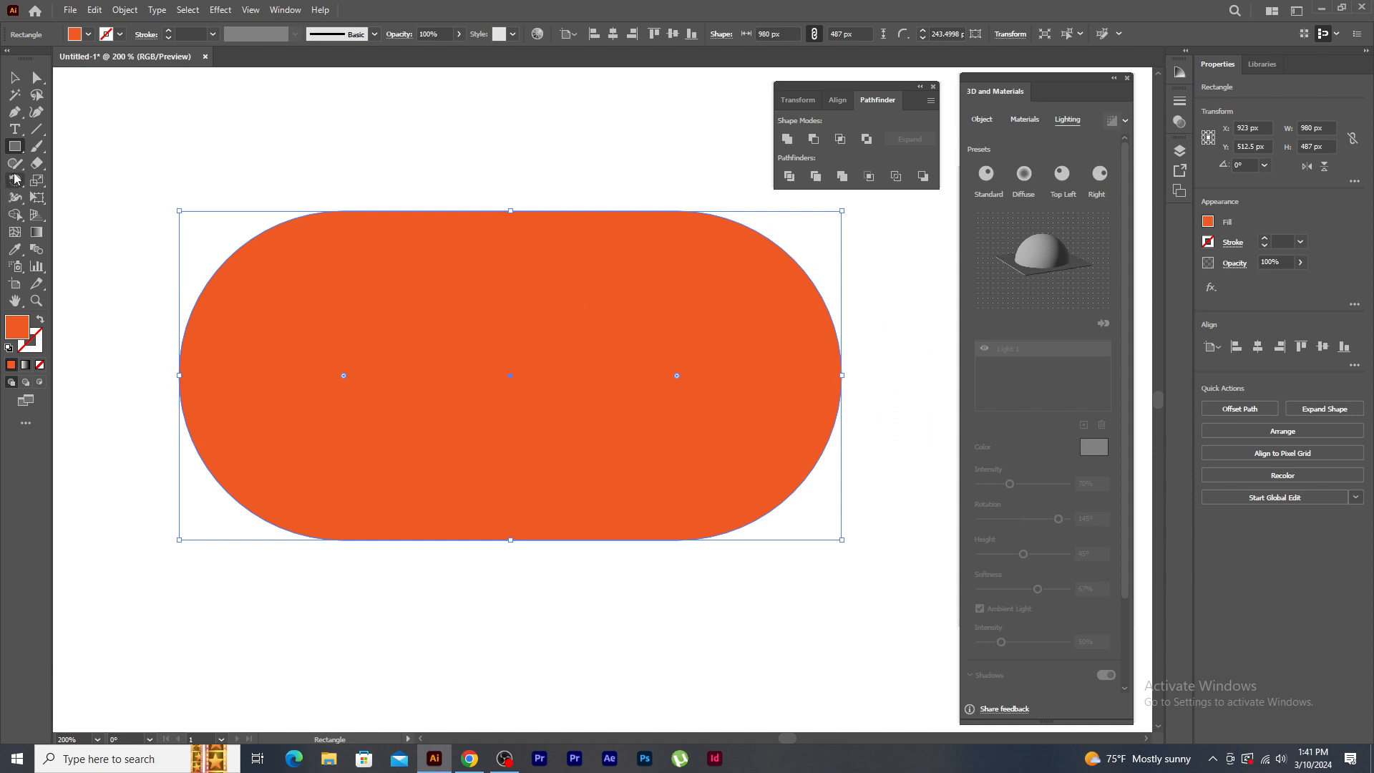
- Draw a circle about 226 px wide and place it inside the left end of the orange pill shape
drag(14, 146, 64, 177)
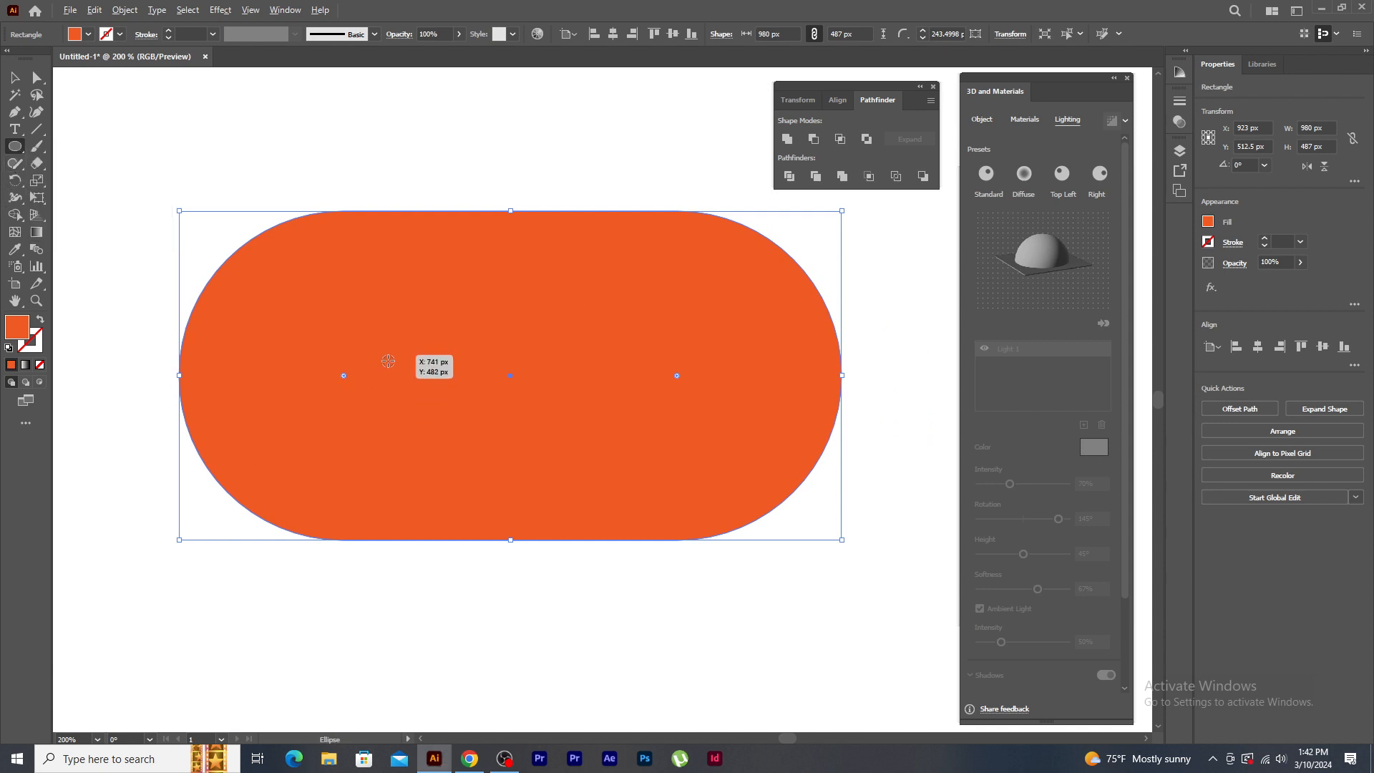
drag(387, 361, 431, 438)
click(12, 76)
drag(458, 339, 378, 352)
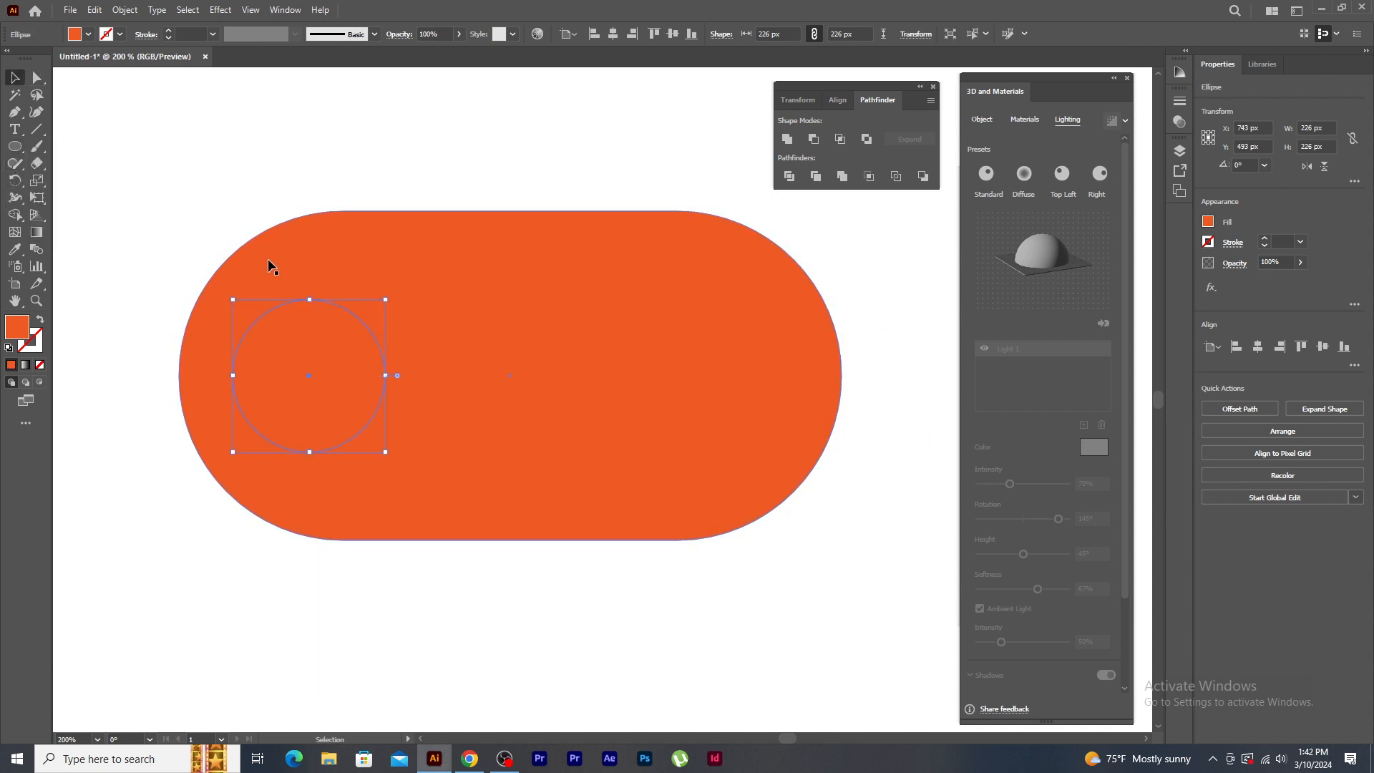
- Fill the circle with white and duplicate it twice to the right for a row of three circles
click(88, 35)
click(28, 58)
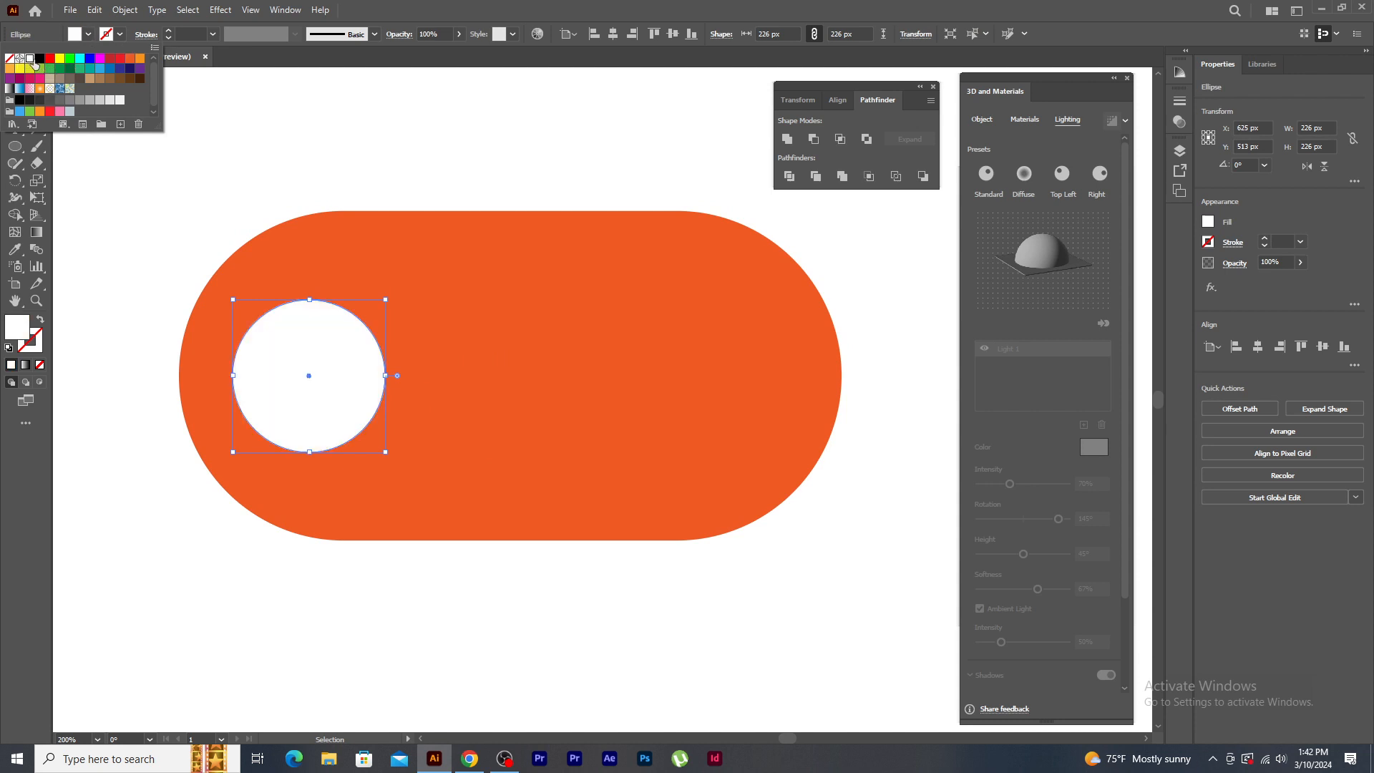
drag(363, 368, 551, 369)
key(ctrl+d)
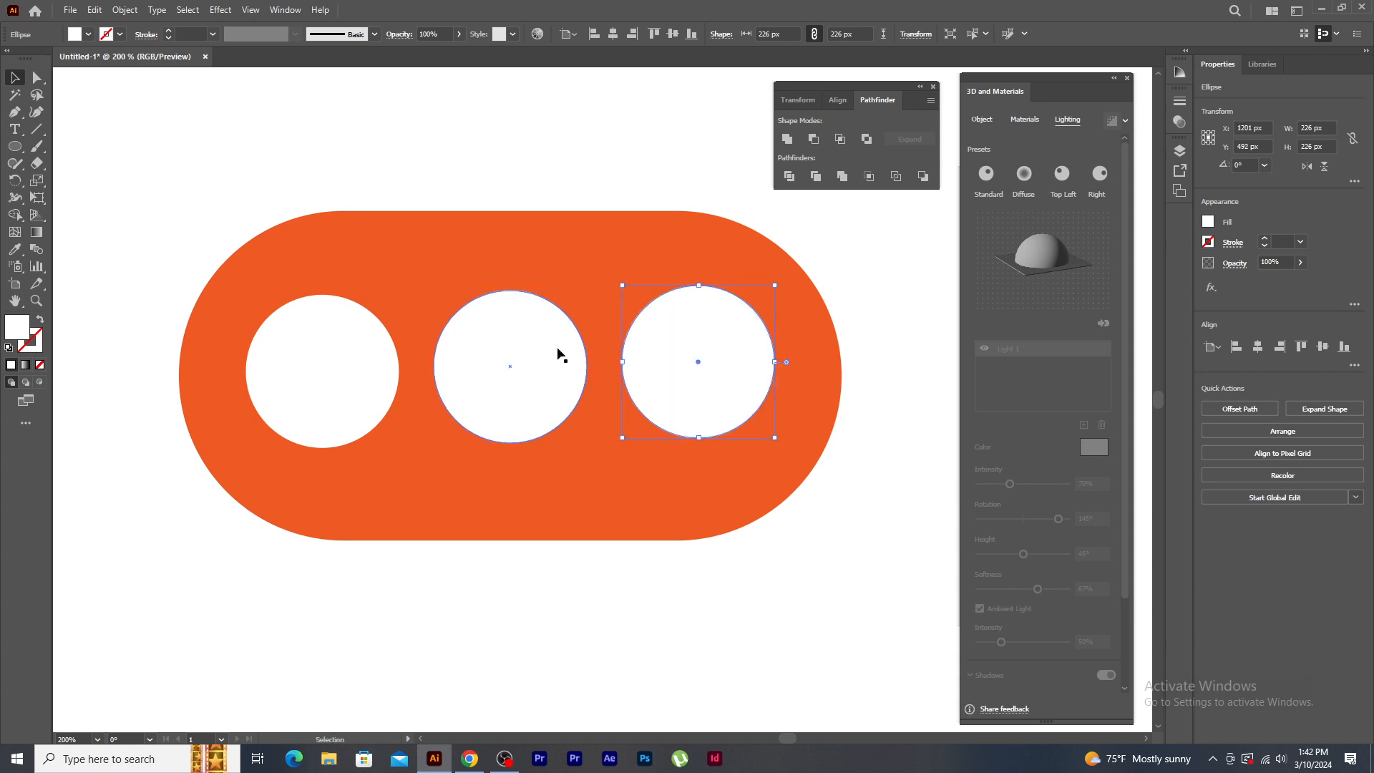
- Select the orange pill shape with its three white circles and group them
click(643, 665)
drag(208, 154, 685, 555)
right_click(516, 310)
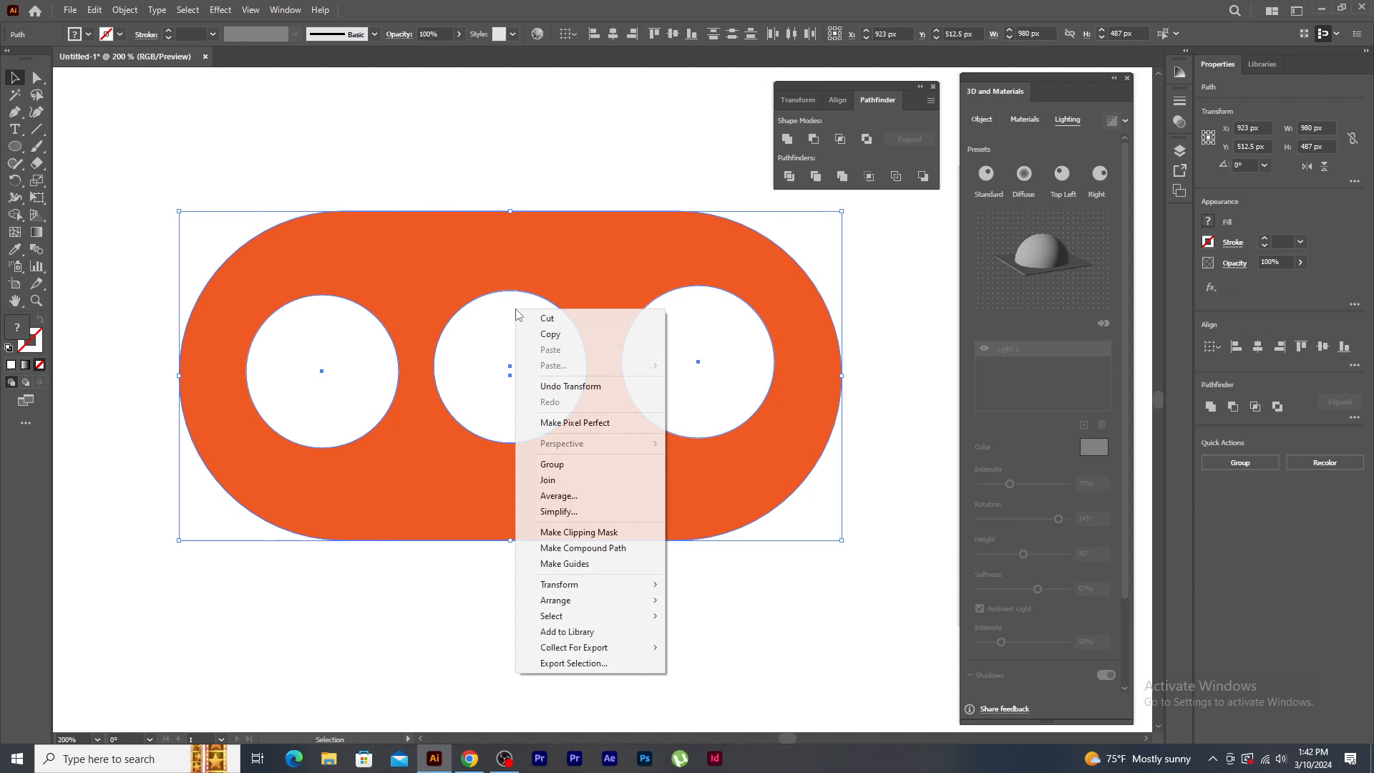
click(577, 465)
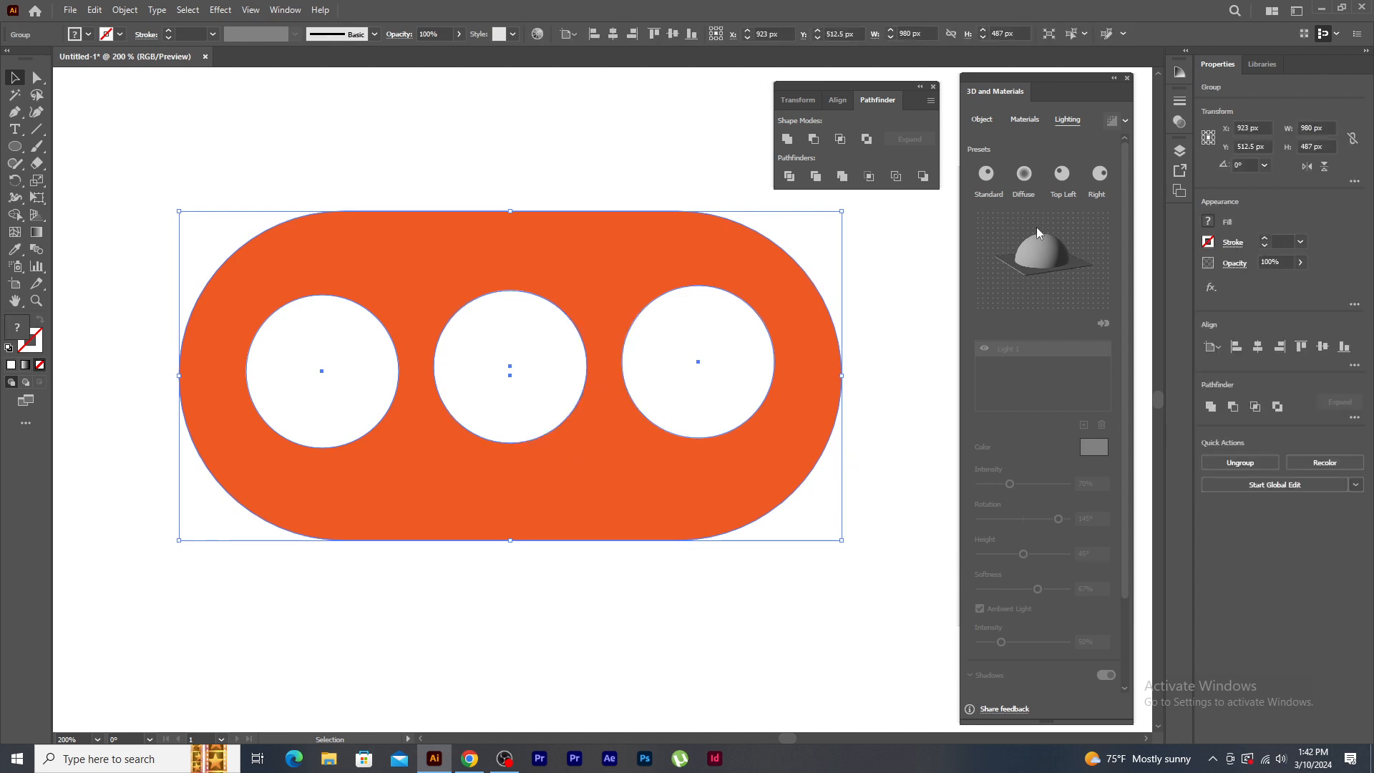
- Inflate the grouped shapes and rotate them to X 36.9° and Y -7.2°
click(984, 121)
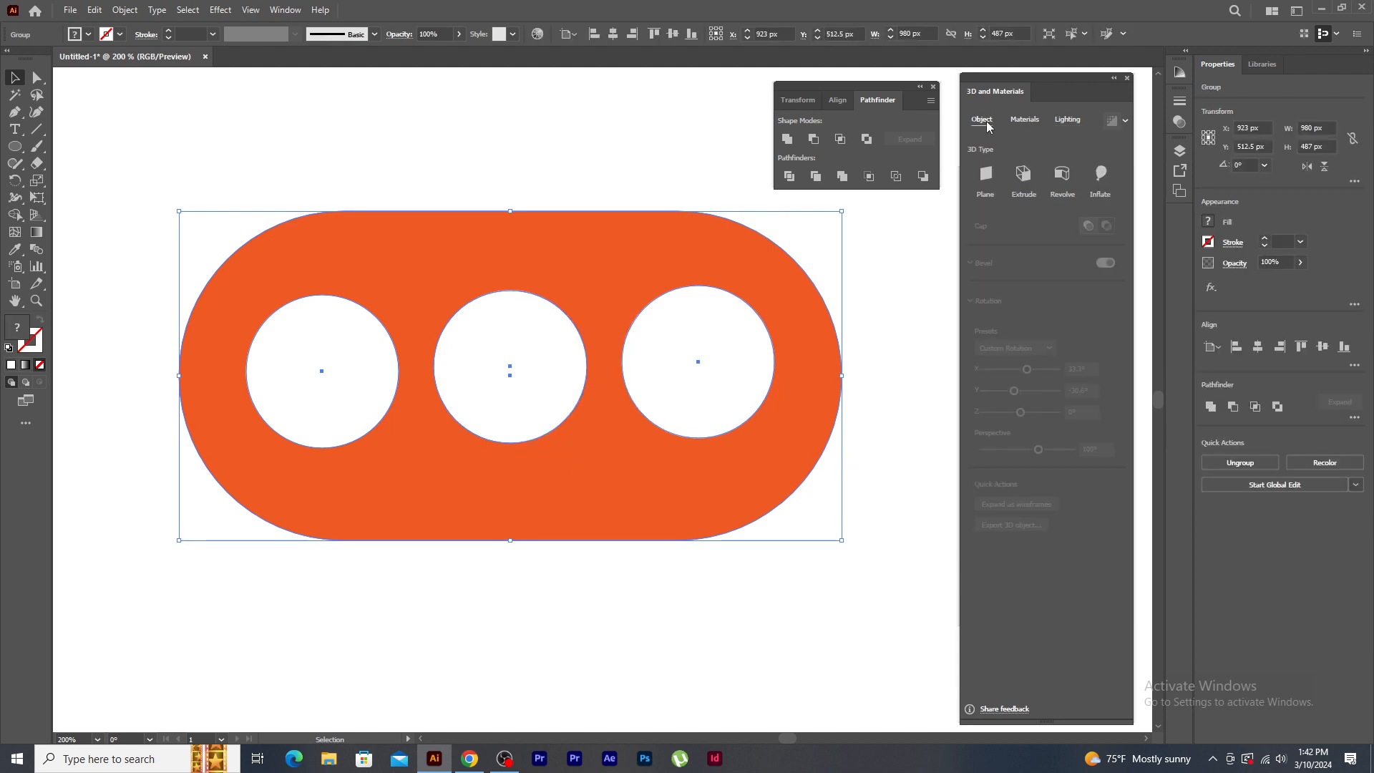
click(1101, 174)
mouse_move(525, 367)
mouse_down()
mouse_move(532, 336)
mouse_move(513, 345)
mouse_up()
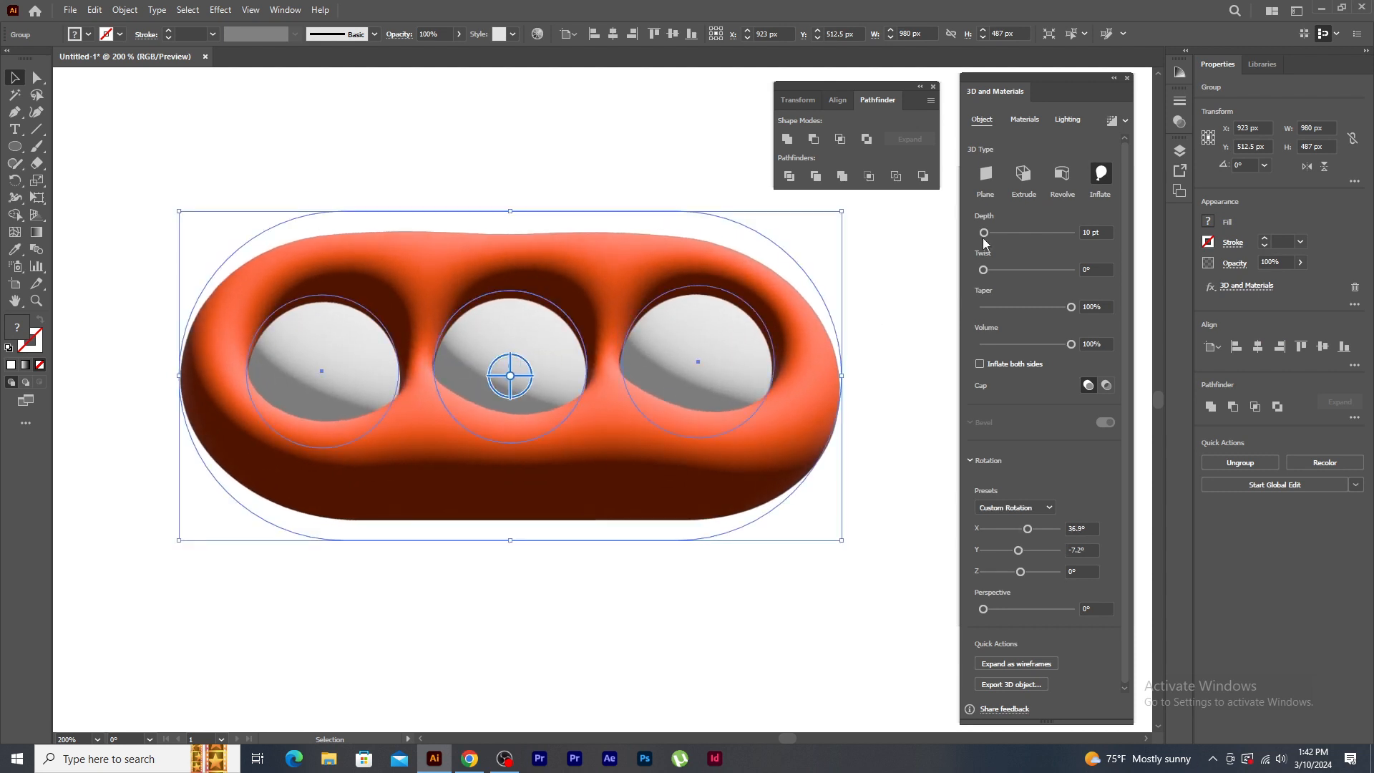
- Set the inflated group's metallic value to 0.76, rotate it further in 3D, and render it with ray tracing
click(1024, 122)
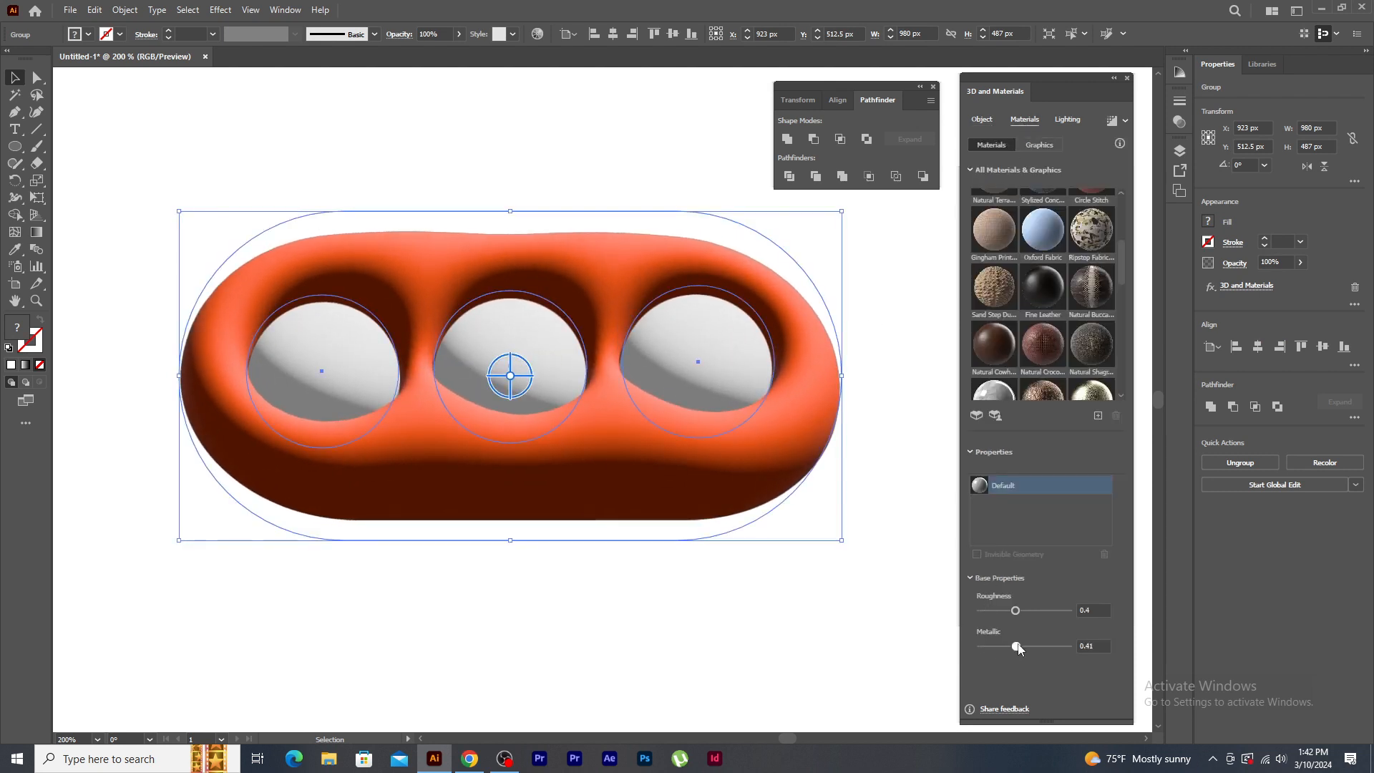
drag(1017, 647, 1050, 648)
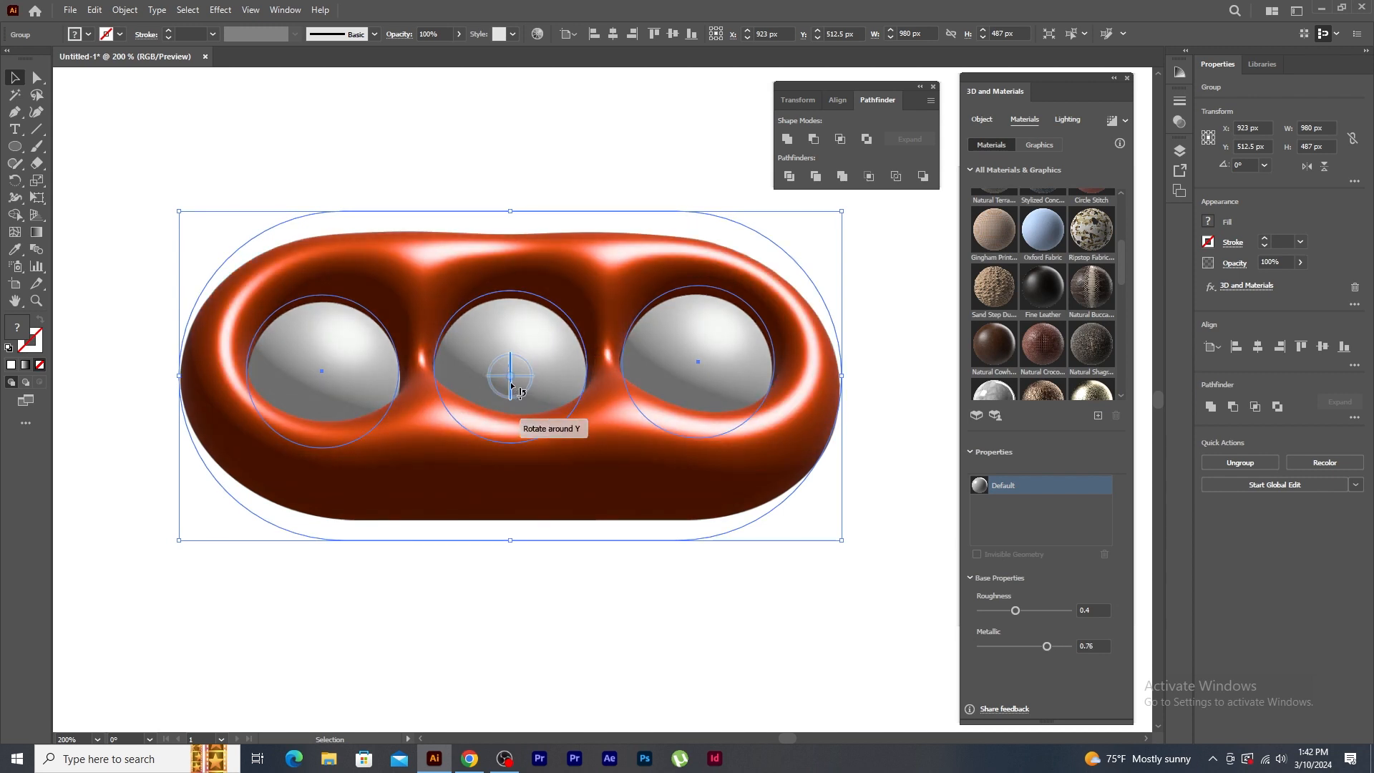
drag(510, 371, 529, 380)
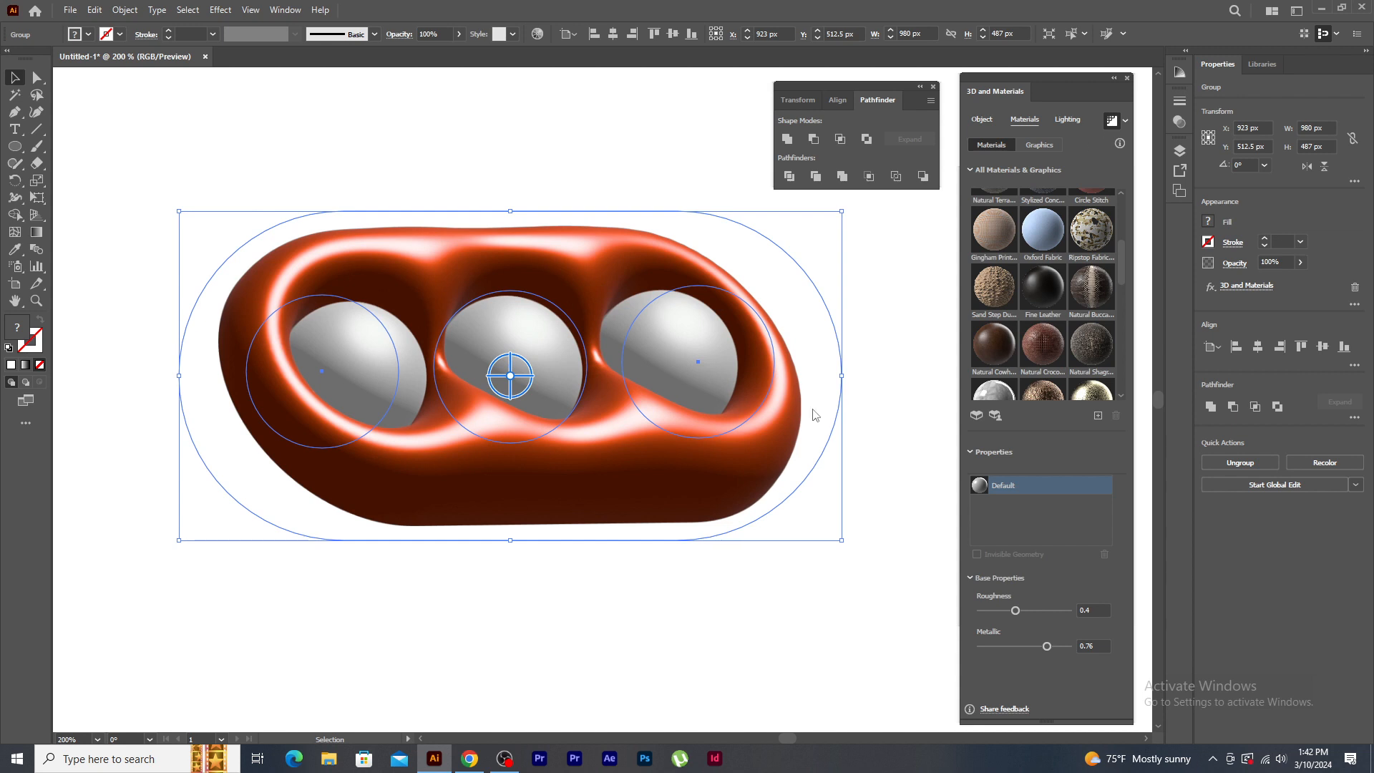
click(870, 599)
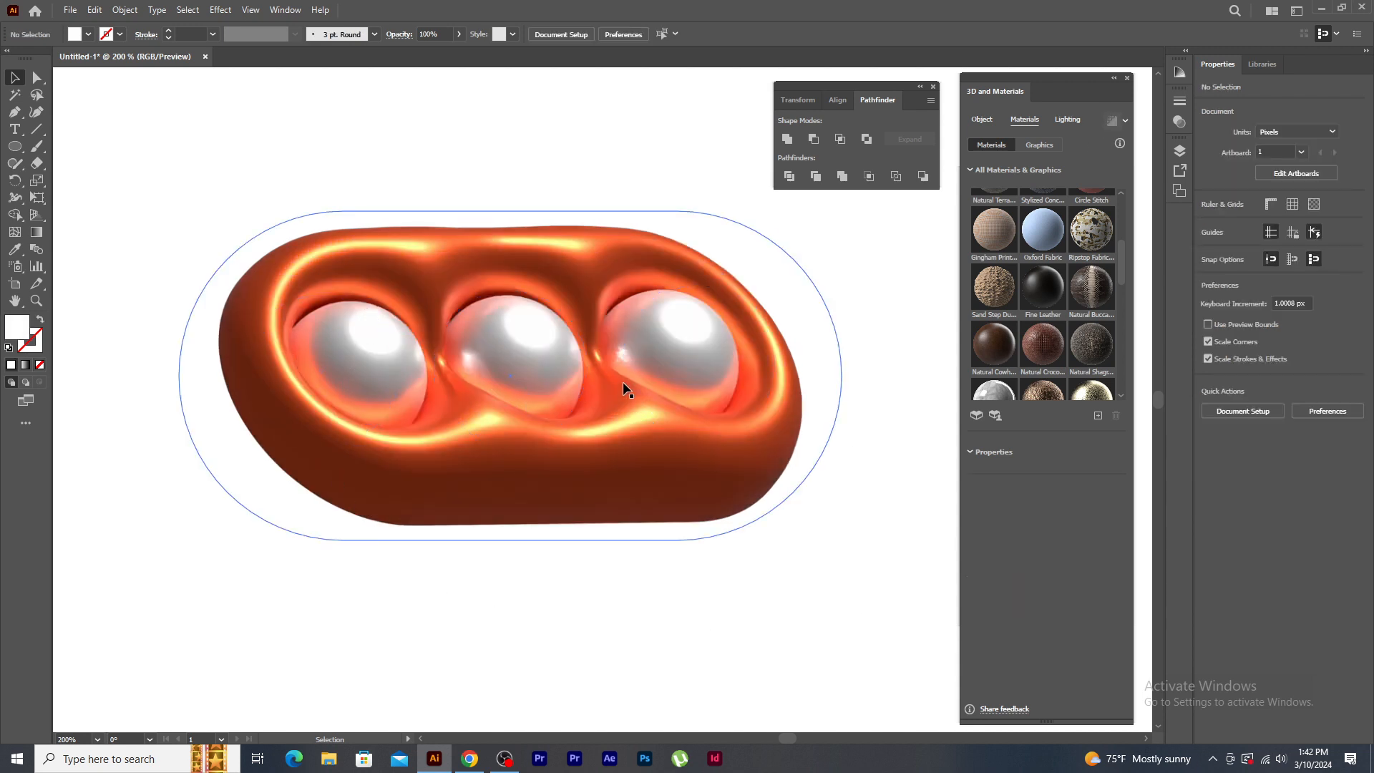
click(569, 399)
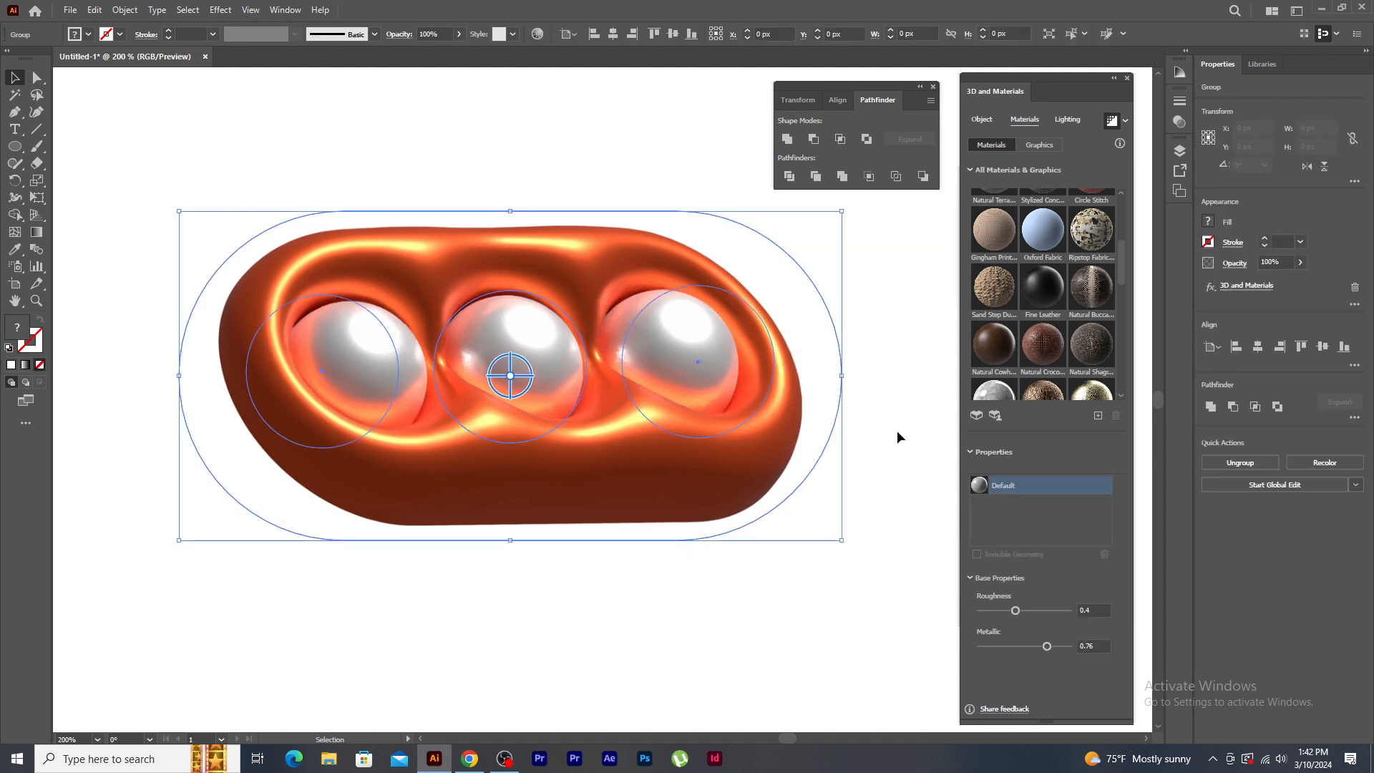
- Turn ray tracing off, enable shadows behind the inflated group, and set the light's rotation to 113°
click(1067, 120)
scroll(1117, 582, down, 3)
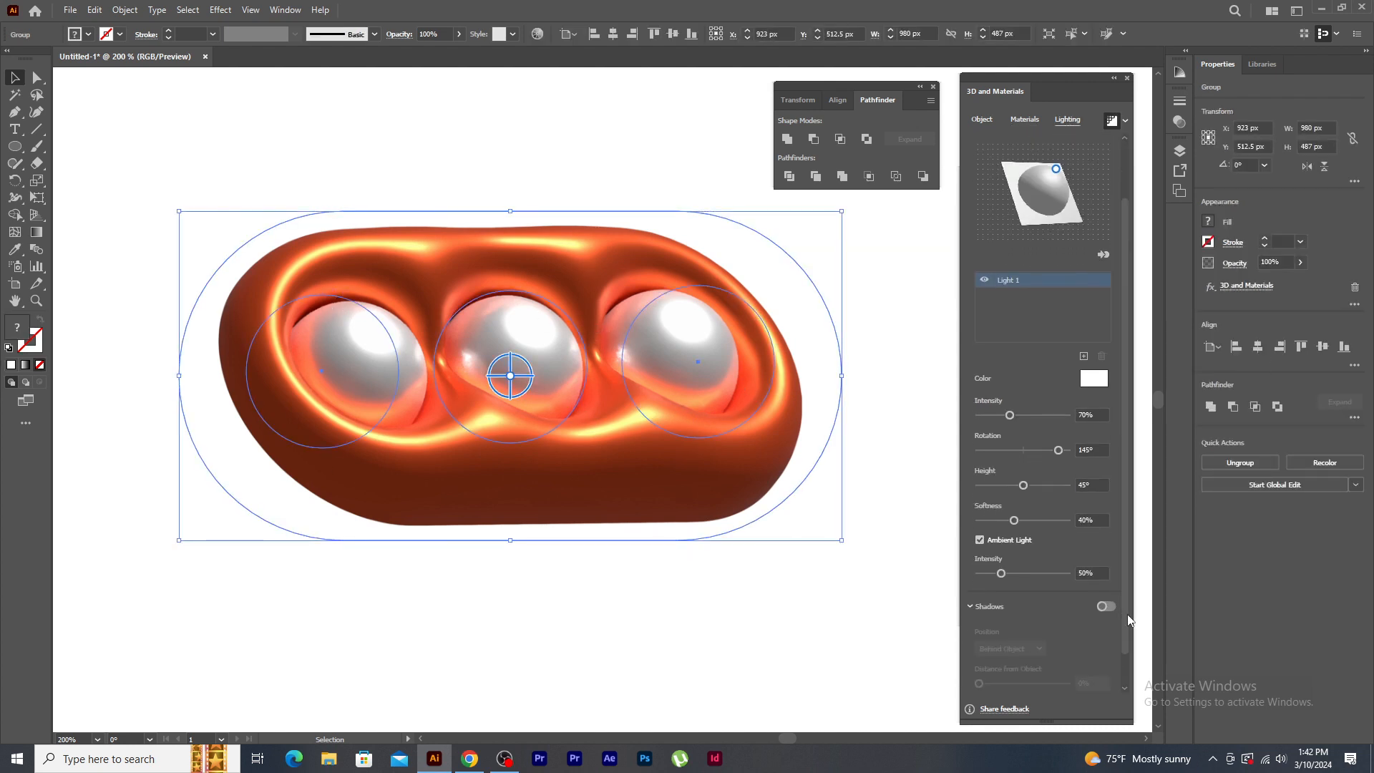
click(1112, 123)
scroll(1121, 636, down, 2)
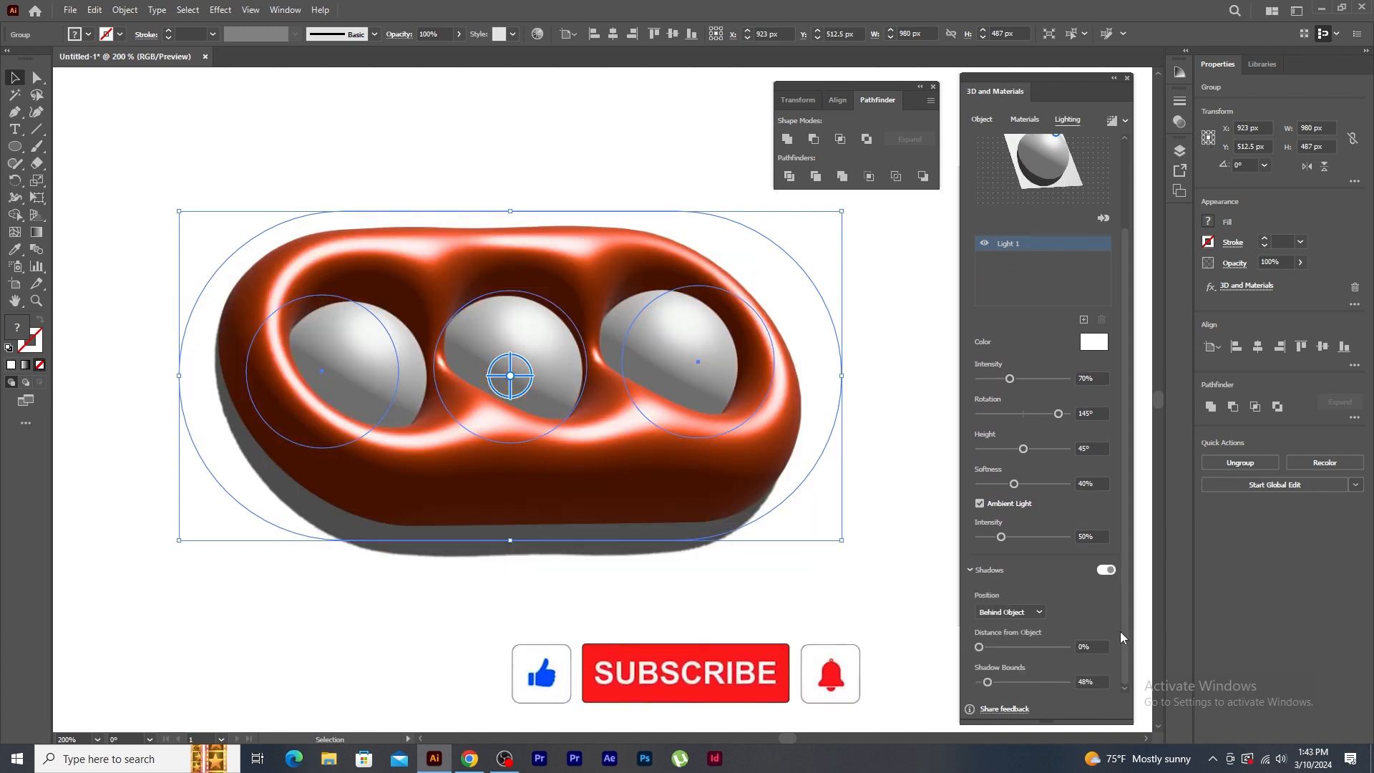
mouse_move(1058, 414)
mouse_down()
mouse_move(1036, 414)
mouse_move(1050, 413)
mouse_up()
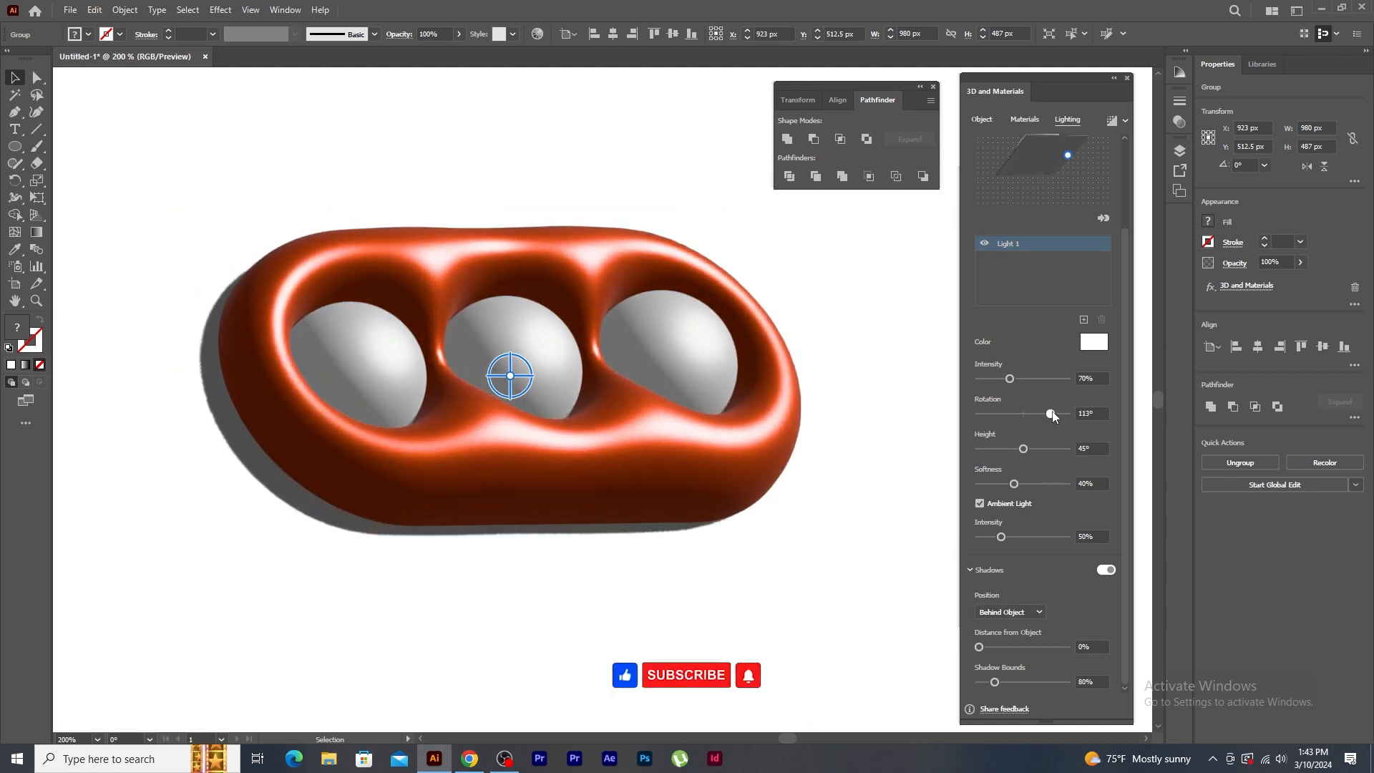
- Set the shadow's distance from the object to 12% and the light's softness to 70%, and render the group with ray tracing
drag(979, 647, 990, 647)
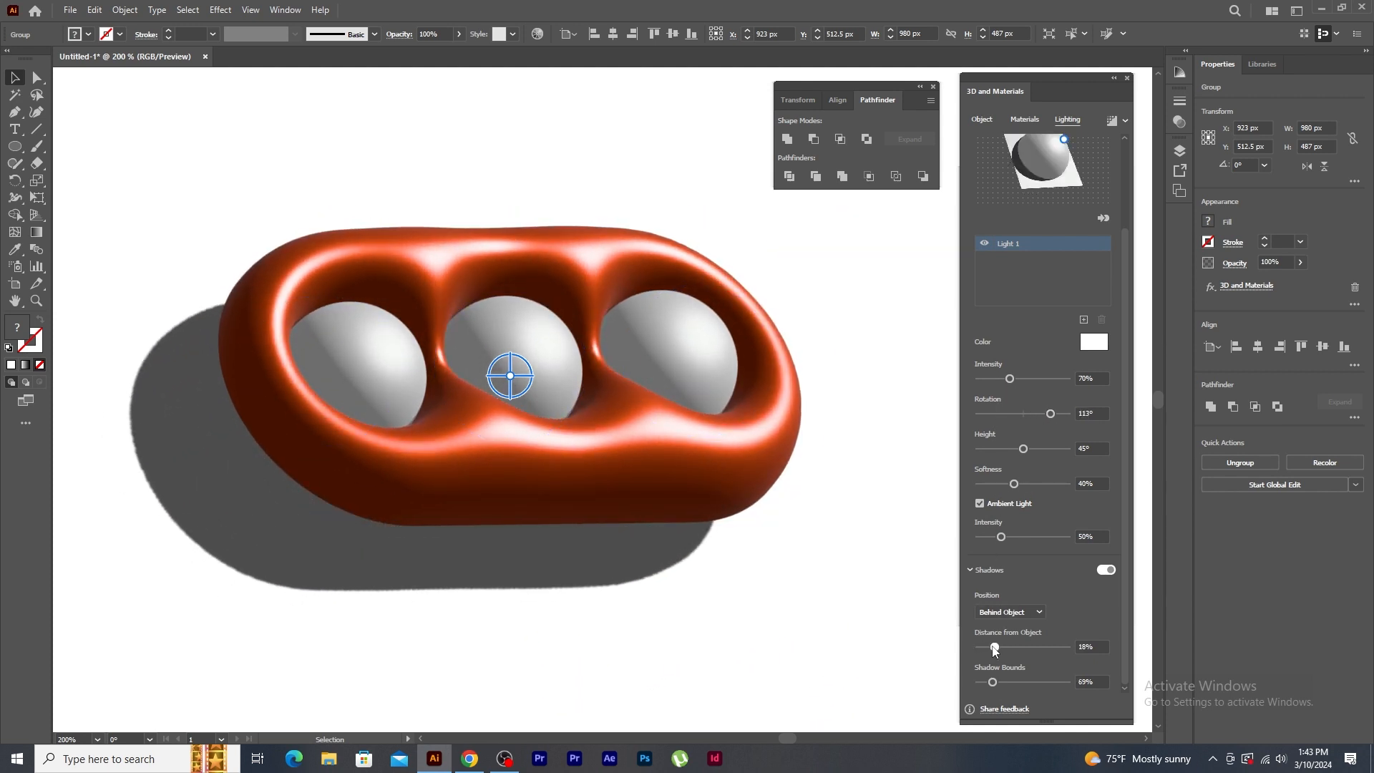
drag(1014, 484, 1040, 484)
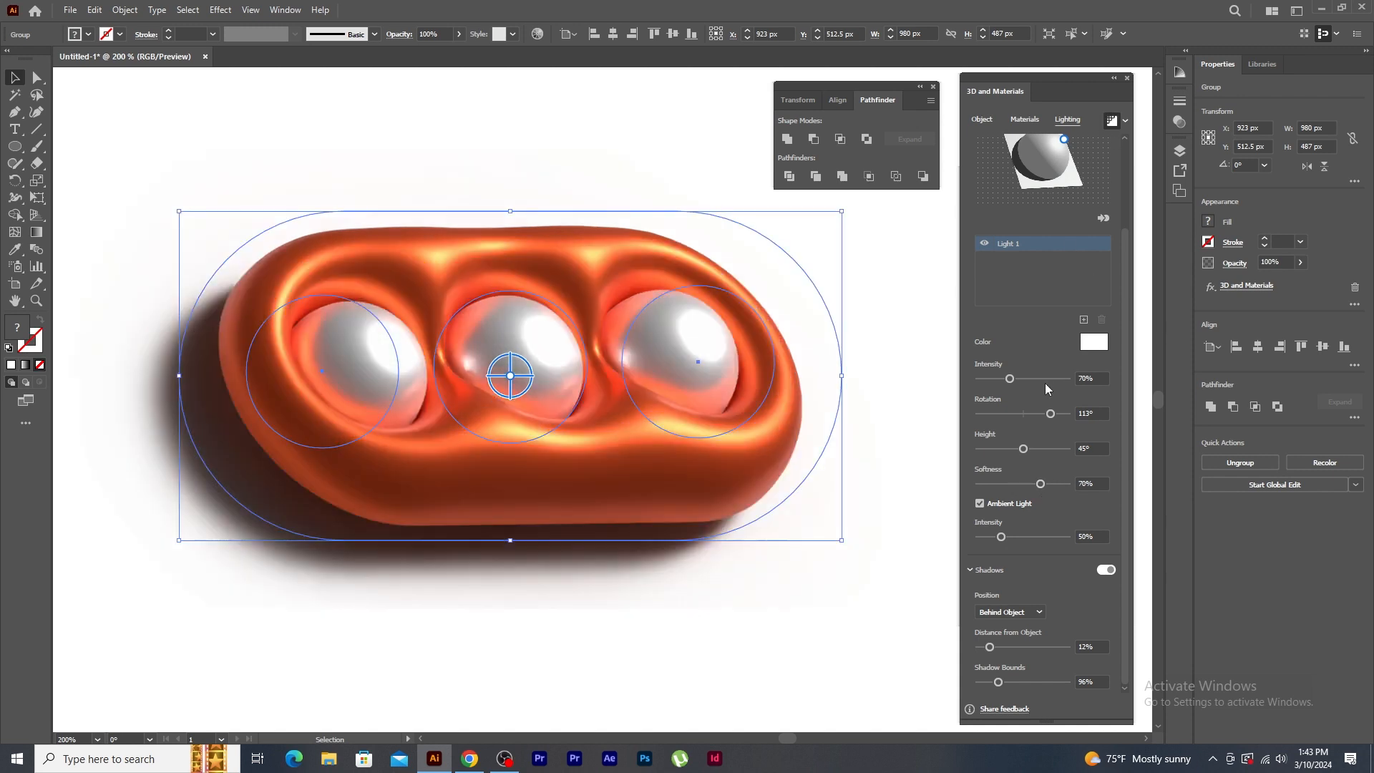
click(809, 668)
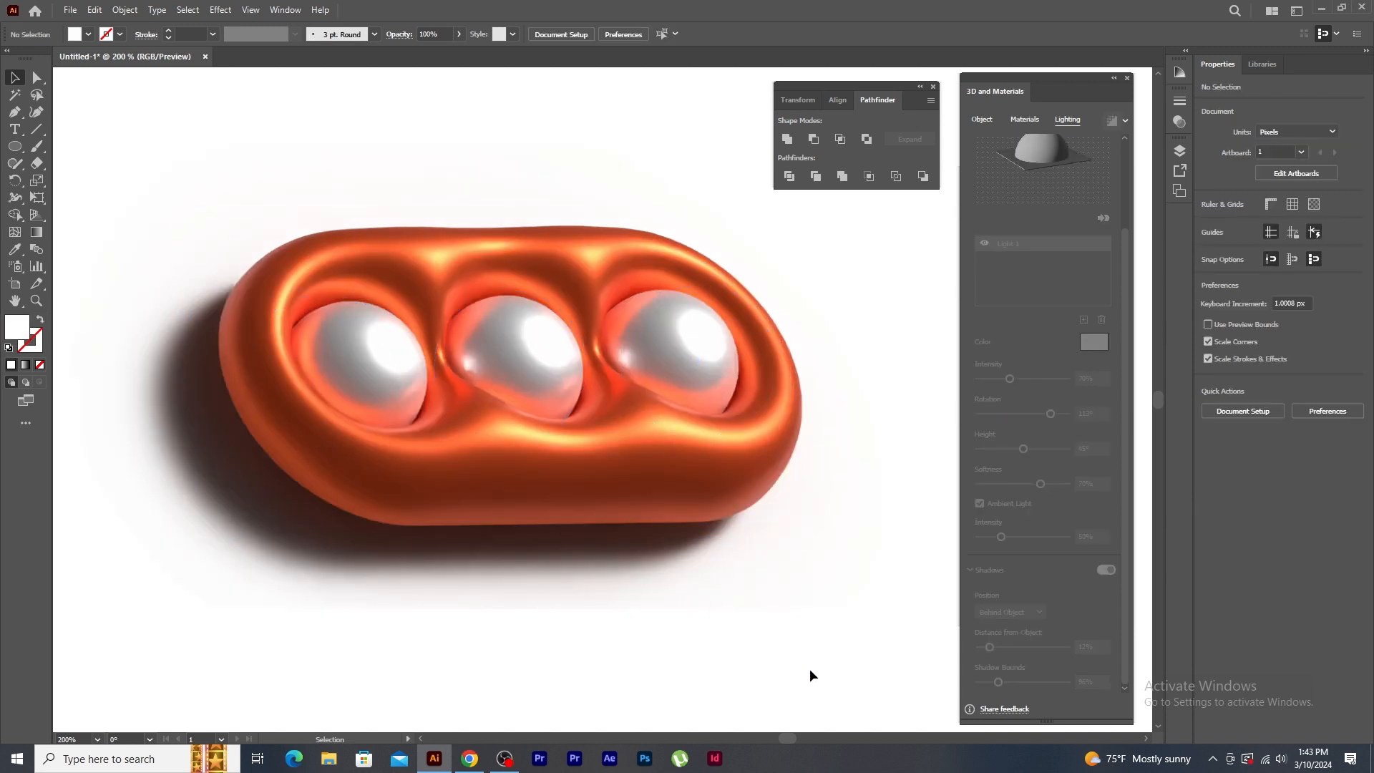
click(669, 501)
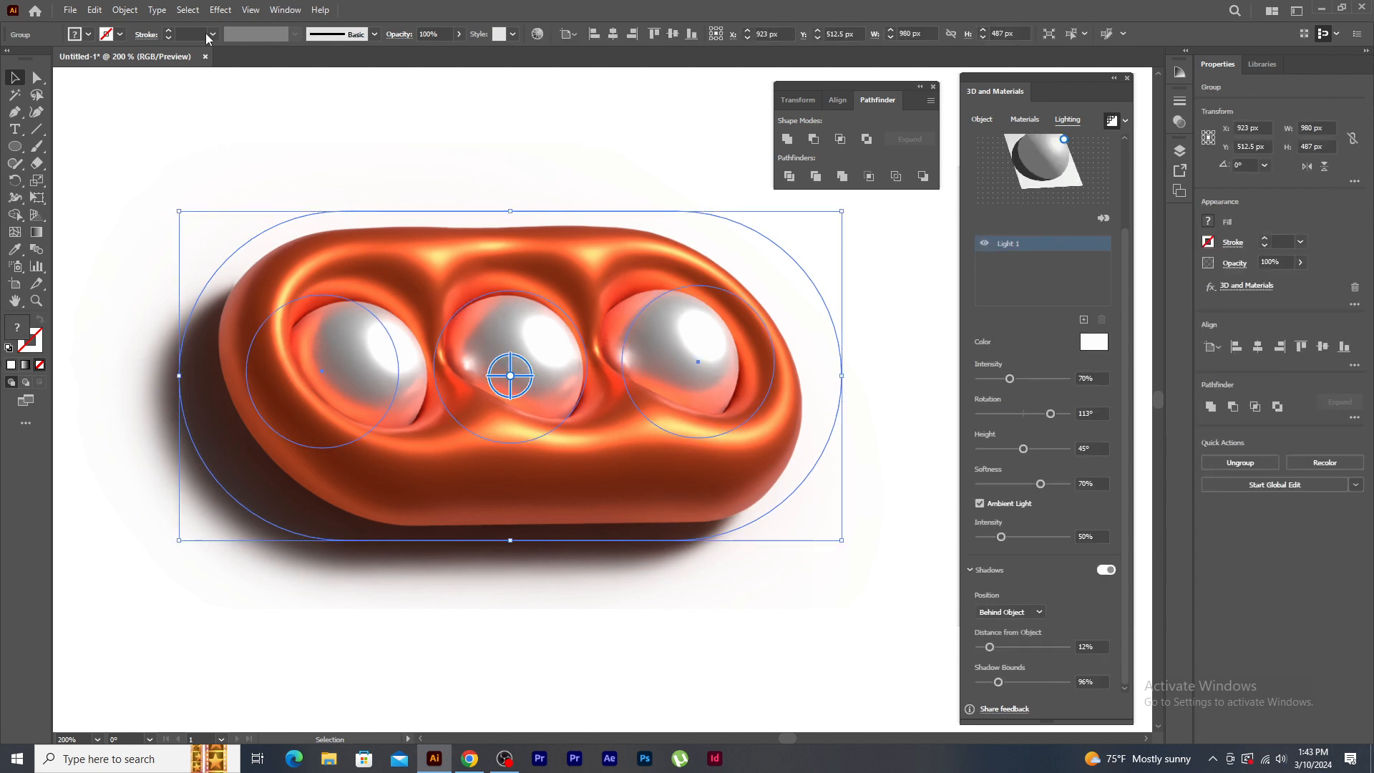
- Expand the appearance of the inflated pill group and move it off the artboard, below it beside the striped ball
click(126, 10)
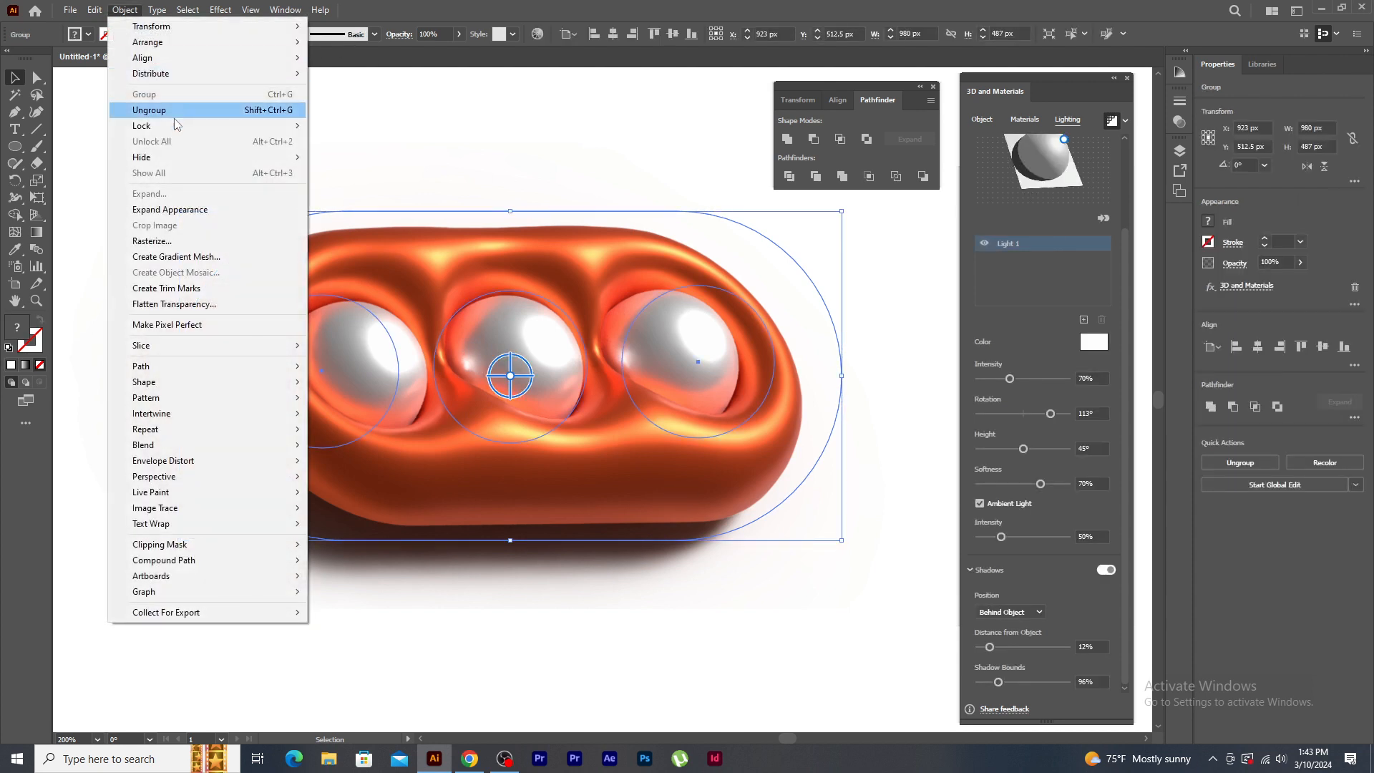
click(183, 219)
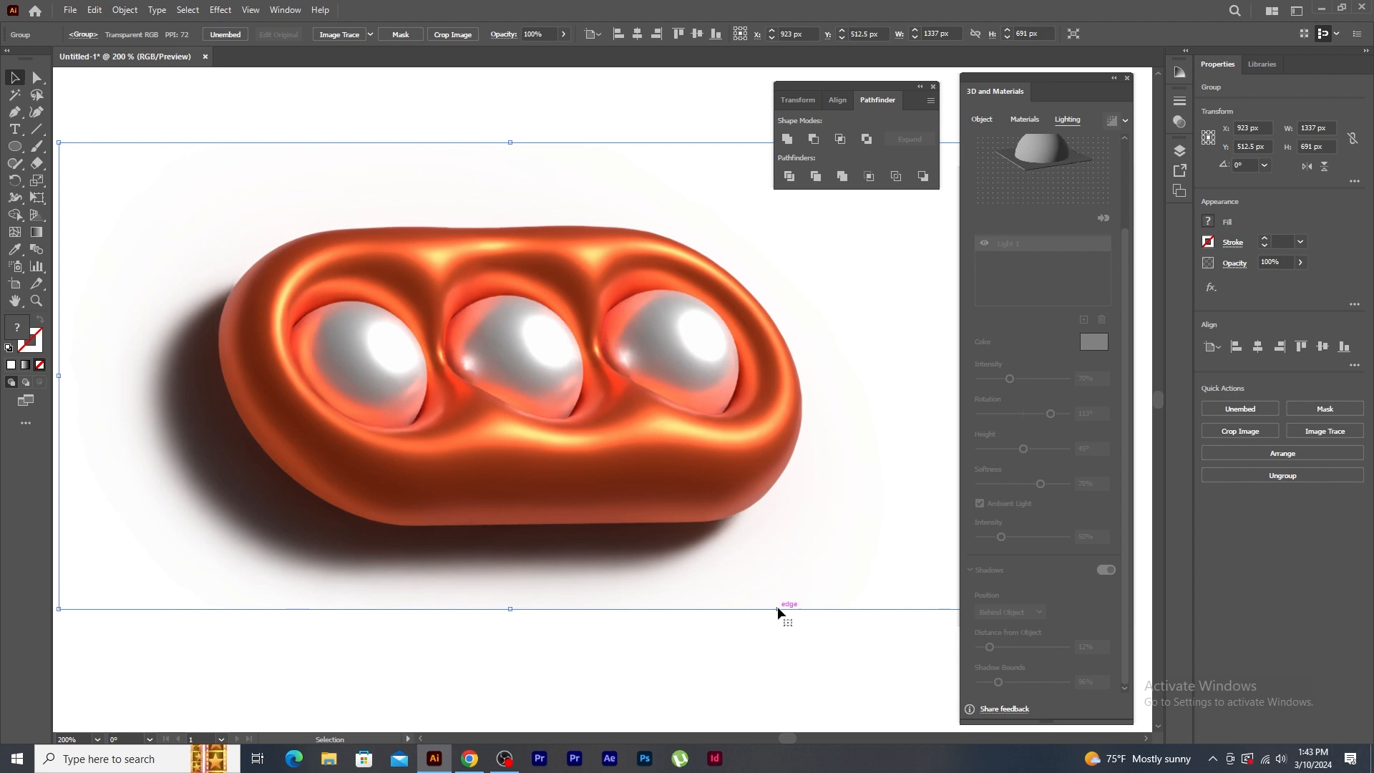
key(ctrl+minus)
key(ctrl+minus)
key(ctrl+minus)
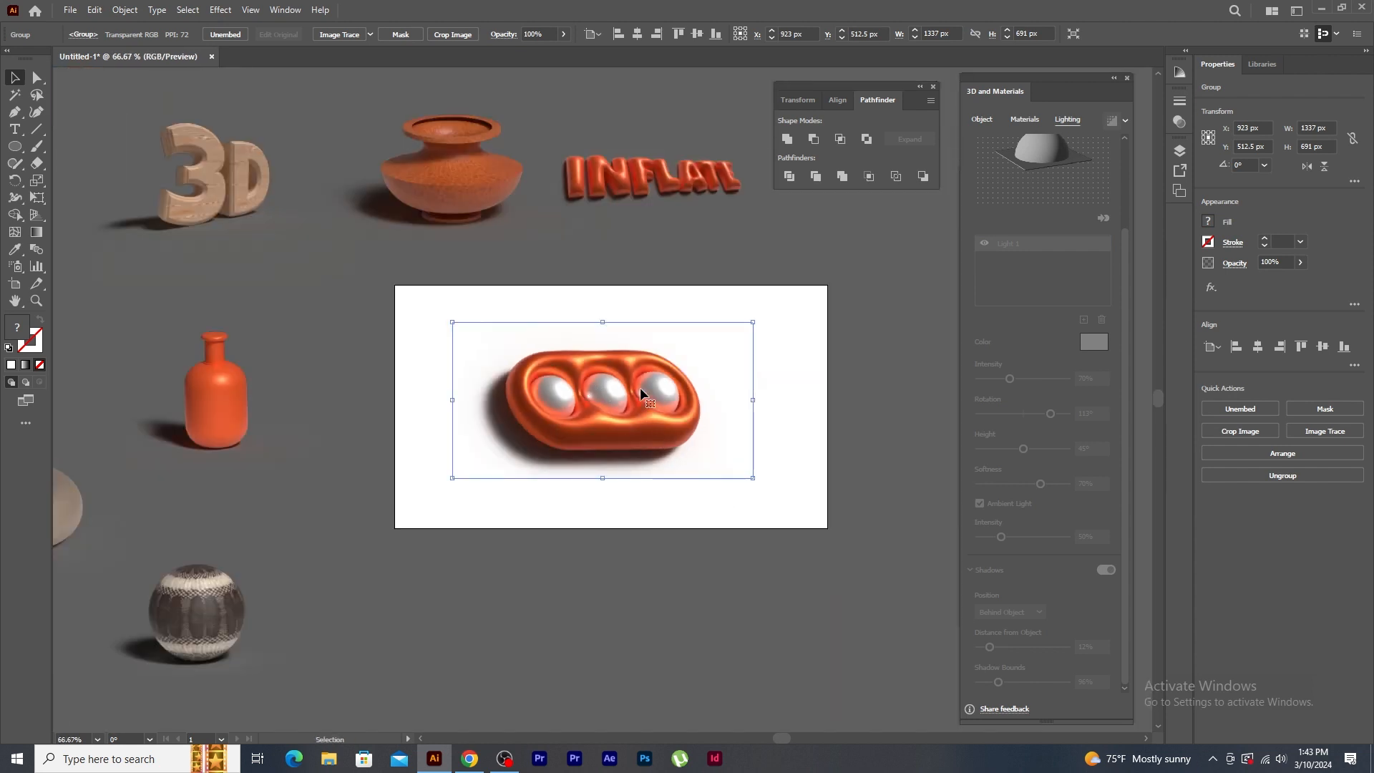
drag(640, 388, 479, 628)
click(560, 390)
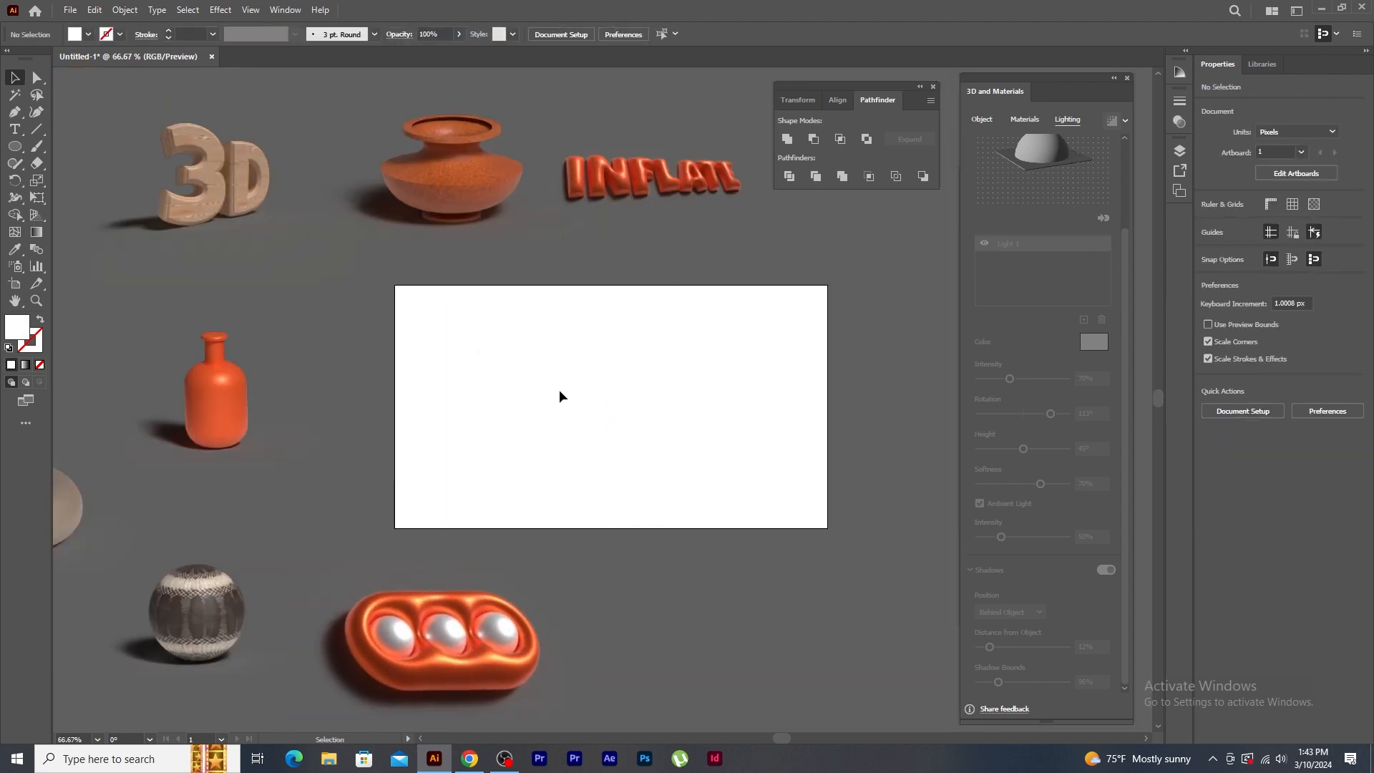
- Draw a circle about 716 px in diameter on the empty artboard and give it a black stroke
key(ctrl+plus)
key(ctrl+plus)
drag(539, 384, 432, 389)
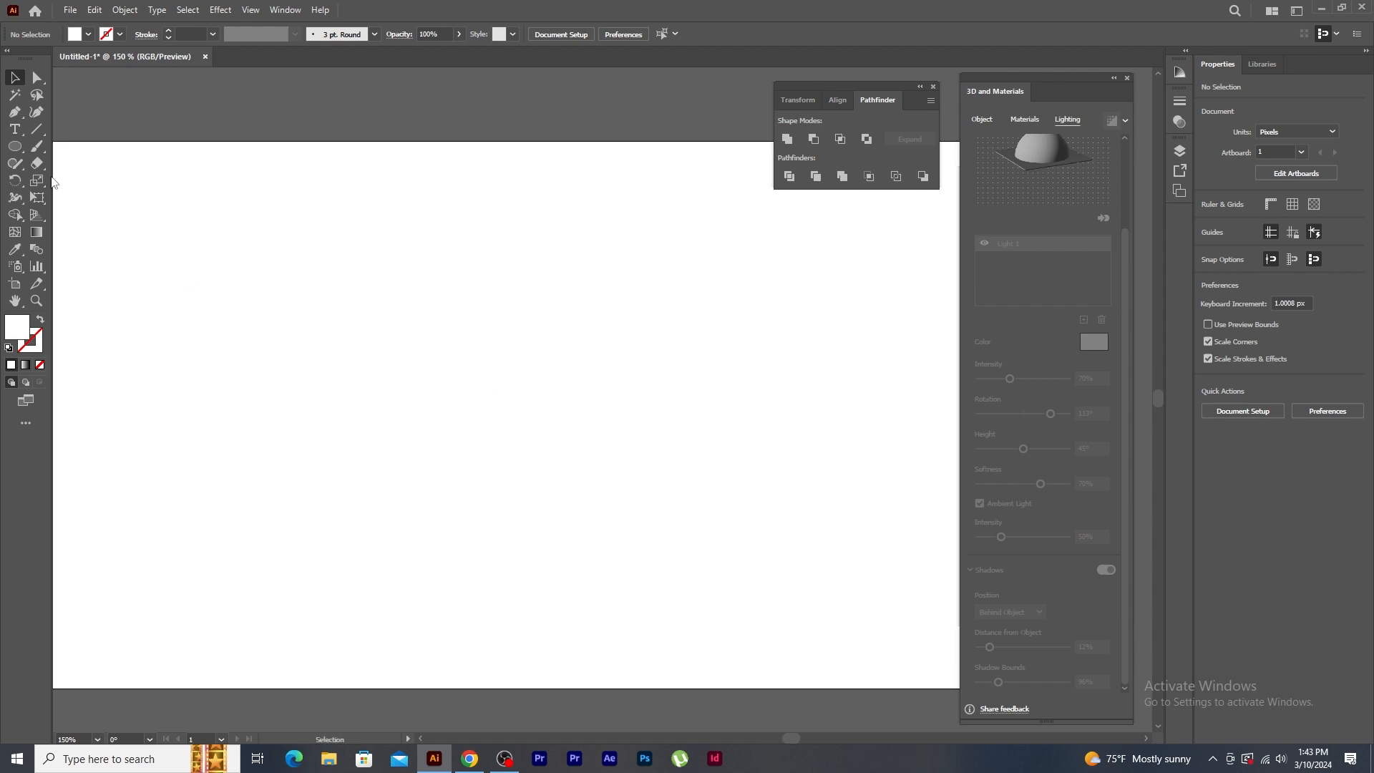
click(14, 146)
drag(502, 384, 606, 566)
click(119, 34)
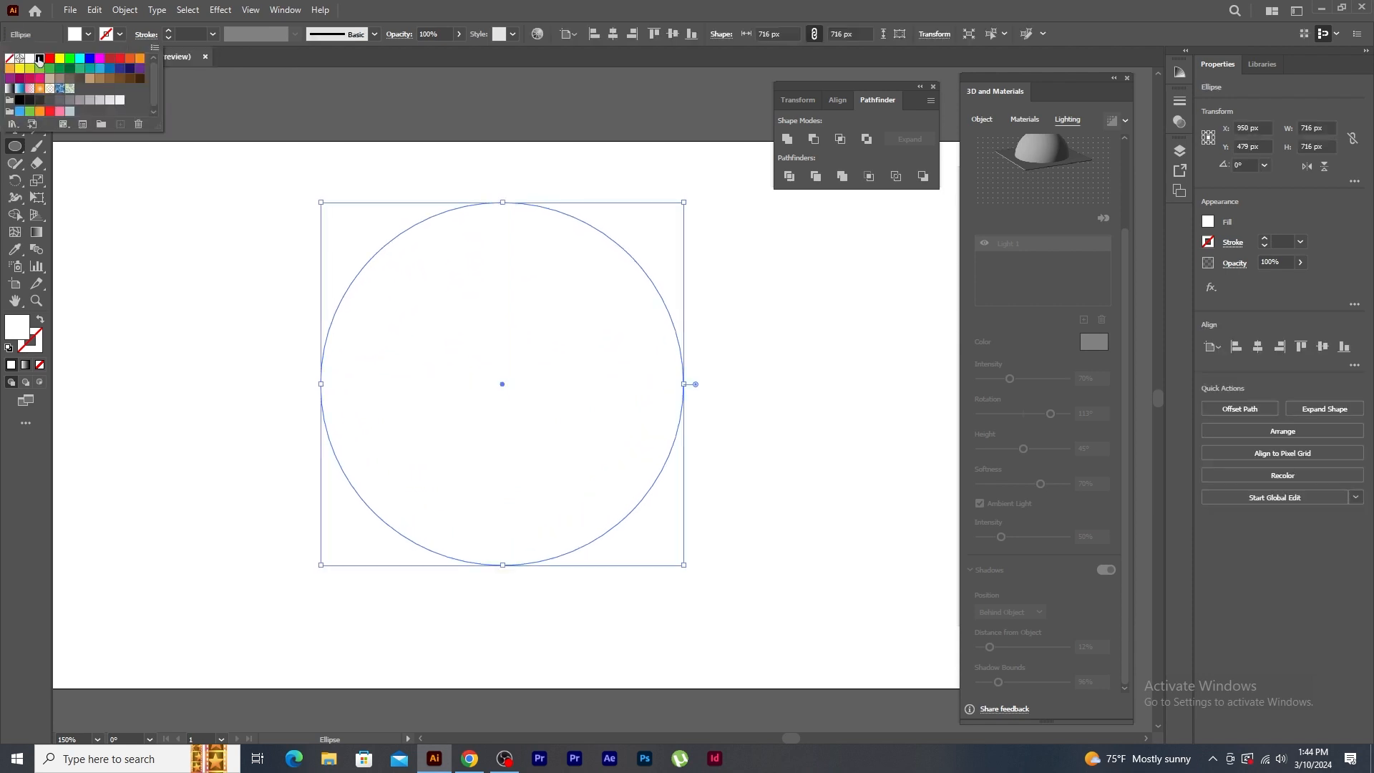
click(38, 61)
- Copy the circle, paste it in front, and scale the copy down about its centre to a small concentric circle
click(95, 10)
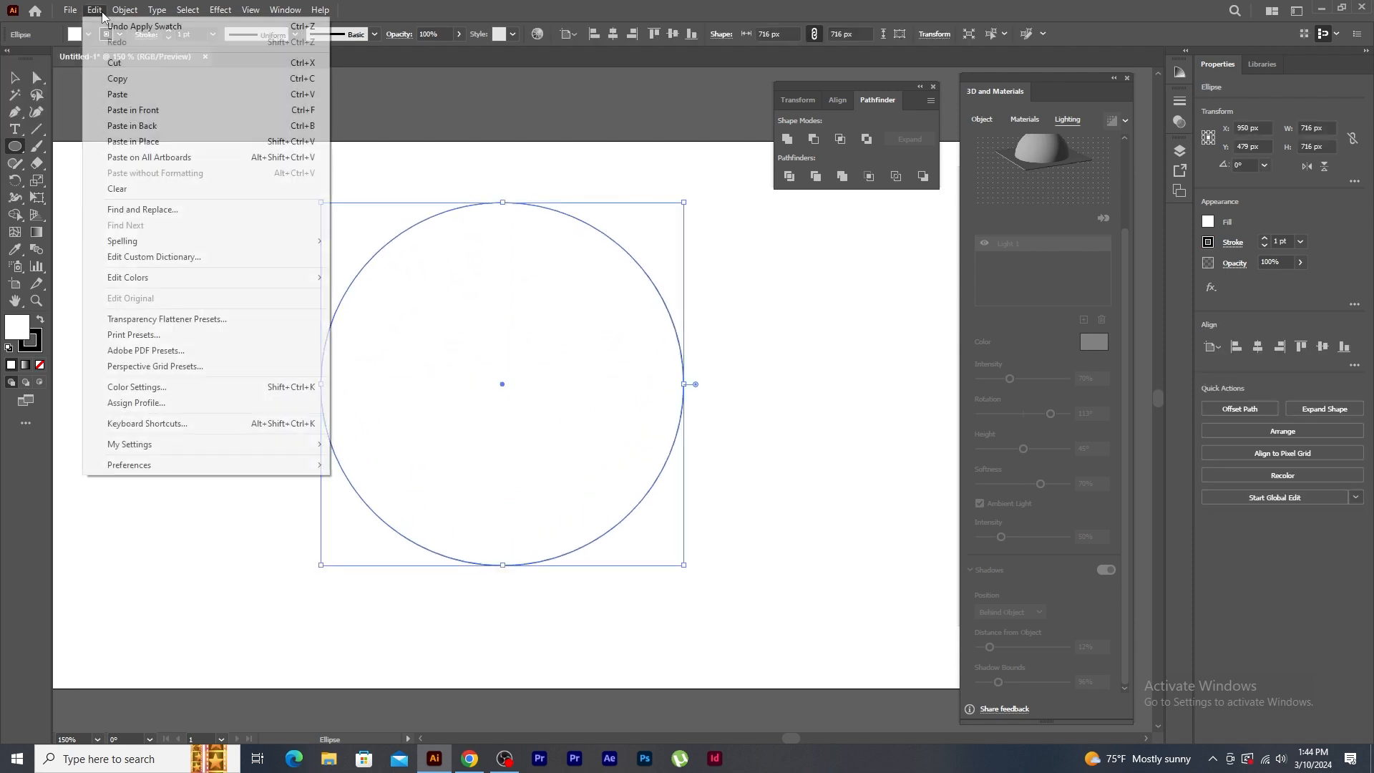
click(117, 80)
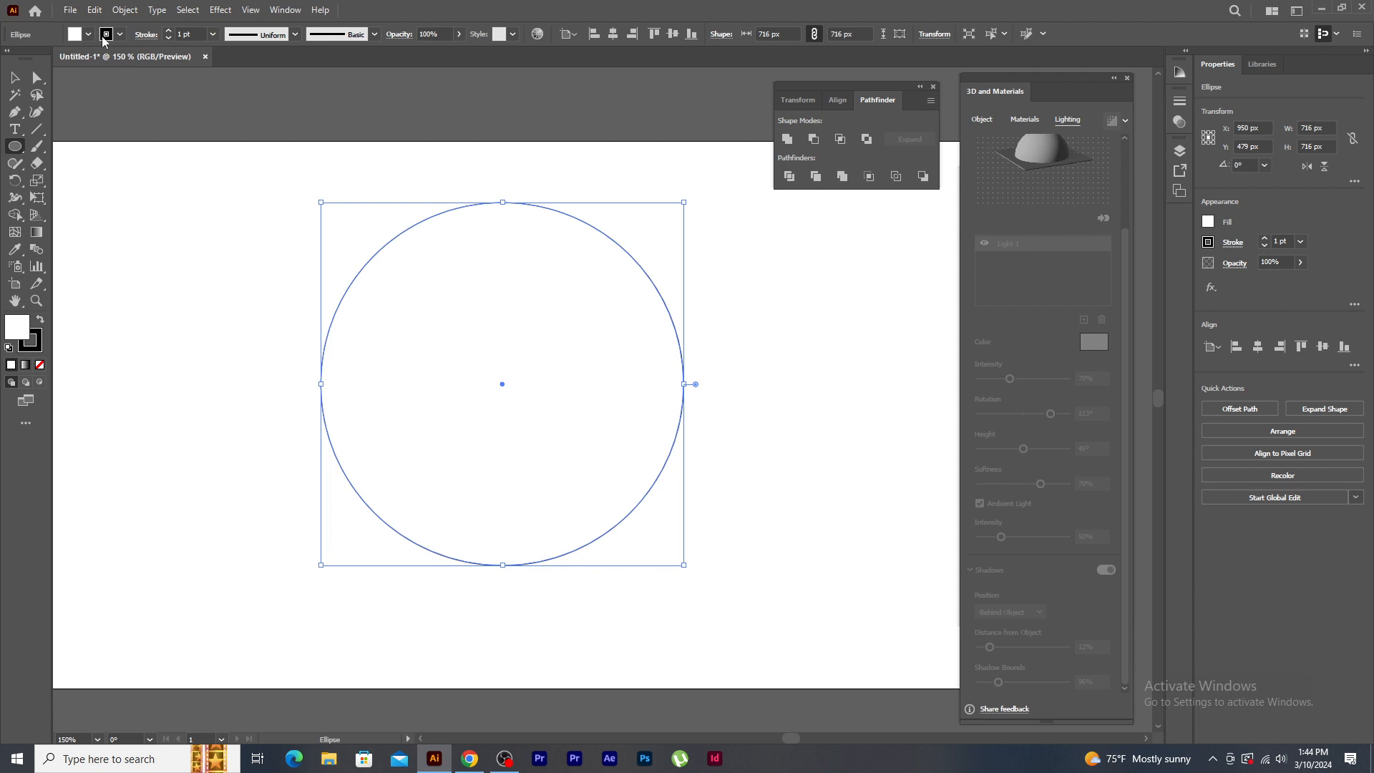
click(95, 10)
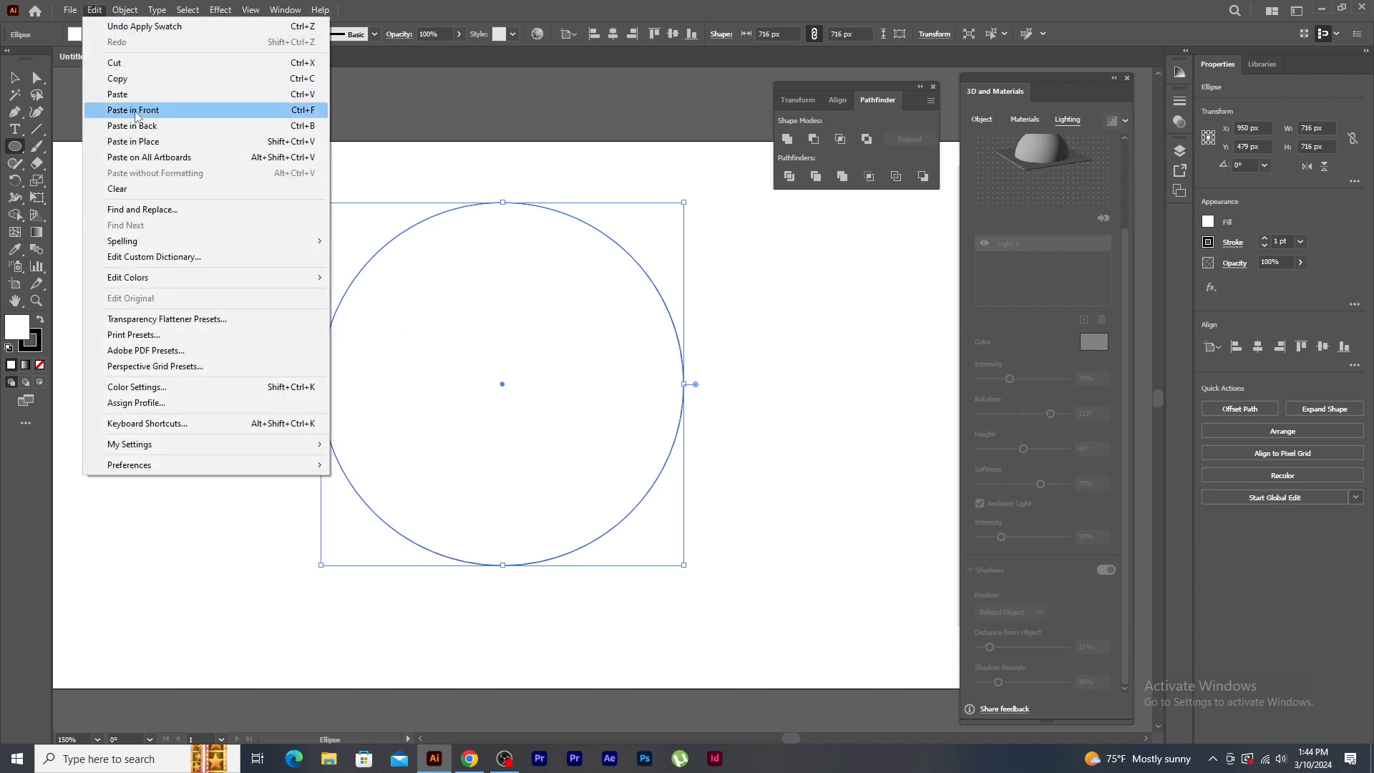
click(306, 111)
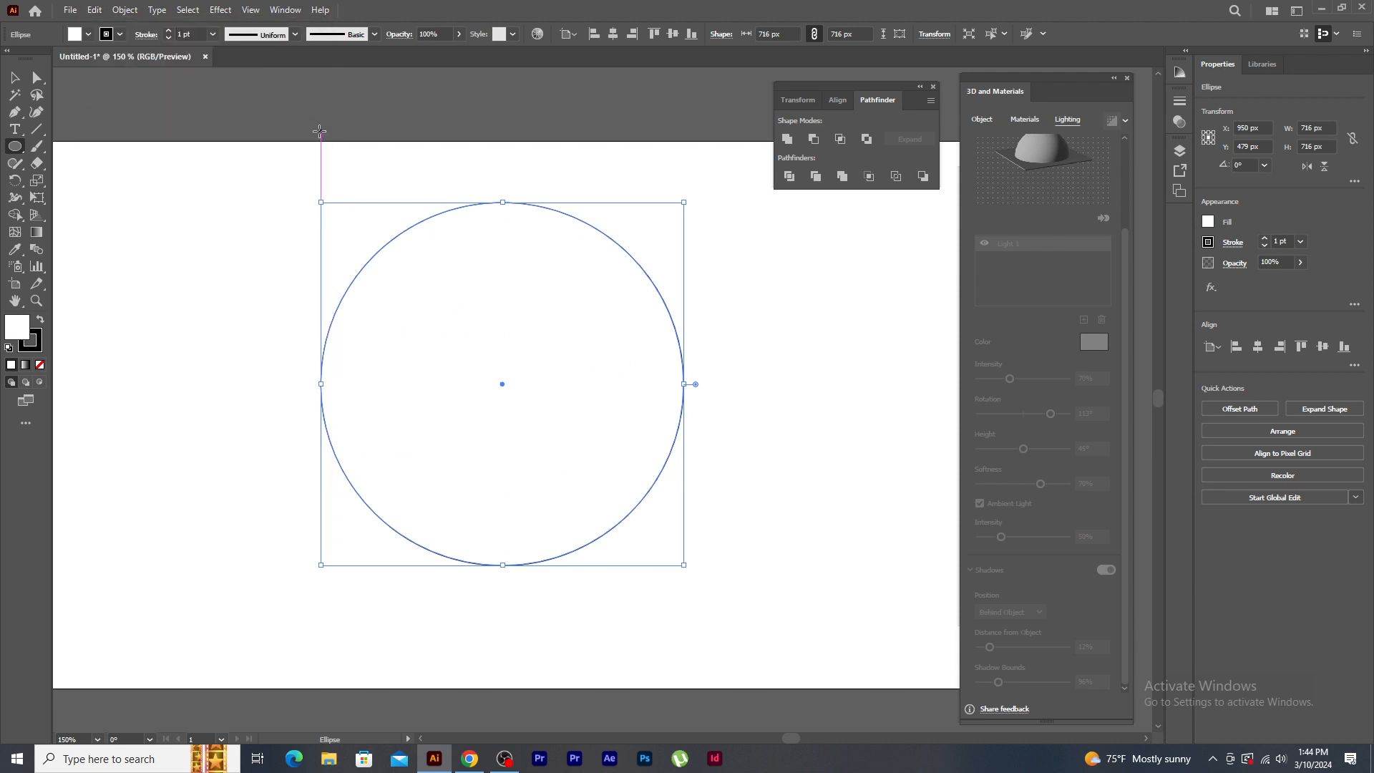
click(18, 83)
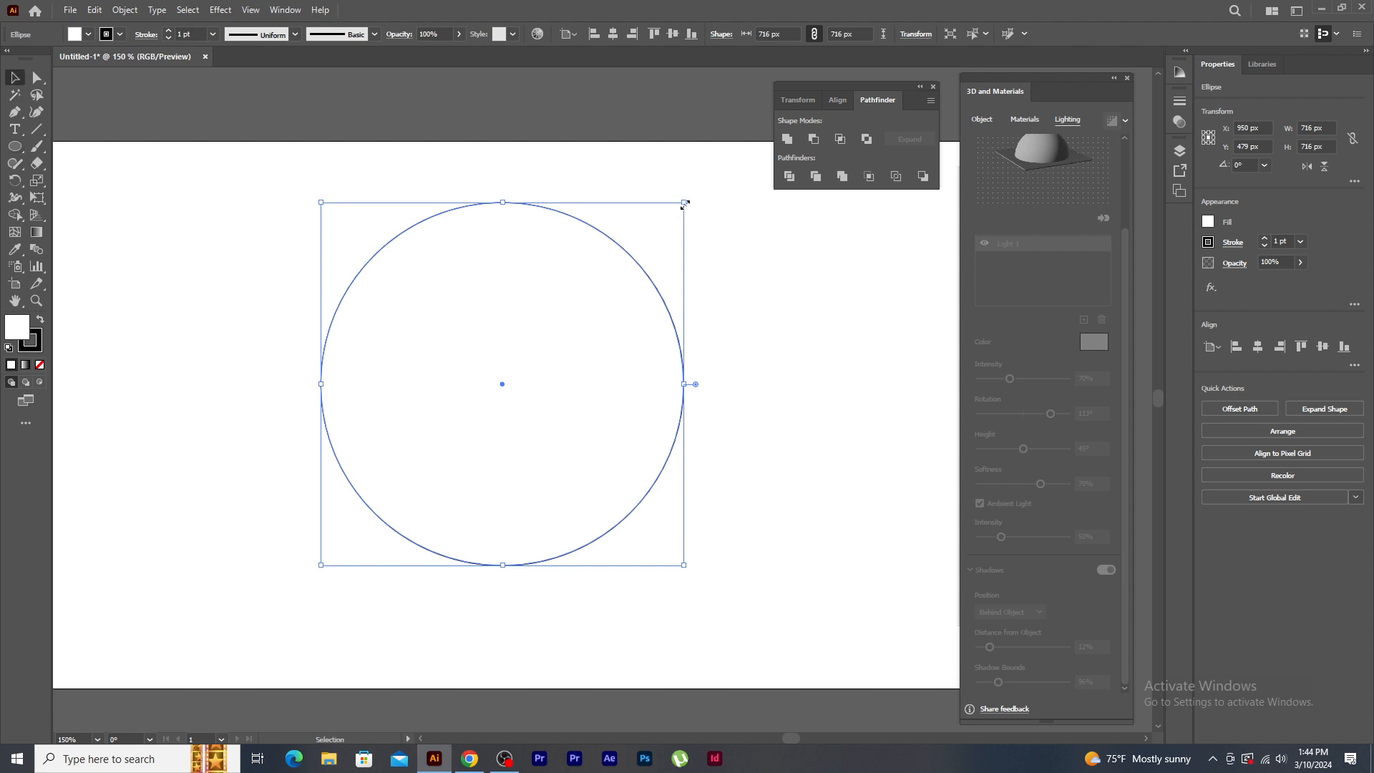
drag(685, 203, 628, 317)
- Select both concentric circles and make a blend between them
drag(308, 213, 771, 588)
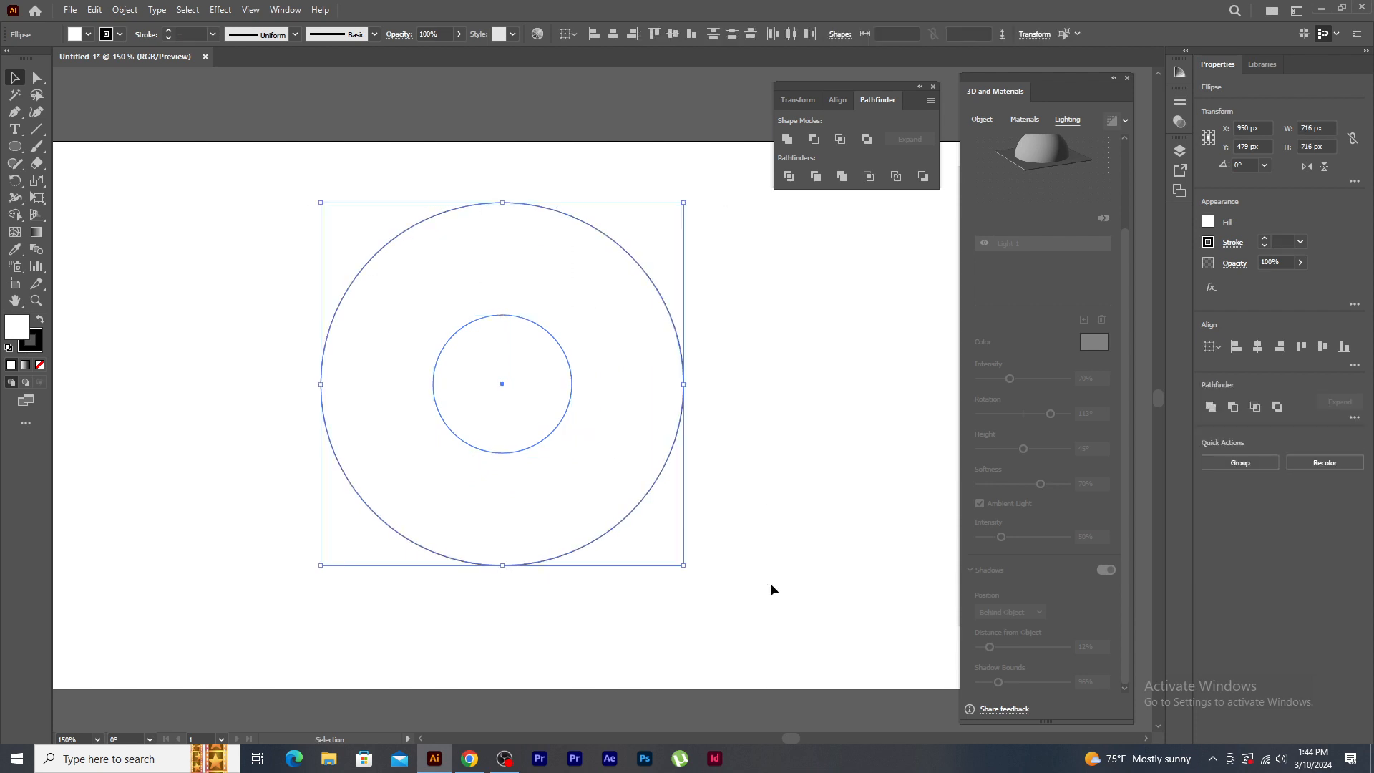
click(126, 11)
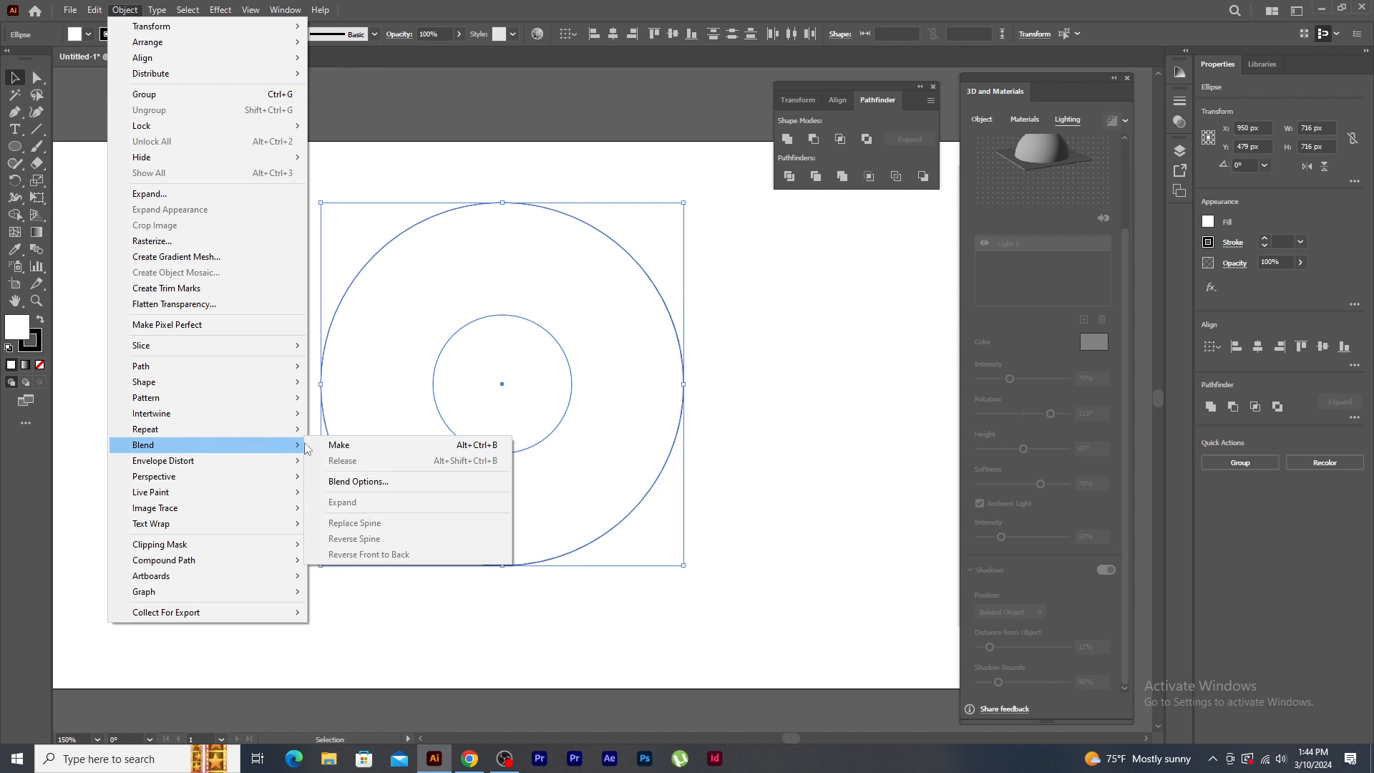
click(377, 447)
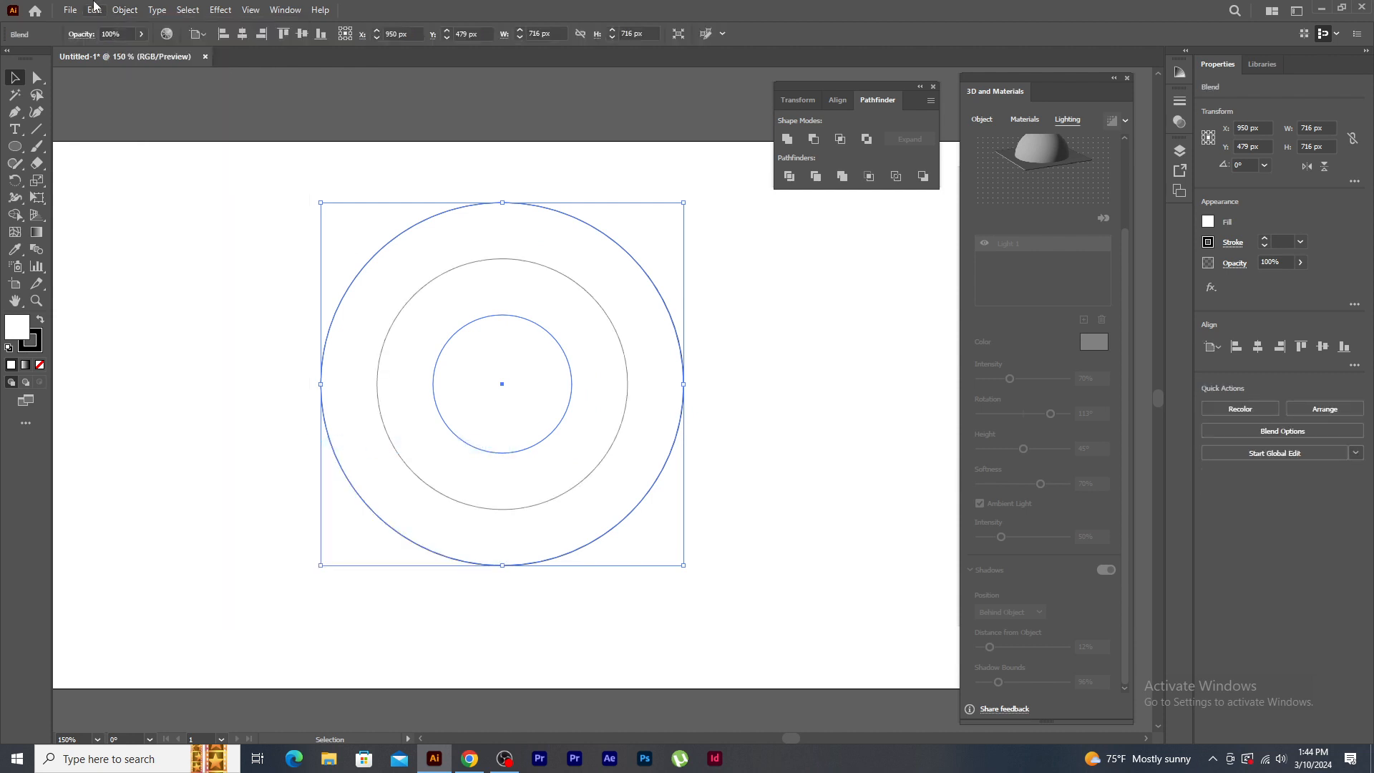
- Set the blend's spacing to Specified Steps with 3 steps
click(125, 9)
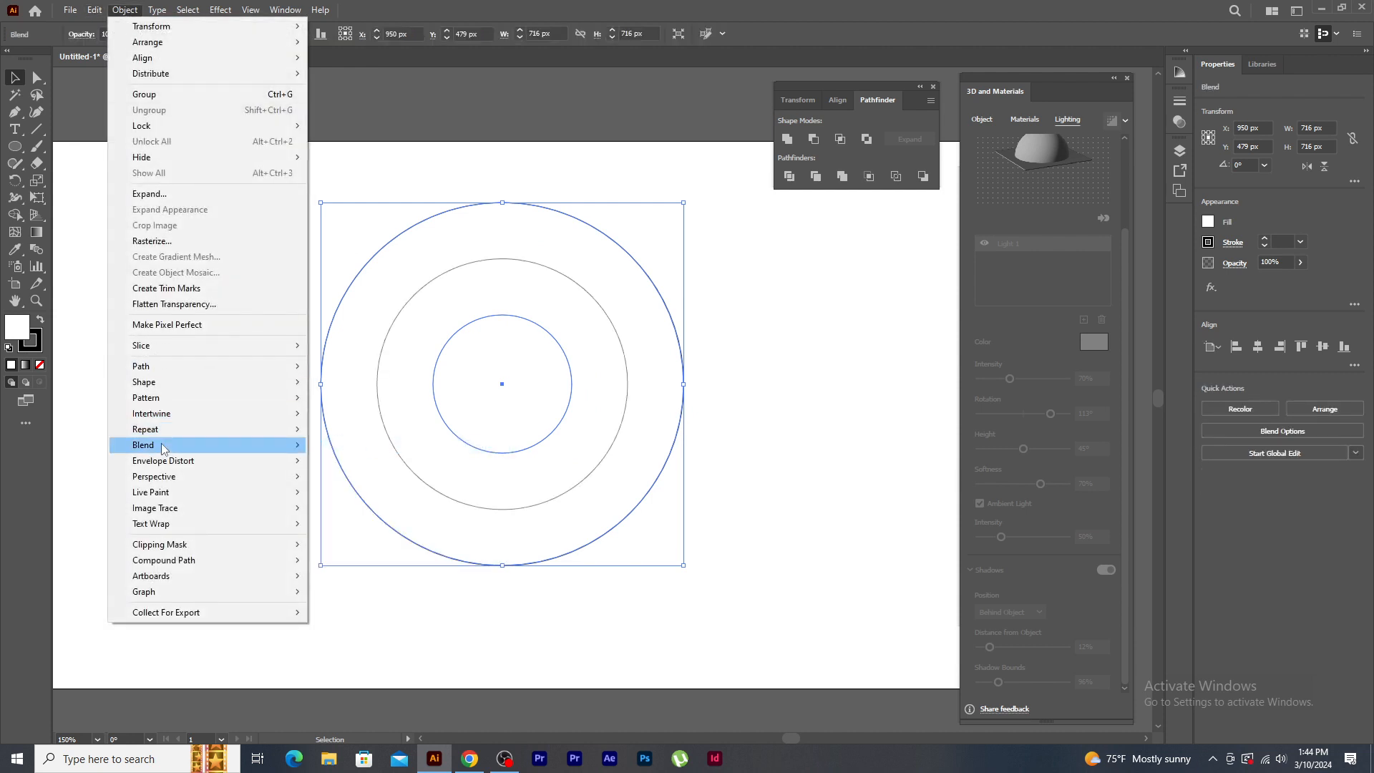
mouse_move(163, 447)
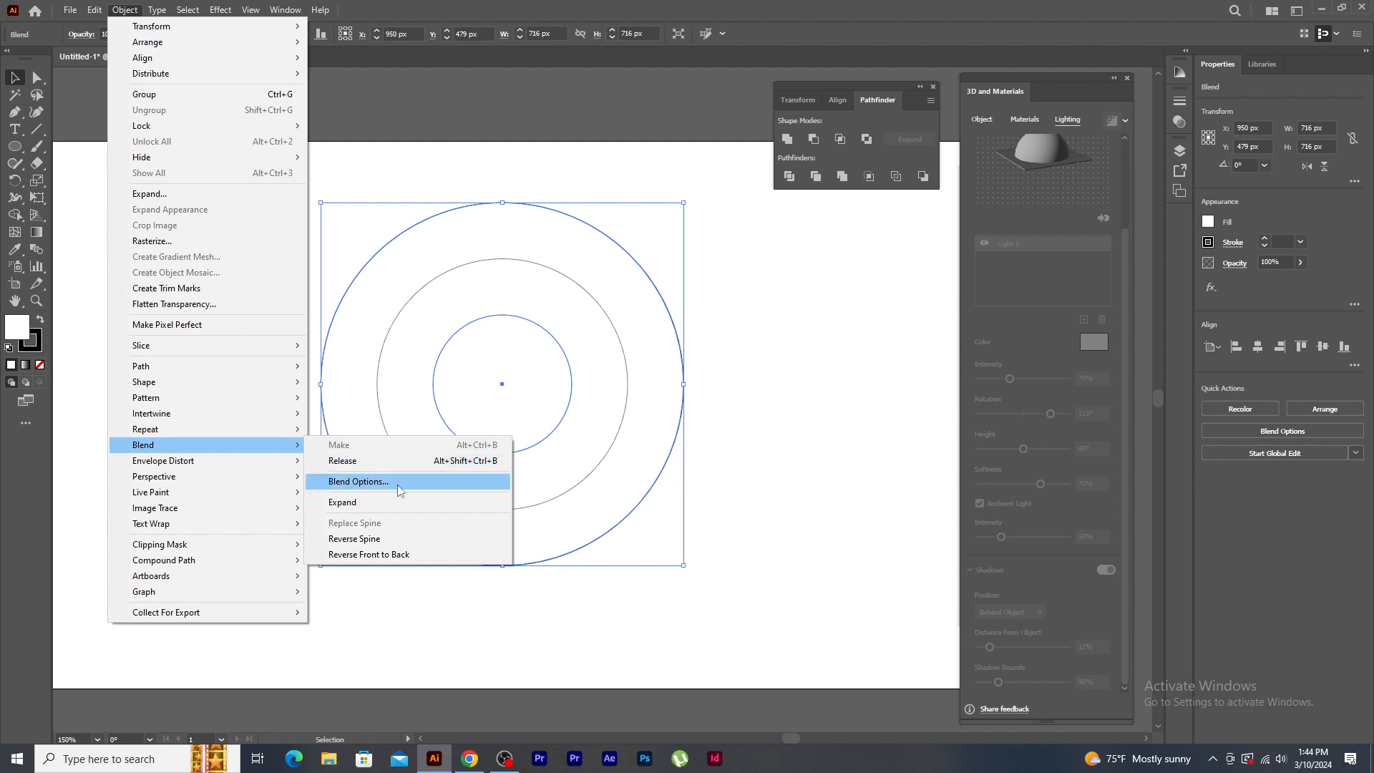
click(421, 482)
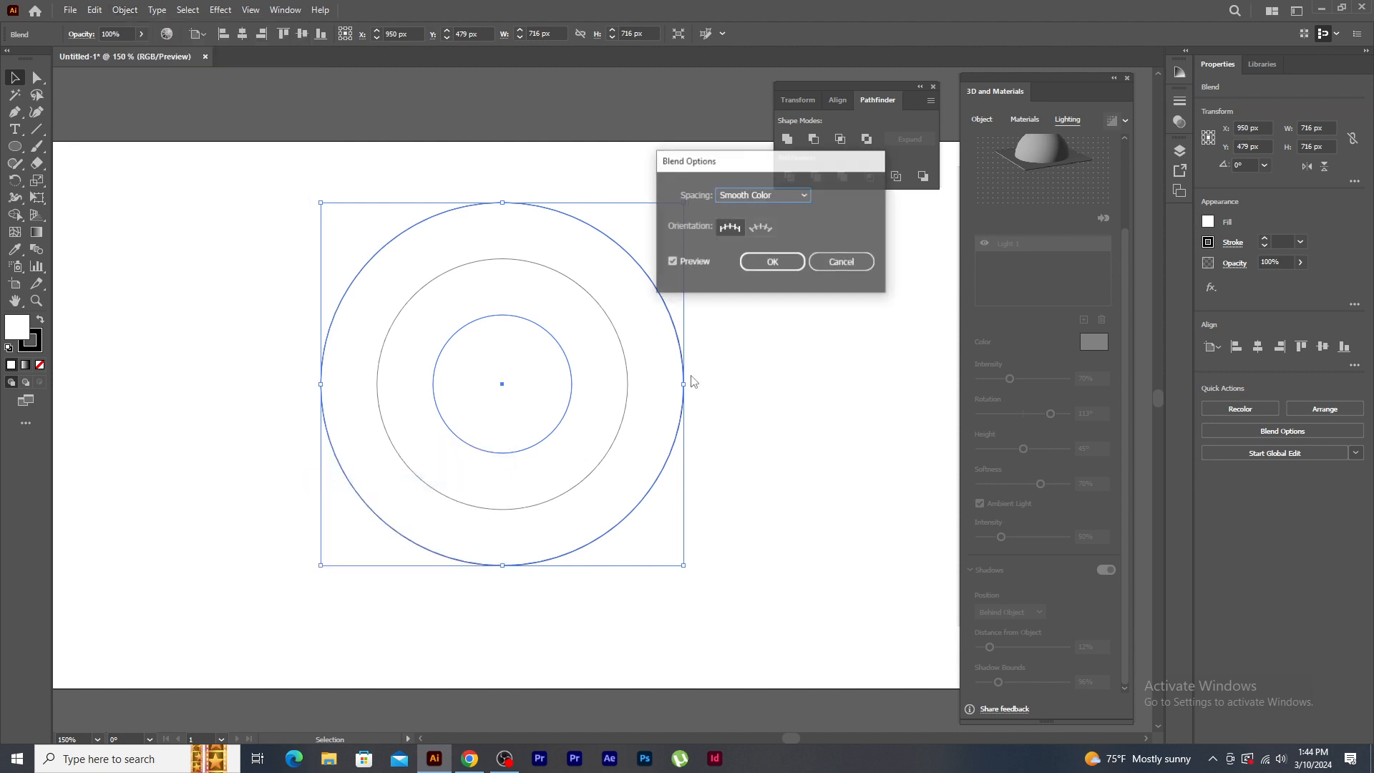
click(791, 198)
click(792, 228)
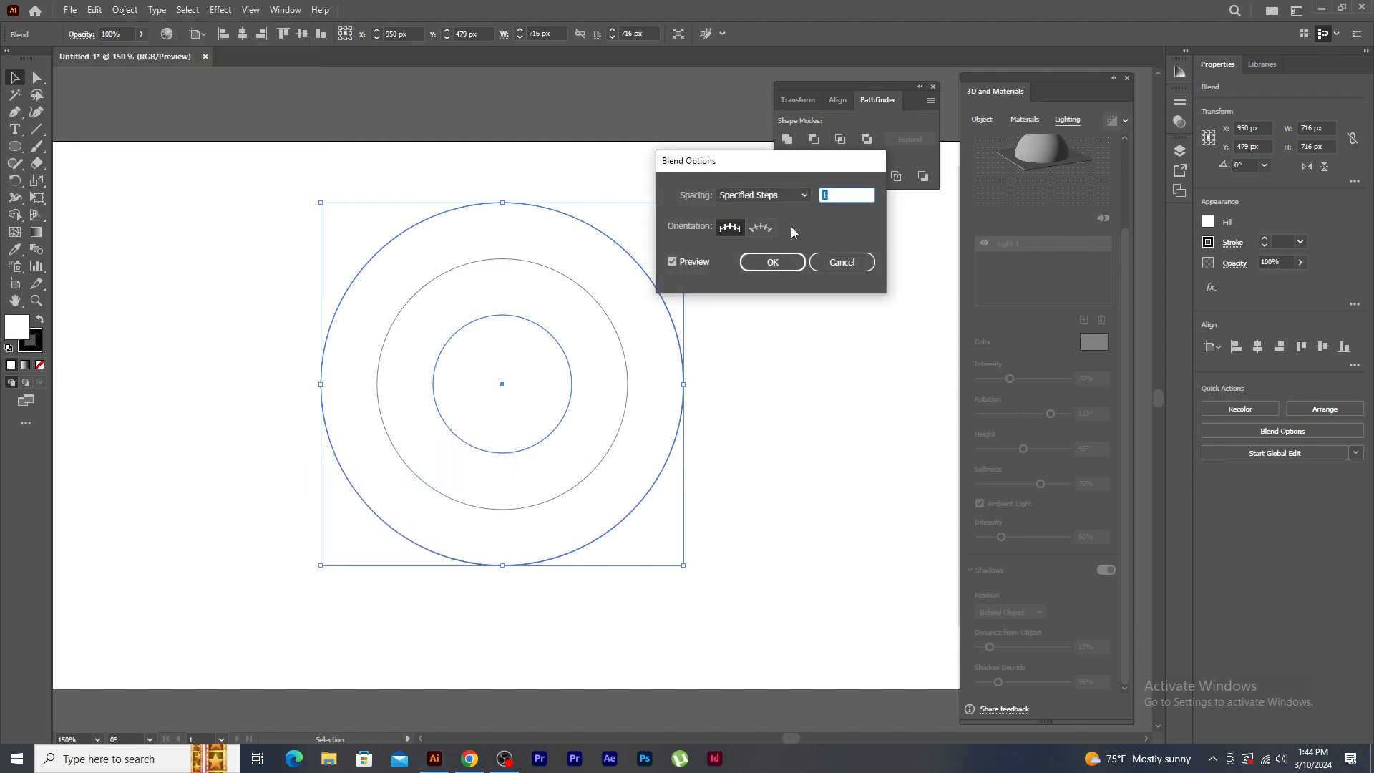
key(Up)
key(Up)
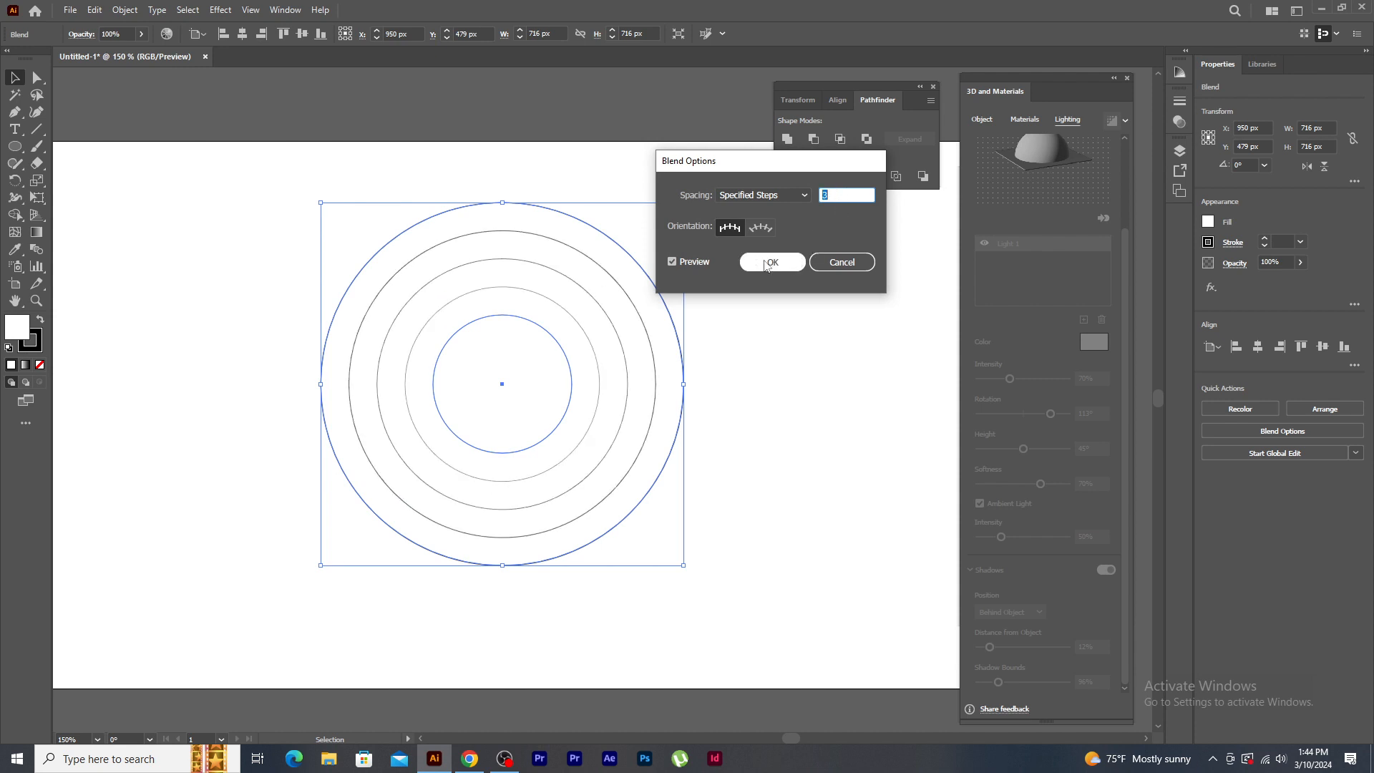
click(773, 263)
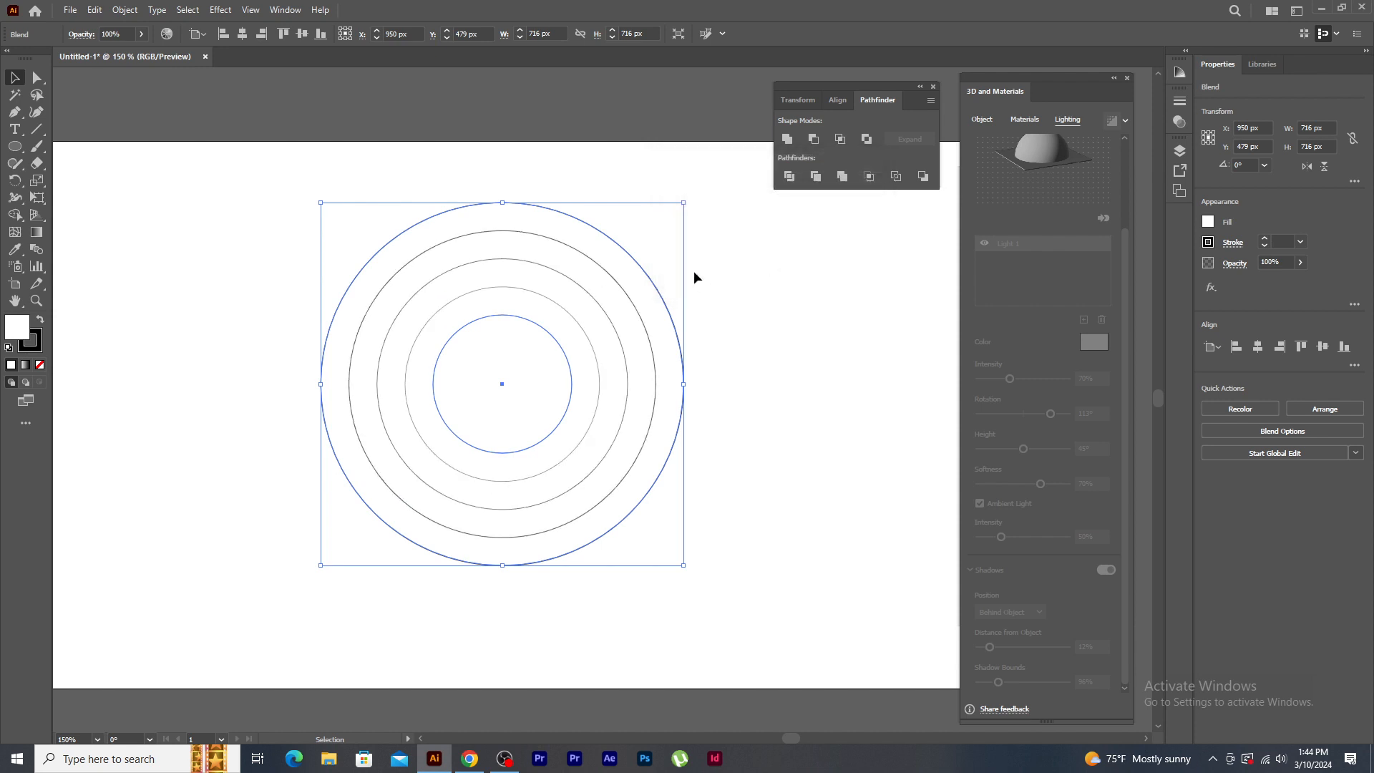
- Expand the blend with object, fill and stroke included, and ungroup the resulting circles
click(124, 10)
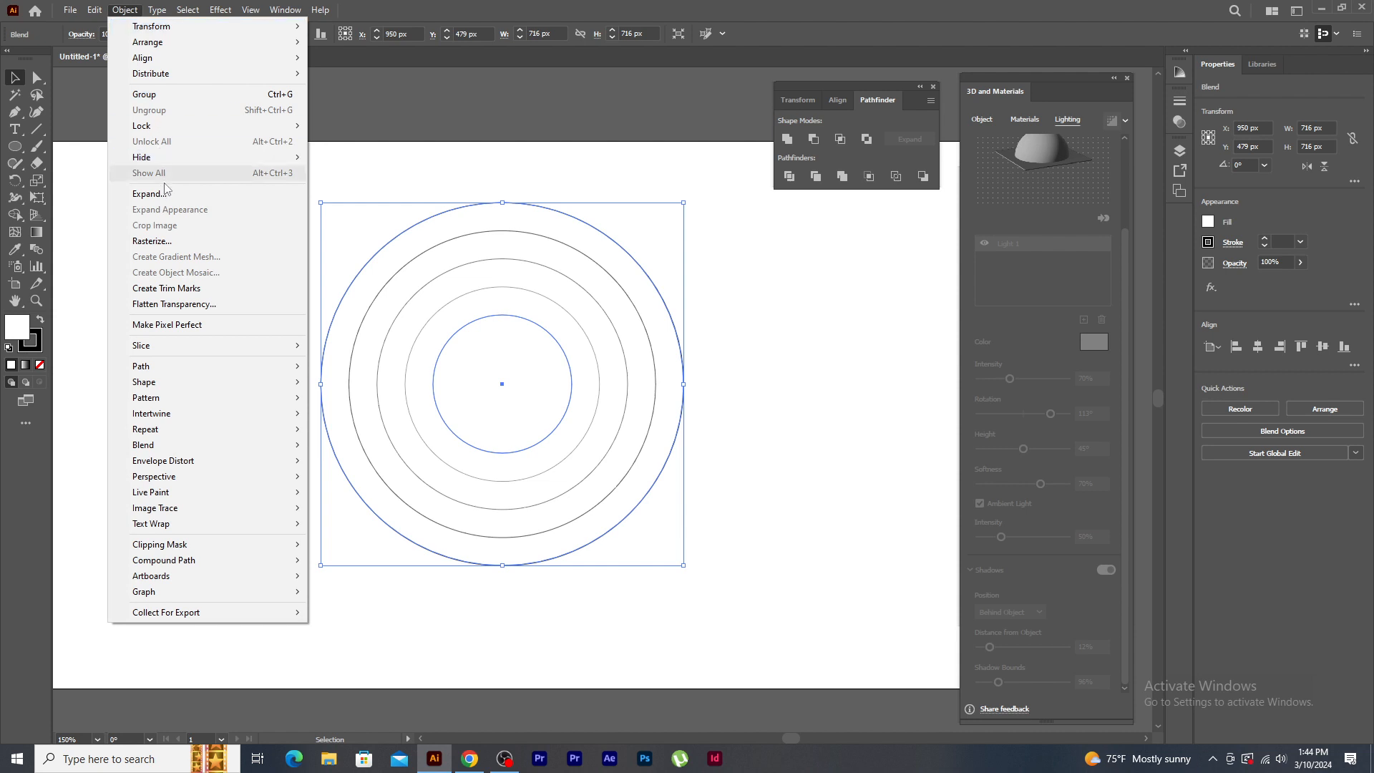
click(165, 193)
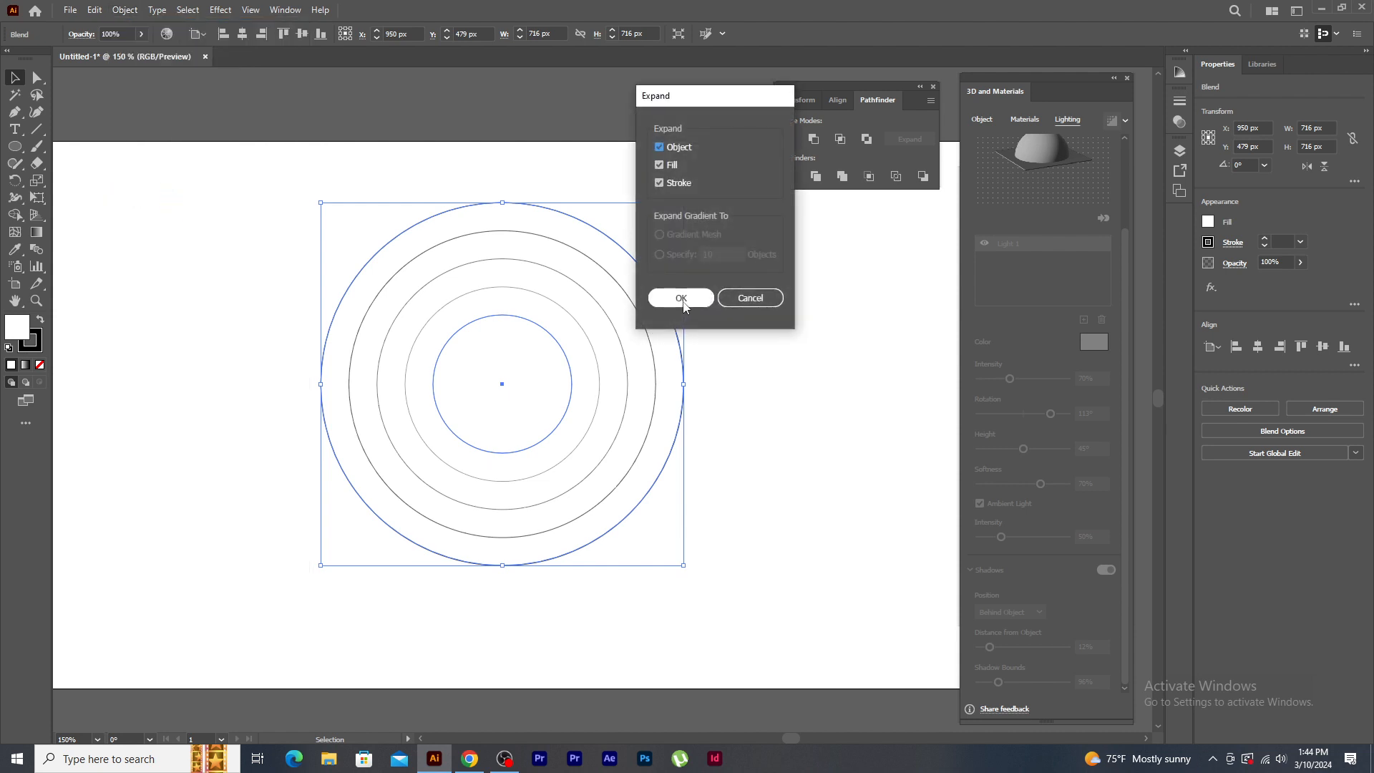
click(681, 302)
right_click(624, 296)
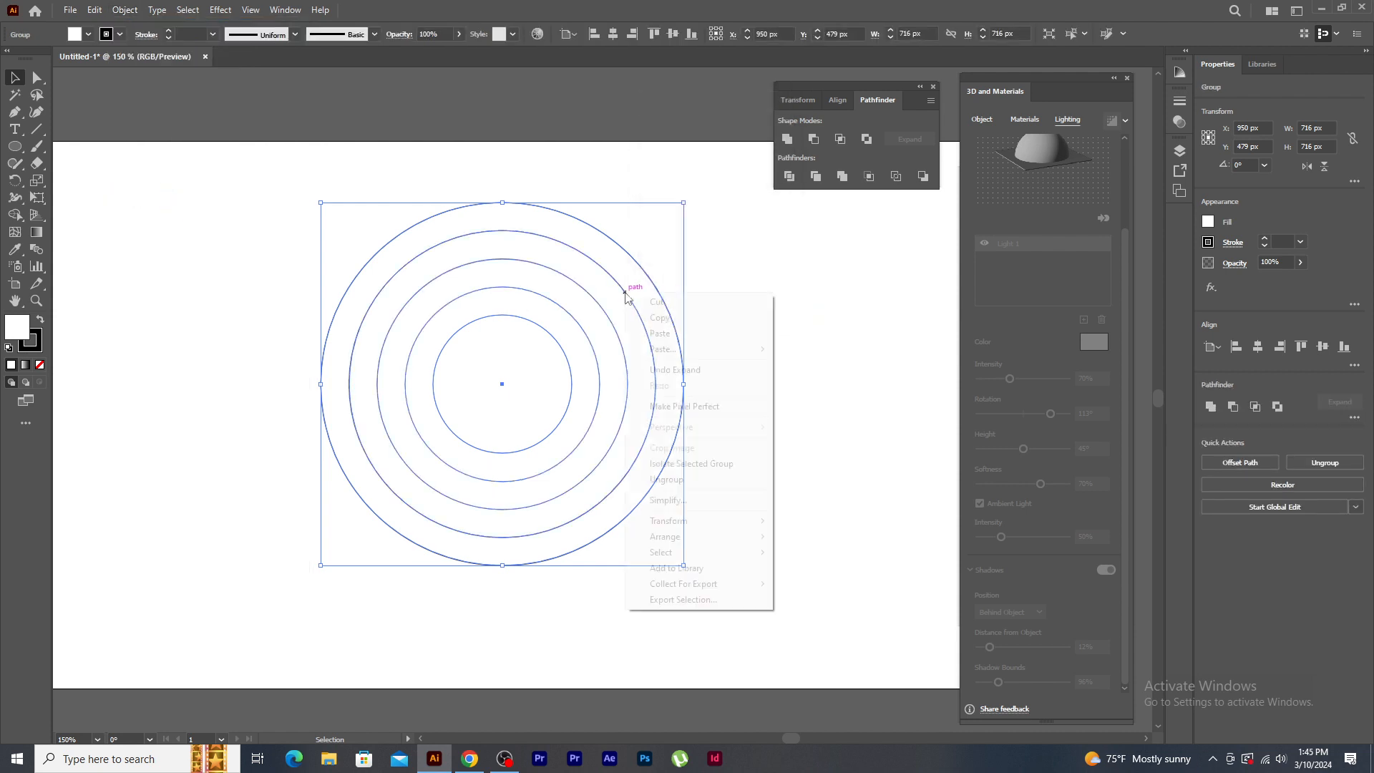
click(671, 480)
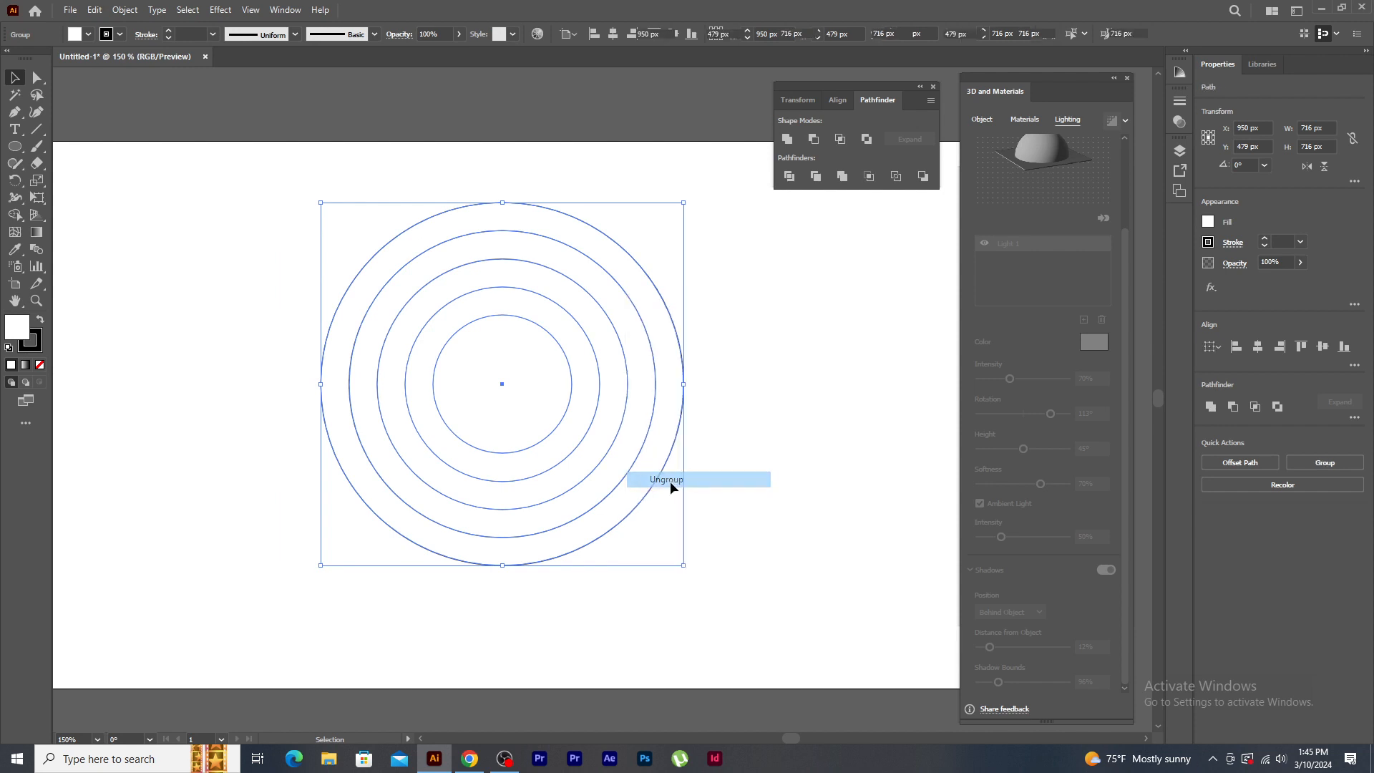
click(813, 331)
drag(638, 318, 669, 310)
mouse_move(591, 331)
mouse_down()
mouse_move(636, 332)
mouse_move(596, 349)
mouse_move(588, 315)
mouse_up()
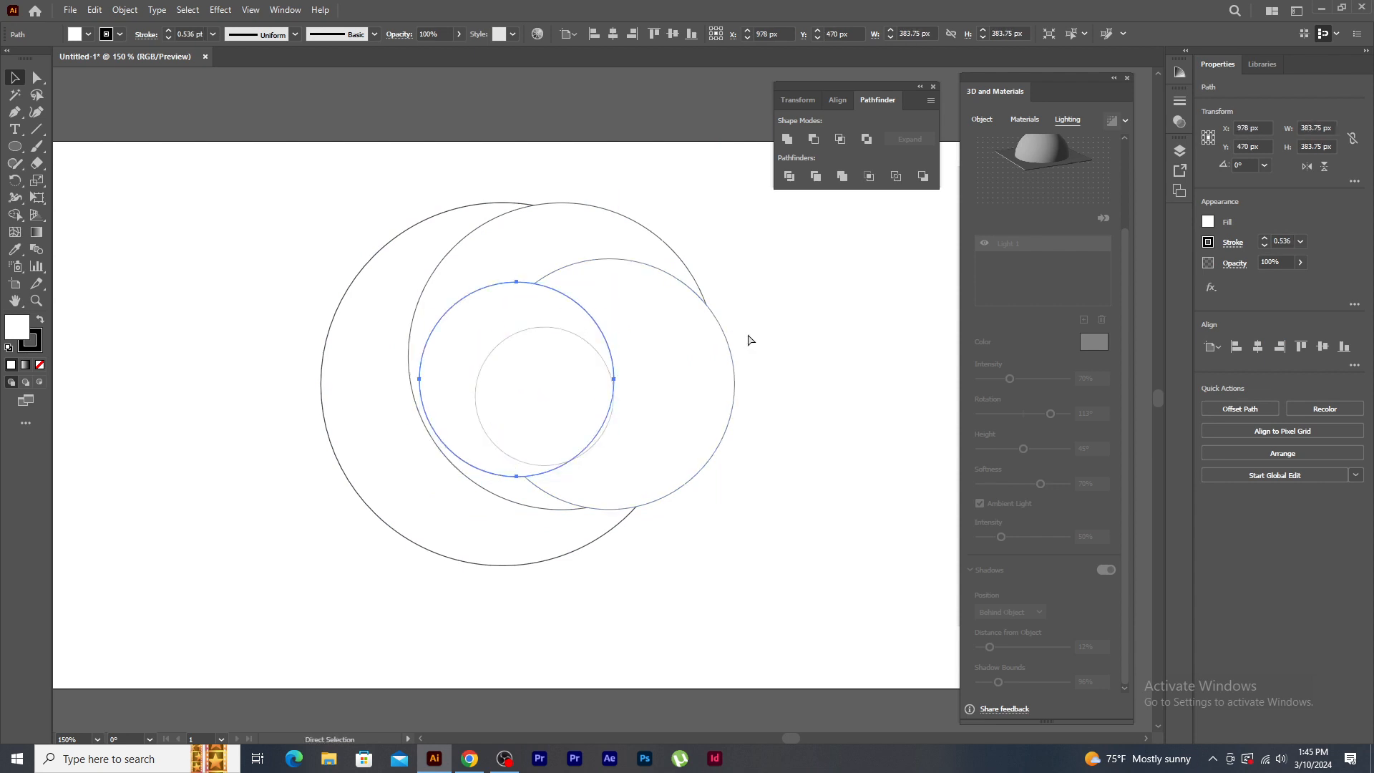
key(ctrl+z)
key(ctrl+z)
key(ctrl+z)
key(ctrl+z)
key(ctrl+z)
key(ctrl+z)
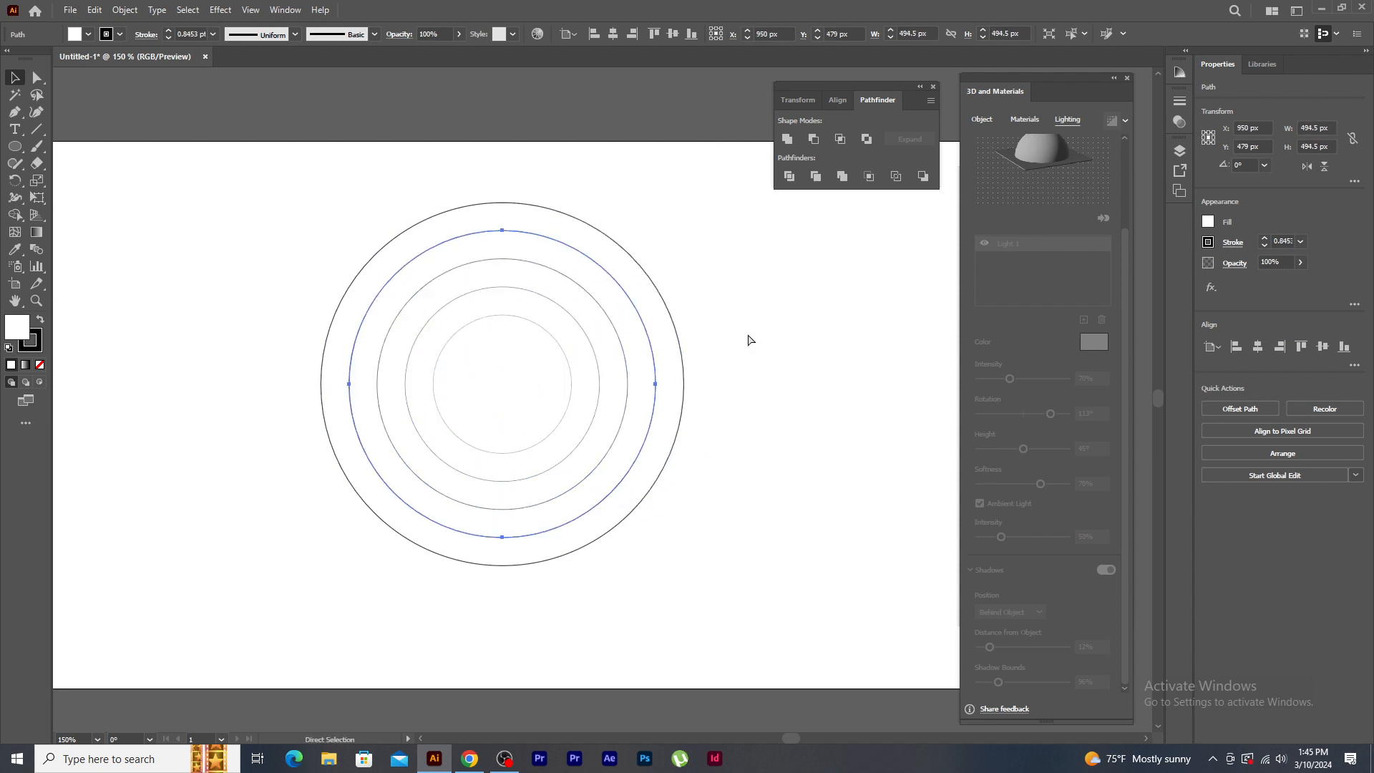
- Draw a horizontal line about 953 px long through the centre of the concentric circles, extending past both sides
drag(246, 171, 691, 553)
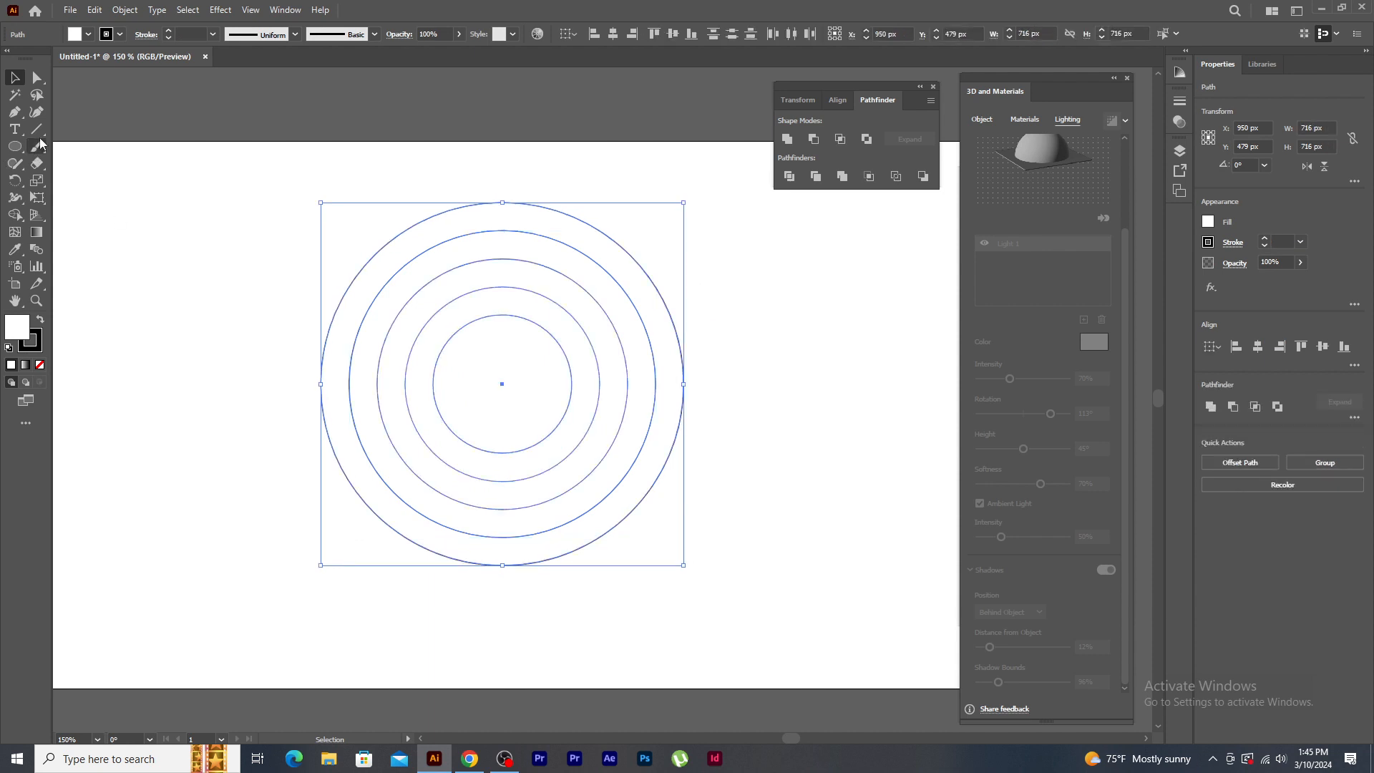
click(37, 129)
drag(283, 384, 766, 385)
click(15, 77)
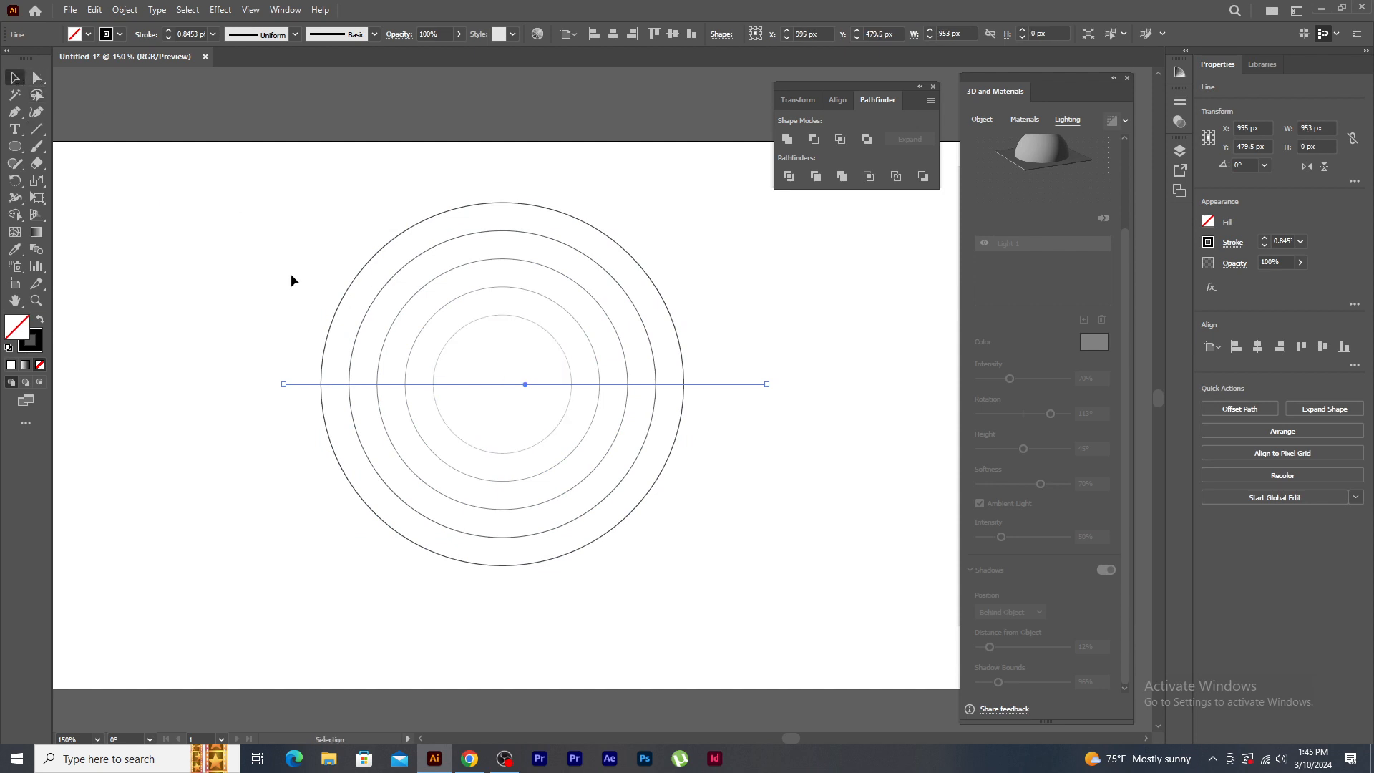
- Divide the concentric circles along the horizontal line with Pathfinder and ungroup the pieces
drag(541, 466, 763, 606)
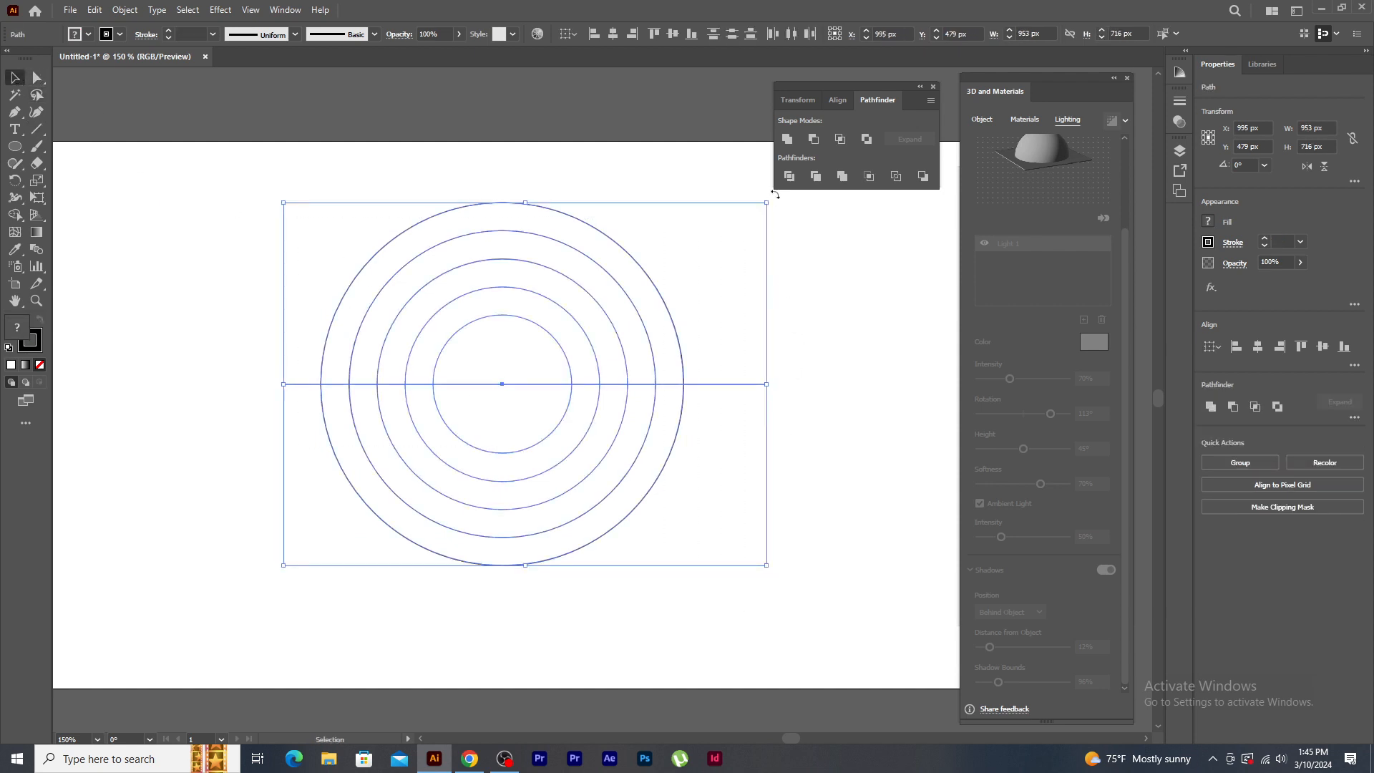
click(792, 183)
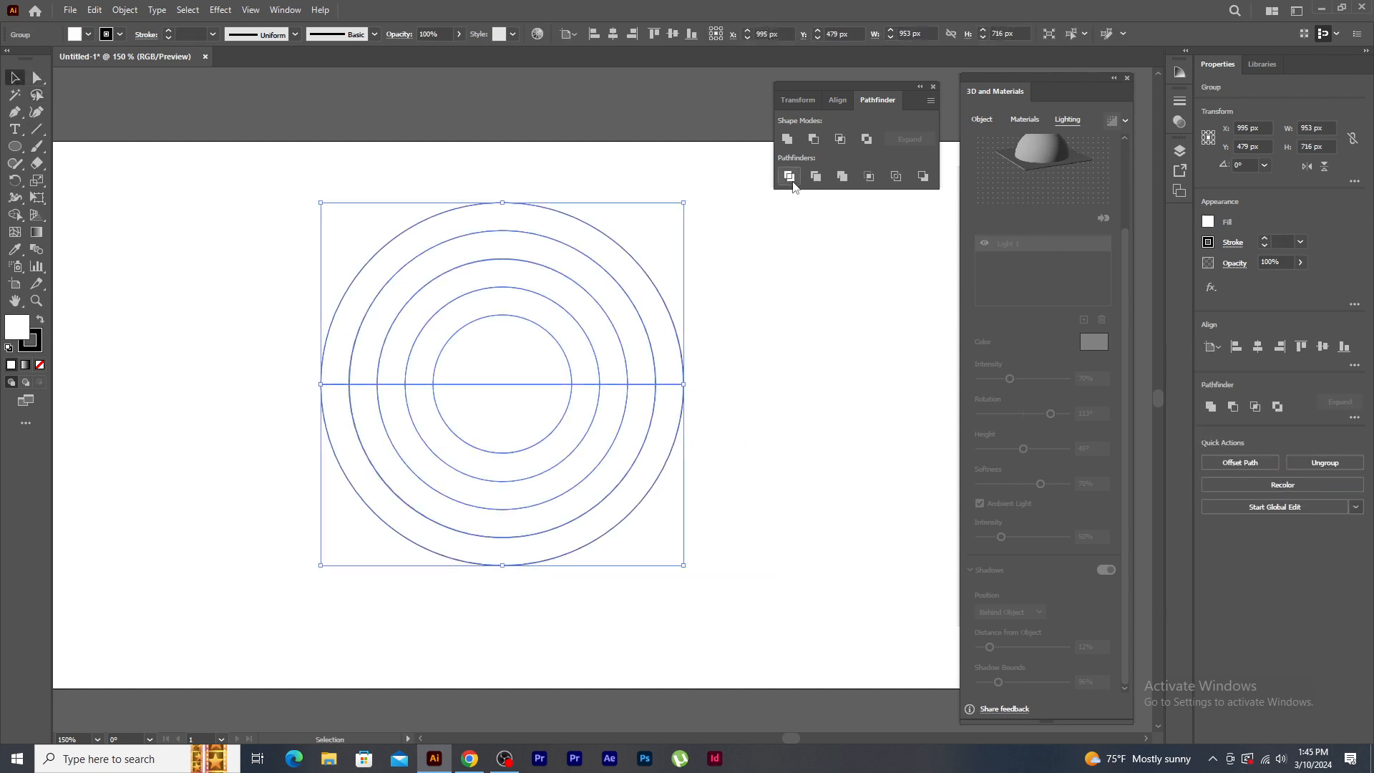
right_click(547, 337)
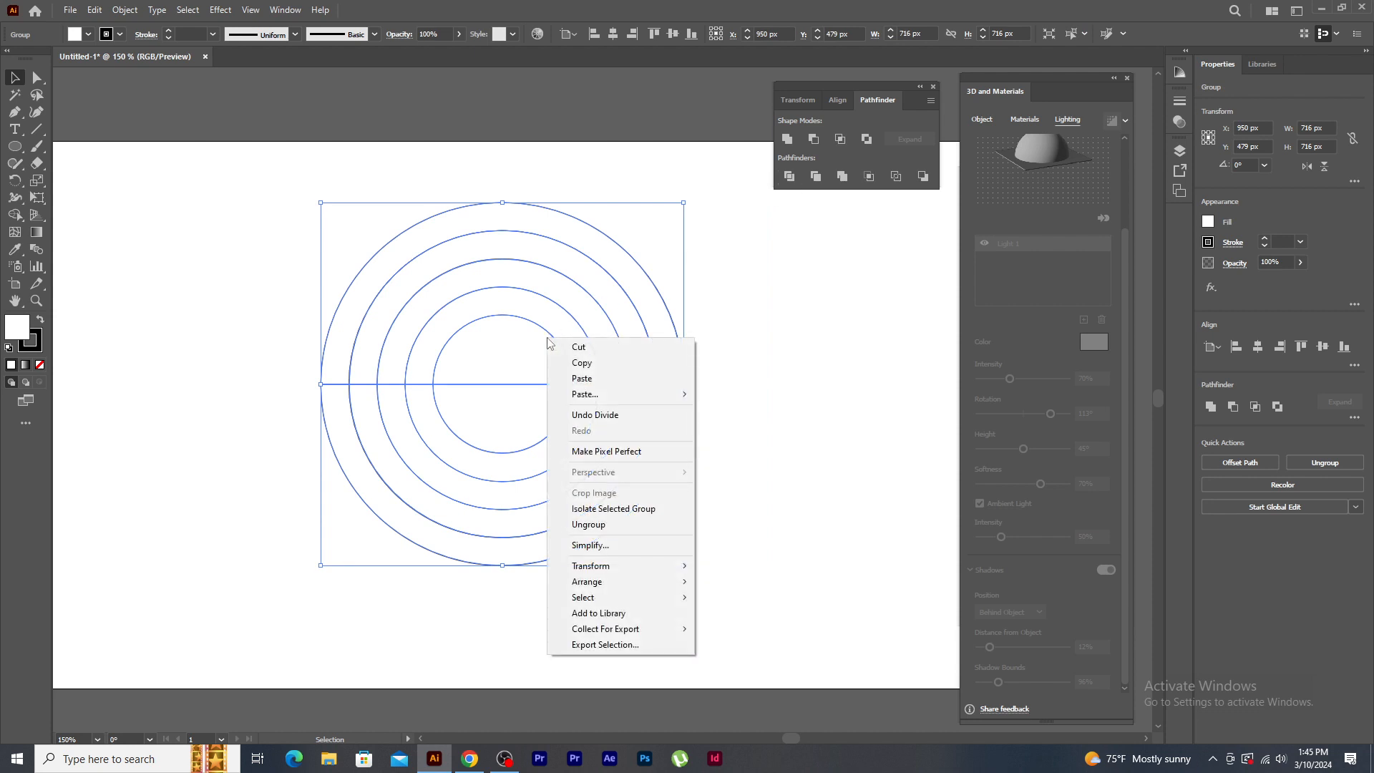
click(601, 527)
- Delete the lower half of the divided circles and the innermost upper semicircle, keeping only the arched bands
drag(783, 446, 314, 466)
key(Delete)
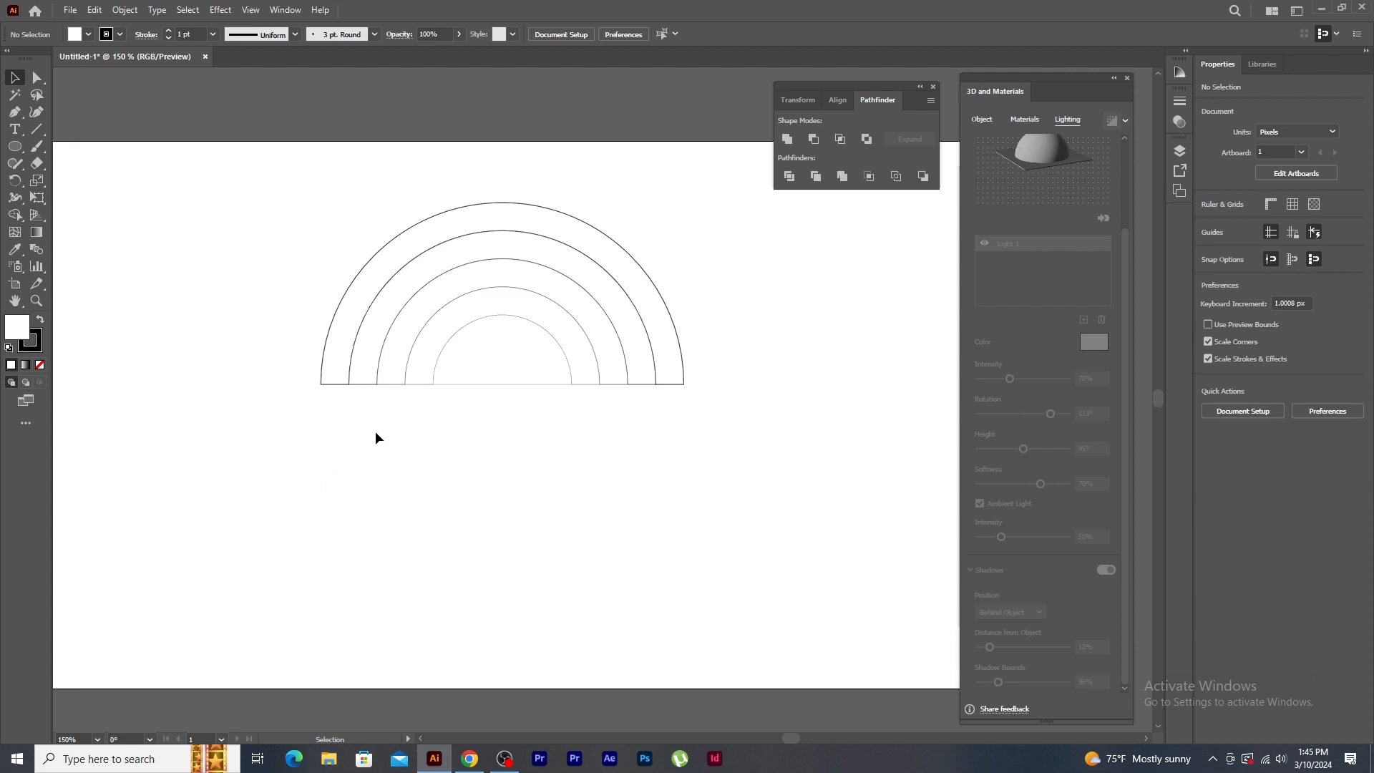
click(483, 385)
key(Delete)
- Move the arched bands down to the middle of the artboard and fill the outermost band with red
drag(376, 209, 556, 365)
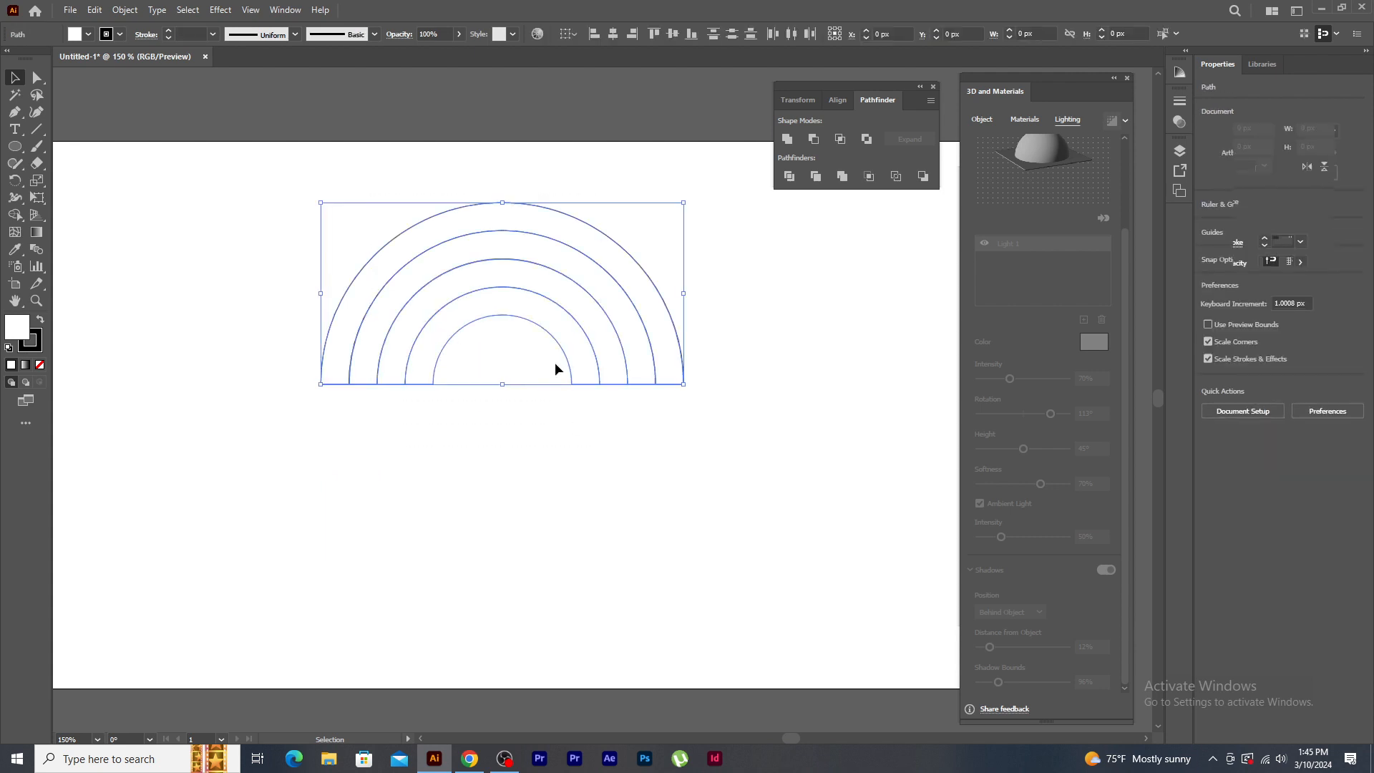
drag(556, 312, 565, 400)
click(538, 286)
click(538, 286)
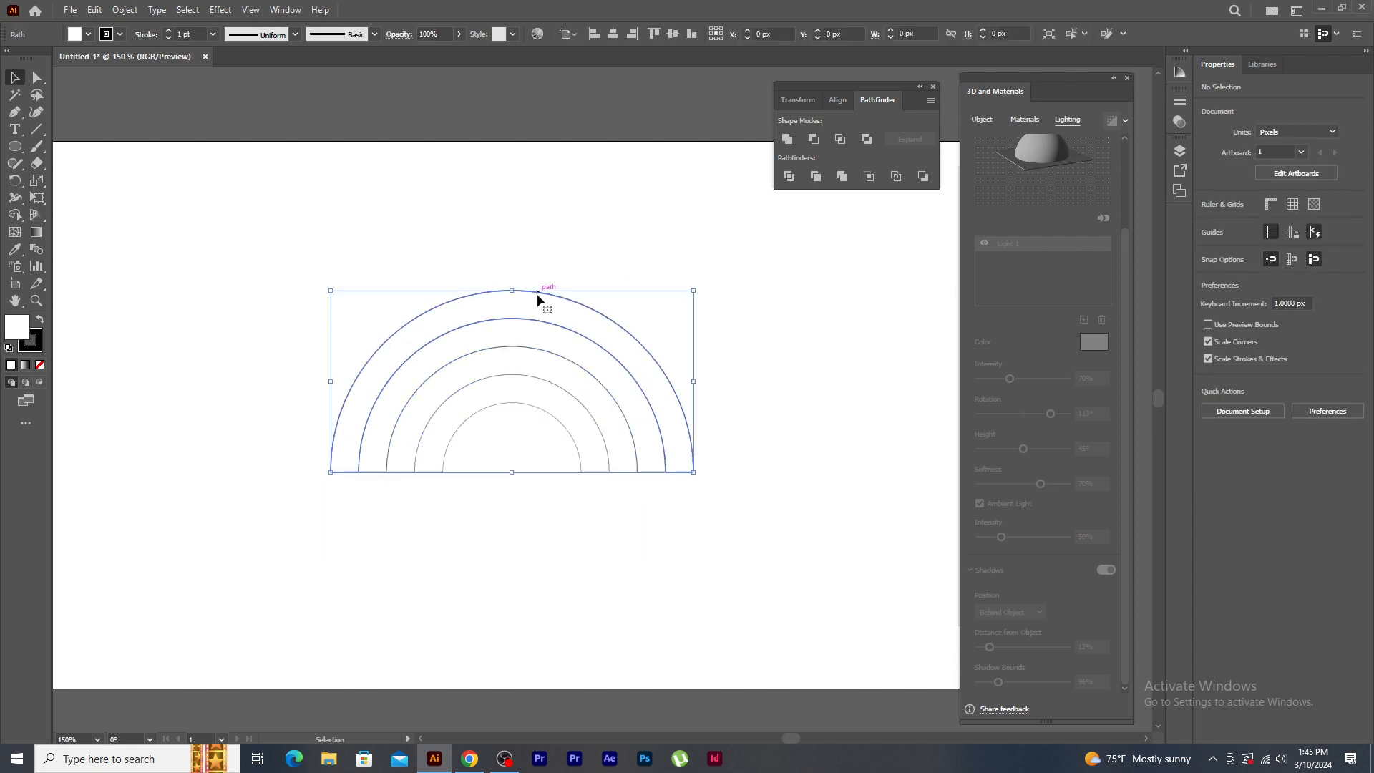
click(88, 34)
click(49, 60)
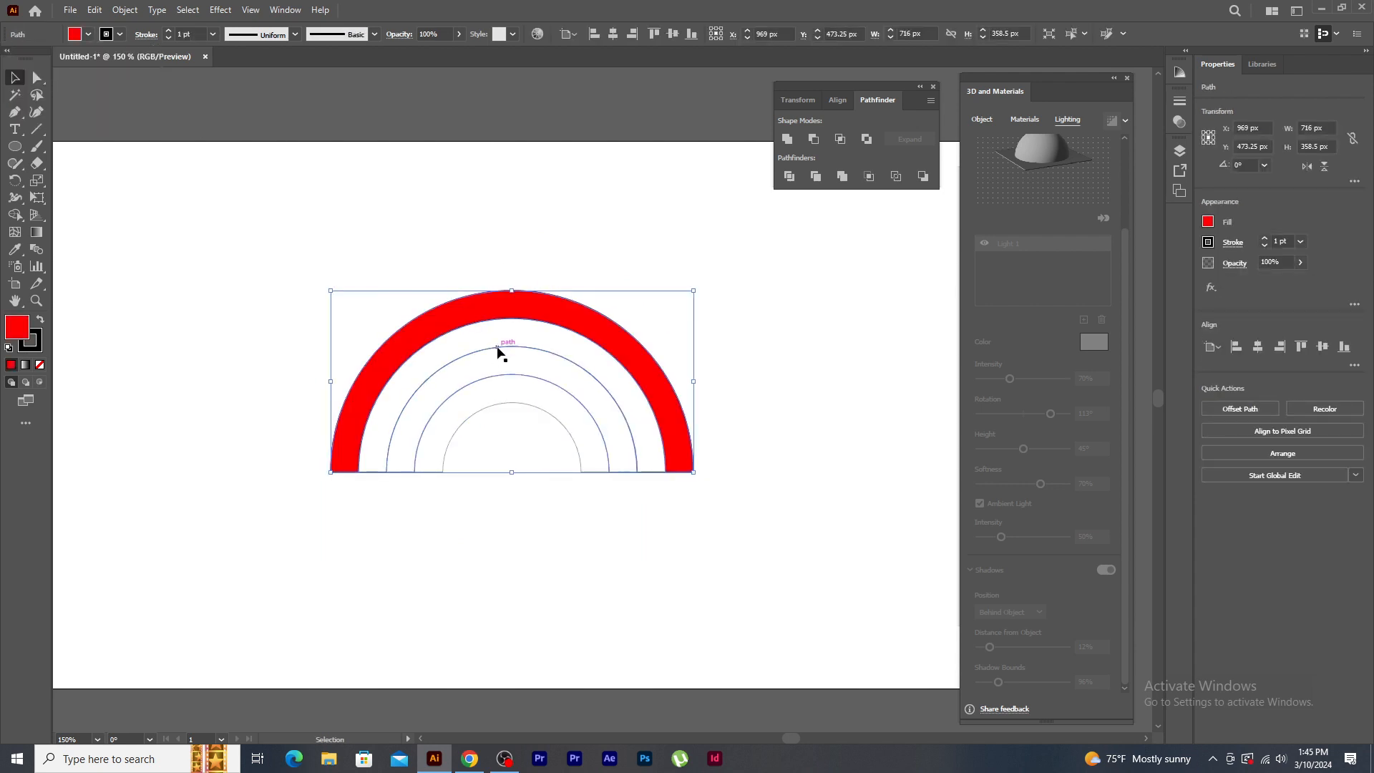
- Fill the three unfilled rainbow bands, from the outside inward, with light blue, yellow and green
click(500, 351)
click(88, 35)
click(19, 111)
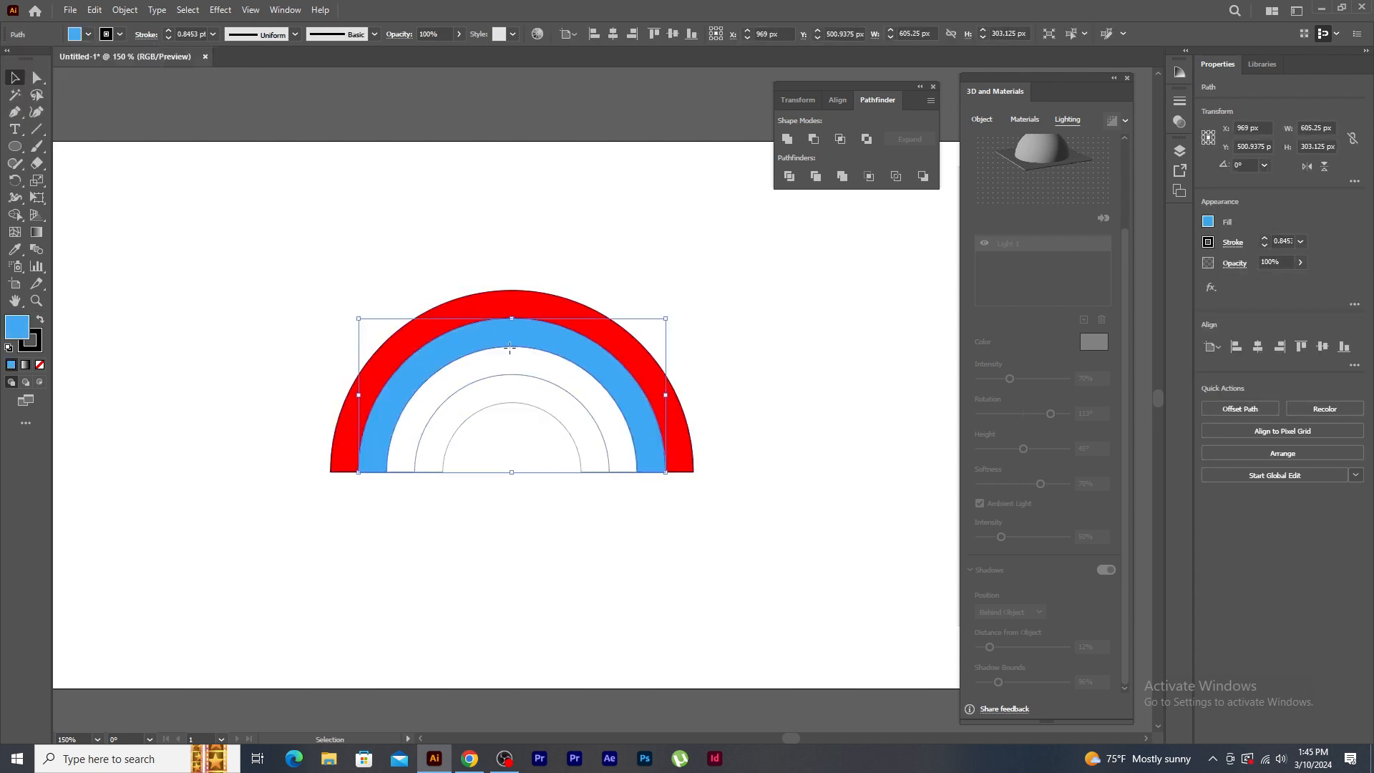
click(520, 424)
click(512, 362)
click(88, 35)
click(58, 60)
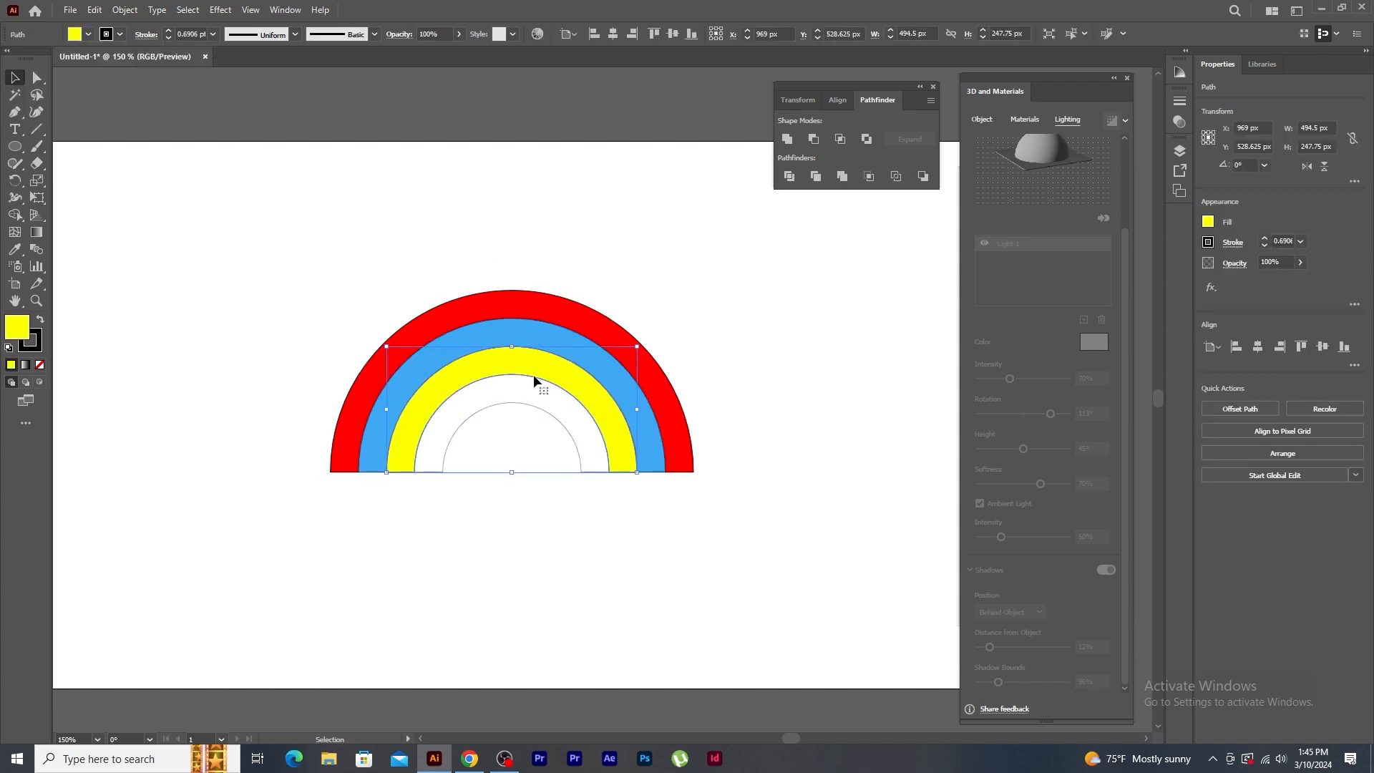
click(528, 422)
click(552, 387)
click(88, 34)
click(54, 74)
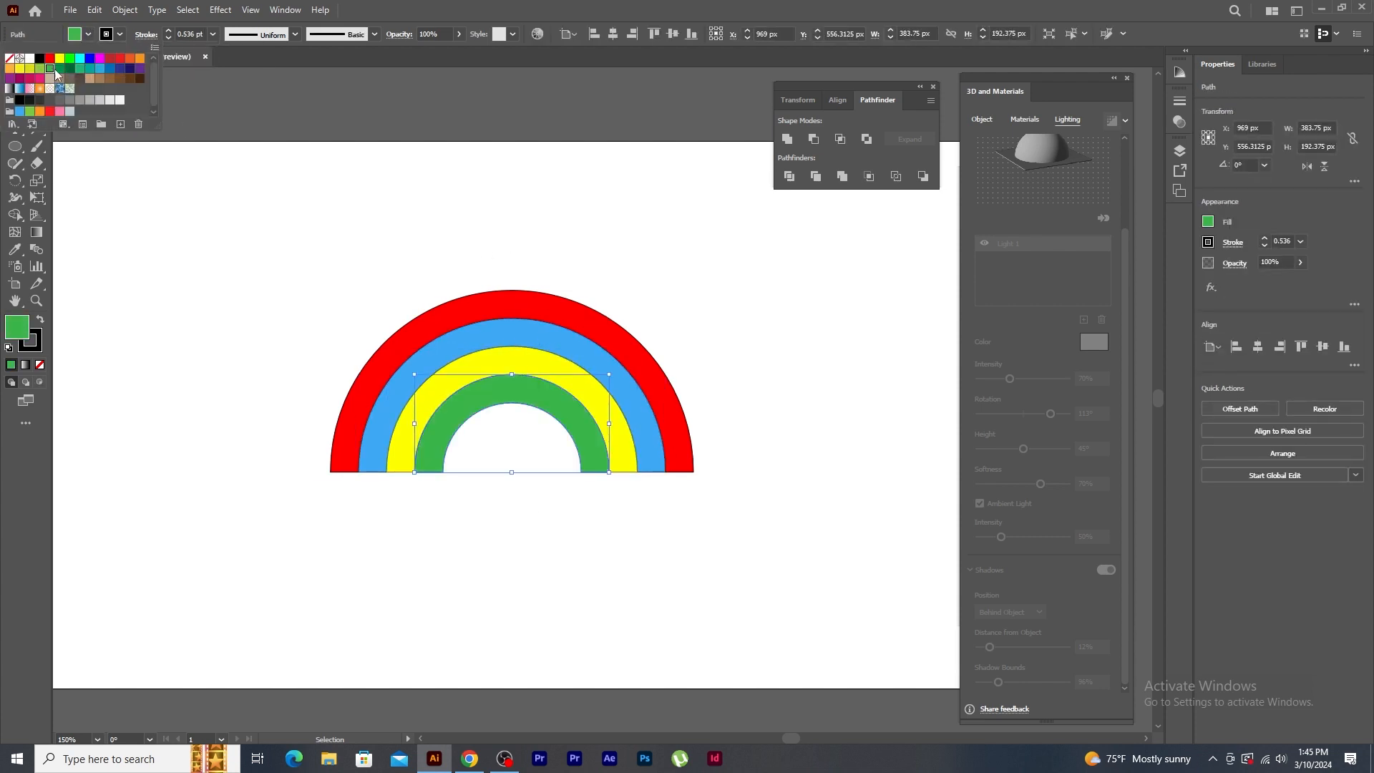
- Remove the stroke from all four rainbow bands
click(620, 432)
click(119, 34)
click(9, 60)
click(565, 252)
click(607, 225)
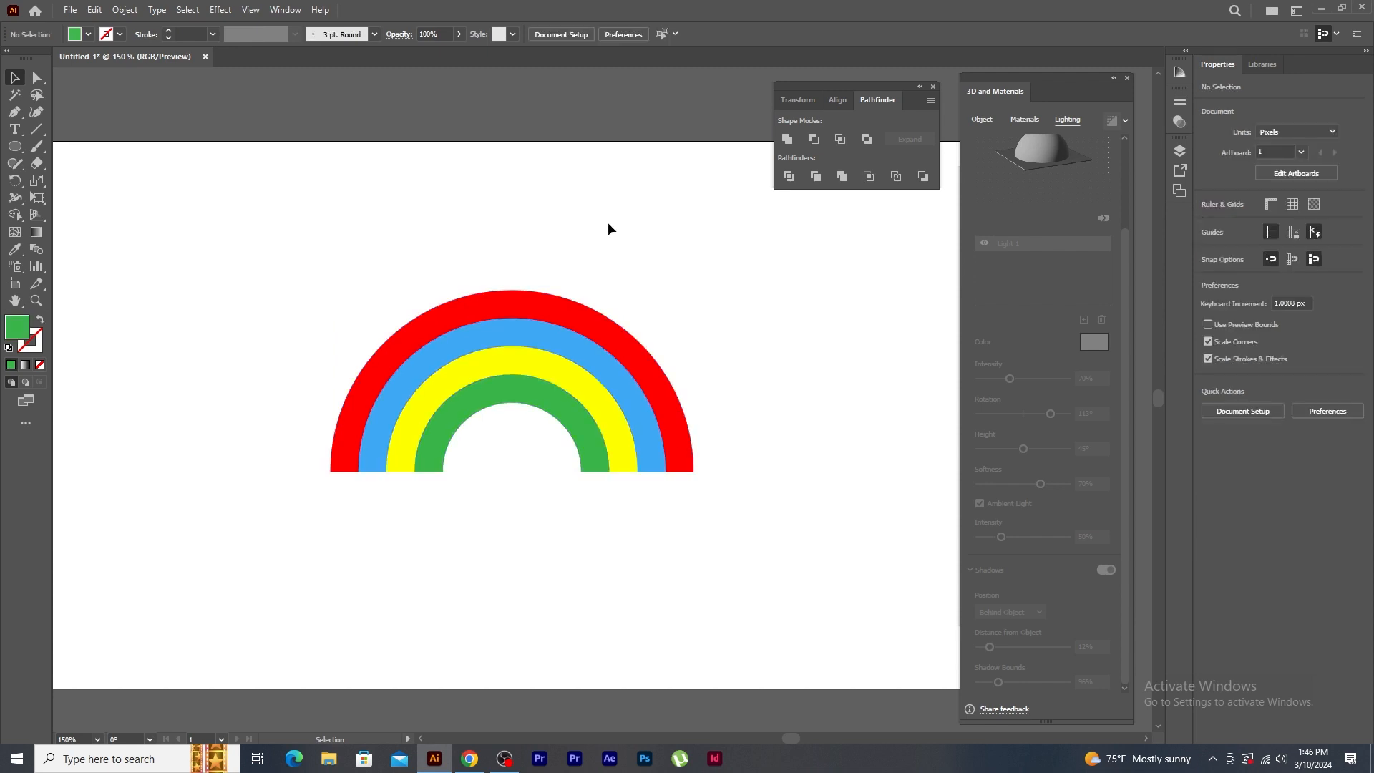
- Draw a circle about 208 px in diameter left of the rainbow and fill it with light grey
click(9, 147)
mouse_move(217, 342)
mouse_down()
mouse_move(276, 399)
mouse_move(237, 491)
mouse_up()
key(v)
click(88, 35)
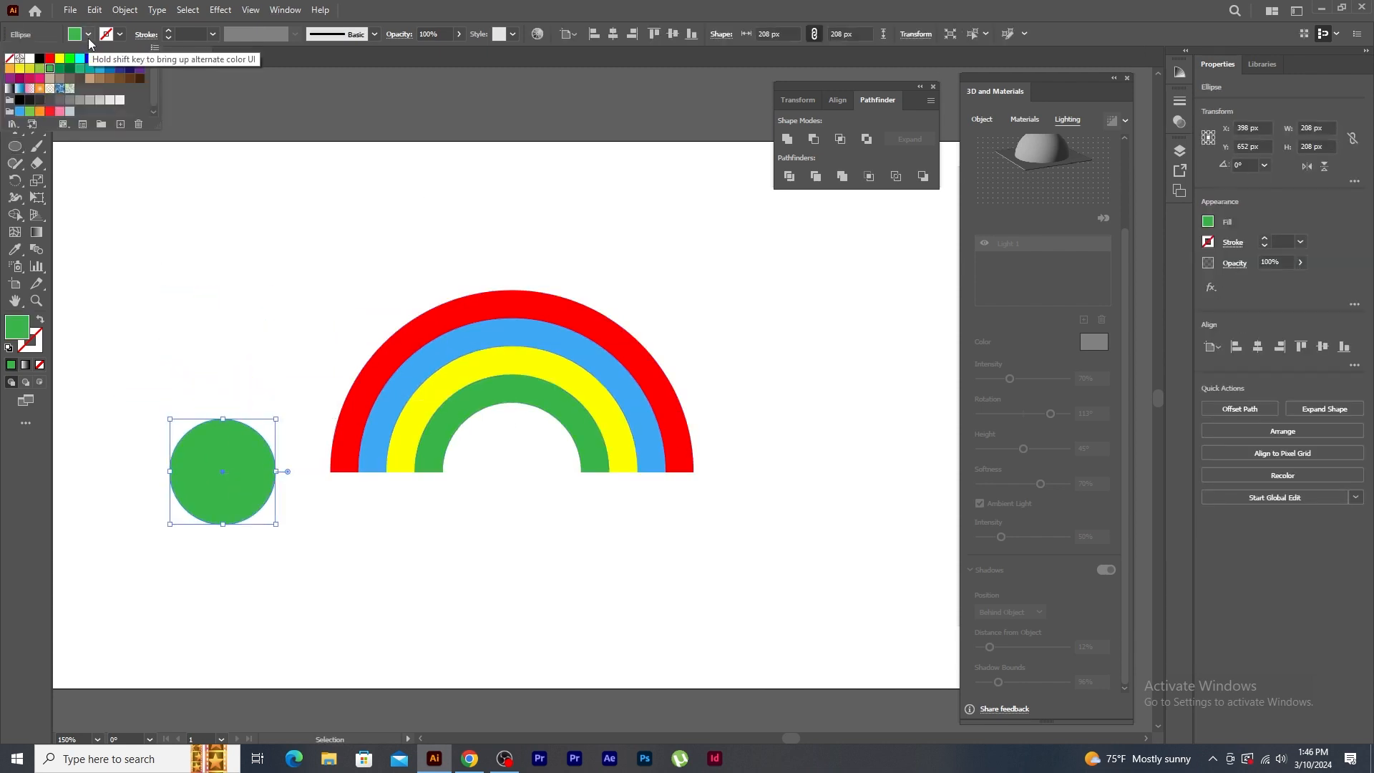
click(111, 100)
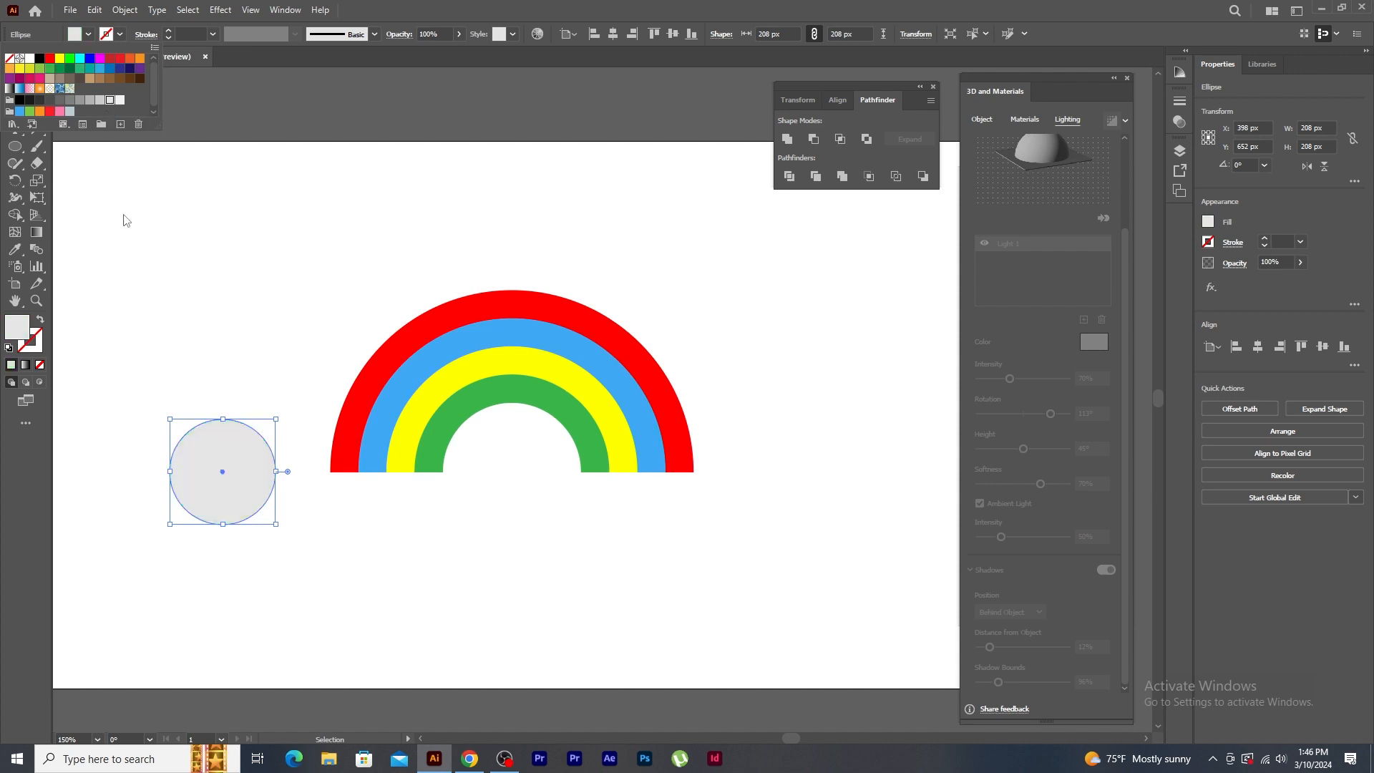
- Duplicate the grey circle to build a cloud of five overlapping circles over the rainbow's left end
click(276, 523)
drag(264, 482, 342, 505)
click(494, 613)
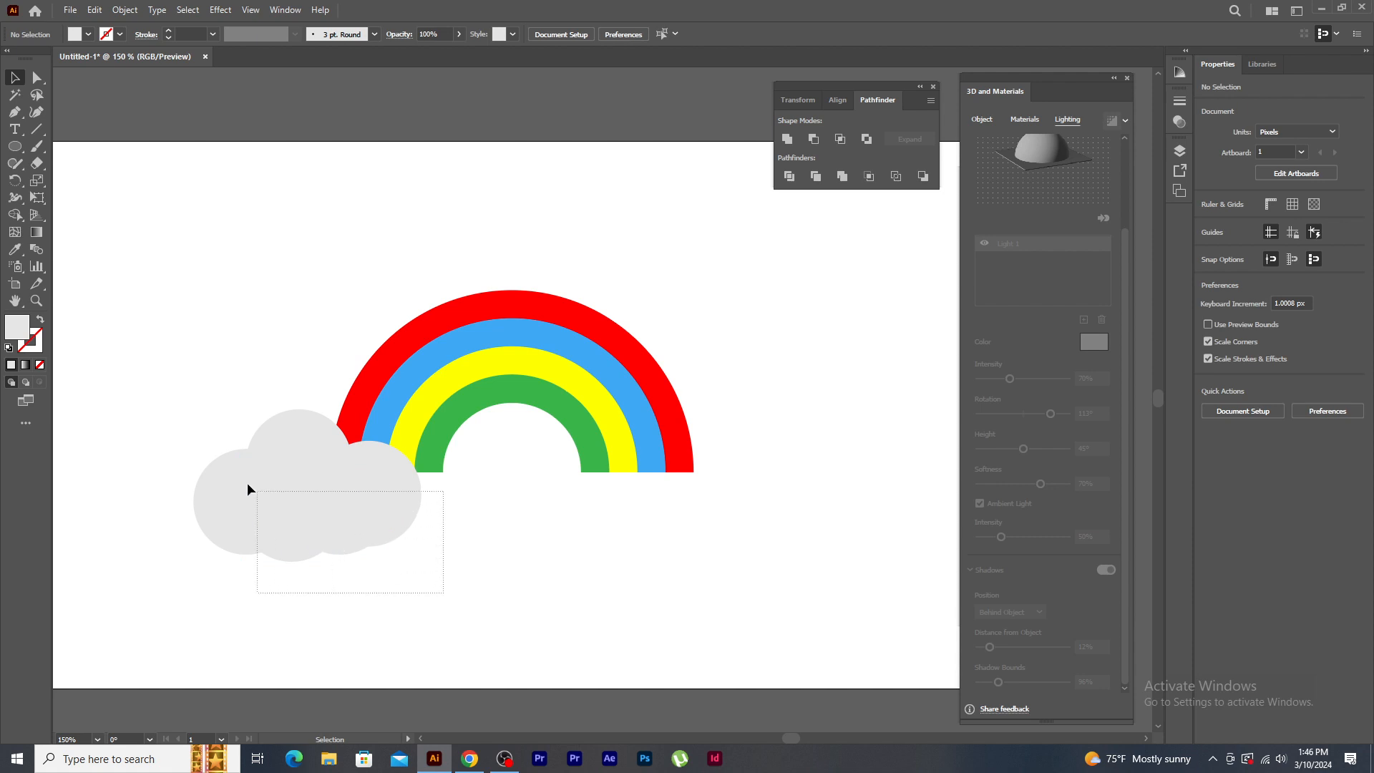
- Copy the whole cloud to the rainbow's right end and reflect the copy across the vertical axis
drag(247, 490, 236, 474)
drag(326, 485, 657, 493)
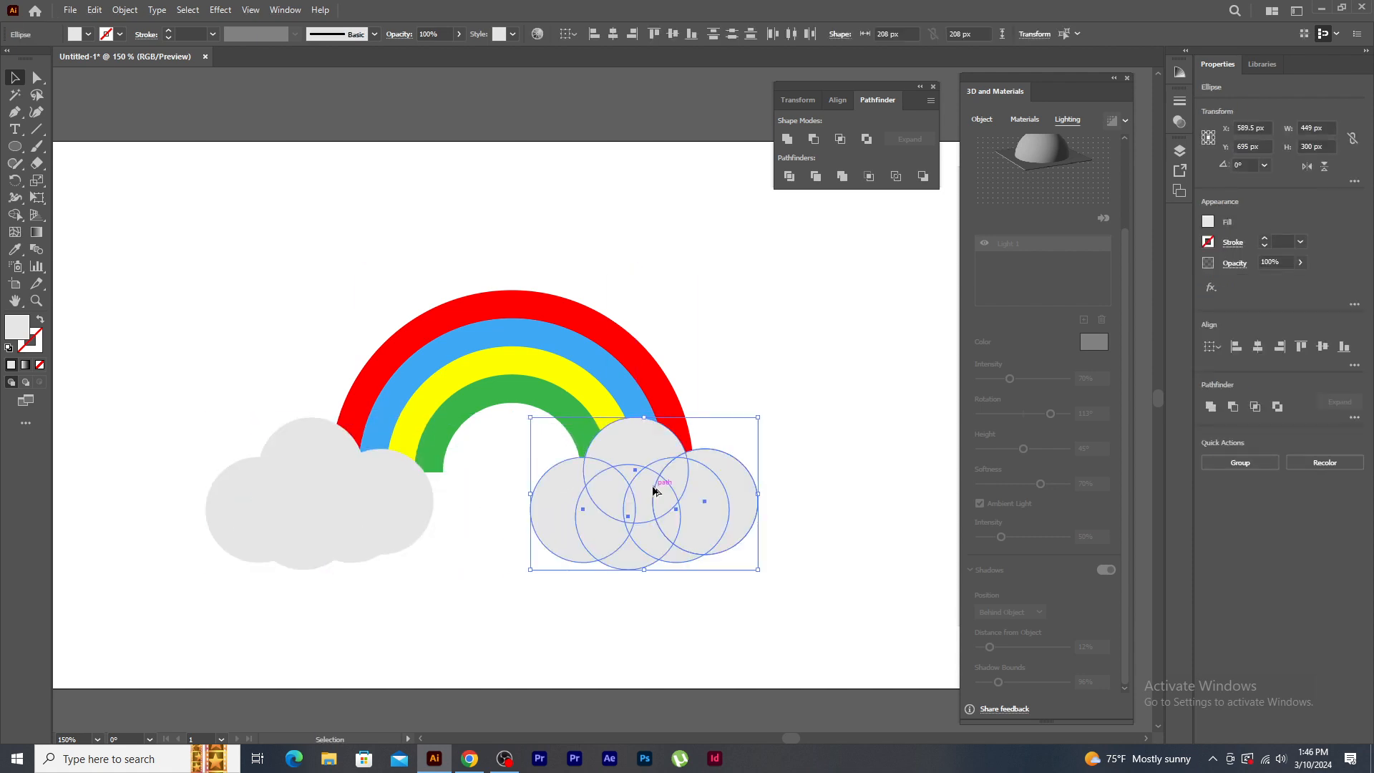
right_click(642, 481)
mouse_move(700, 402)
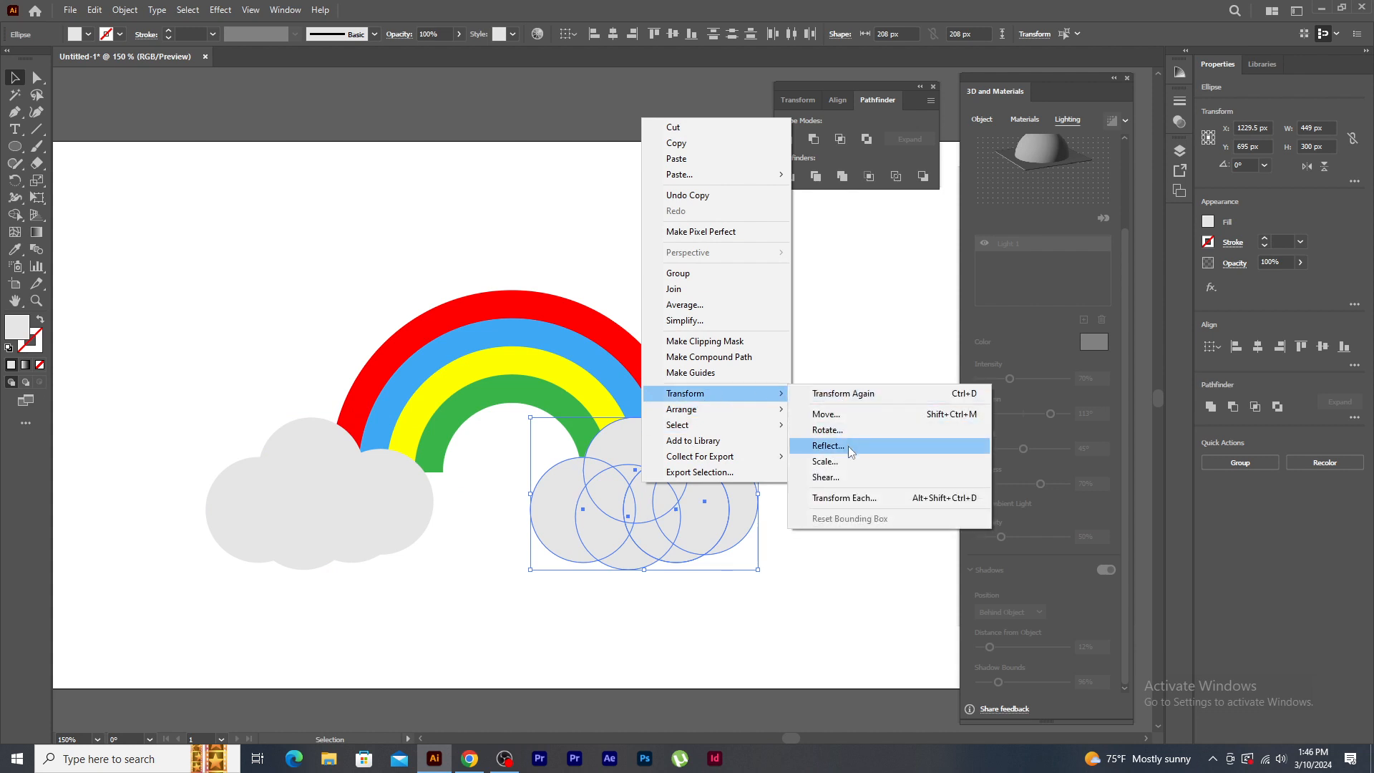
click(828, 446)
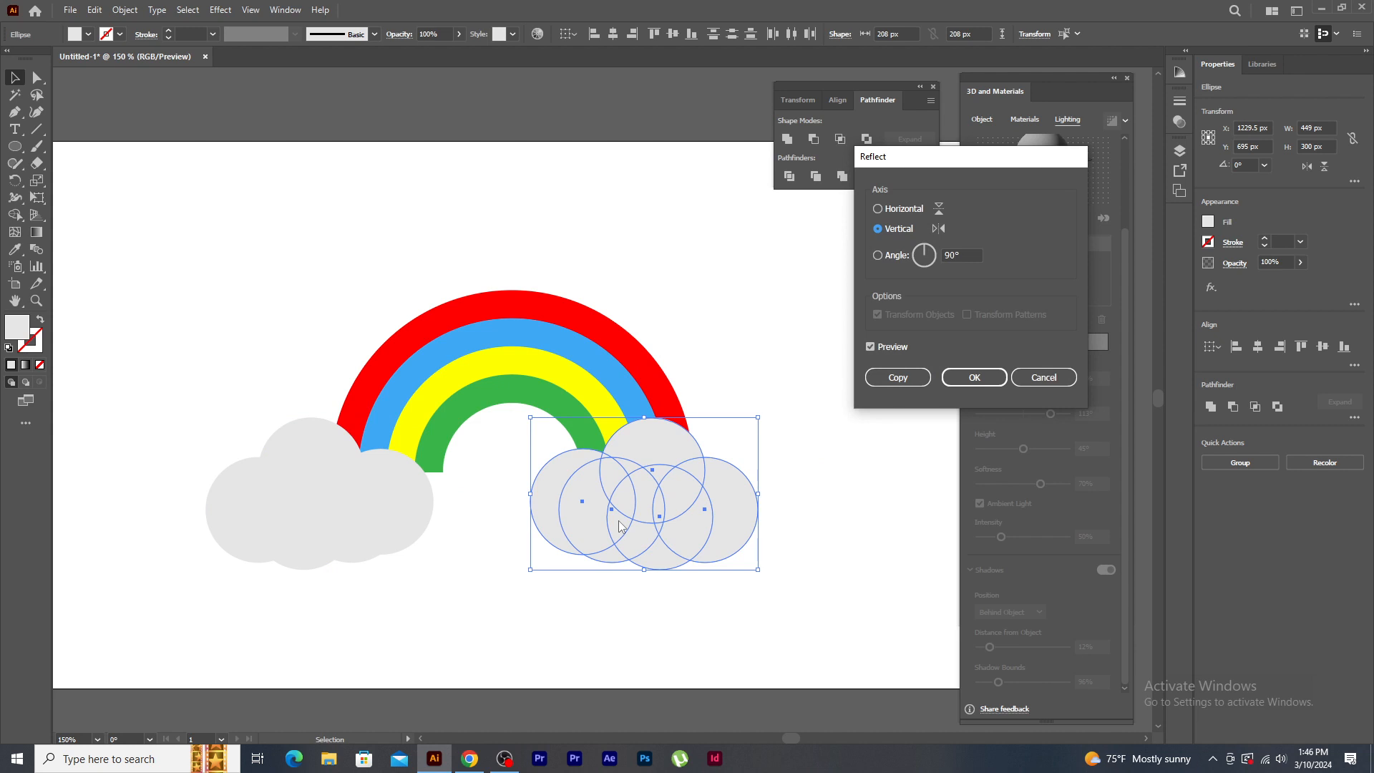
click(959, 383)
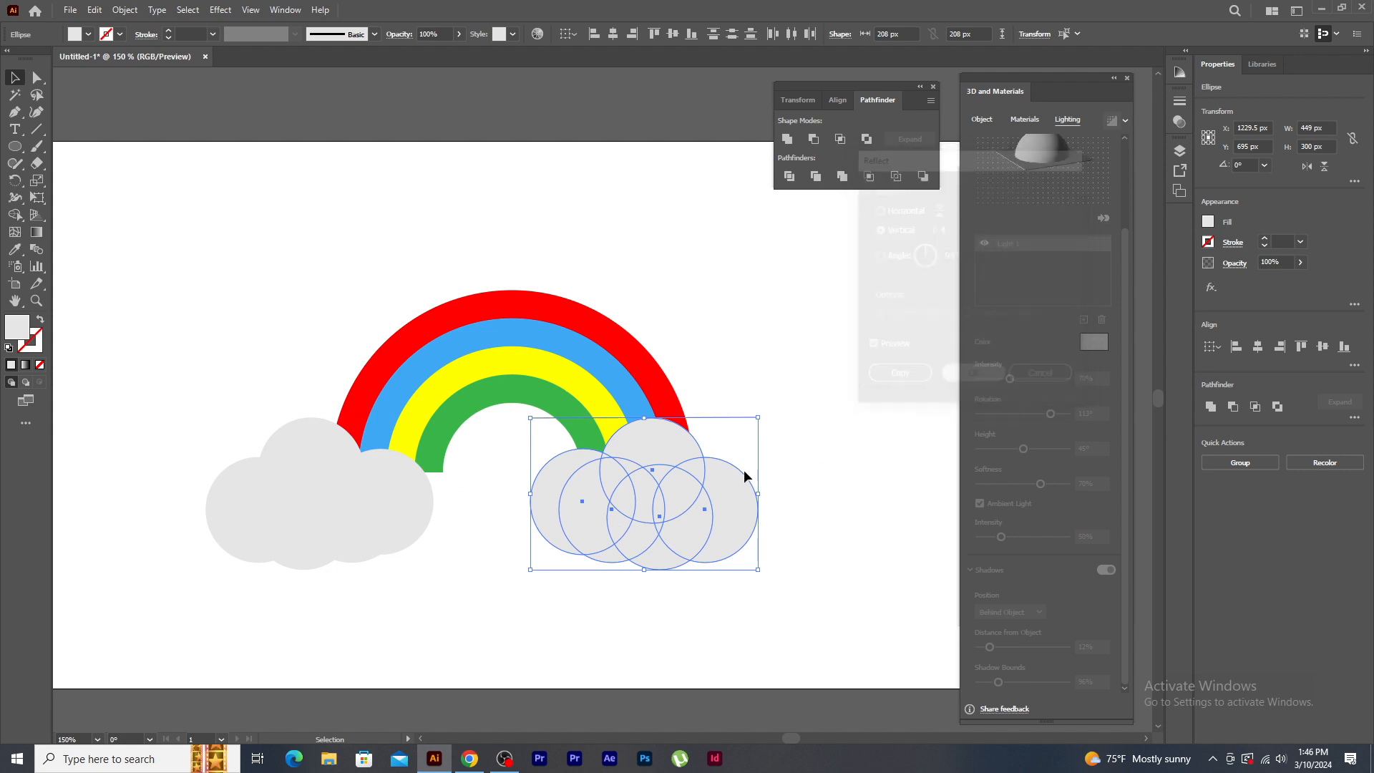
- Shift both clouds slightly to the right over the rainbow's ends, and group the clouds with all the bands
drag(642, 493, 651, 491)
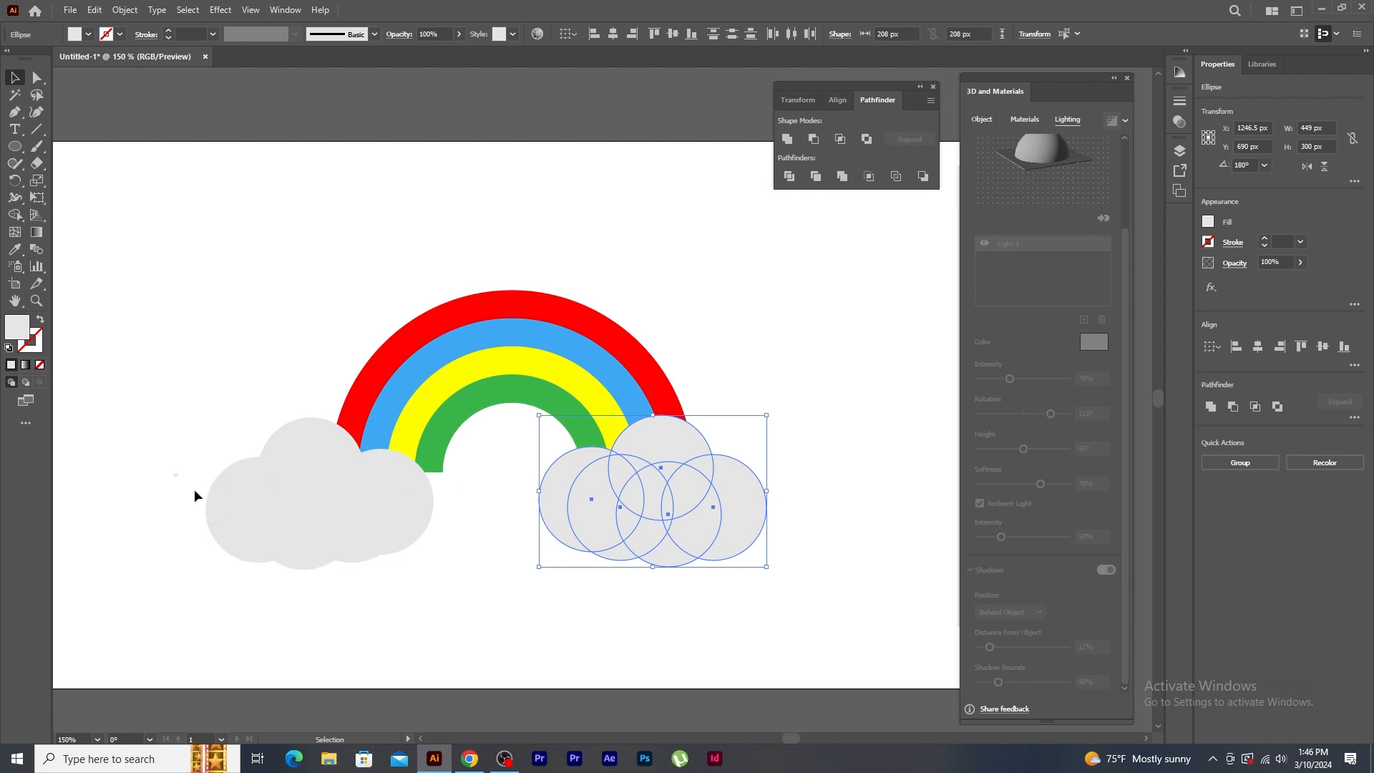
drag(353, 527, 411, 523)
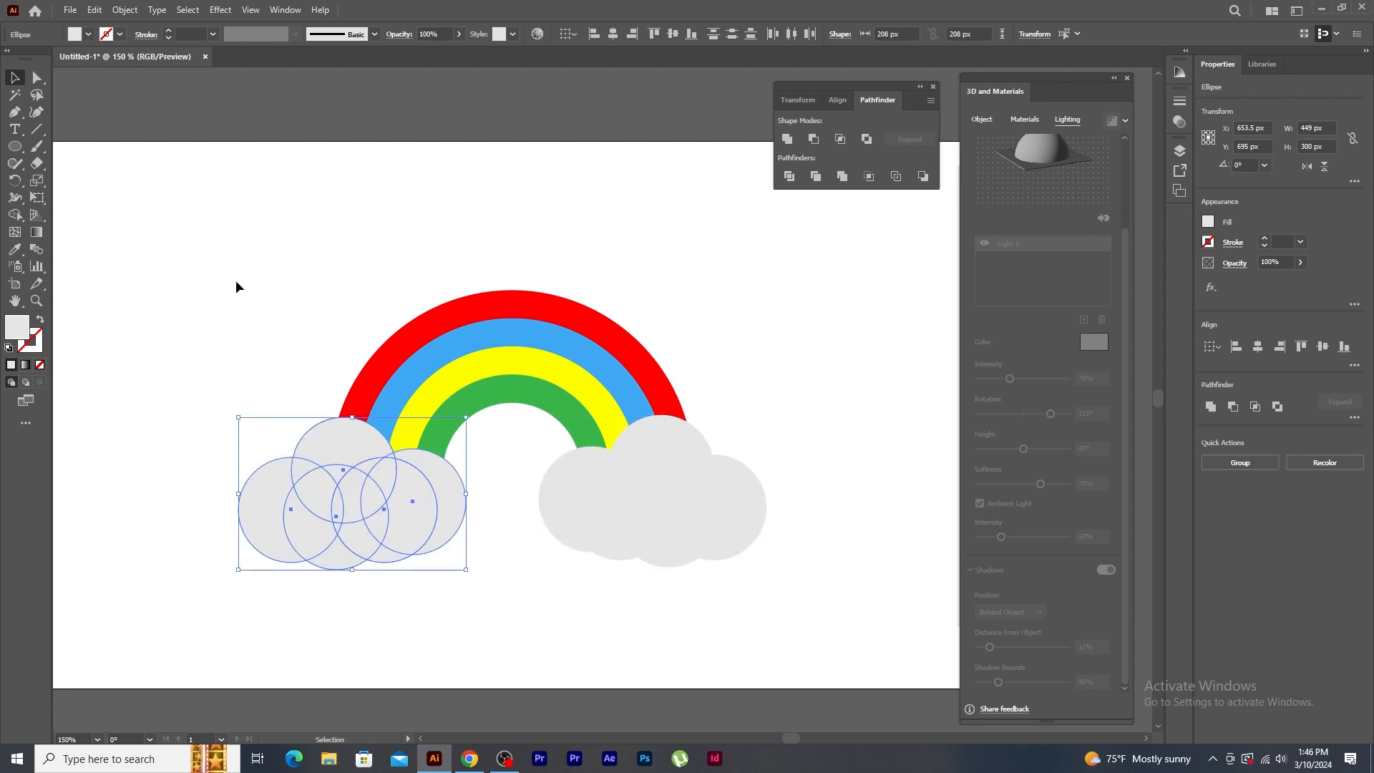
drag(181, 230, 793, 619)
right_click(466, 352)
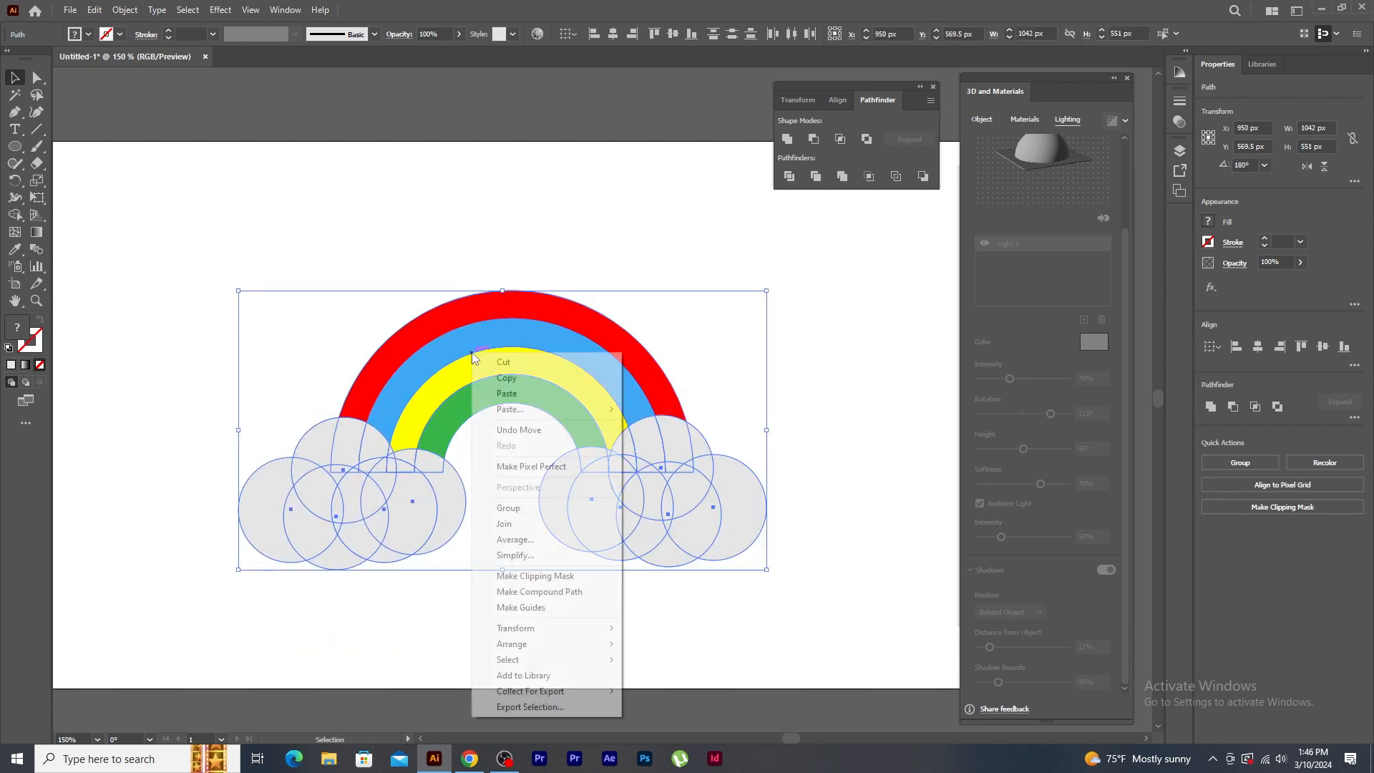
click(535, 509)
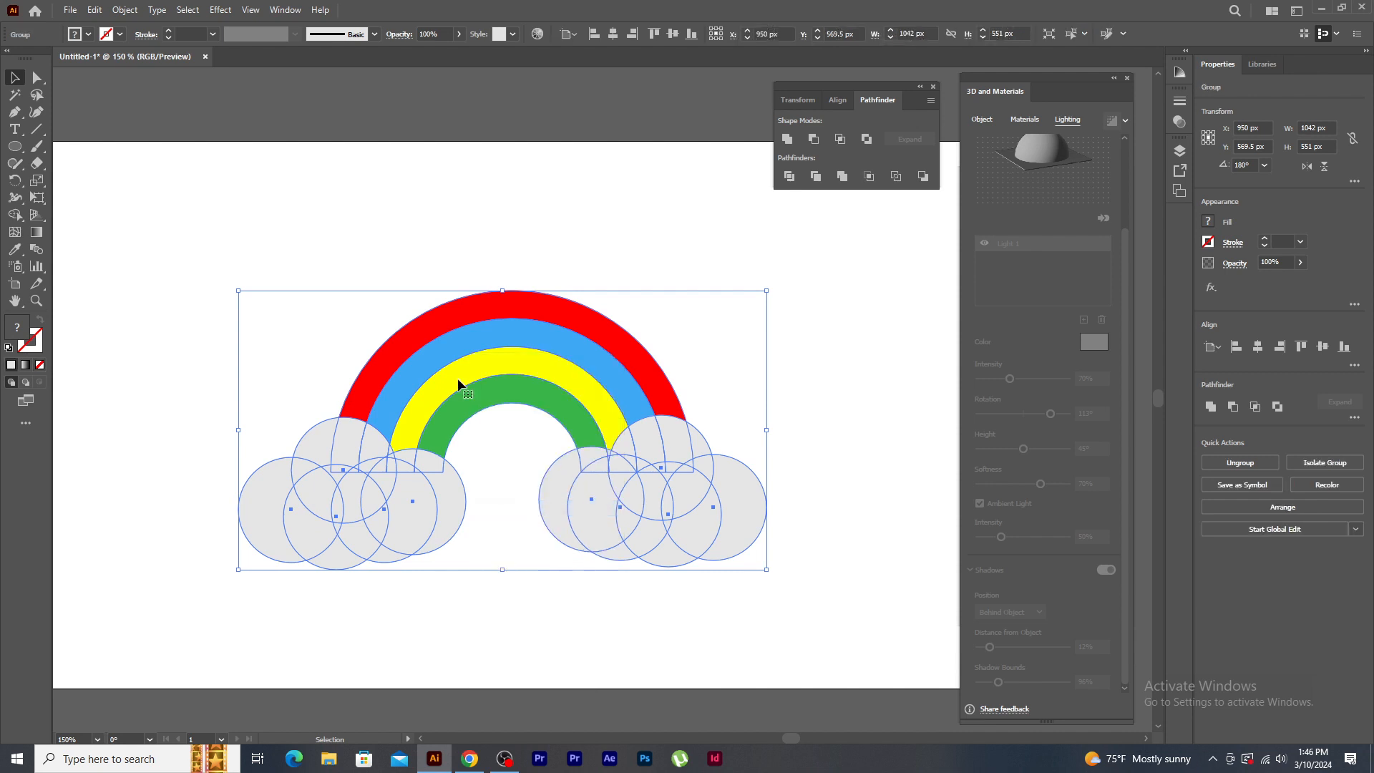
- Apply the Inflate 3D effect to the rainbow group and rotate it to about X 1.8° and Y -27°
drag(1011, 81, 953, 99)
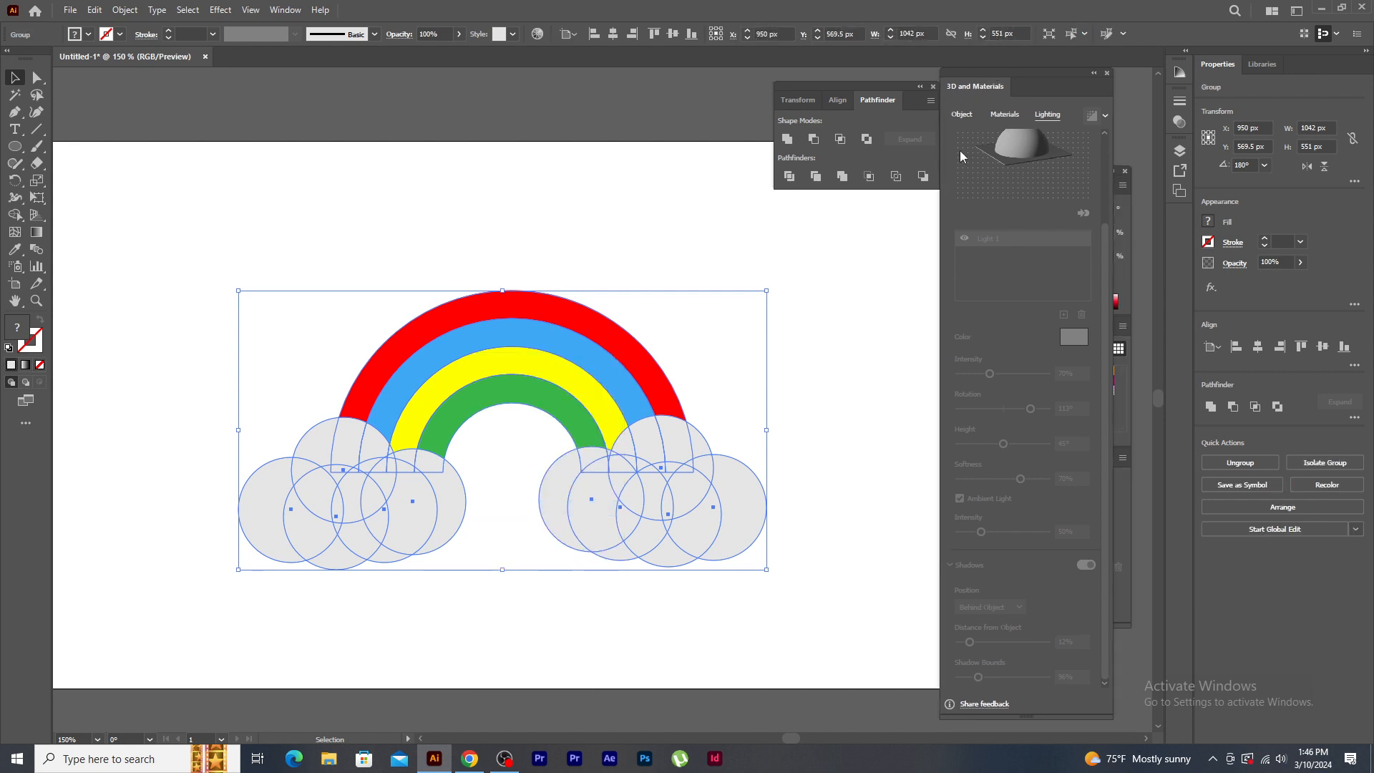
click(963, 115)
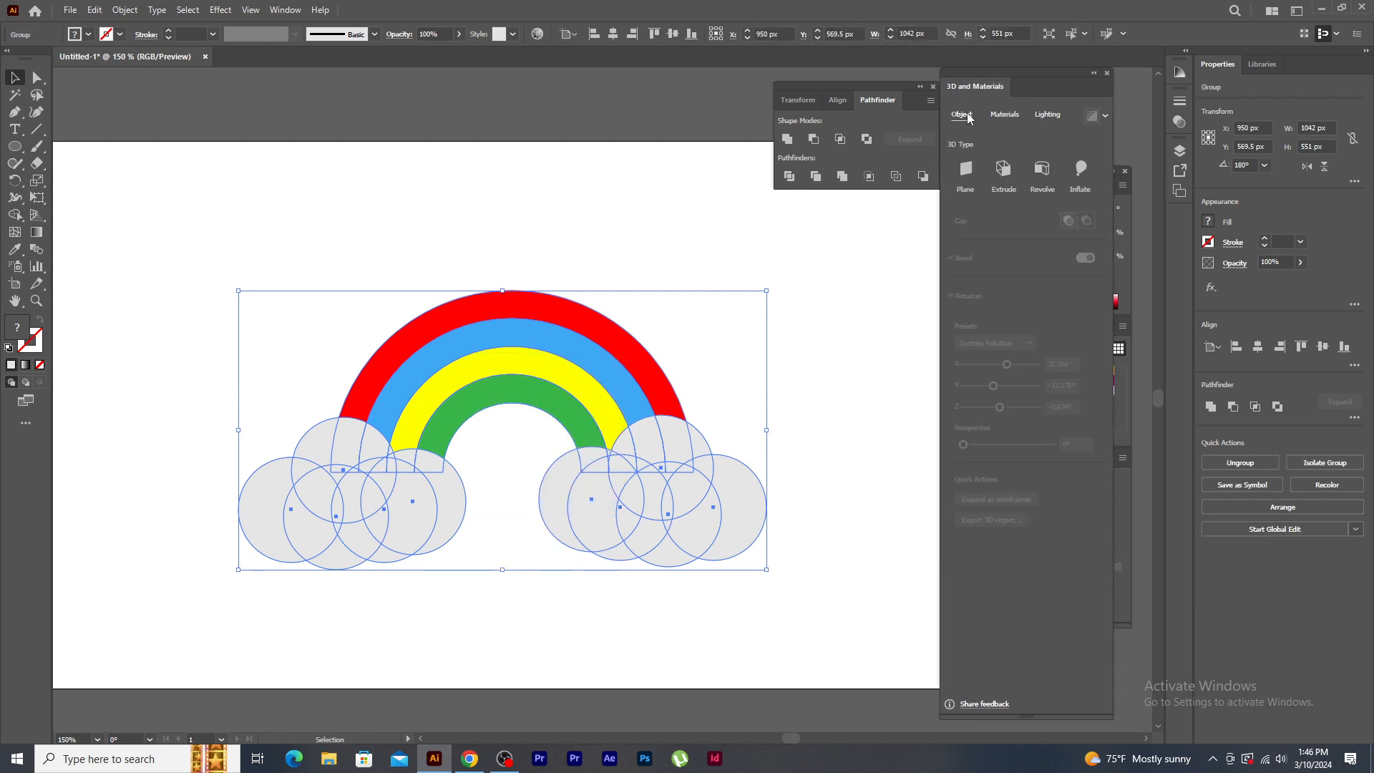
click(1081, 171)
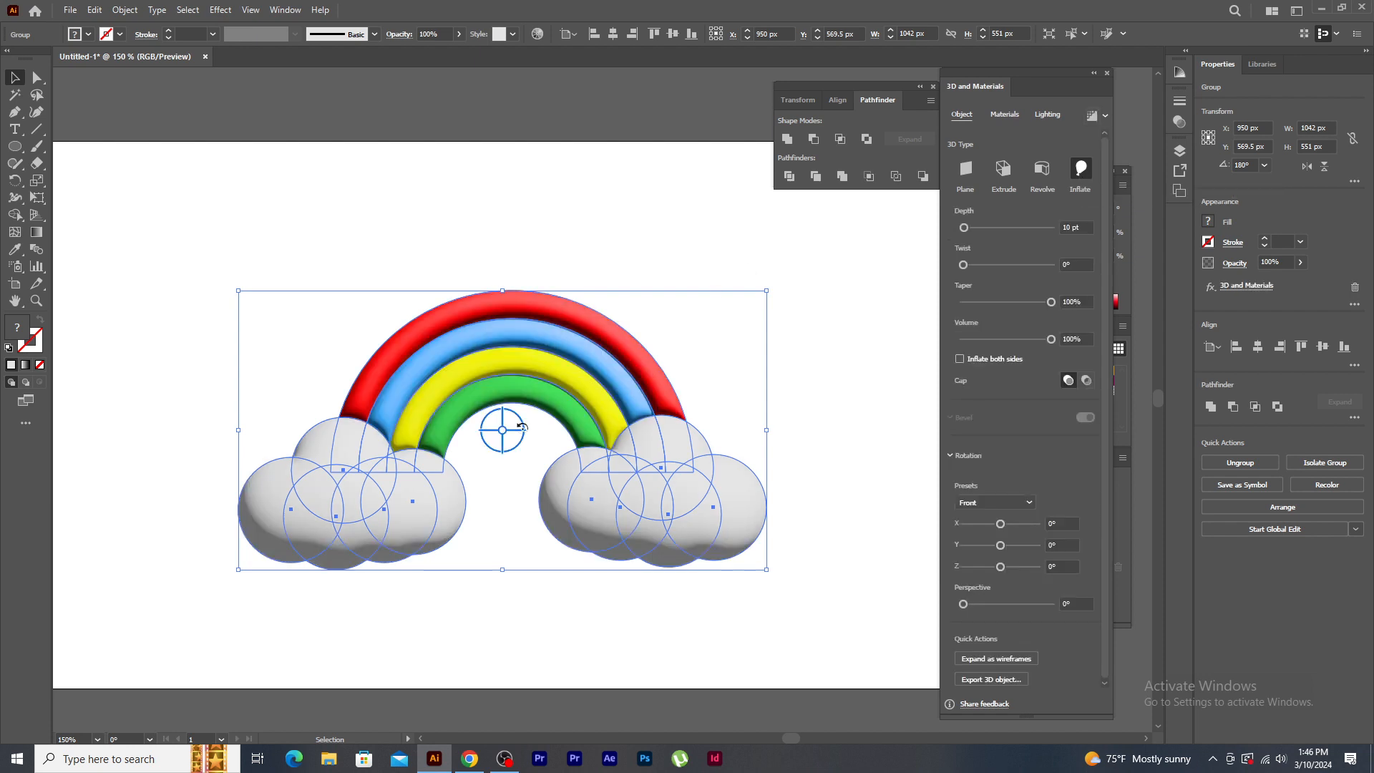
mouse_move(507, 438)
mouse_down()
mouse_move(544, 418)
mouse_move(528, 434)
mouse_up()
key(ctrl+plus)
scroll(572, 401, right, 3)
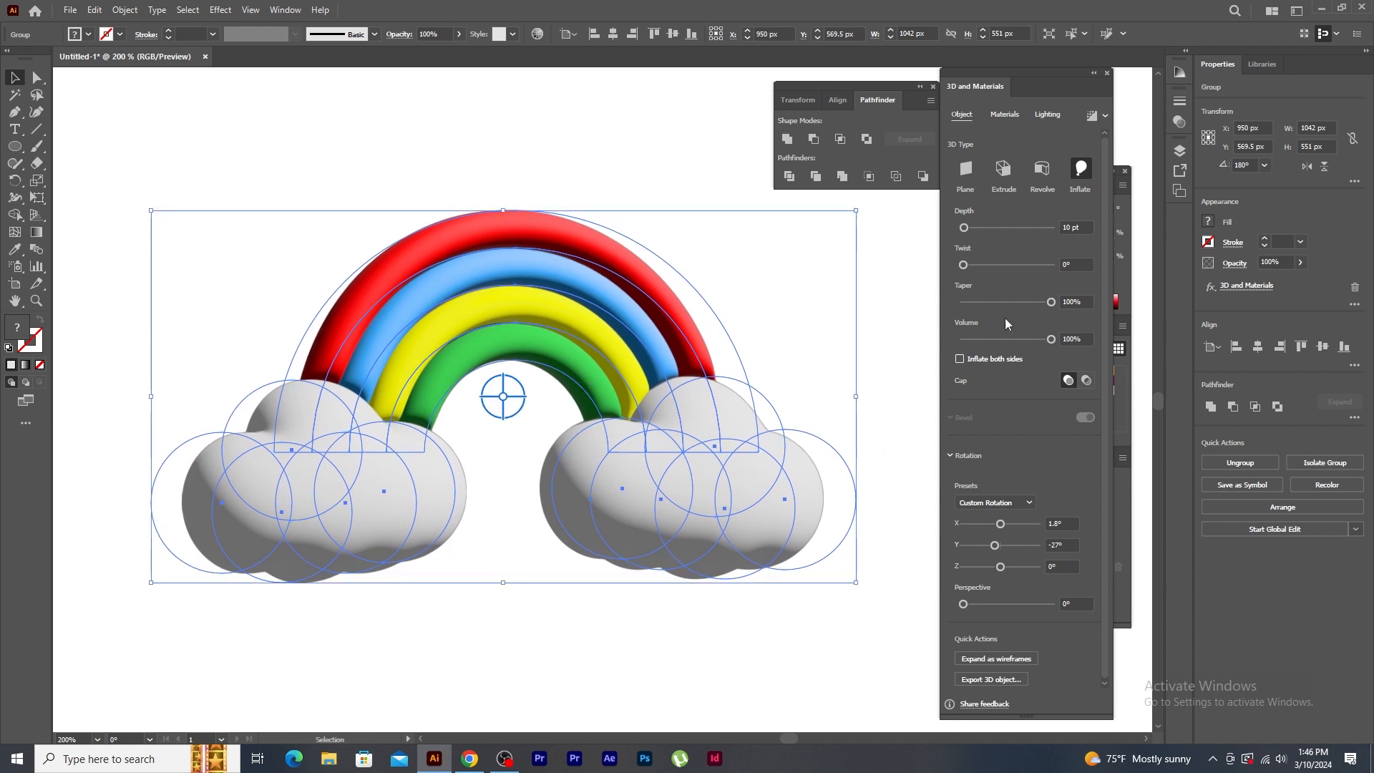
- Set the rainbow group's Metallic material property to 0.5 and render it with ray tracing
click(1004, 116)
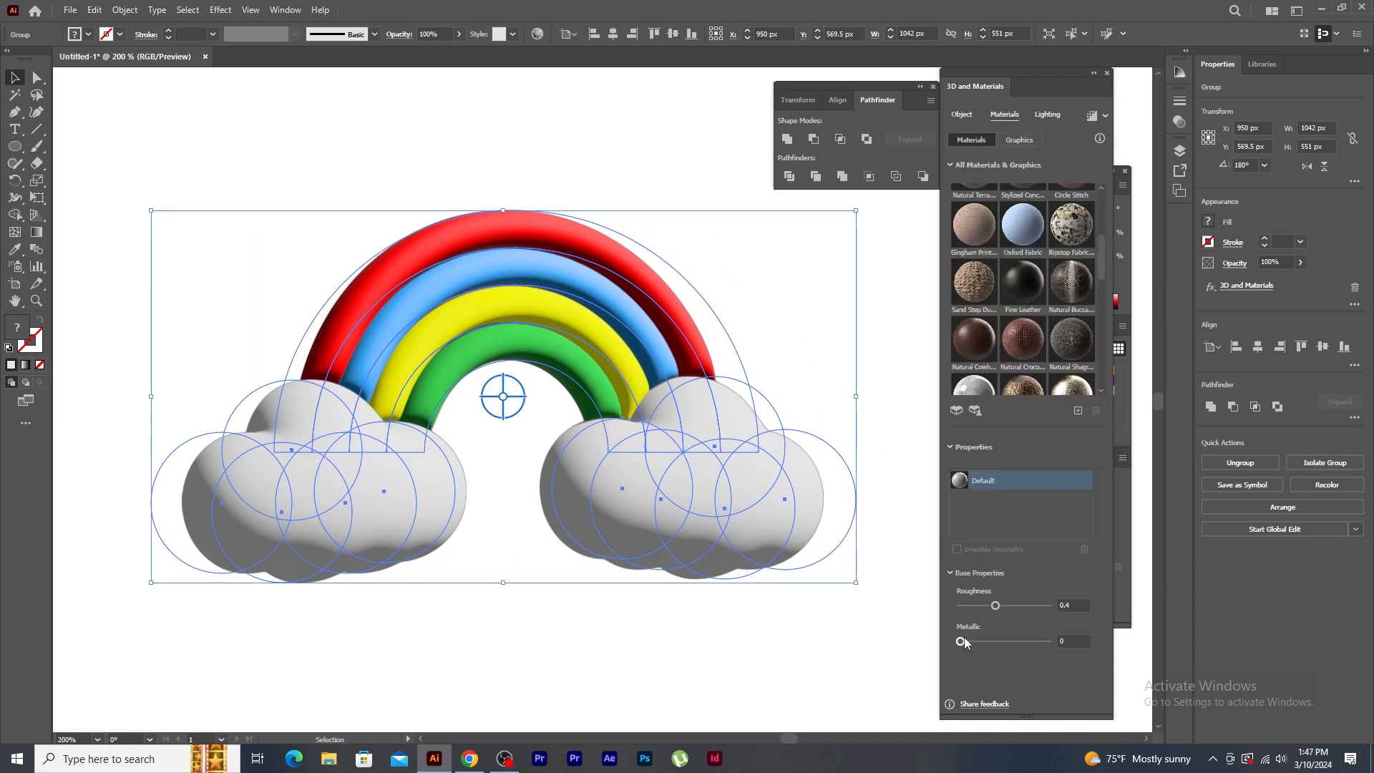
drag(990, 646, 990, 646)
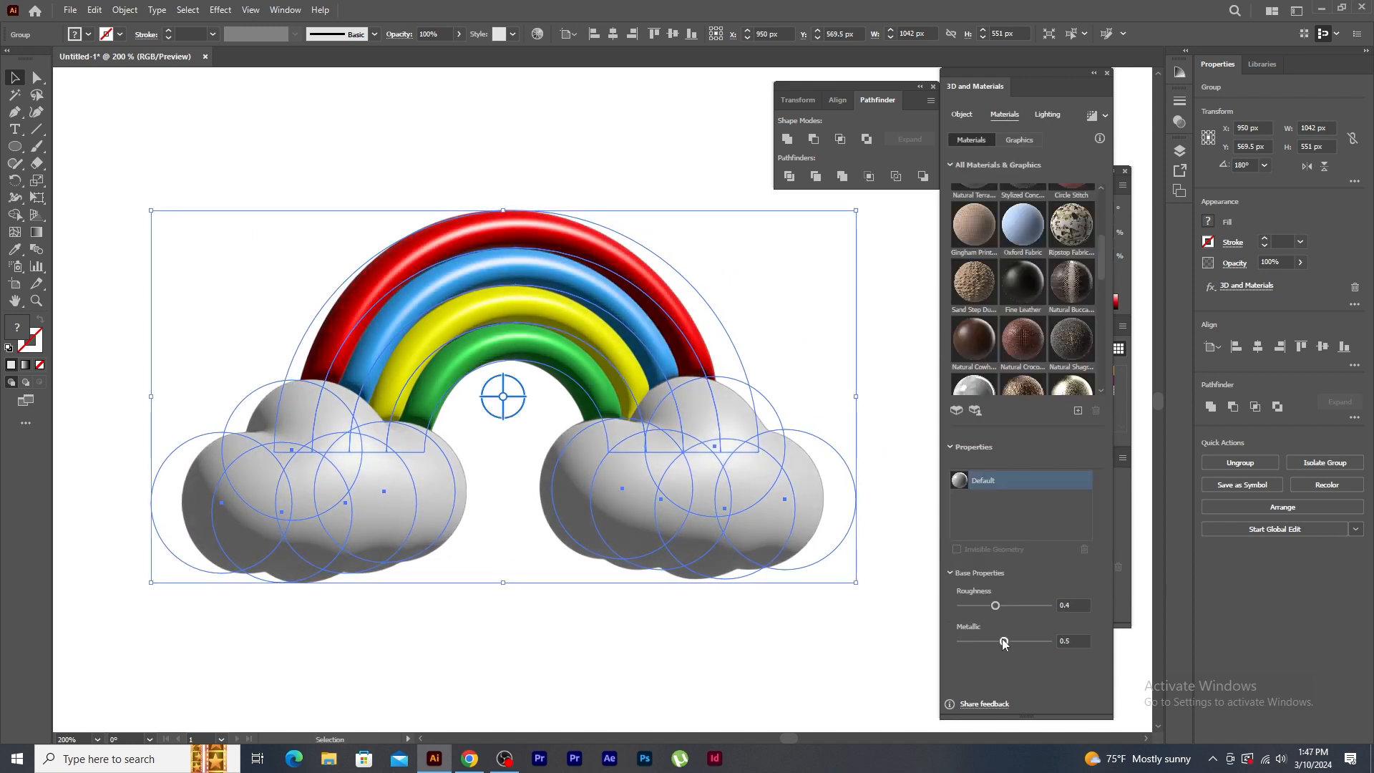
click(882, 658)
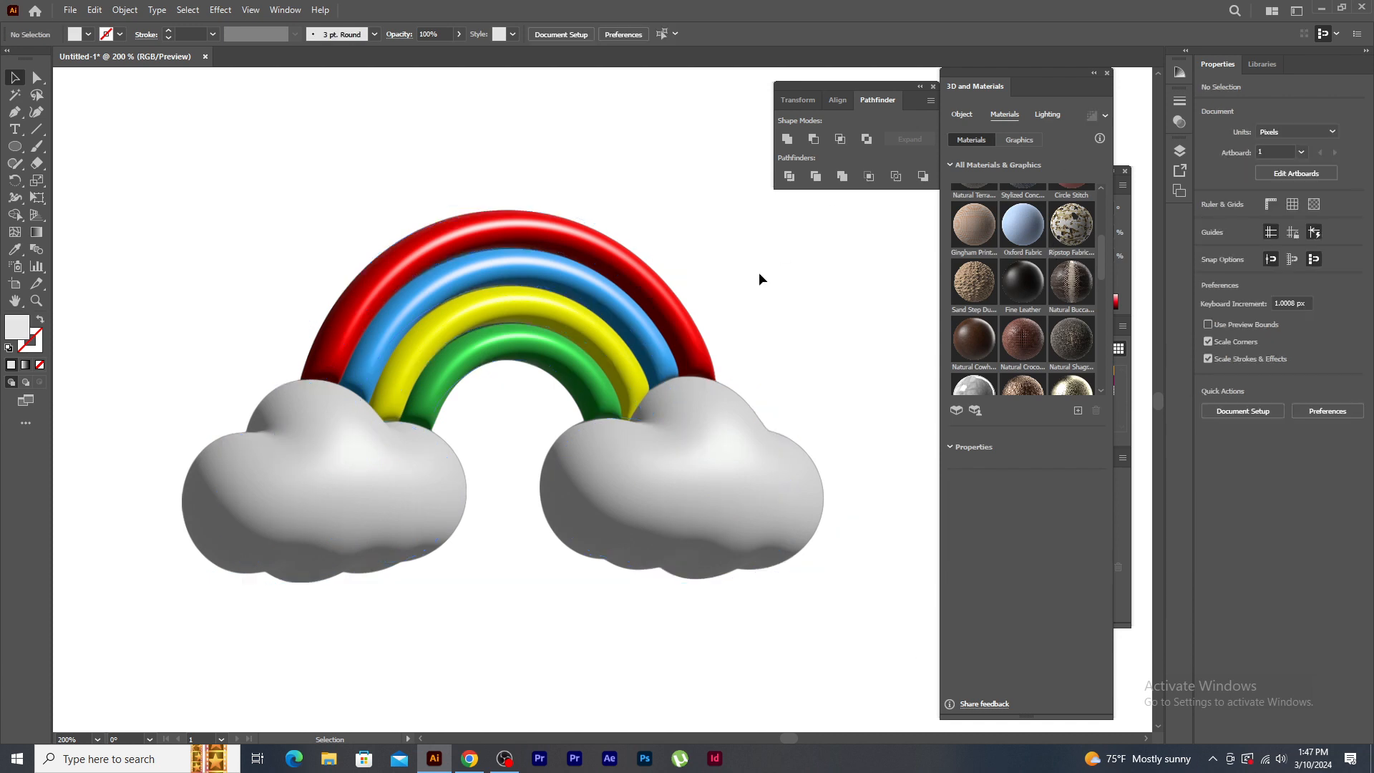
click(654, 297)
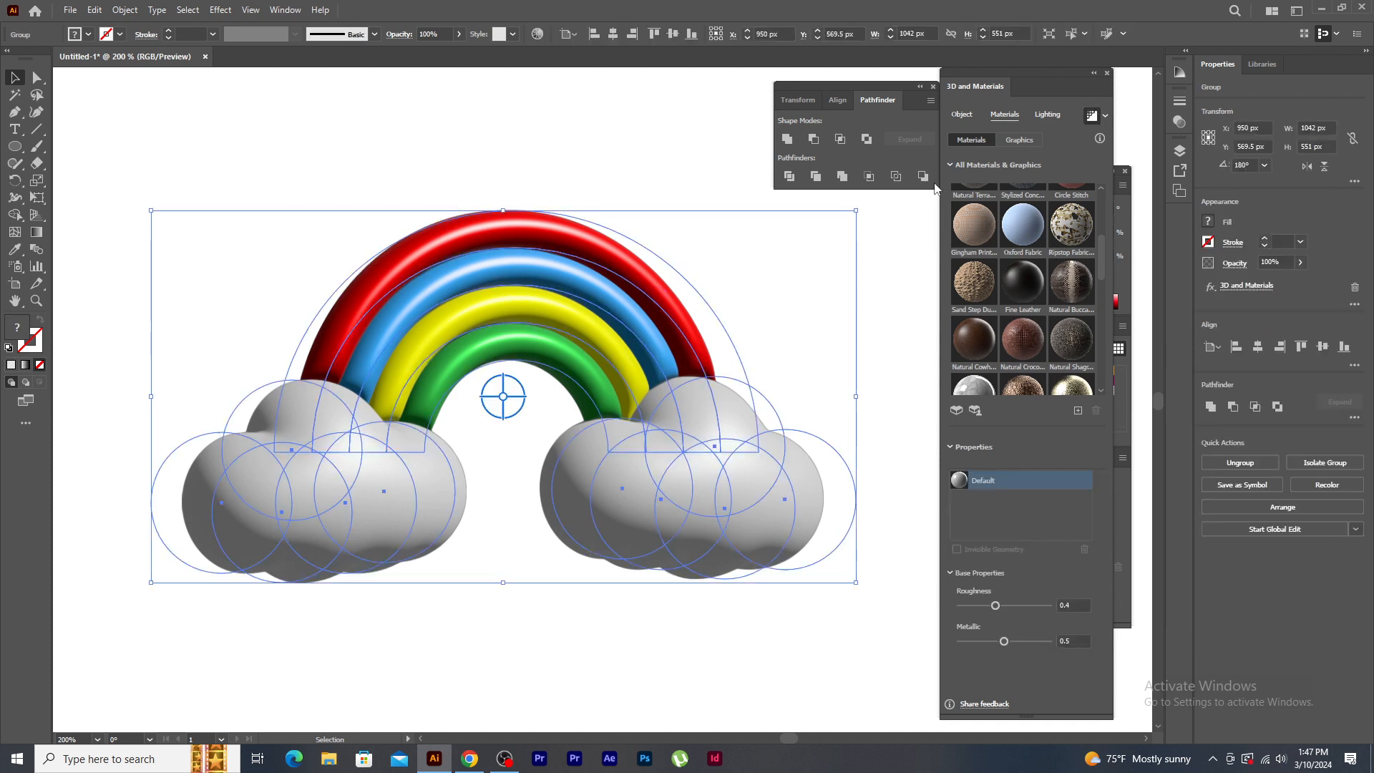
click(612, 686)
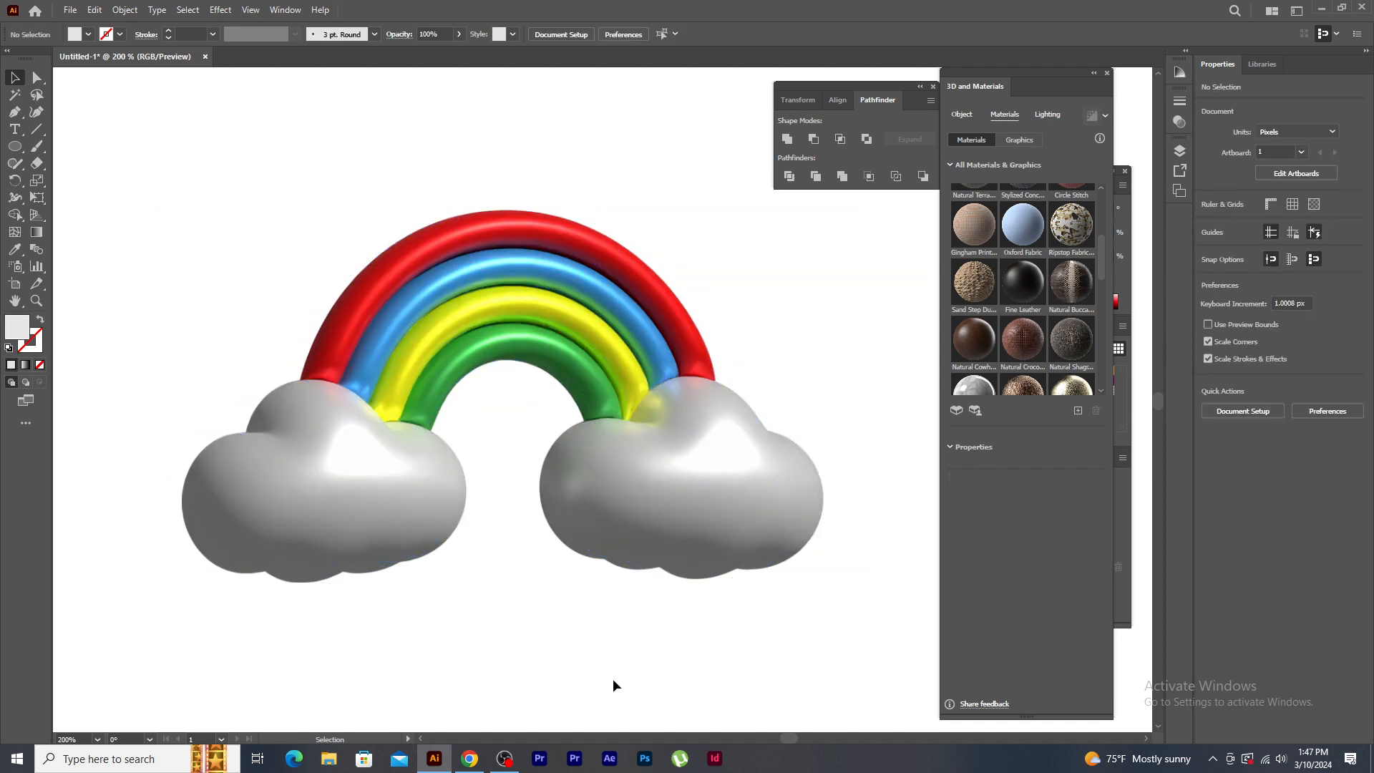